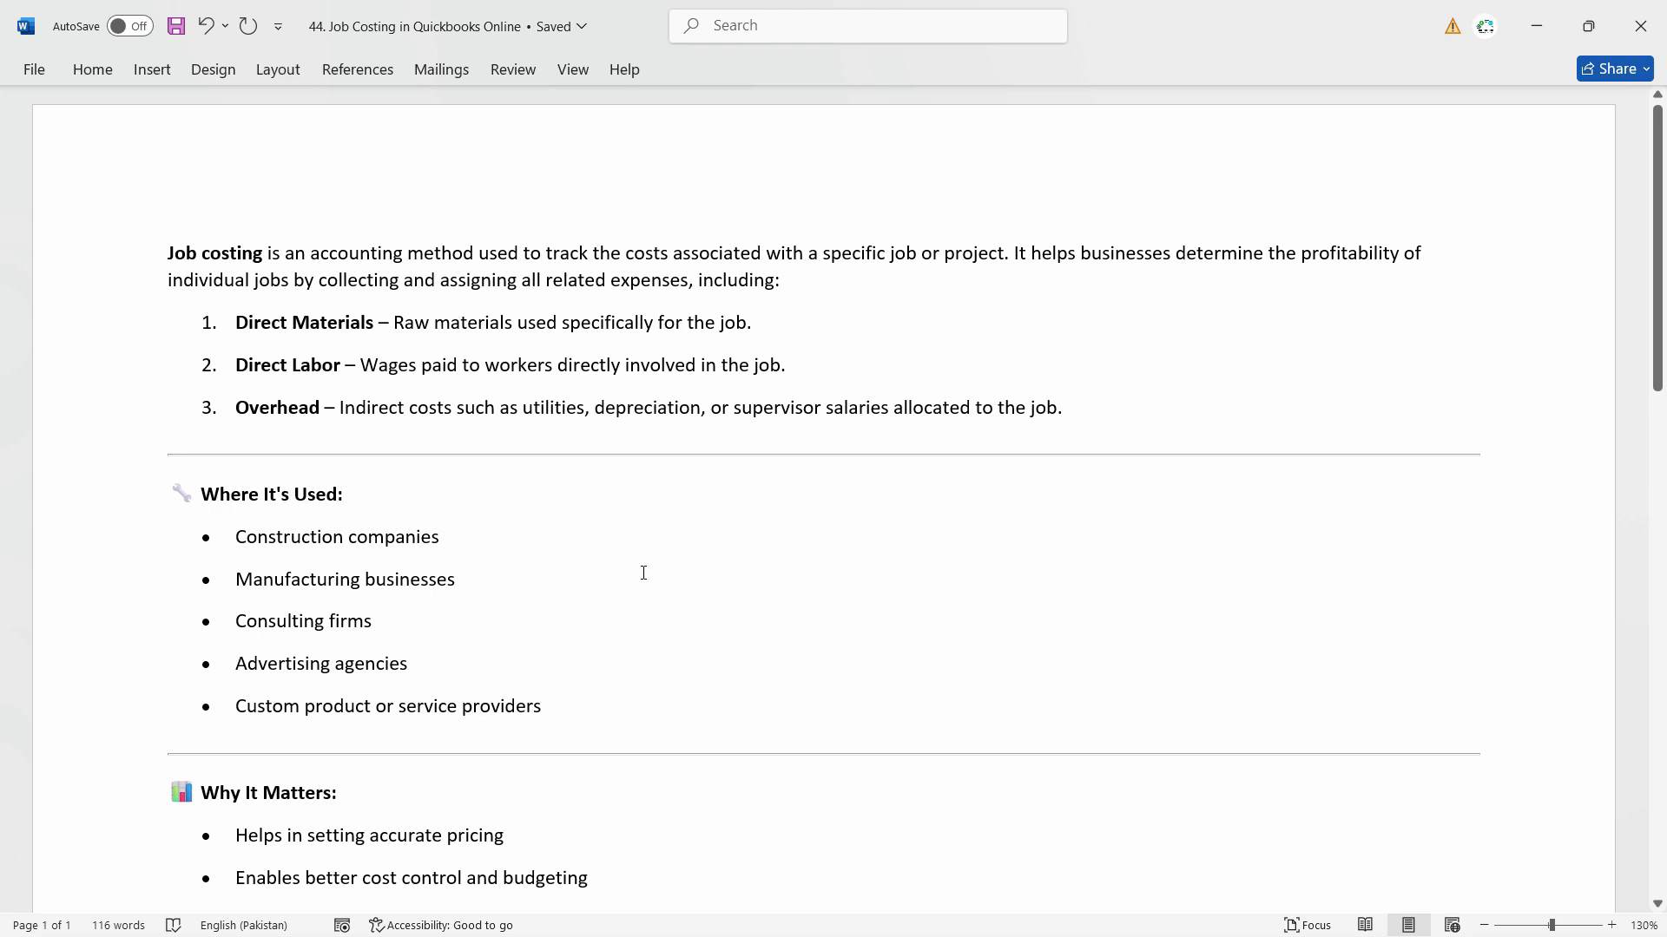
Read through the job costing notes, covering the cost types, where it is used and why it matters.
scroll(643, 573, down, 10)
scroll(638, 571, up, 3)
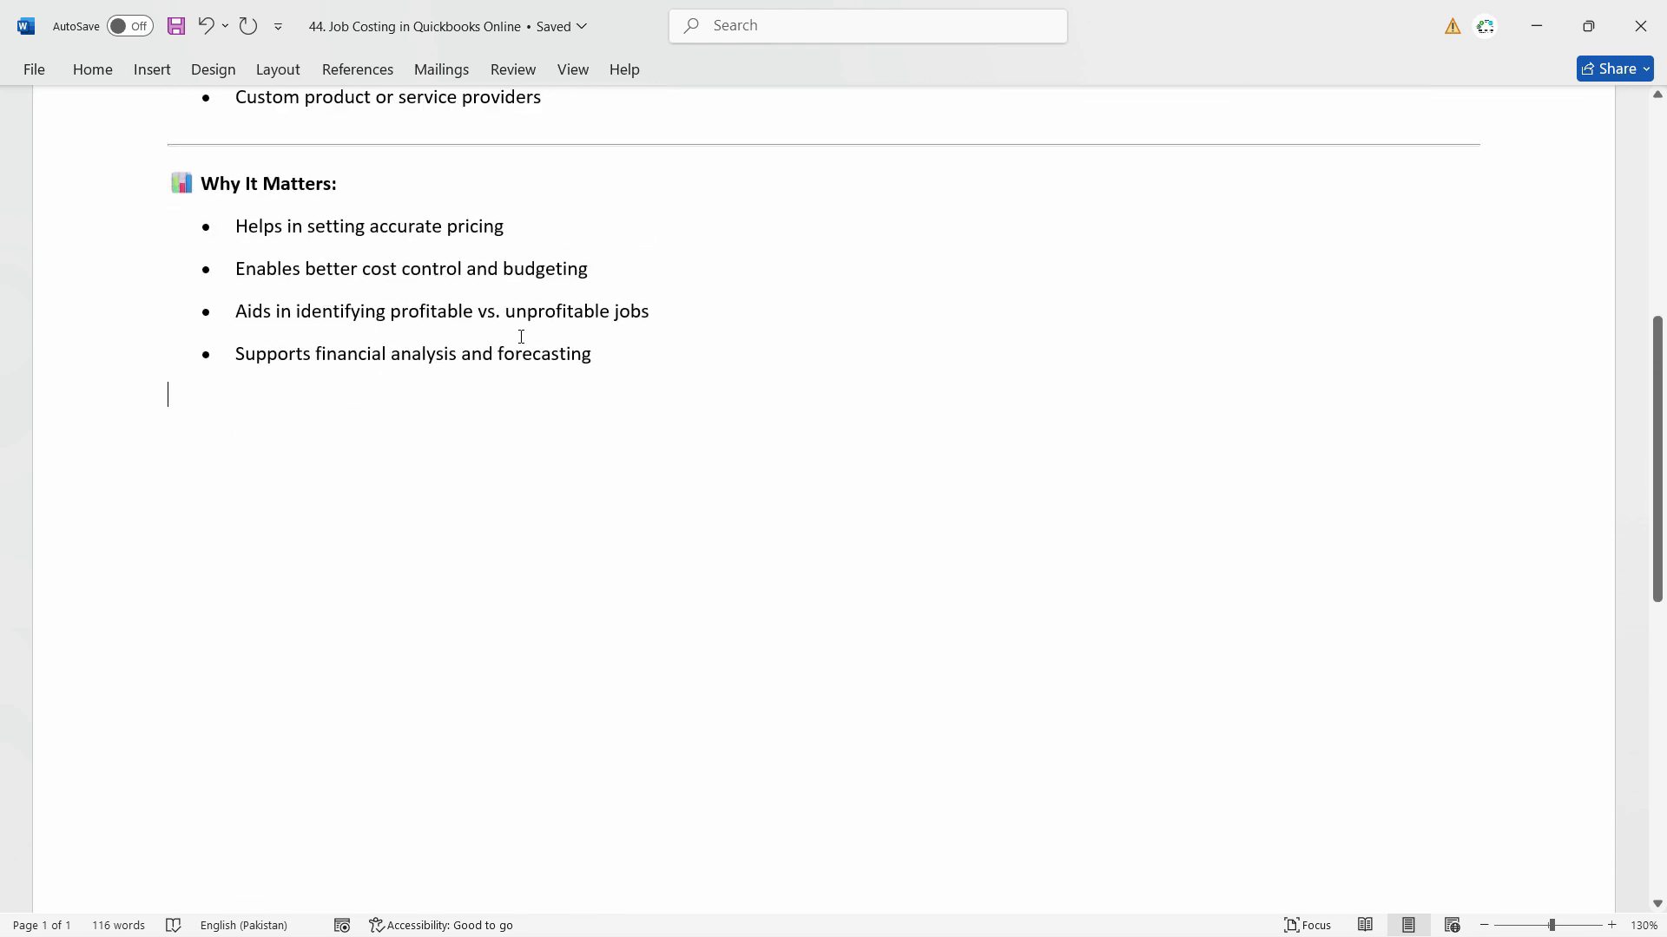
scroll(525, 341, up, 4)
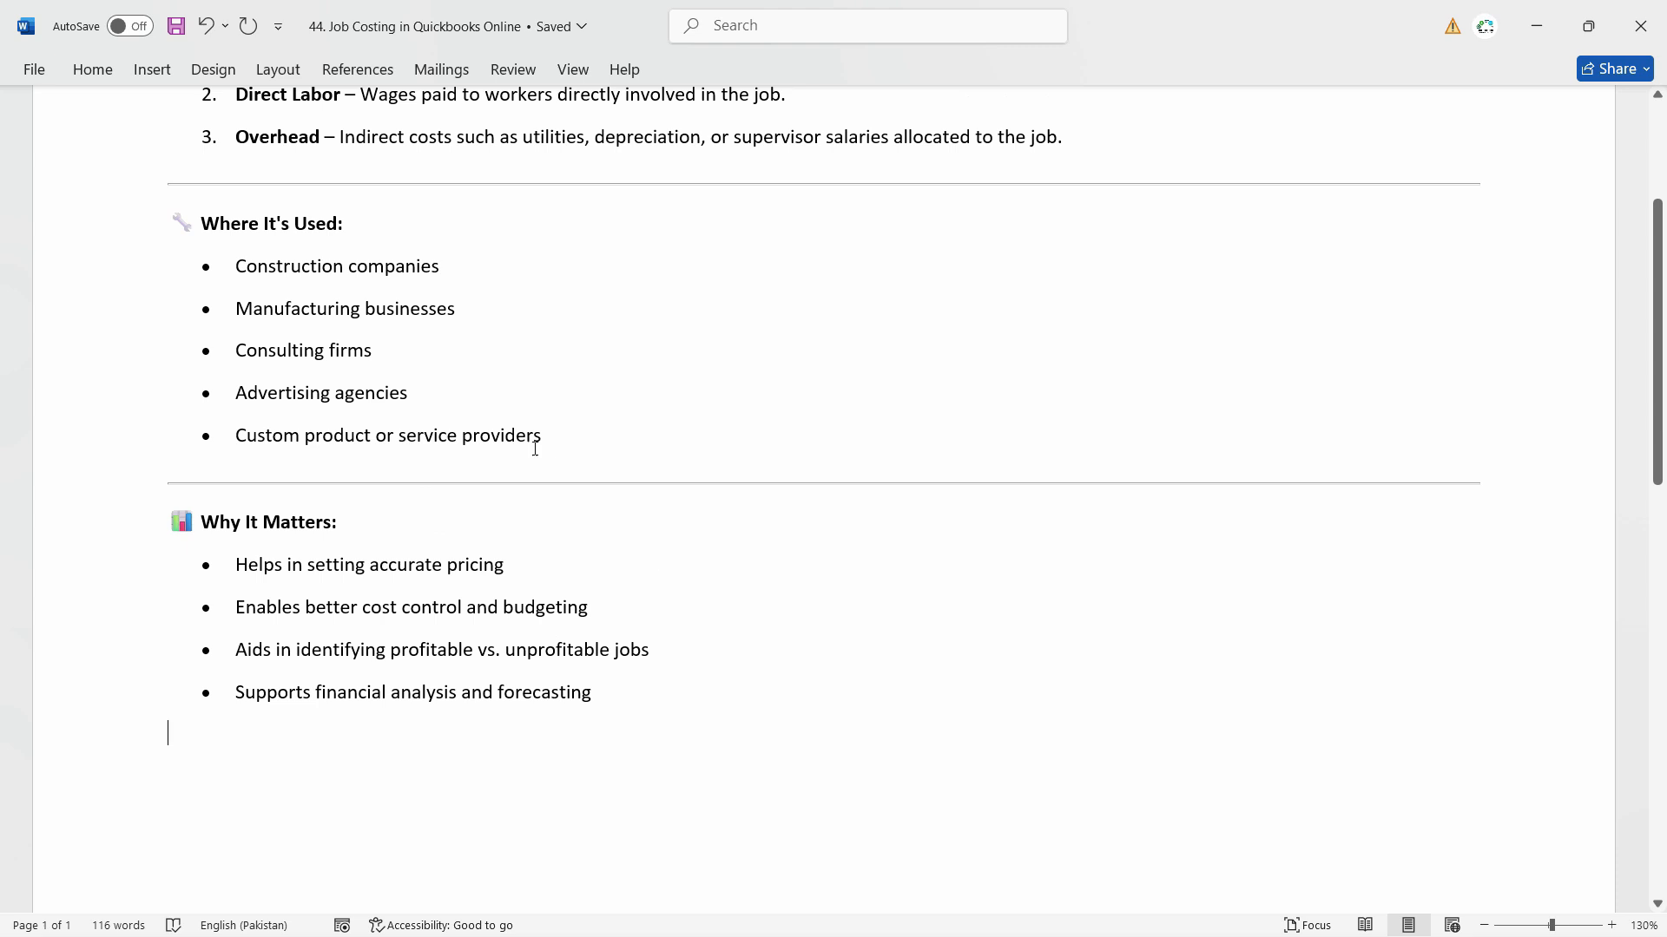
scroll(565, 602, up, 4)
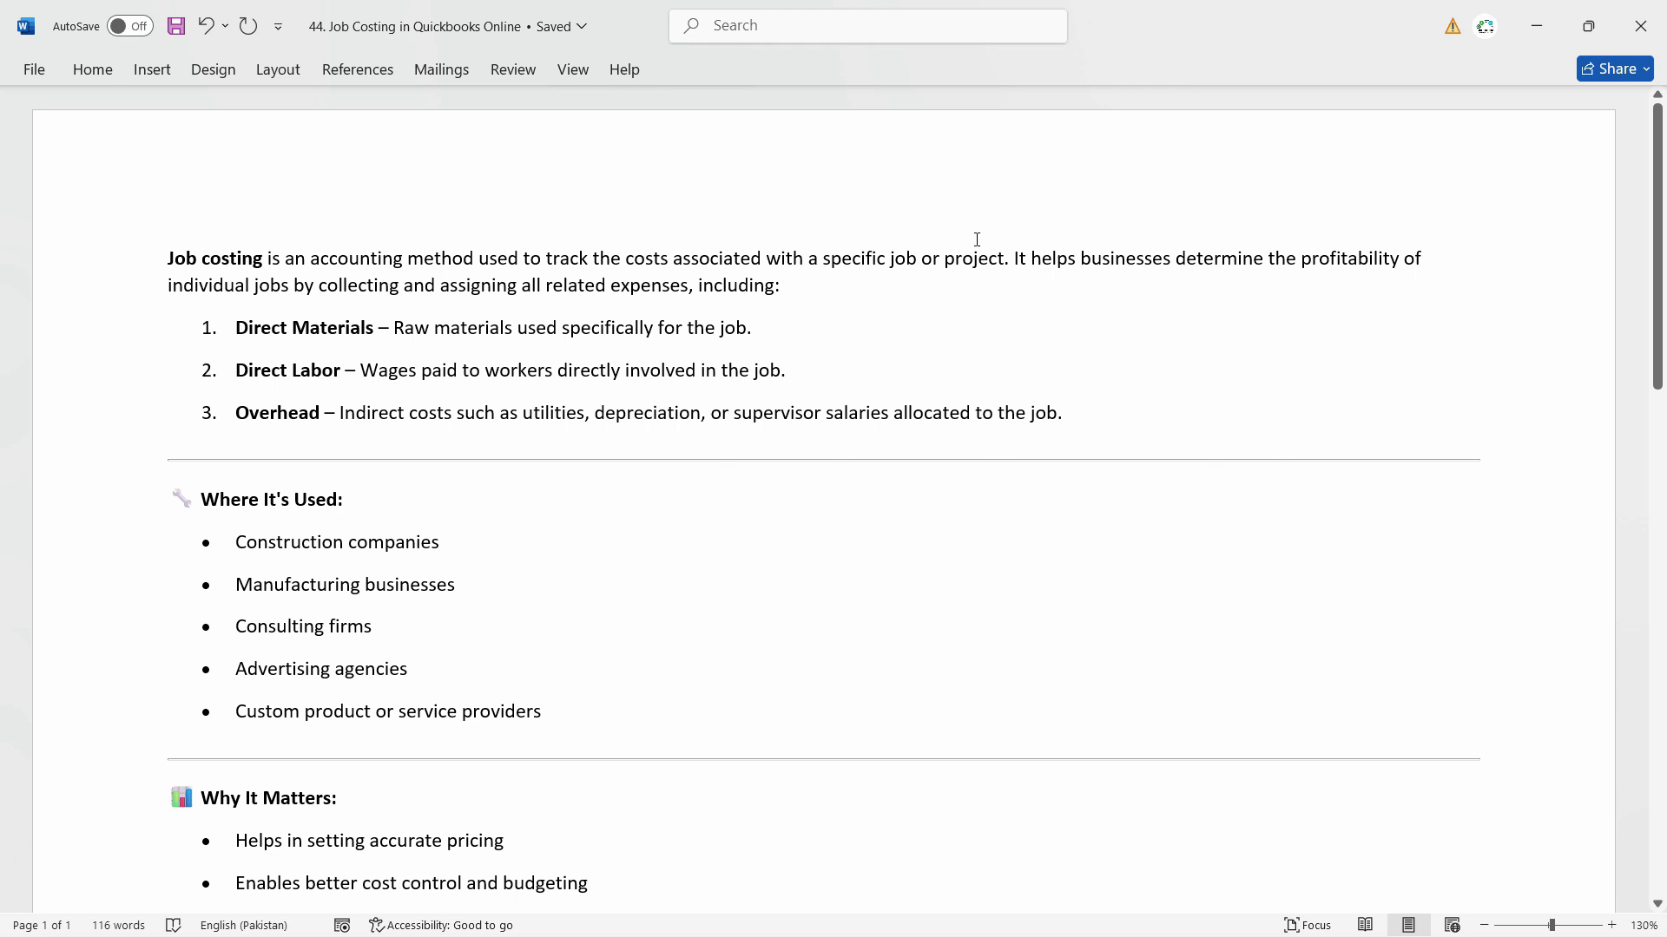
Put away the notes and file window, and skim the Job Costing Sample Assignment PDF.
click(1535, 34)
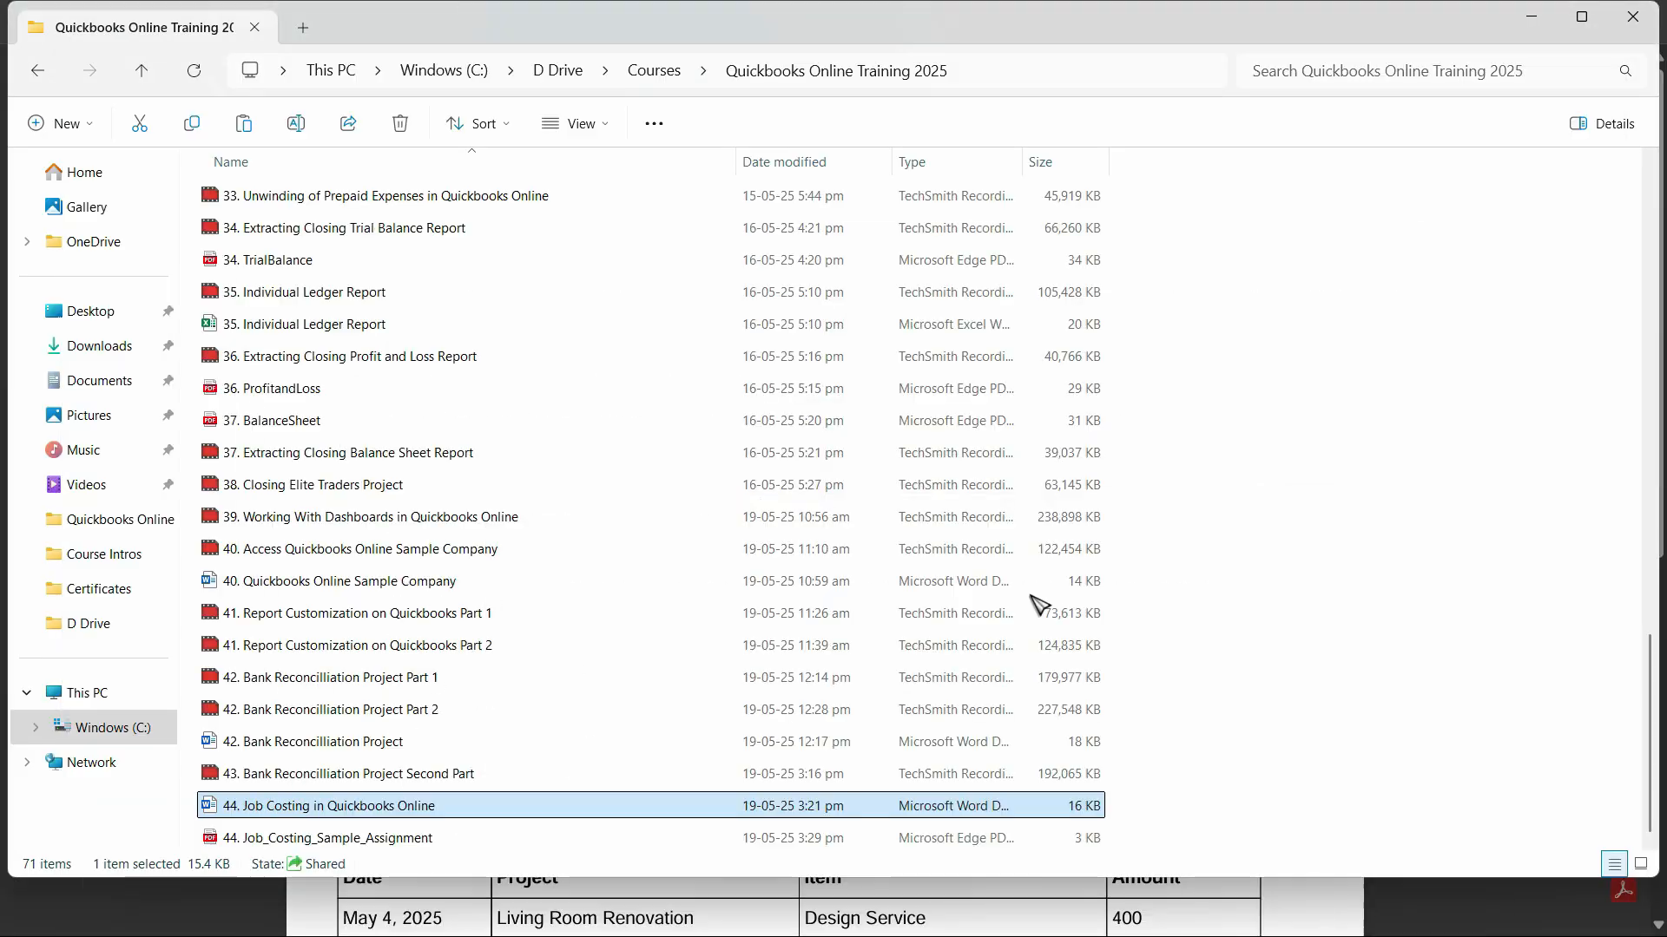
click(1532, 18)
key(alt+Tab)
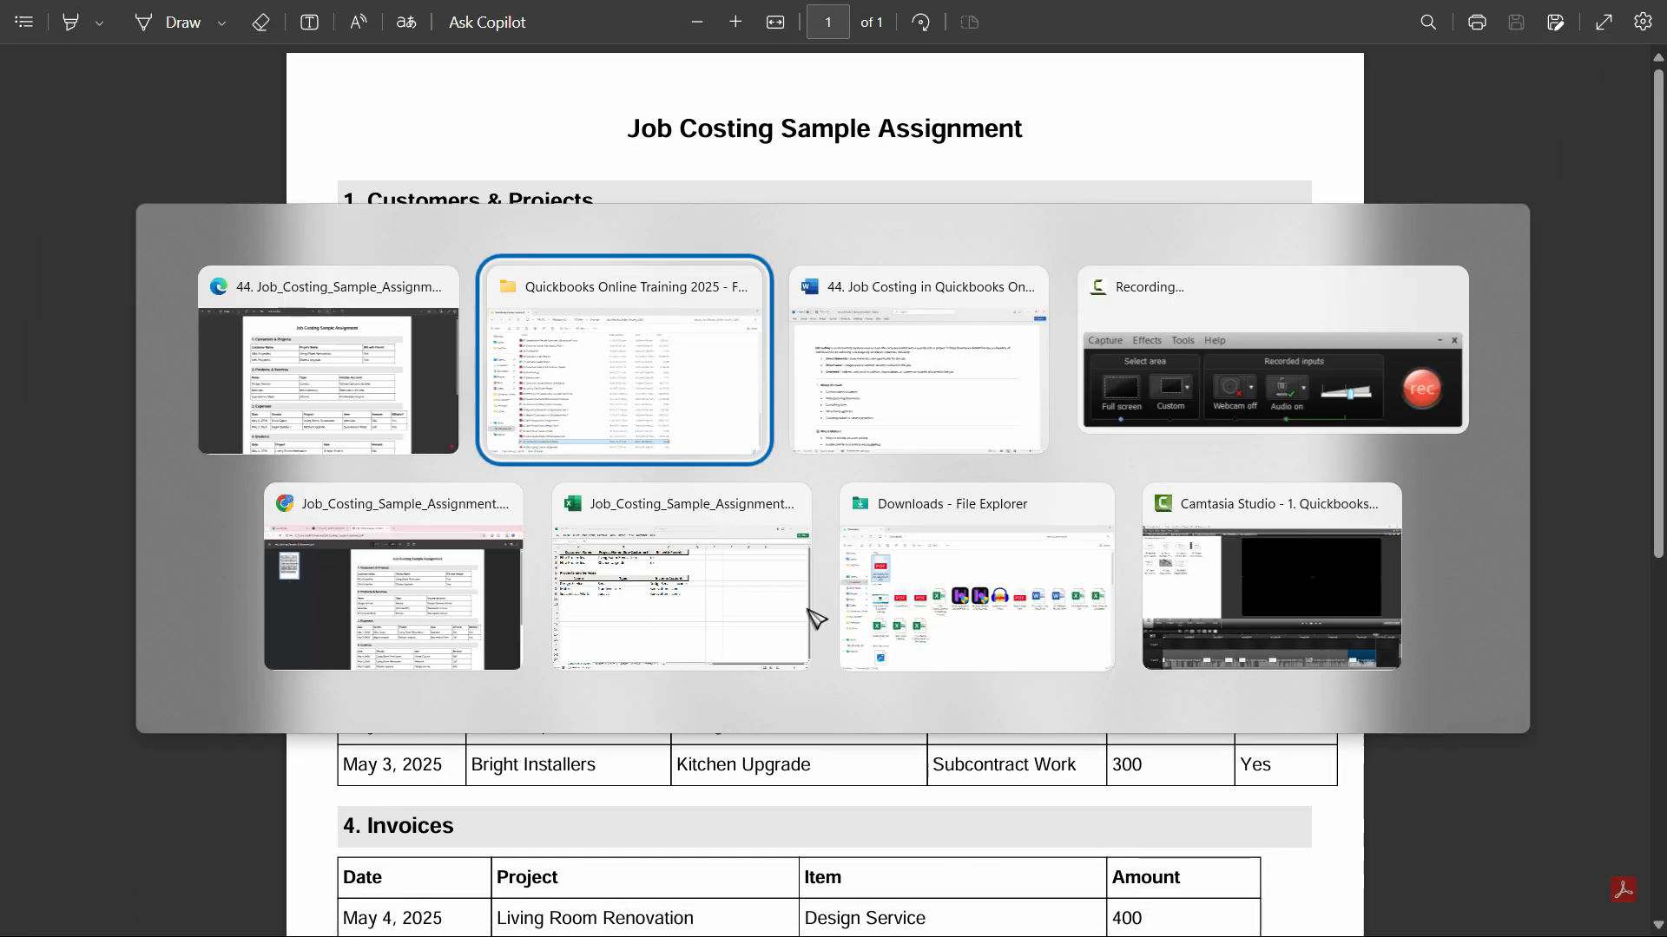
key(Tab)
key(Tab)
key(Tab)
key(Tab)
key(Tab)
key(Tab)
key(Tab)
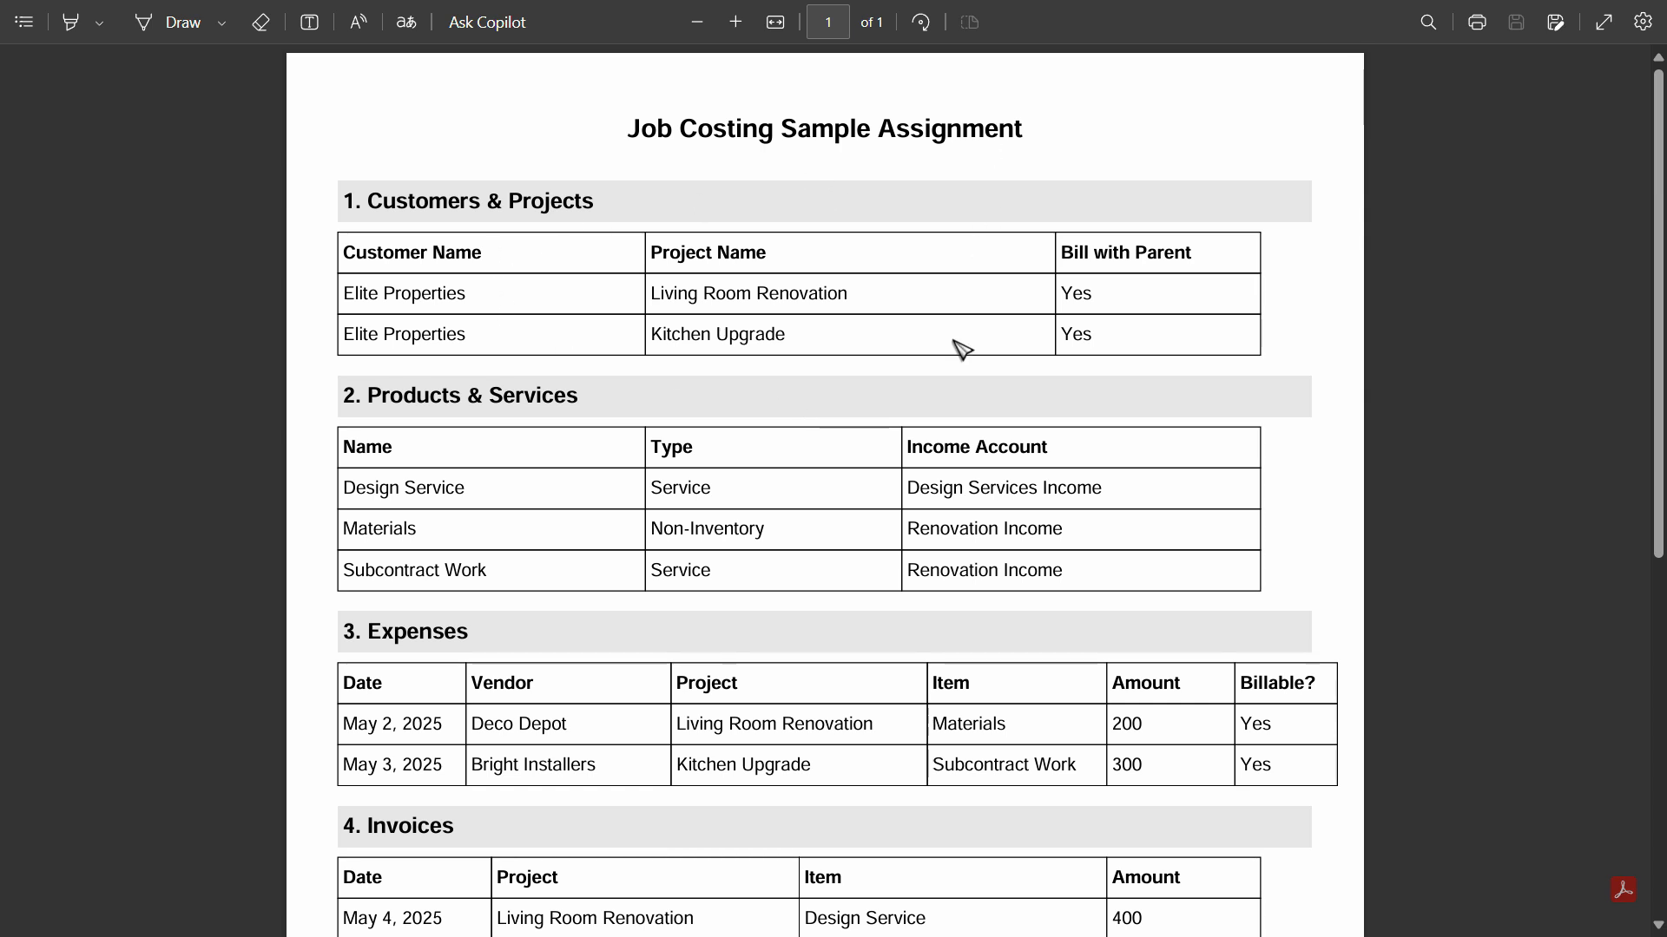
scroll(956, 346, down, 3)
scroll(445, 234, up, 3)
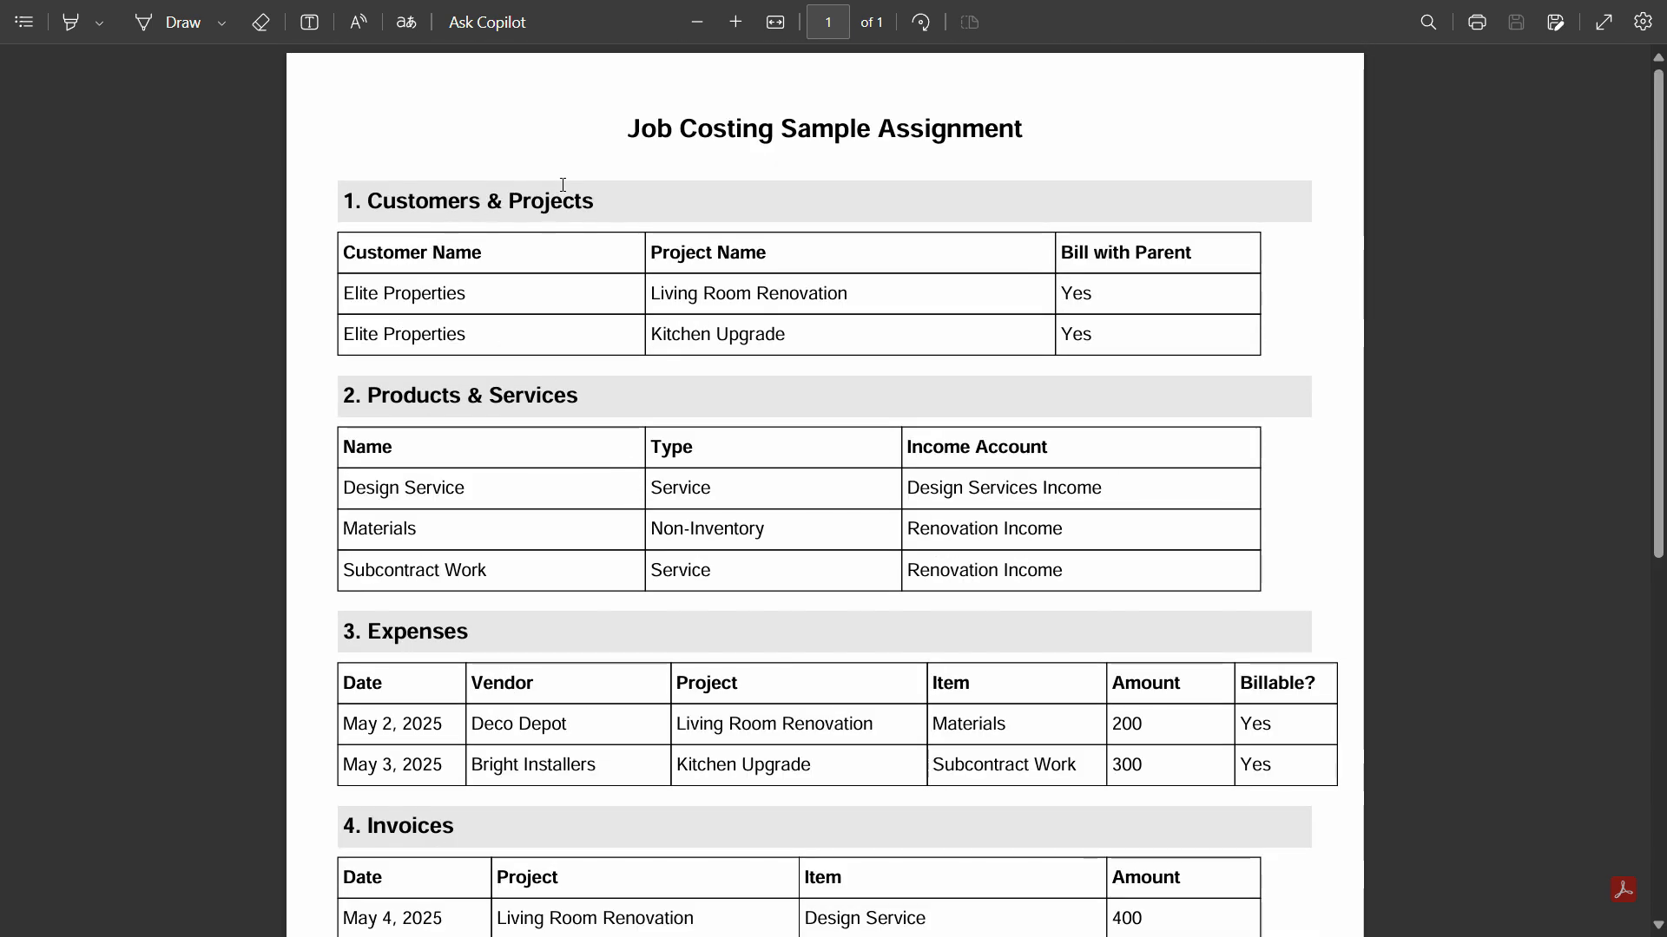
Switch back to the Word notes on job costing and review the definition and its three cost categories.
key(alt+Tab)
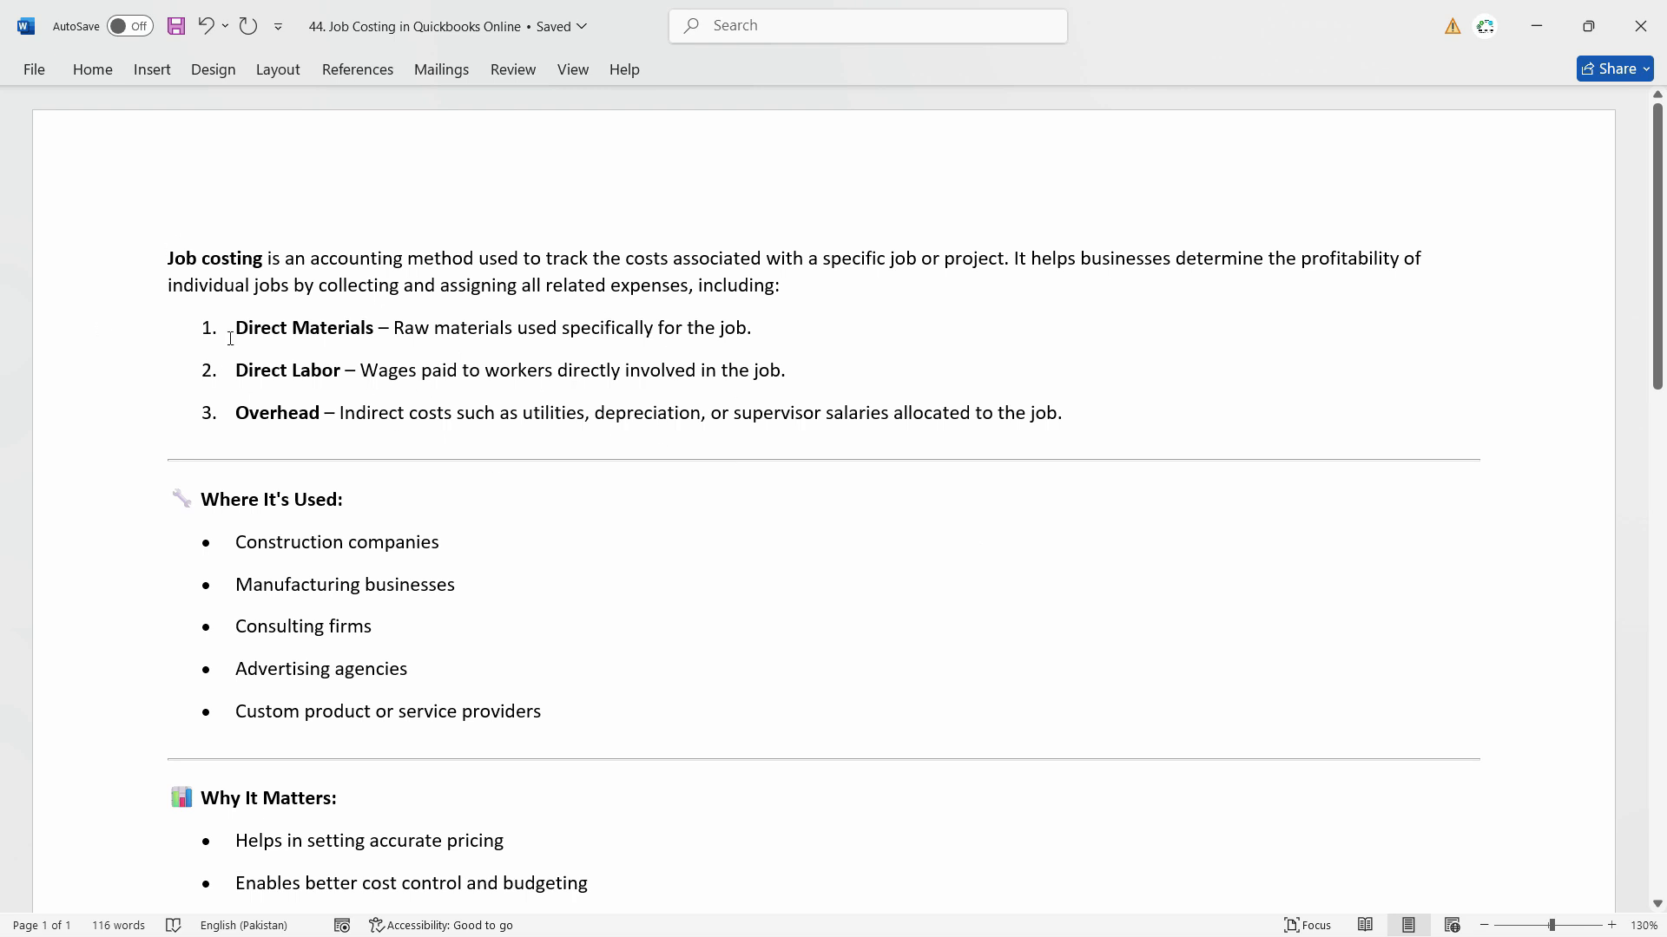
scroll(508, 479, down, 5)
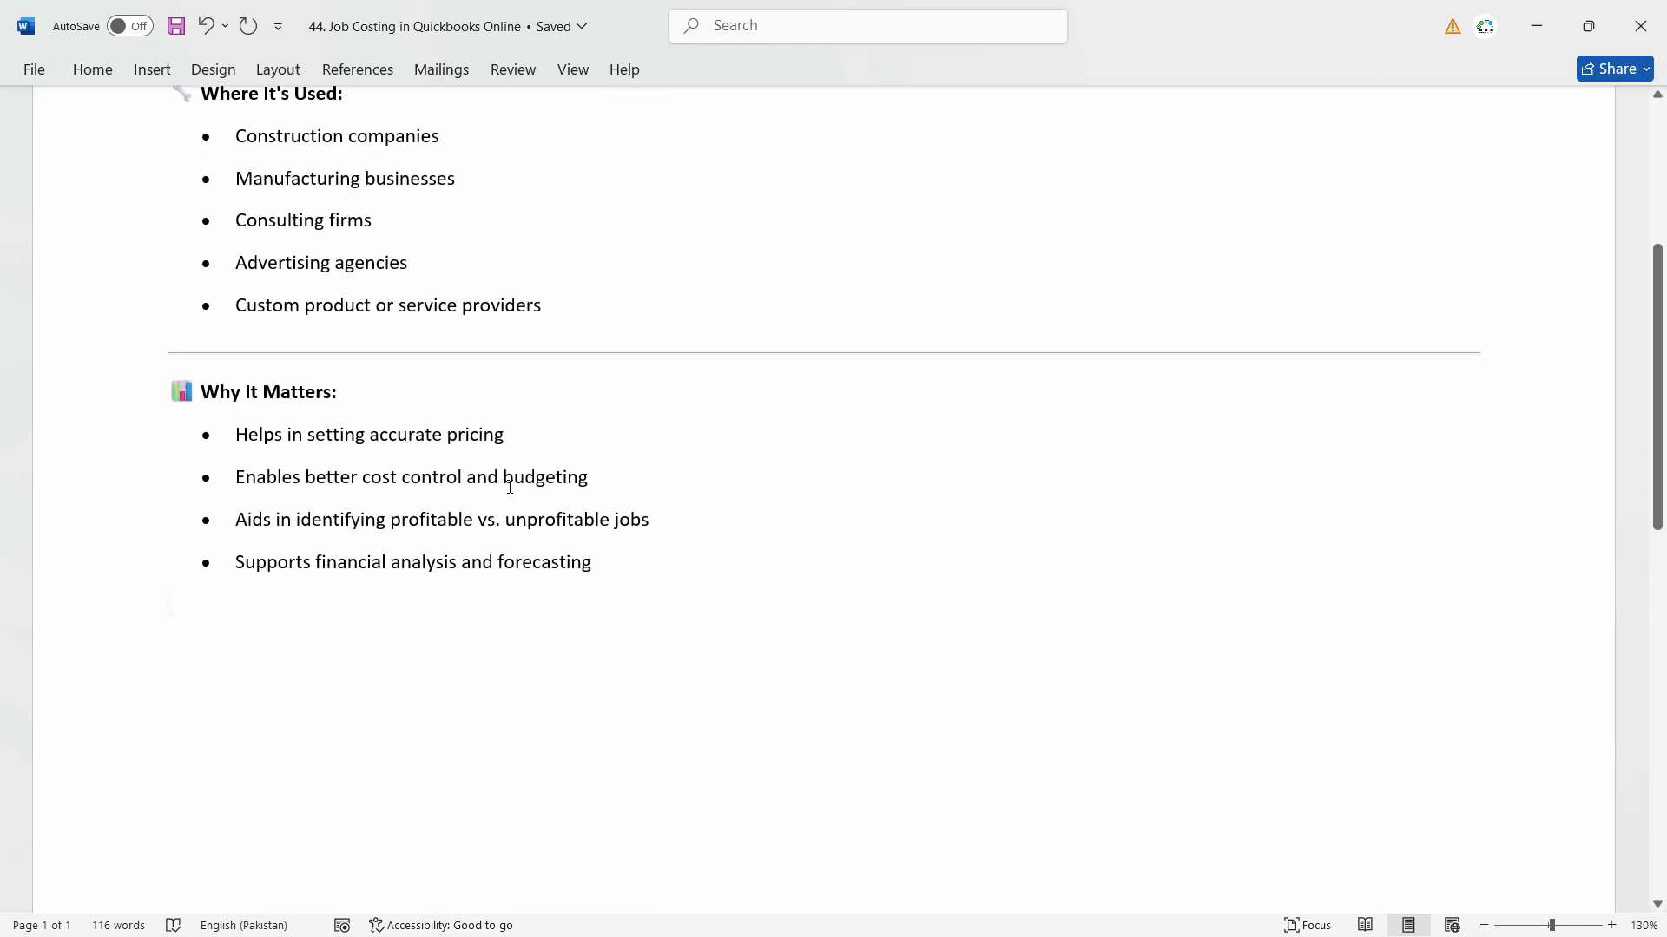
scroll(581, 633, up, 4)
scroll(621, 629, down, 12)
scroll(625, 629, up, 8)
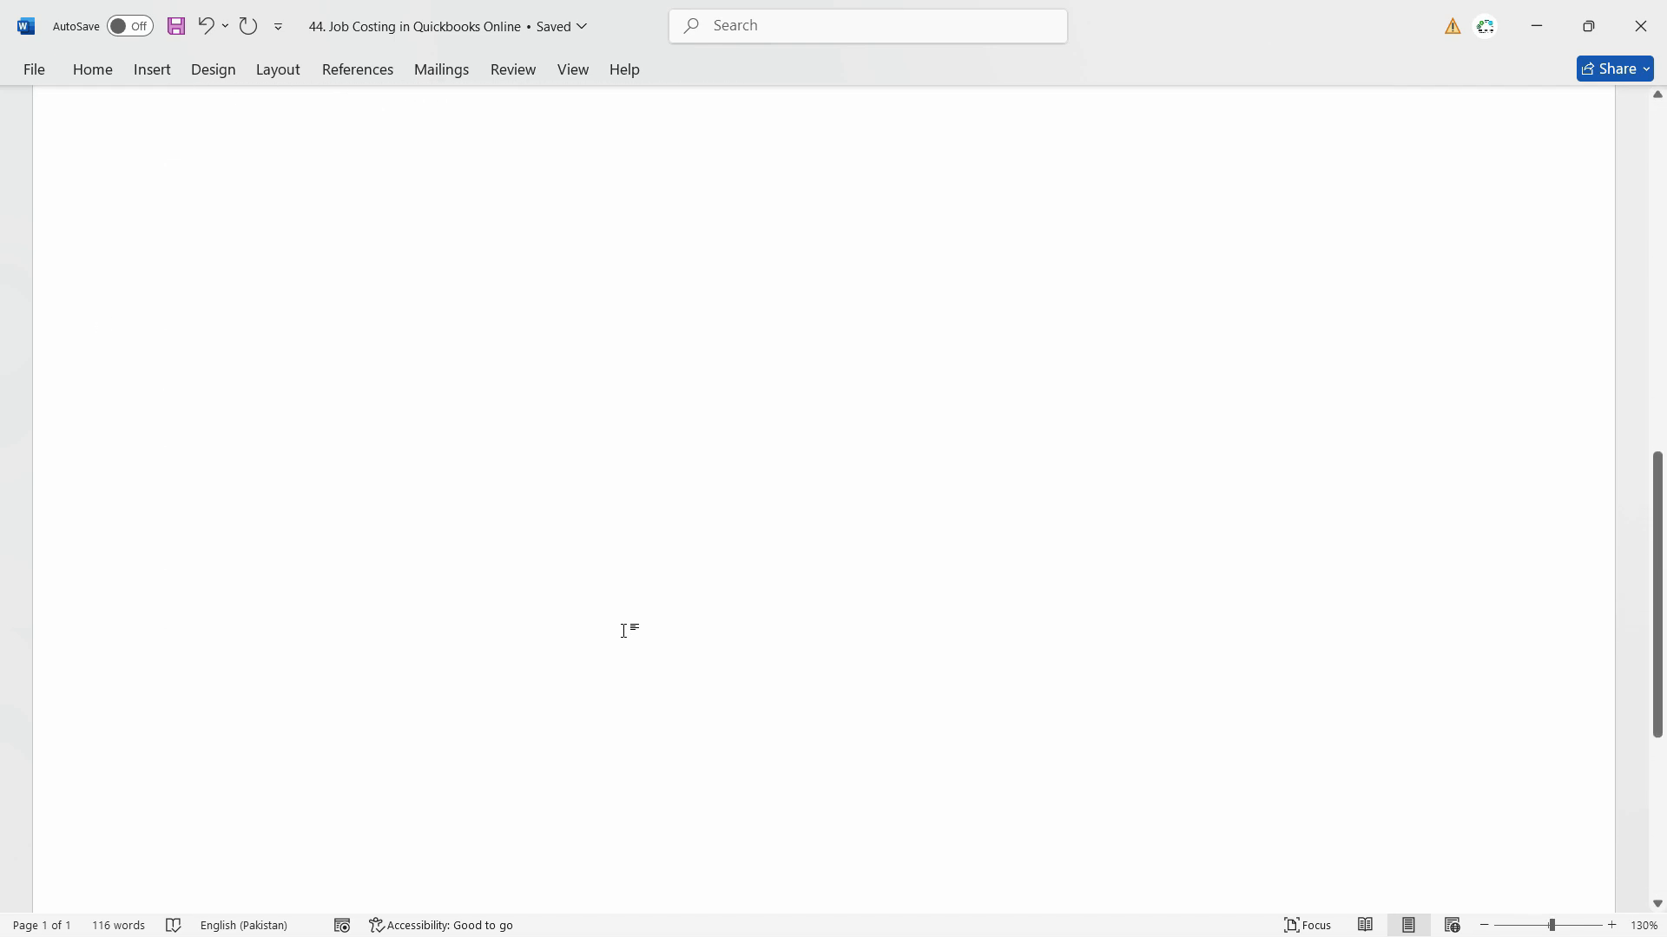
scroll(660, 633, up, 6)
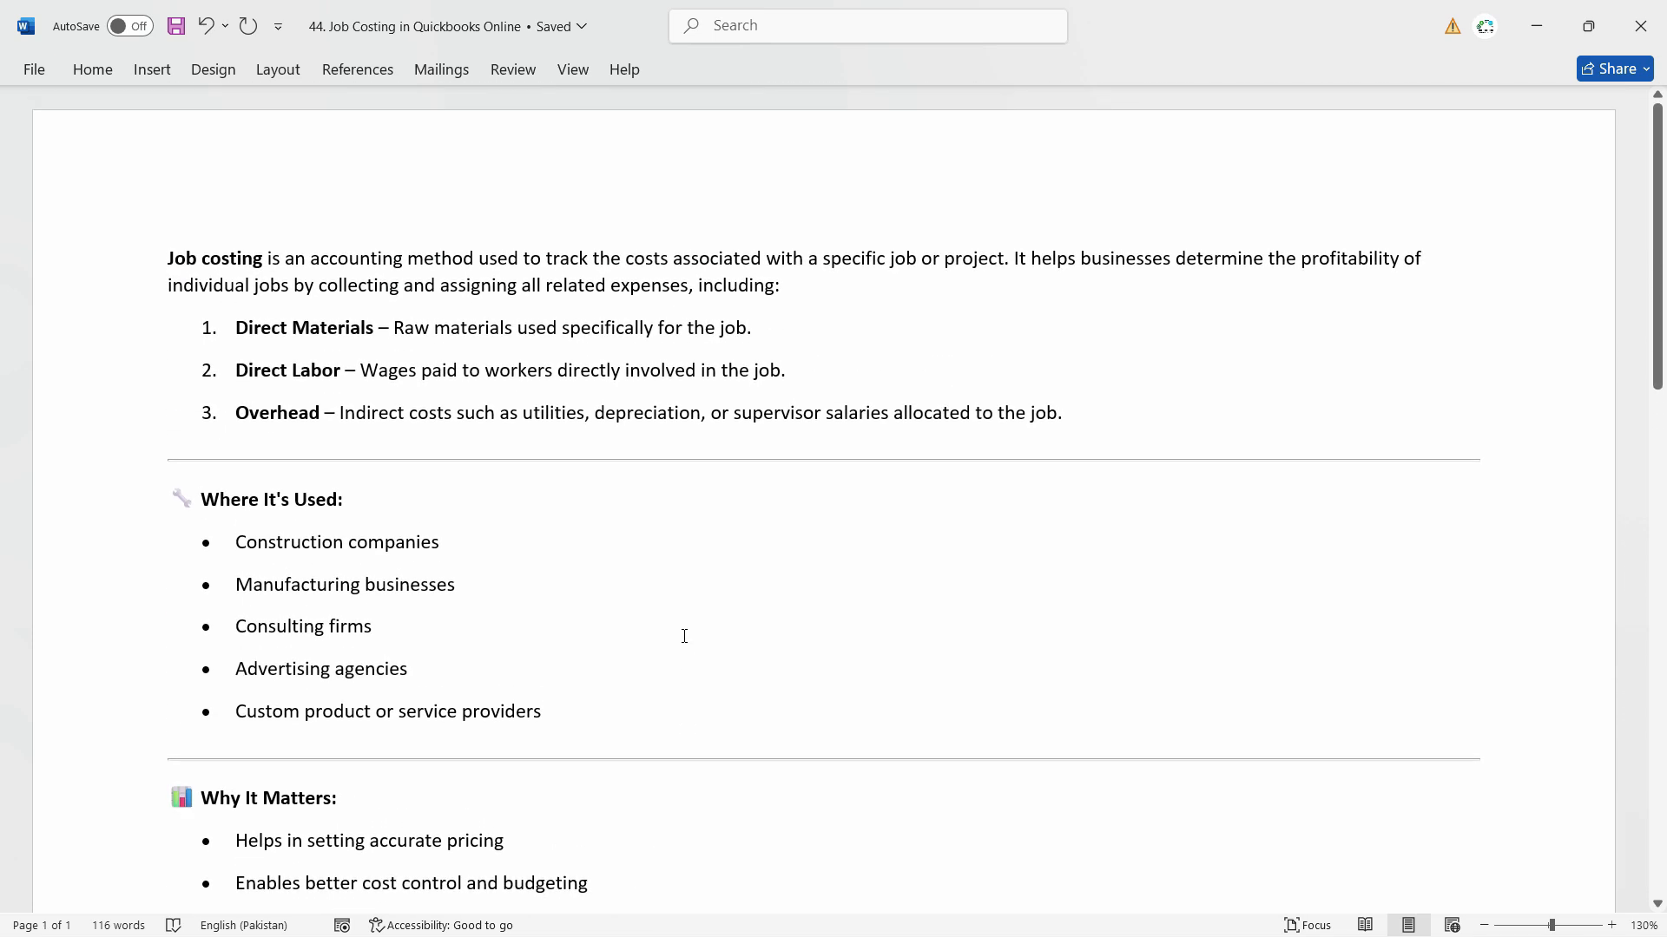
Switch to the Job Costing Sample Assignment PDF and examine its projects, products, expenses, invoices and profitability summary tables.
key(alt+Tab)
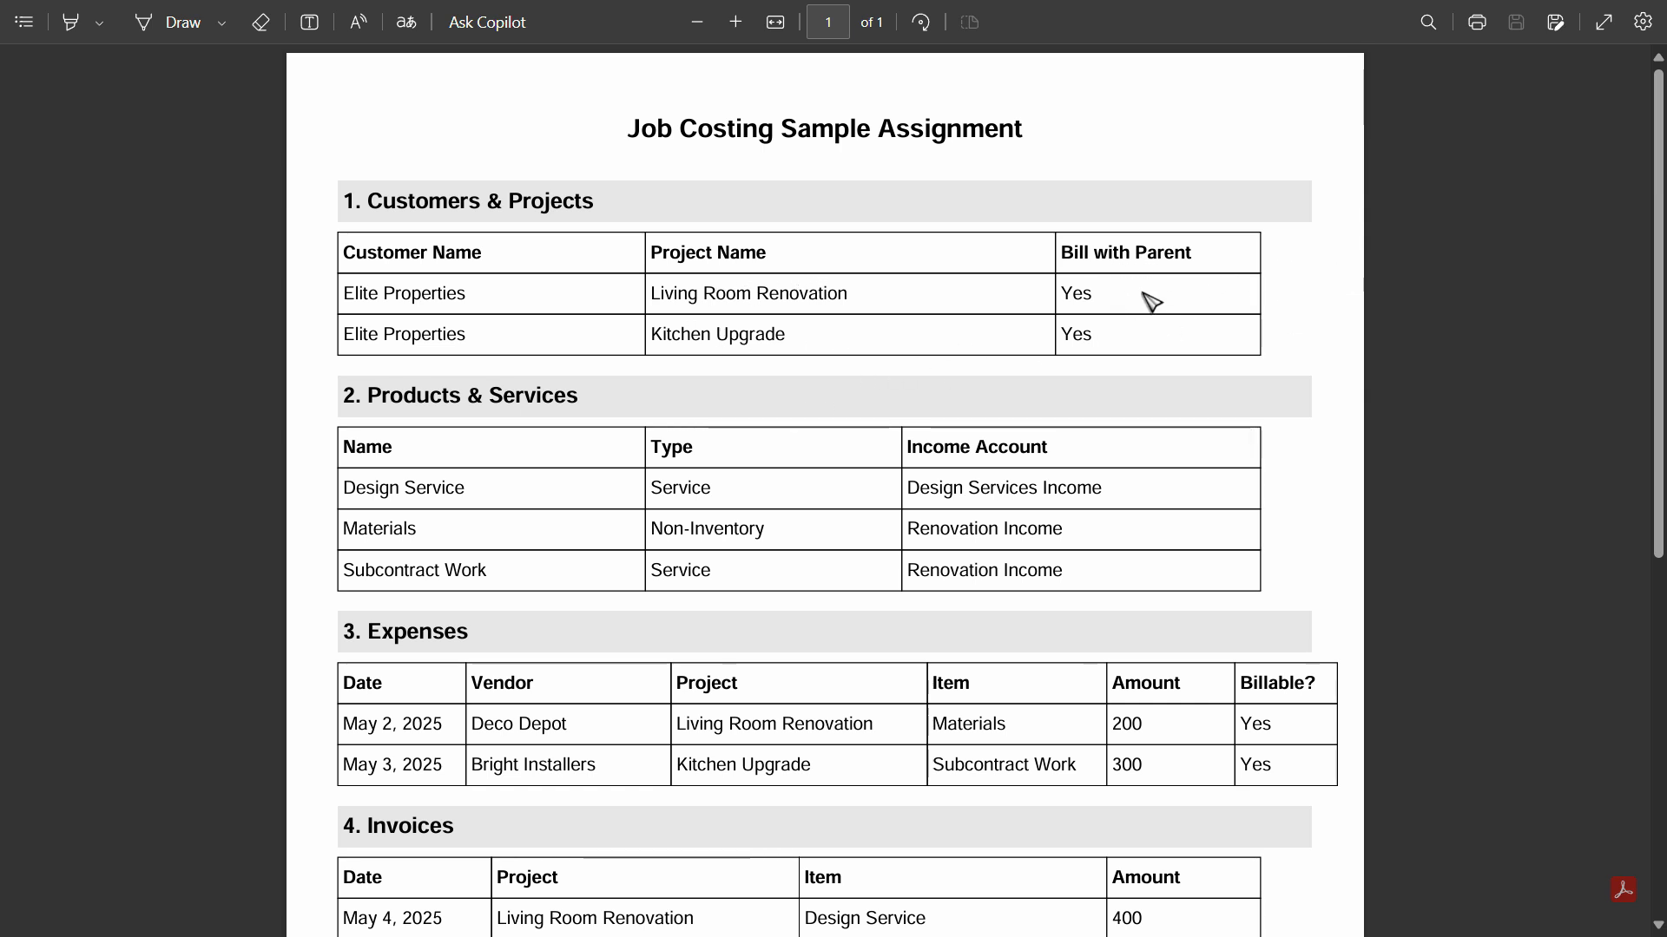
scroll(1149, 301, down, 2)
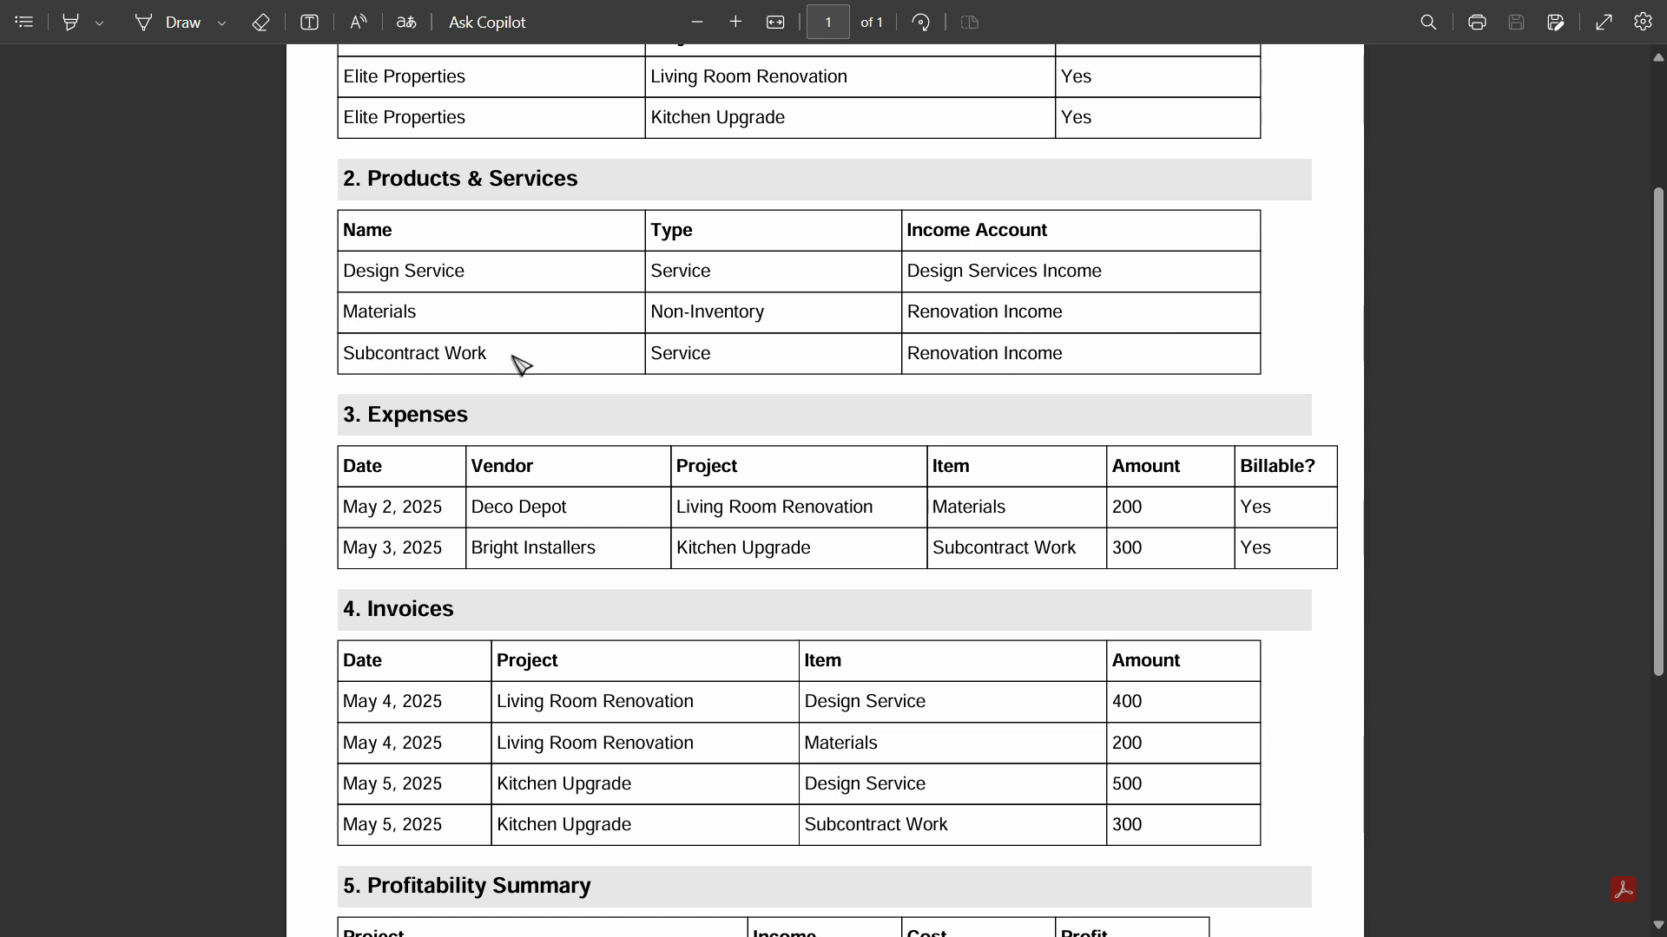
scroll(705, 363, down, 3)
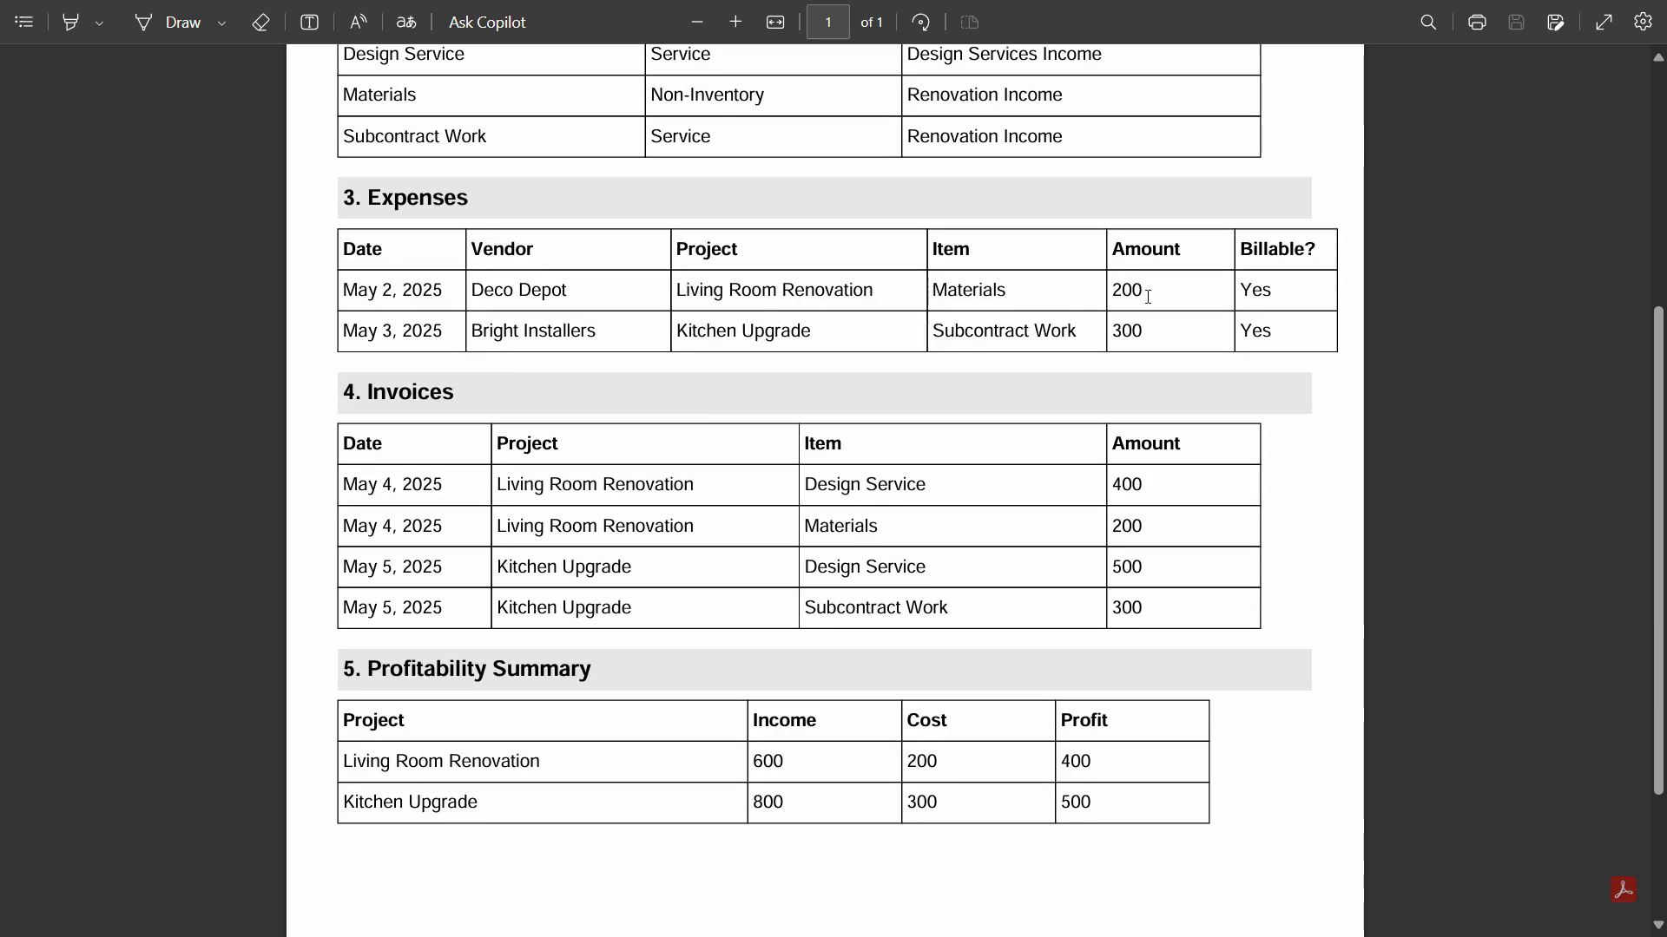
scroll(1209, 401, down, 1)
scroll(617, 529, up, 3)
scroll(596, 335, down, 5)
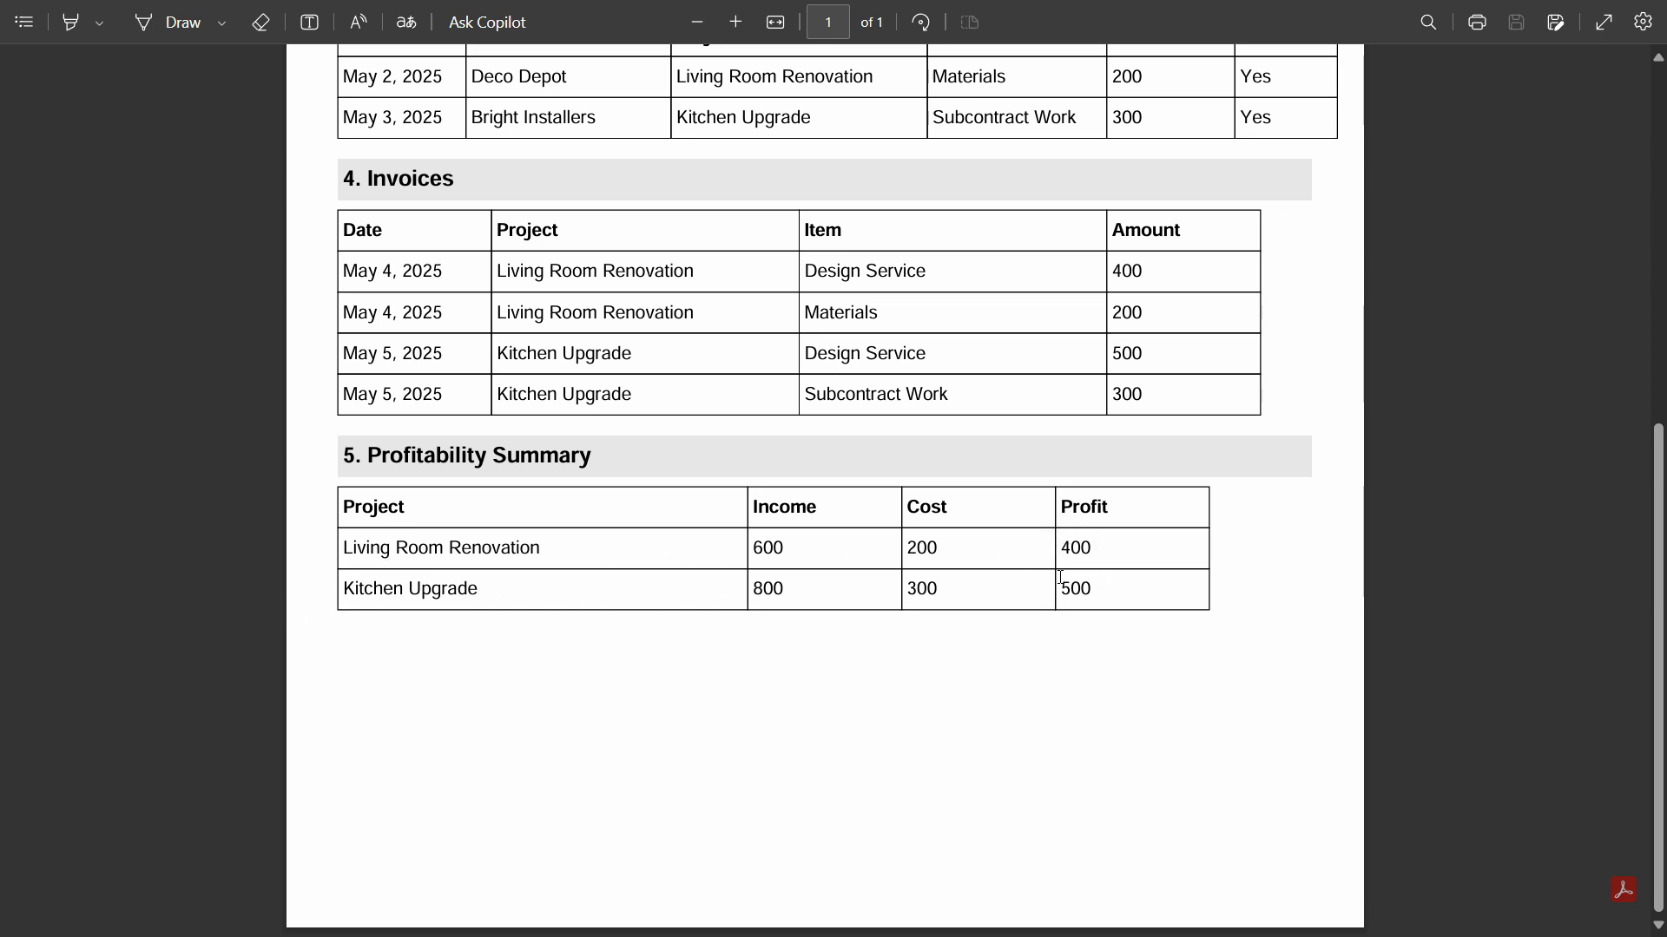
scroll(1012, 603, up, 10)
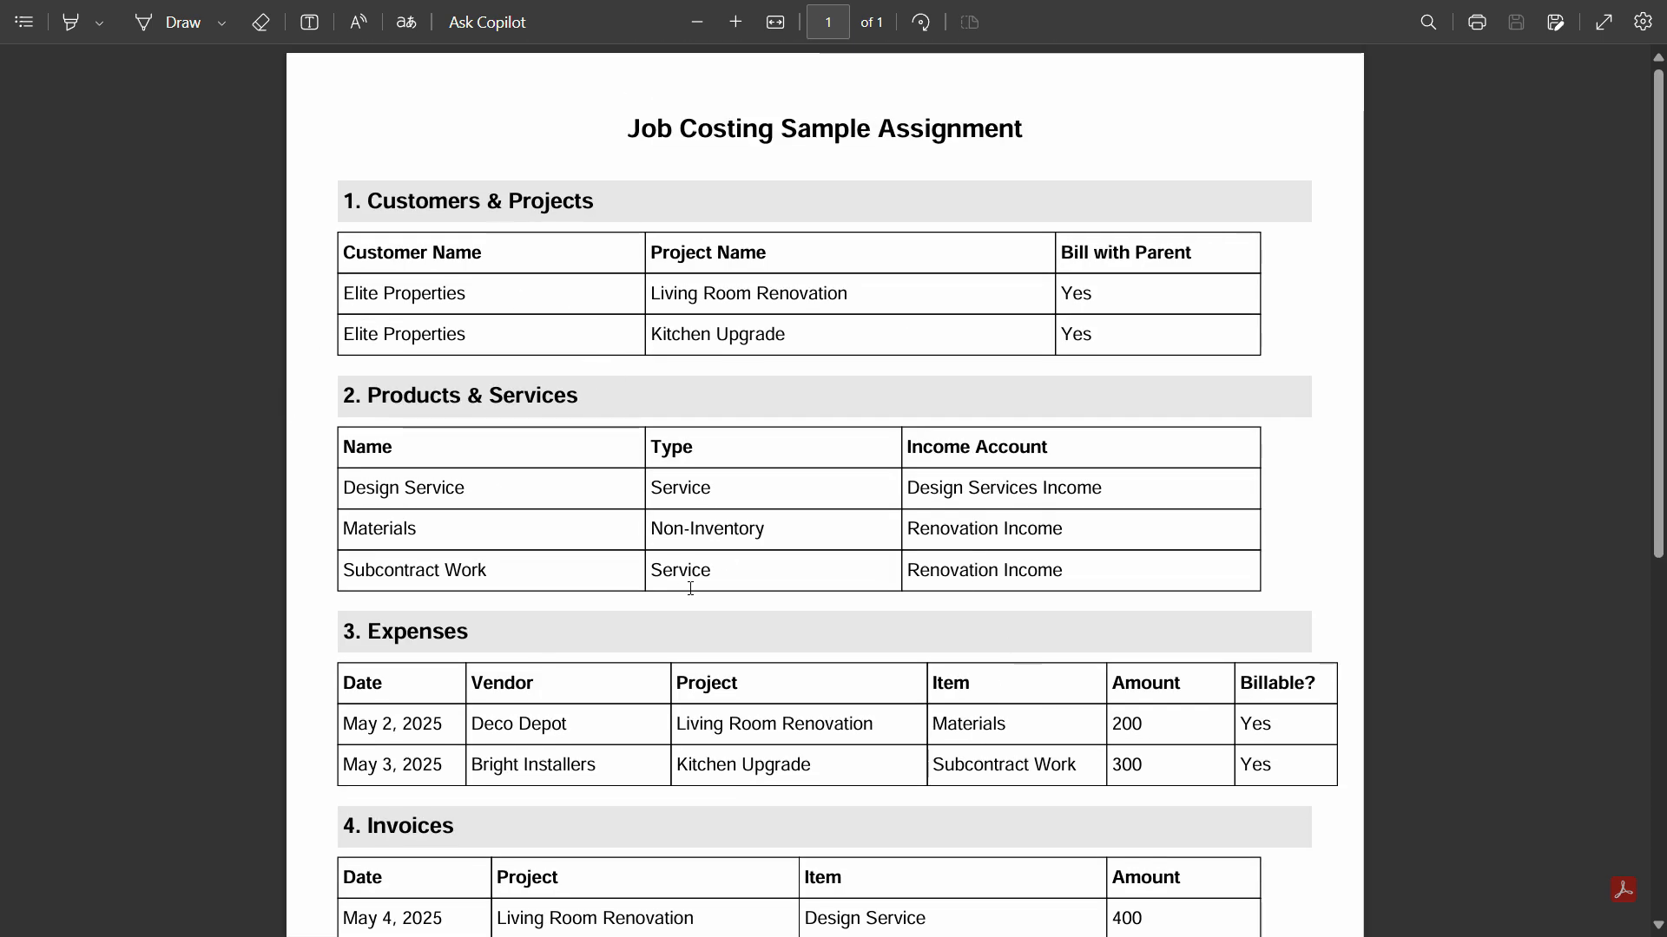
Switch to QuickBooks Online, inspect the category columns of a blank bill, and close it without saving.
key(alt+Tab)
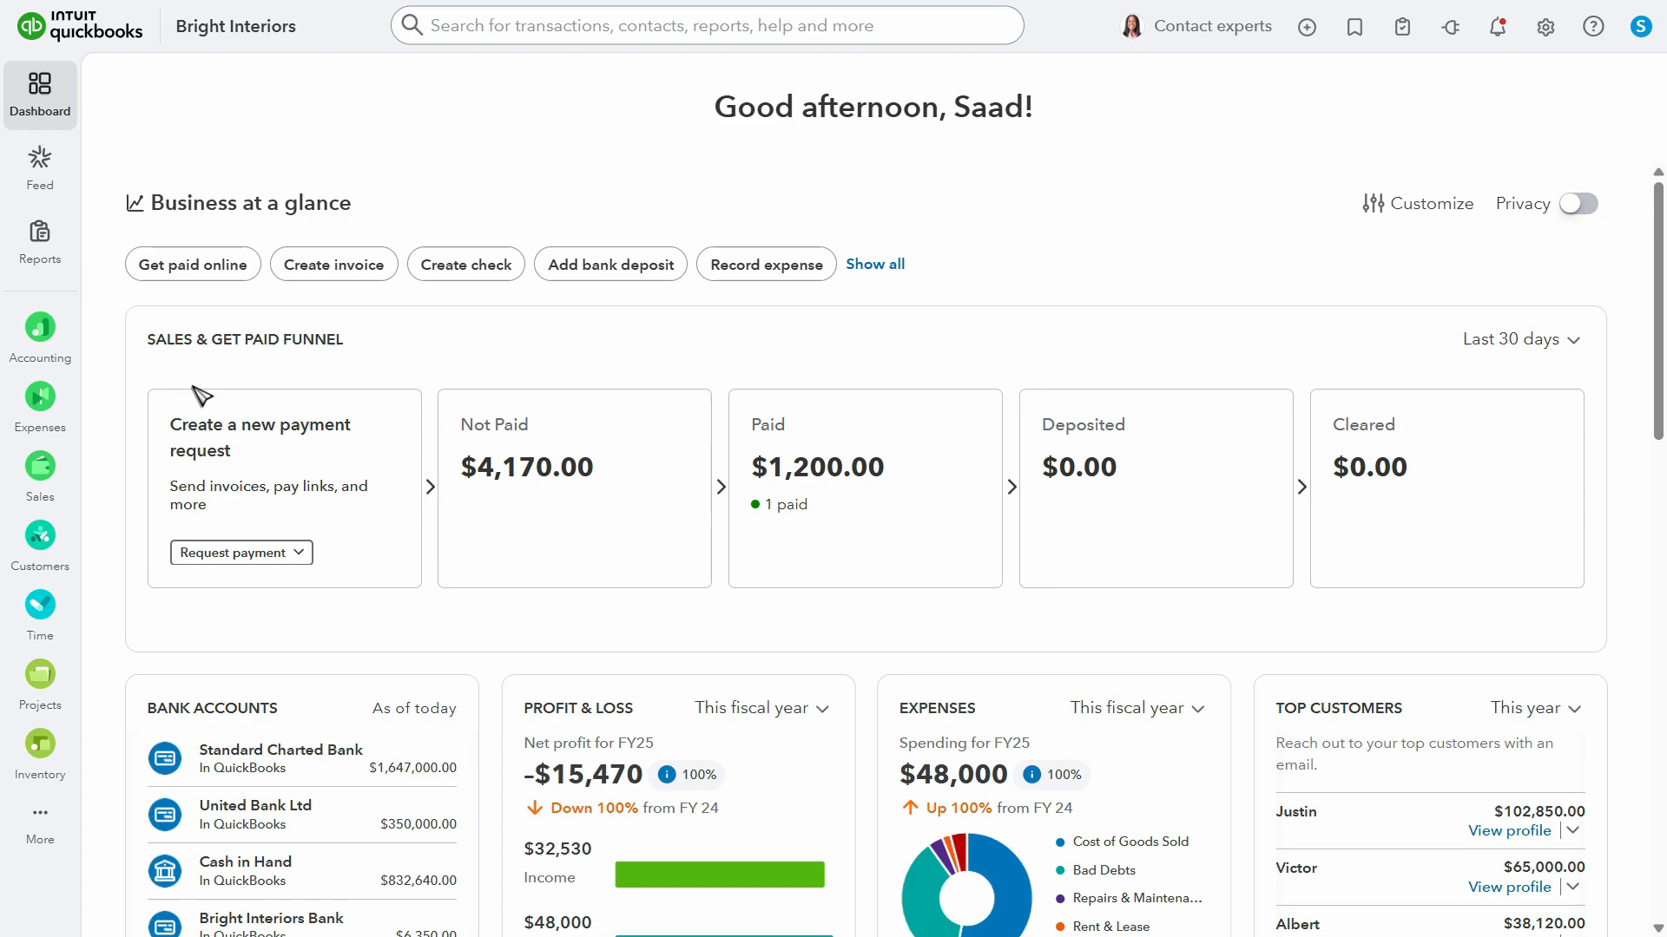
click(1306, 26)
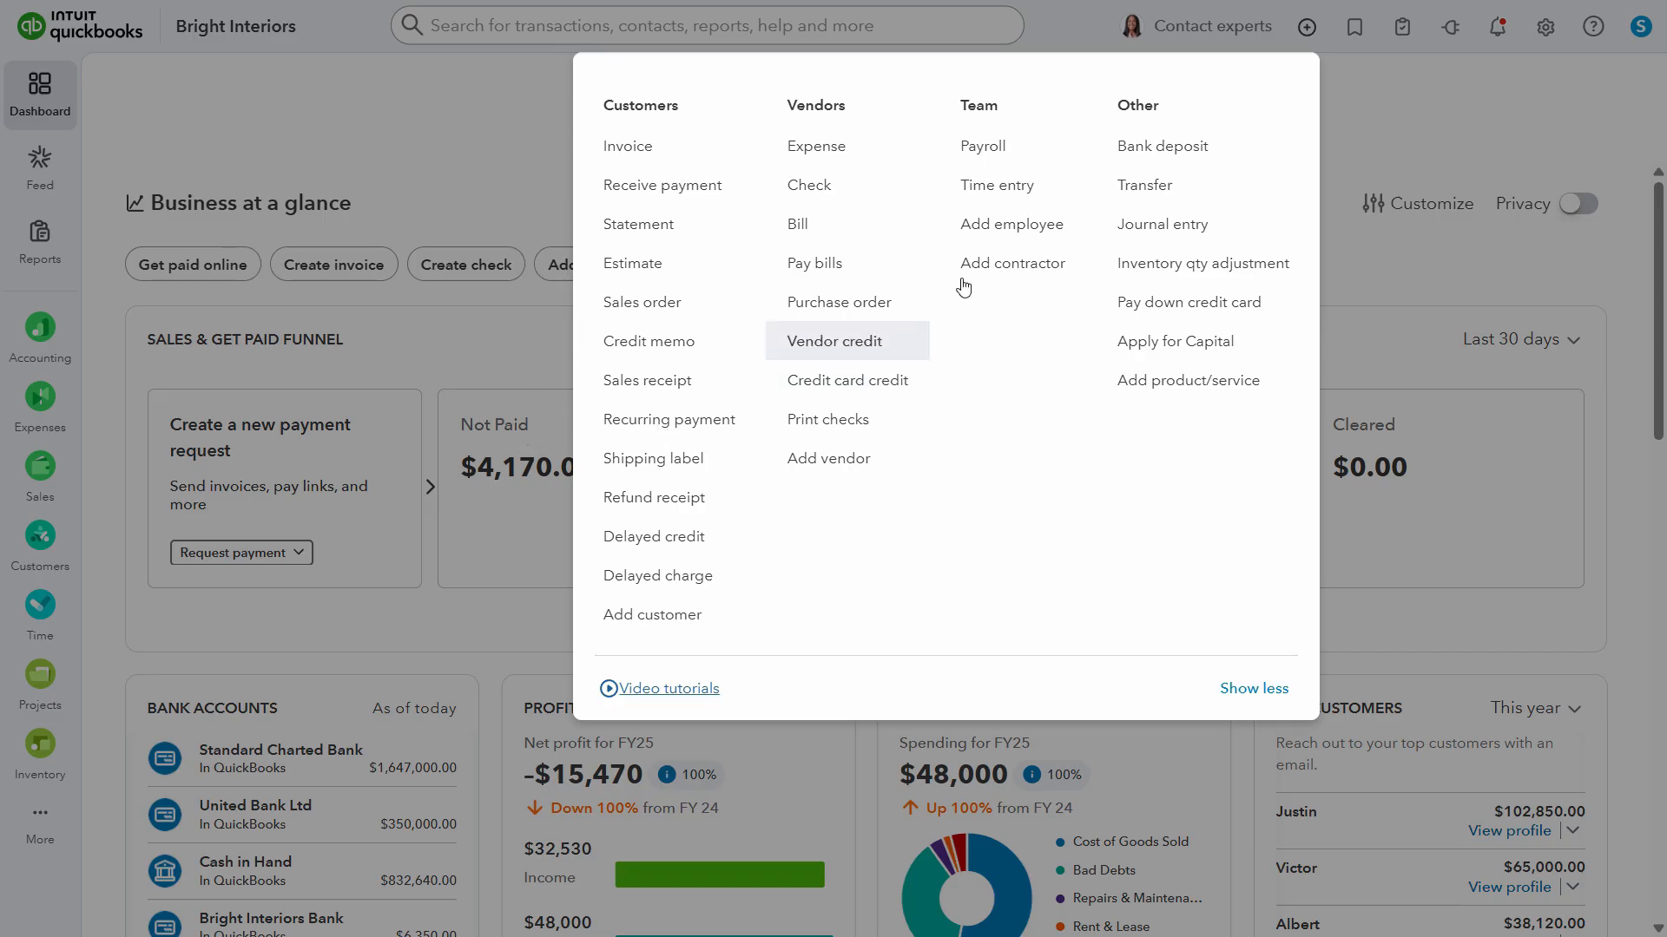
click(815, 473)
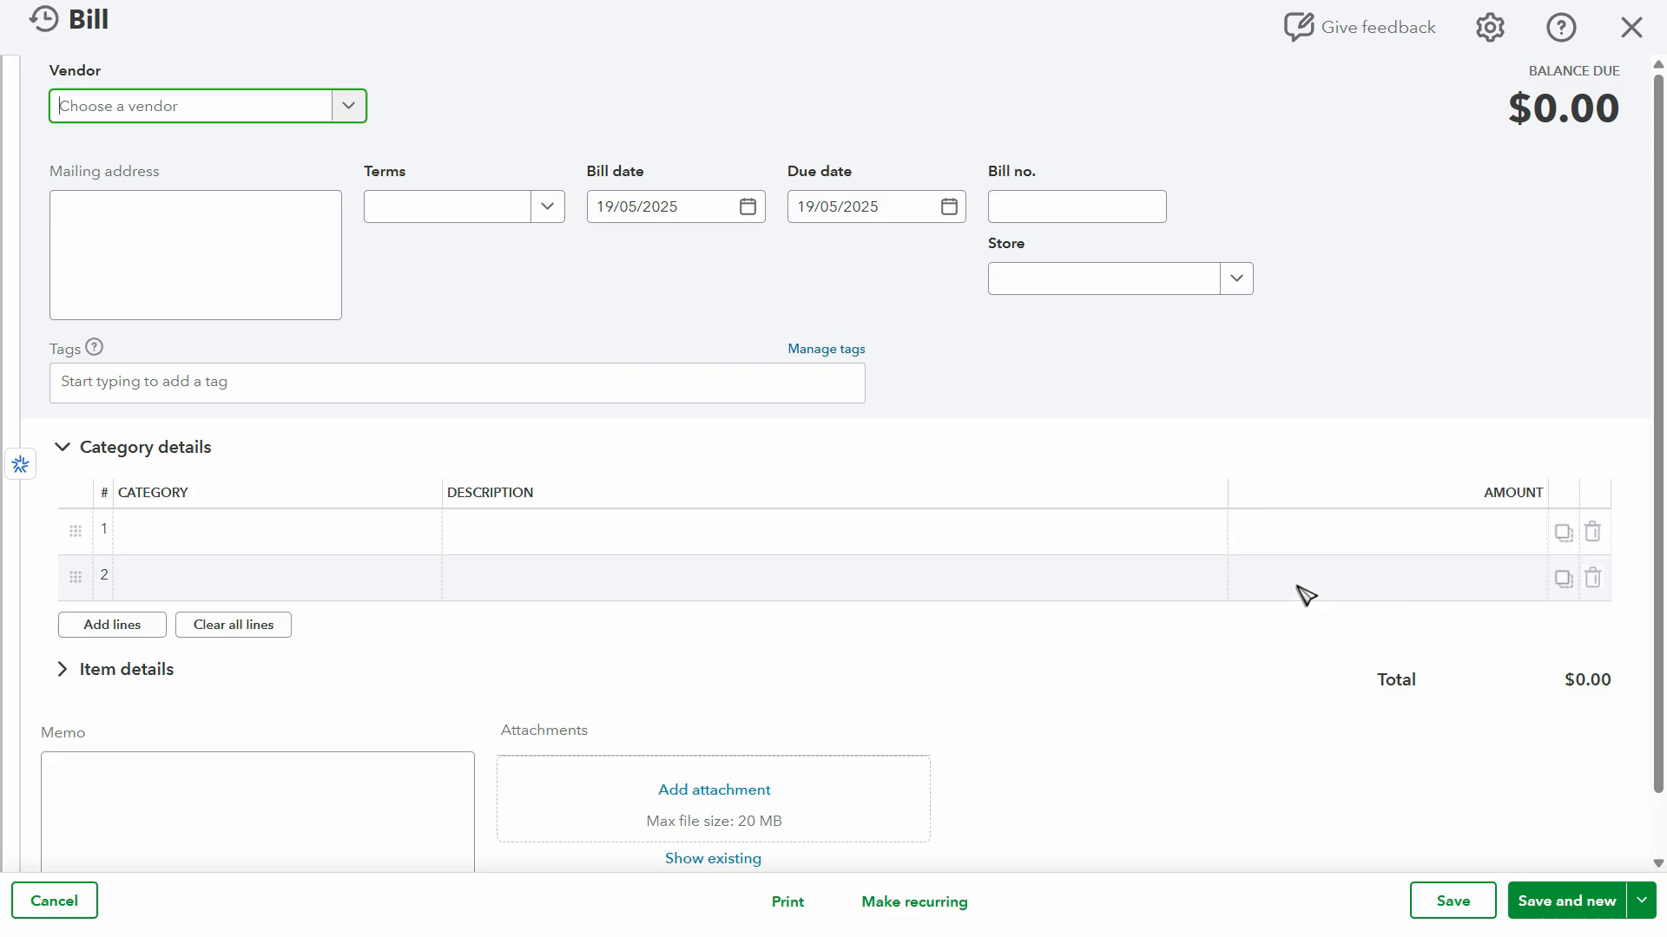
click(1631, 27)
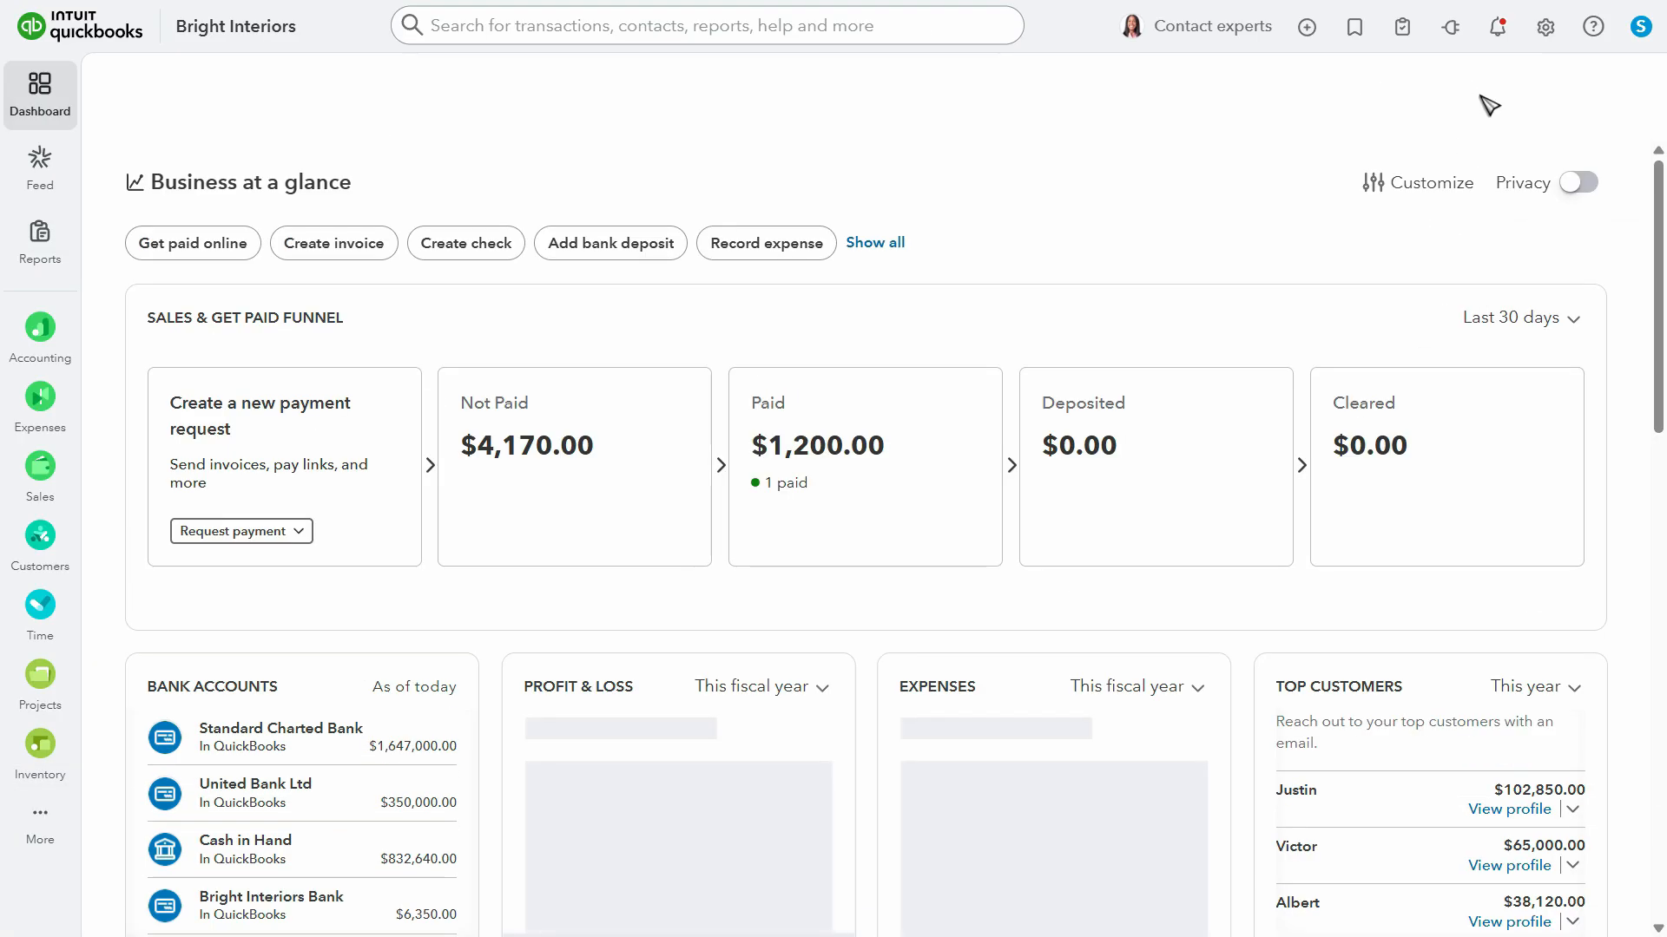
In the account settings for expenses, turn on Track expenses and items by customer and Make expenses and items billable, and save.
click(1545, 29)
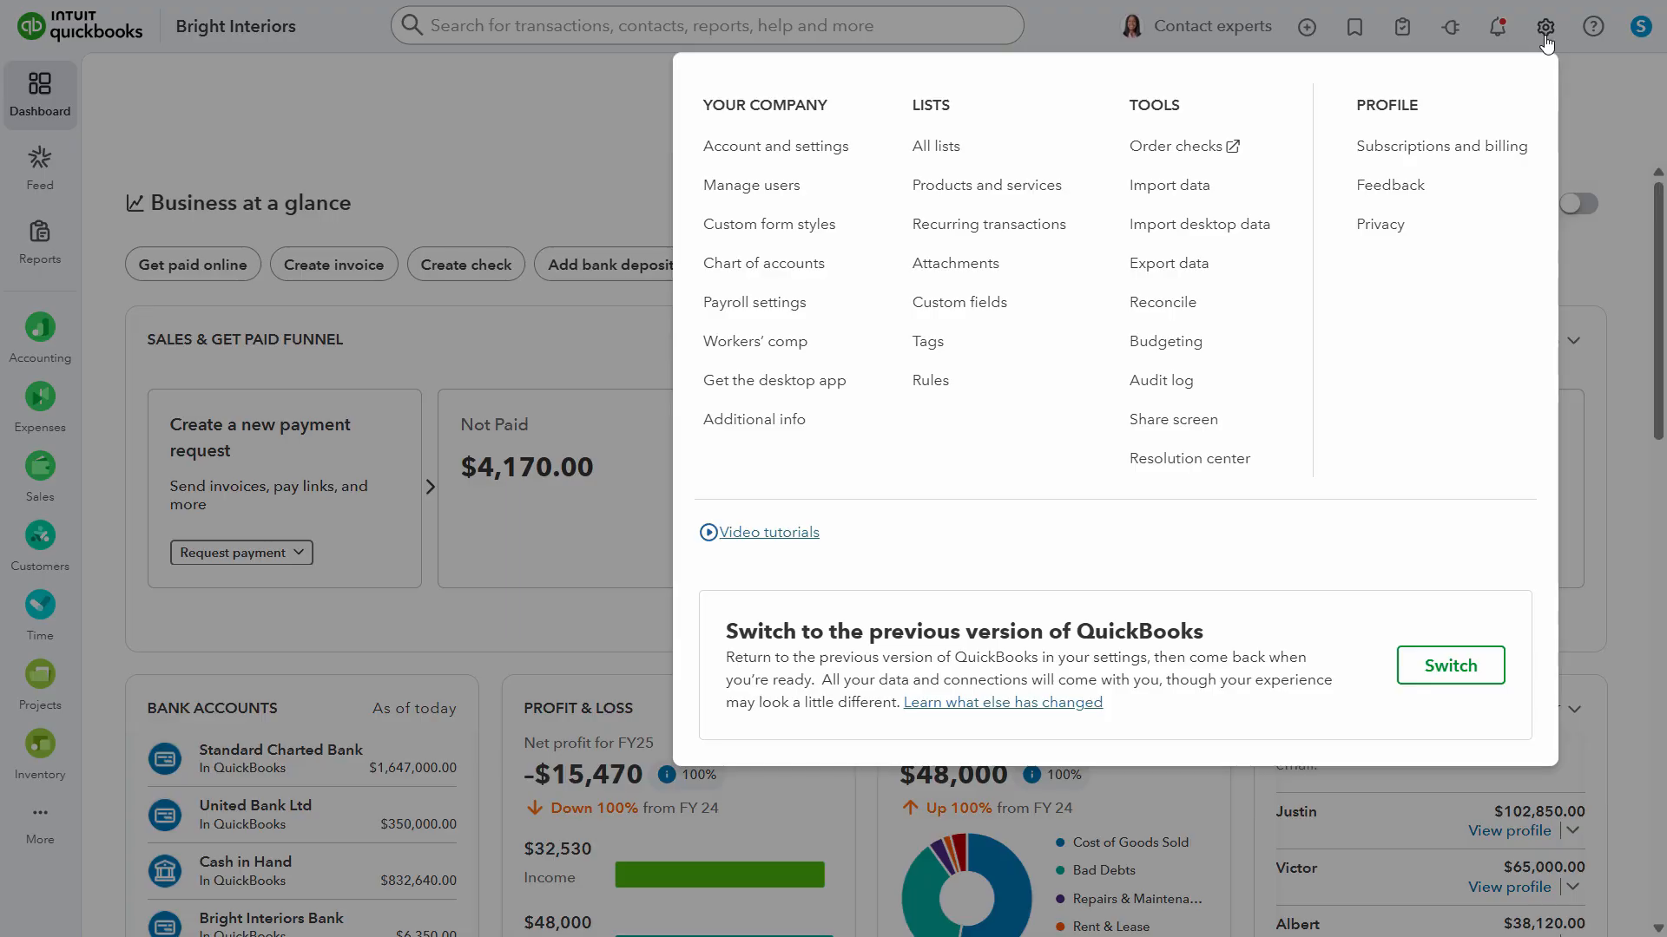
click(793, 149)
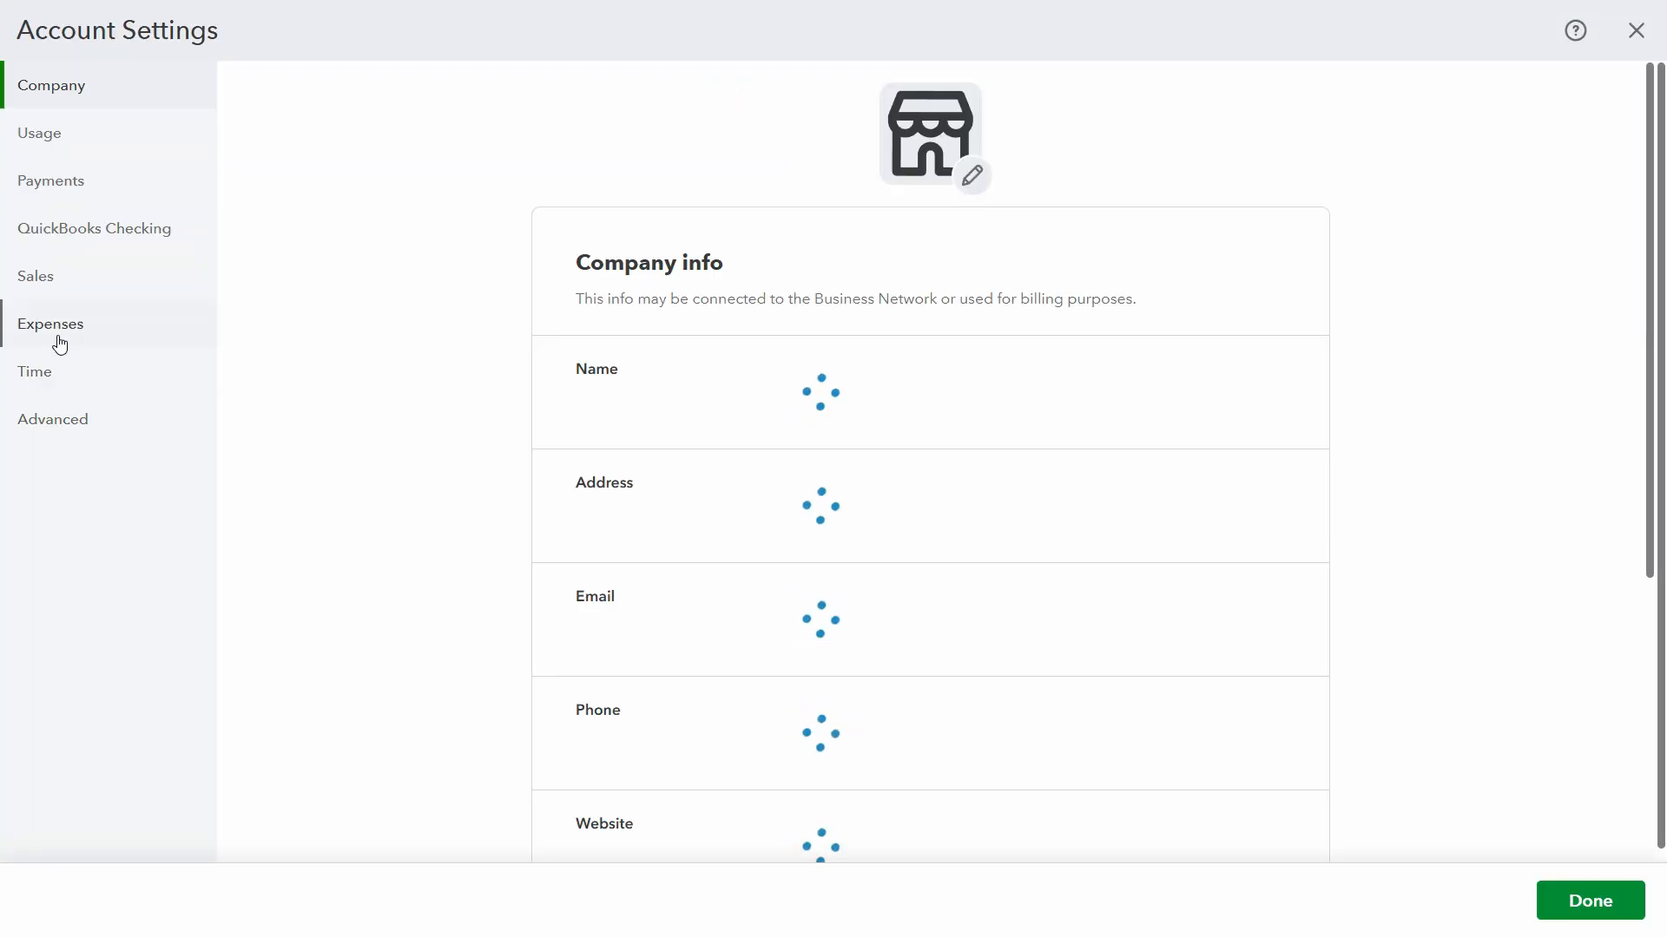
click(61, 338)
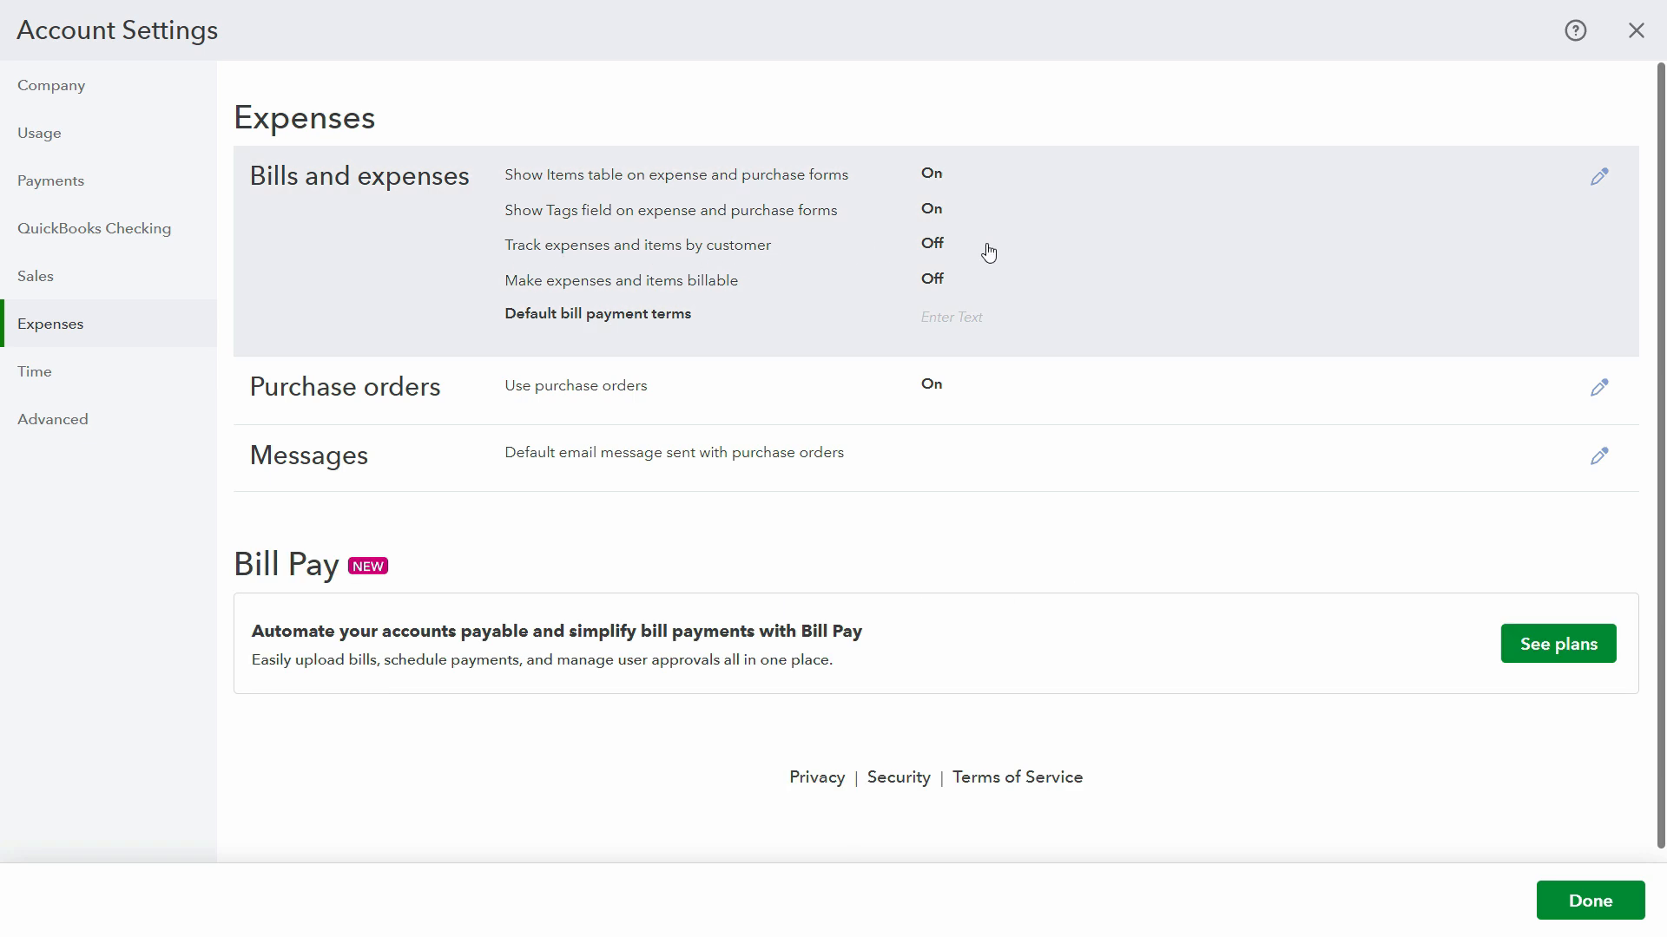
click(945, 248)
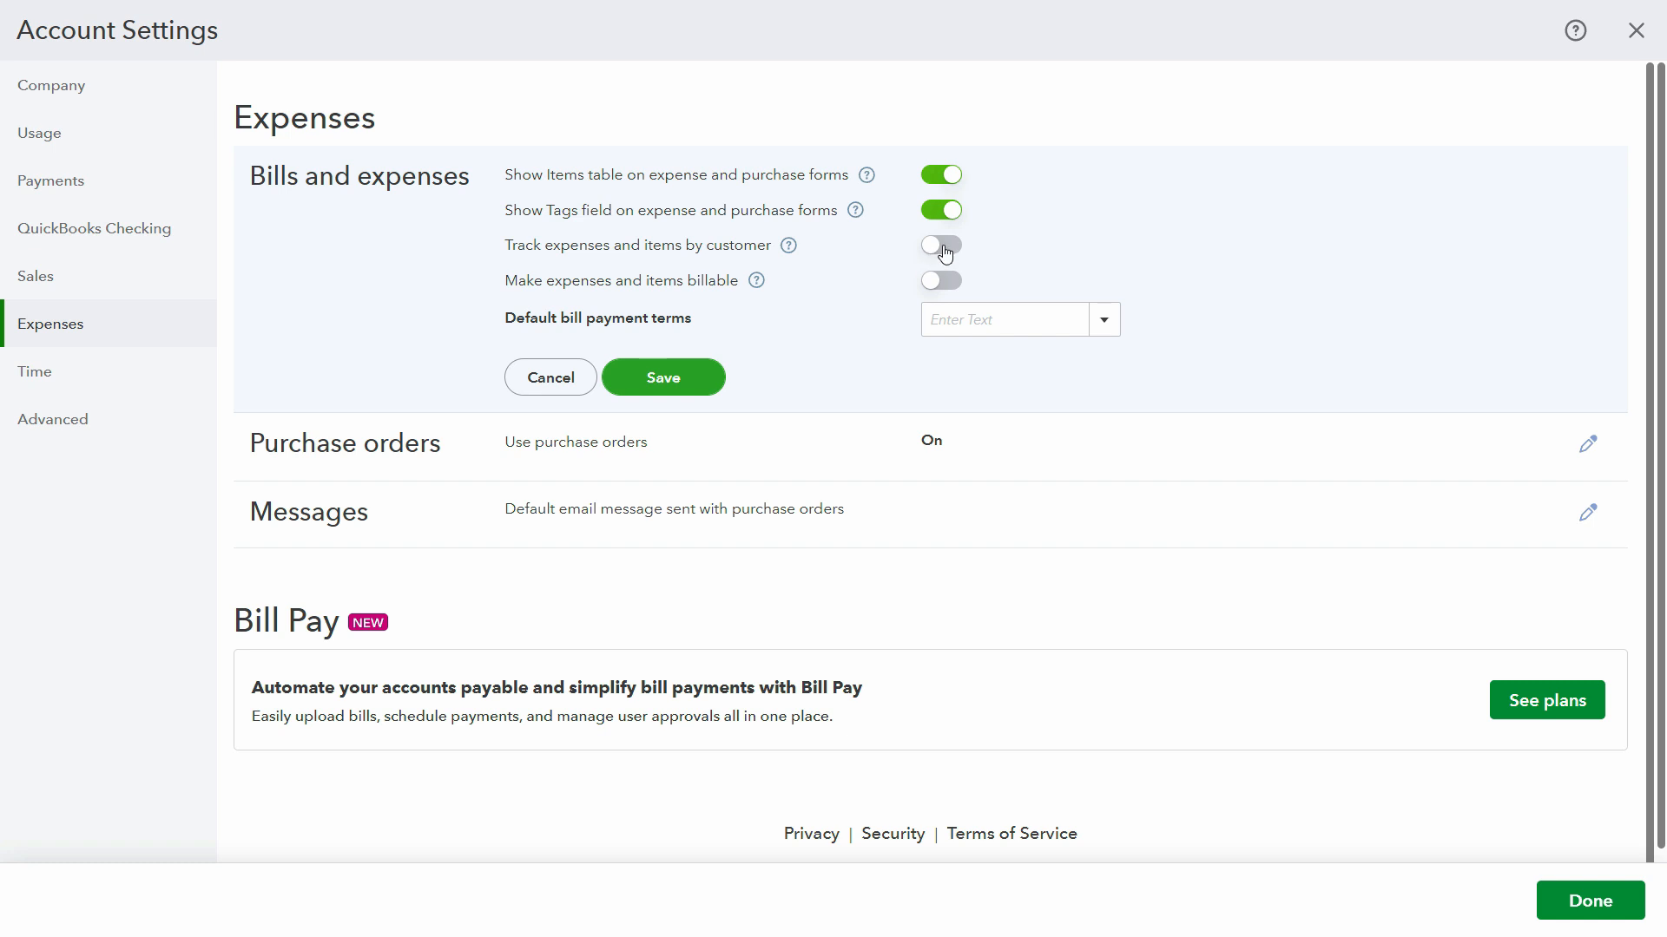
click(945, 250)
click(946, 285)
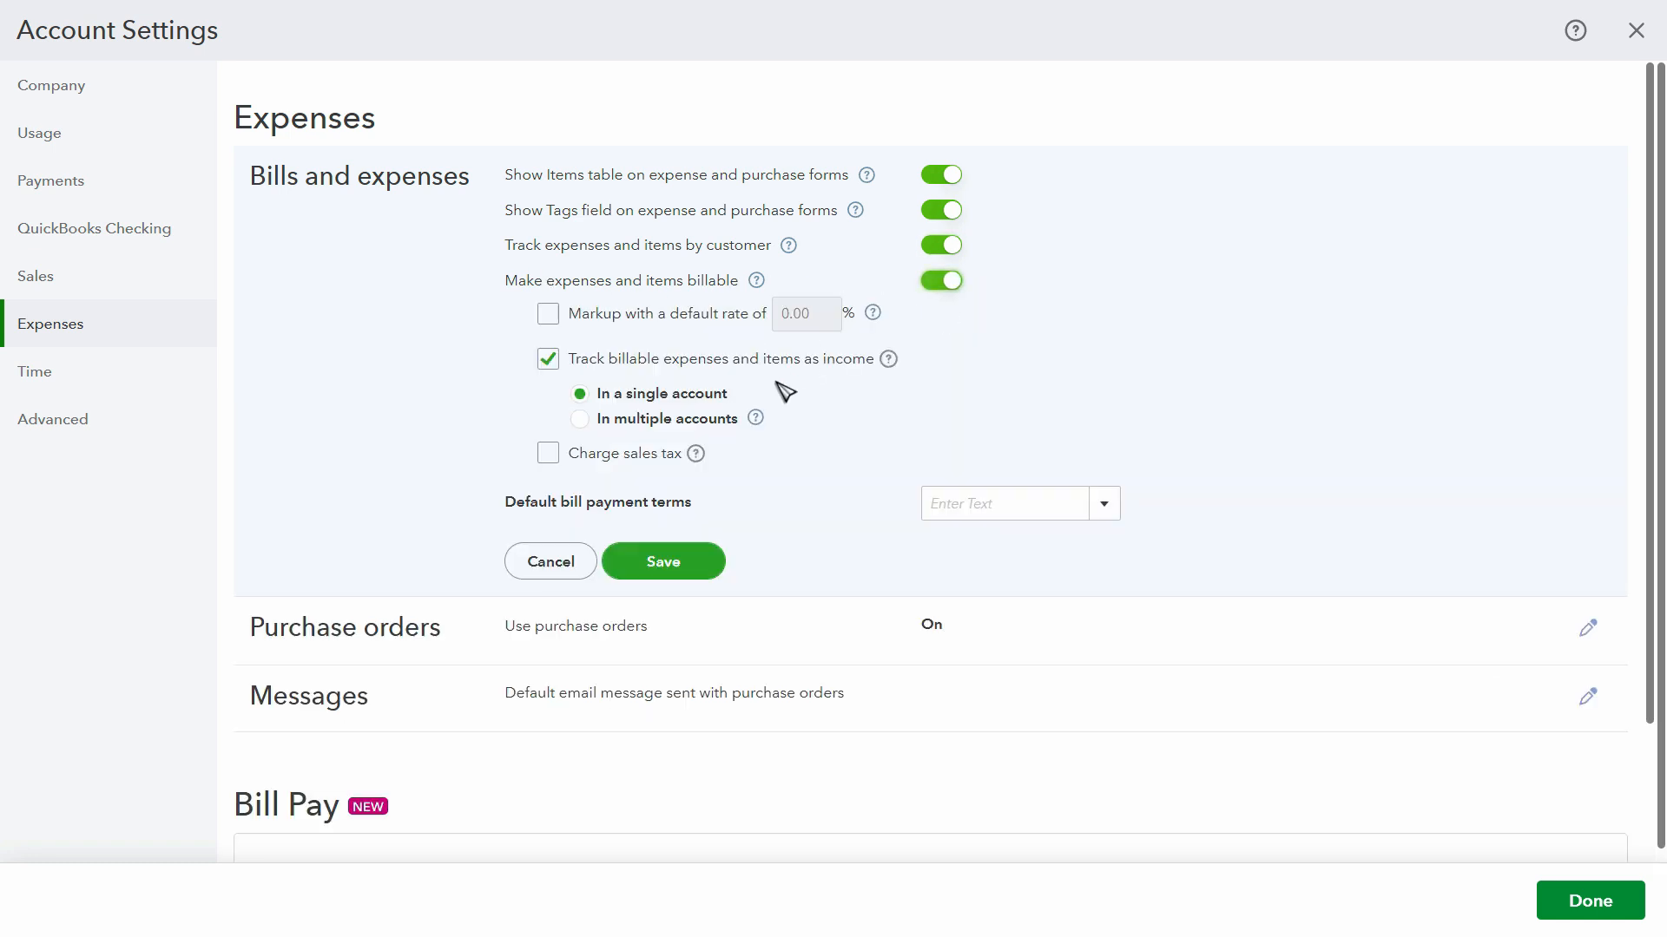
click(671, 565)
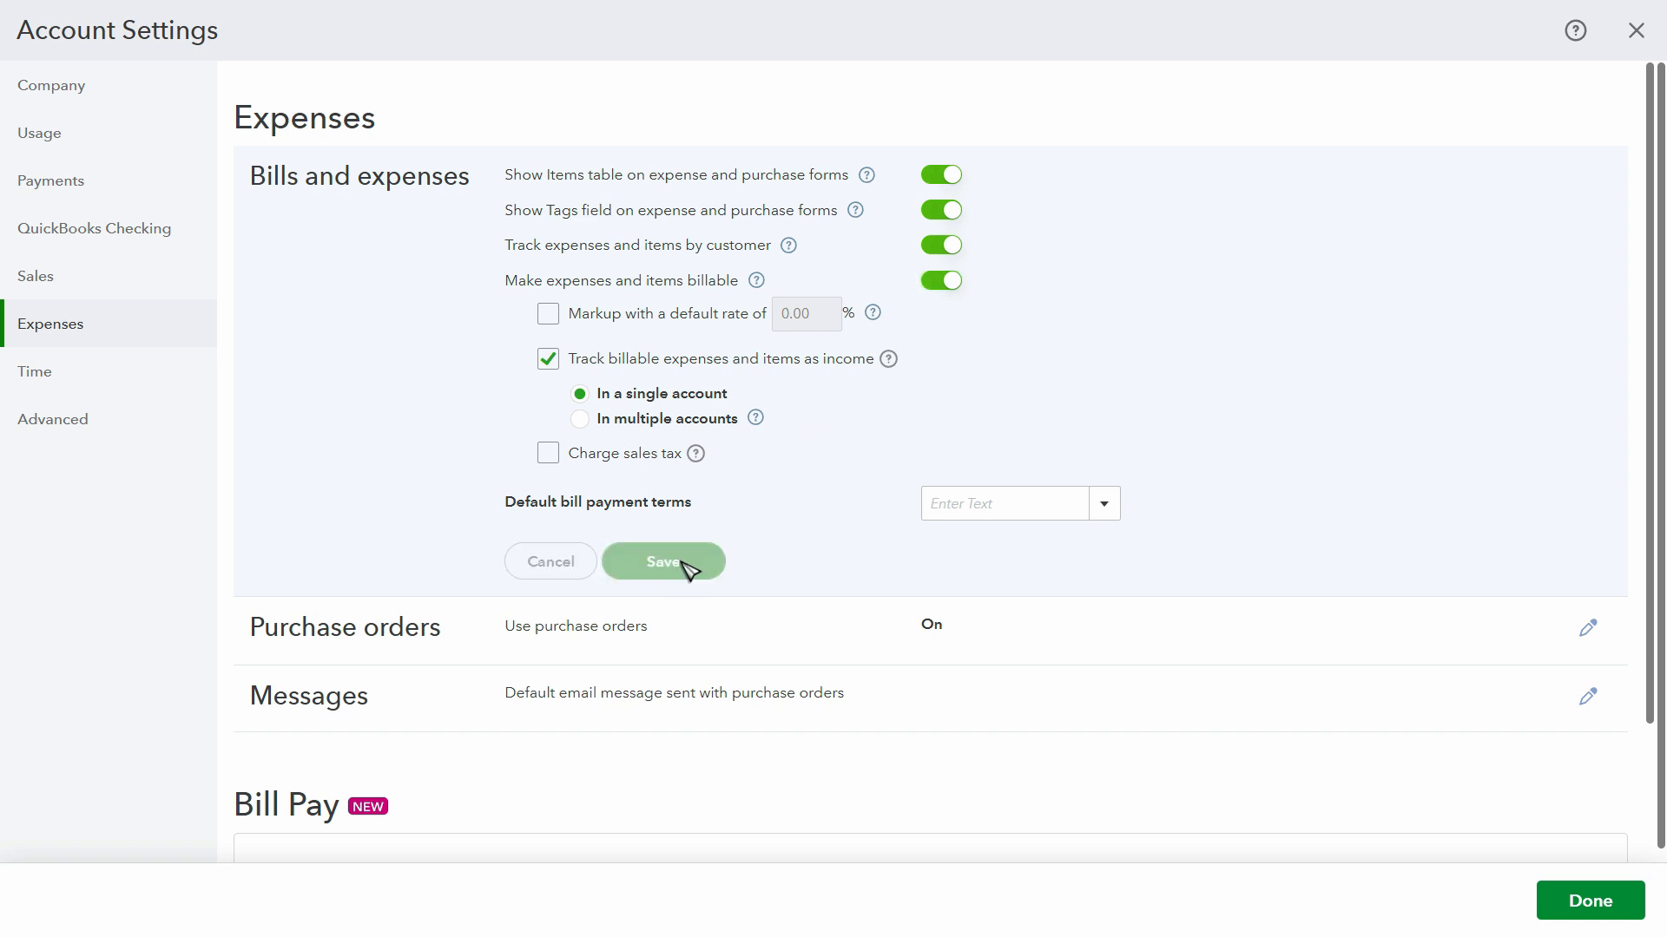
Check the Projects option in the advanced account settings, and close the settings.
click(81, 431)
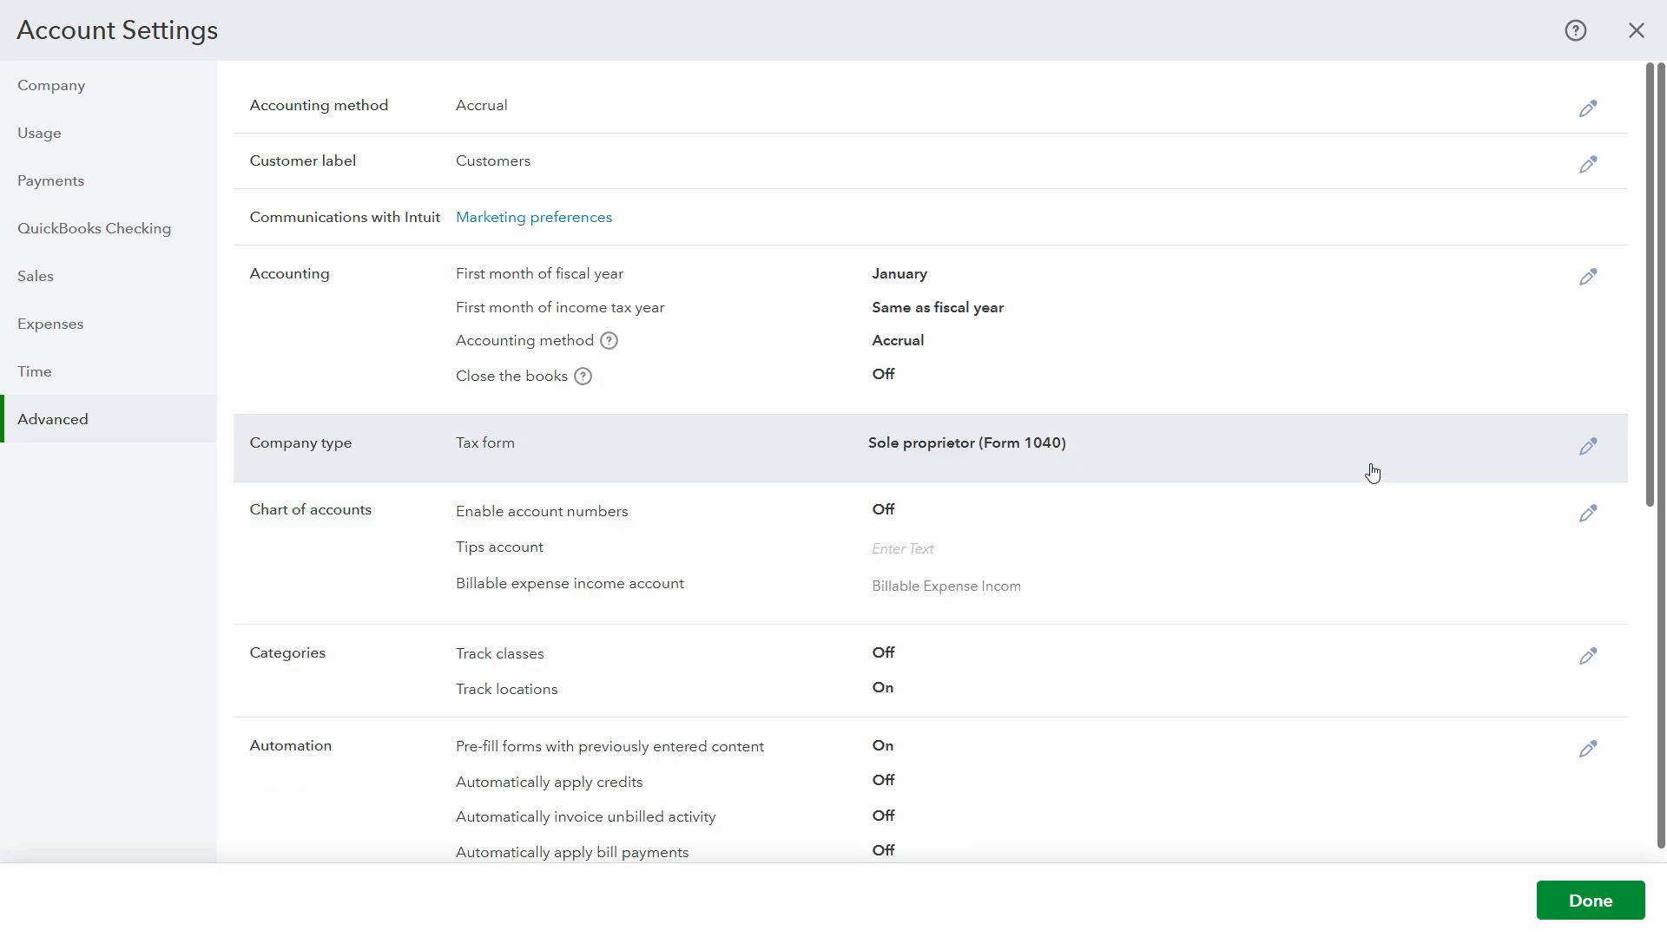
scroll(1363, 480, down, 8)
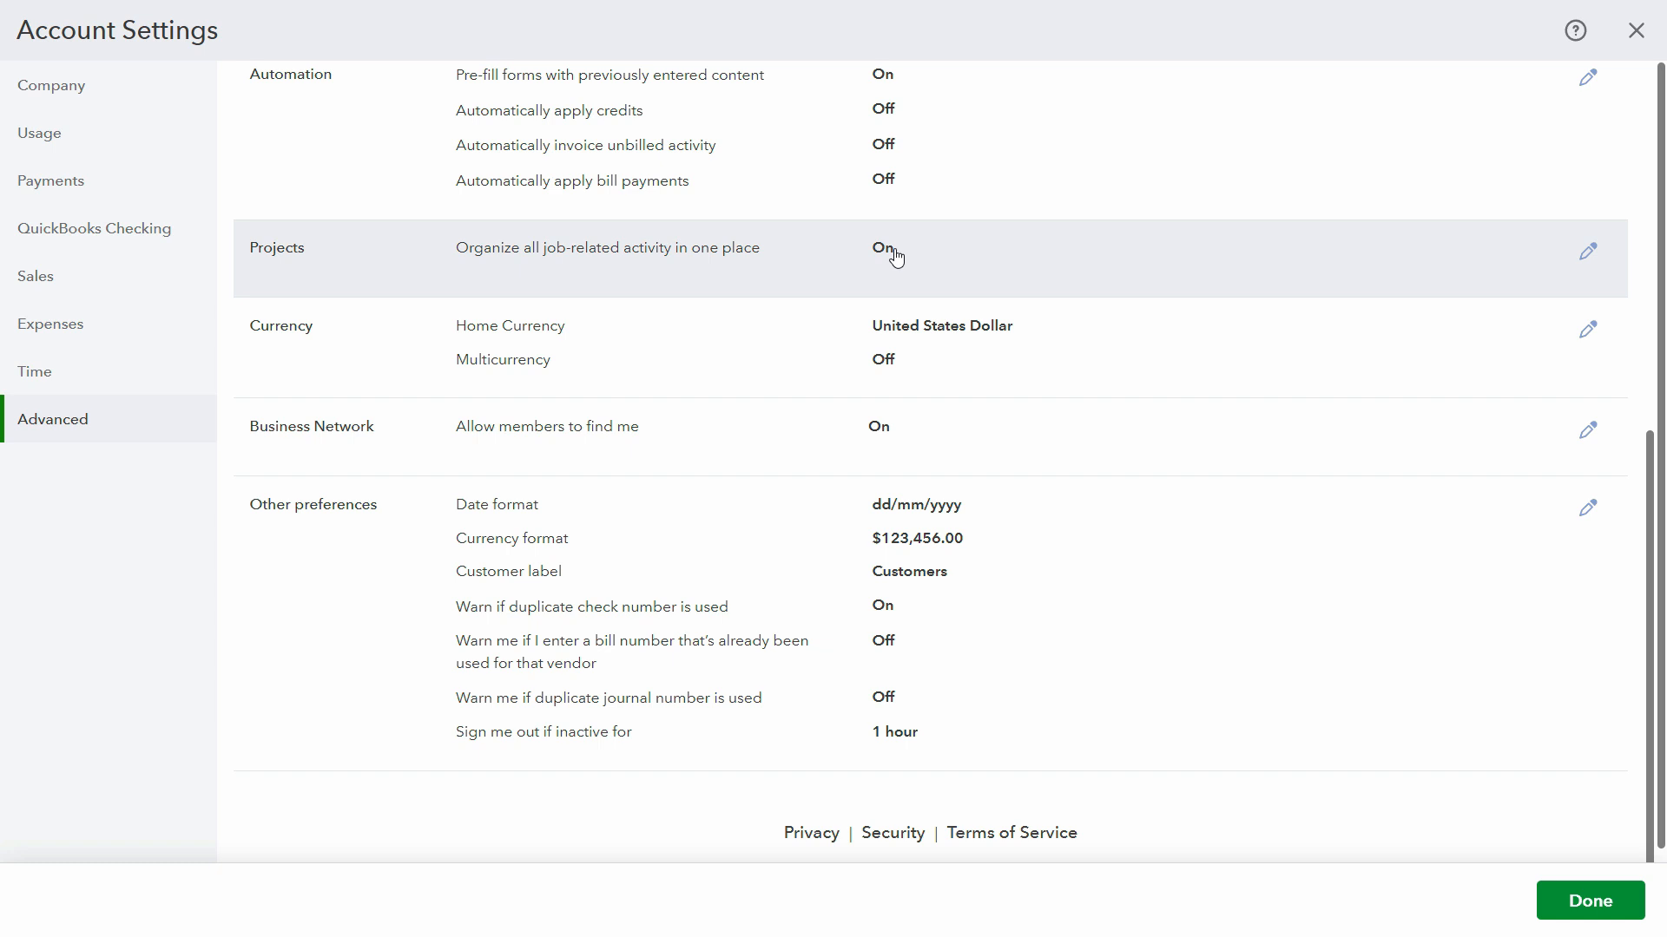
click(1616, 902)
Switch to the Job Costing Sample Assignment PDF and copy the vendor name Deco Depot from the Expenses table.
key(alt+Tab)
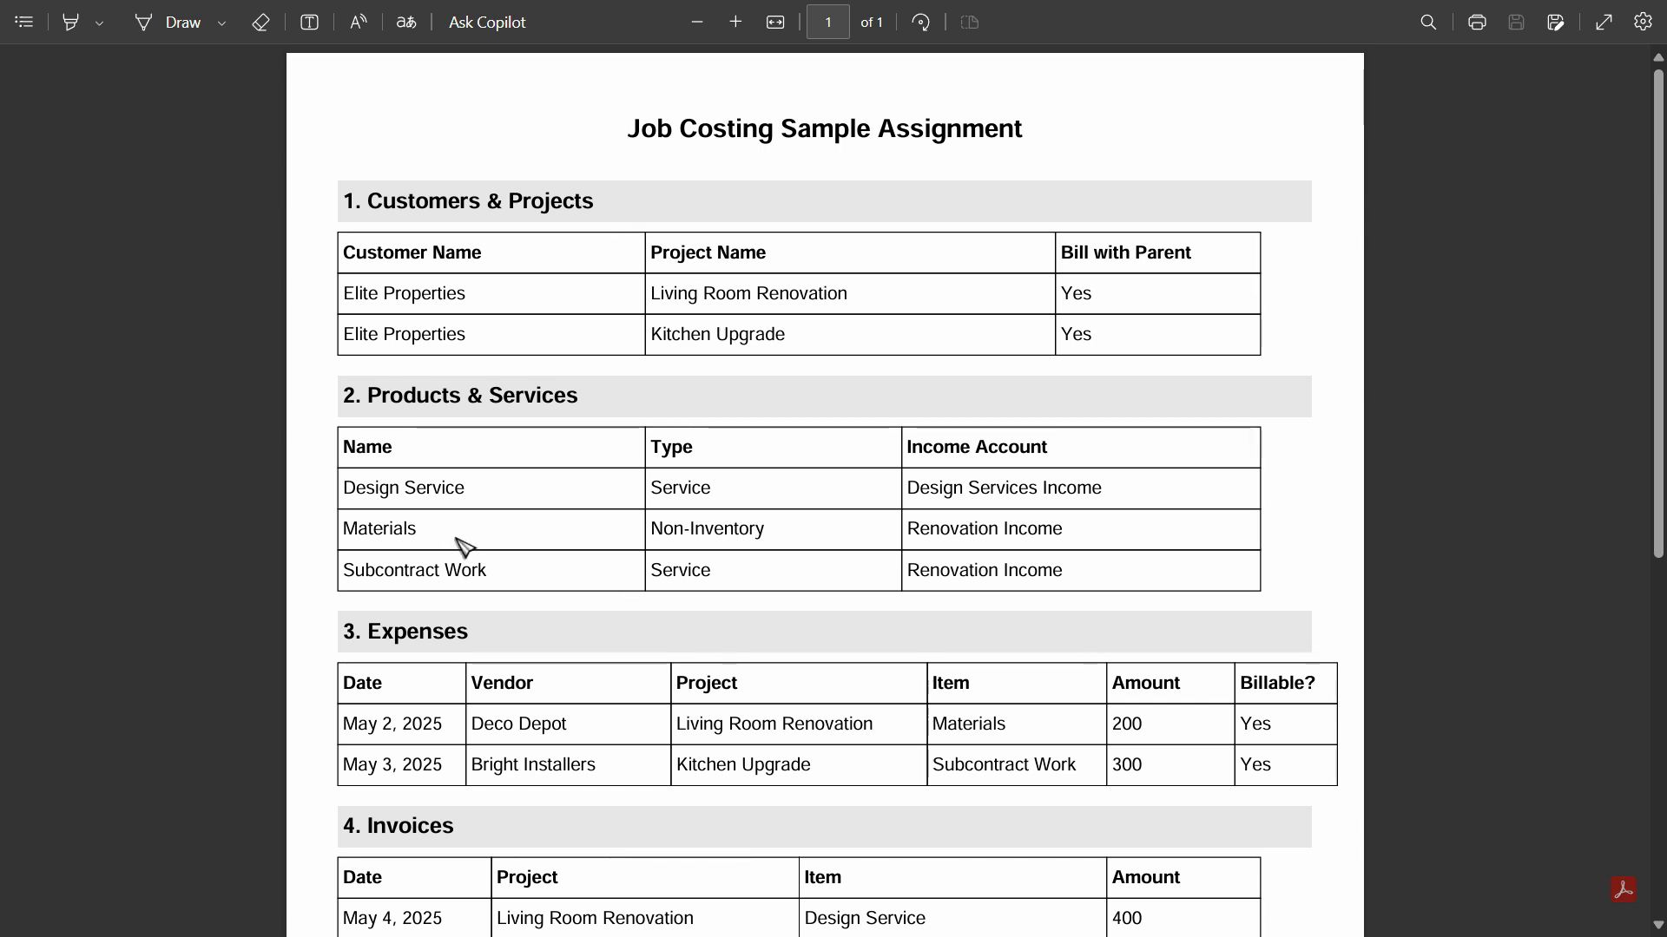
scroll(464, 545, down, 3)
scroll(463, 462, up, 3)
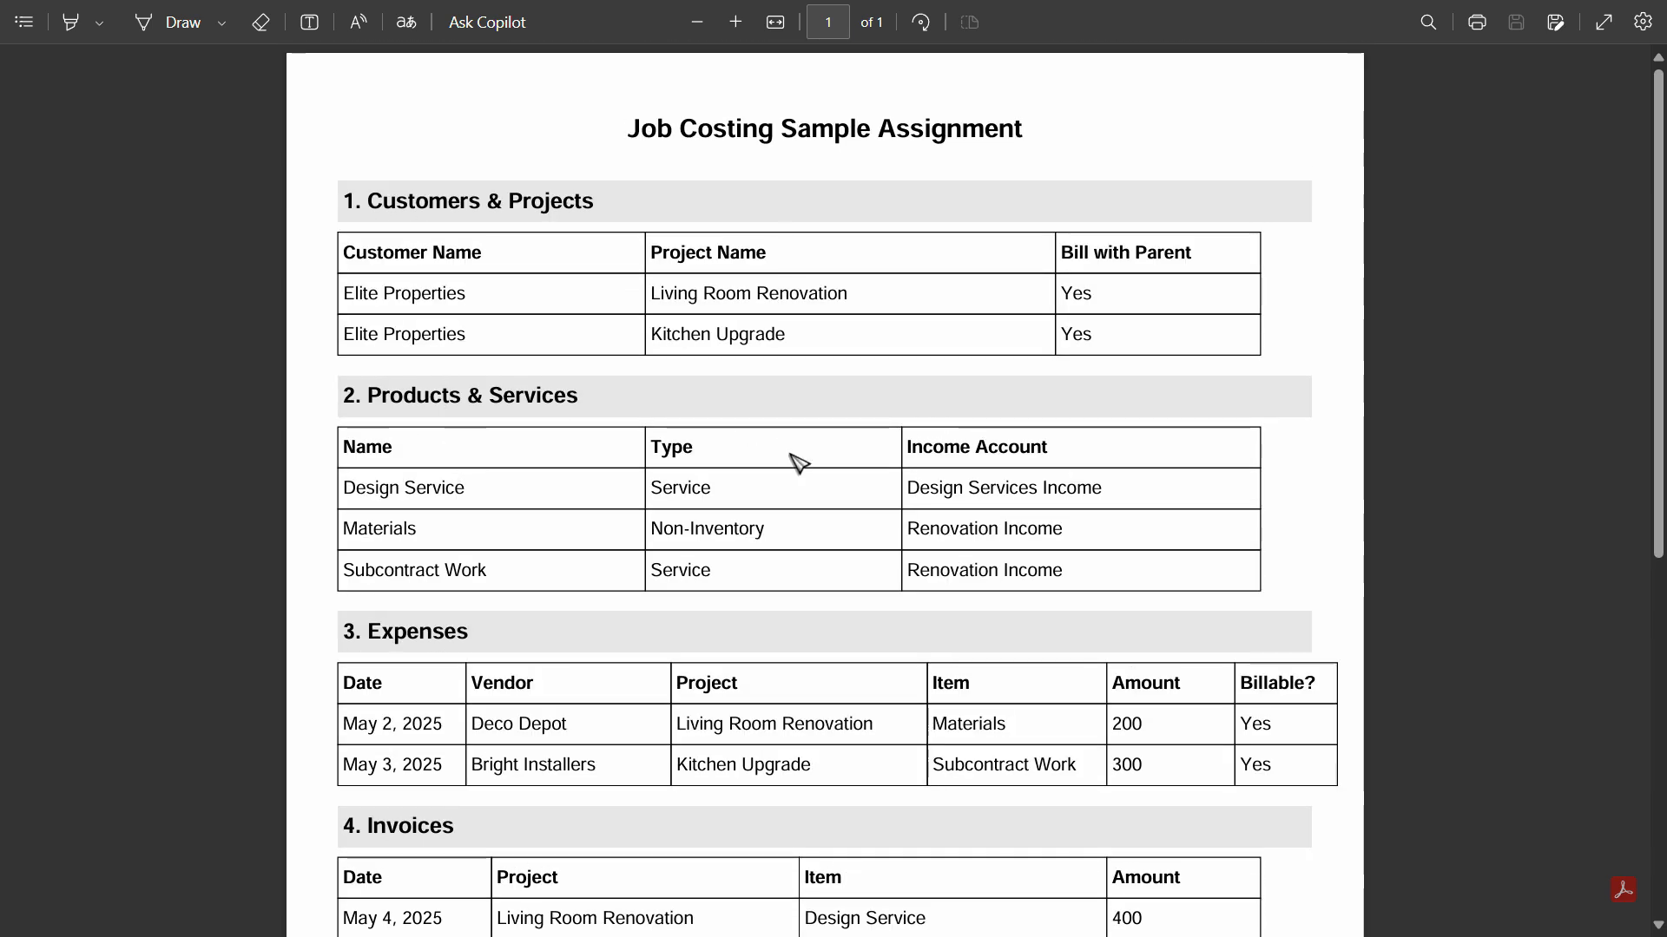
scroll(474, 478, down, 3)
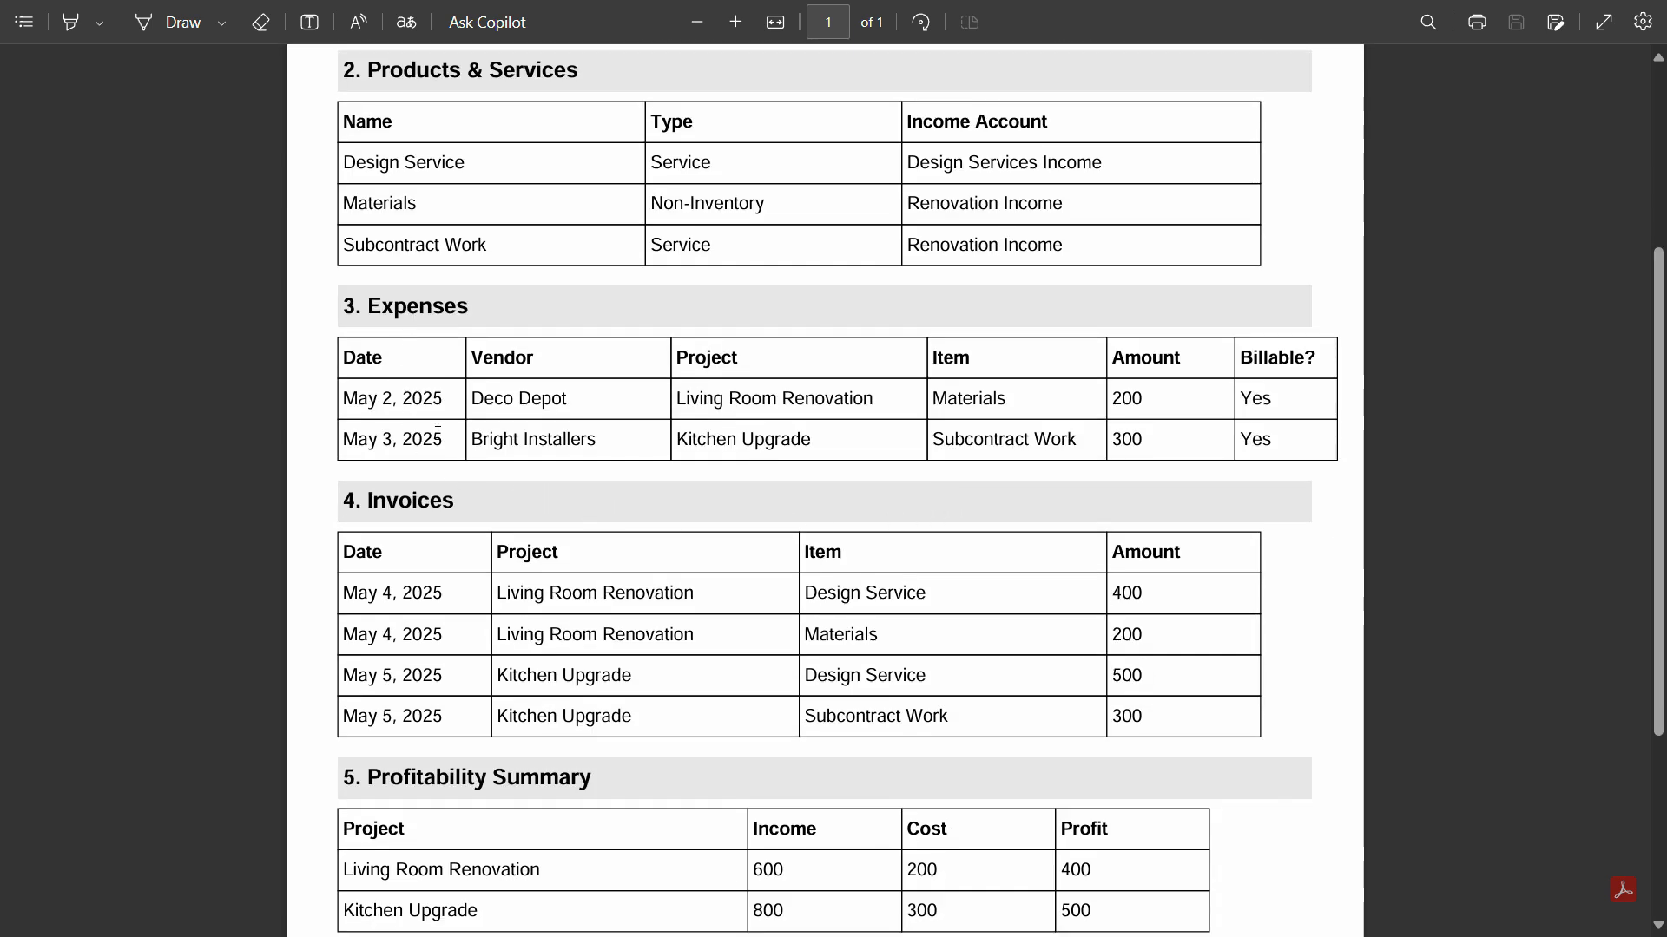
scroll(605, 721, down, 3)
scroll(595, 695, up, 3)
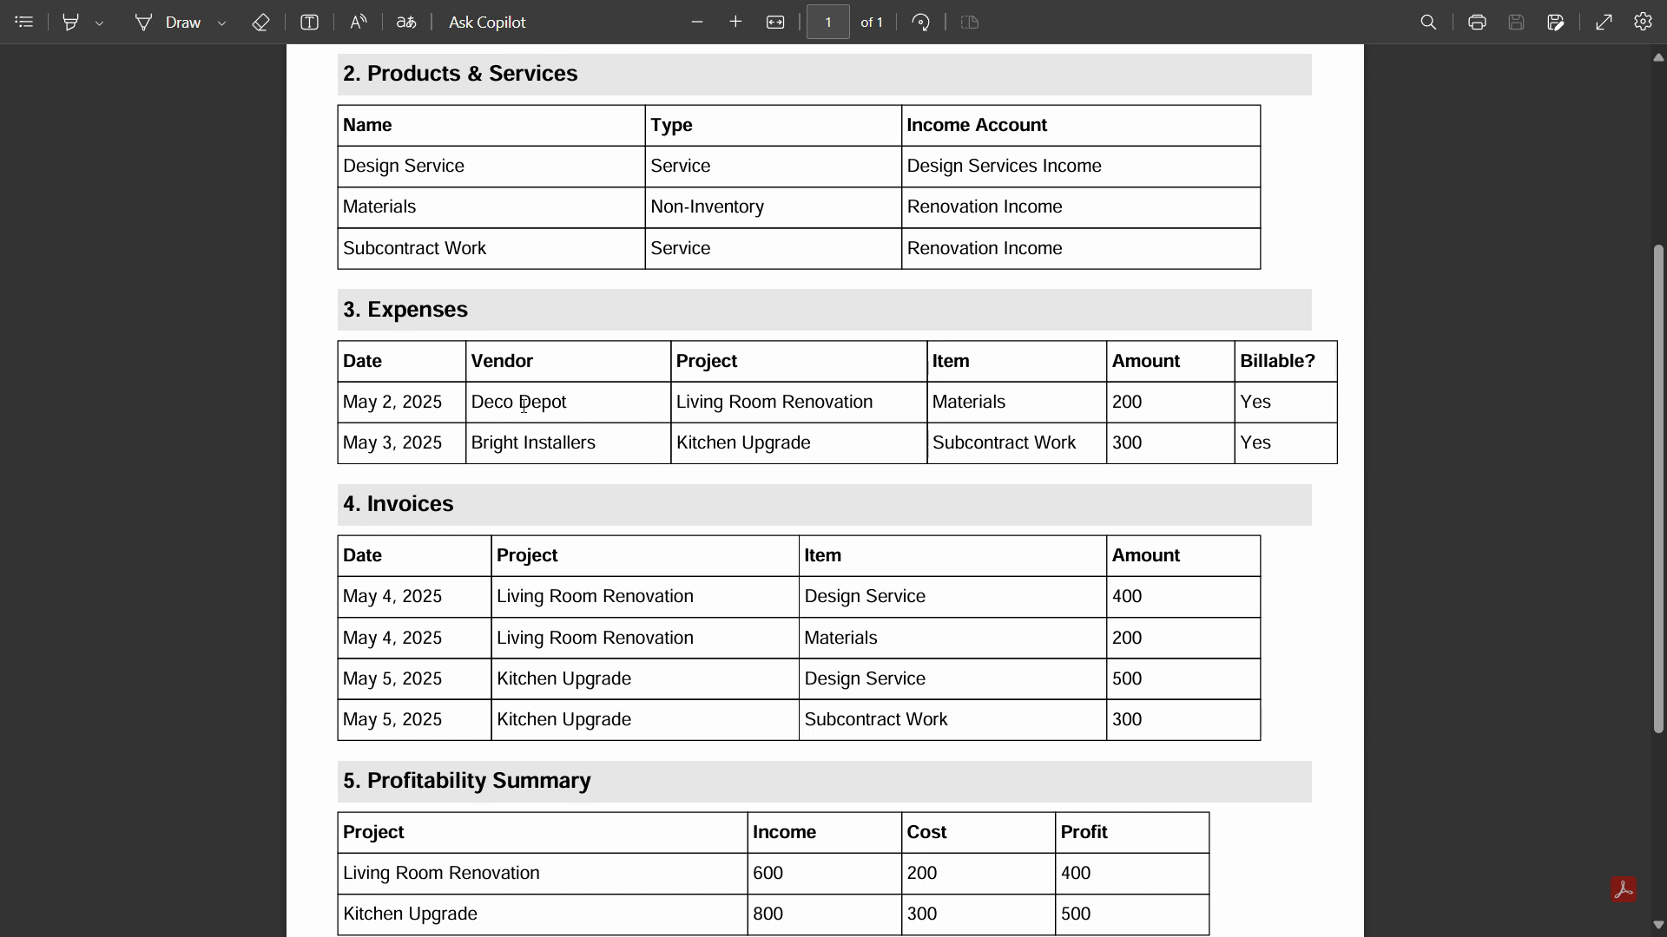
right_click(576, 406)
click(580, 410)
double_click(556, 402)
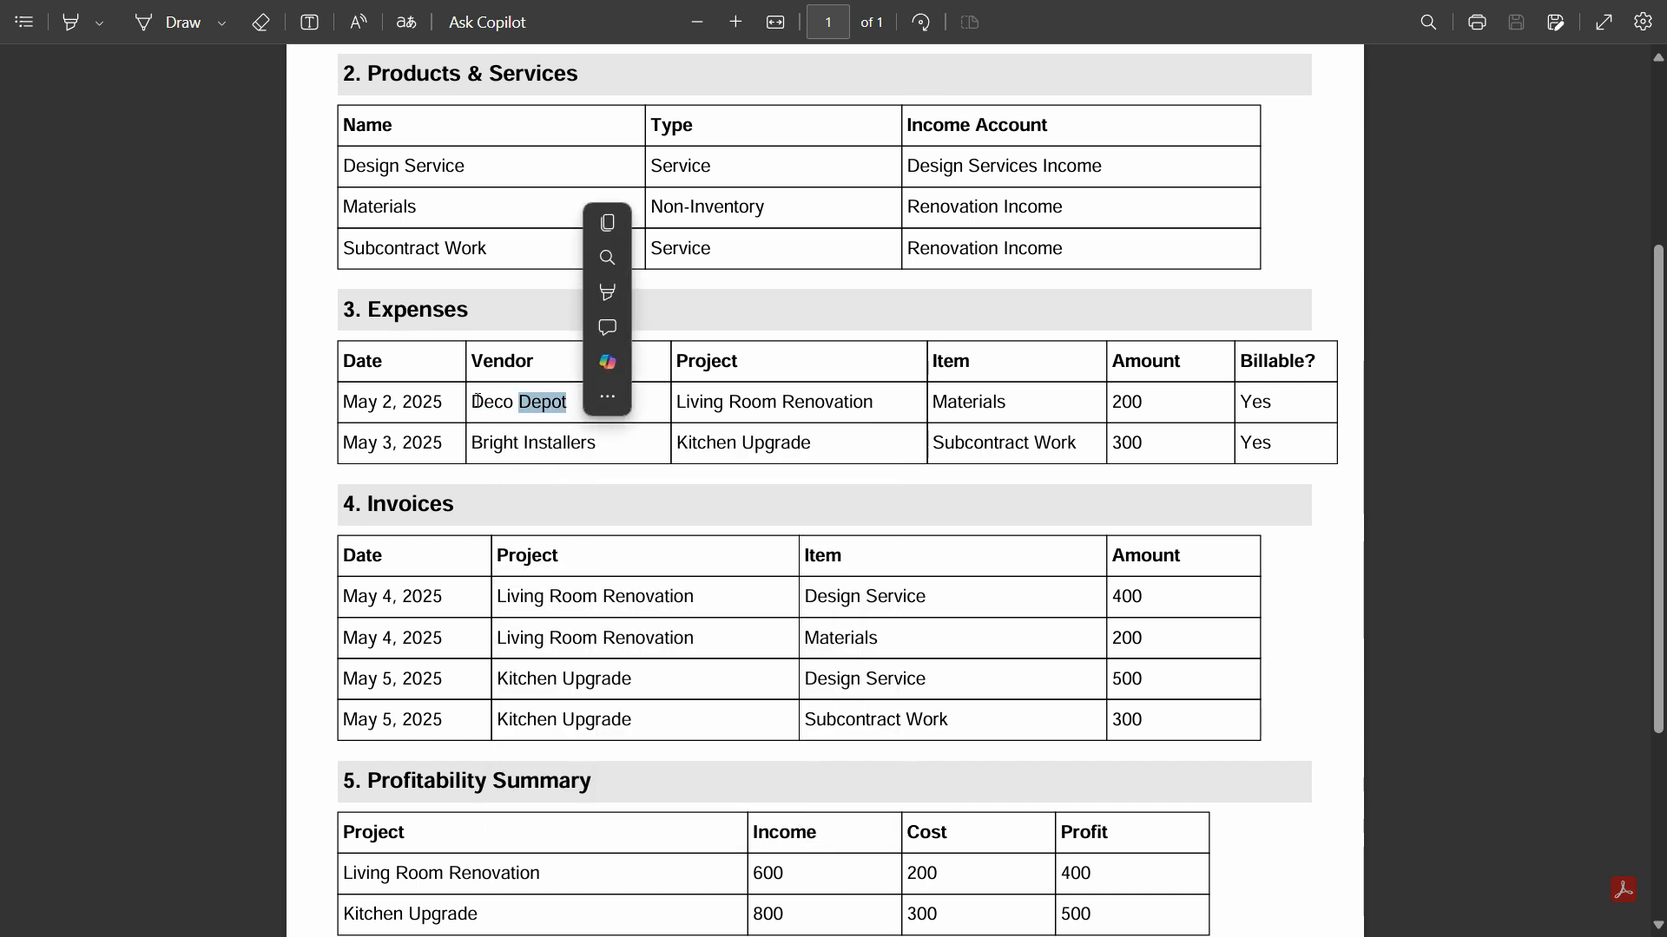
triple_click(479, 401)
click(552, 402)
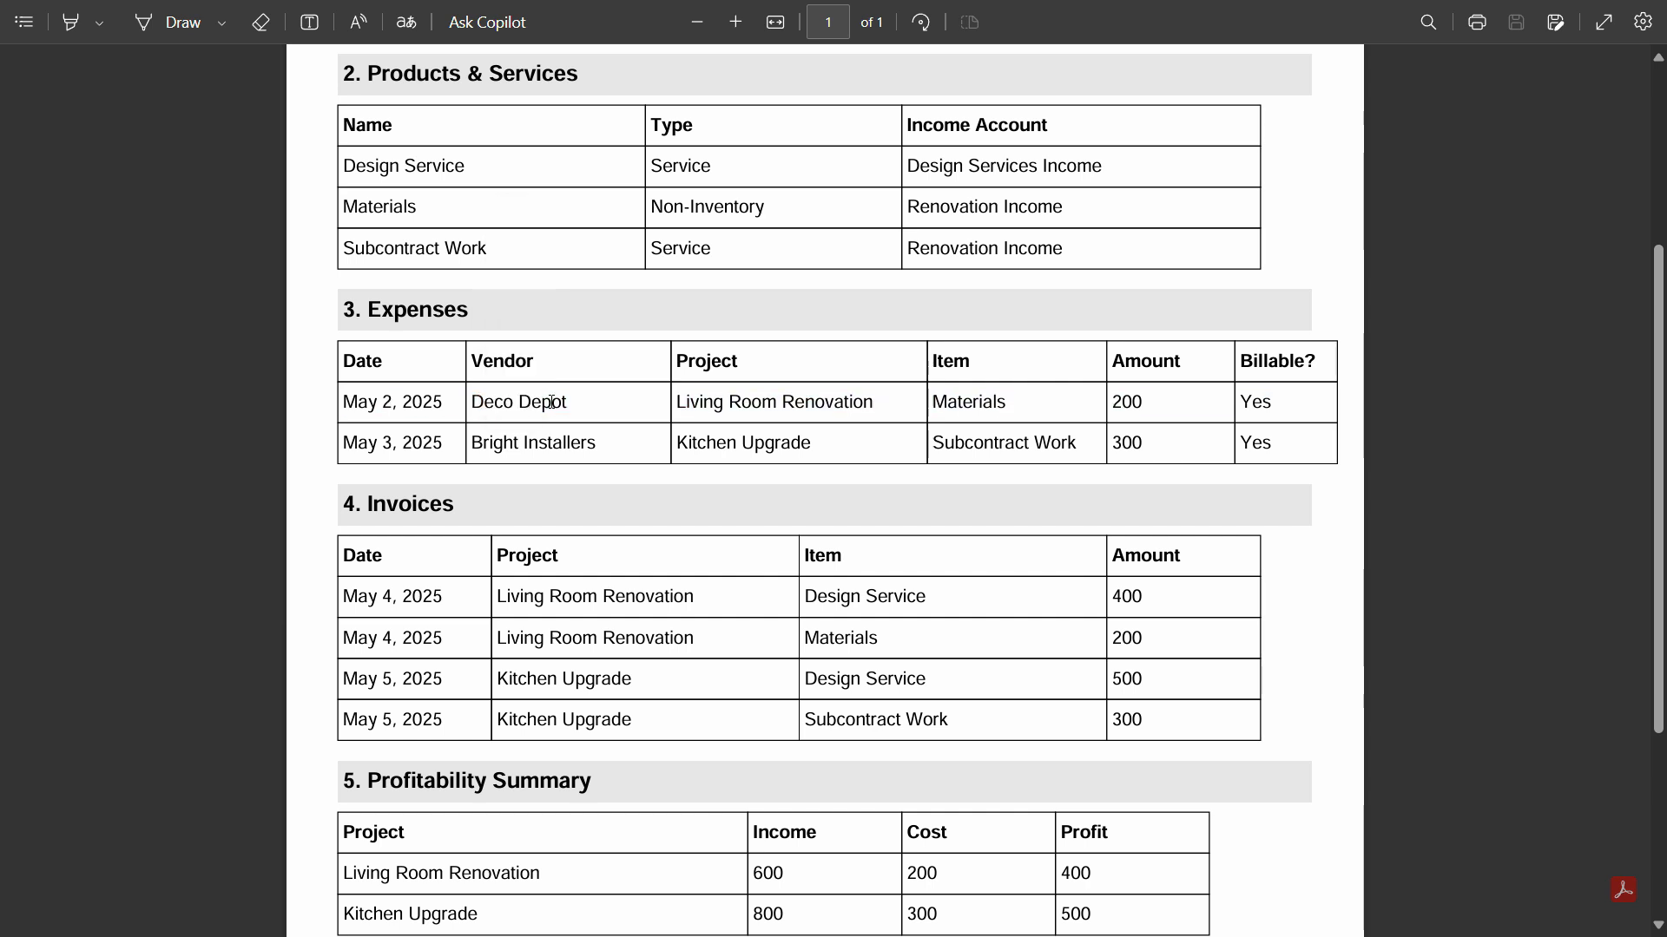
drag(568, 405, 479, 404)
key(ctrl+c)
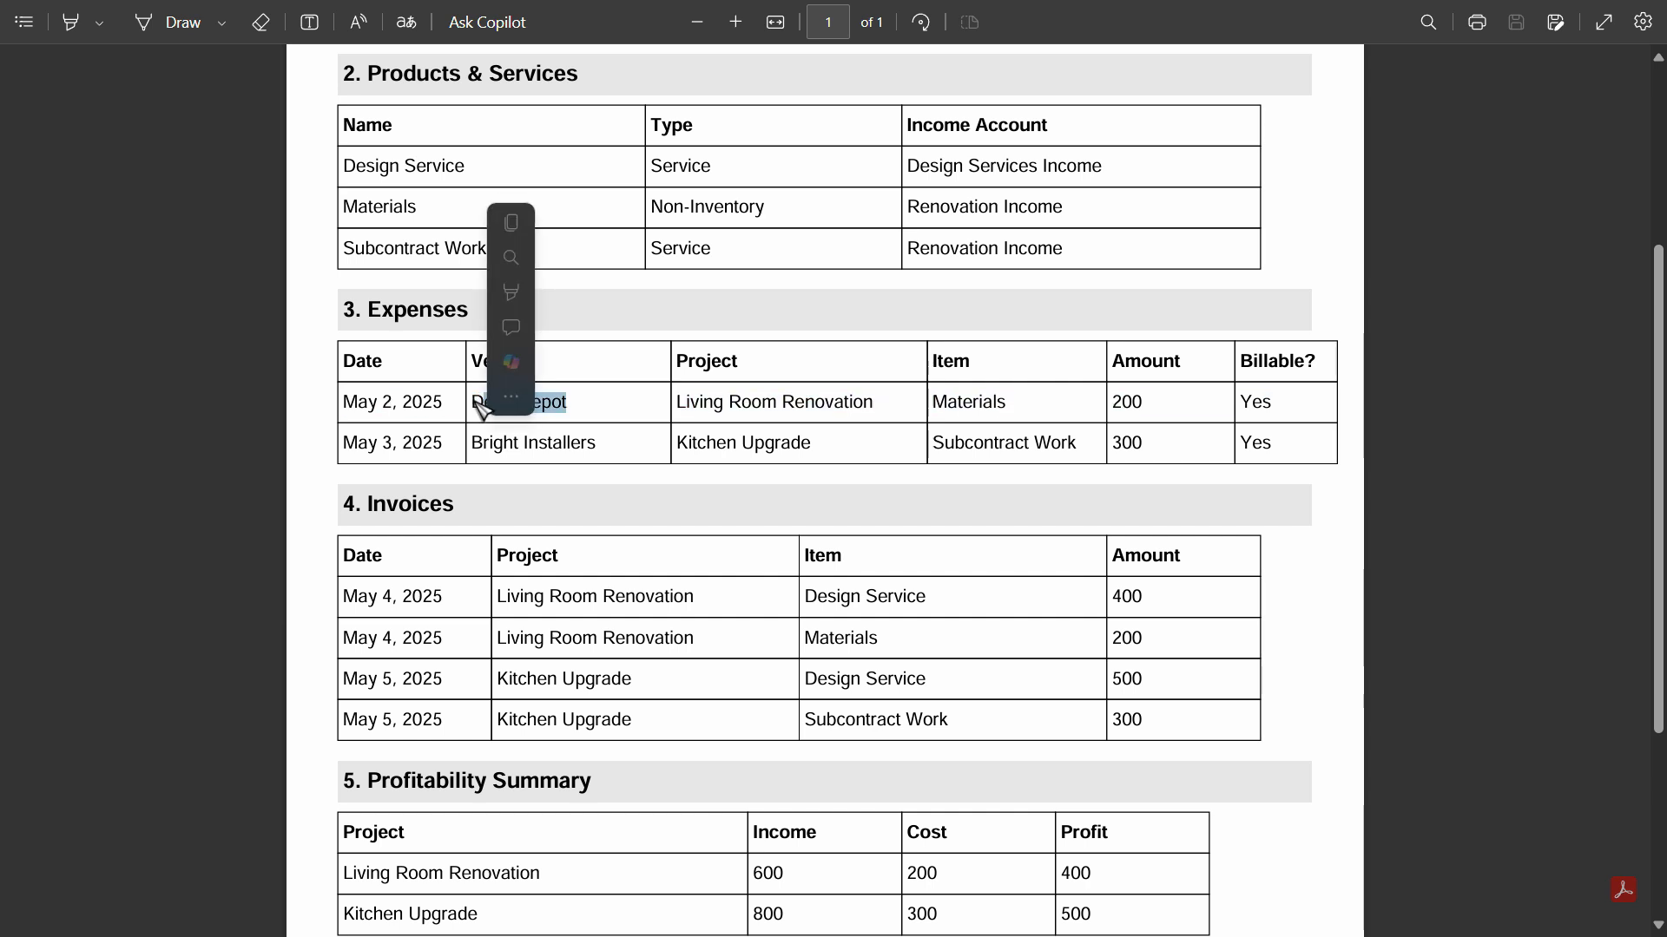
Switch to QuickBooks Online, start a new bill, and enter Deco Depot as the vendor name.
key(alt+Tab)
key(alt+Tab)
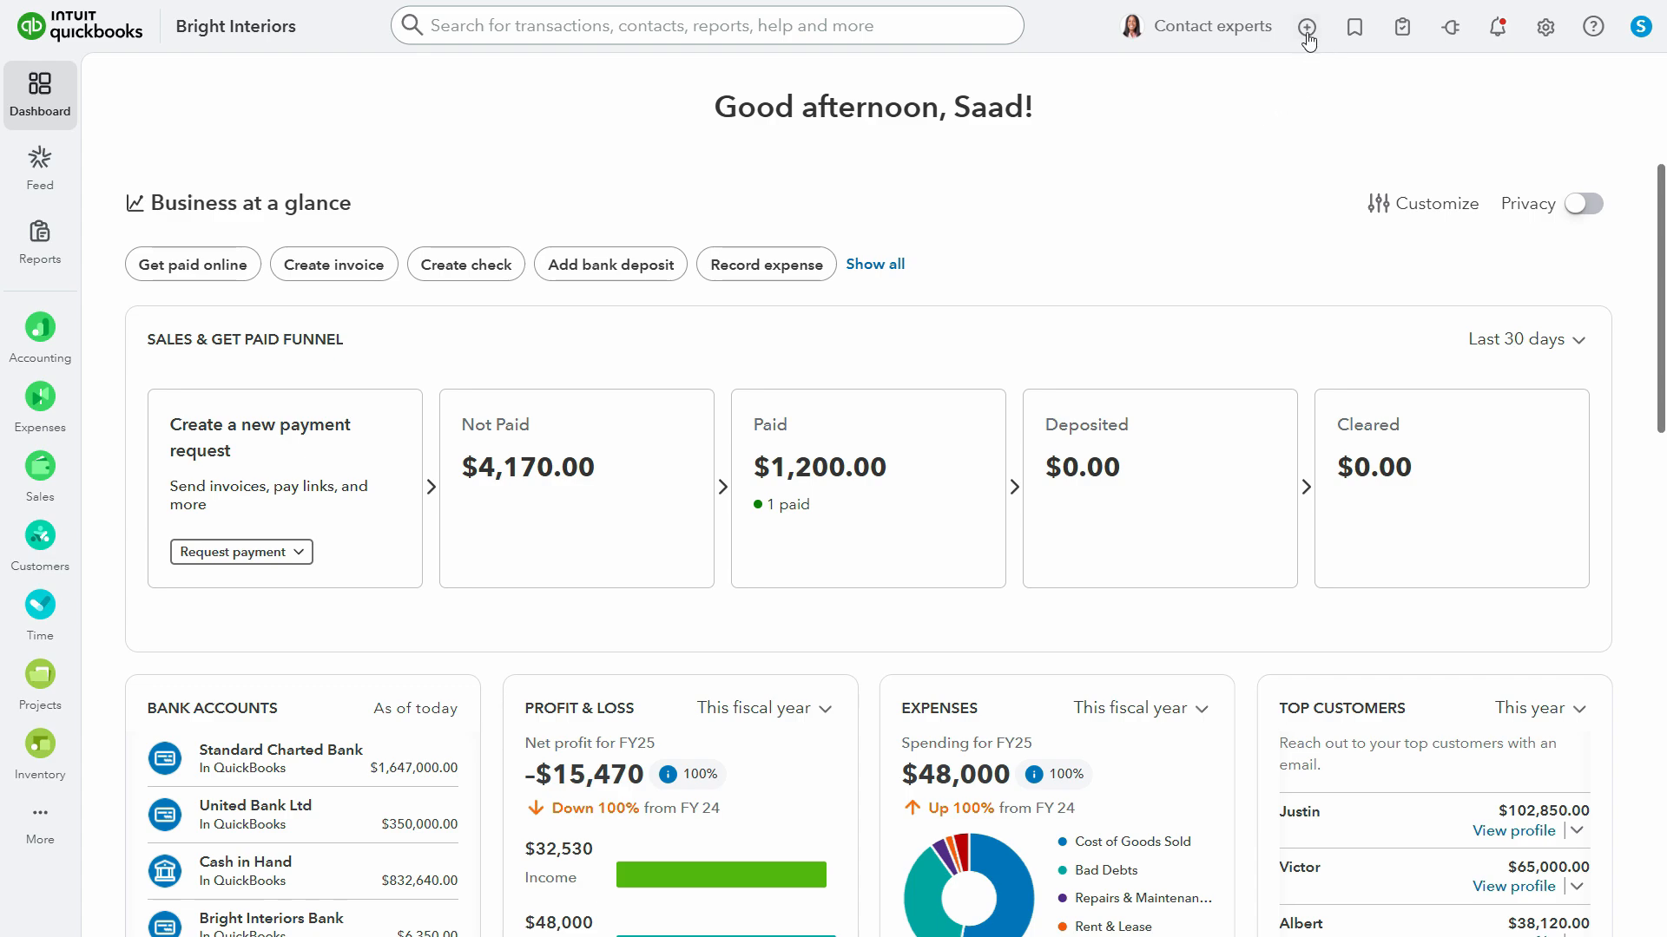
click(1307, 31)
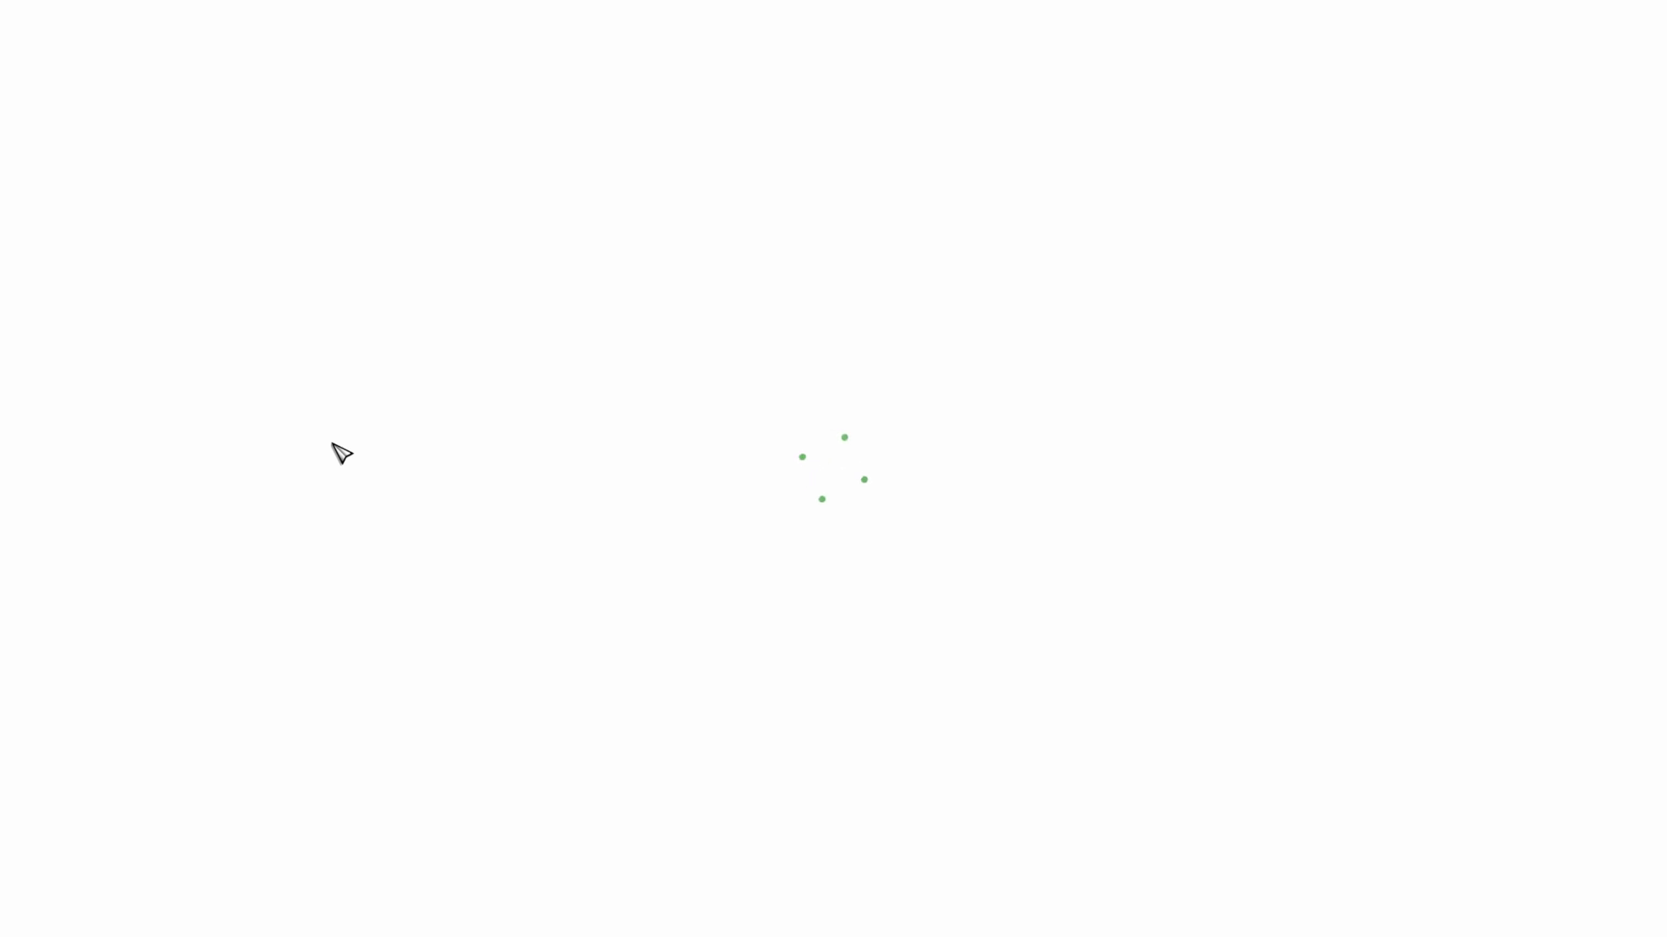
click(193, 111)
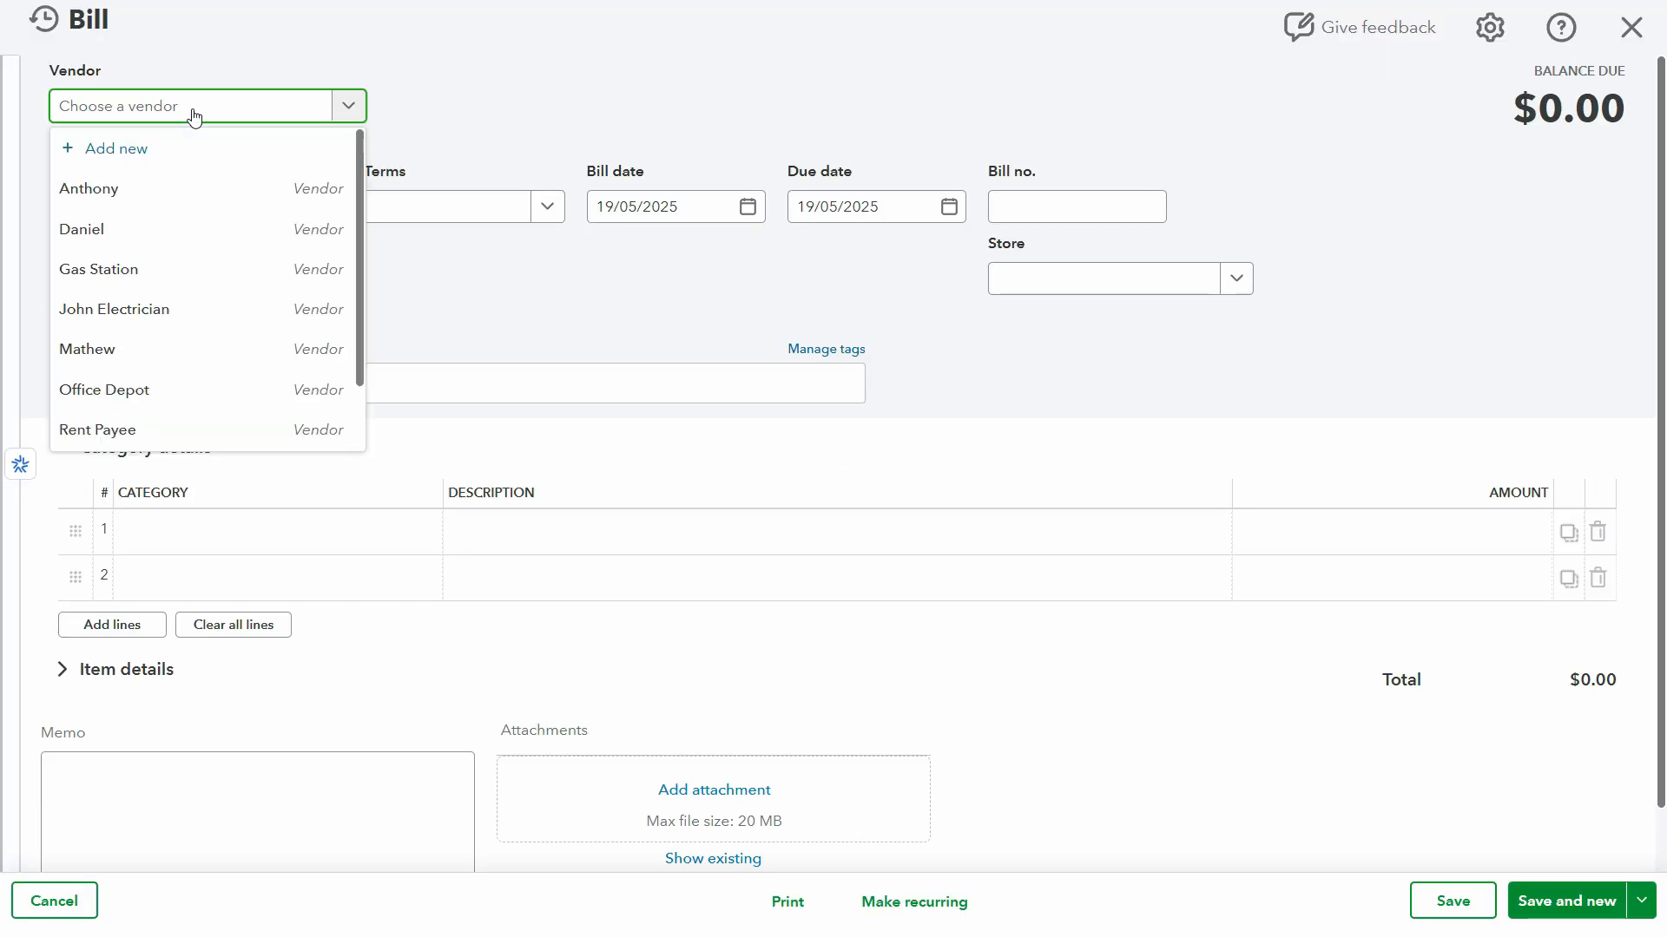
key(ctrl+v)
click(69, 119)
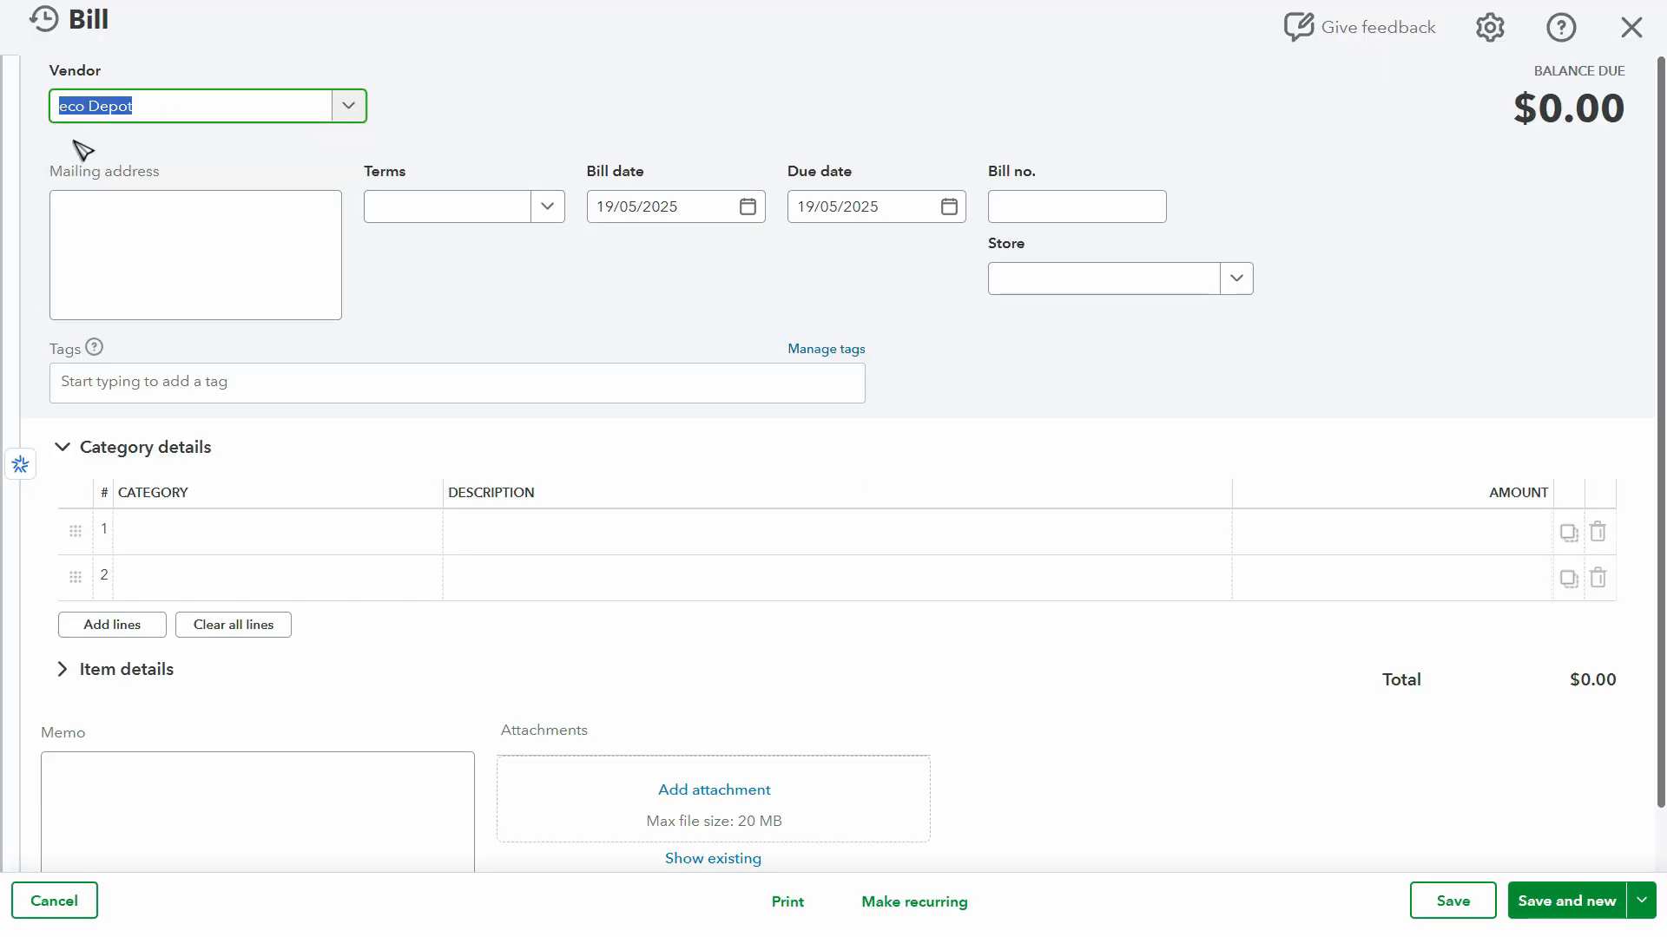
click(68, 118)
click(68, 118)
click(65, 118)
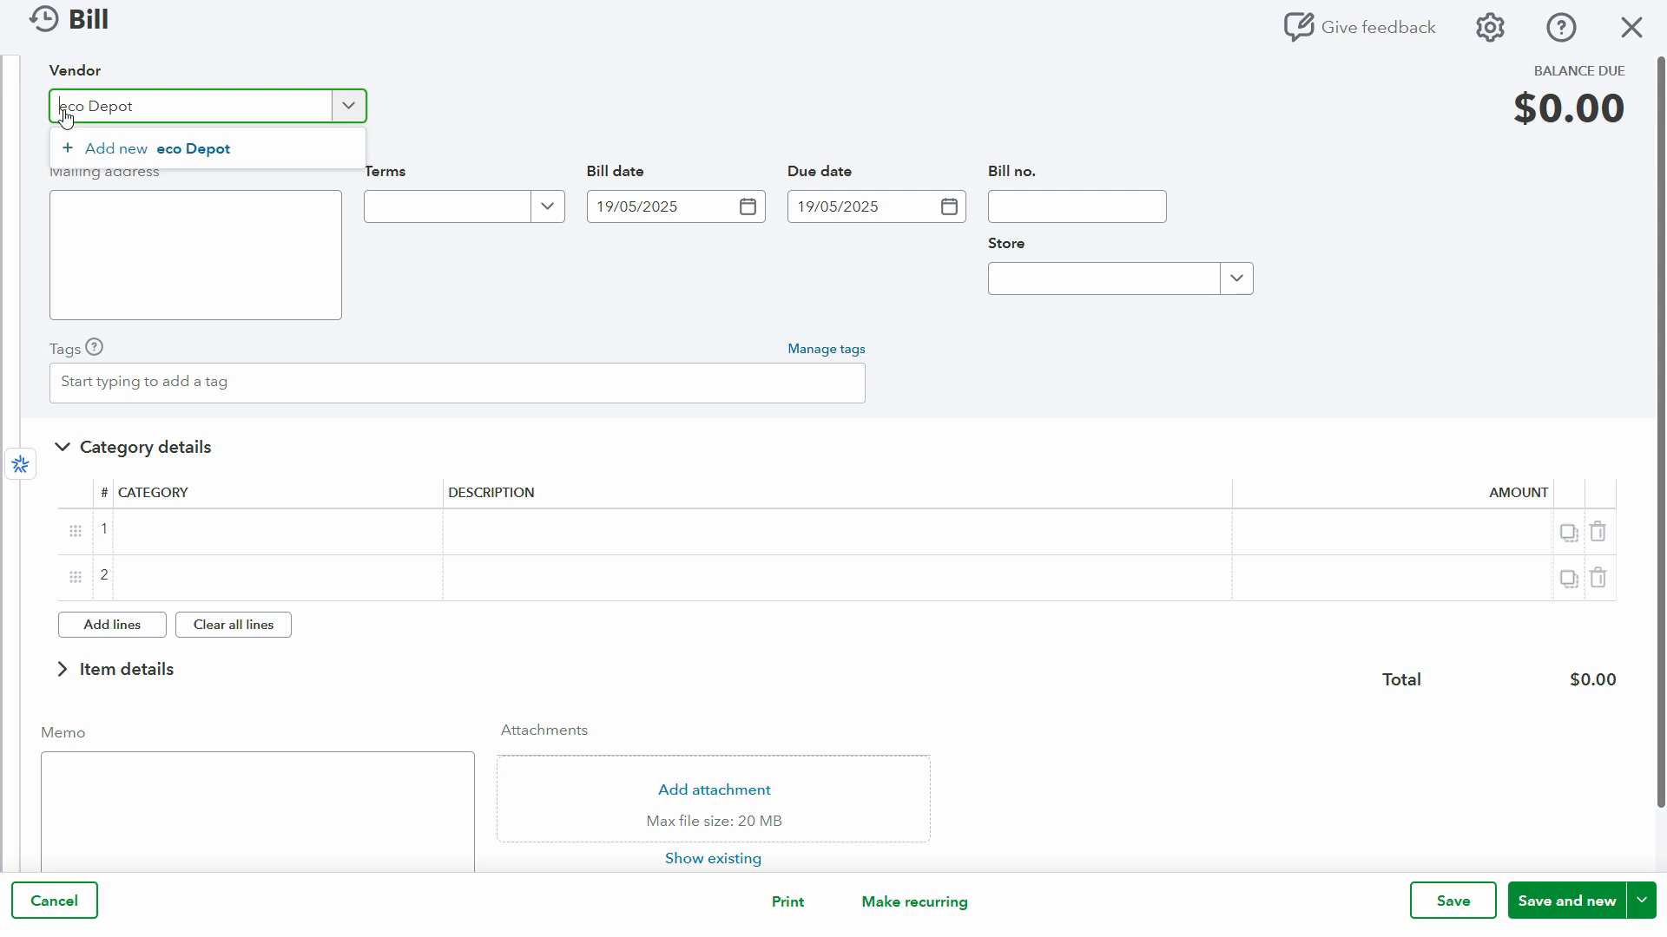
text(D)
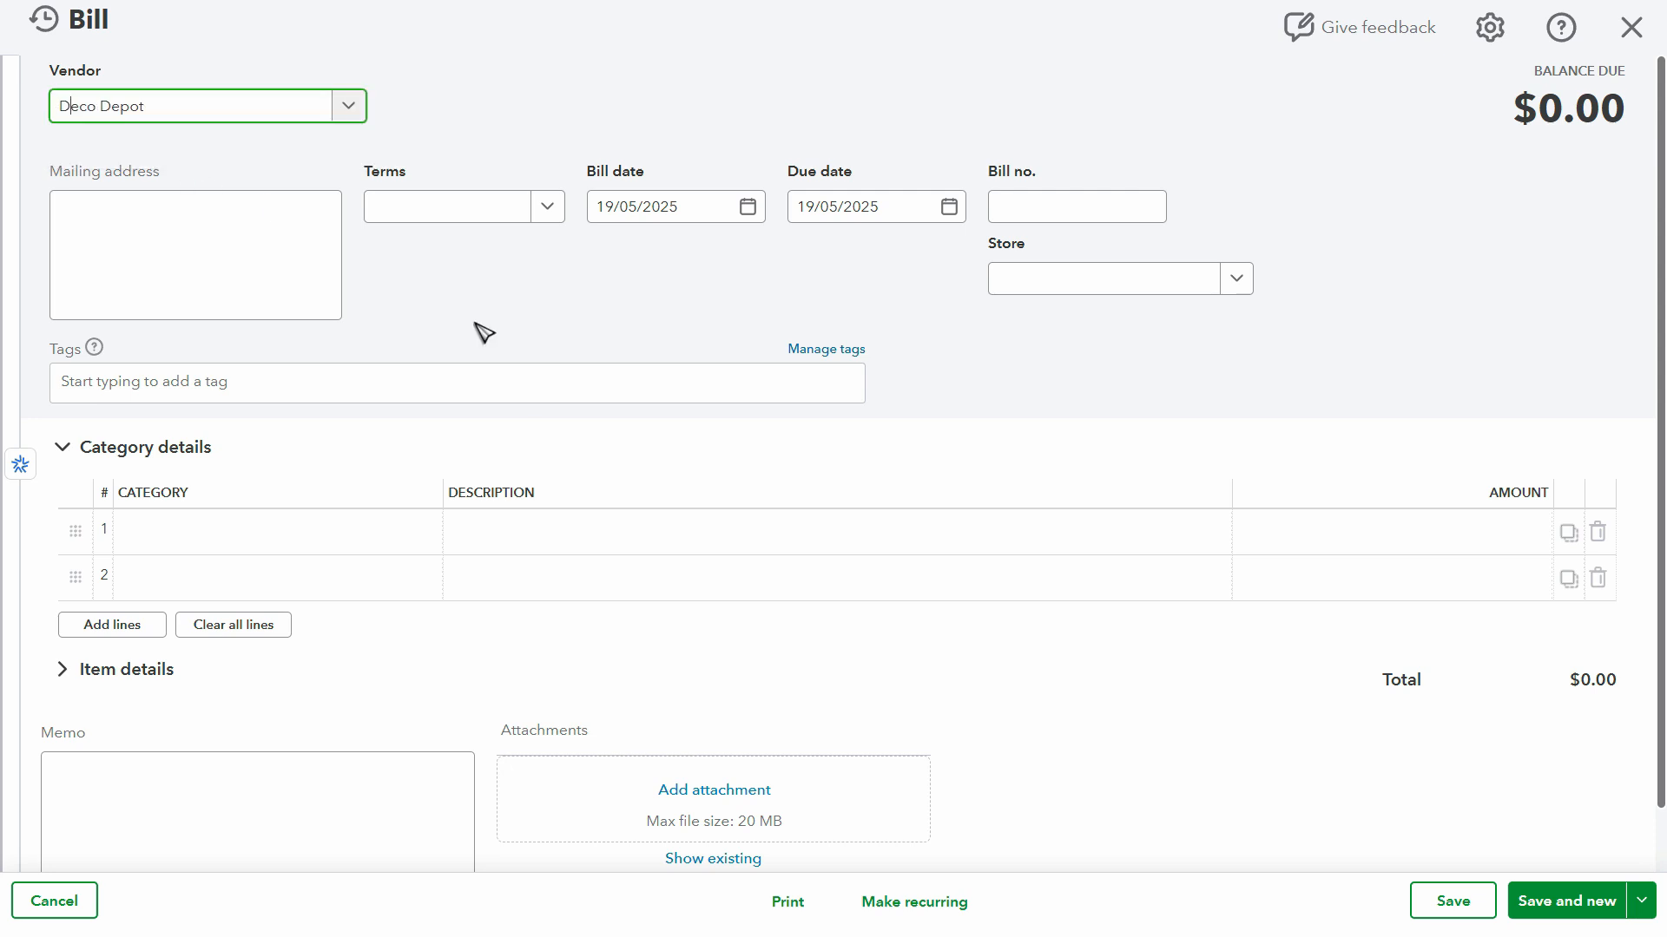
Choose Due on receipt as the bill's terms, then add Deco Depot as a new vendor and save its record.
click(501, 207)
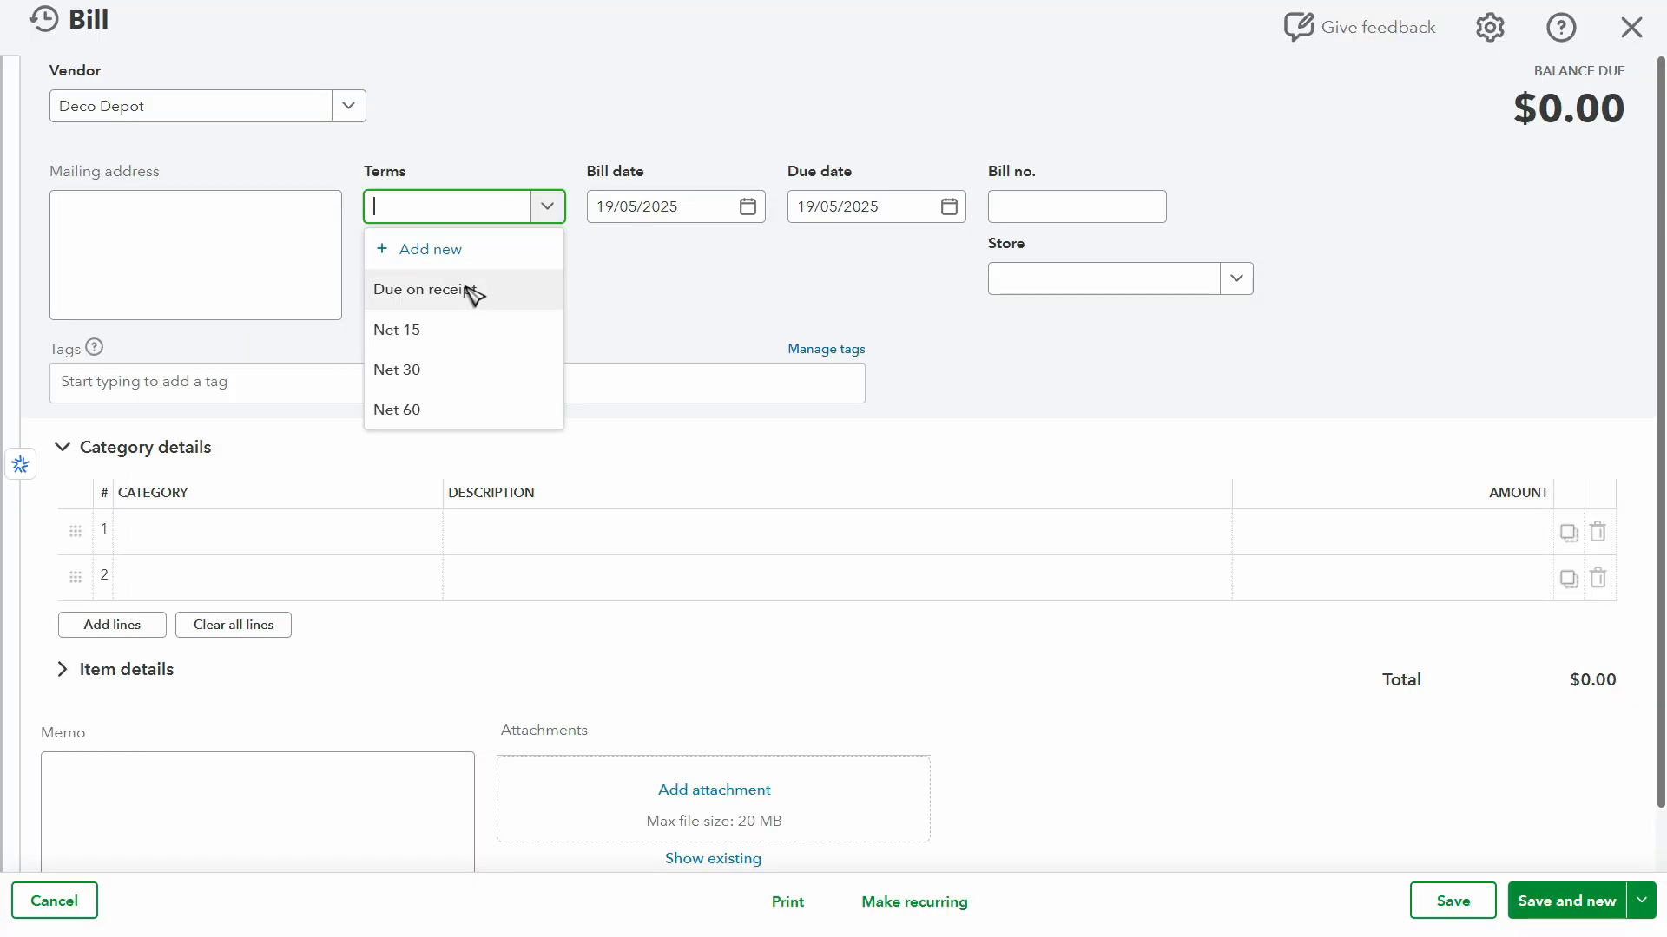
click(472, 290)
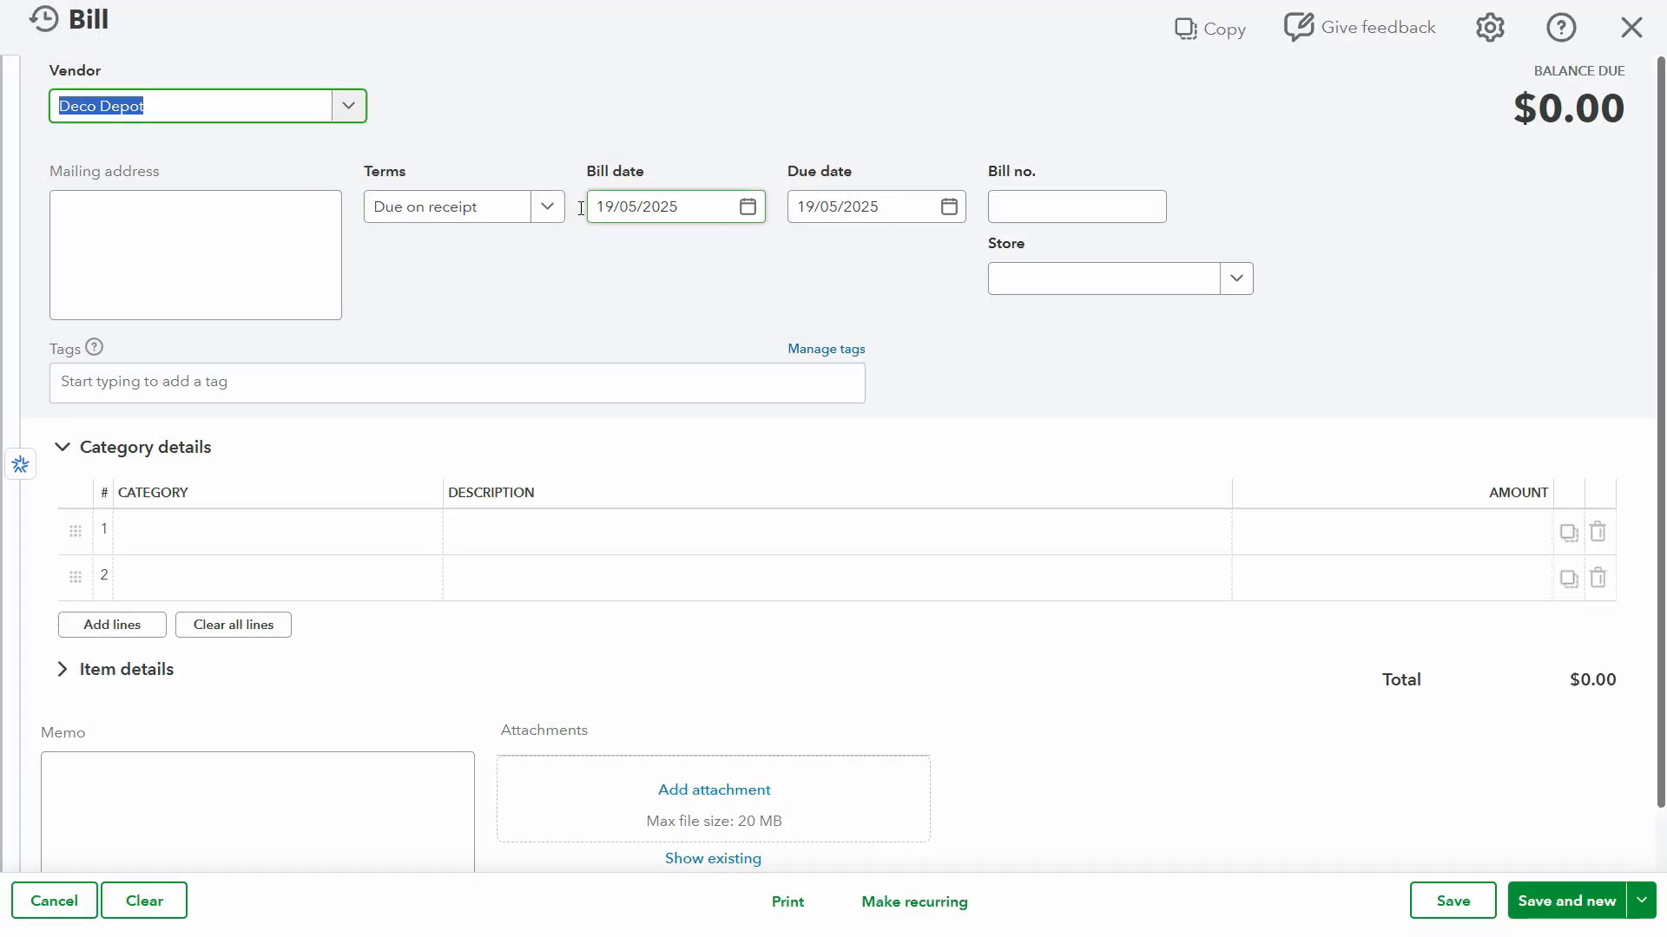
click(290, 111)
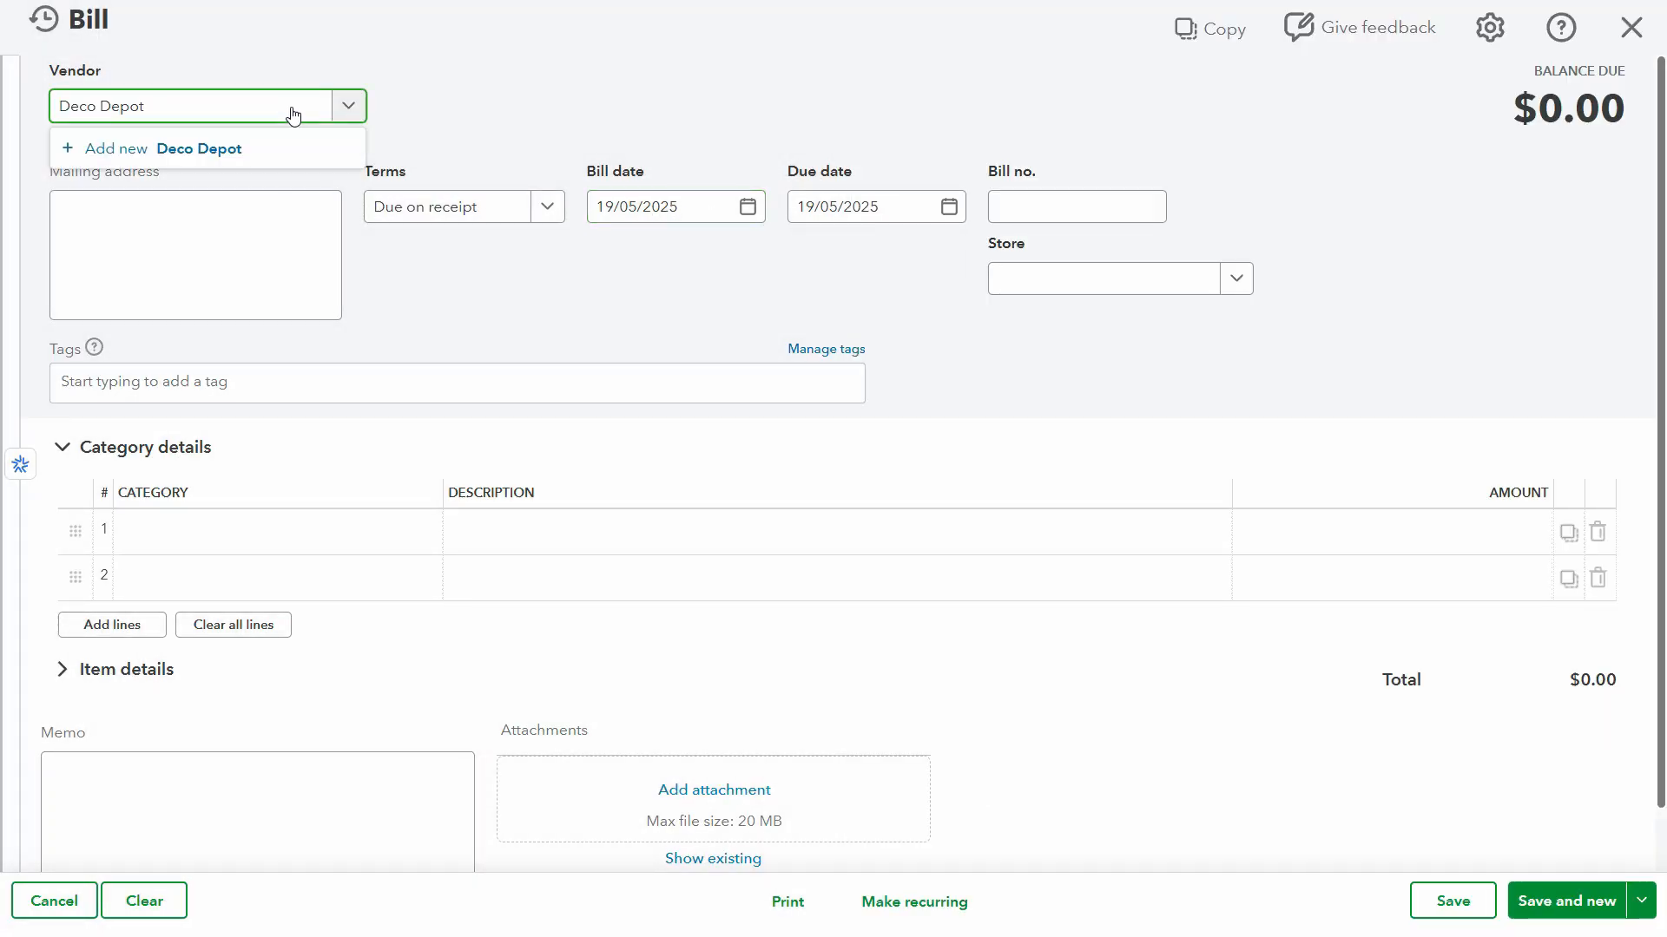
click(280, 150)
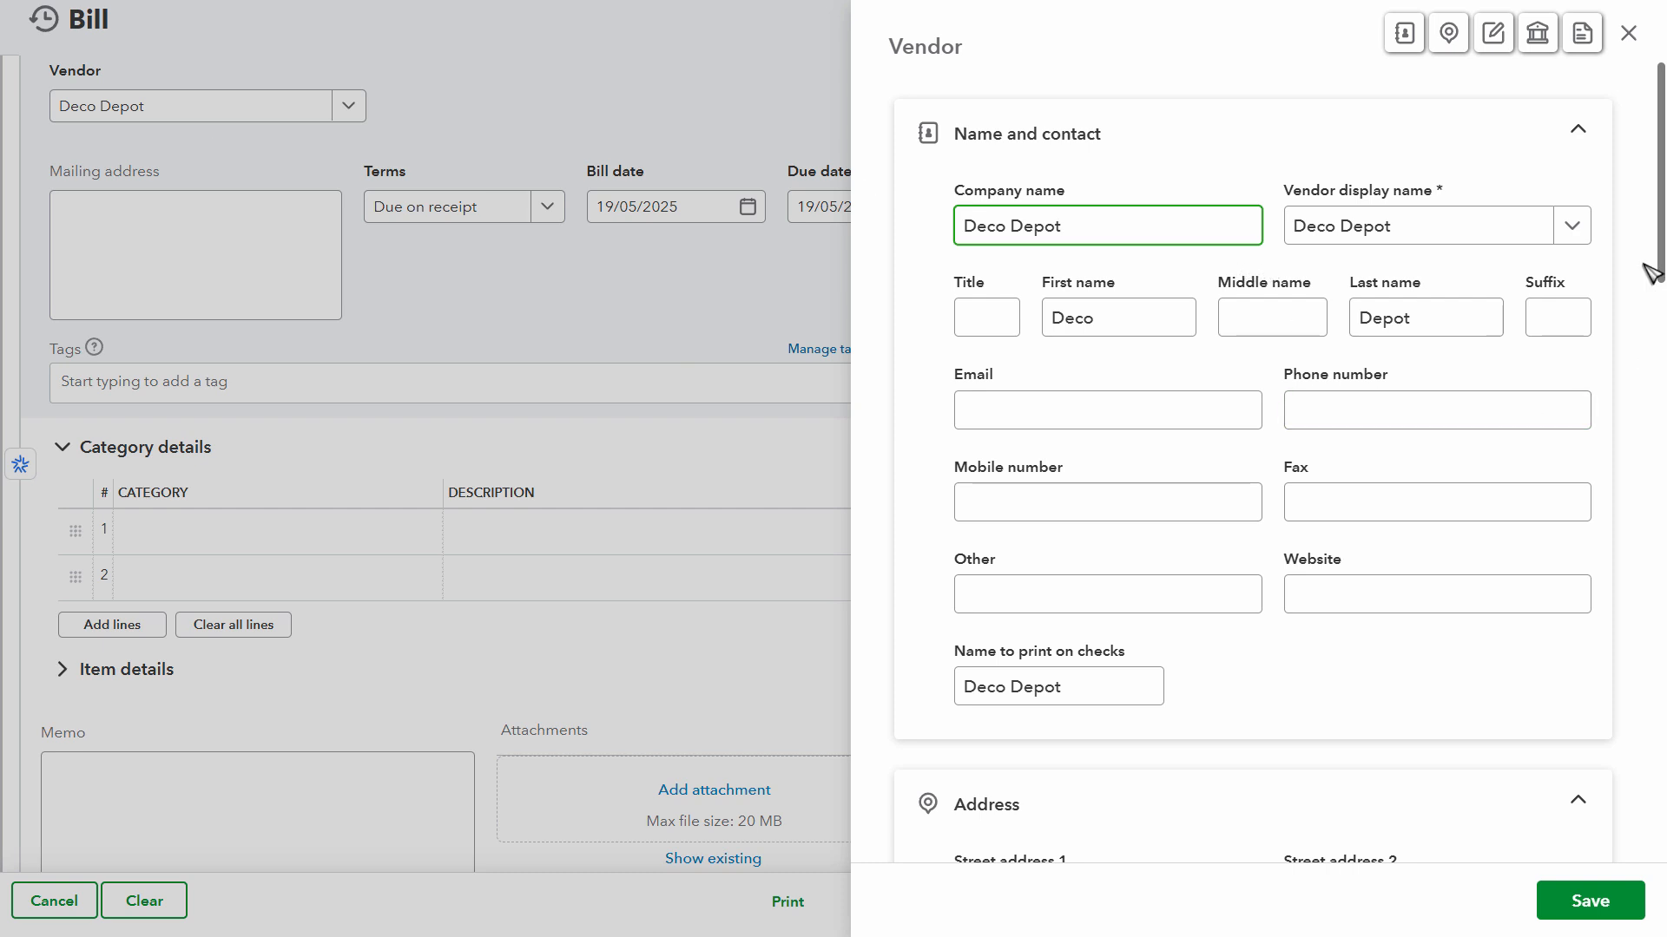
drag(1658, 260, 1649, 862)
click(1590, 901)
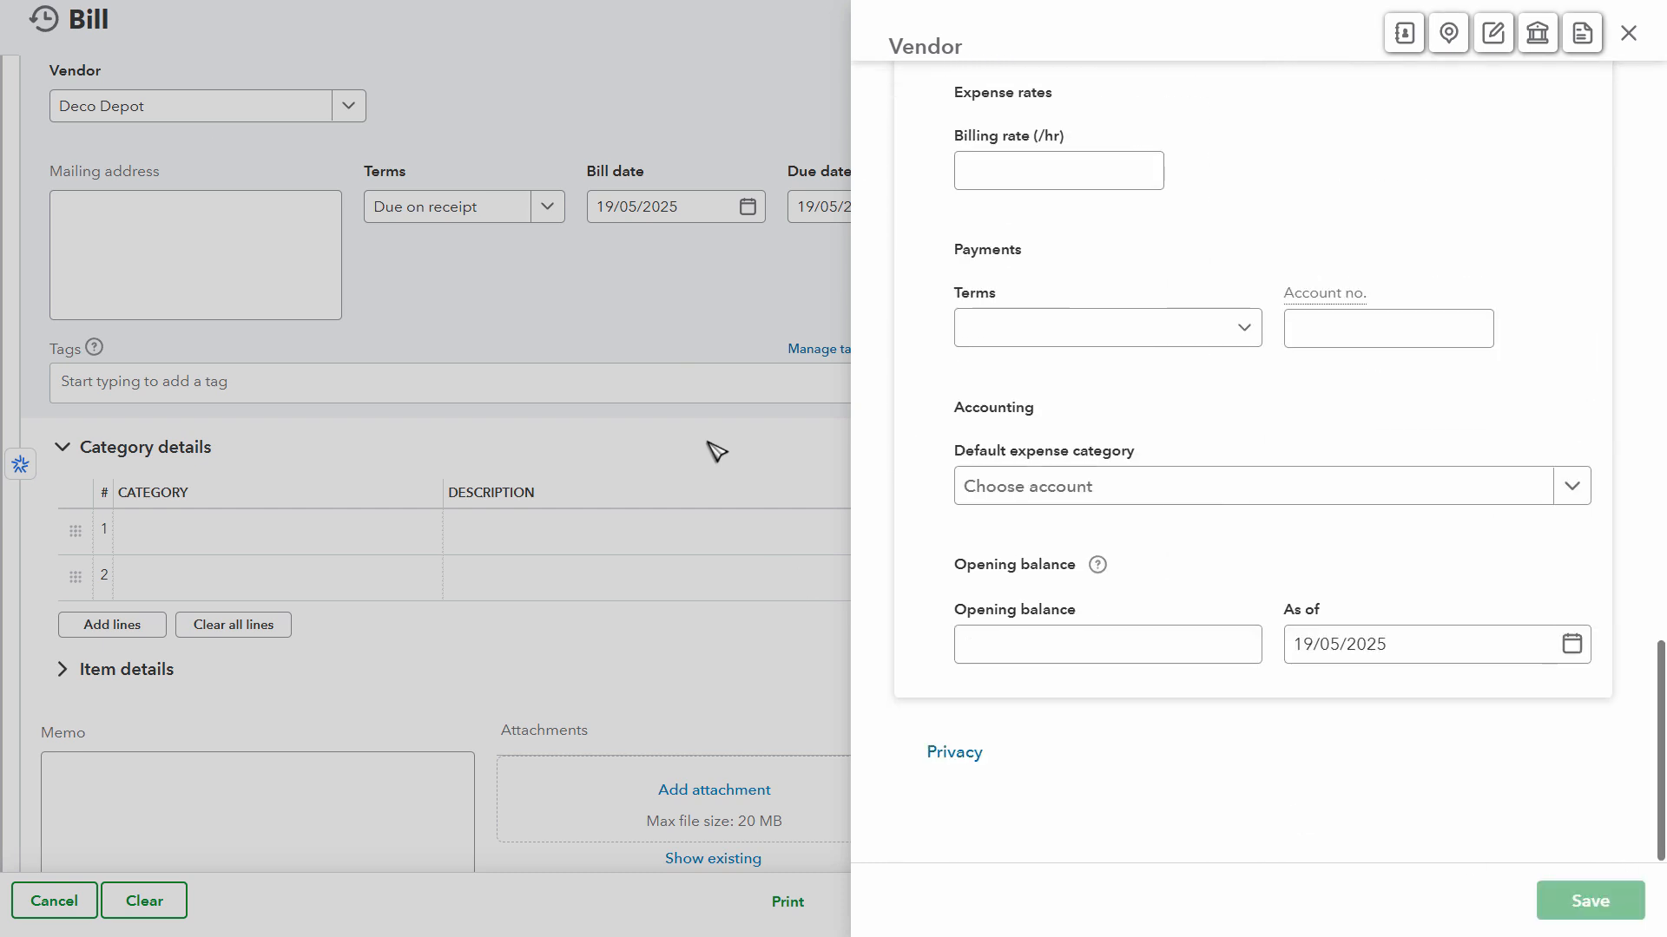
Check the Deco Depot expense date in the assignment PDF, return to the bill, and set the bill date to 02/05/2025.
key(alt+Tab)
key(alt+Tab)
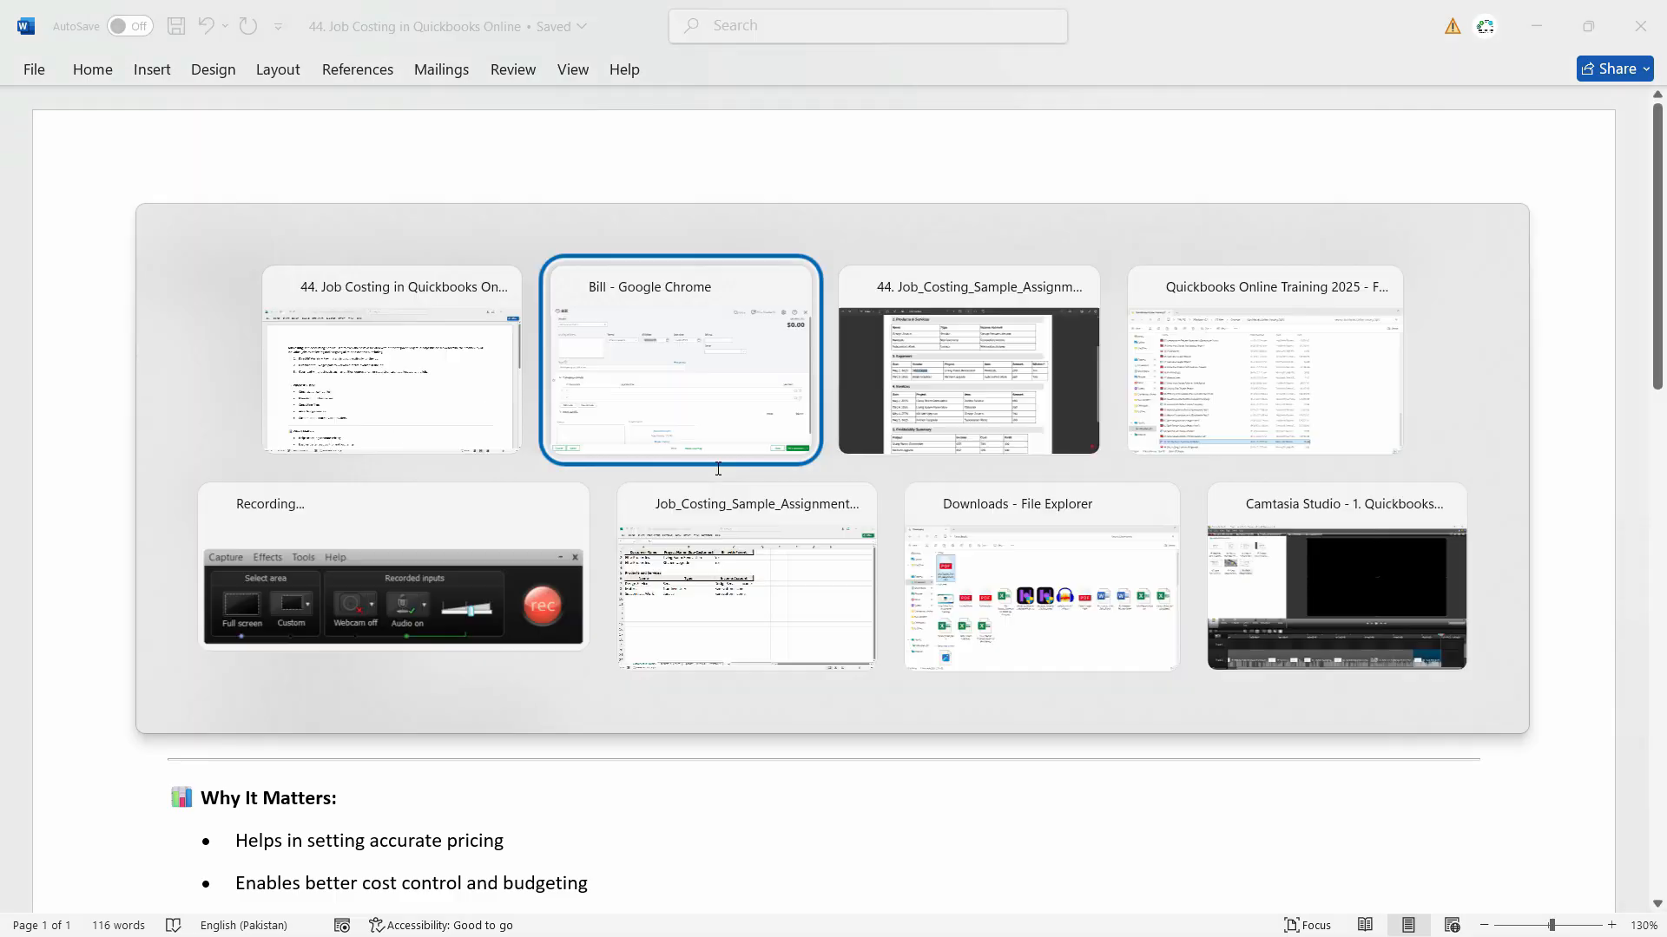
key(alt+Tab)
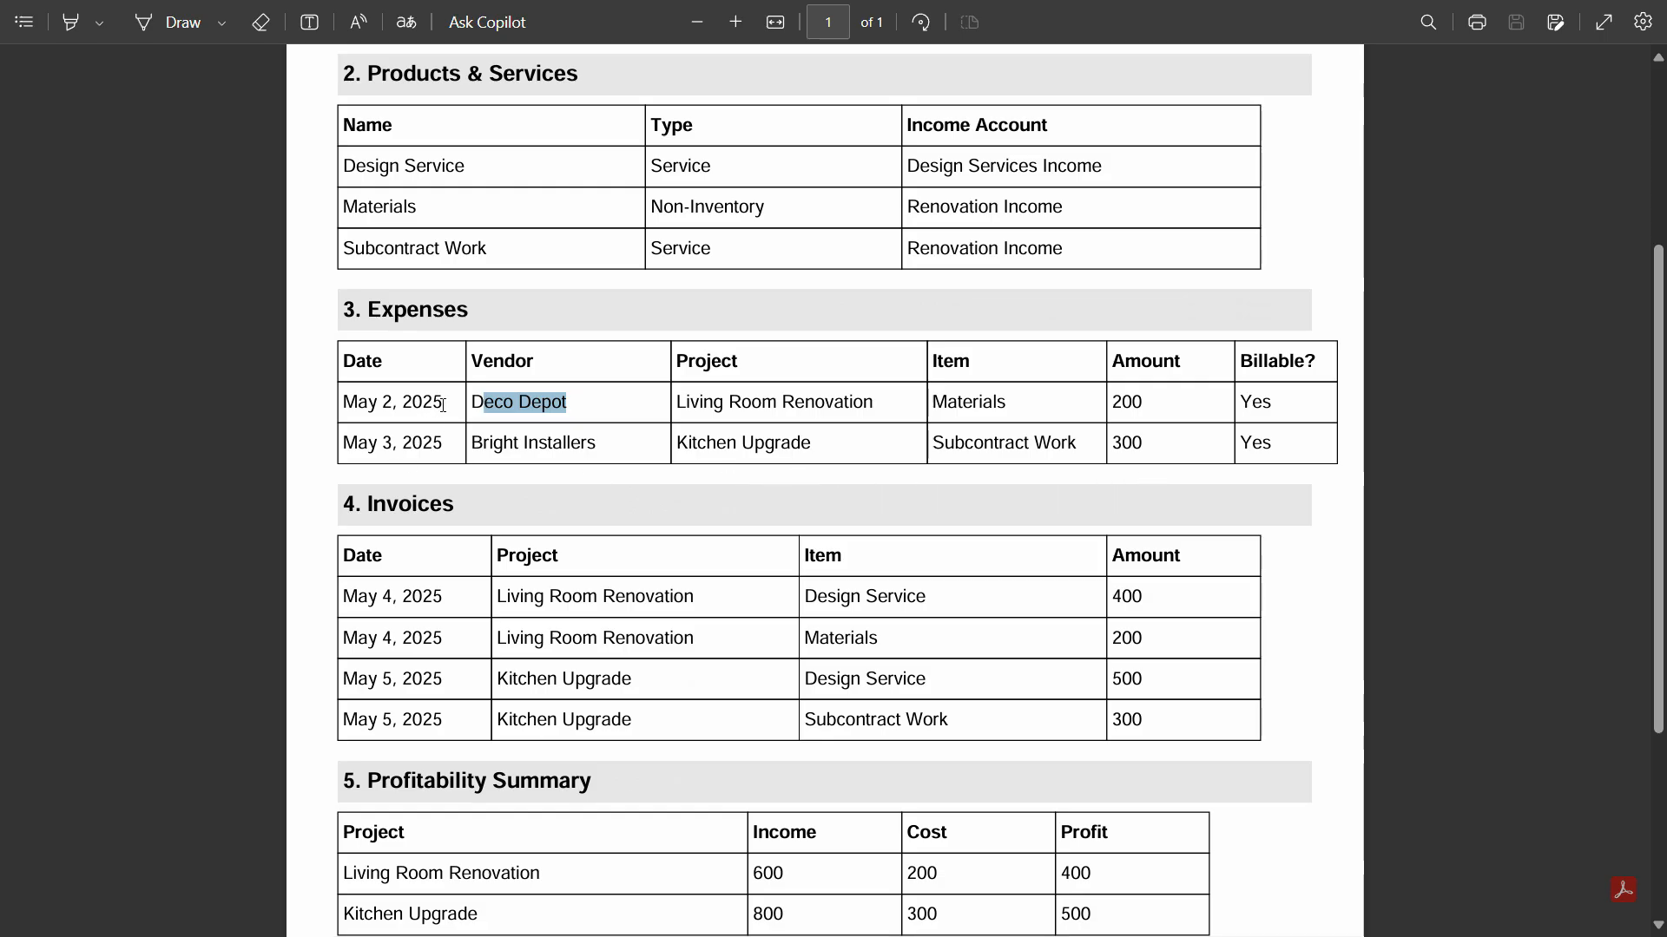
key(alt+Tab)
key(alt+Tab)
text(02)
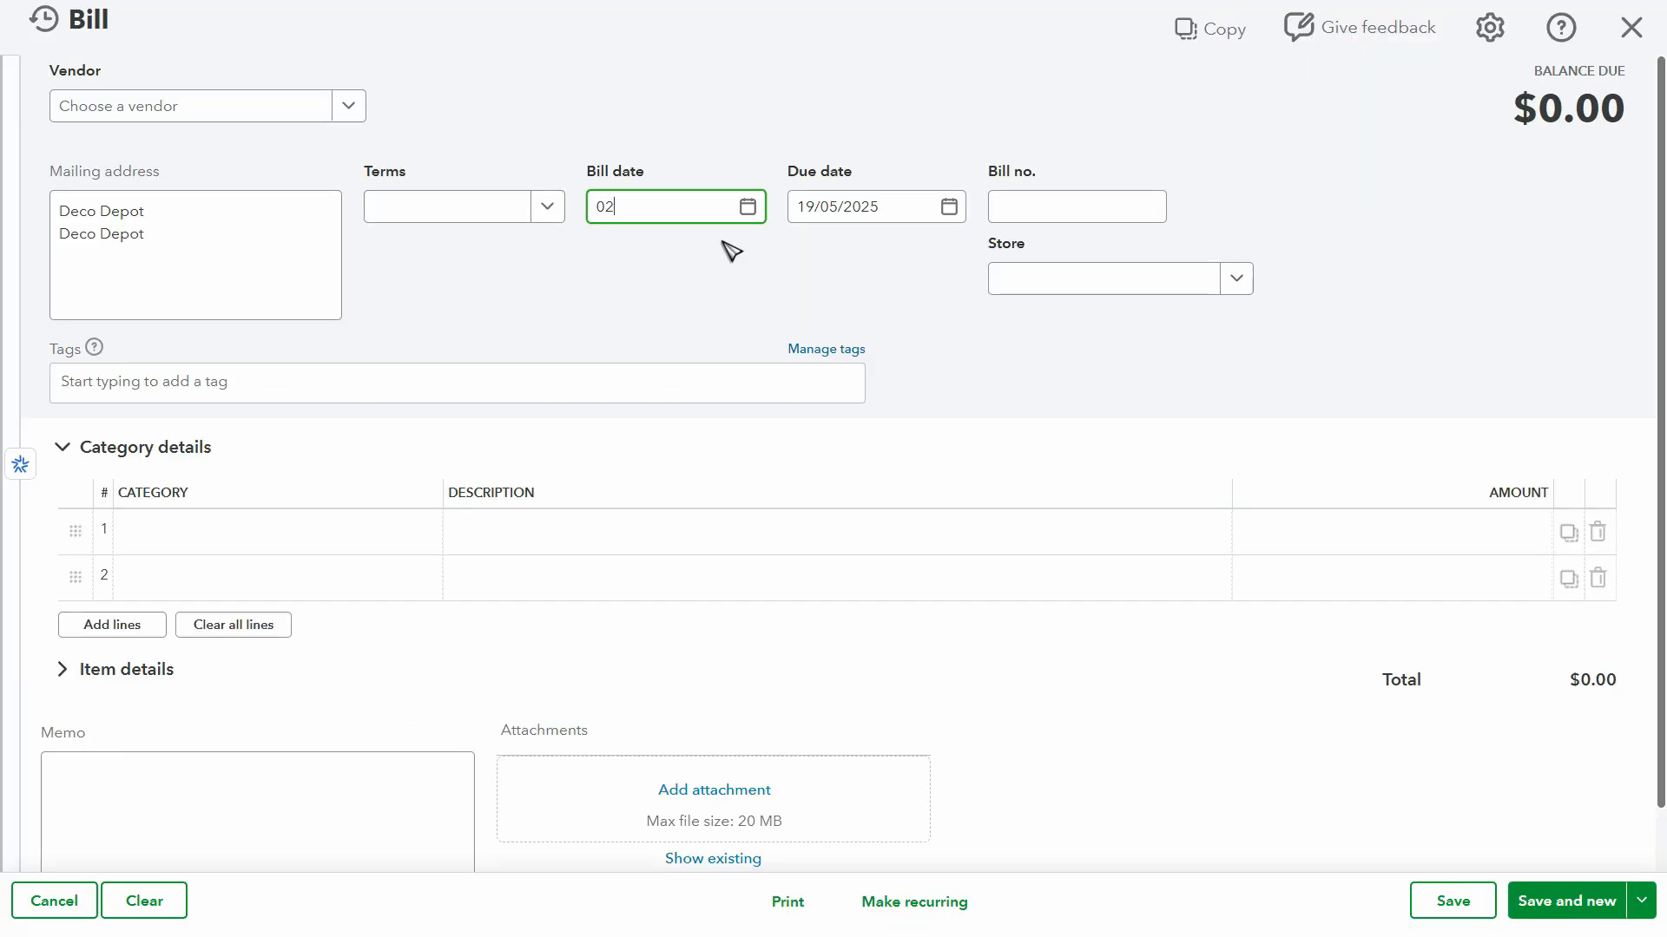
text(/05)
key(Tab)
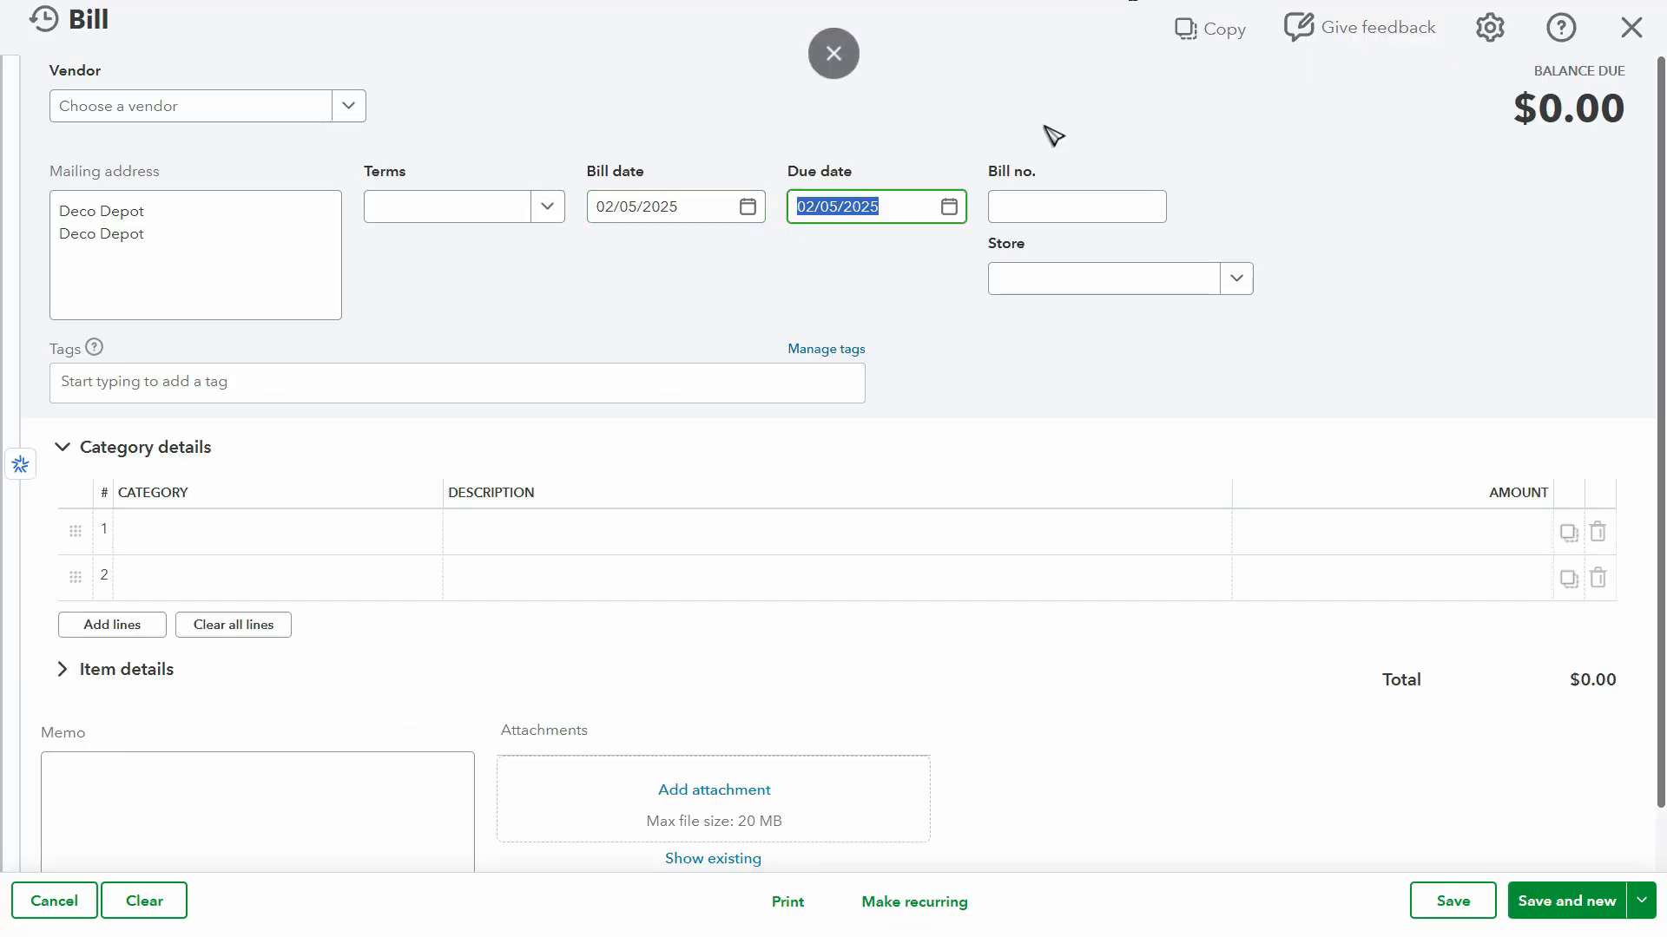
Set the bill's terms to Due on receipt and its bill number to 525158.
click(547, 209)
click(476, 288)
click(1042, 207)
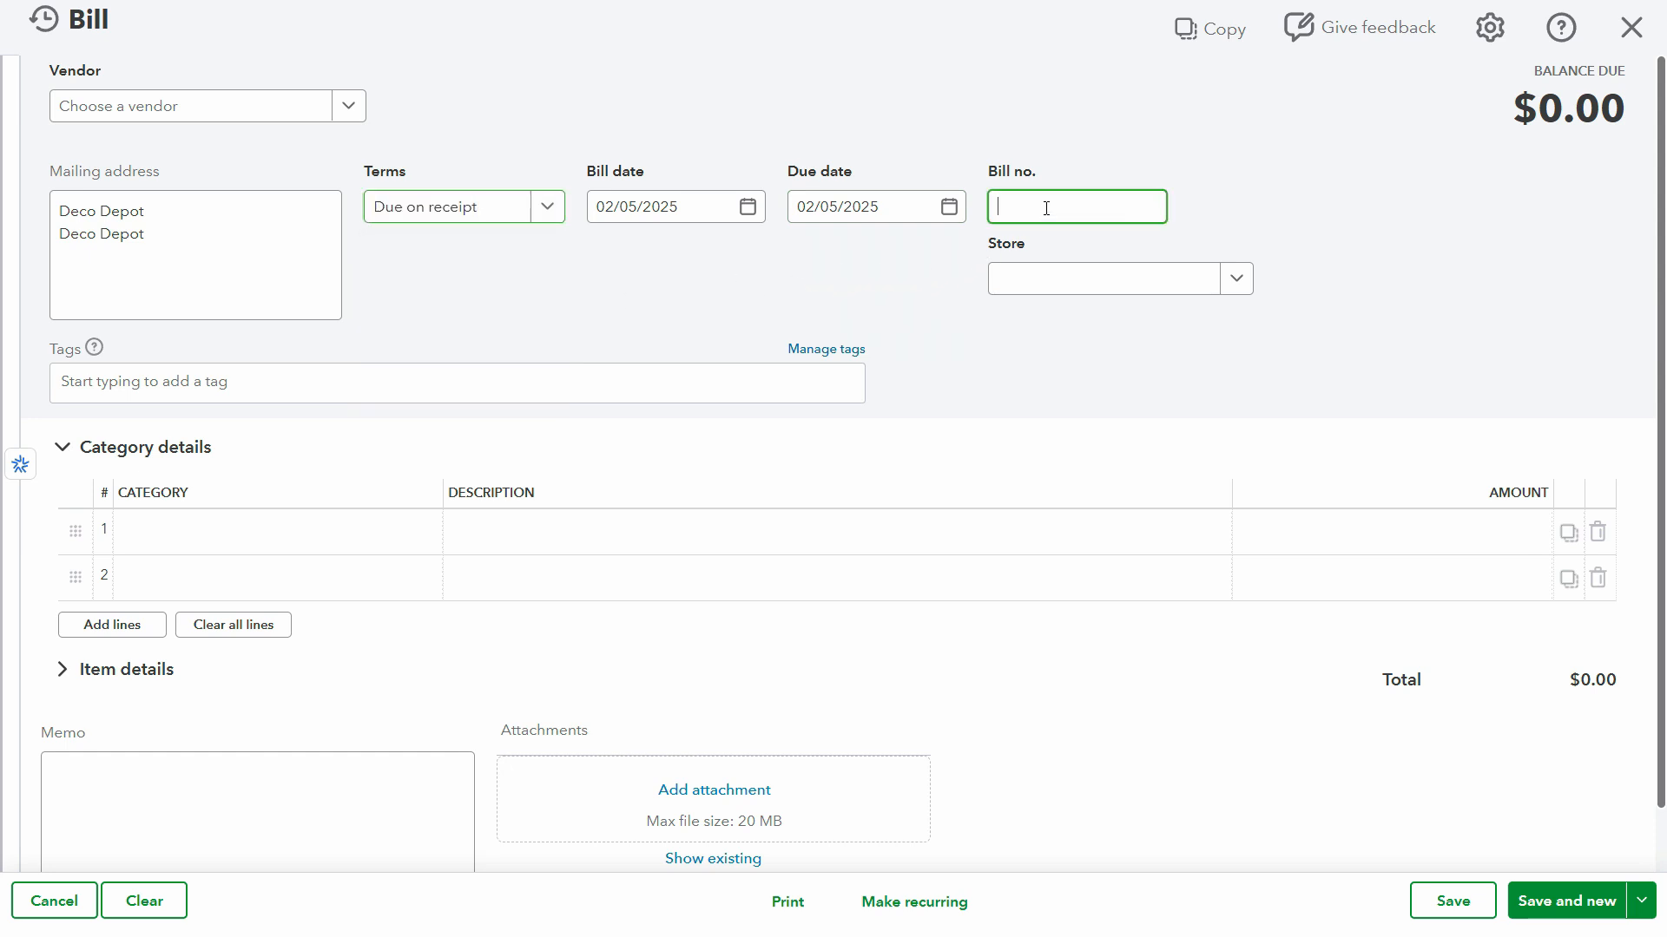
key(Tab)
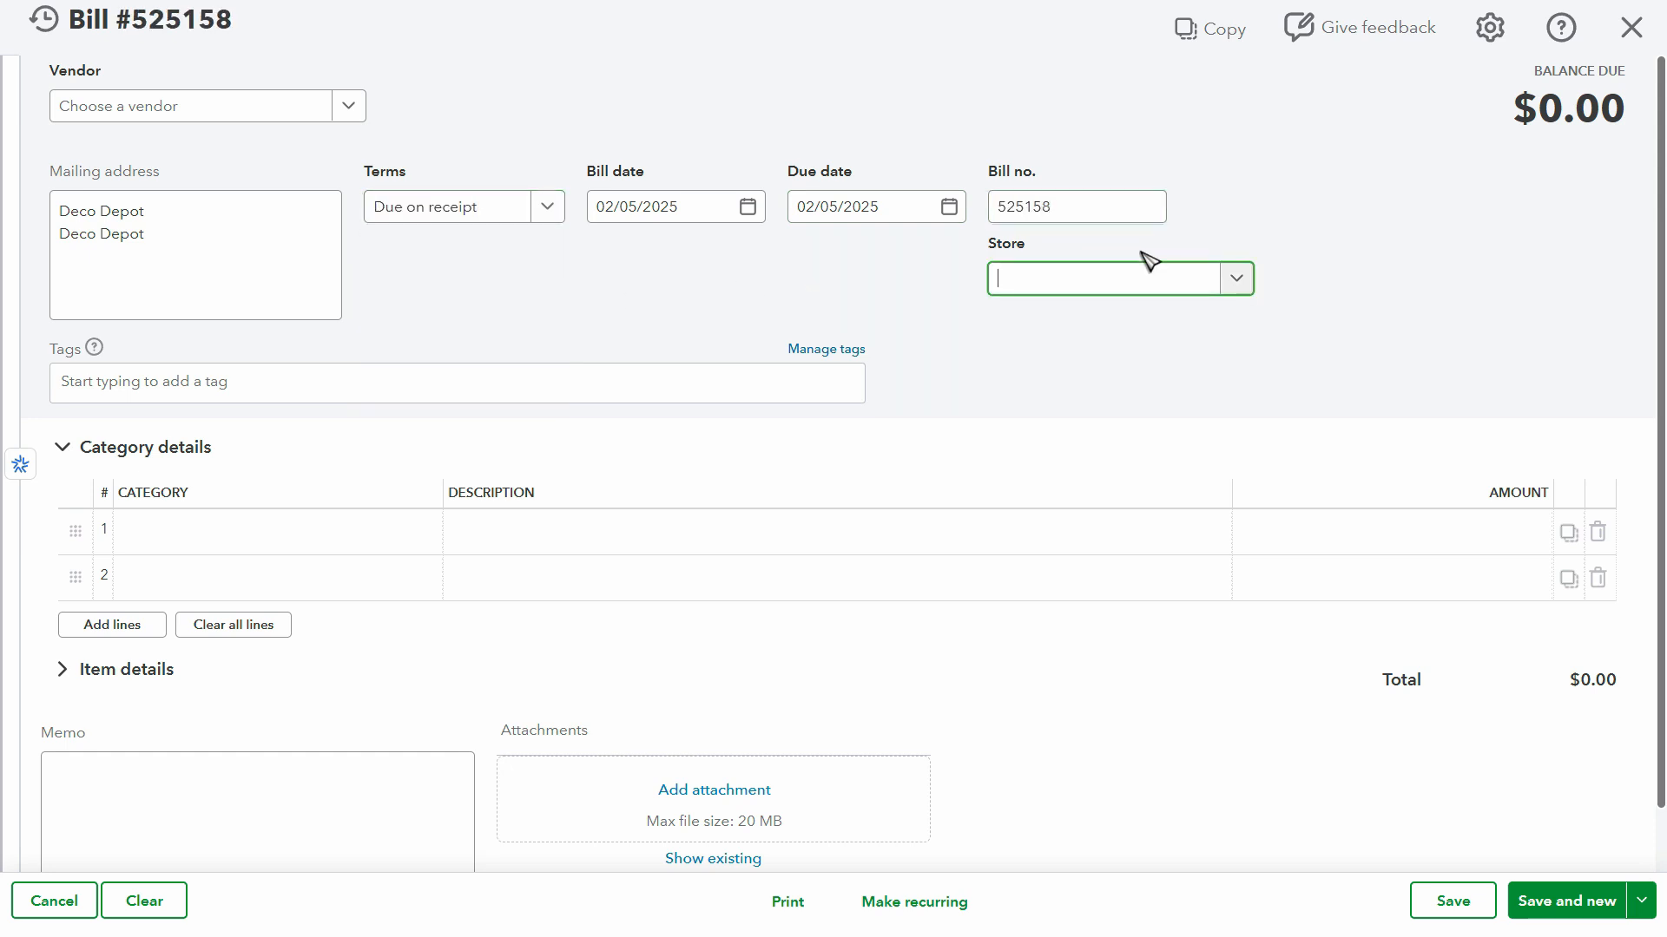
Check the item name of the Deco Depot expense in the assignment PDF, and return to the bill.
click(277, 540)
key(alt+Tab)
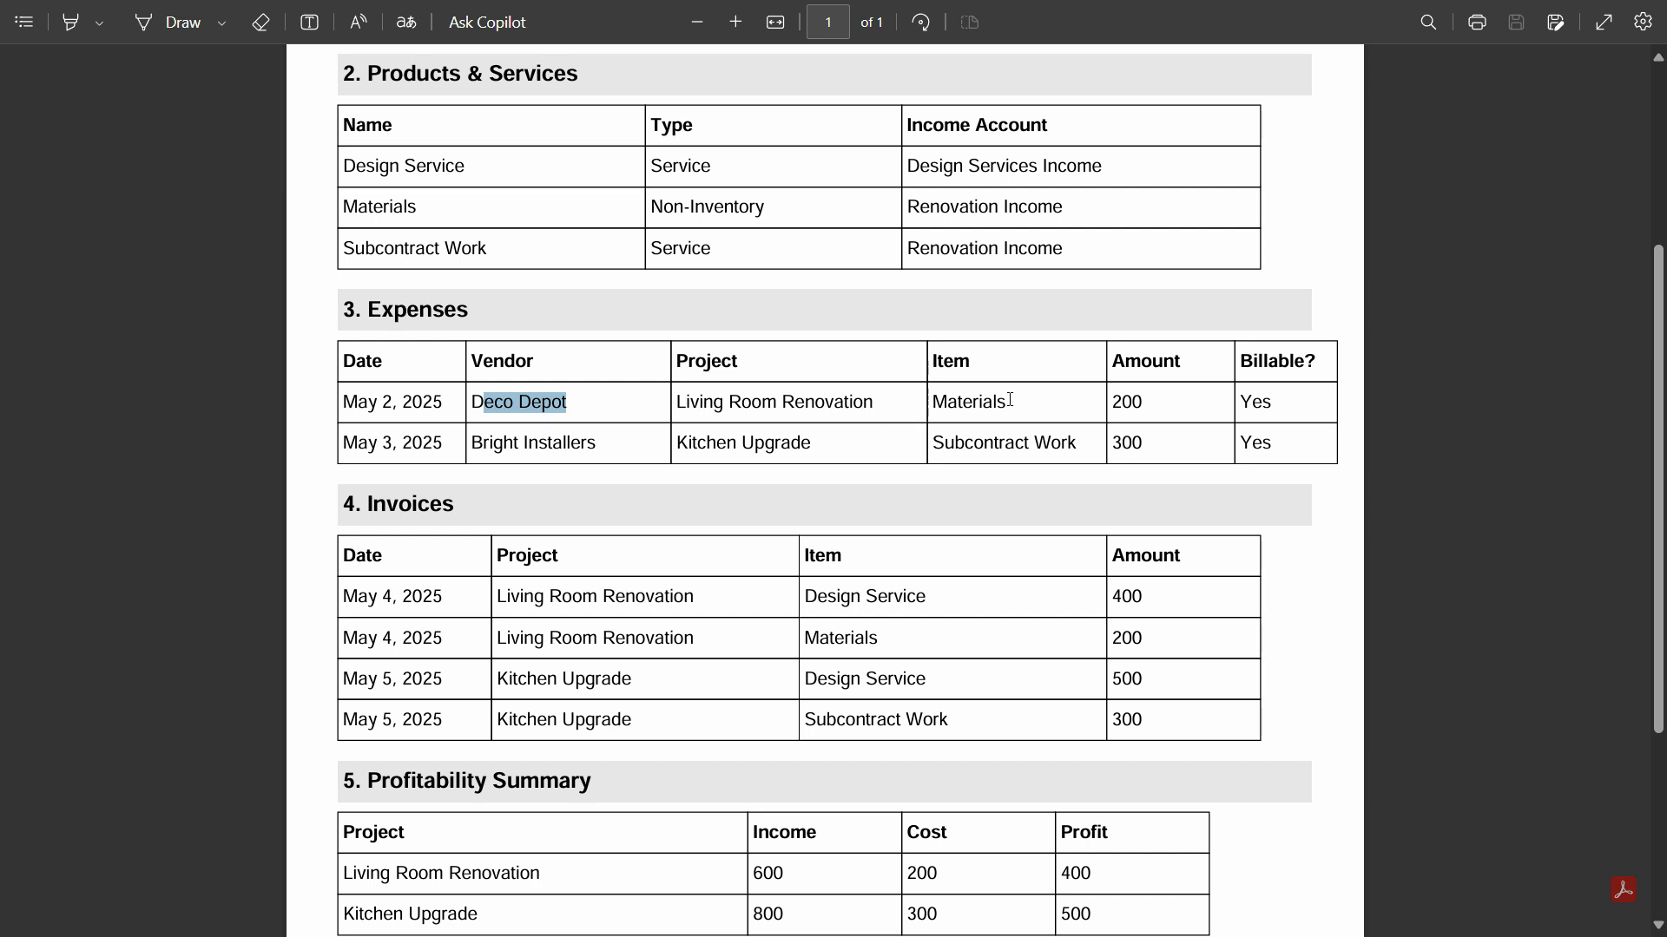
drag(1008, 402, 932, 404)
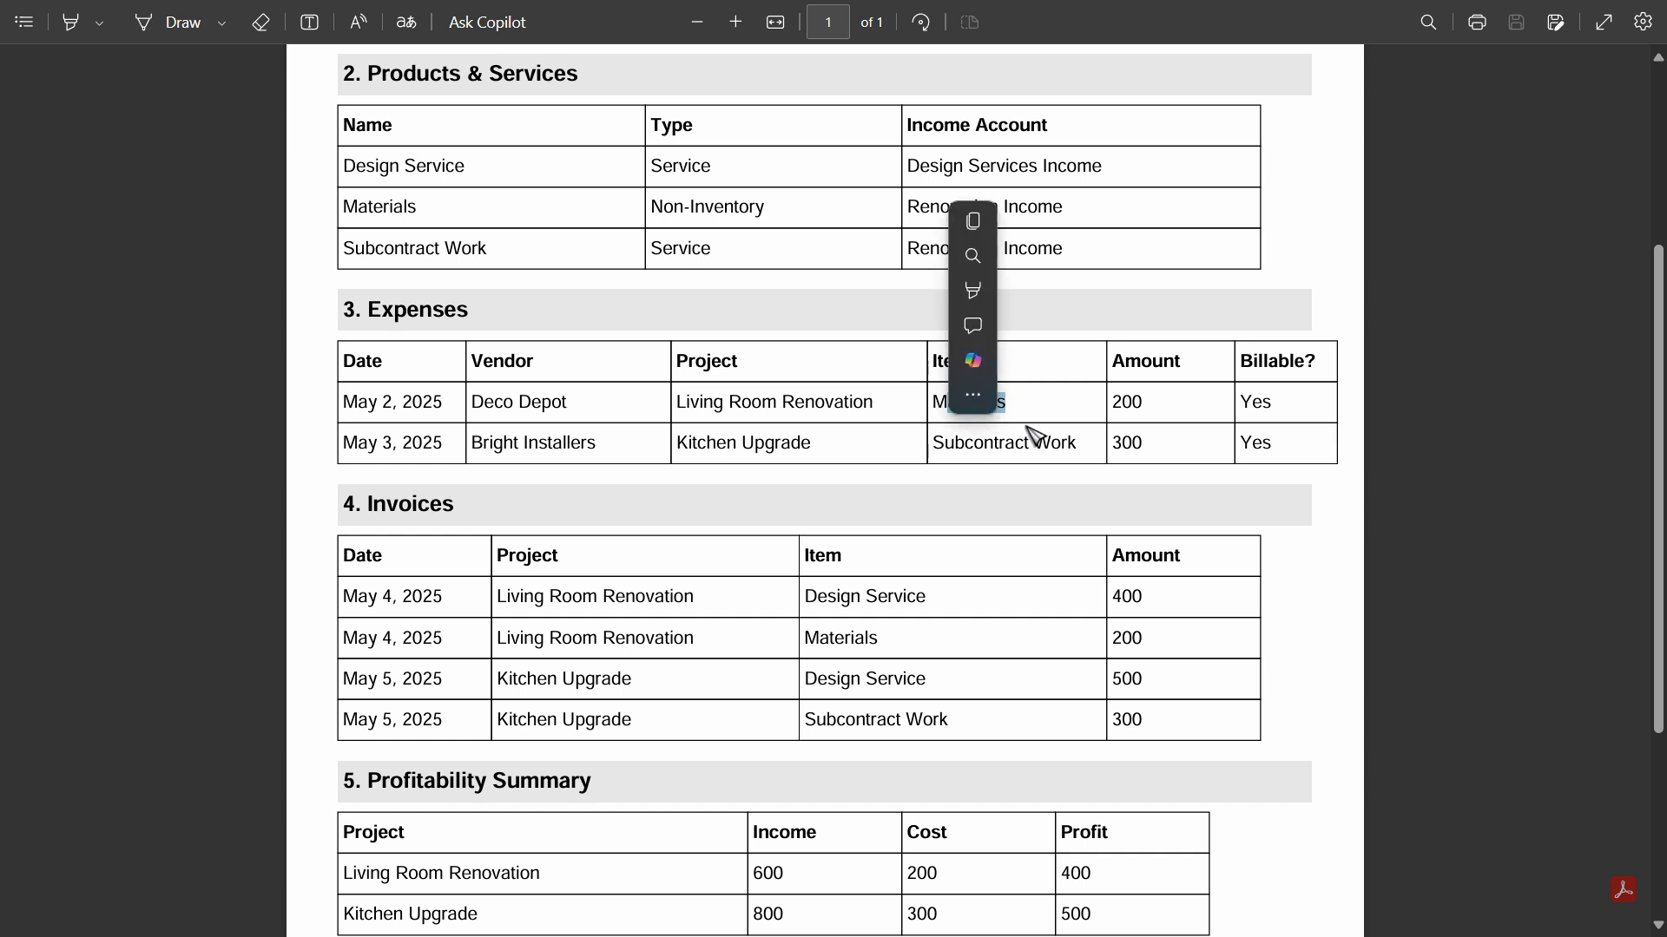
click(1063, 440)
key(alt+Tab)
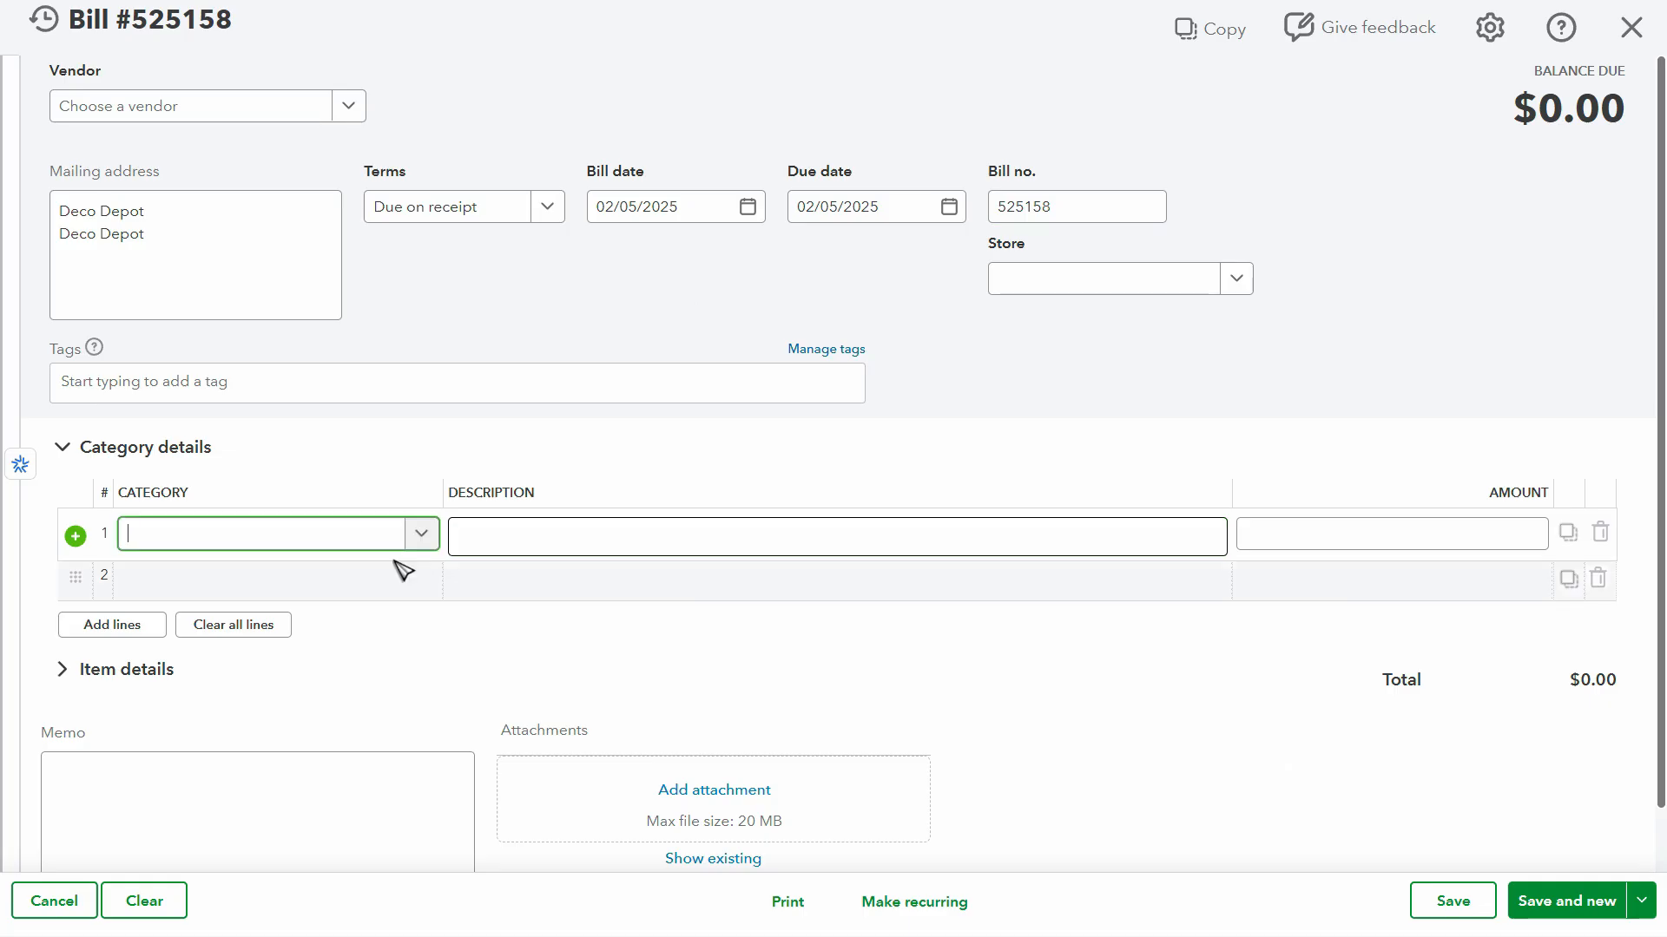
Expand the bill's item details, enter Materials as the product/service on line 1, and start adding it as a new item.
click(59, 675)
scroll(182, 714, down, 3)
click(385, 525)
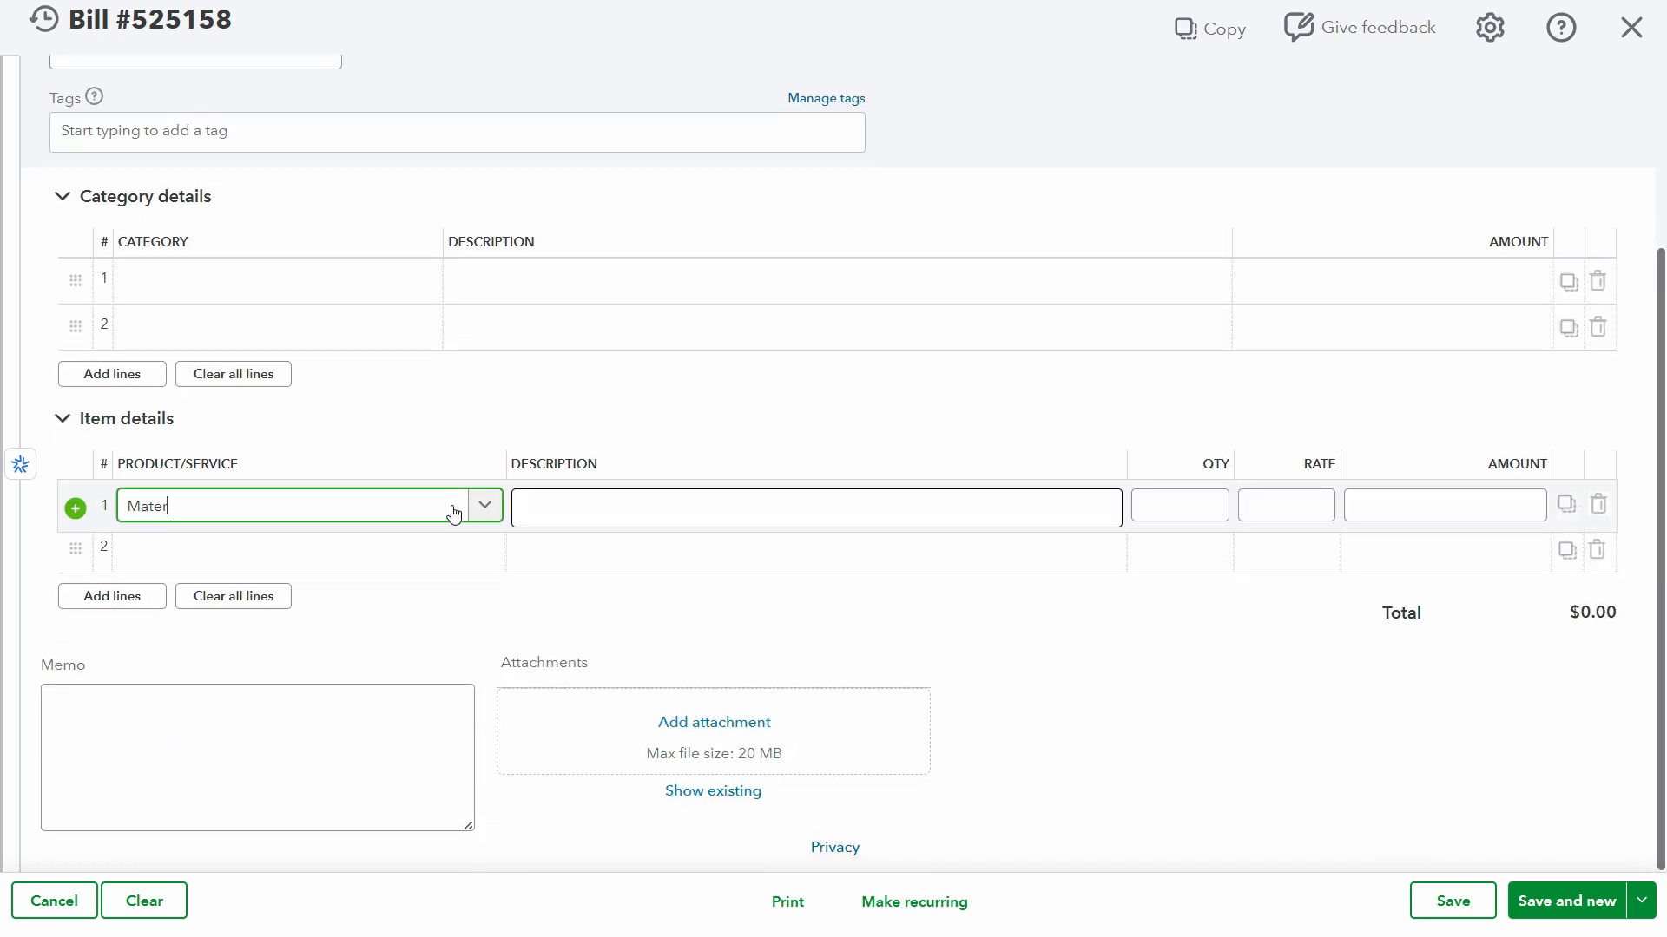
text(Materials)
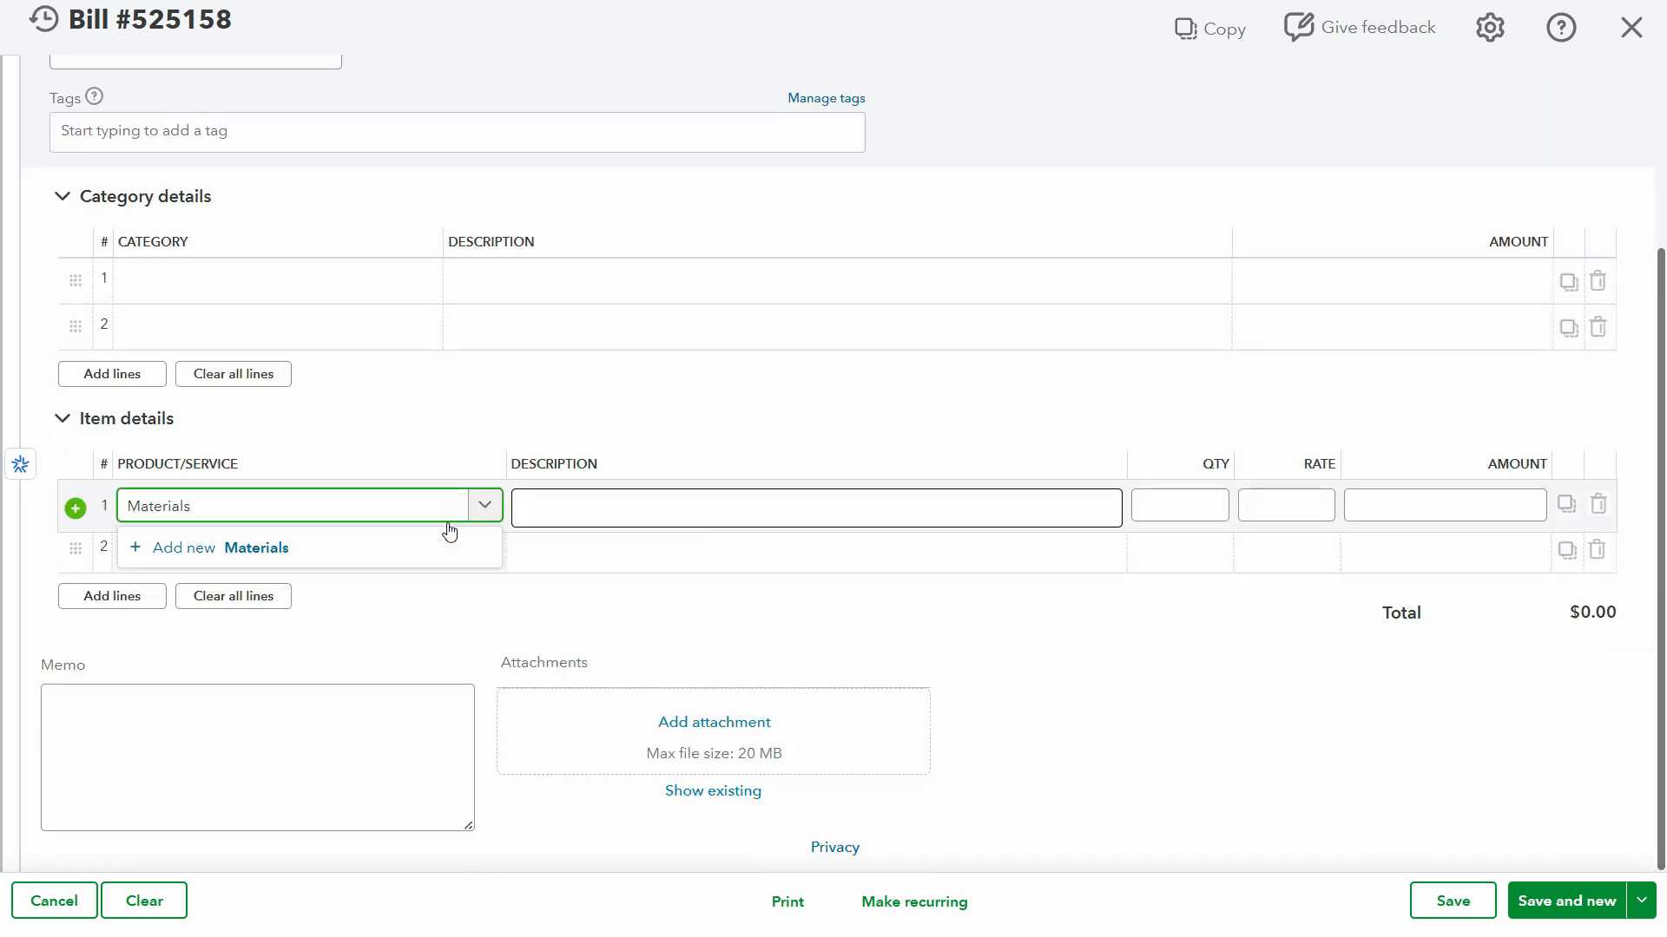
click(438, 581)
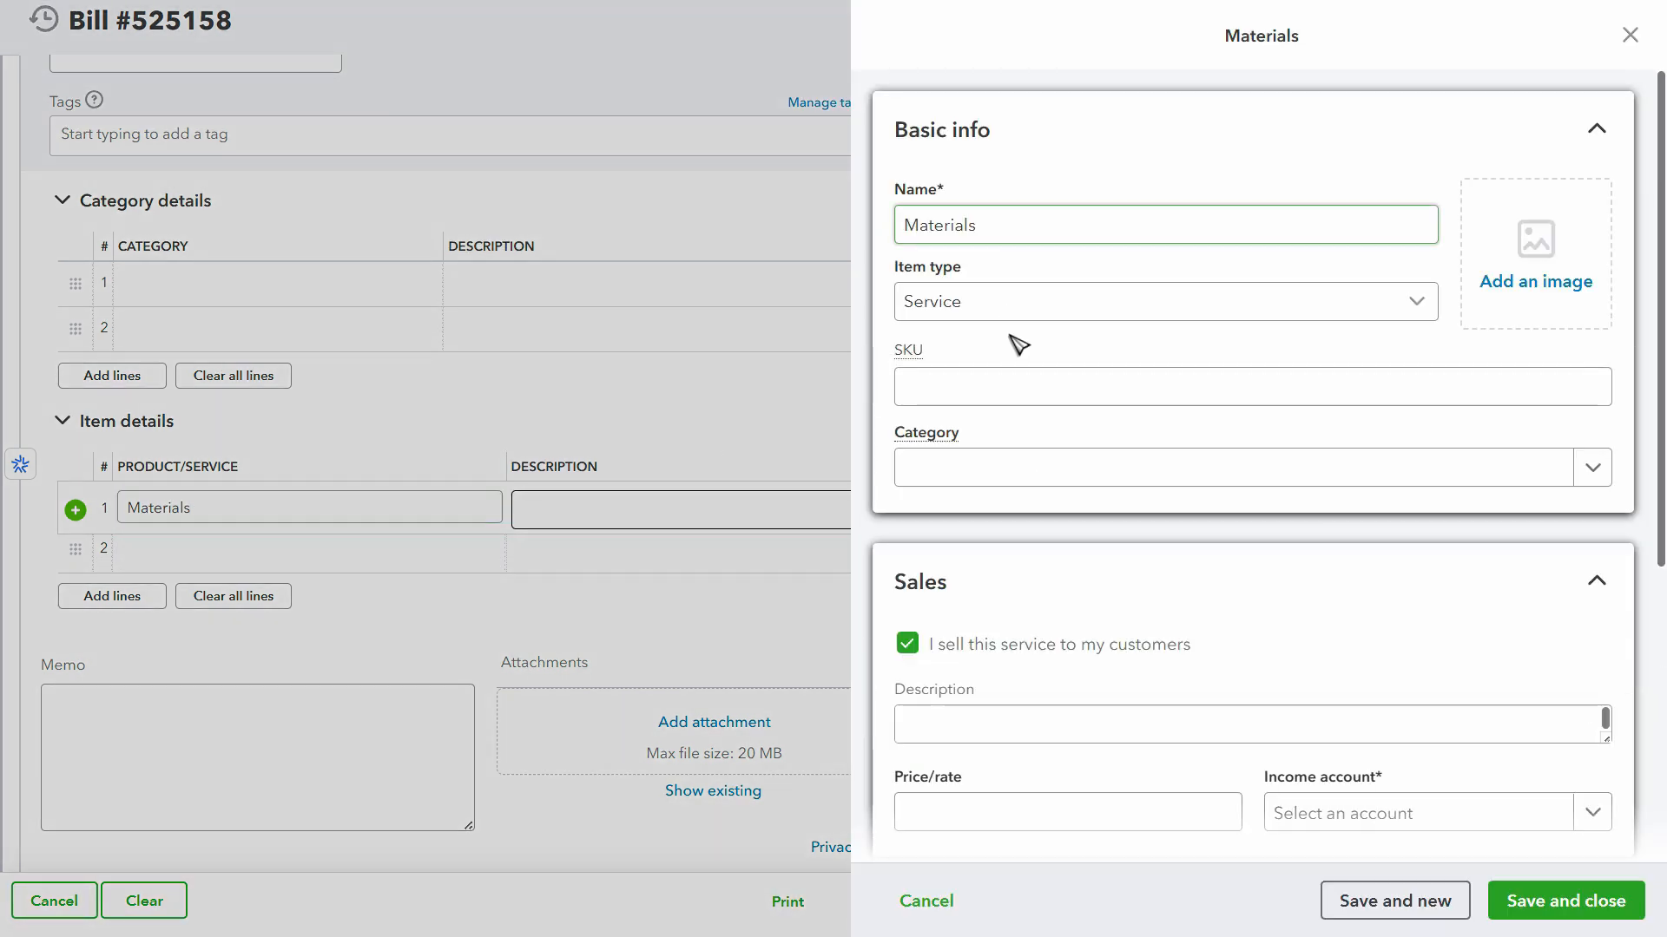
Check the type of Materials in the assignment PDF's Products & Services table, and set the new item's type to Non-inventory item.
key(alt+Tab)
scroll(756, 500, up, 4)
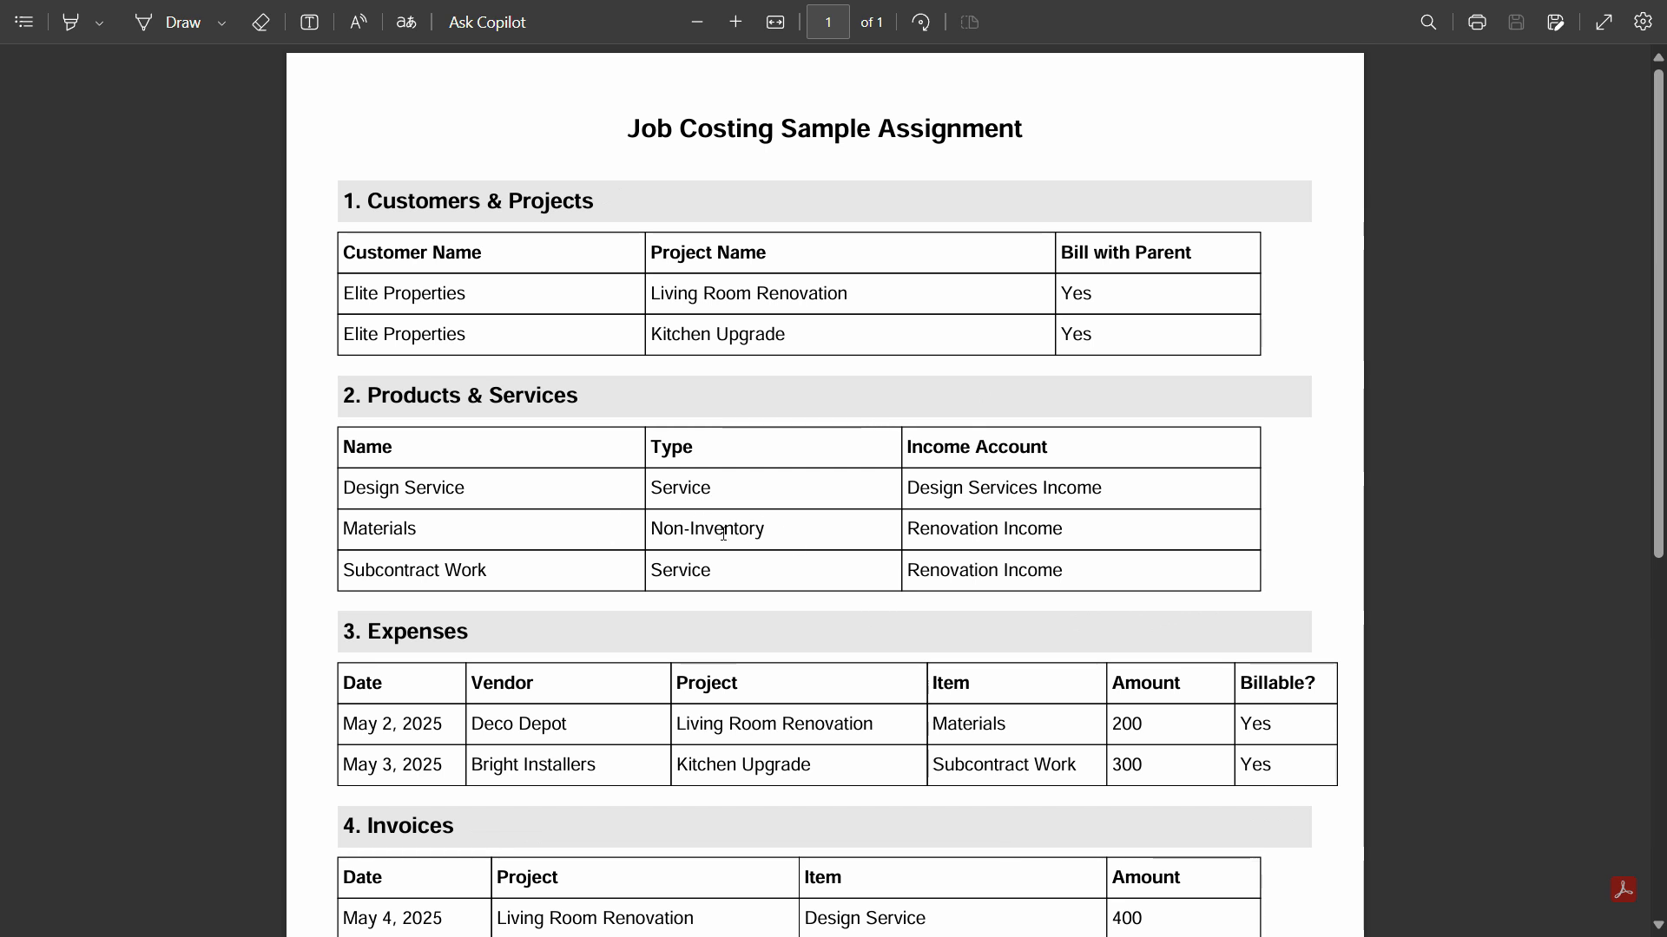
drag(665, 536, 738, 535)
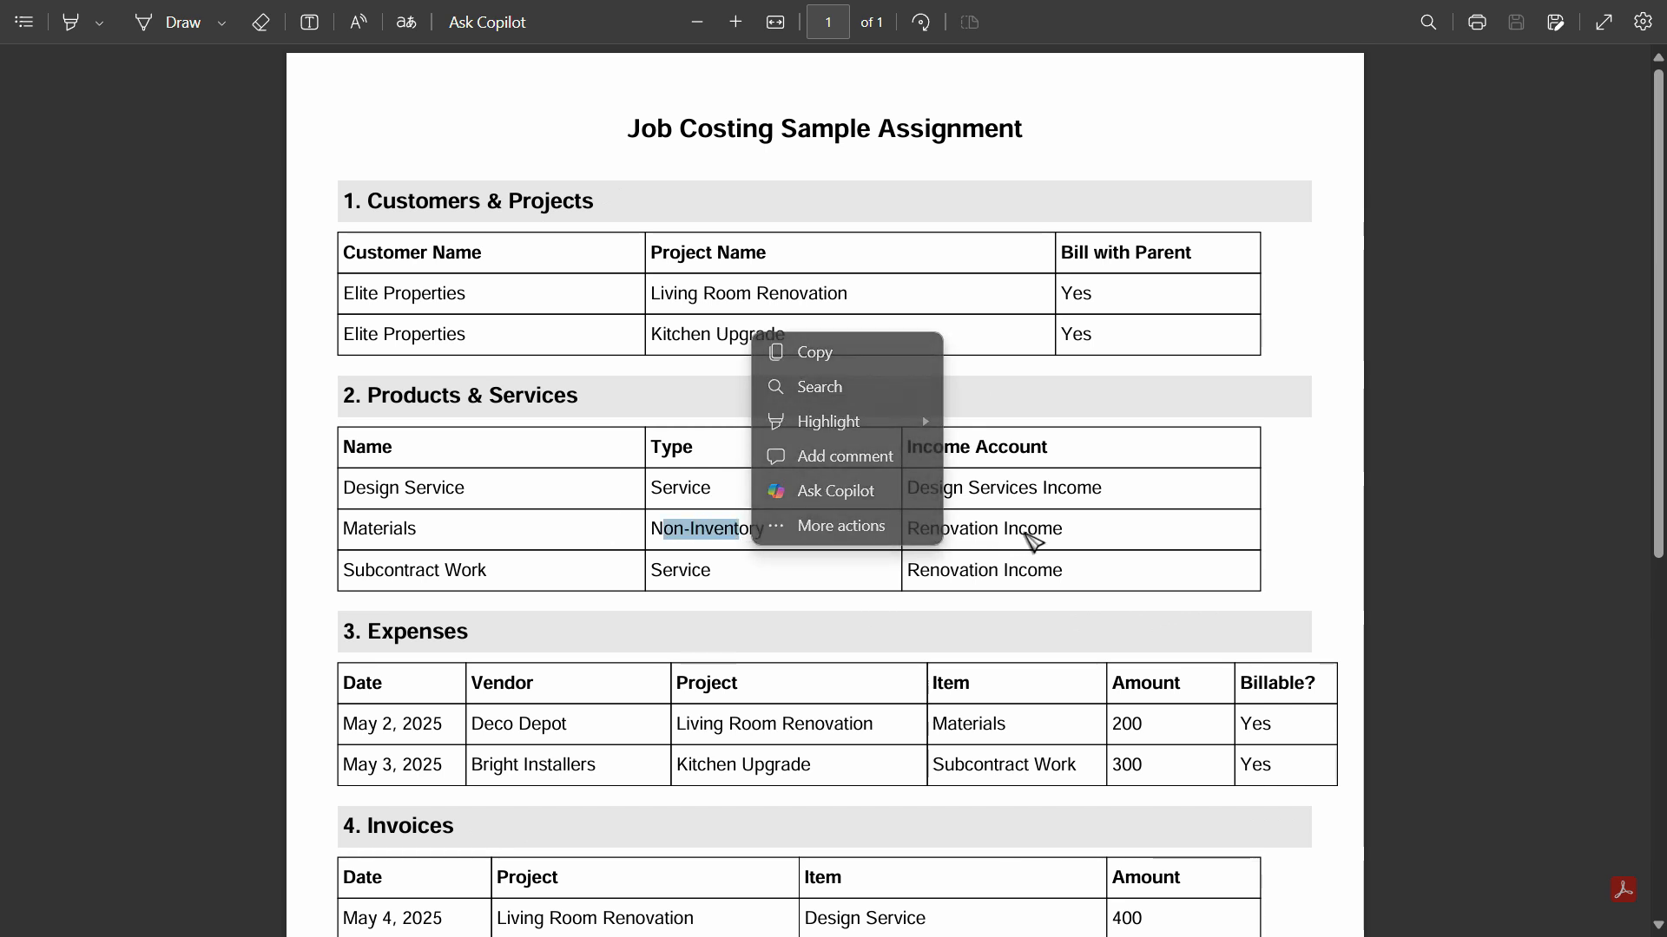
key(alt+Tab)
click(1053, 308)
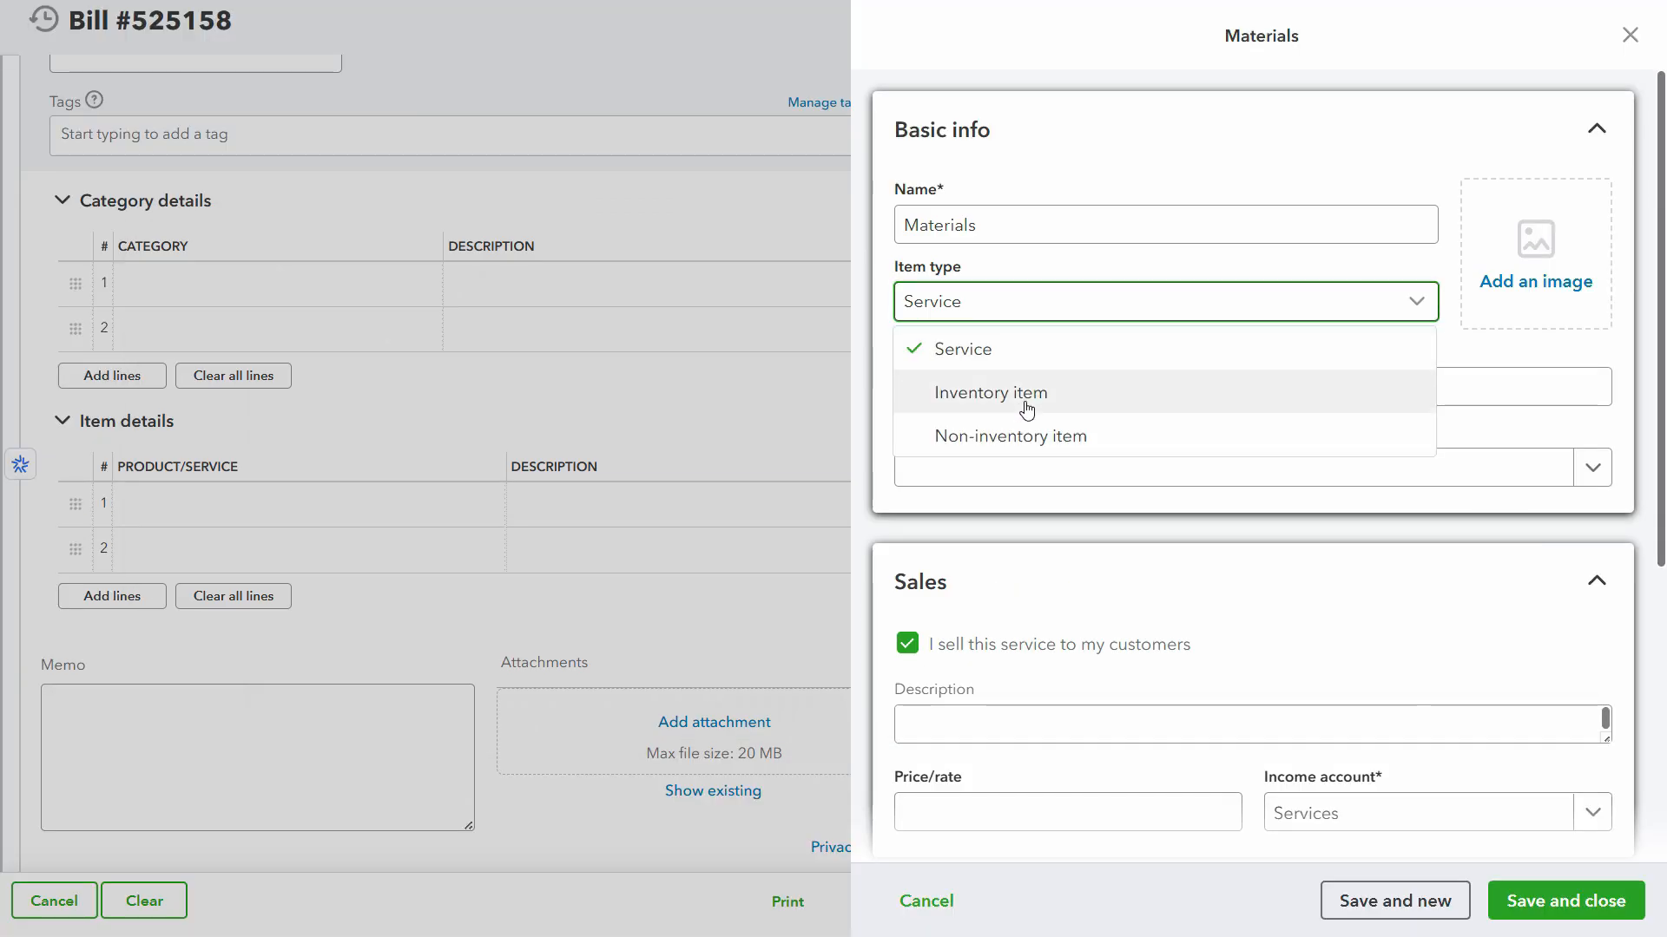
click(1094, 434)
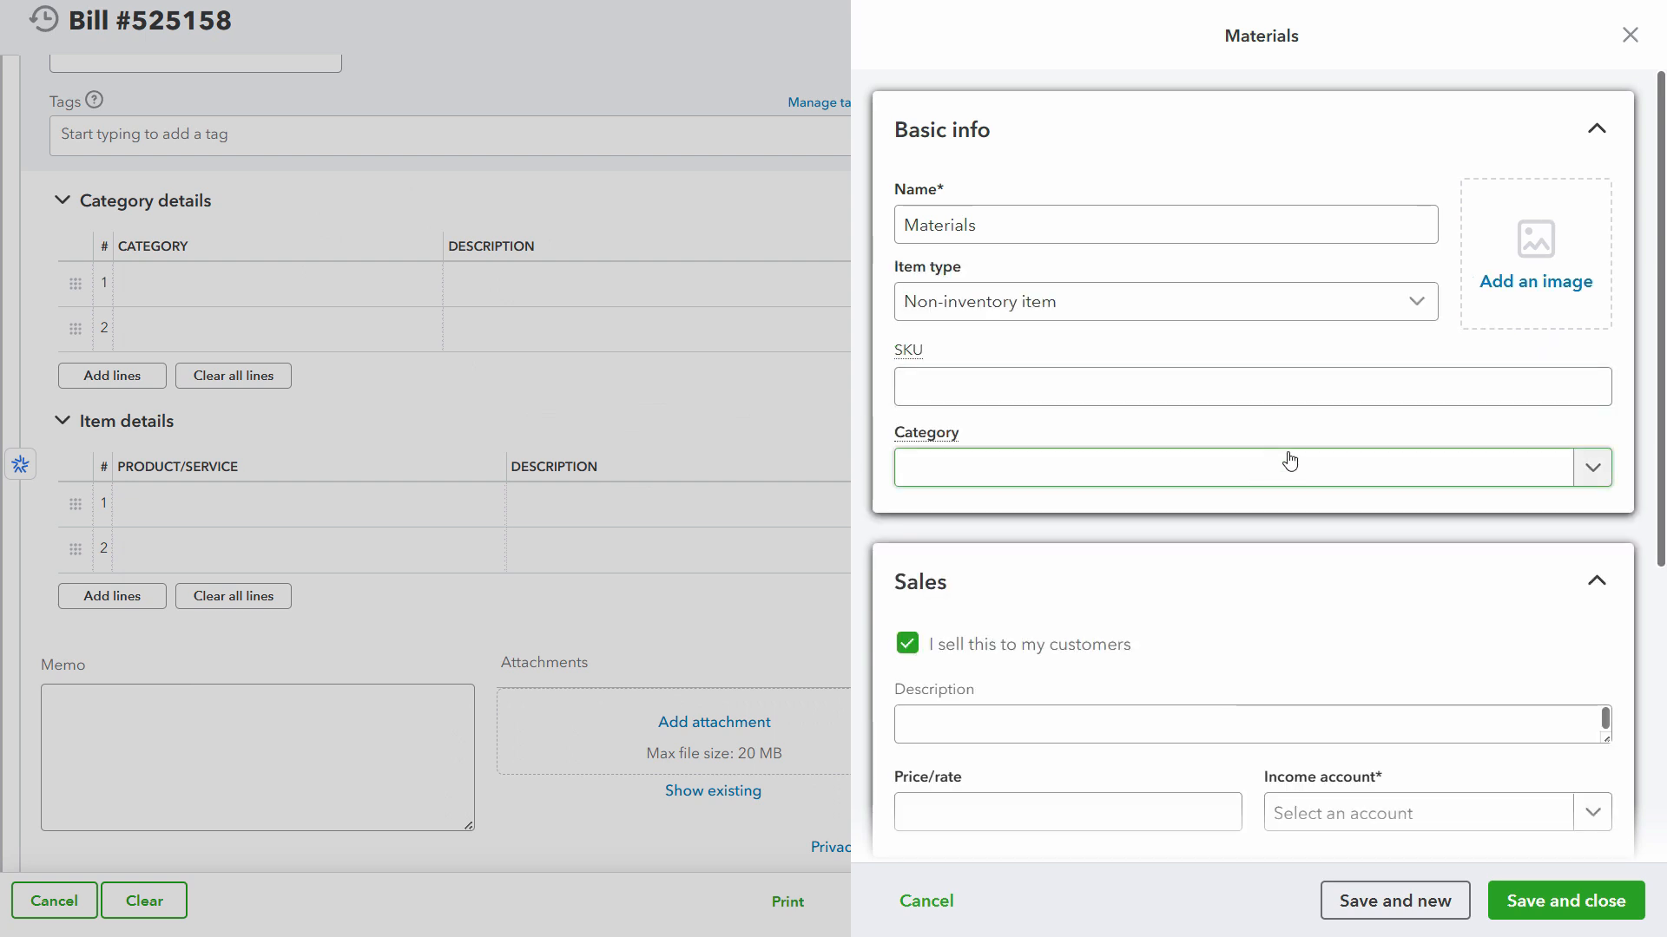
Look through the income account choices for the Materials item, and open the form for adding a new account.
scroll(1485, 634, down, 1)
scroll(1484, 634, down, 3)
click(1386, 495)
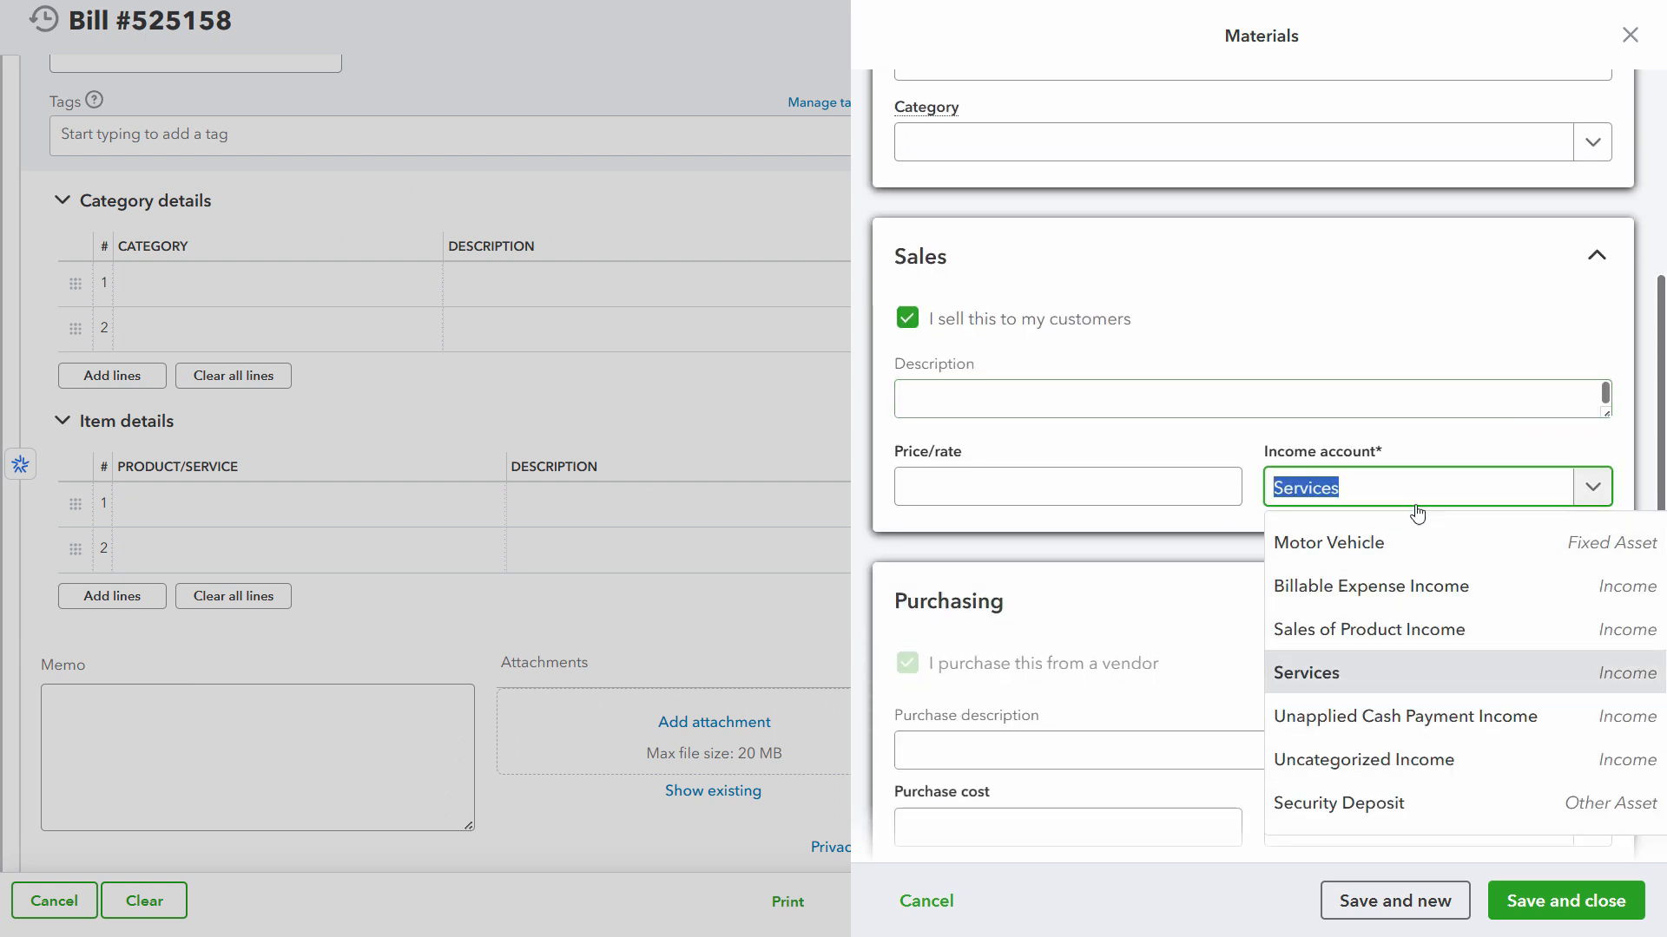
scroll(1477, 633, up, 3)
scroll(1474, 685, down, 3)
scroll(1474, 685, down, 3)
scroll(1450, 737, up, 2)
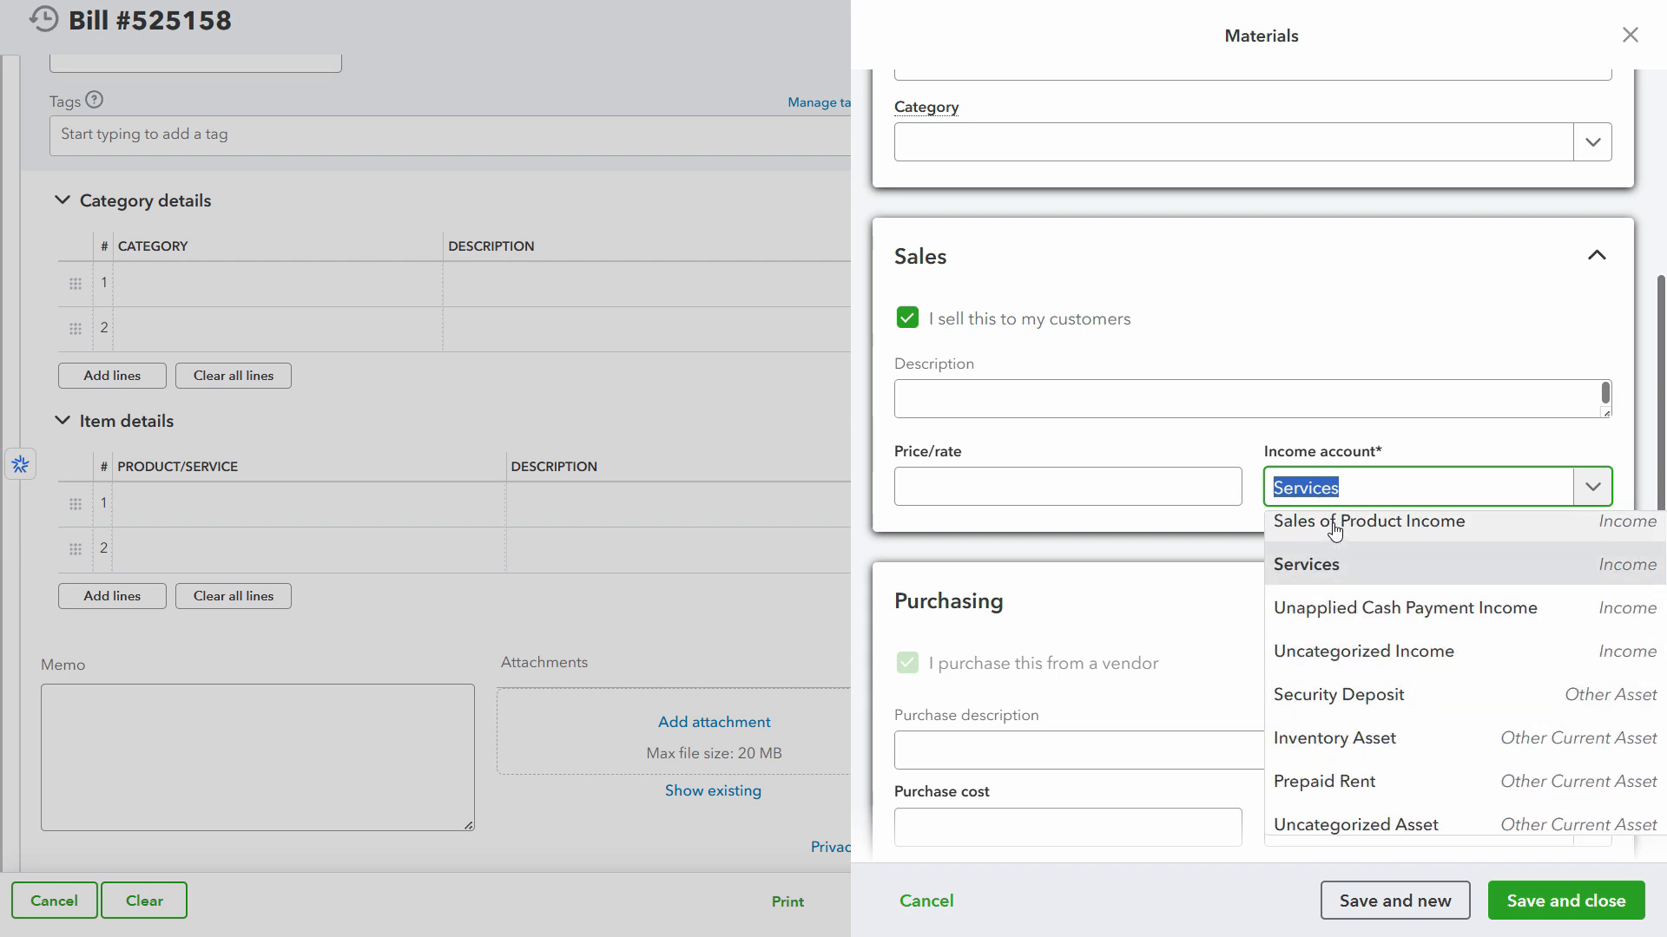
scroll(1421, 662, up, 5)
scroll(1365, 588, down, 10)
scroll(1405, 605, up, 5)
scroll(1418, 607, up, 5)
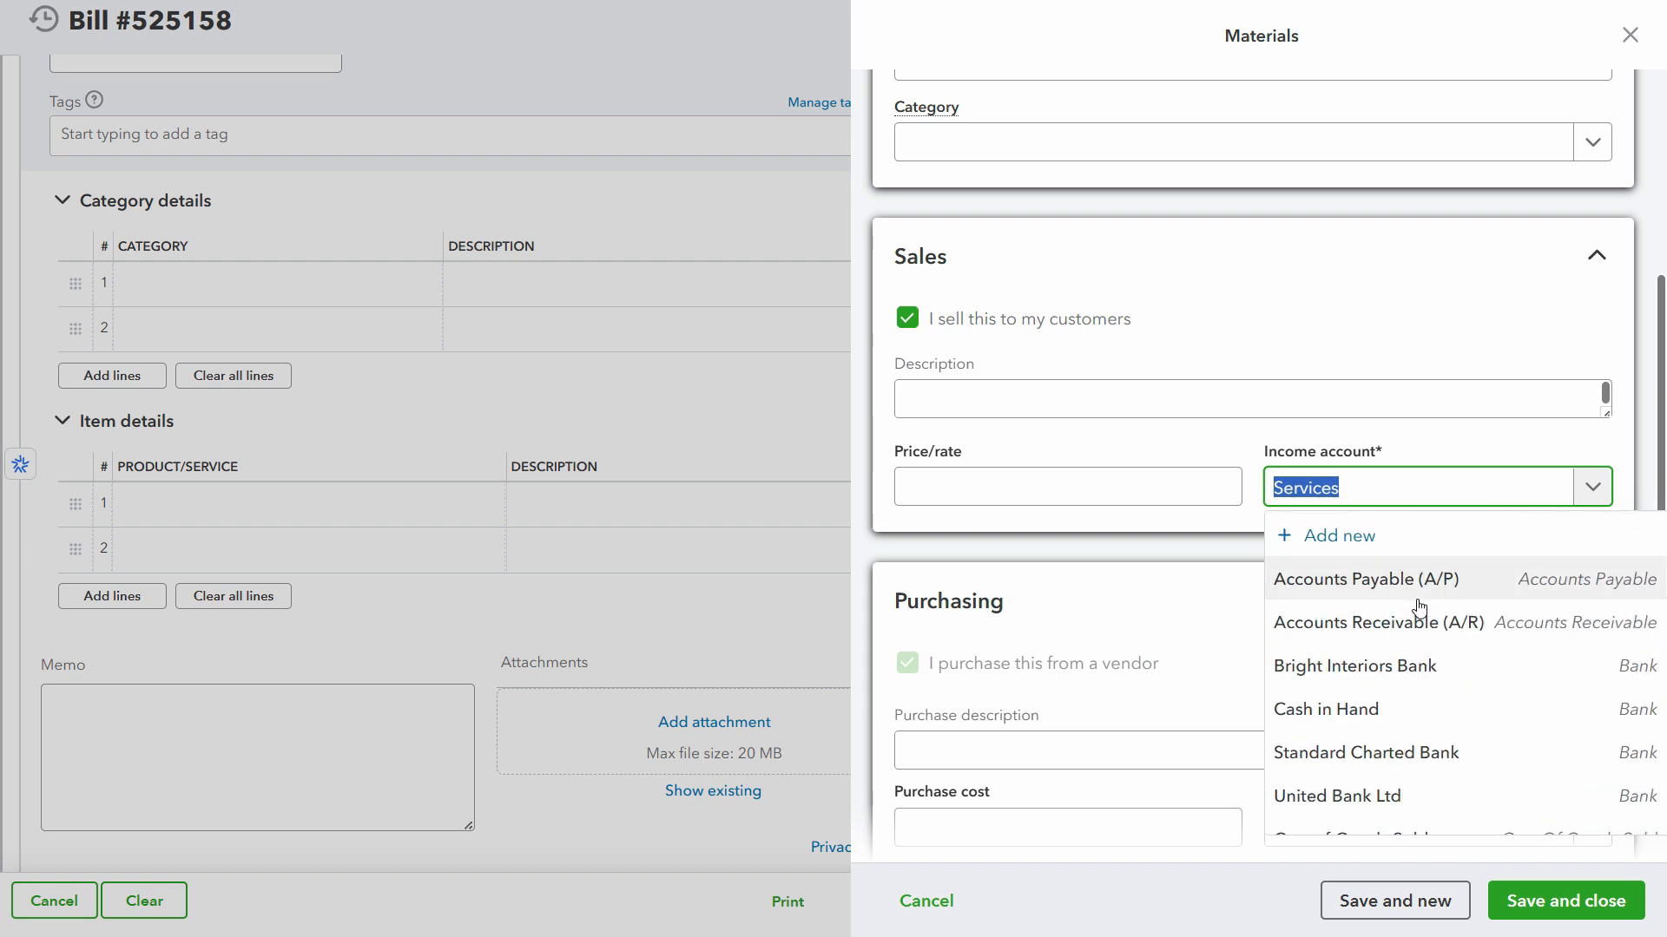
key(Escape)
click(201, 346)
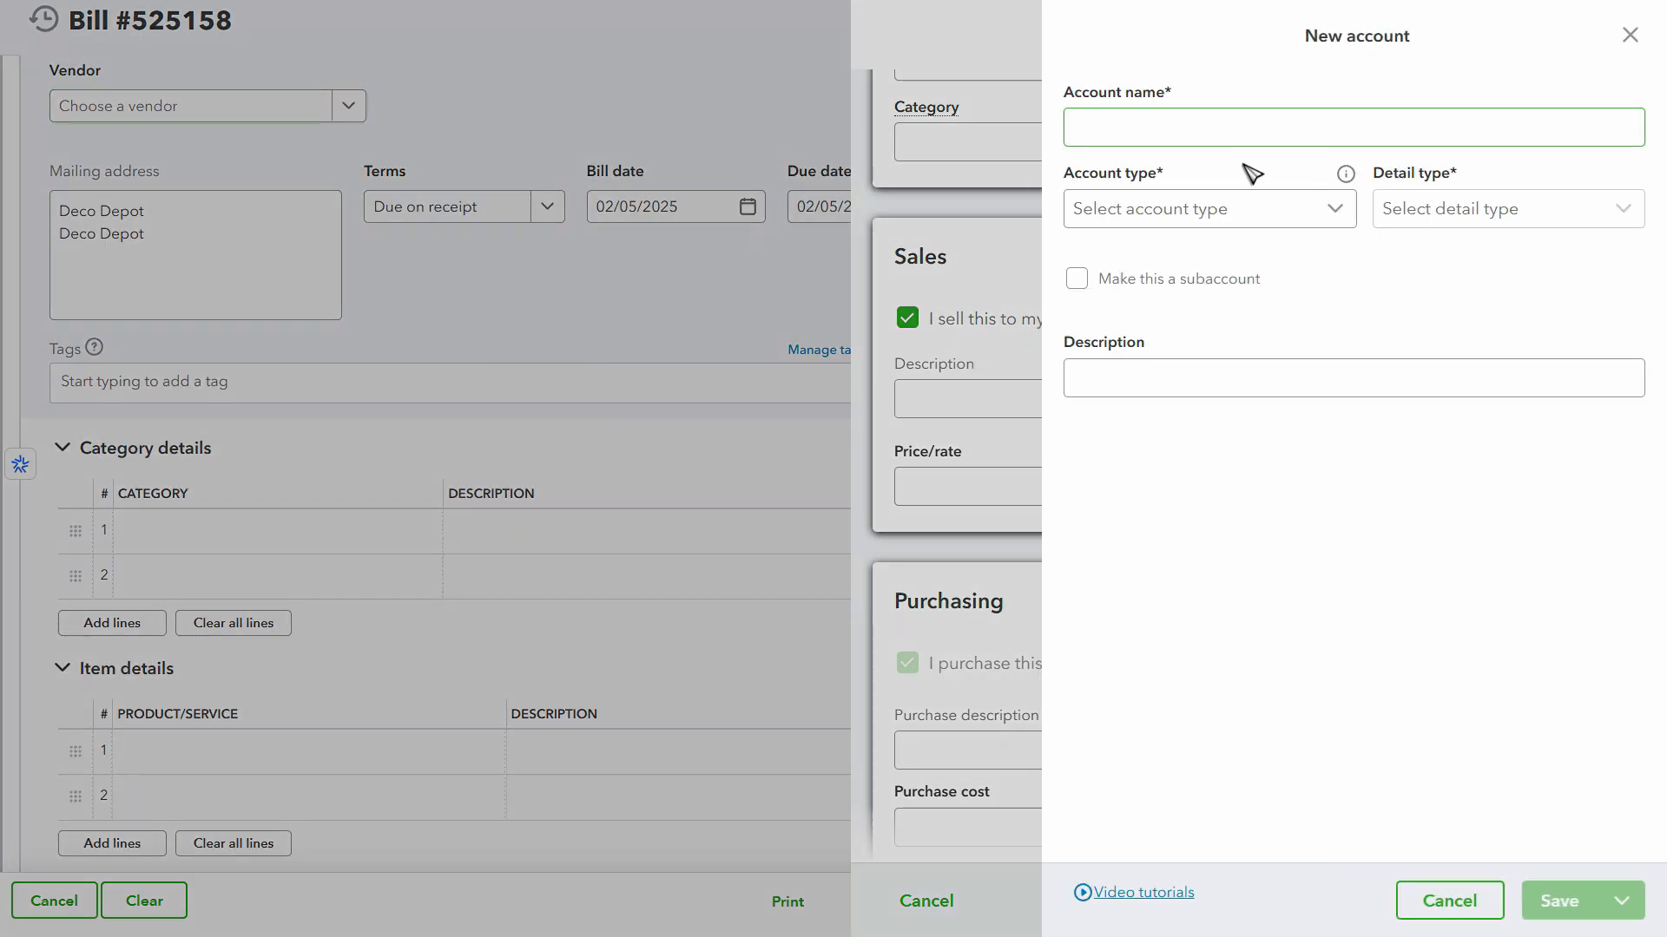
Name the new account Renovation Income and set its account type to Income with Other Primary Income as the detail type.
click(1221, 130)
text(Renovation Income)
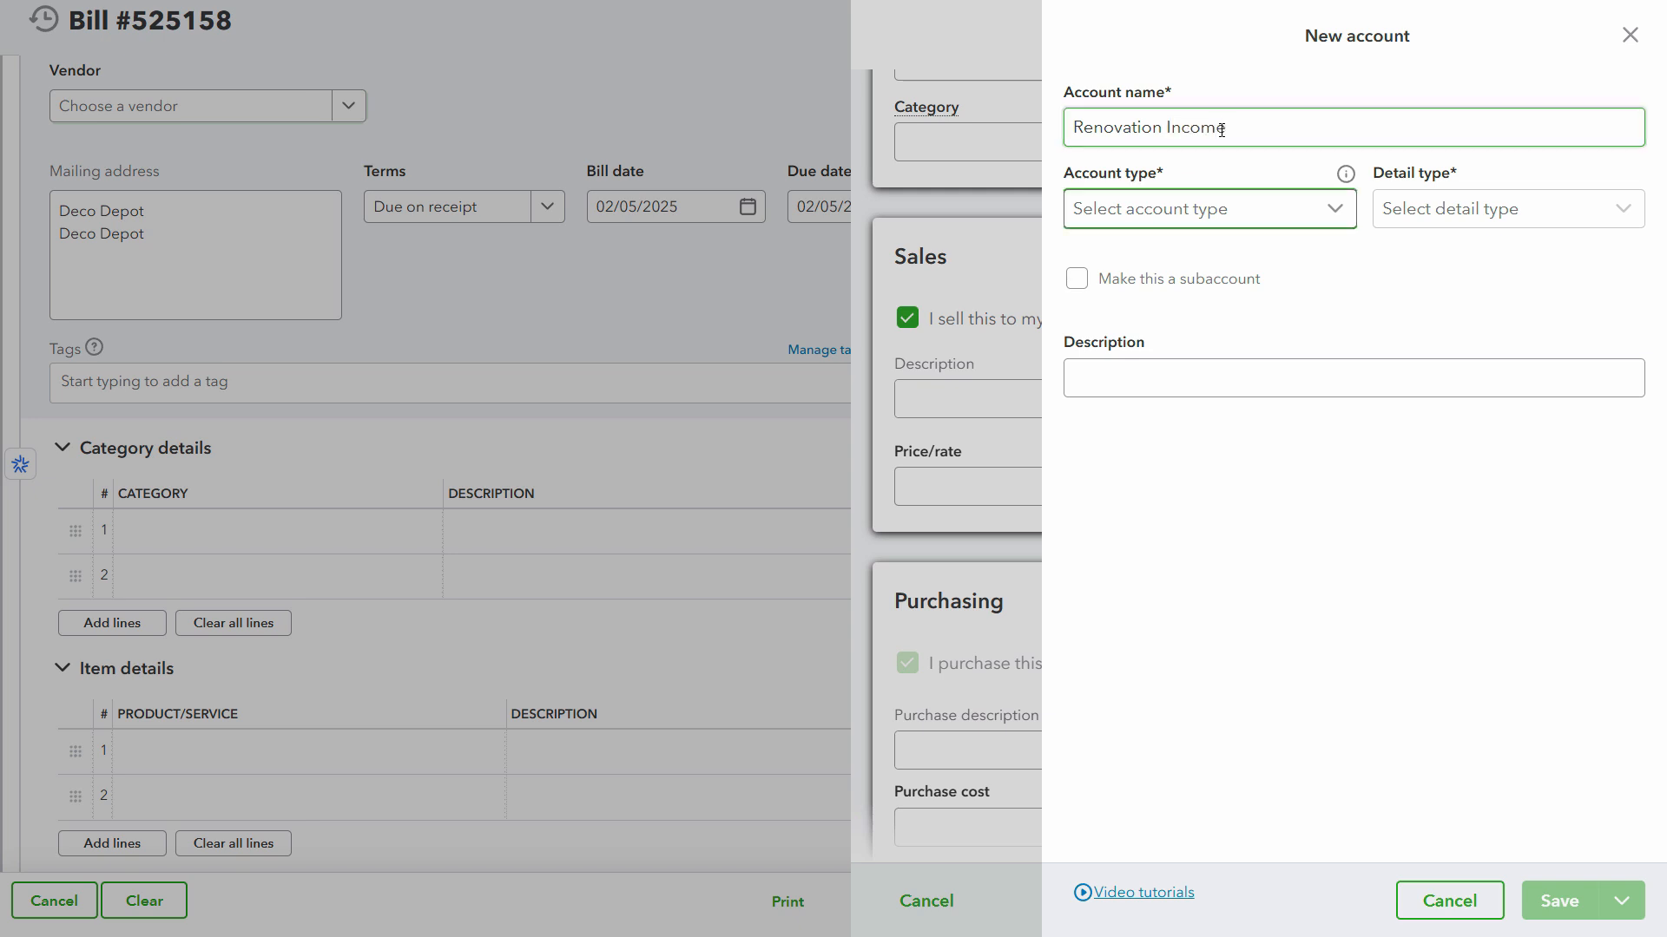
click(1276, 208)
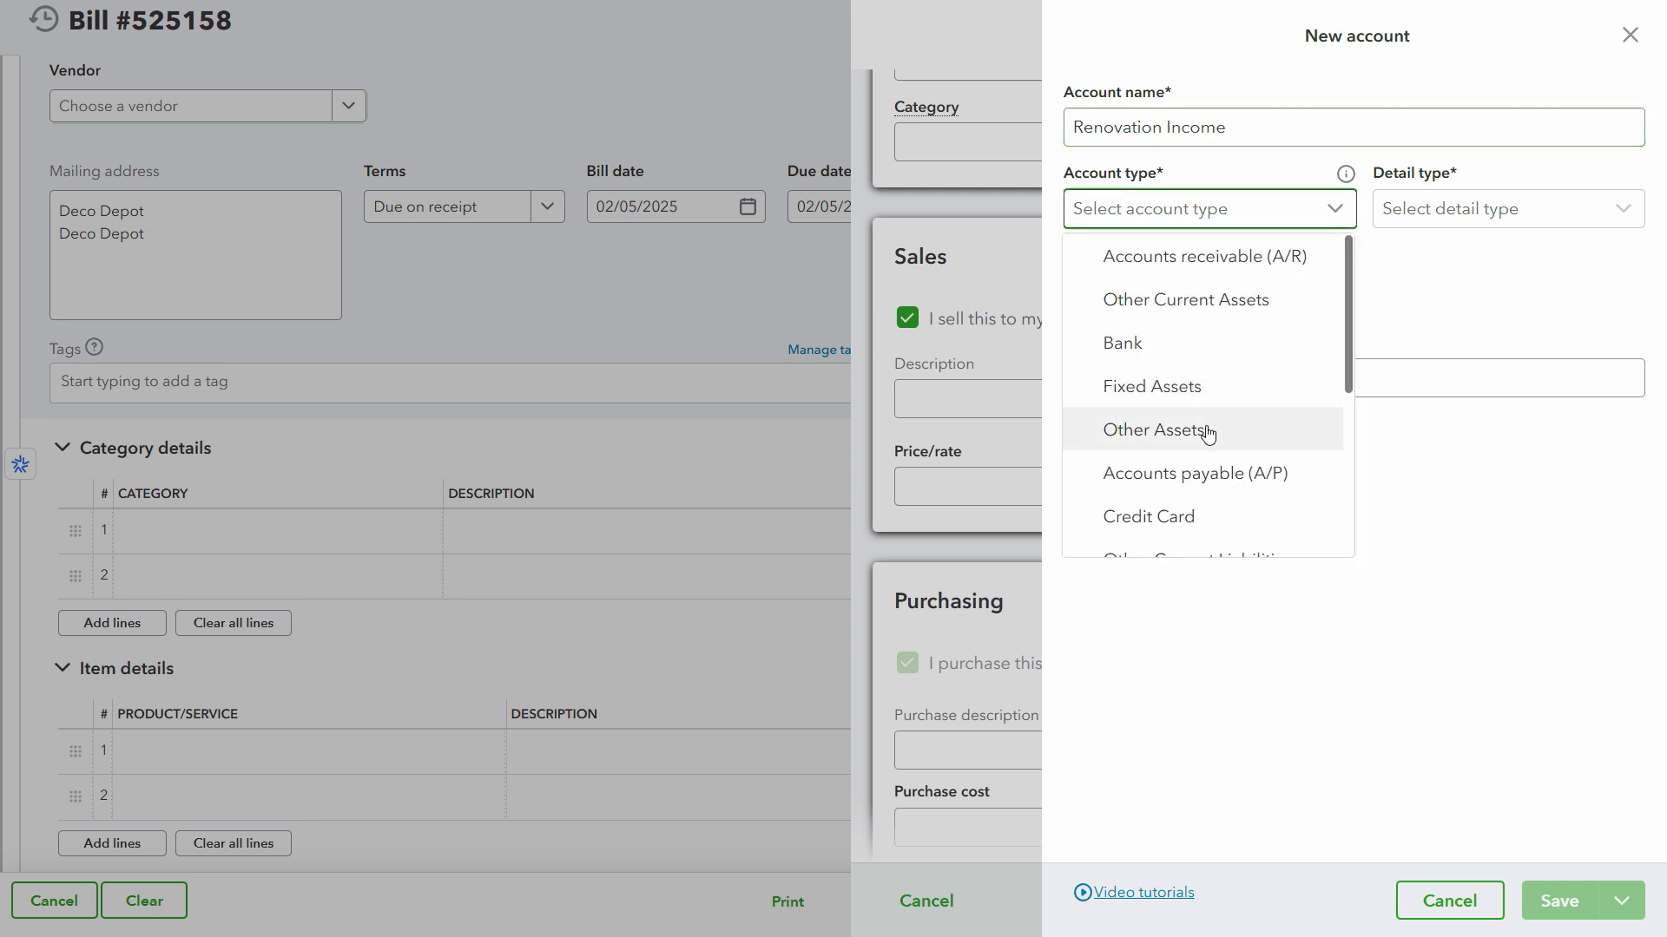
scroll(1189, 451, down, 3)
click(1156, 371)
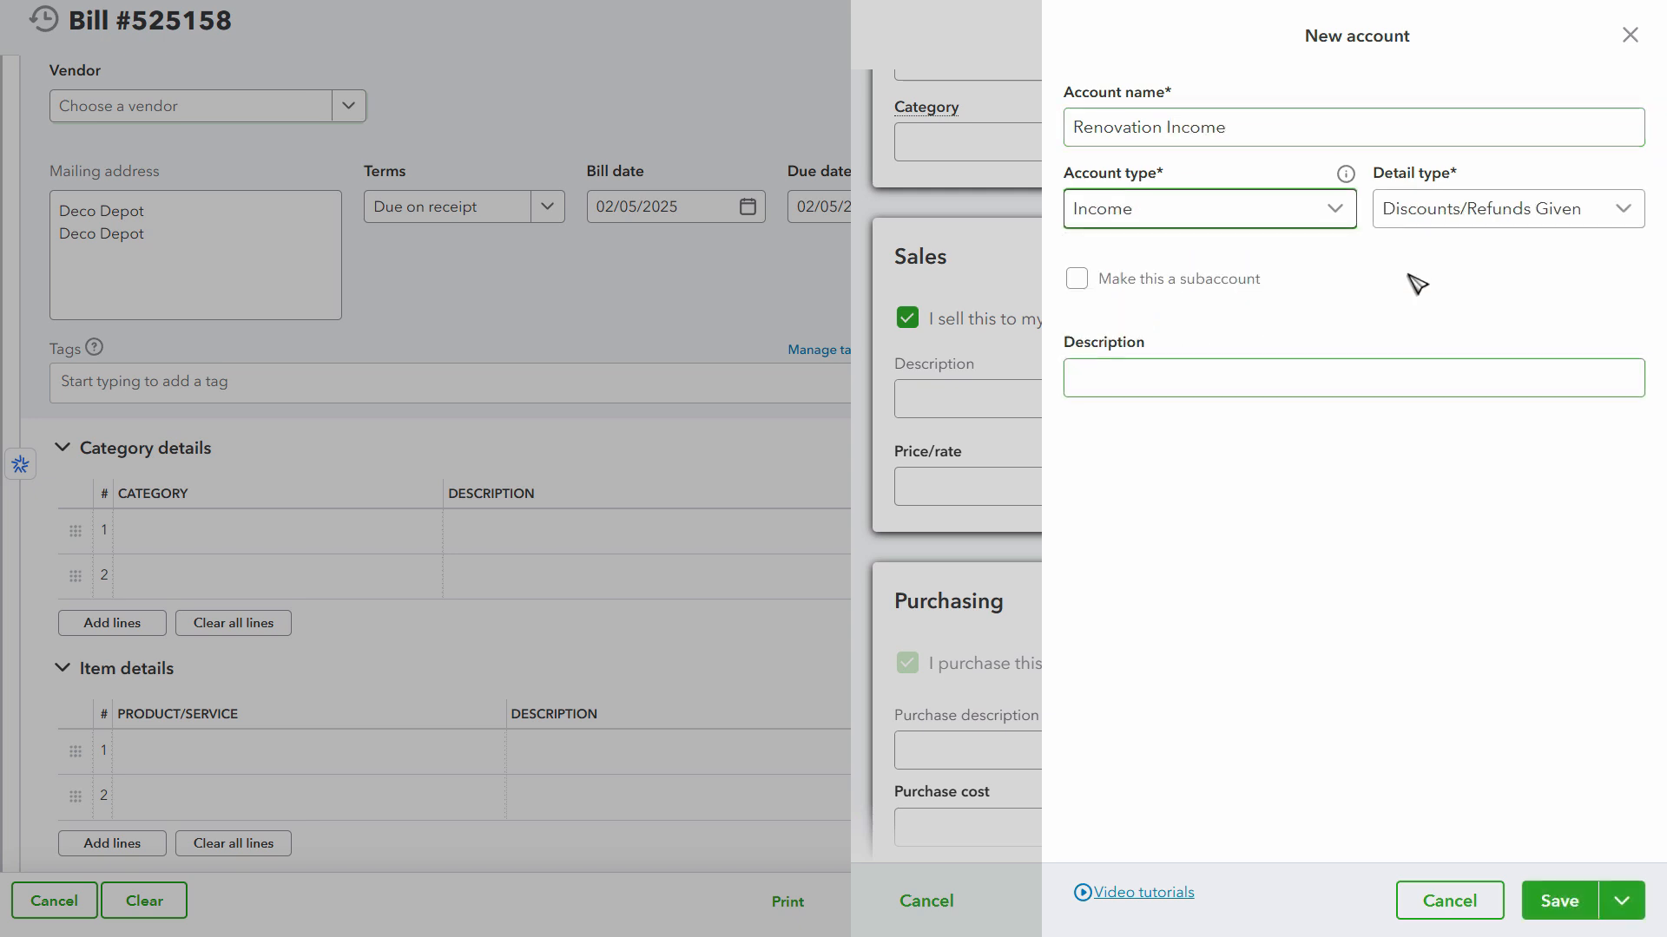
click(1487, 224)
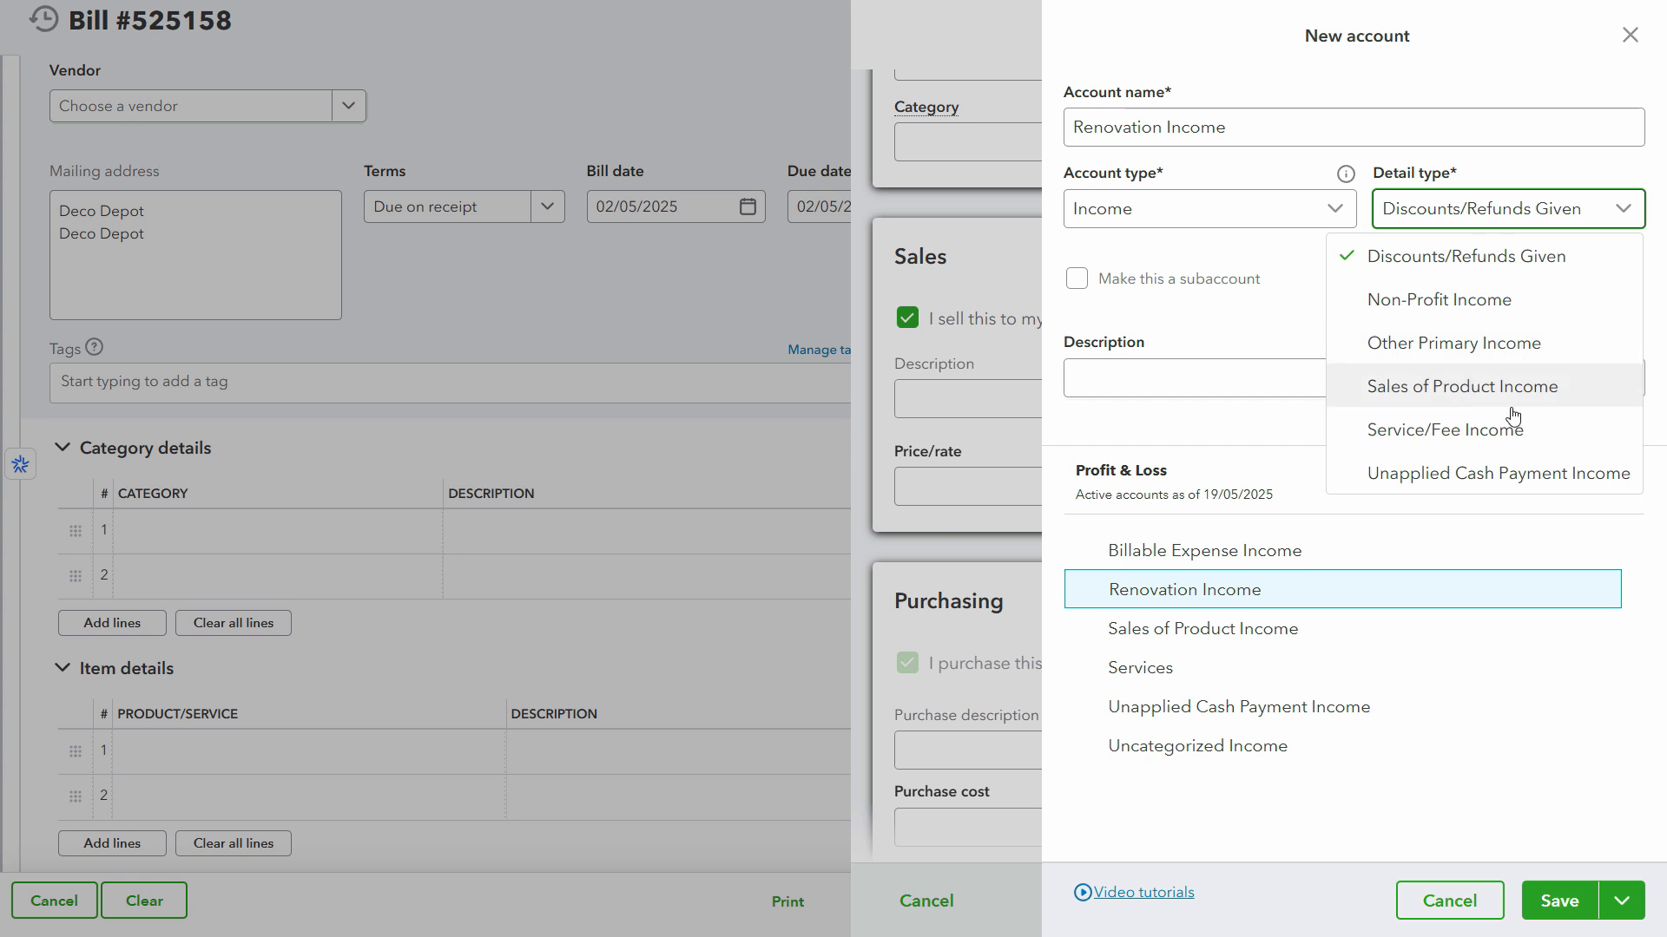
click(1454, 343)
Set the account's description to Renovation Income, and save both the account and the new Materials item.
click(1276, 126)
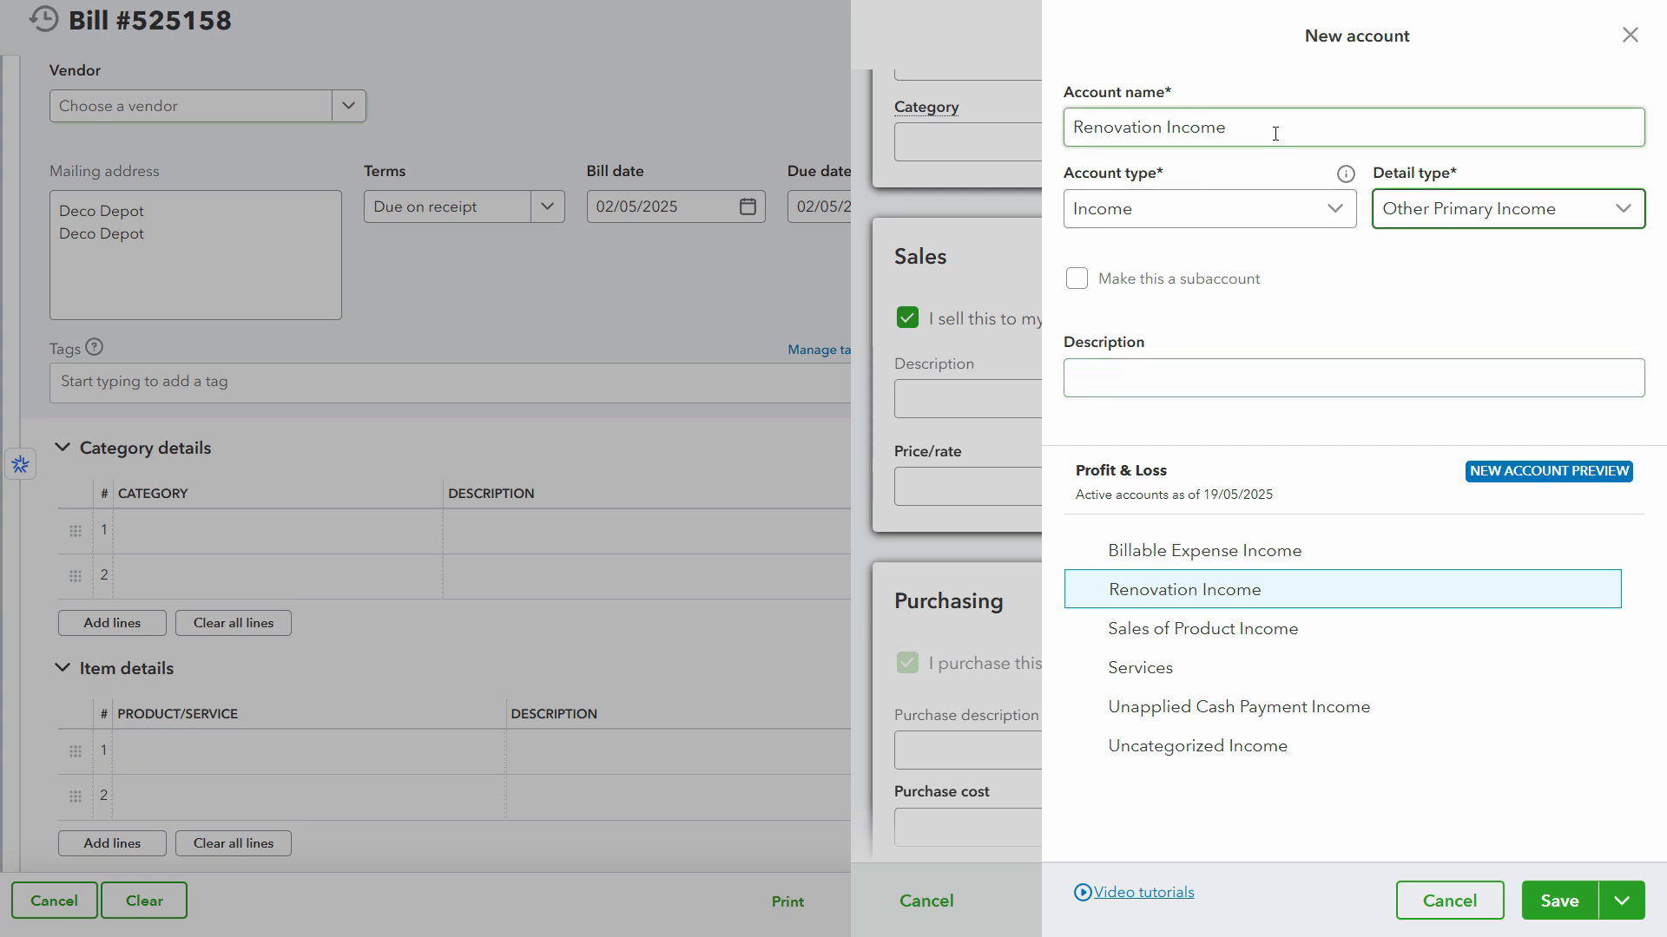
key(ctrl+a)
key(ctrl+c)
click(1176, 380)
key(ctrl+v)
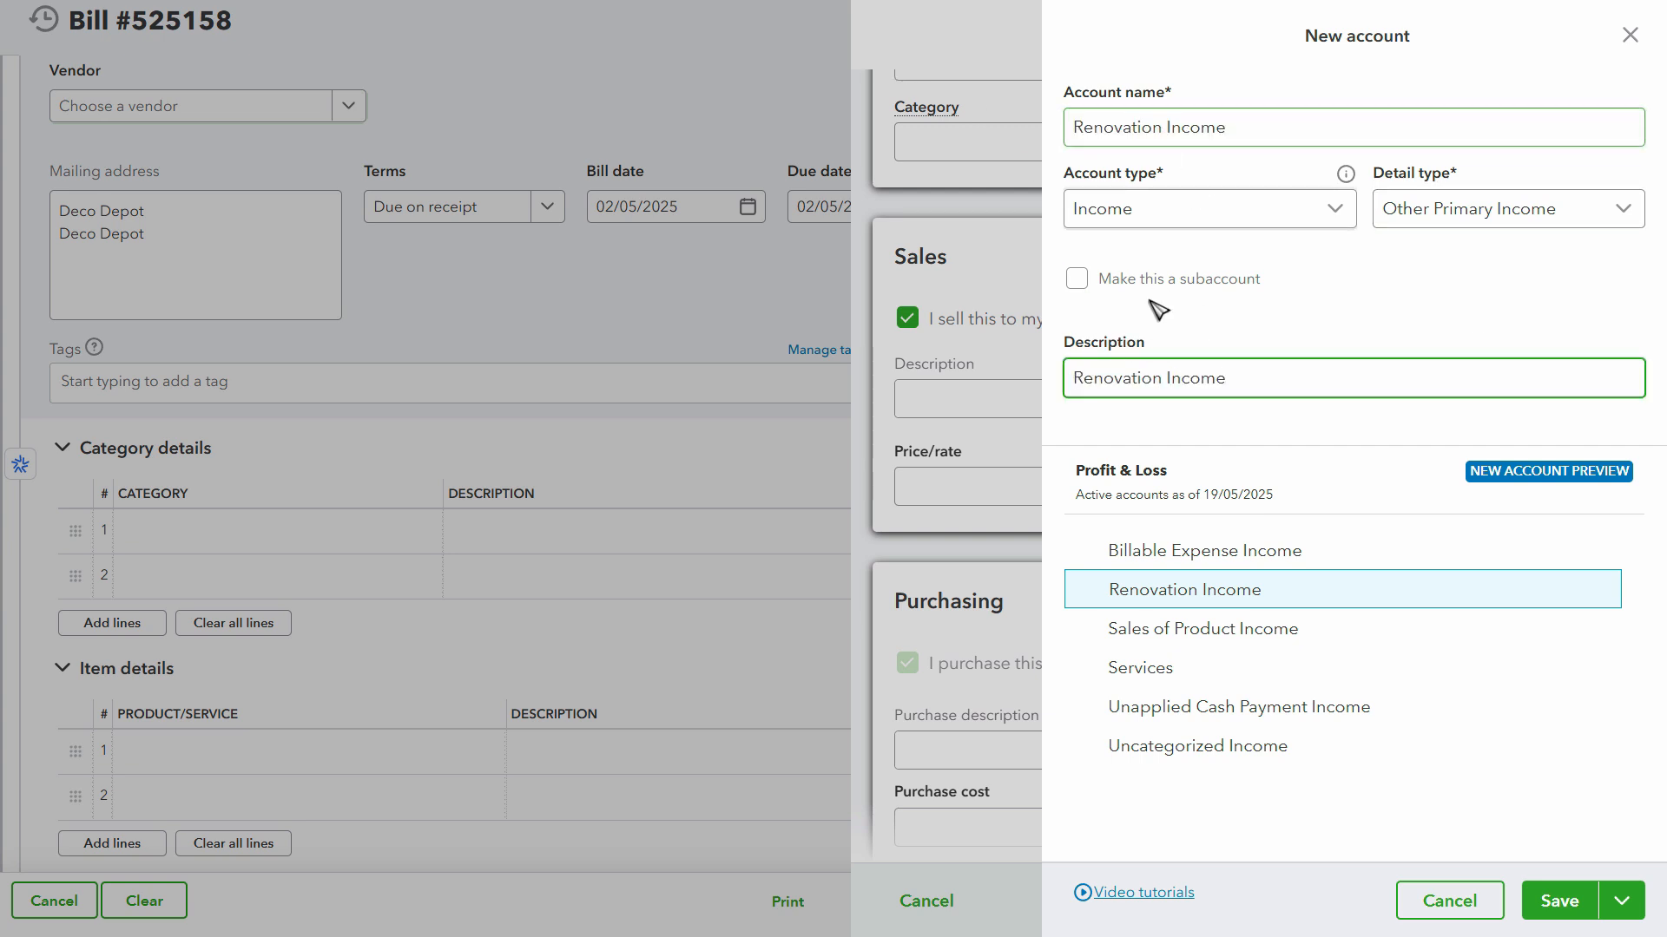
click(1533, 888)
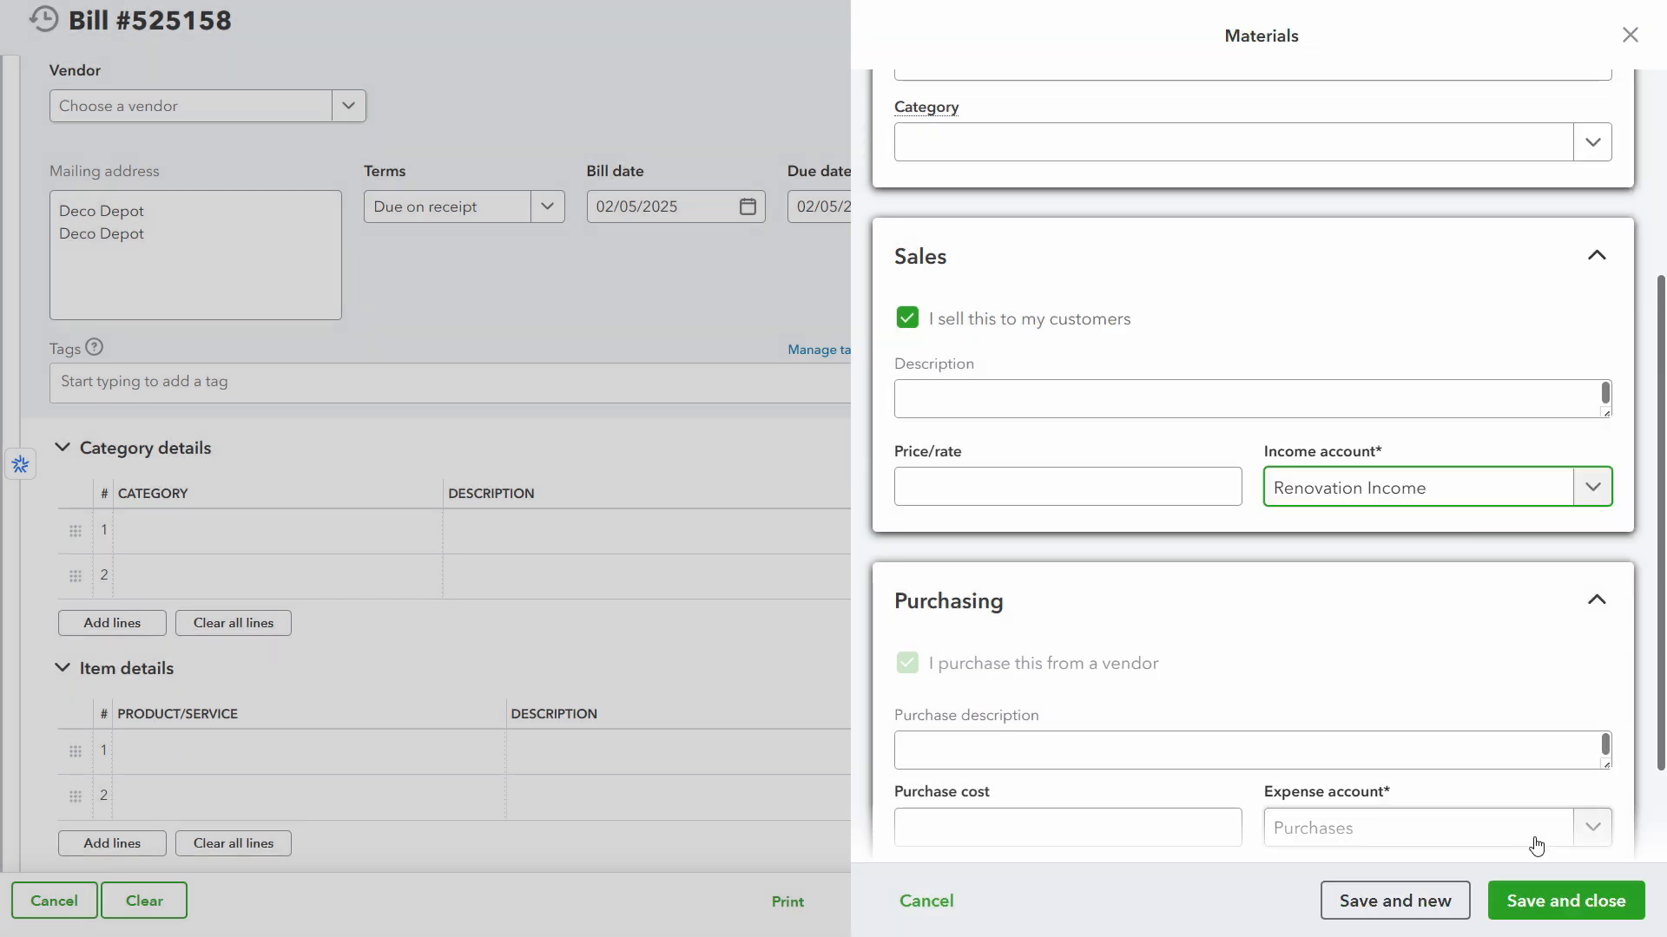
click(1530, 904)
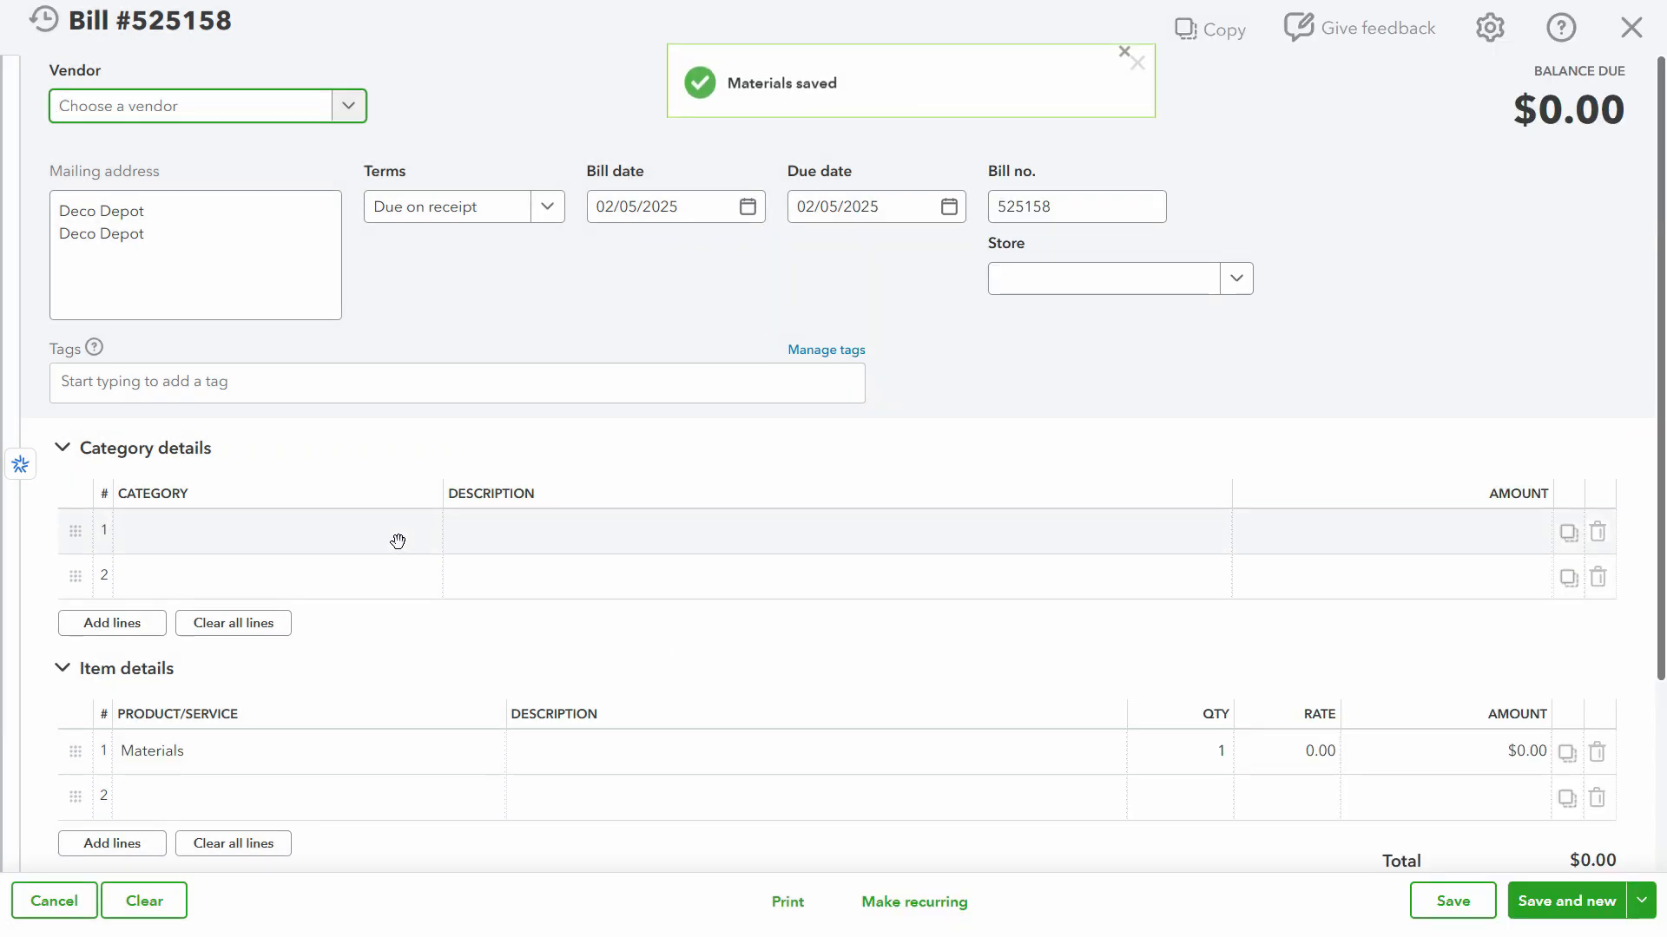
click(376, 537)
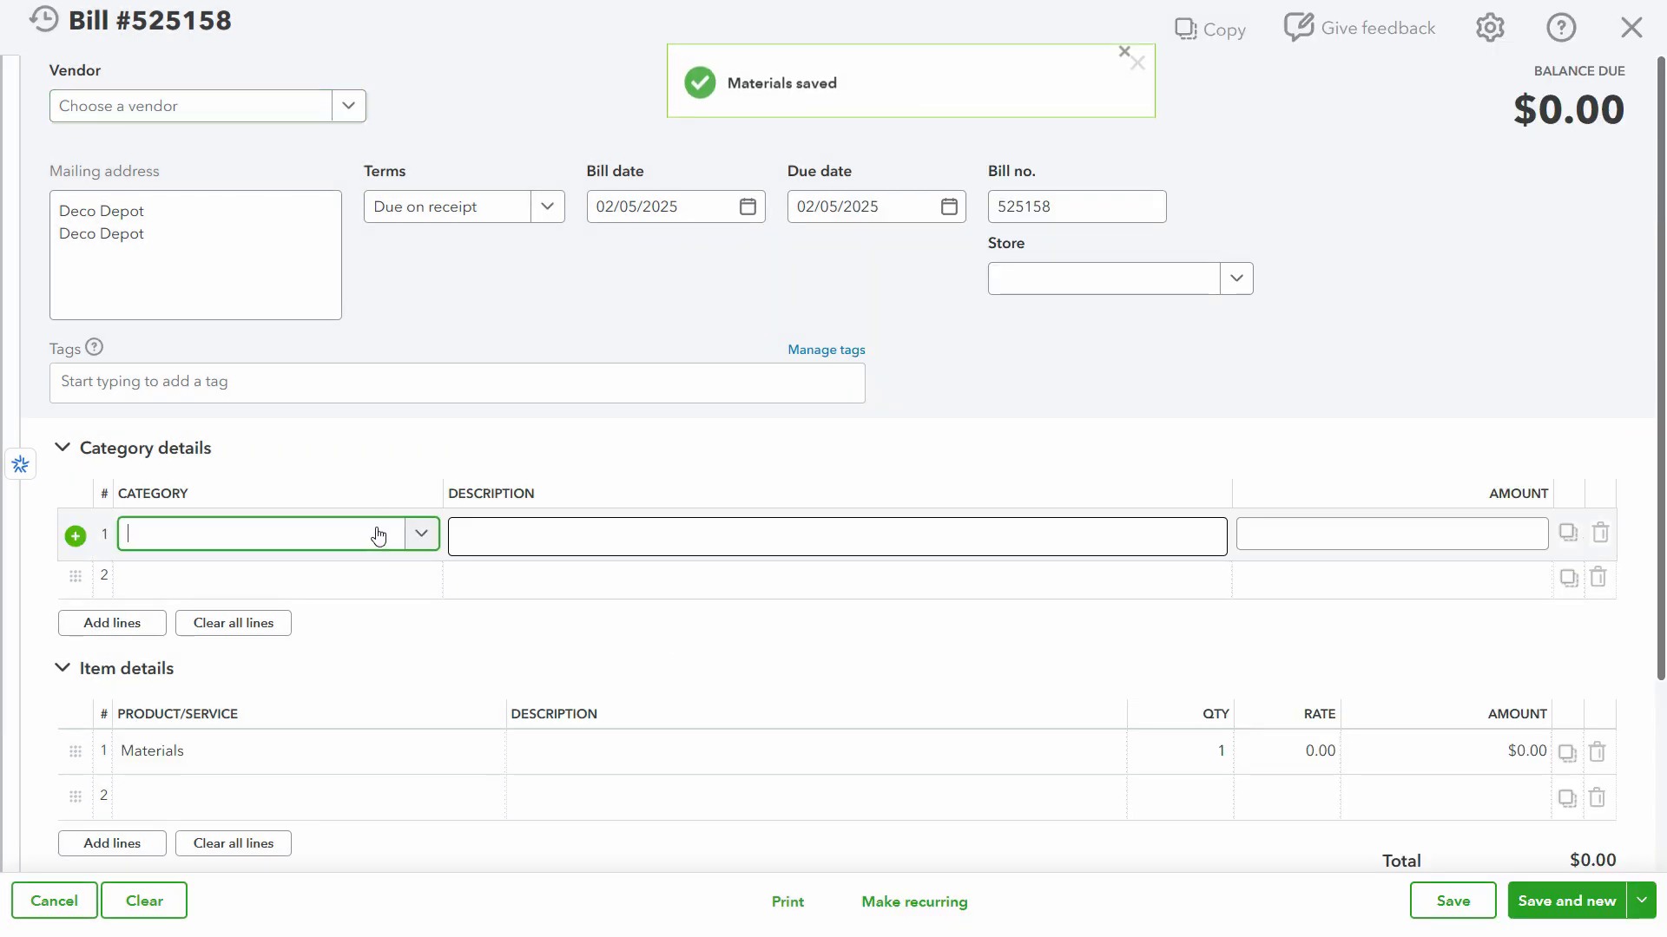
text(M<at)
key(BackSpace)
key(BackSpace)
key(BackSpace)
key(BackSpace)
text(a)
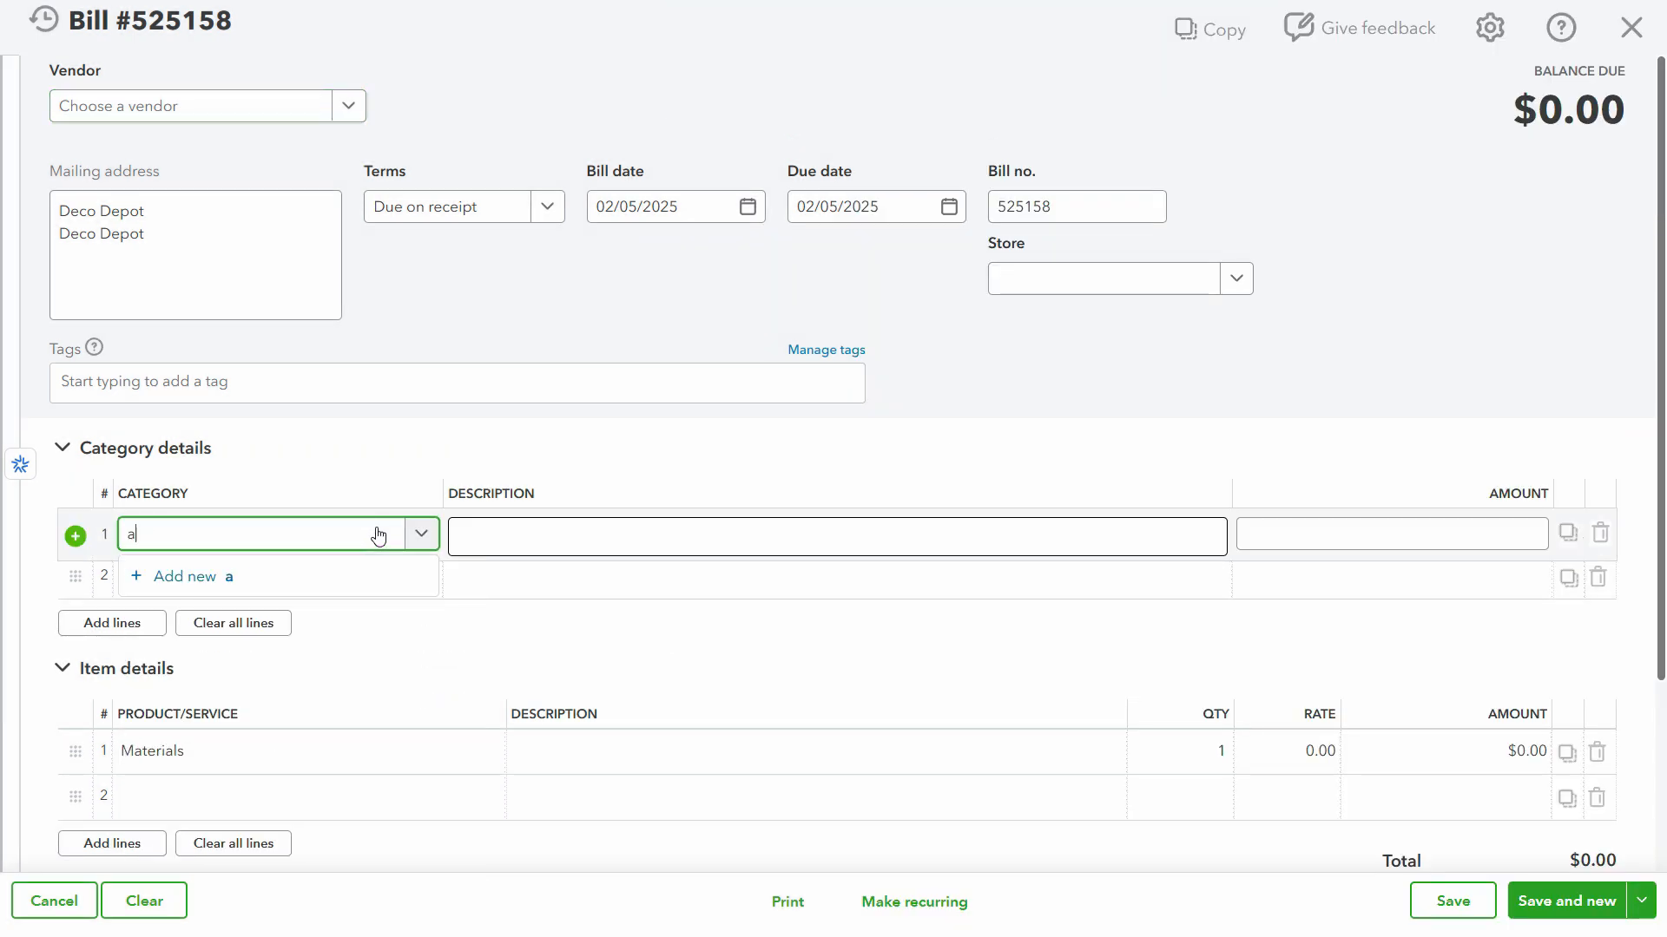
text(Ma)
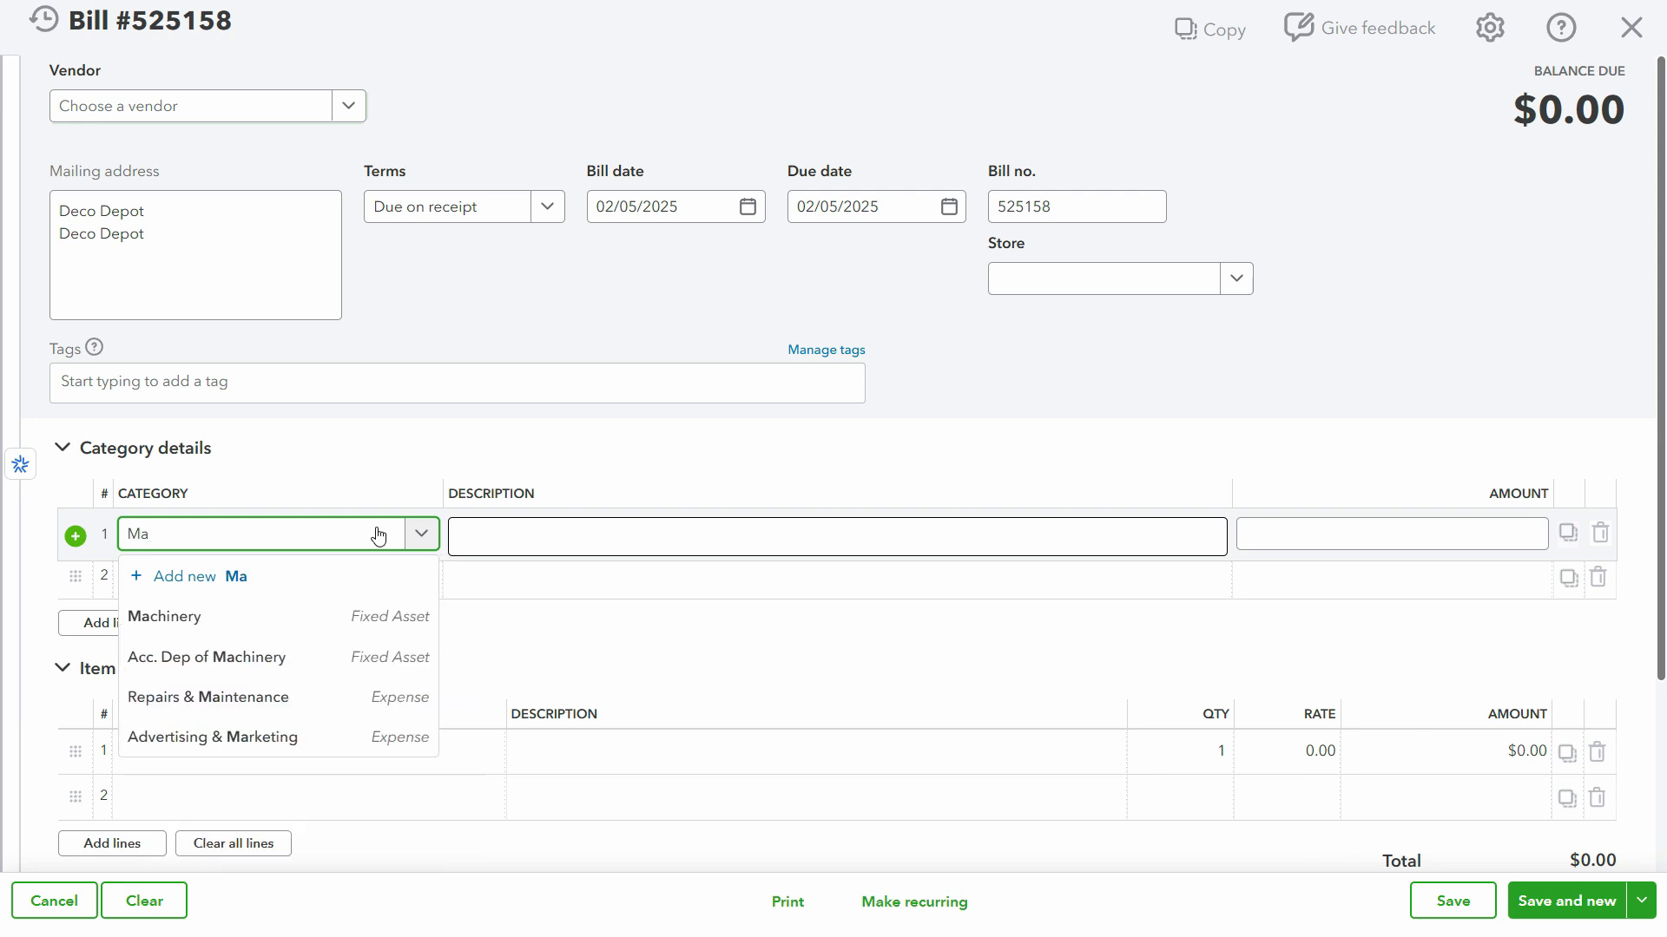
key(BackSpace)
key(BackSpace)
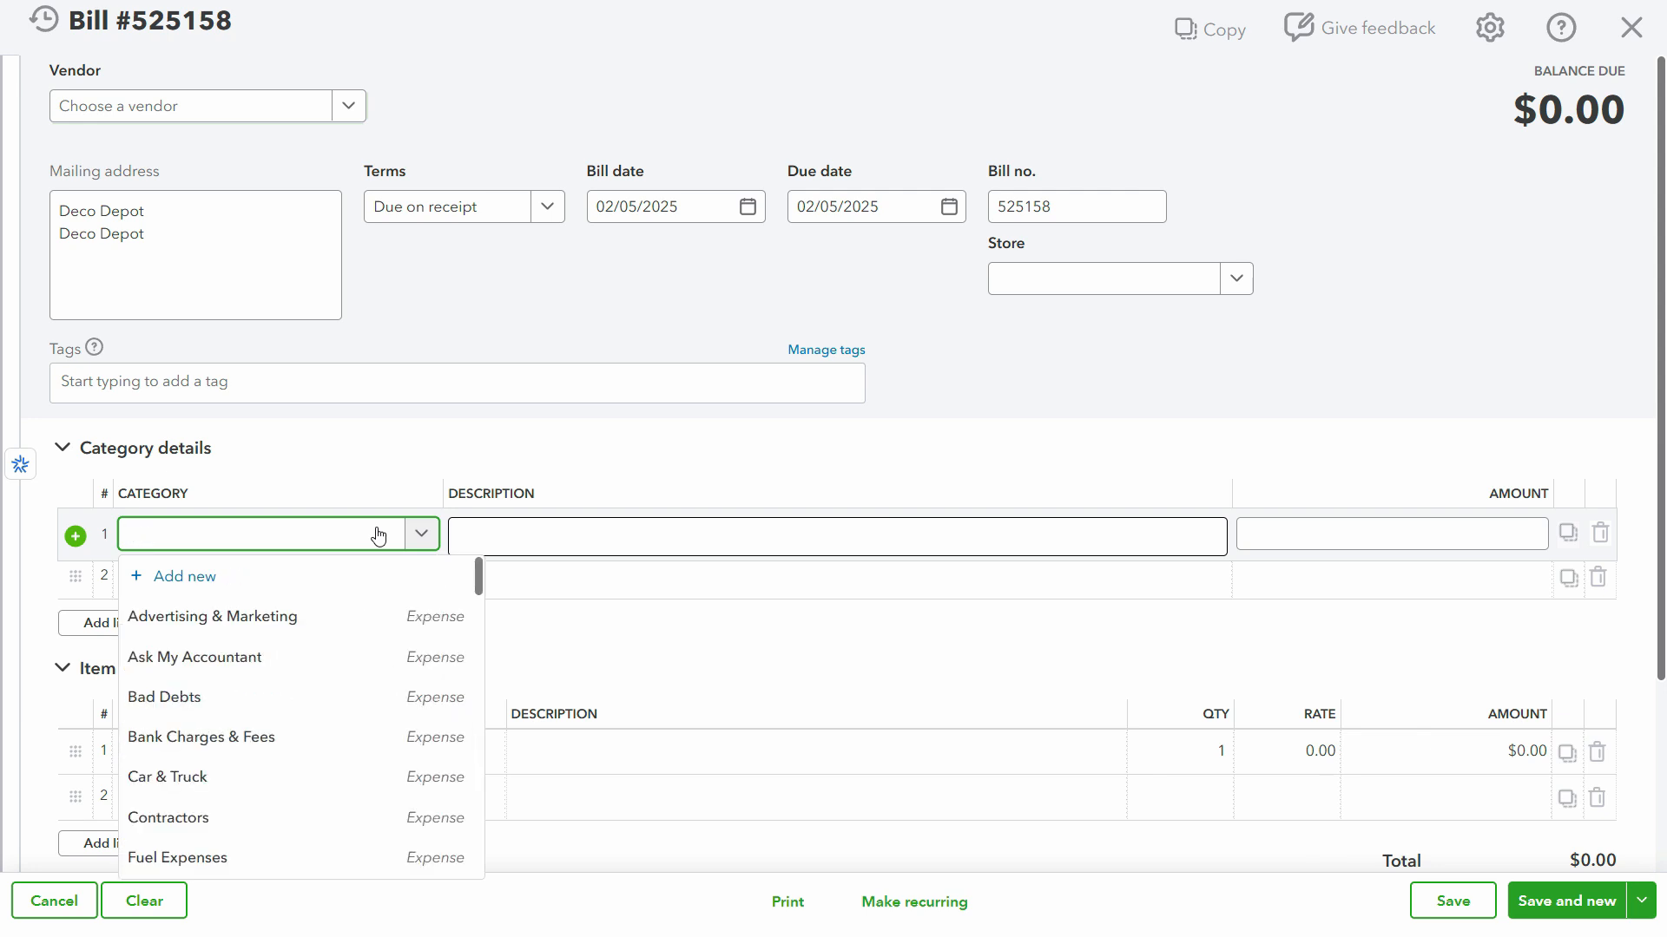
click(57, 455)
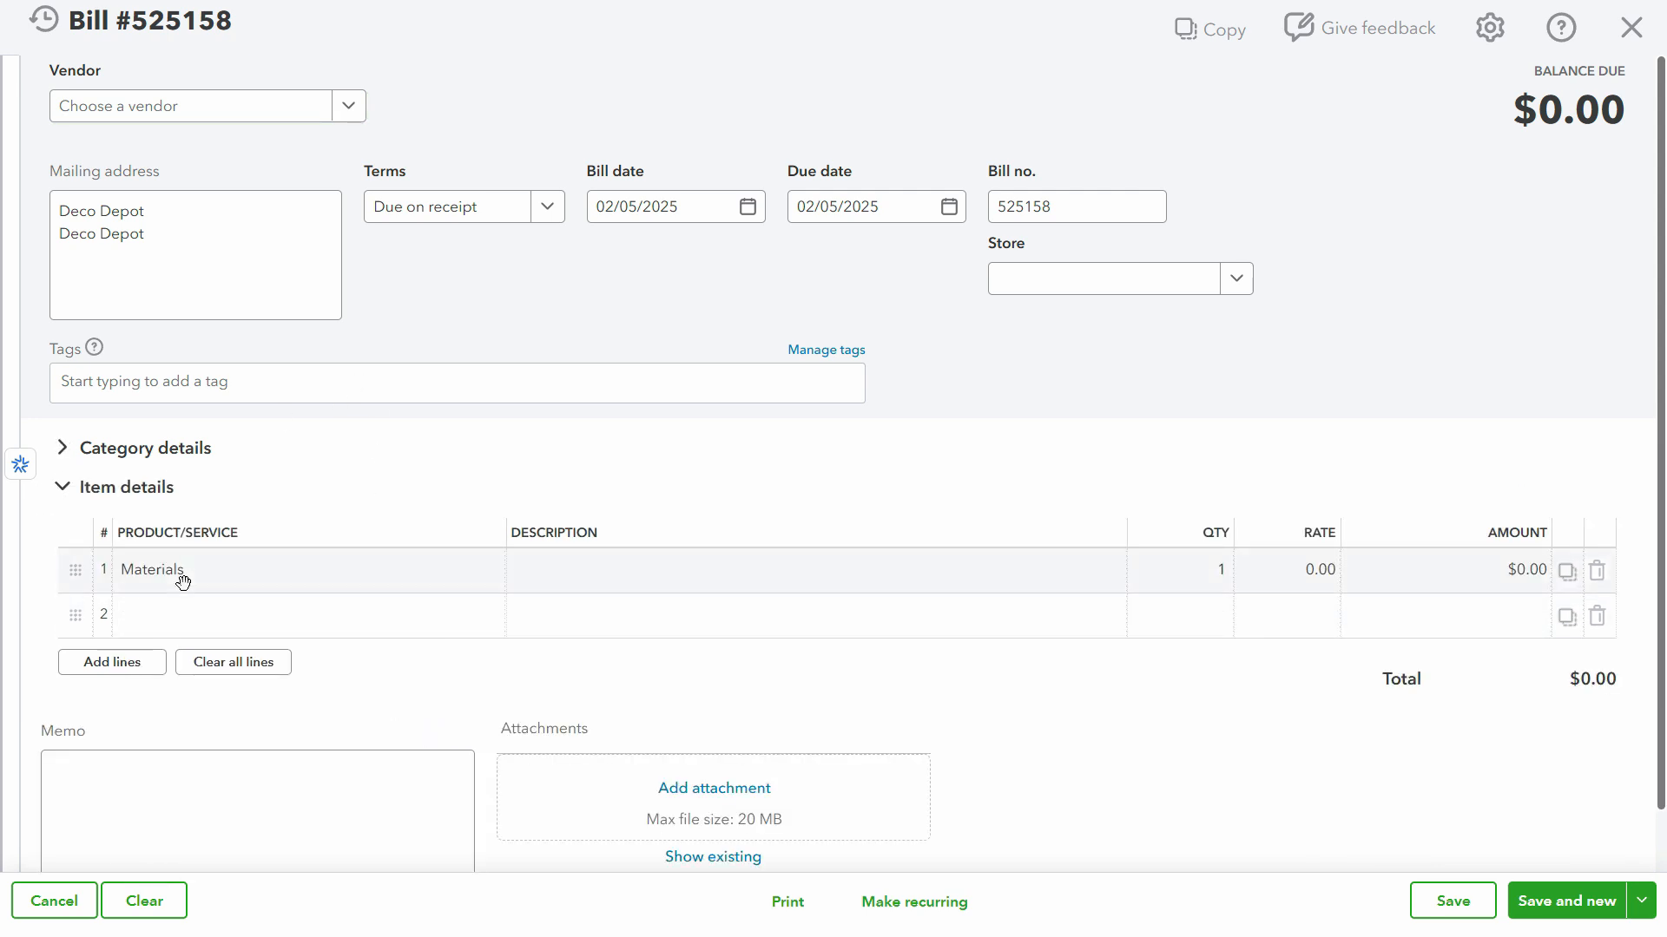
Reselect Materials as the product on item line 1 of the bill, and enter Materials as its description.
click(308, 588)
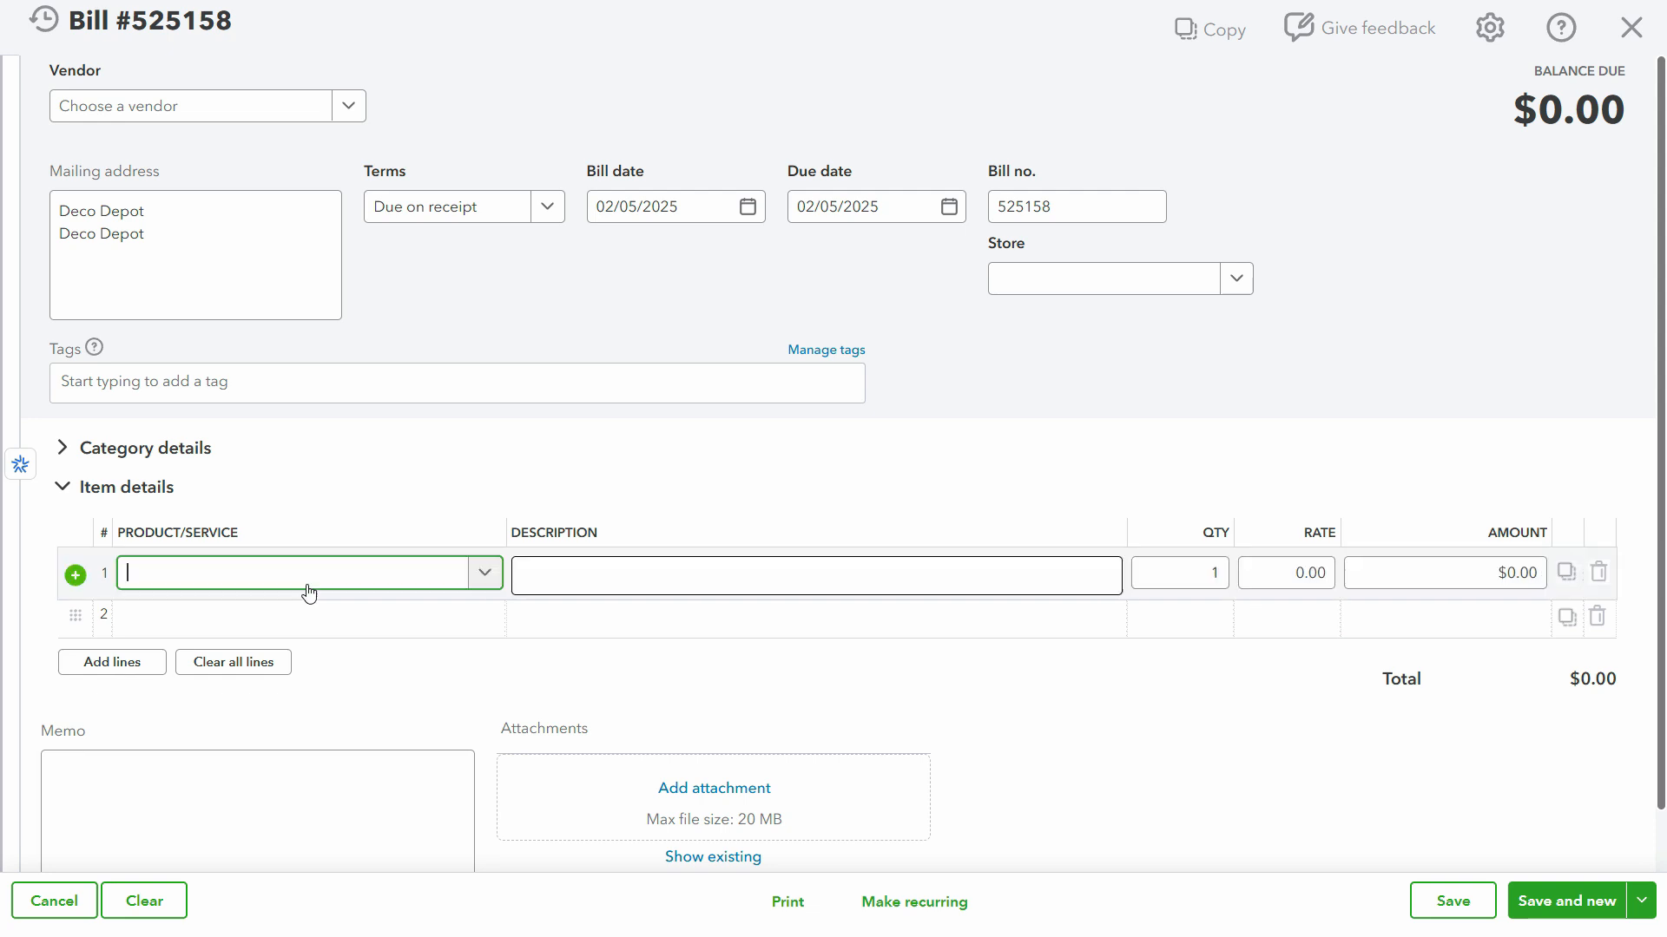
click(485, 579)
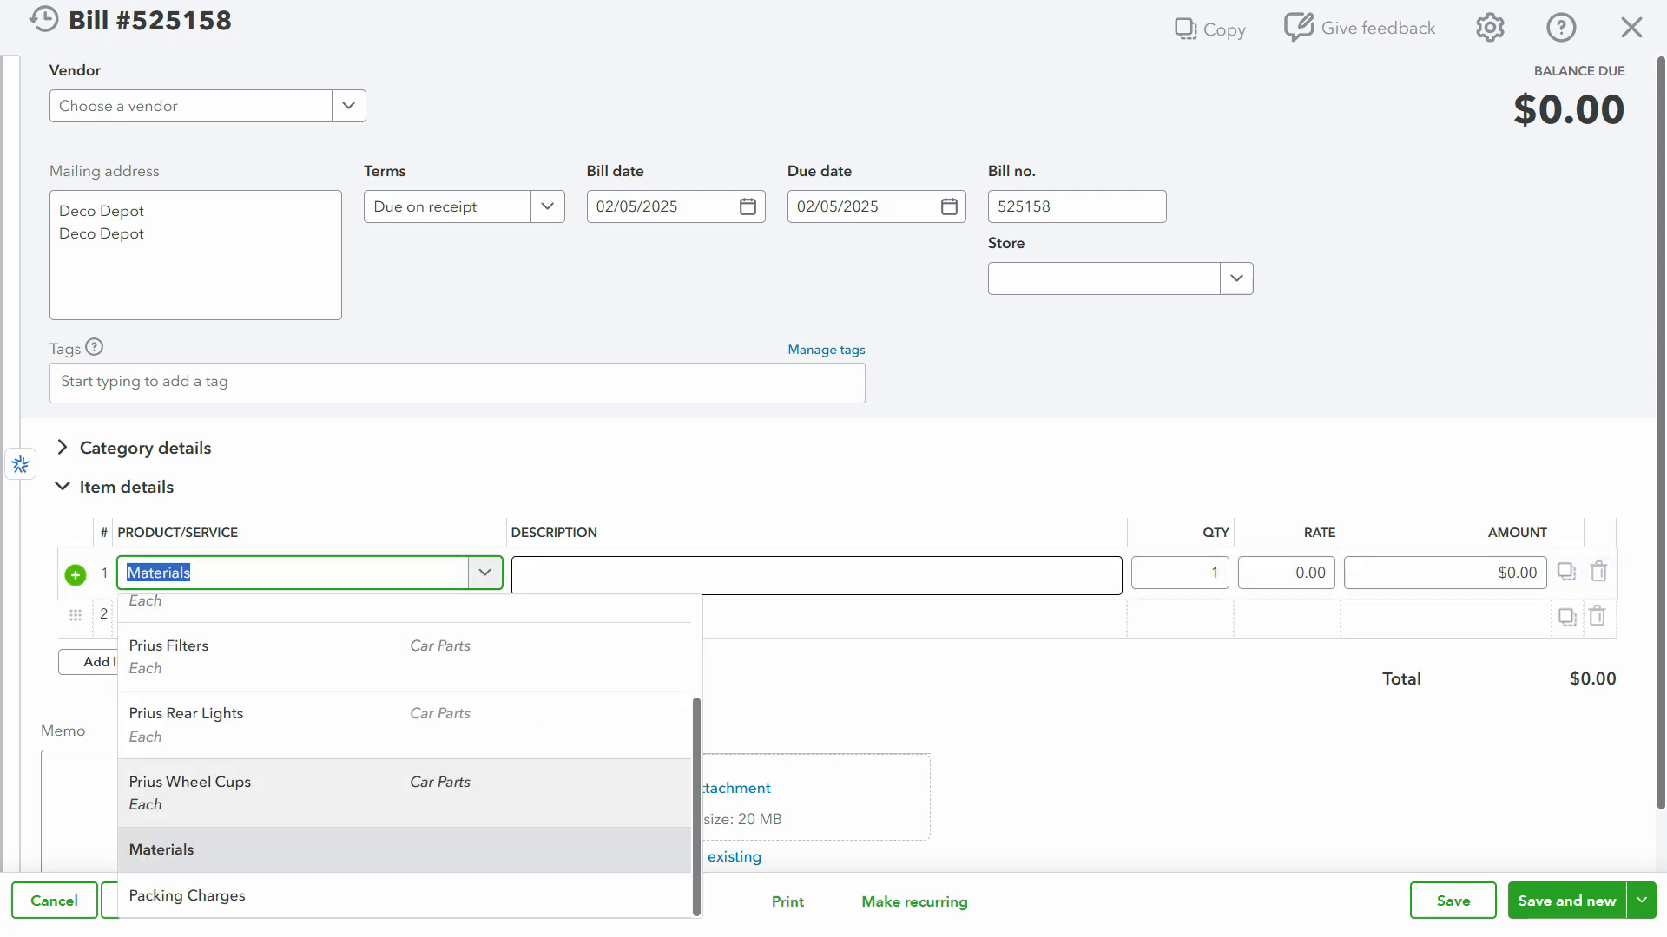
click(234, 855)
click(621, 585)
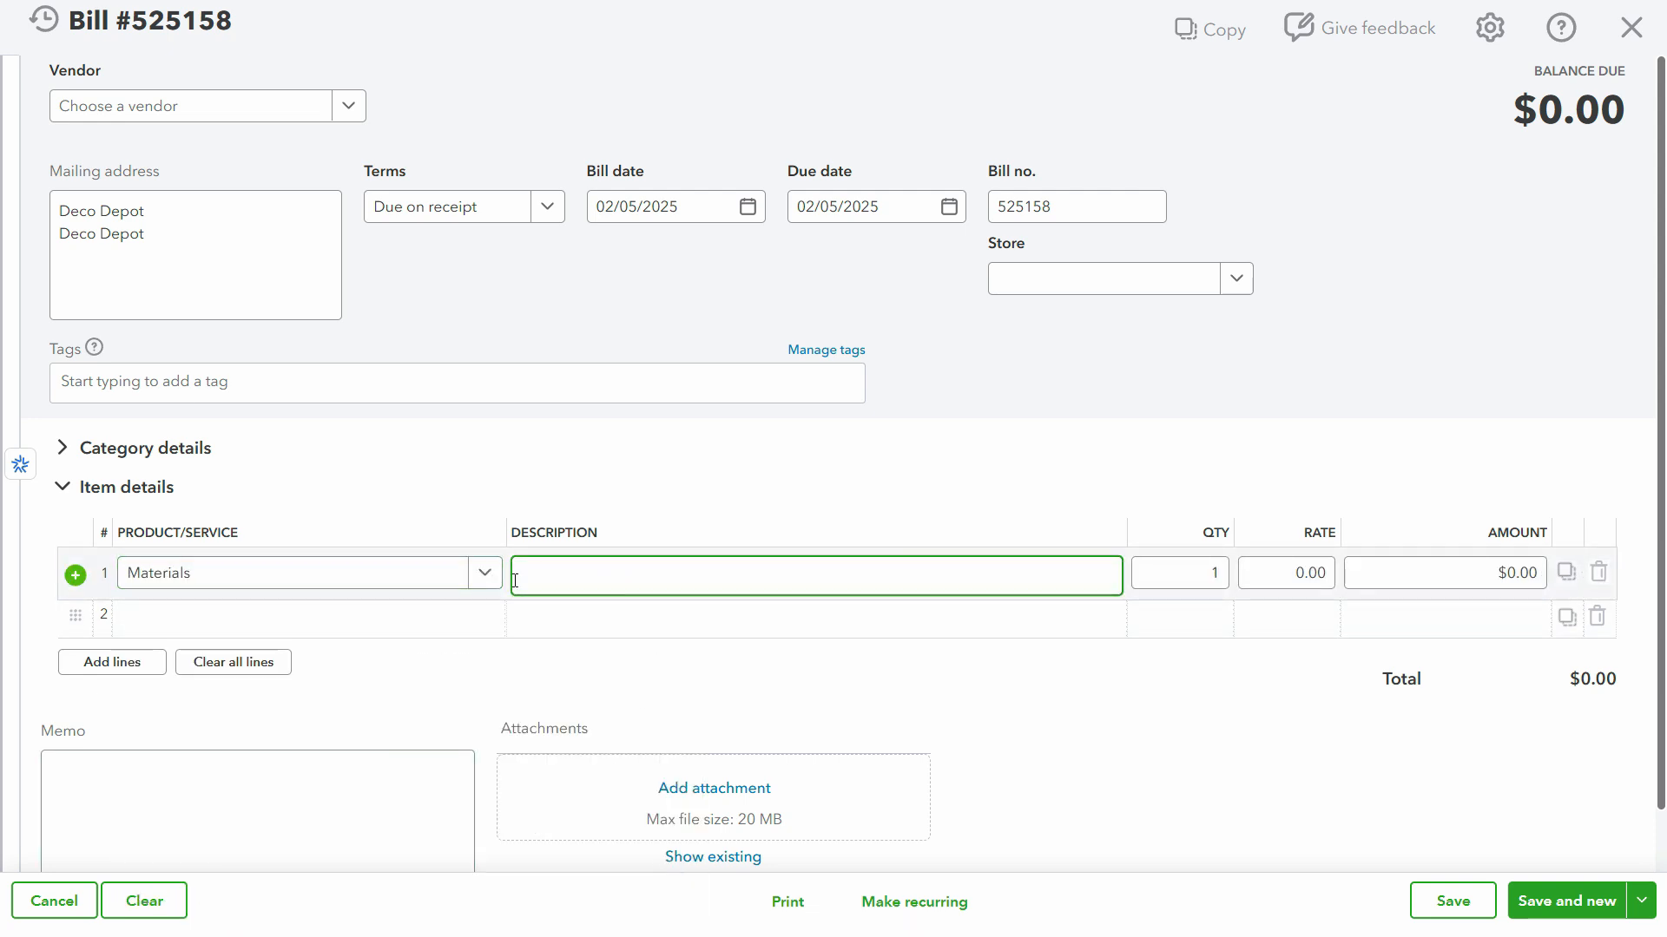
click(279, 577)
click(595, 584)
key(ctrl+v)
Check the Materials amount in the assignment PDF, and set item line 1 to quantity 1 and amount 200.
click(1157, 582)
key(alt+Tab)
scroll(1111, 643, down, 3)
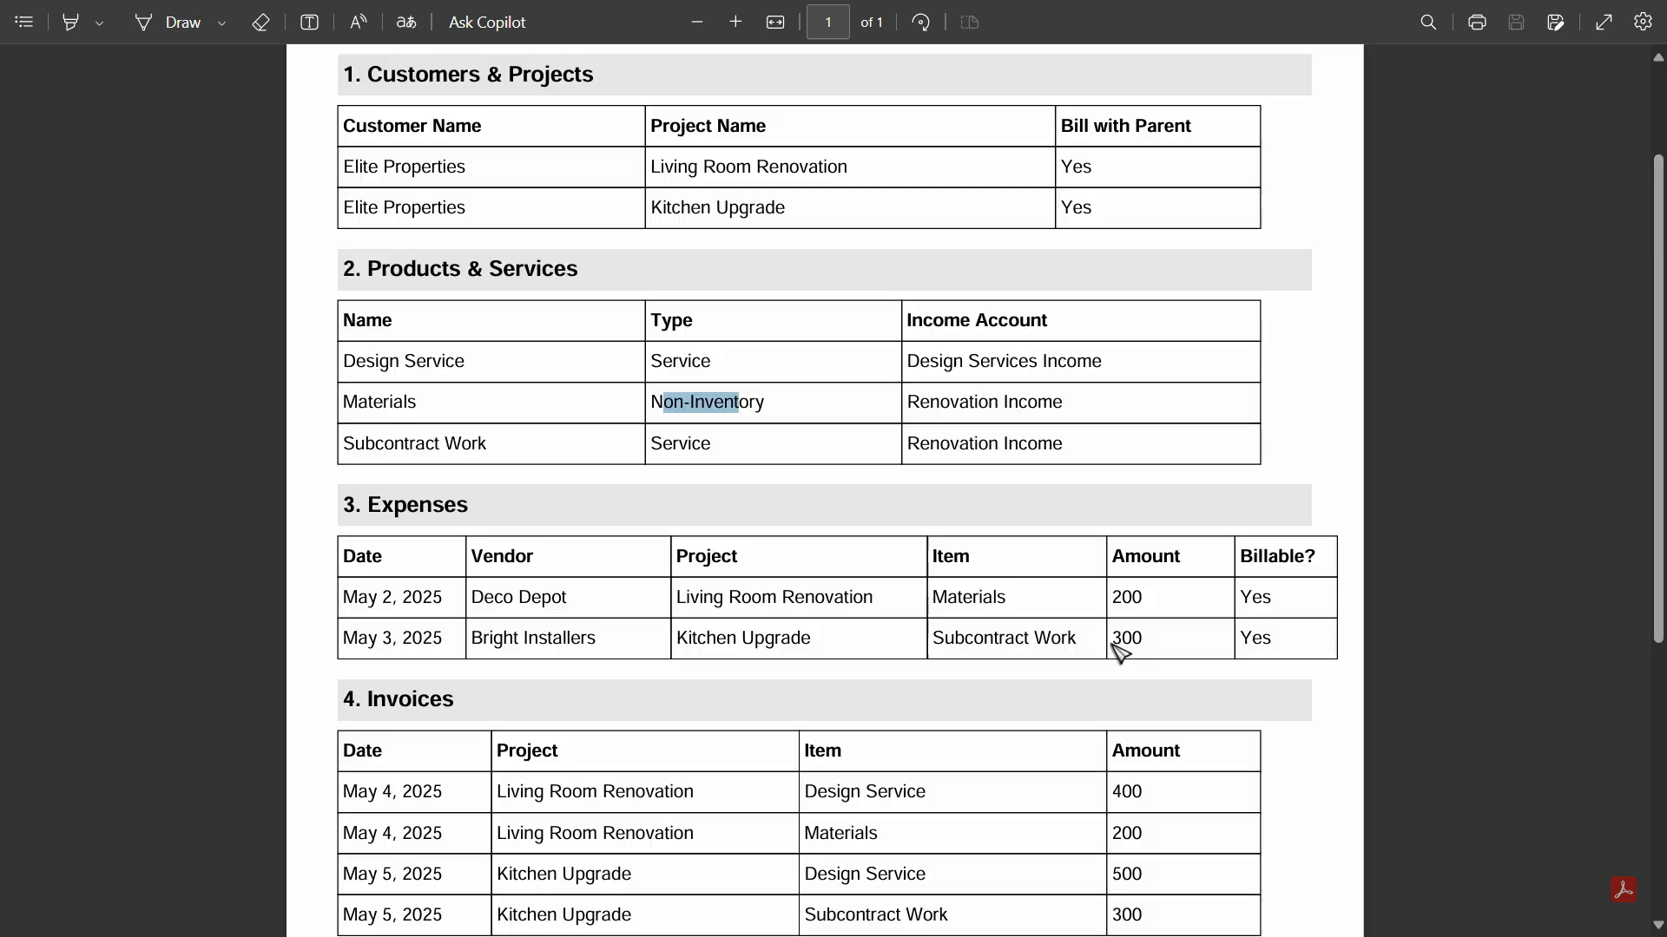
key(alt+Tab)
text(1)
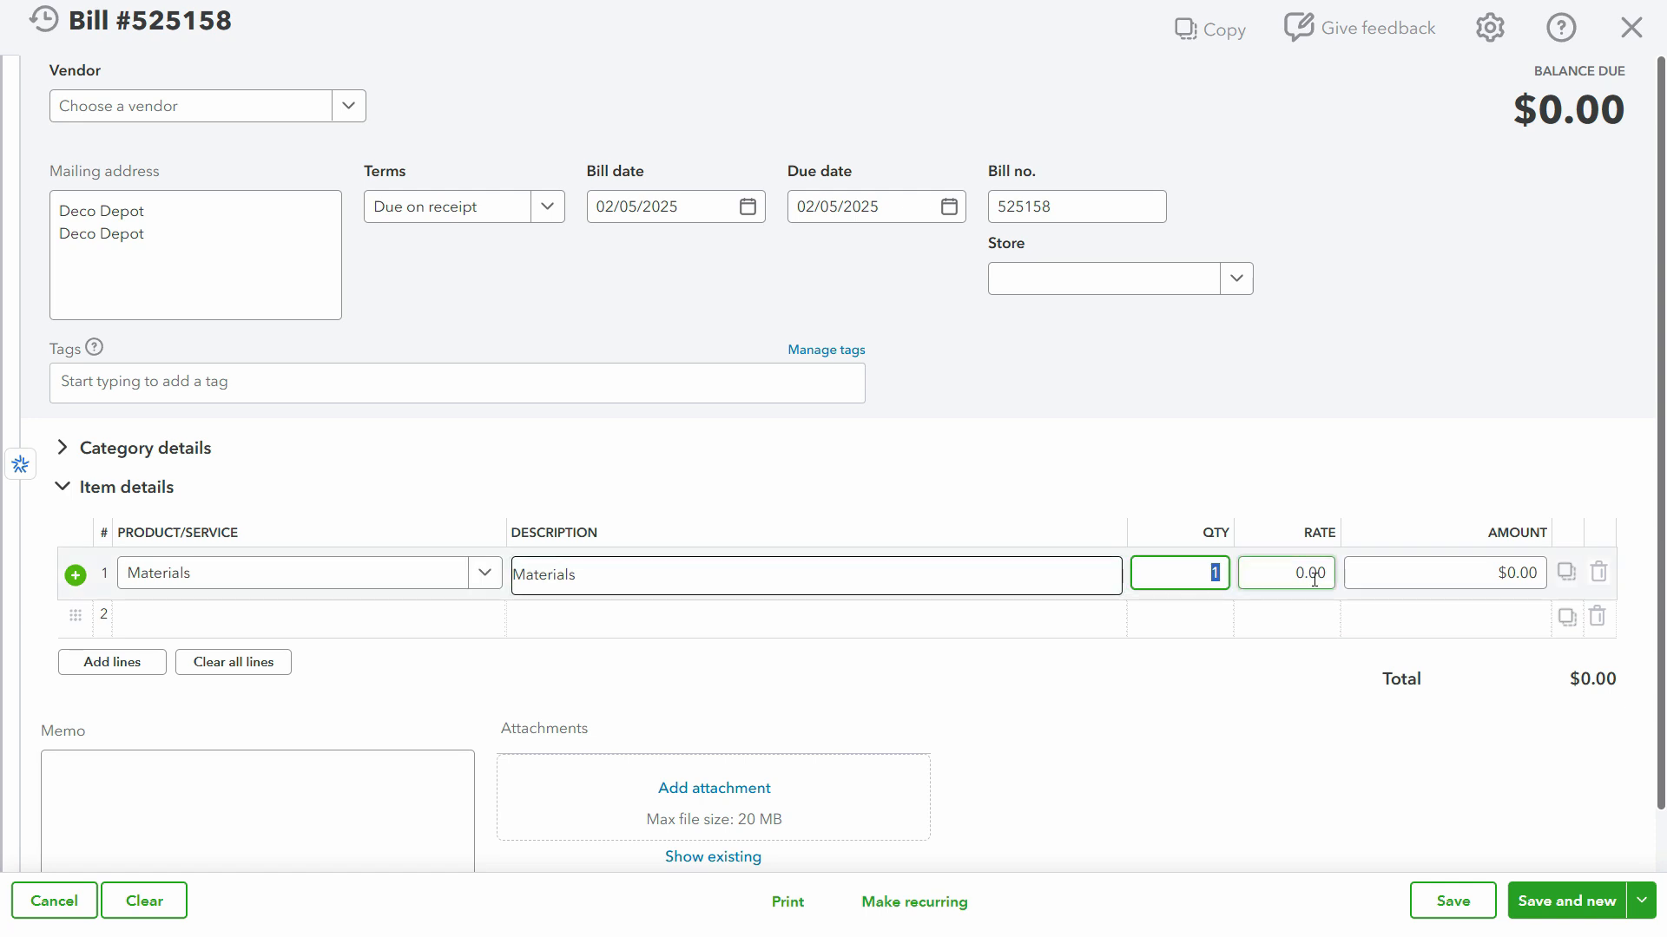
click(1451, 576)
double_click(1510, 573)
text(200)
scroll(1607, 476, down, 1)
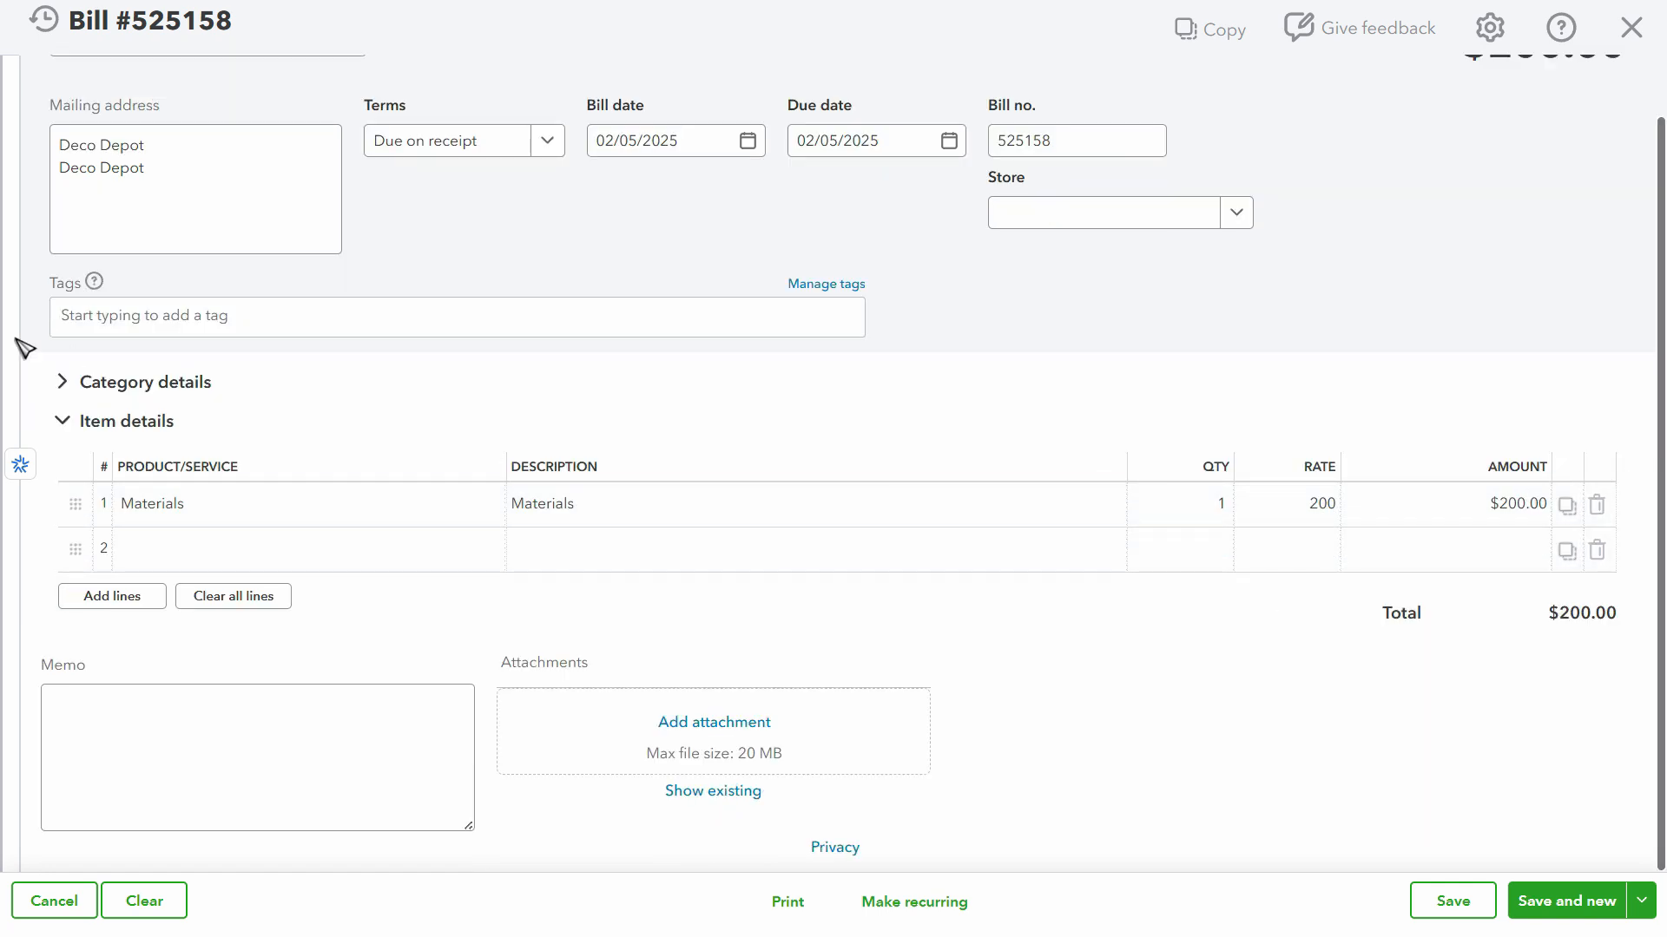
click(235, 171)
scroll(236, 208, up, 1)
click(260, 114)
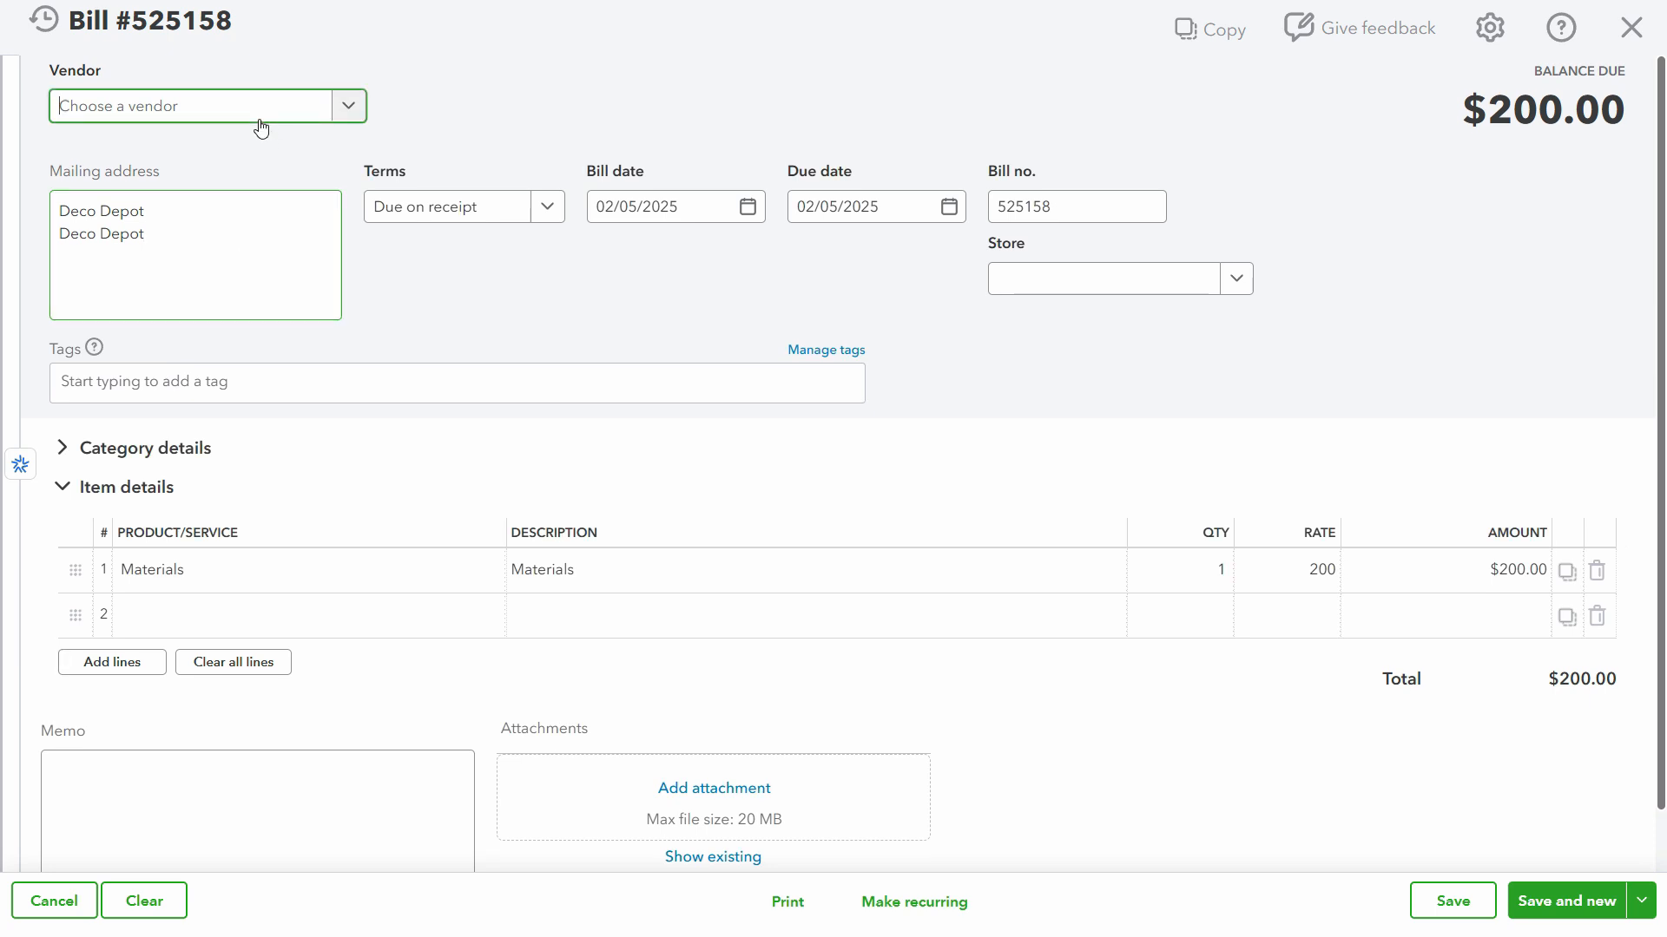
click(128, 161)
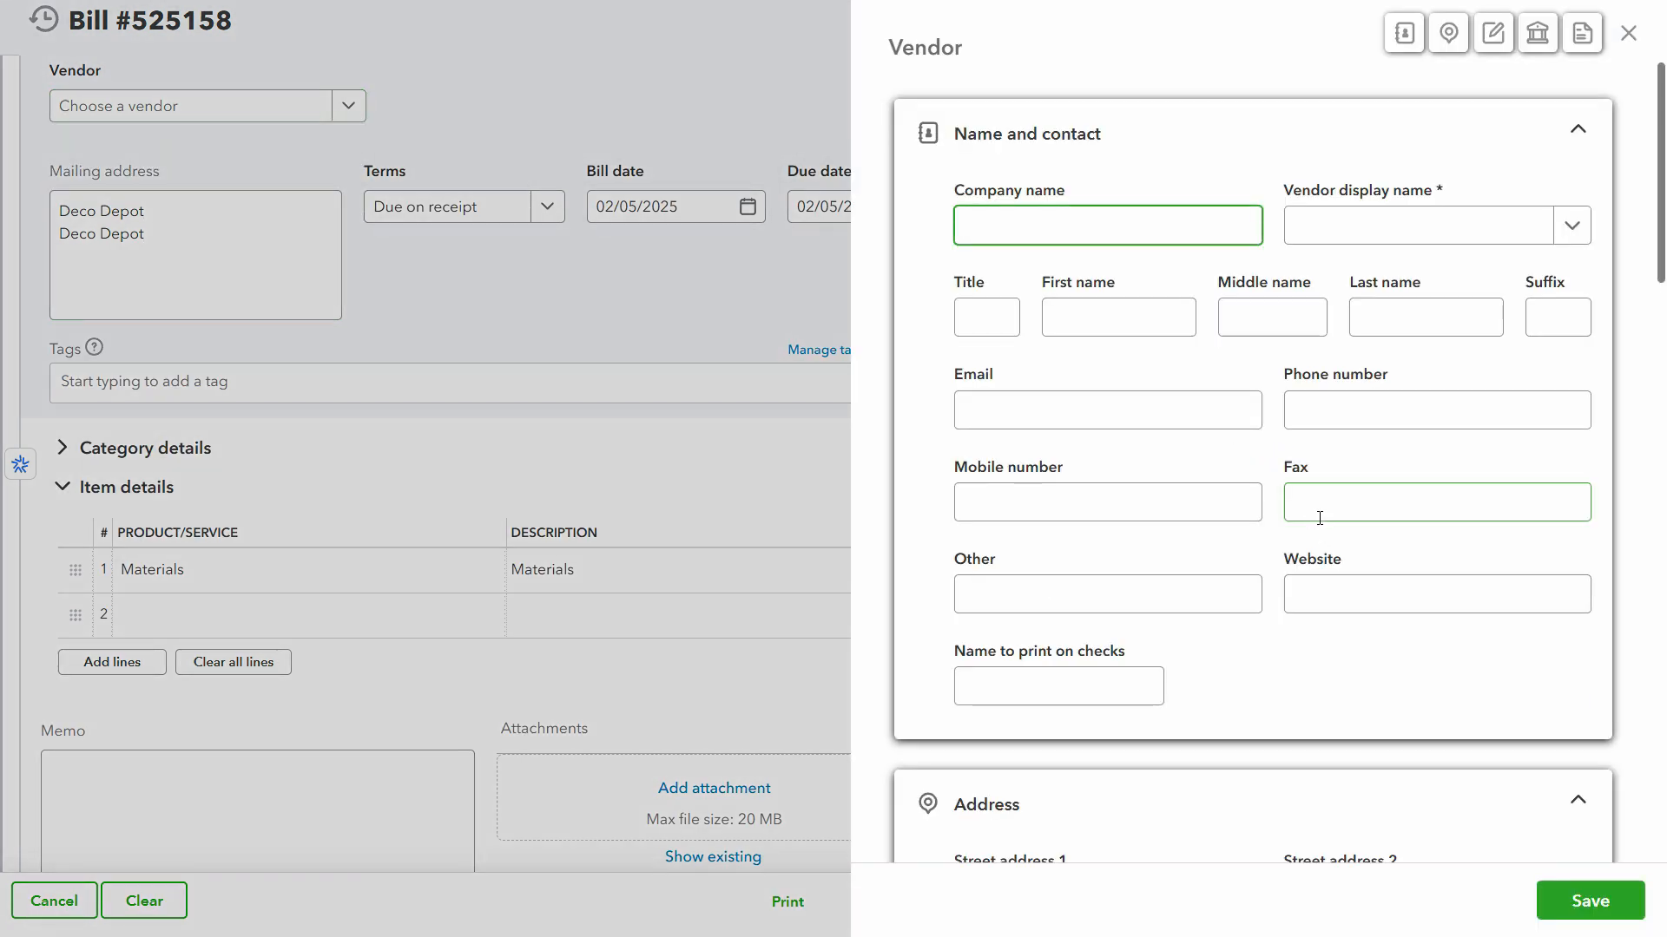
drag(1658, 256, 1660, 832)
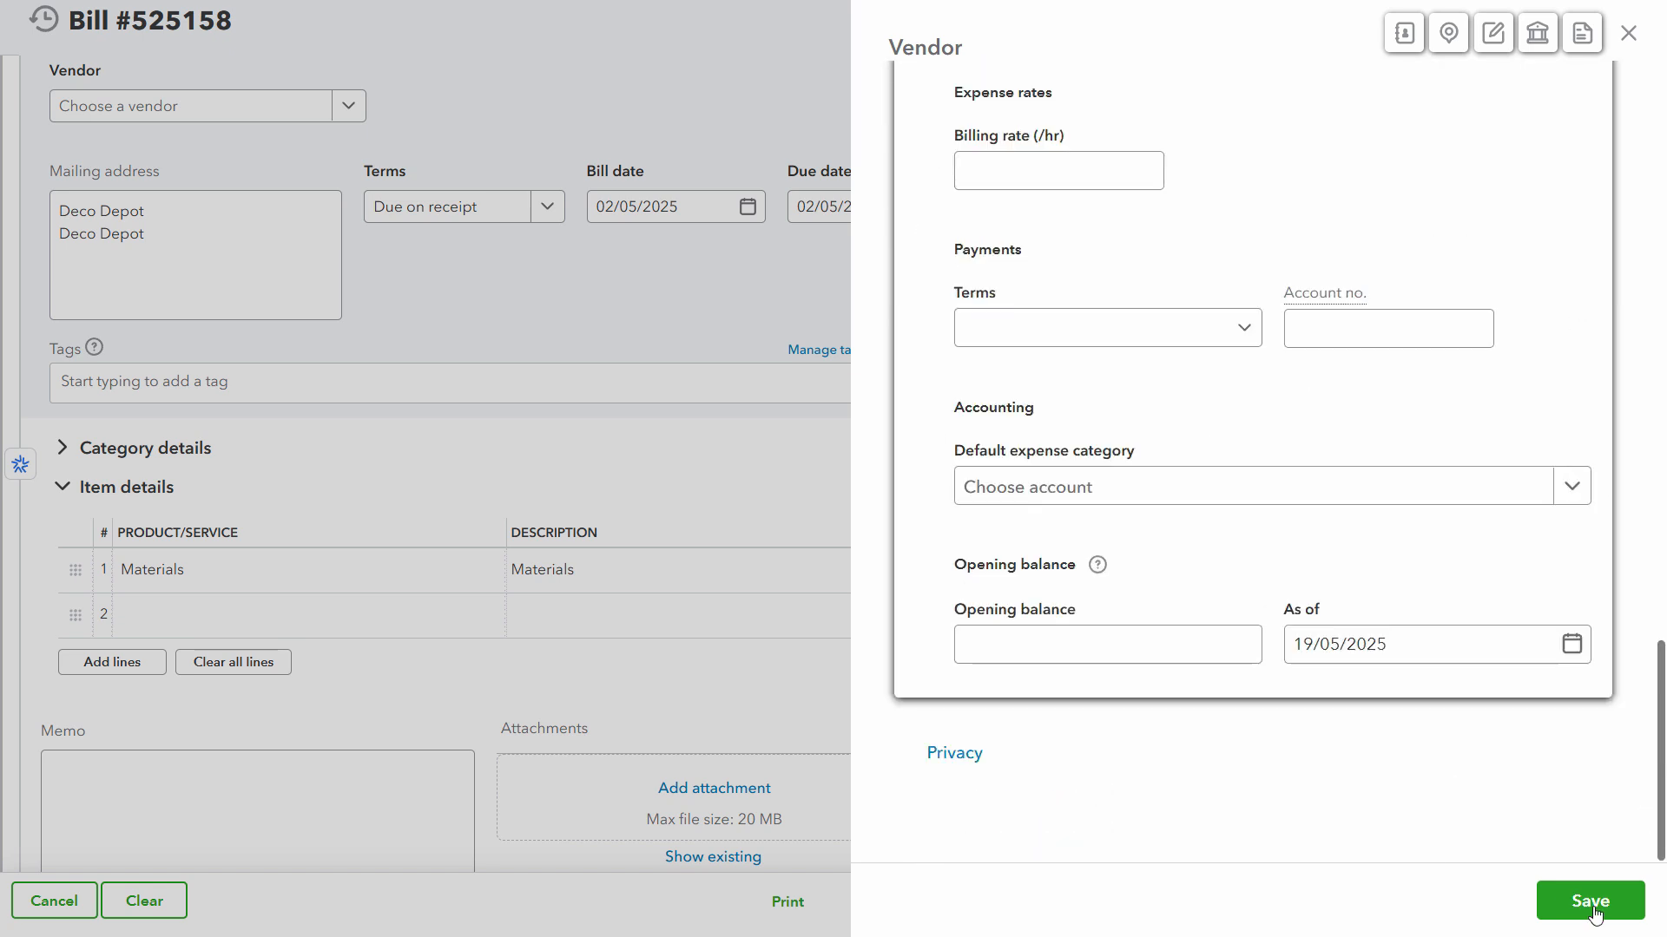
click(593, 365)
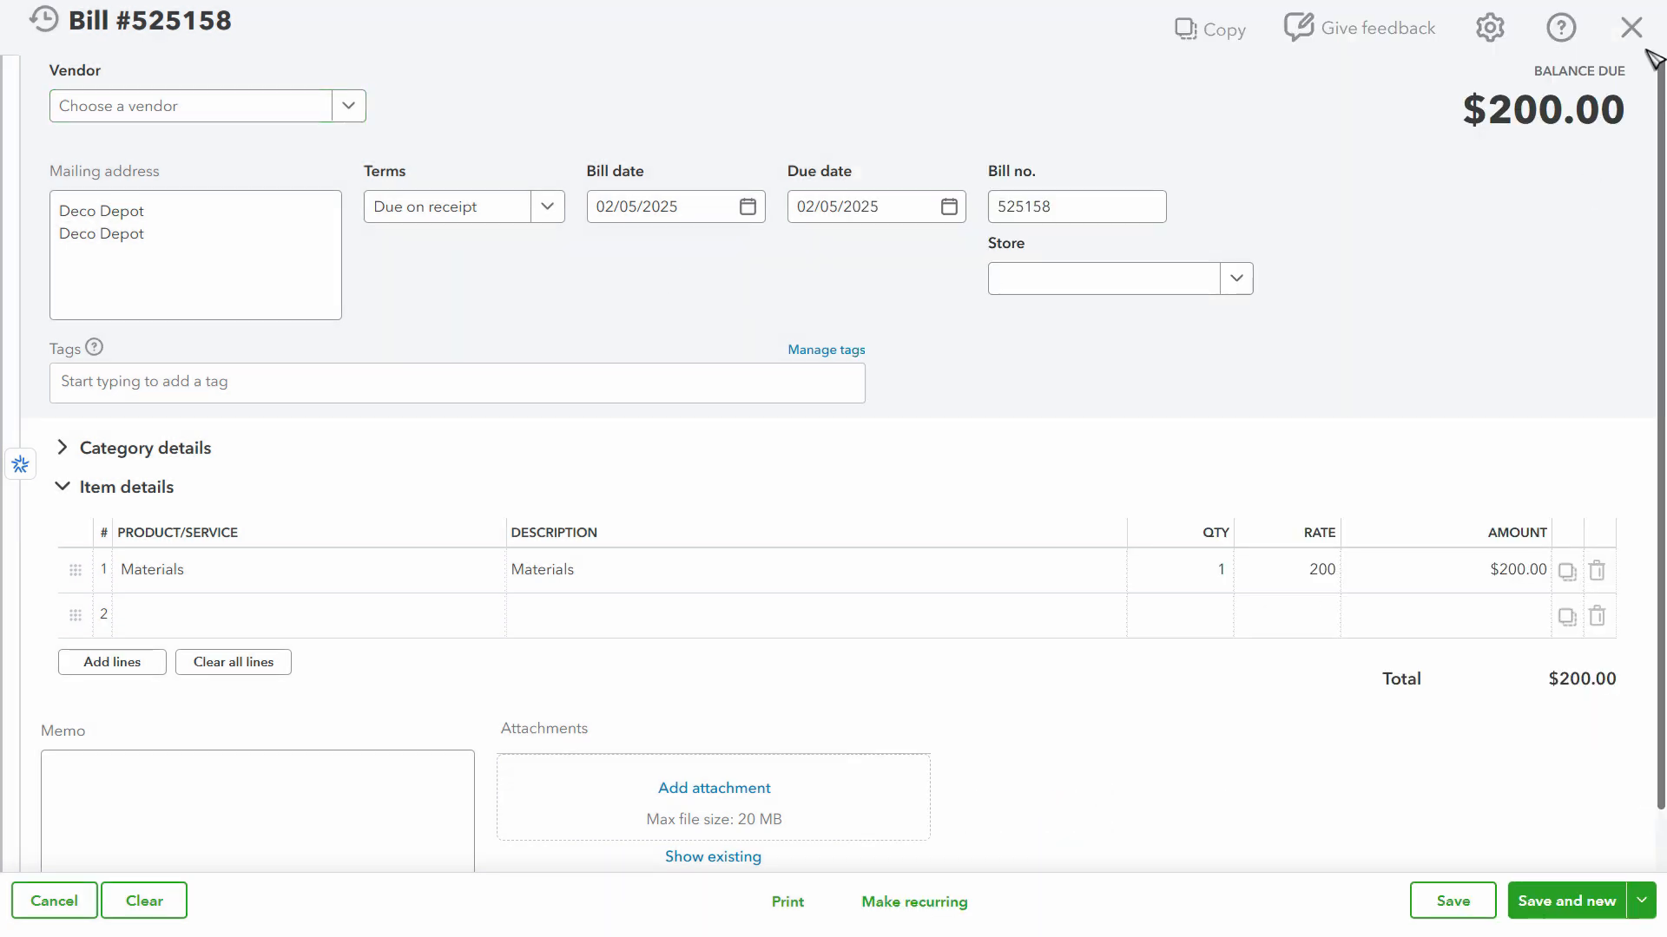
Close the Deco Depot bill without saving it, and reload the company home page.
click(1631, 27)
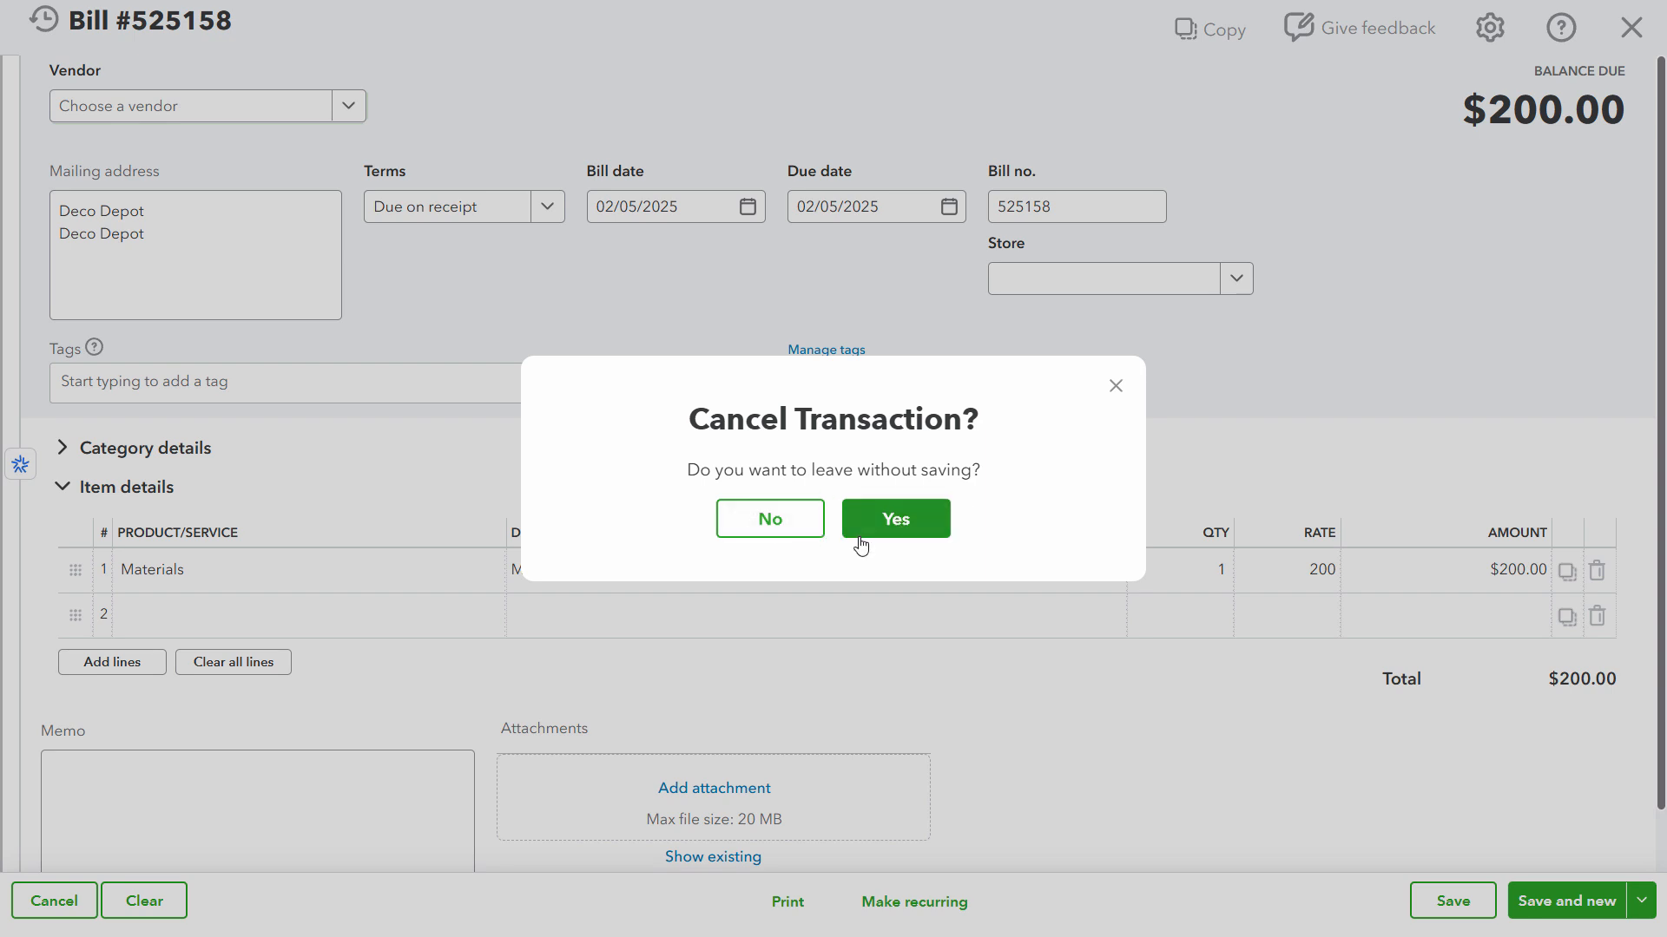
click(903, 525)
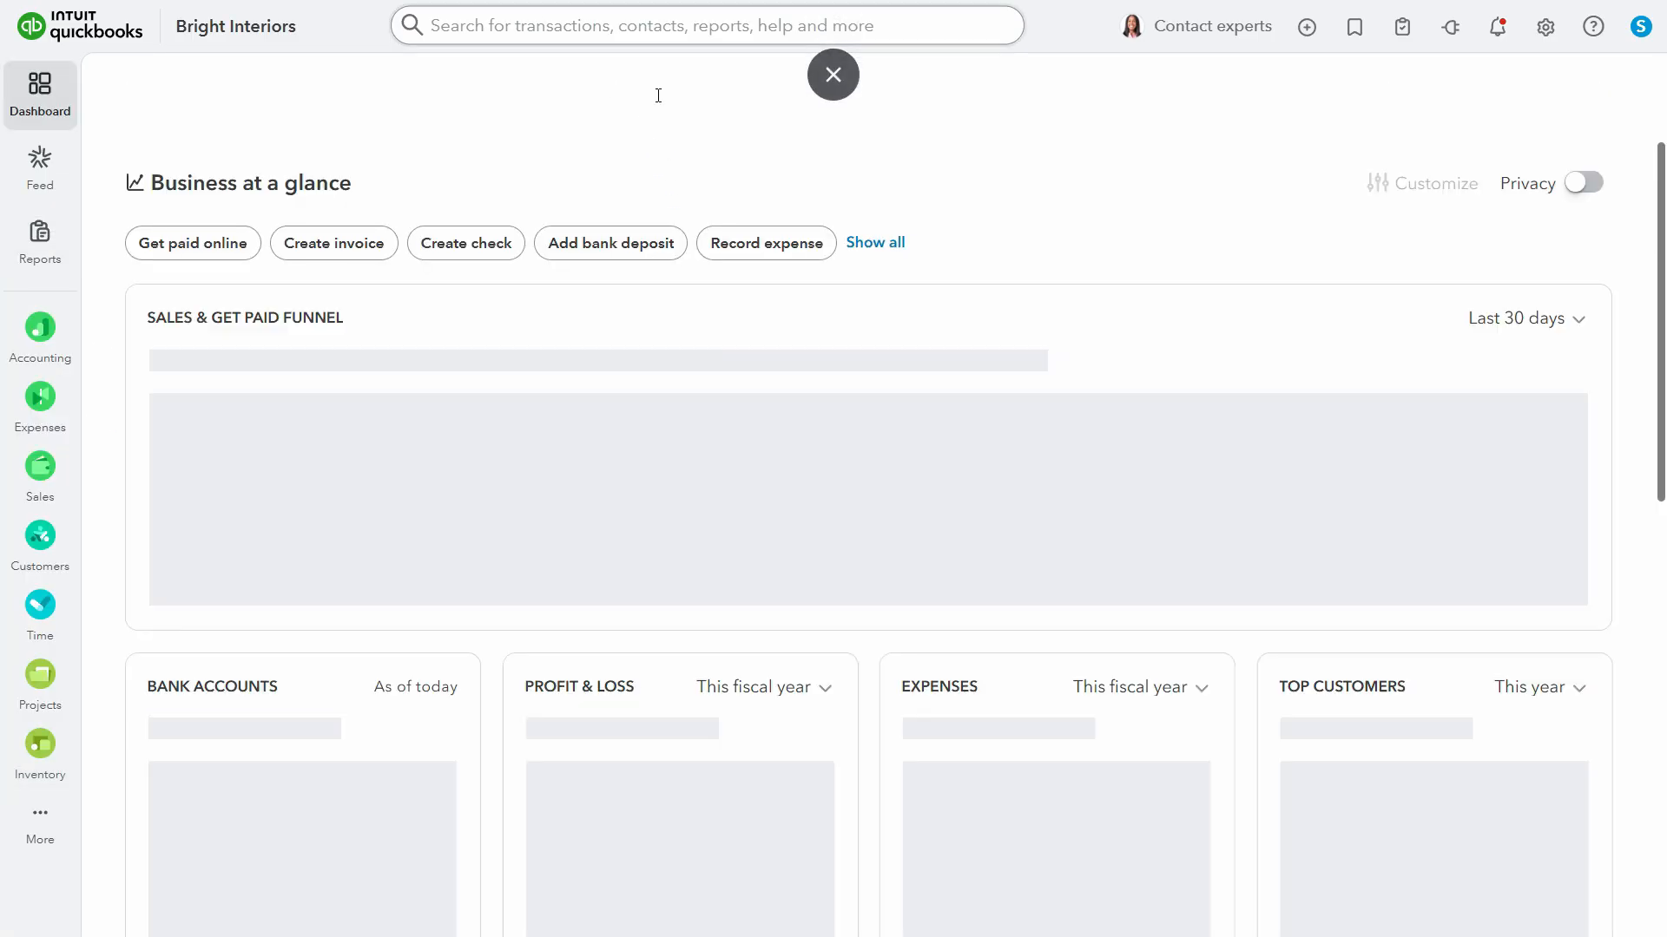
click(835, 76)
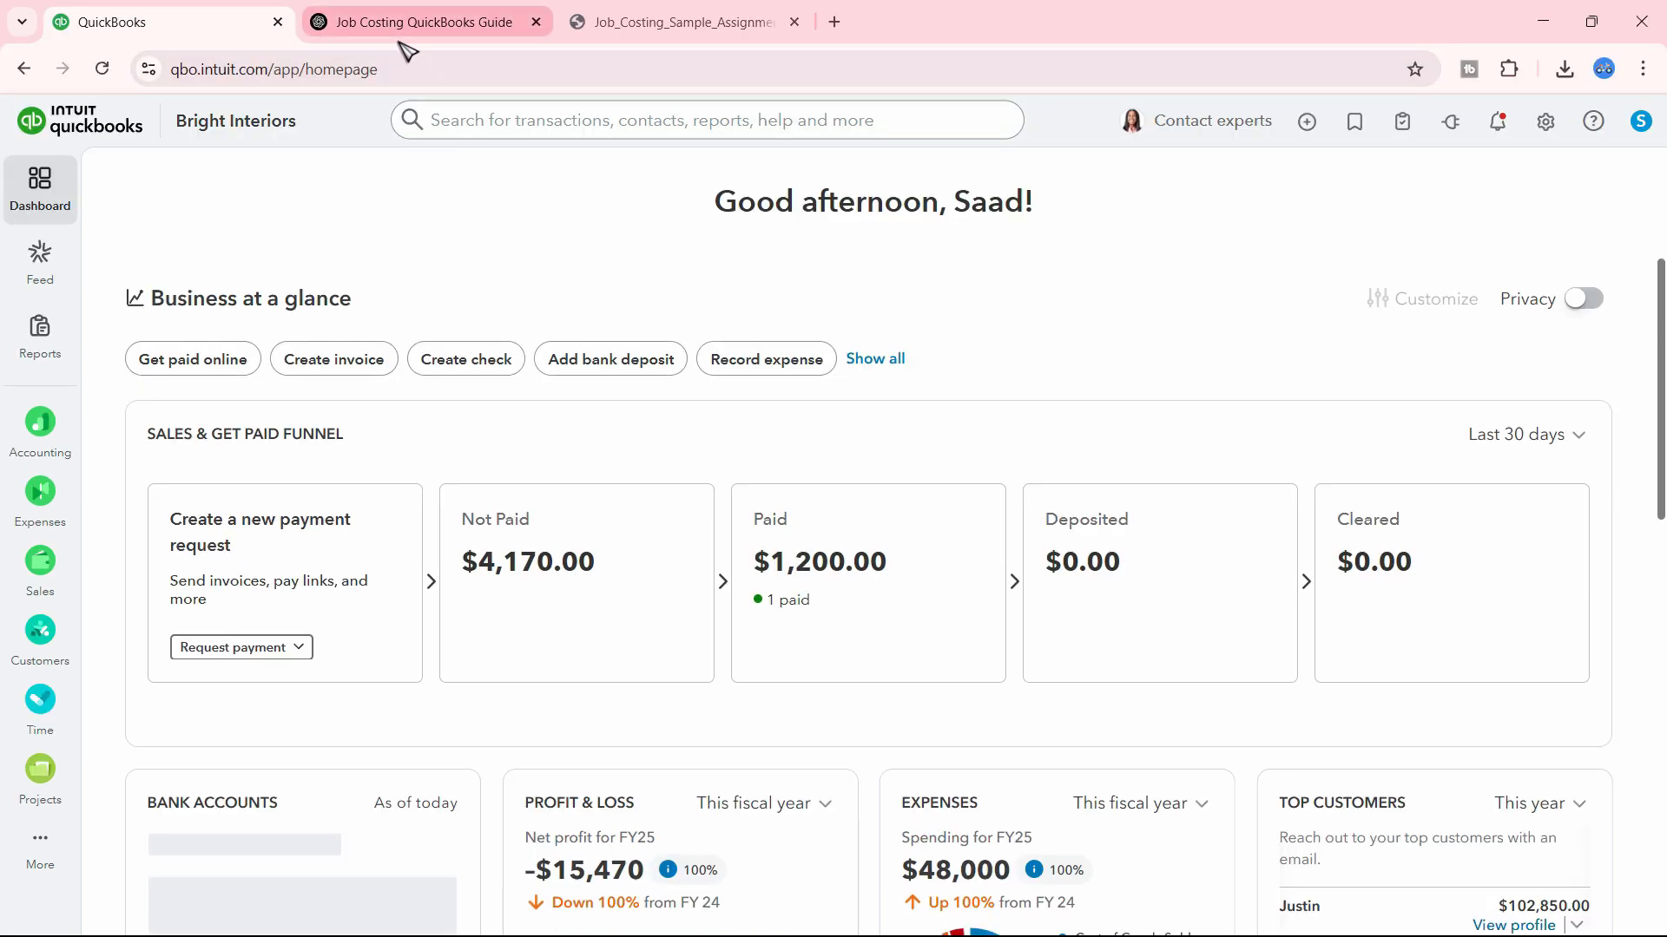
click(408, 67)
key(Return)
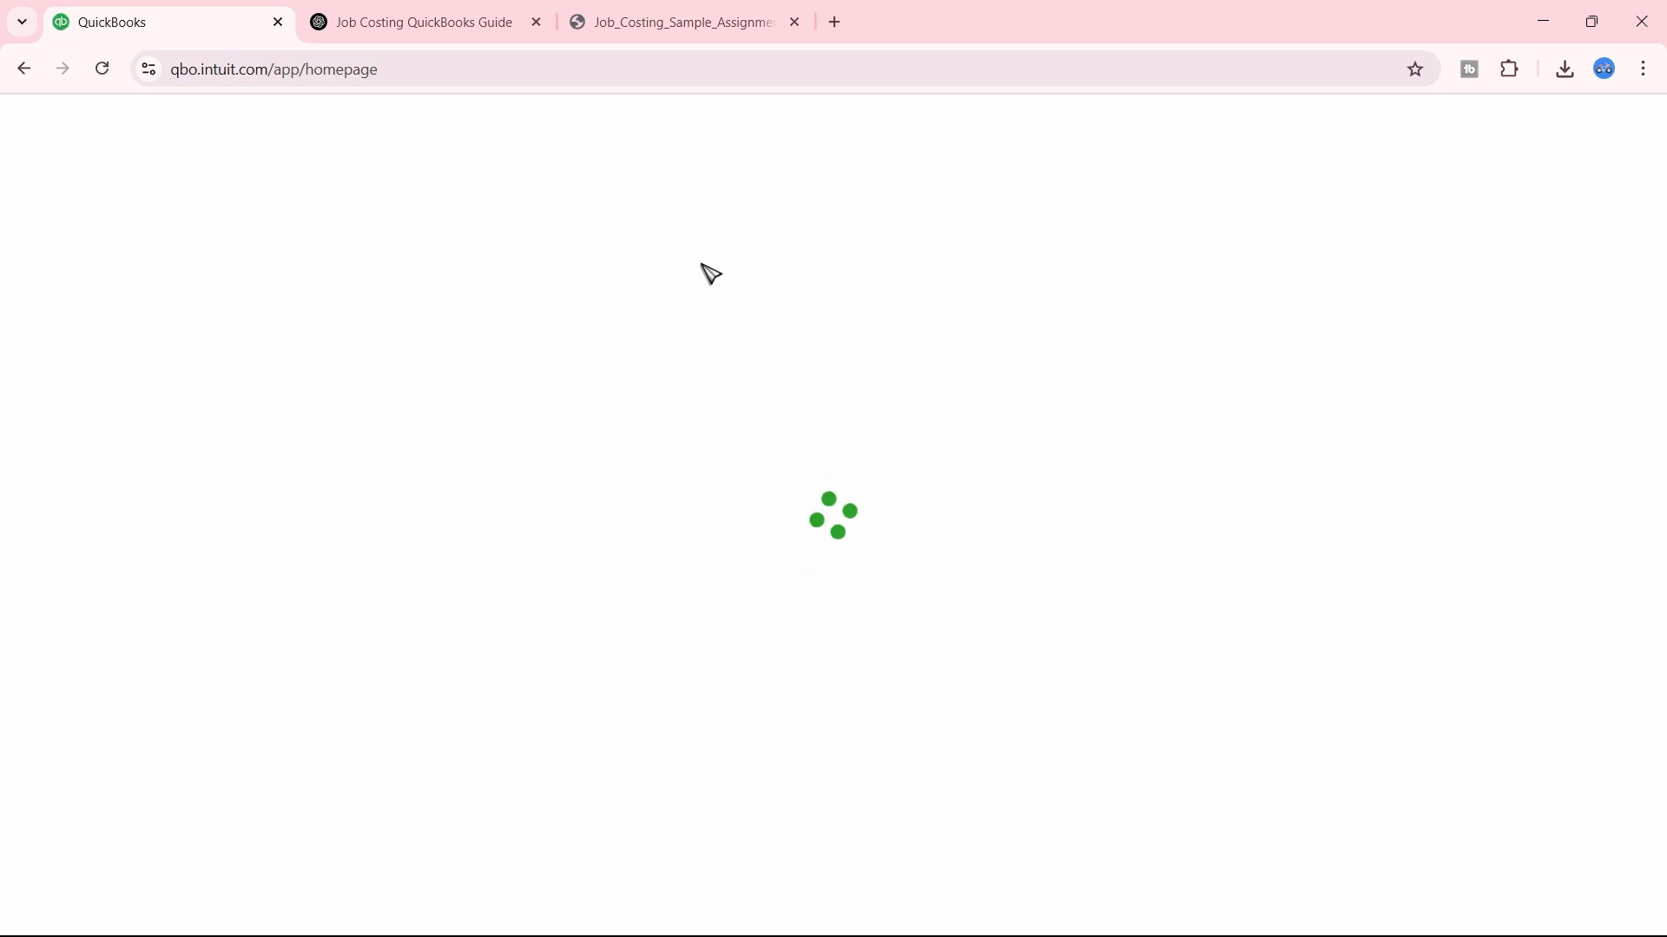
click(1643, 68)
click(1638, 503)
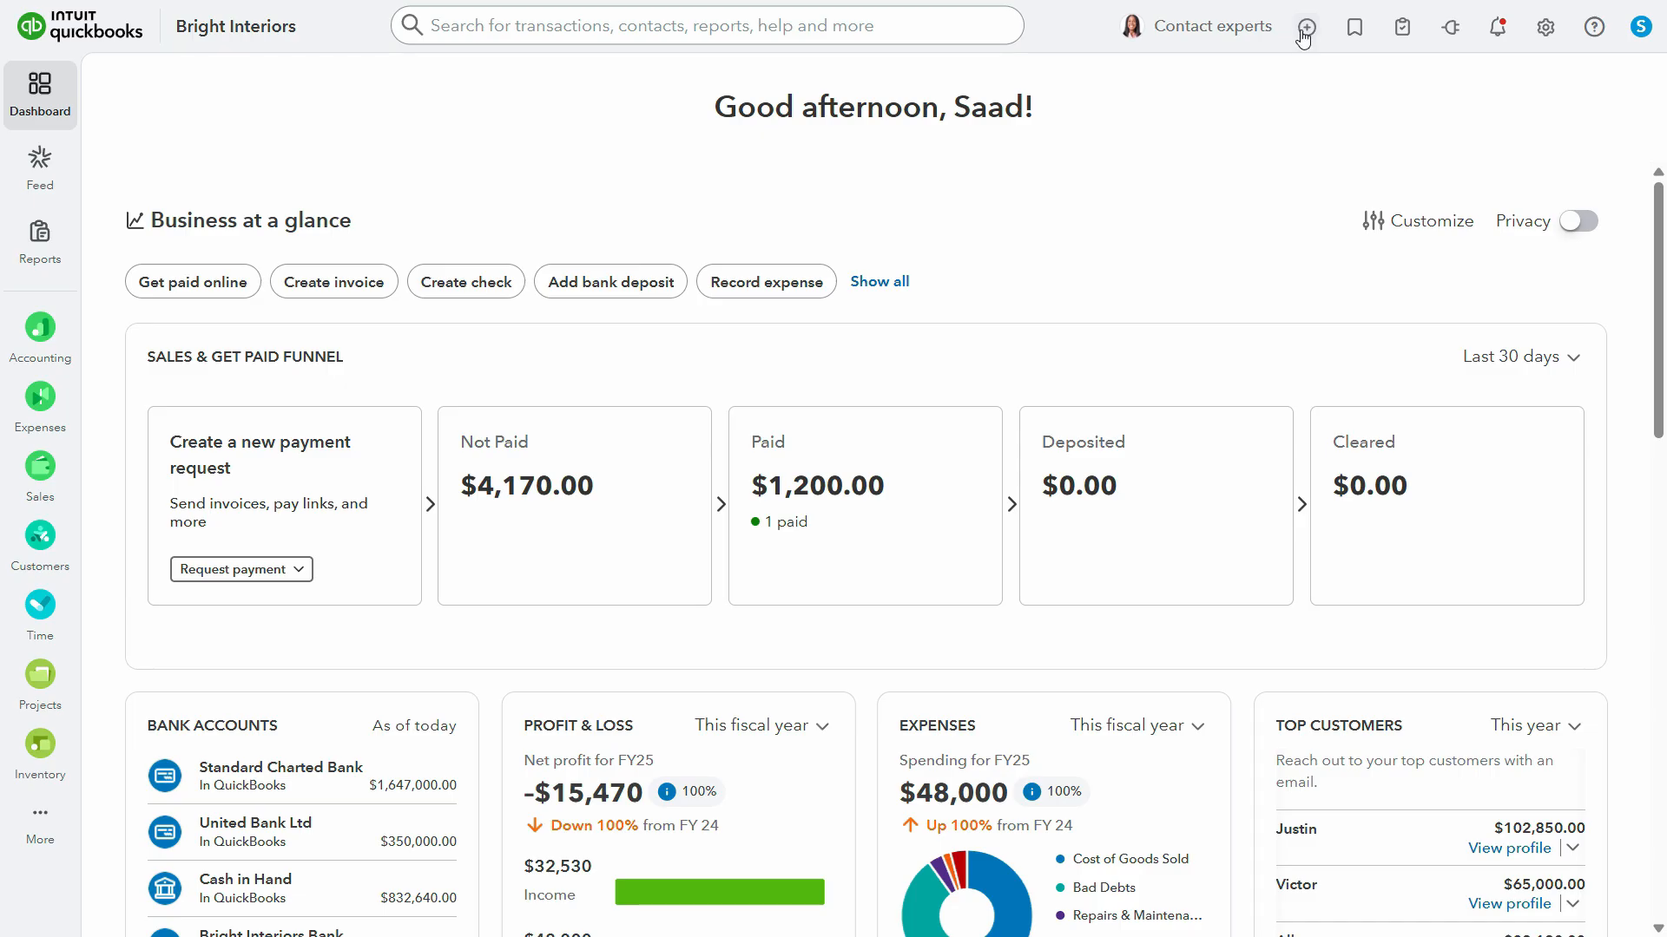
Start a new bill and look through the customer choices on item line 1.
click(1306, 26)
click(827, 228)
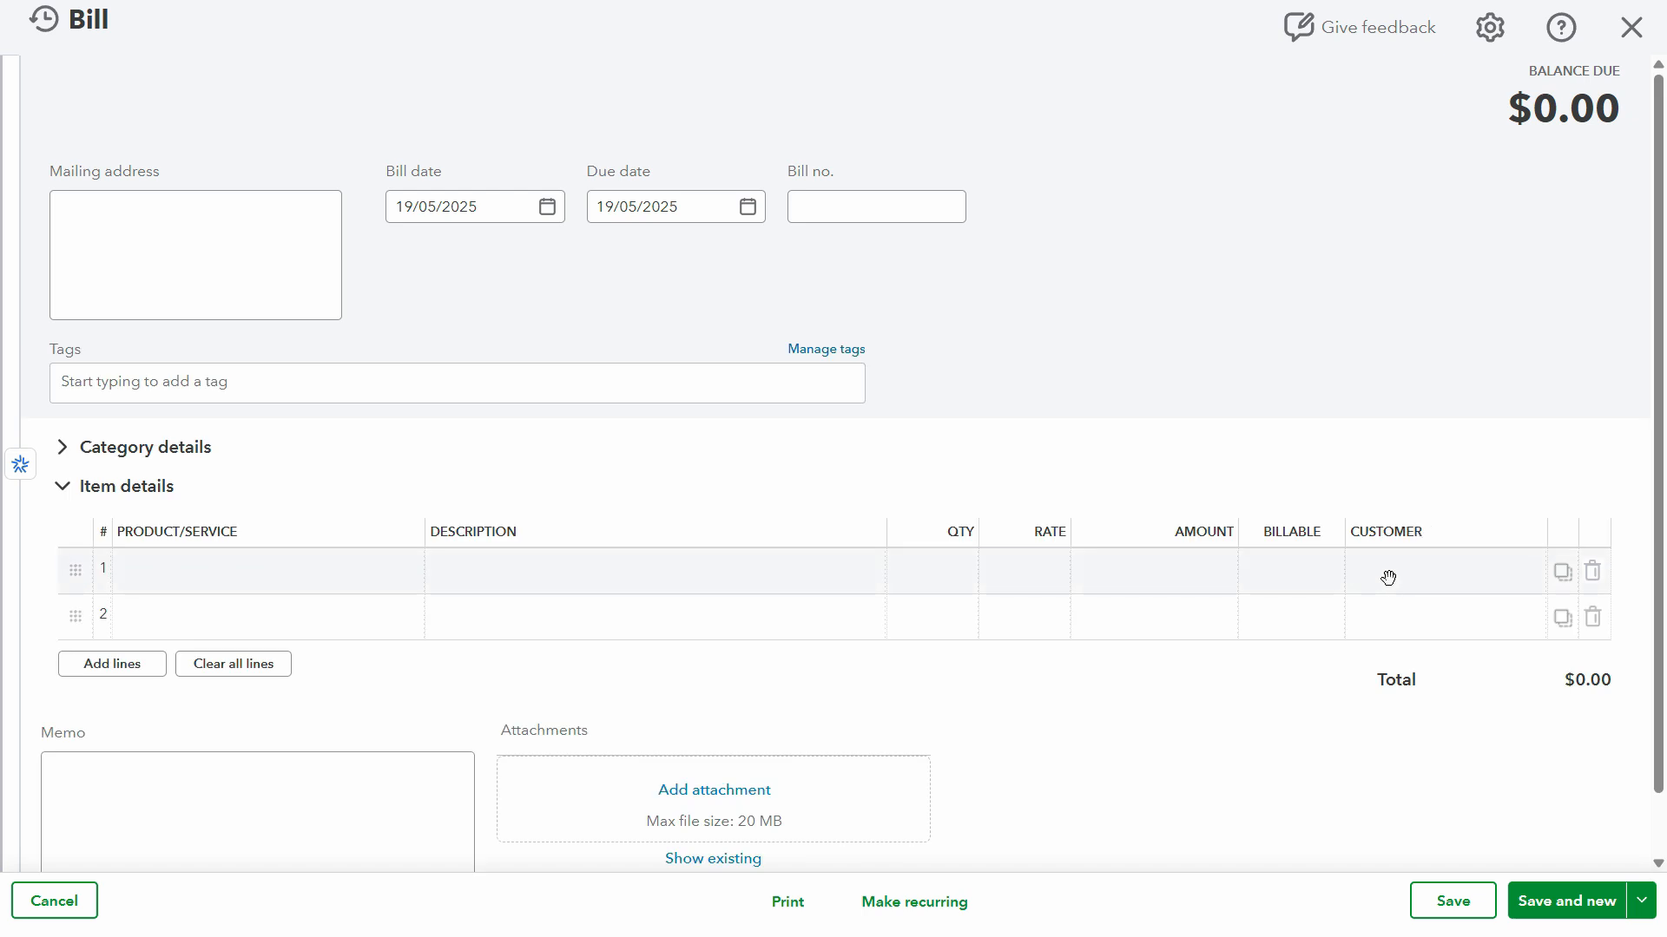
click(1389, 578)
click(1394, 583)
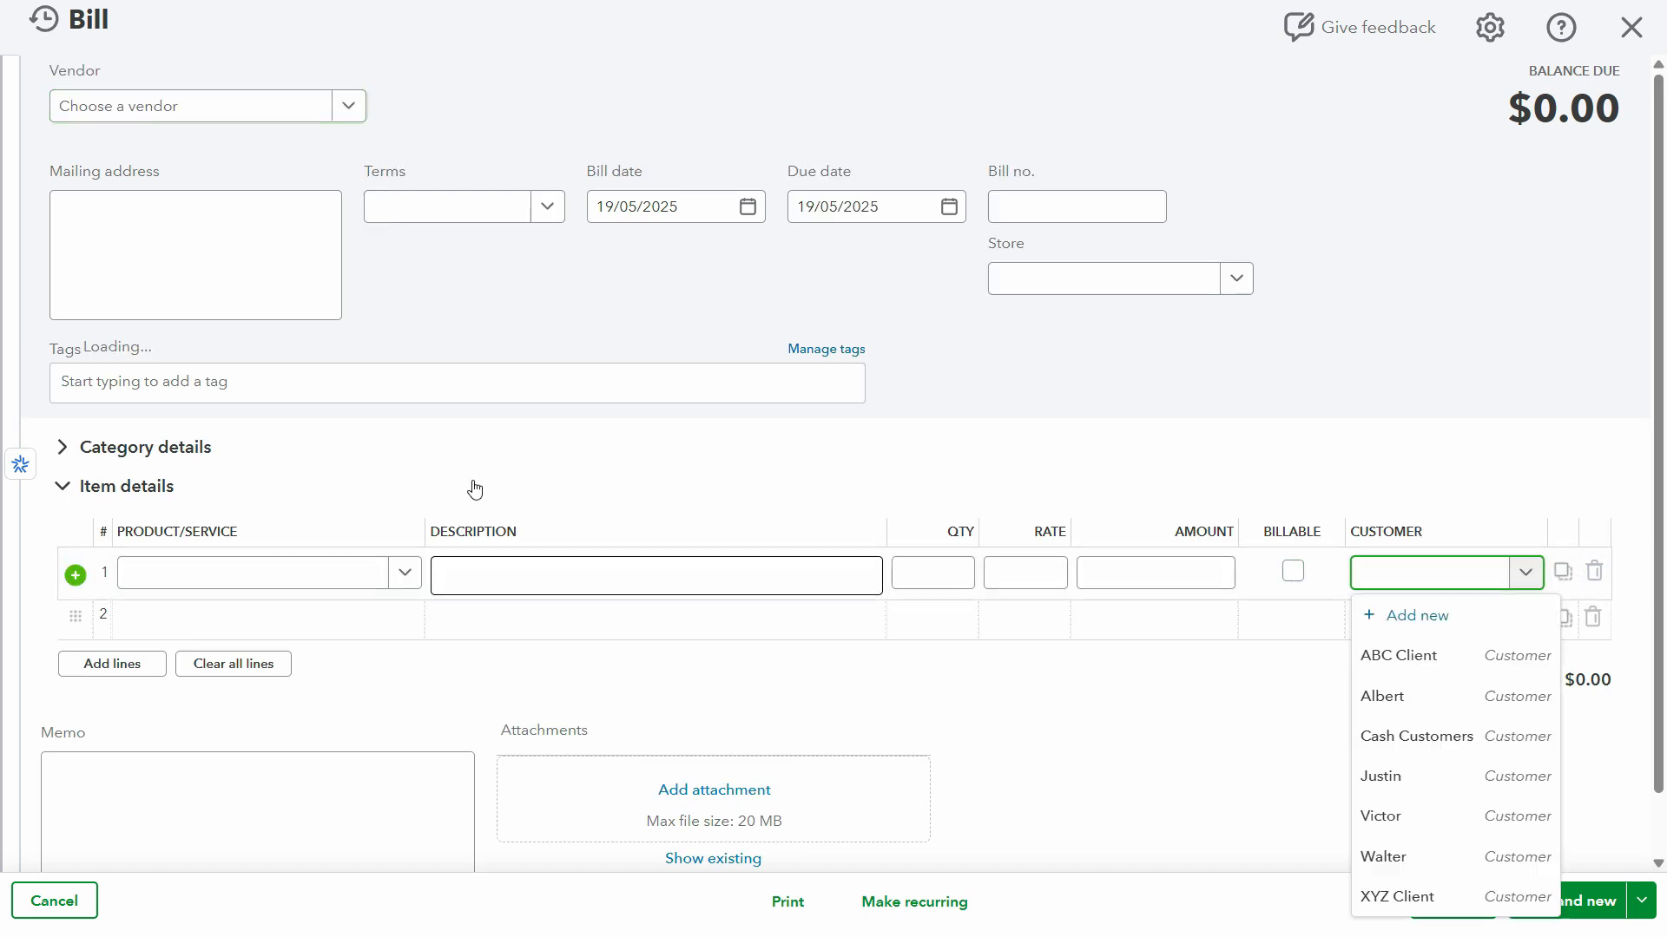
click(122, 281)
Check the first expense's vendor in the assignment PDF, and set the bill's vendor to Deco Depot.
click(216, 108)
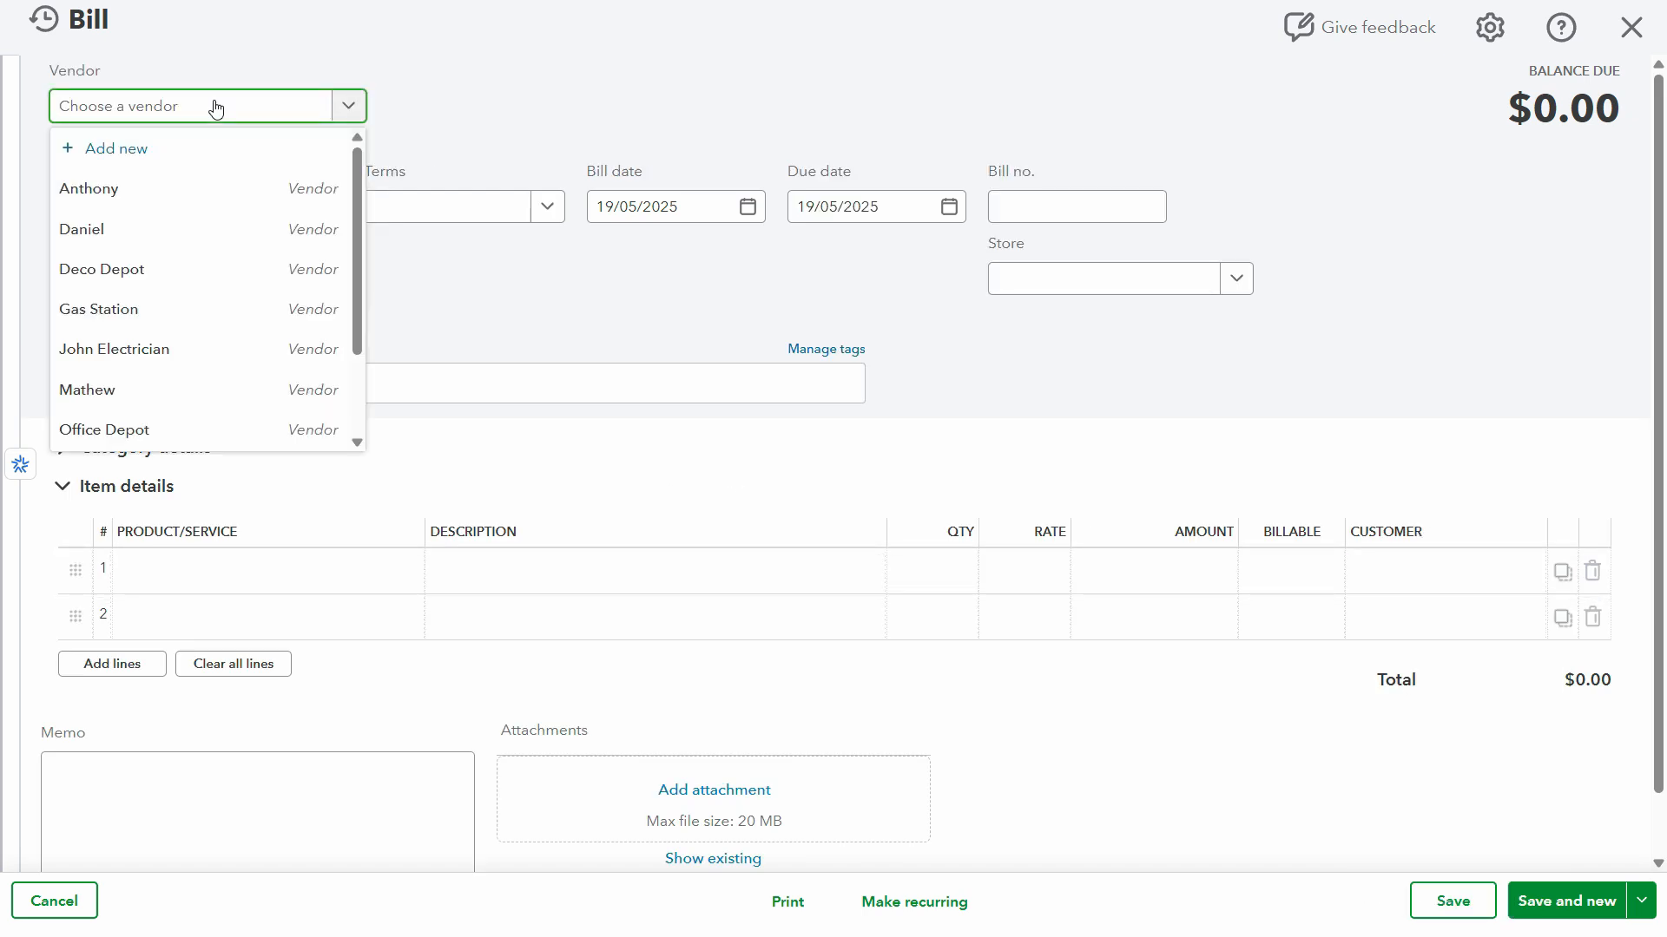
key(alt+Tab)
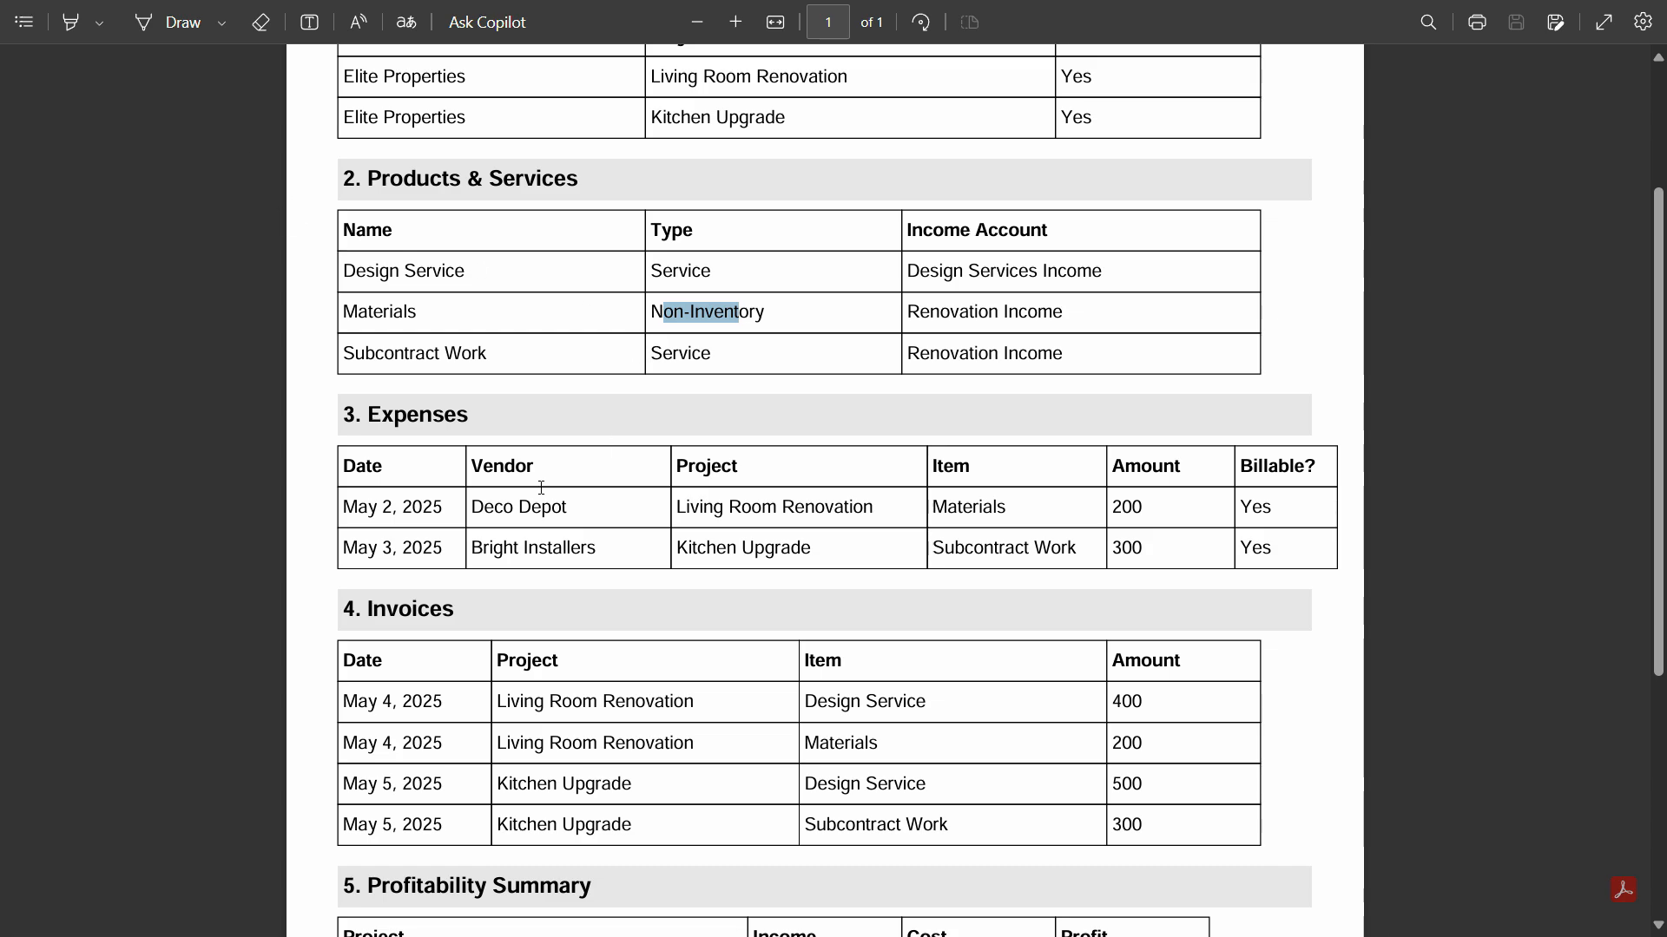
key(alt+Tab)
click(231, 276)
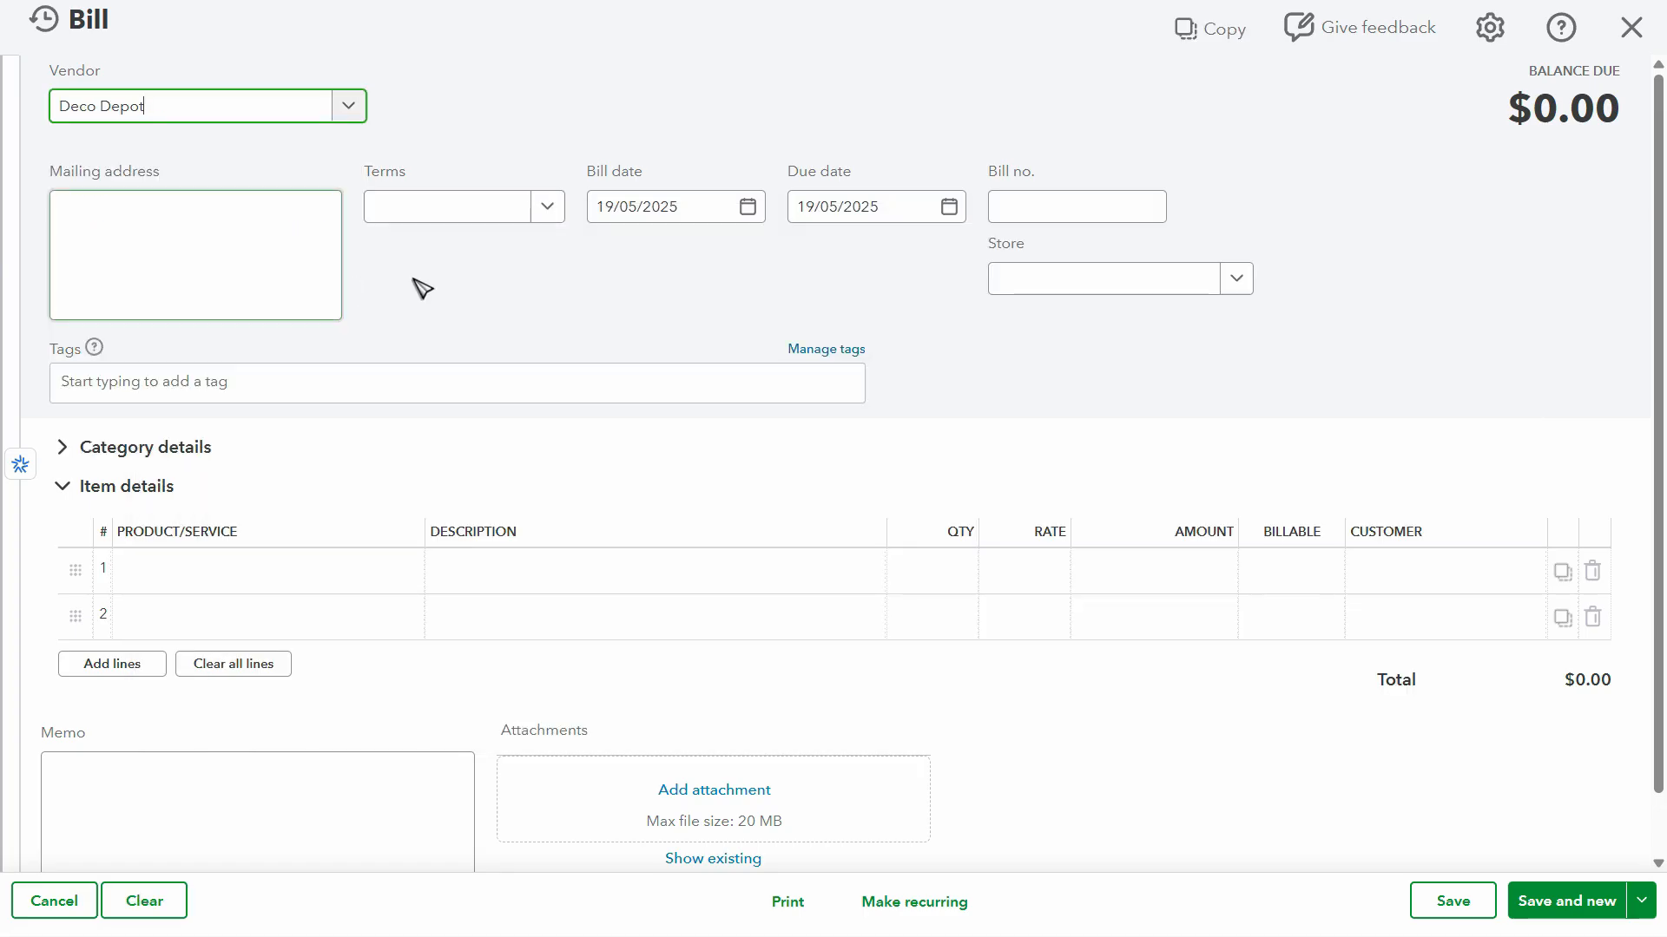
Check the first expense's date in the assignment PDF, and set the bill date to 02/05/2025 and the bill number to 56.
click(616, 219)
key(alt+Tab)
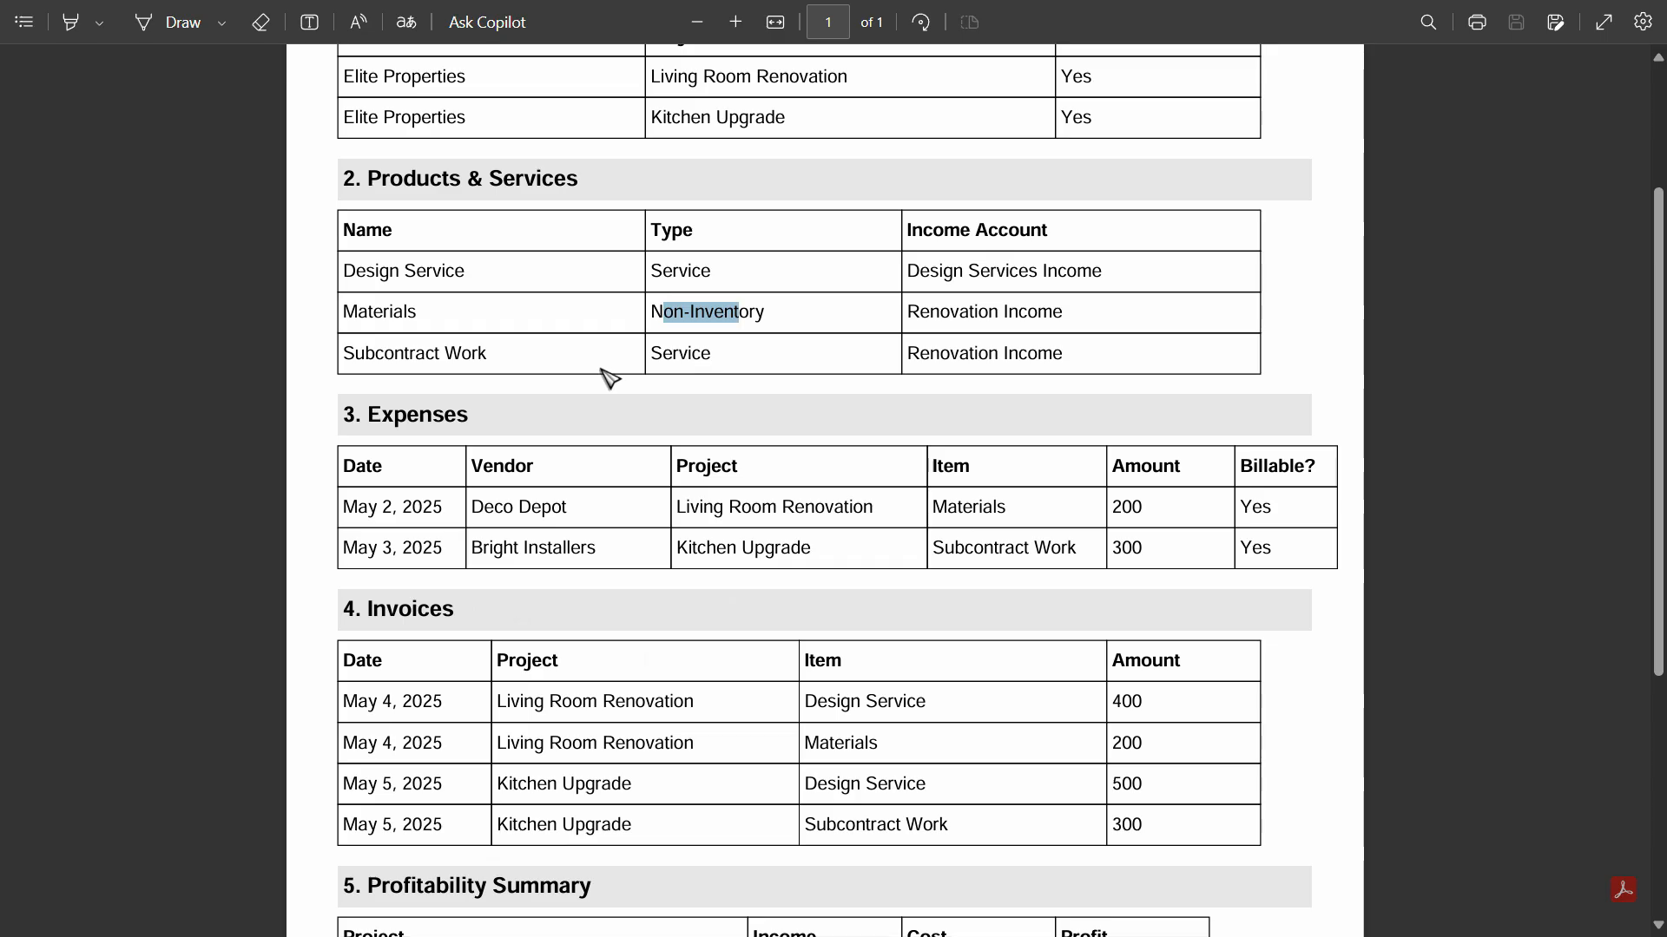
key(alt+Tab)
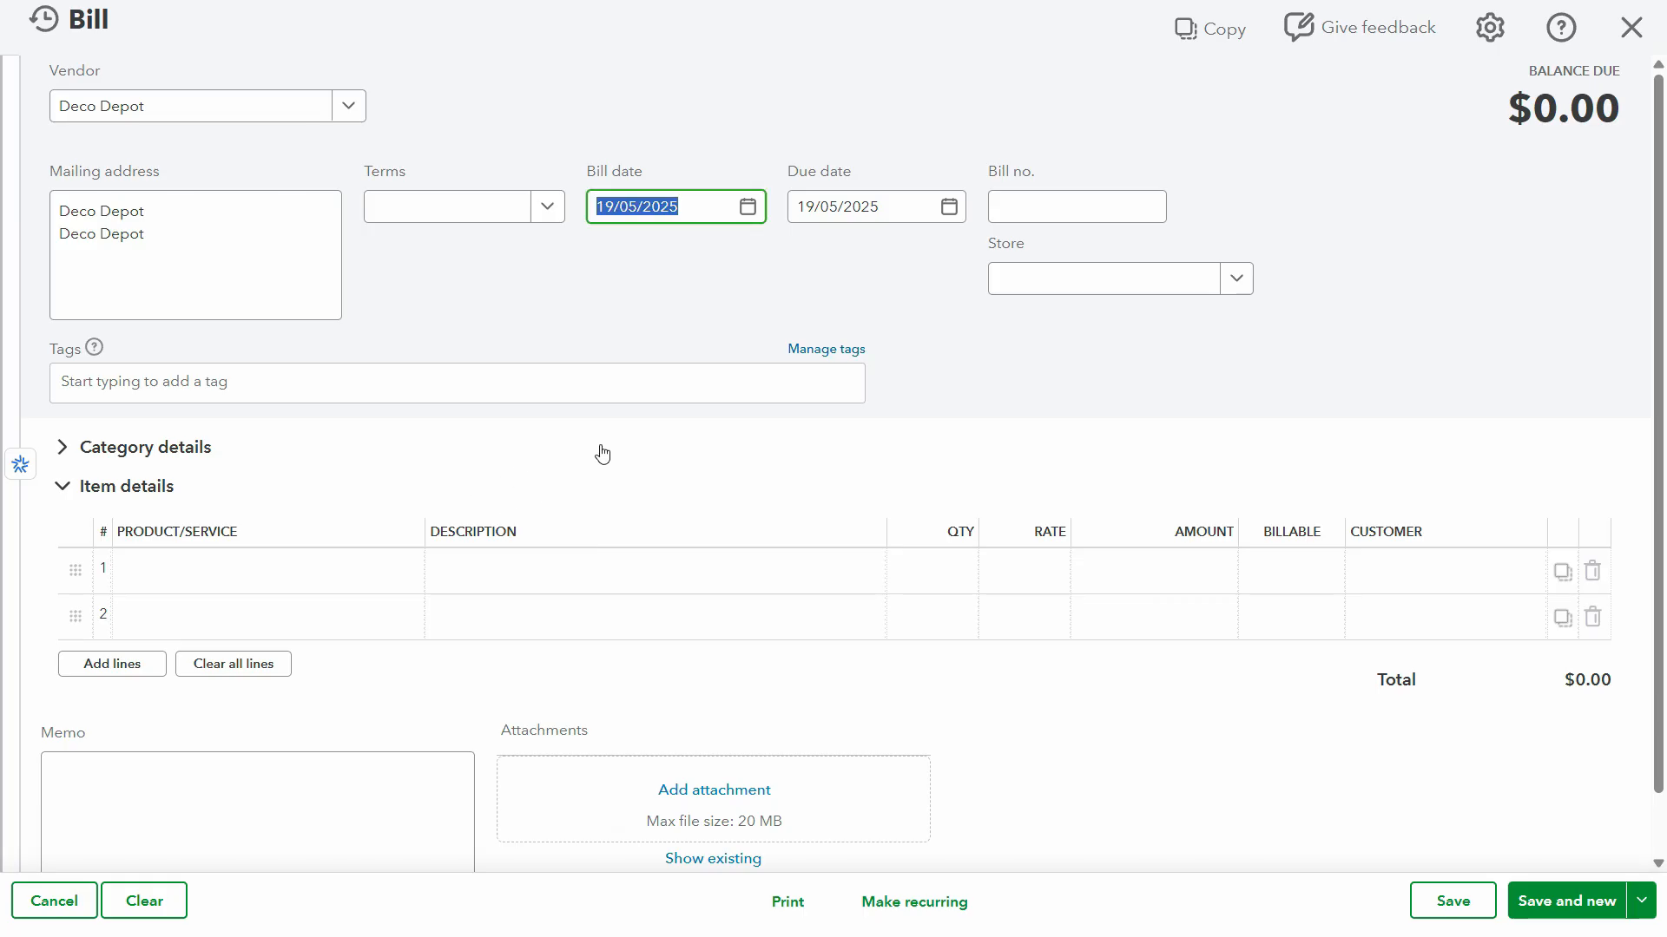
text(02/05/2025)
key(Tab)
key(Tab)
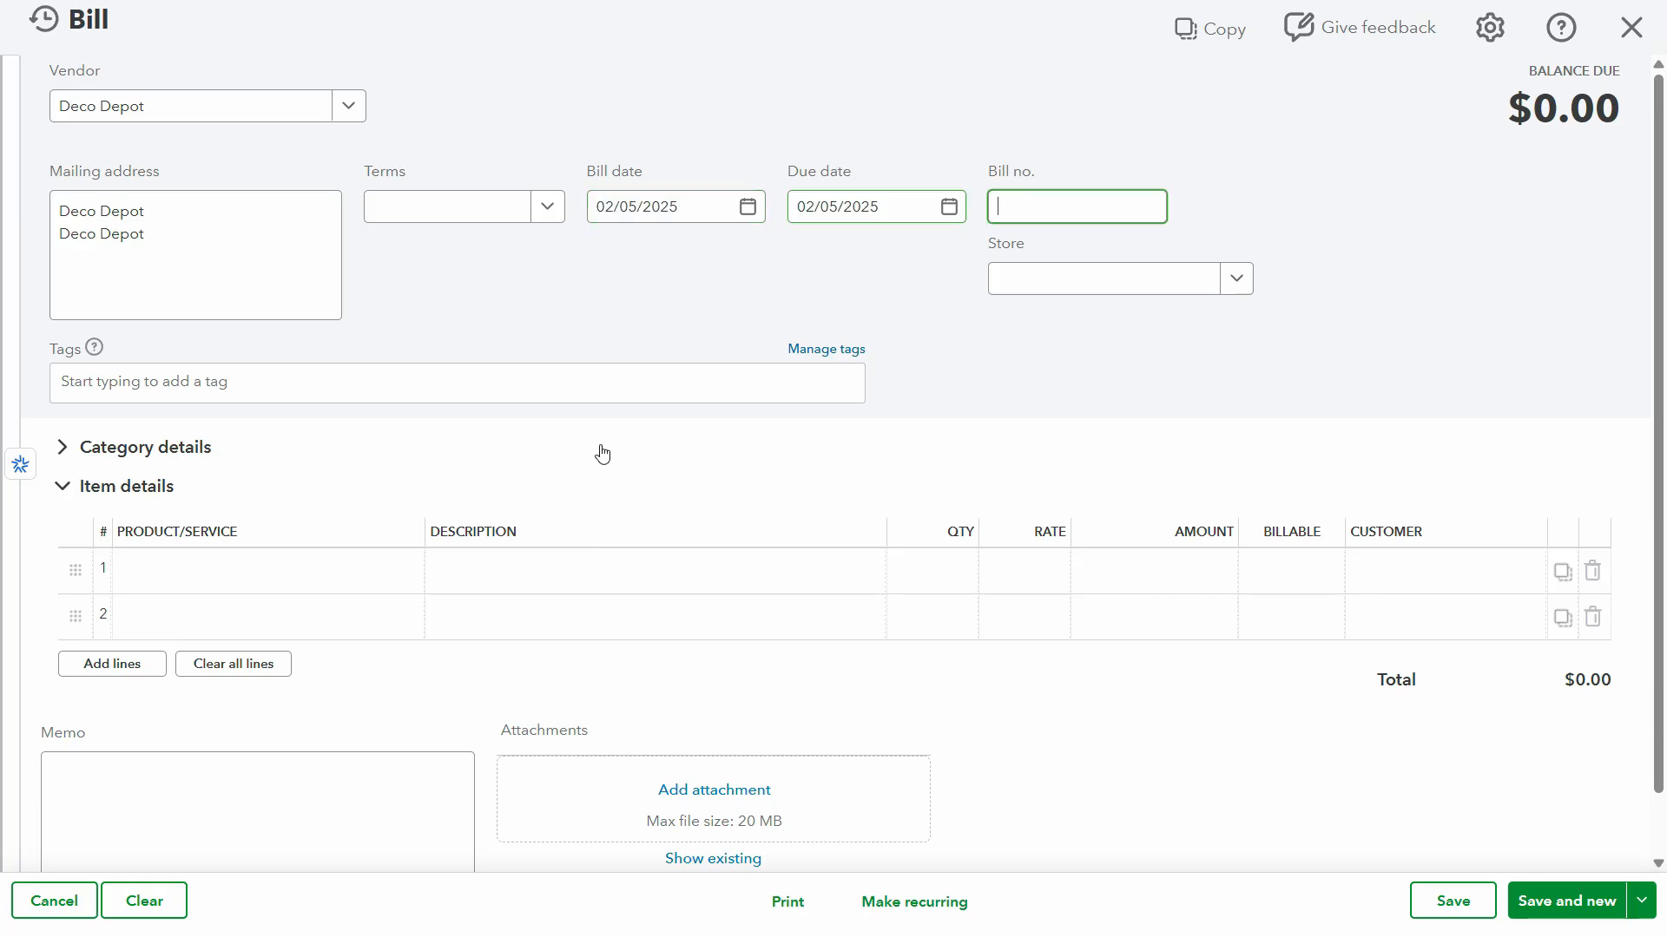
text(56)
key(Tab)
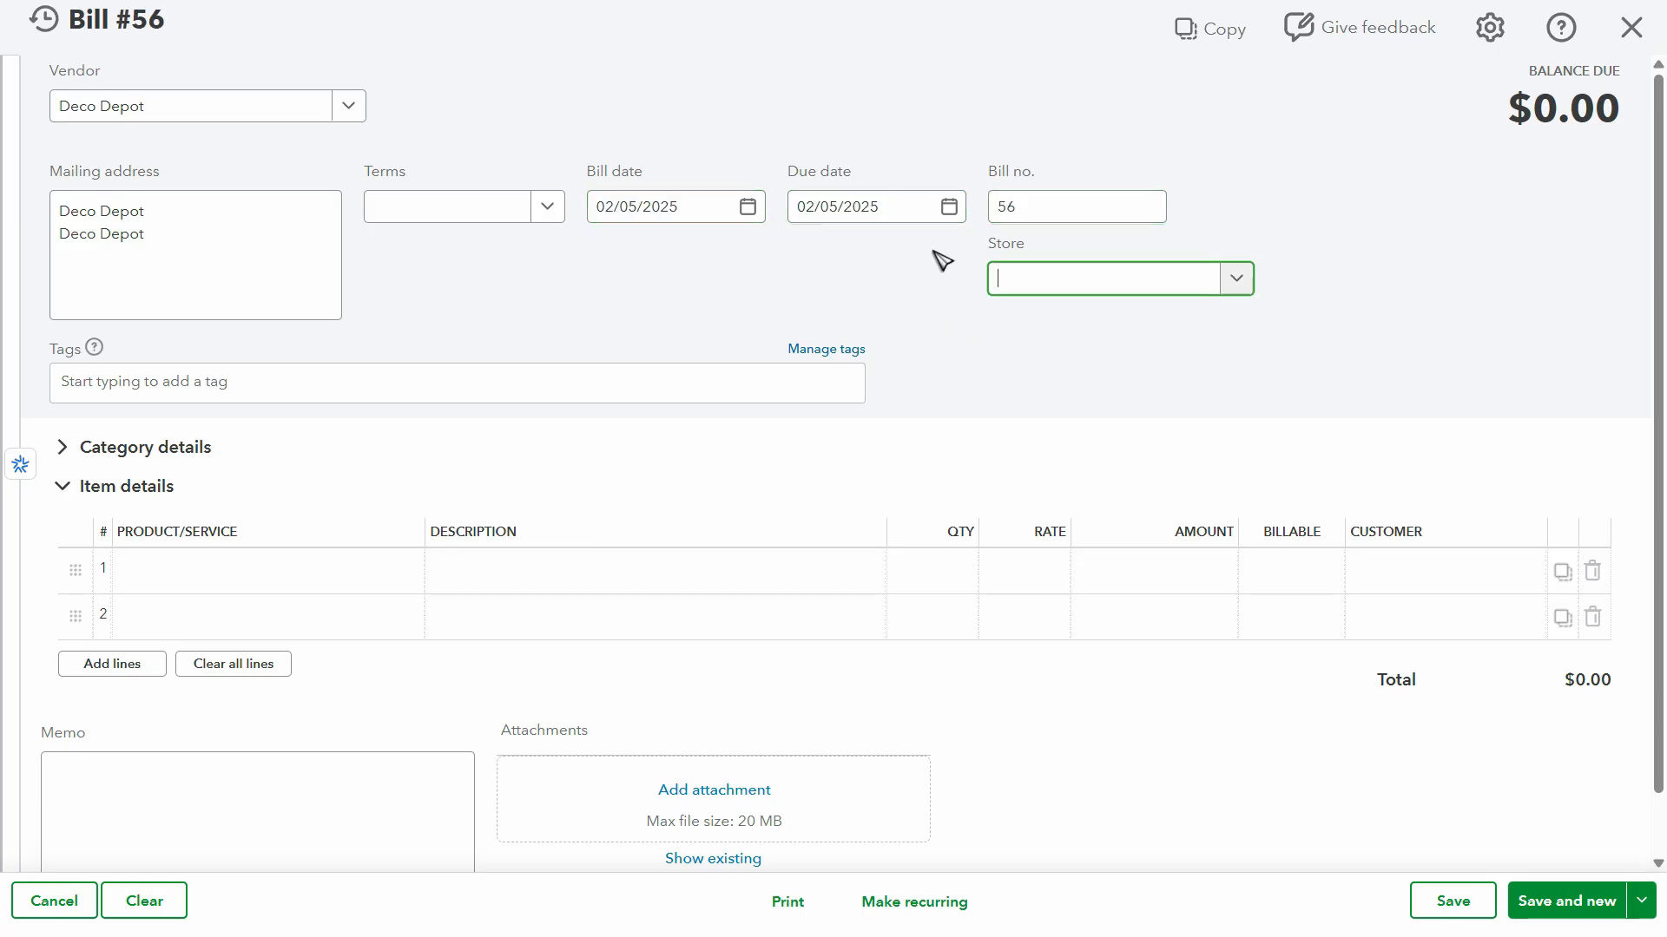
Choose Materials as the product on item line 1, and enter Materials as its description.
click(263, 574)
text(ma)
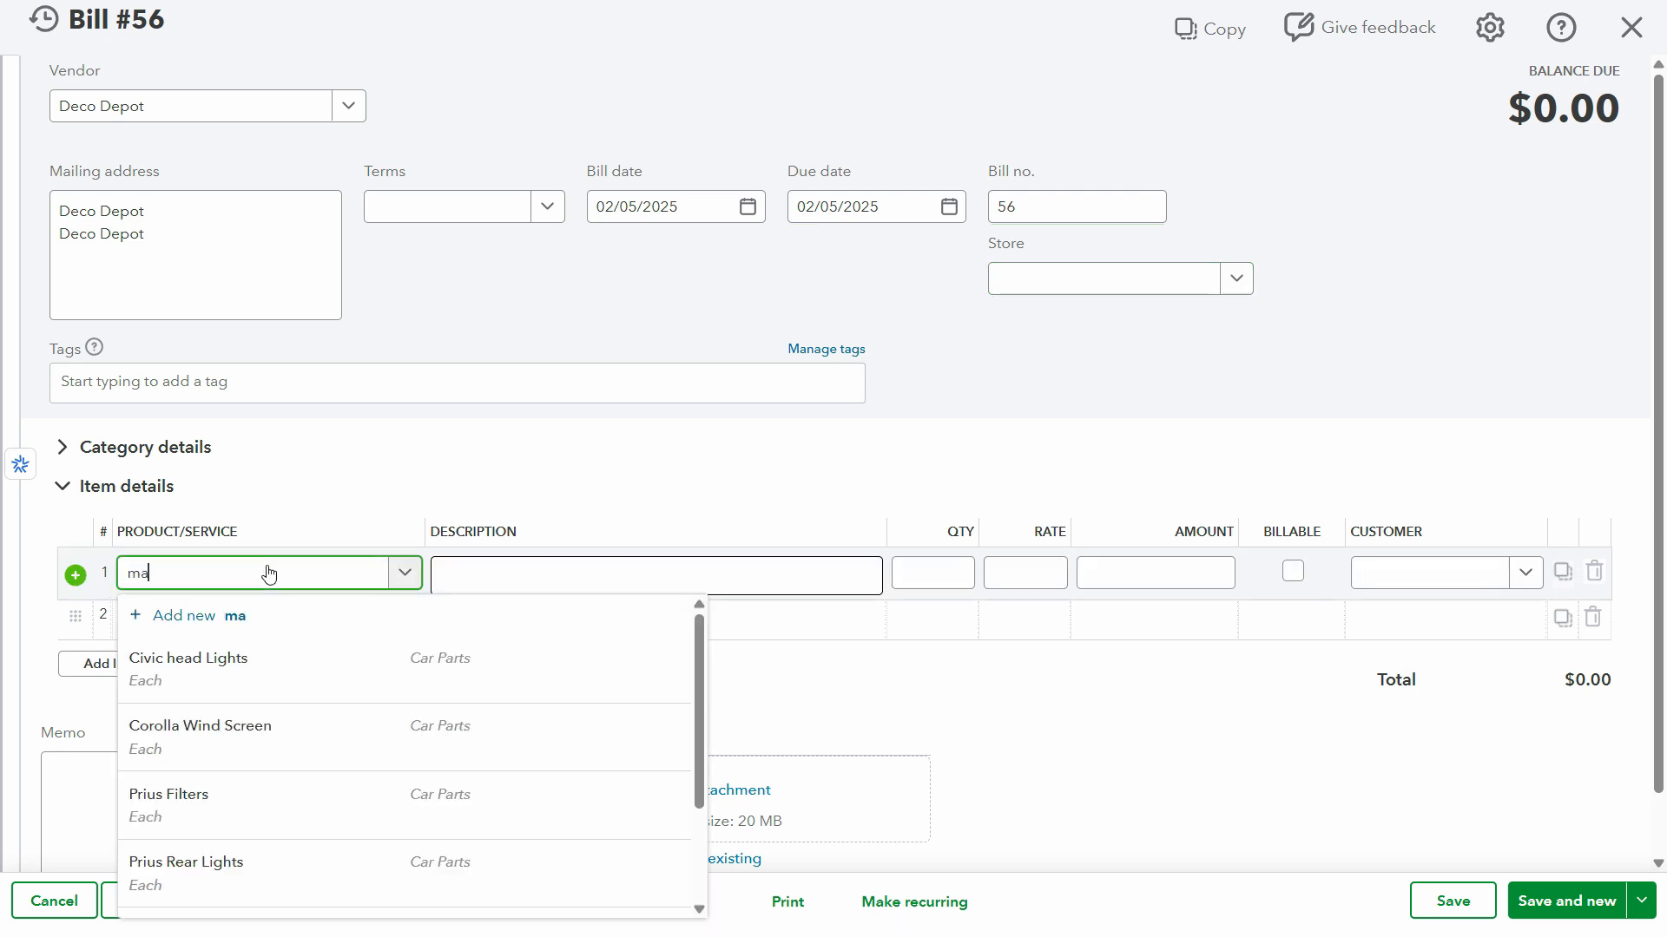
text(ter)
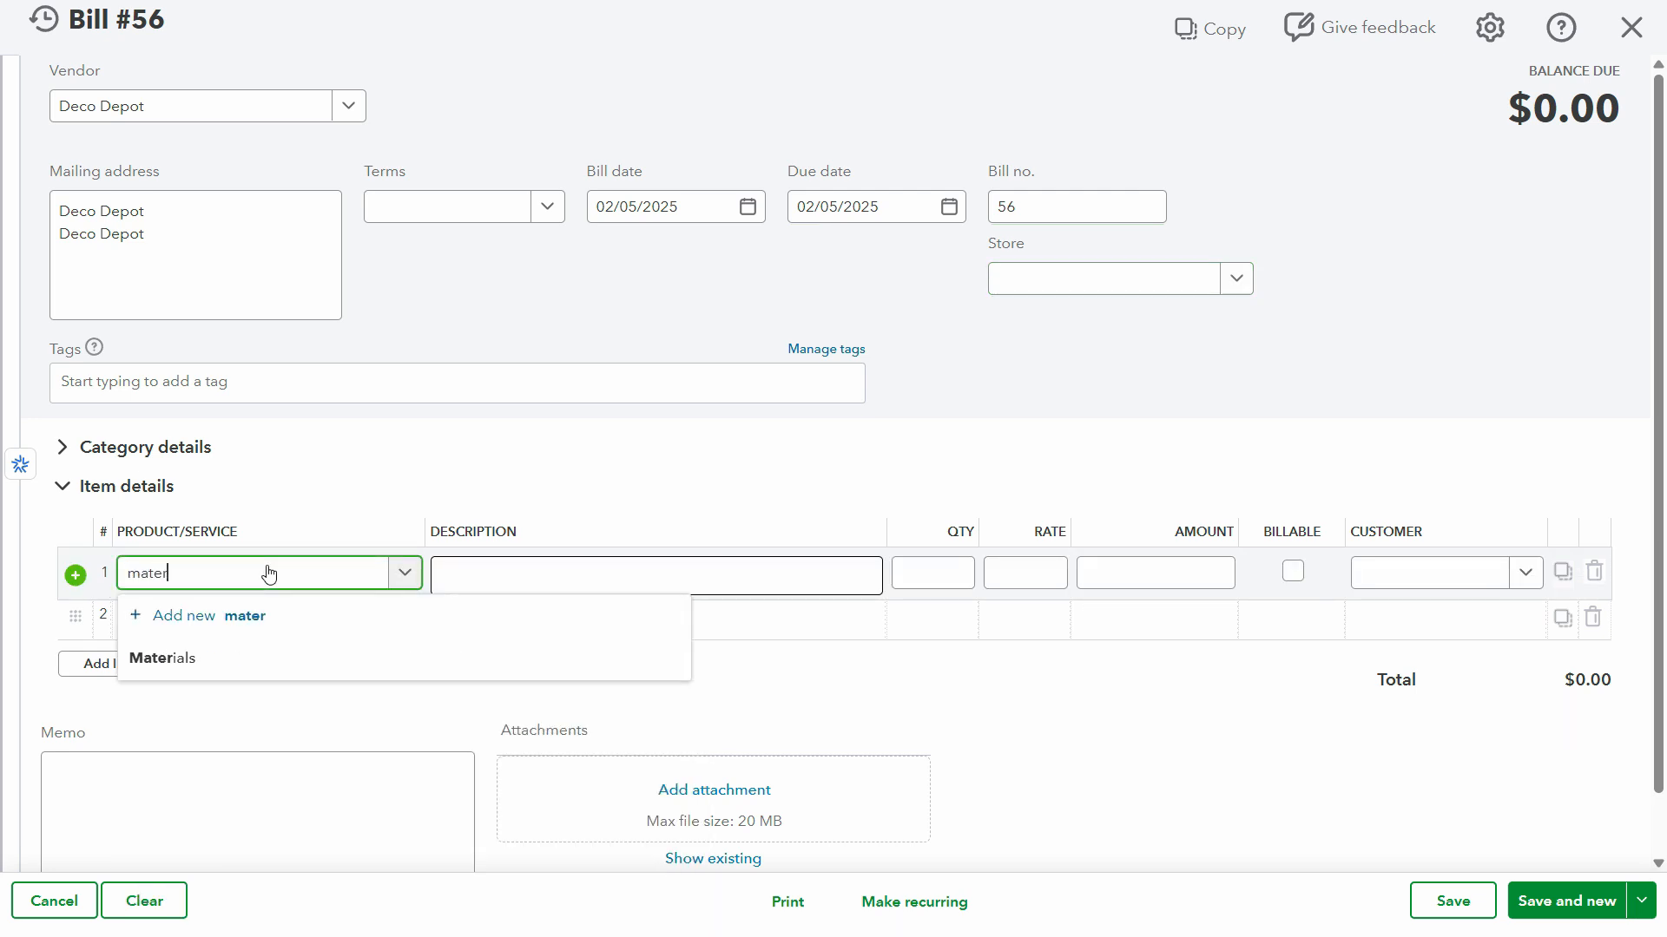
click(477, 660)
click(607, 573)
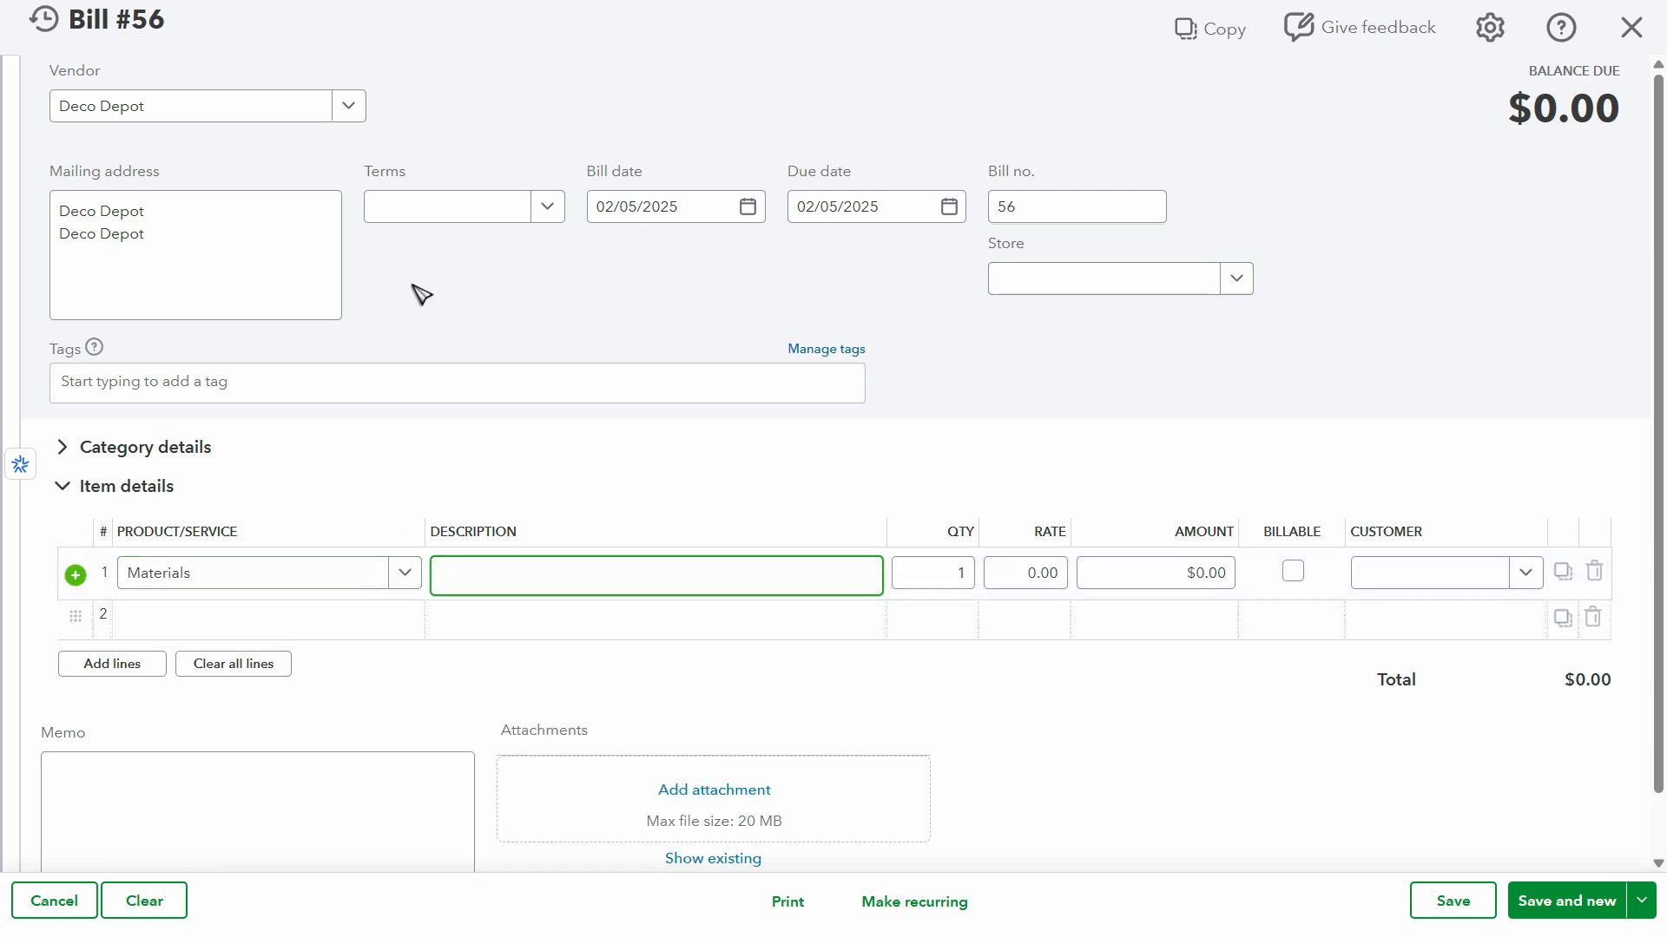
click(328, 575)
key(ctrl+c)
click(532, 569)
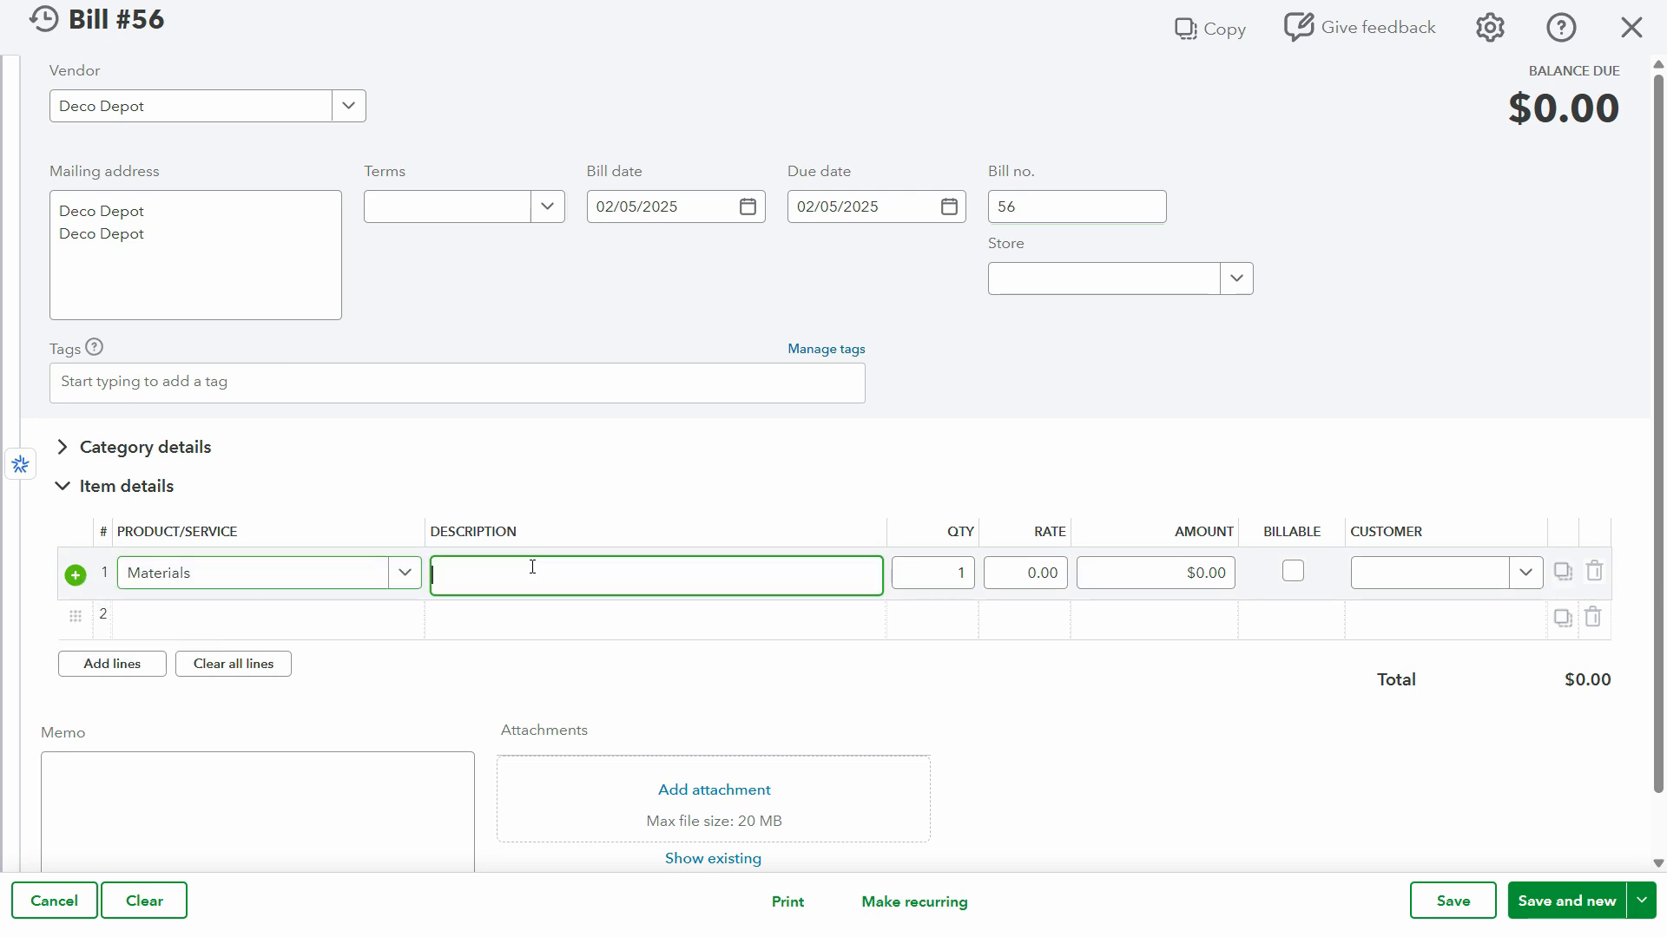
key(ctrl+v)
Check the Materials amount in the assignment PDF, set item line 1's amount to 200, and mark it billable.
click(955, 573)
click(1202, 573)
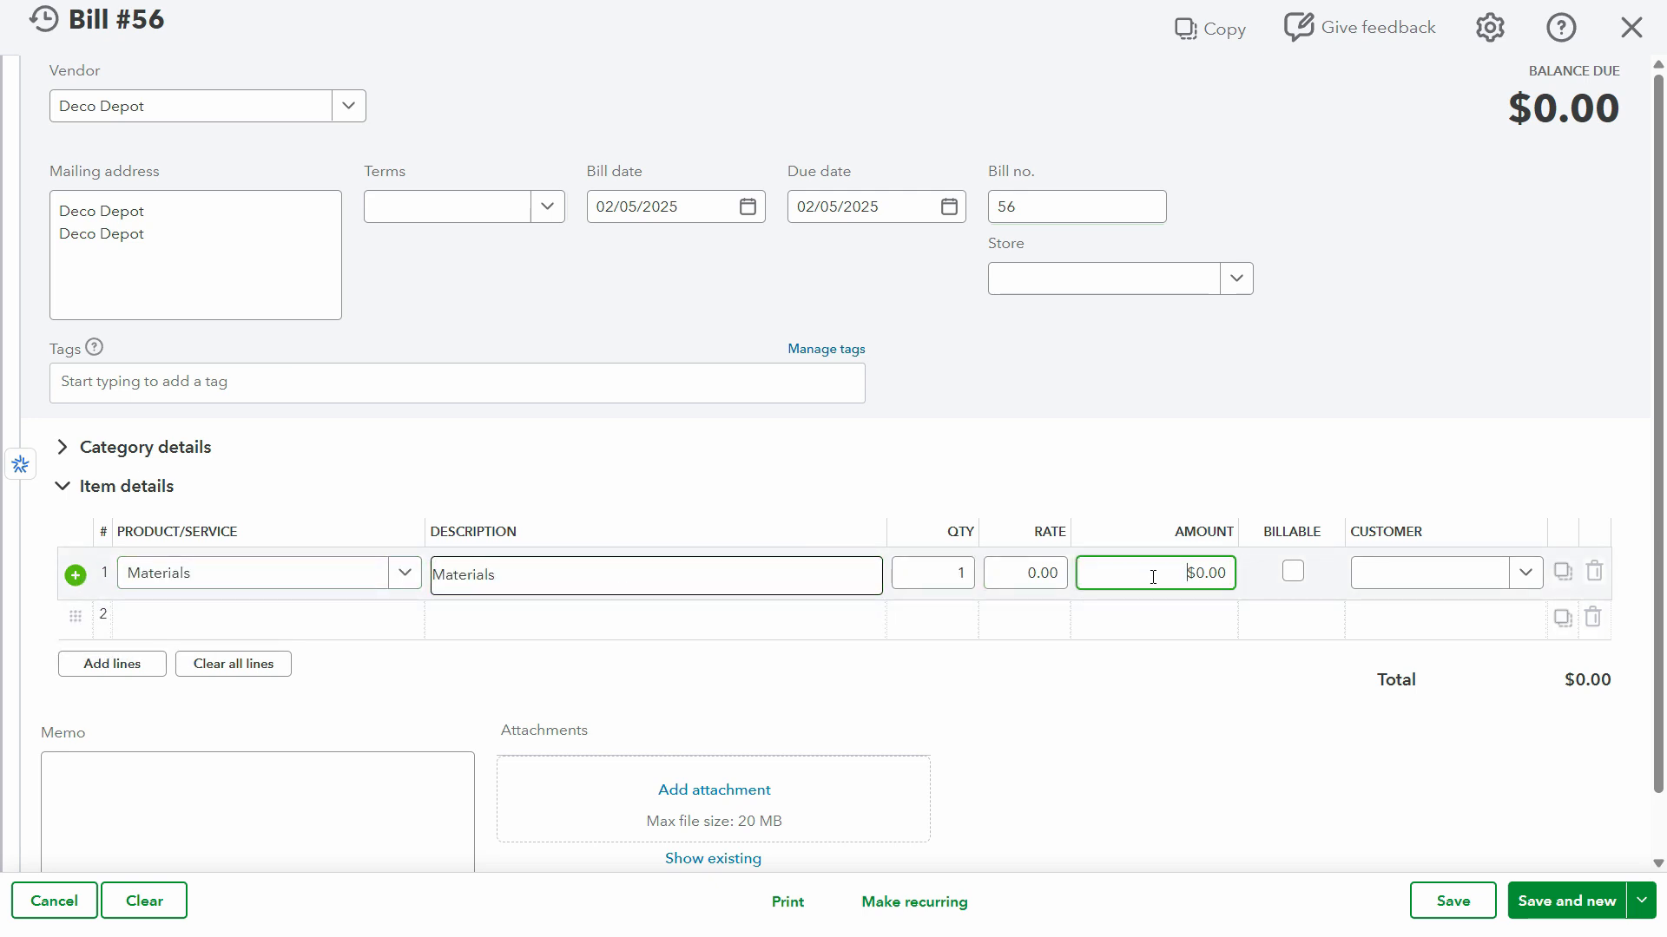
key(alt+Tab)
click(1143, 524)
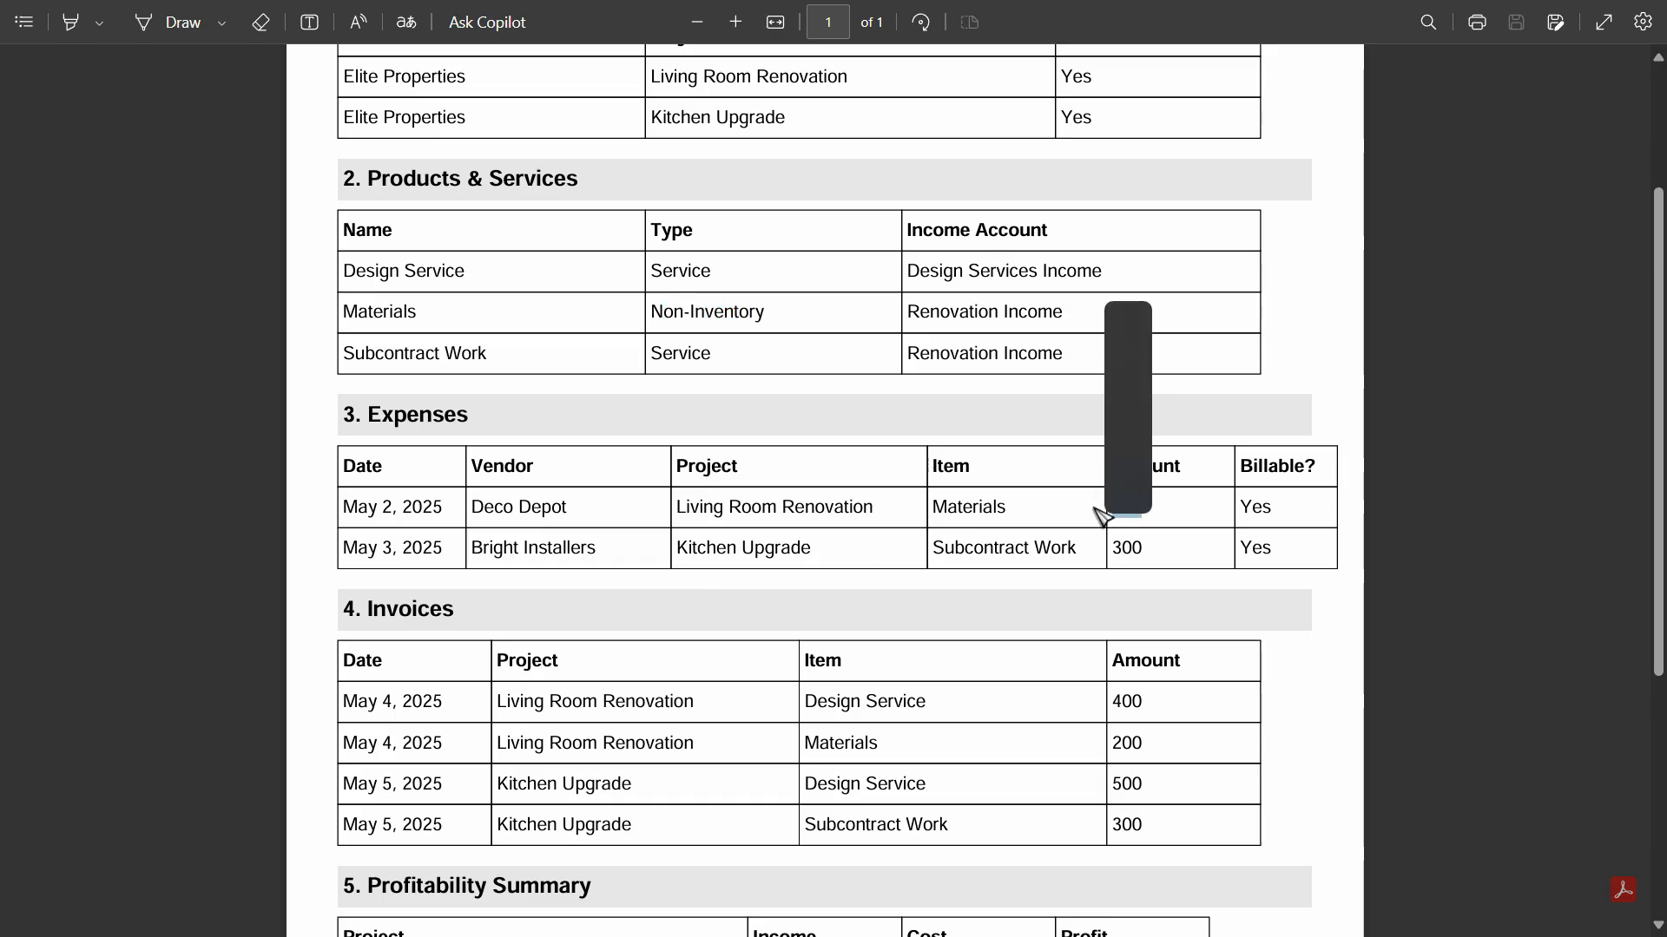
key(alt+Tab)
text(2)
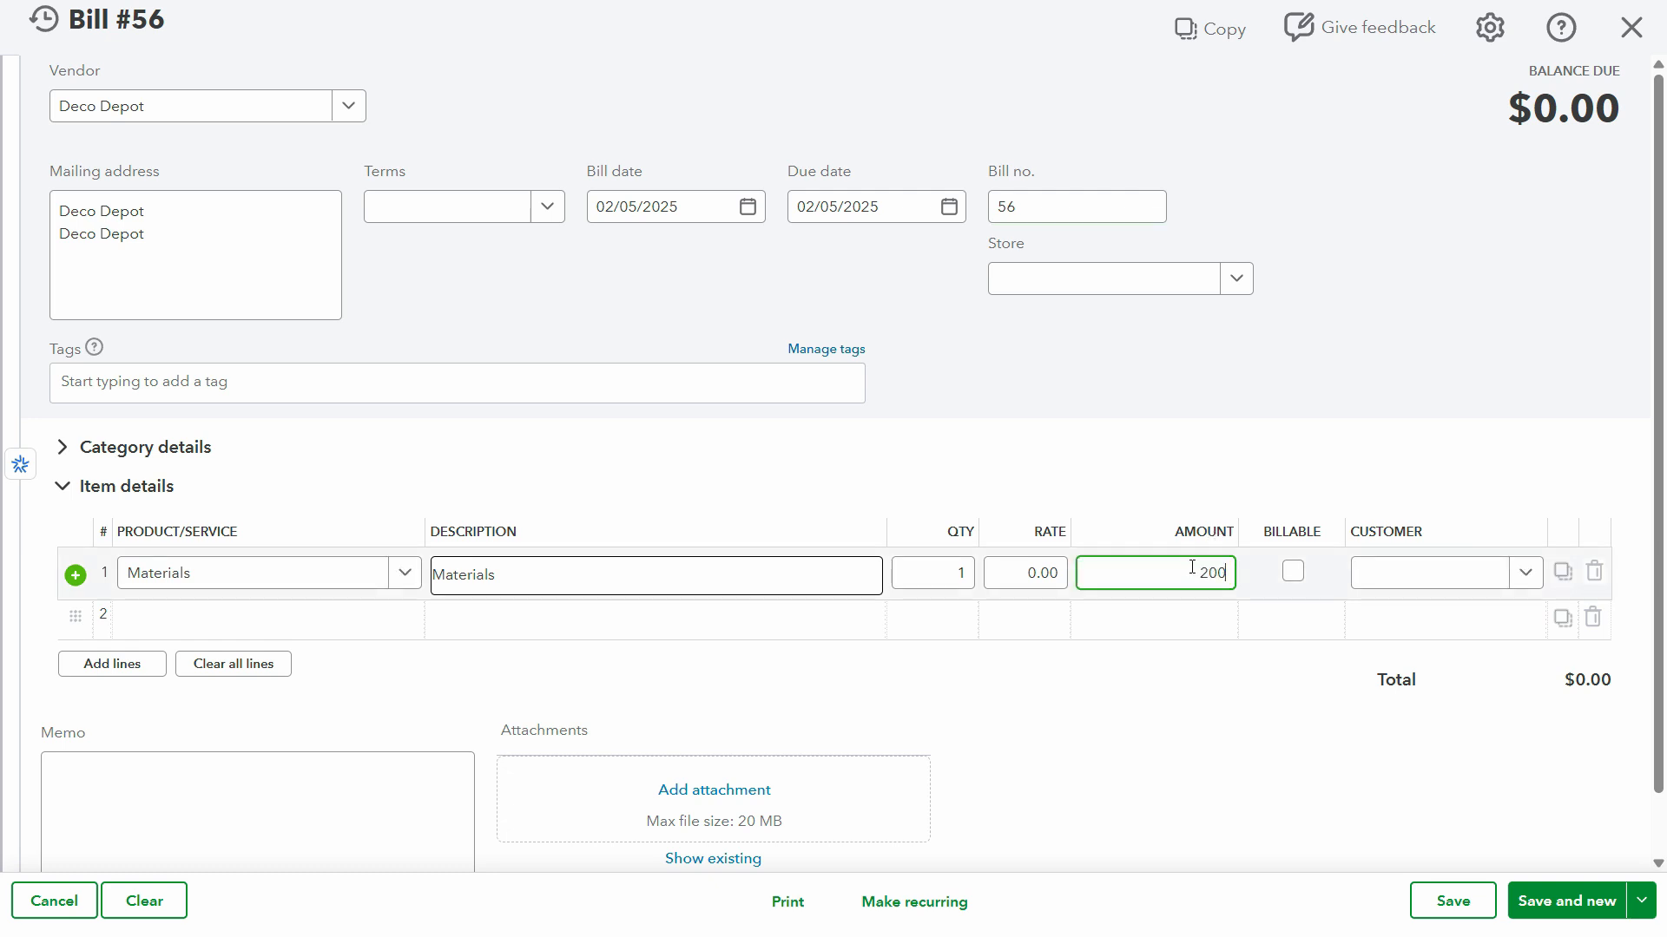
text(00)
key(Tab)
click(1293, 572)
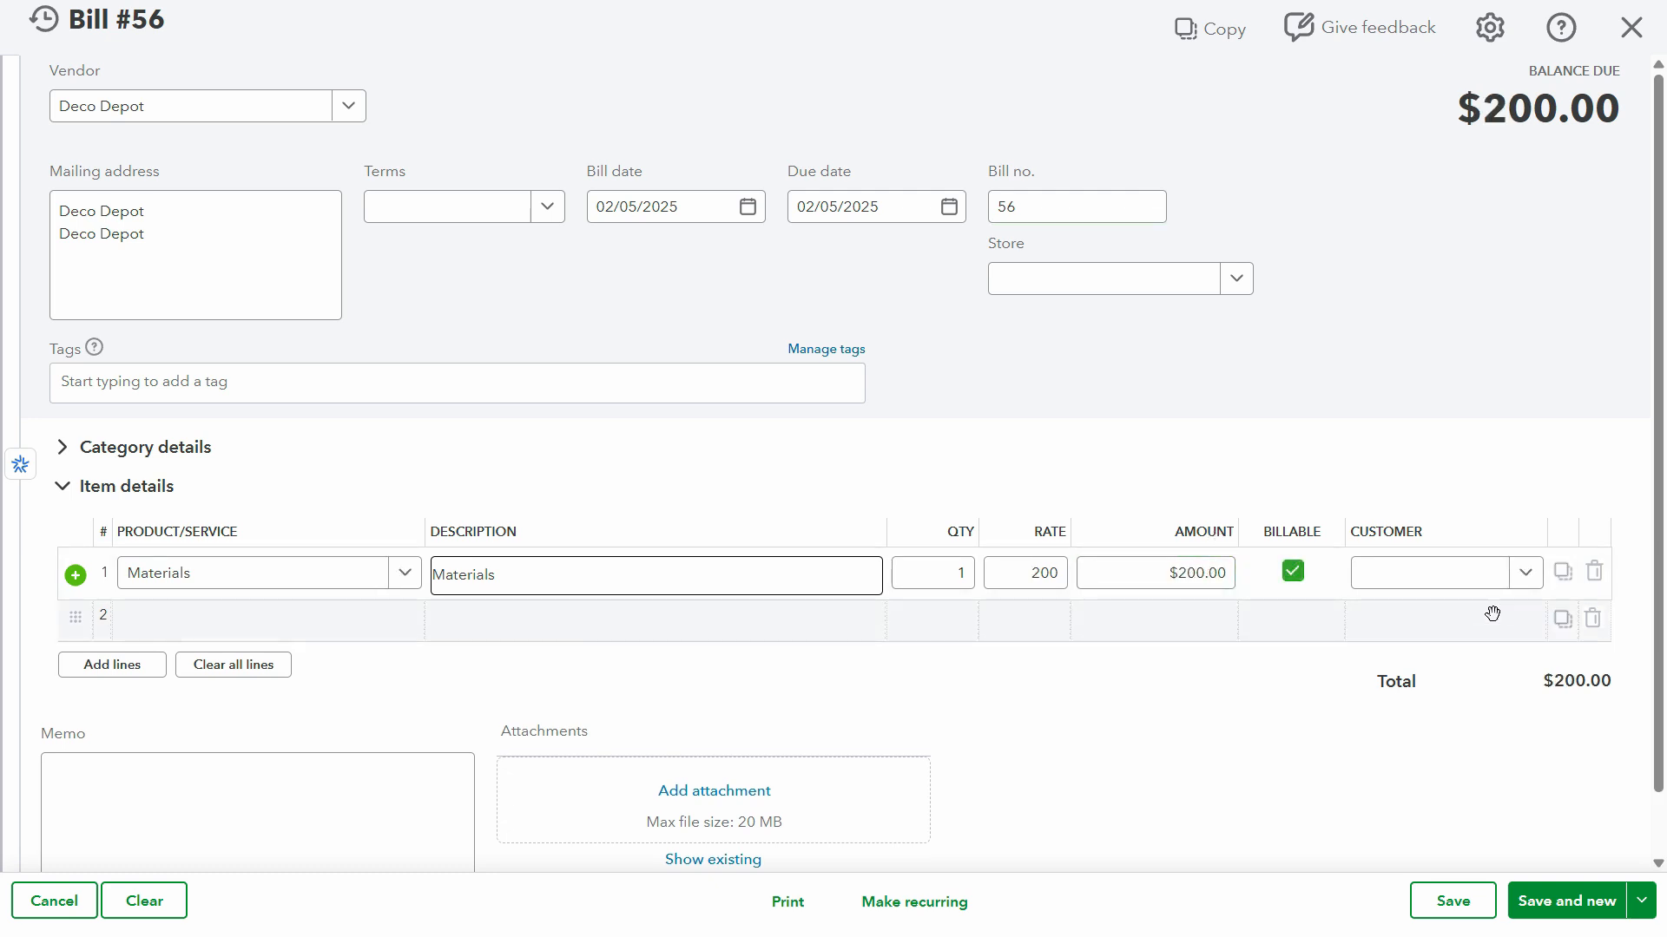
Add a new customer named Elite Properties, taken from the assignment PDF, through item line 1's customer choices.
key(alt+Tab)
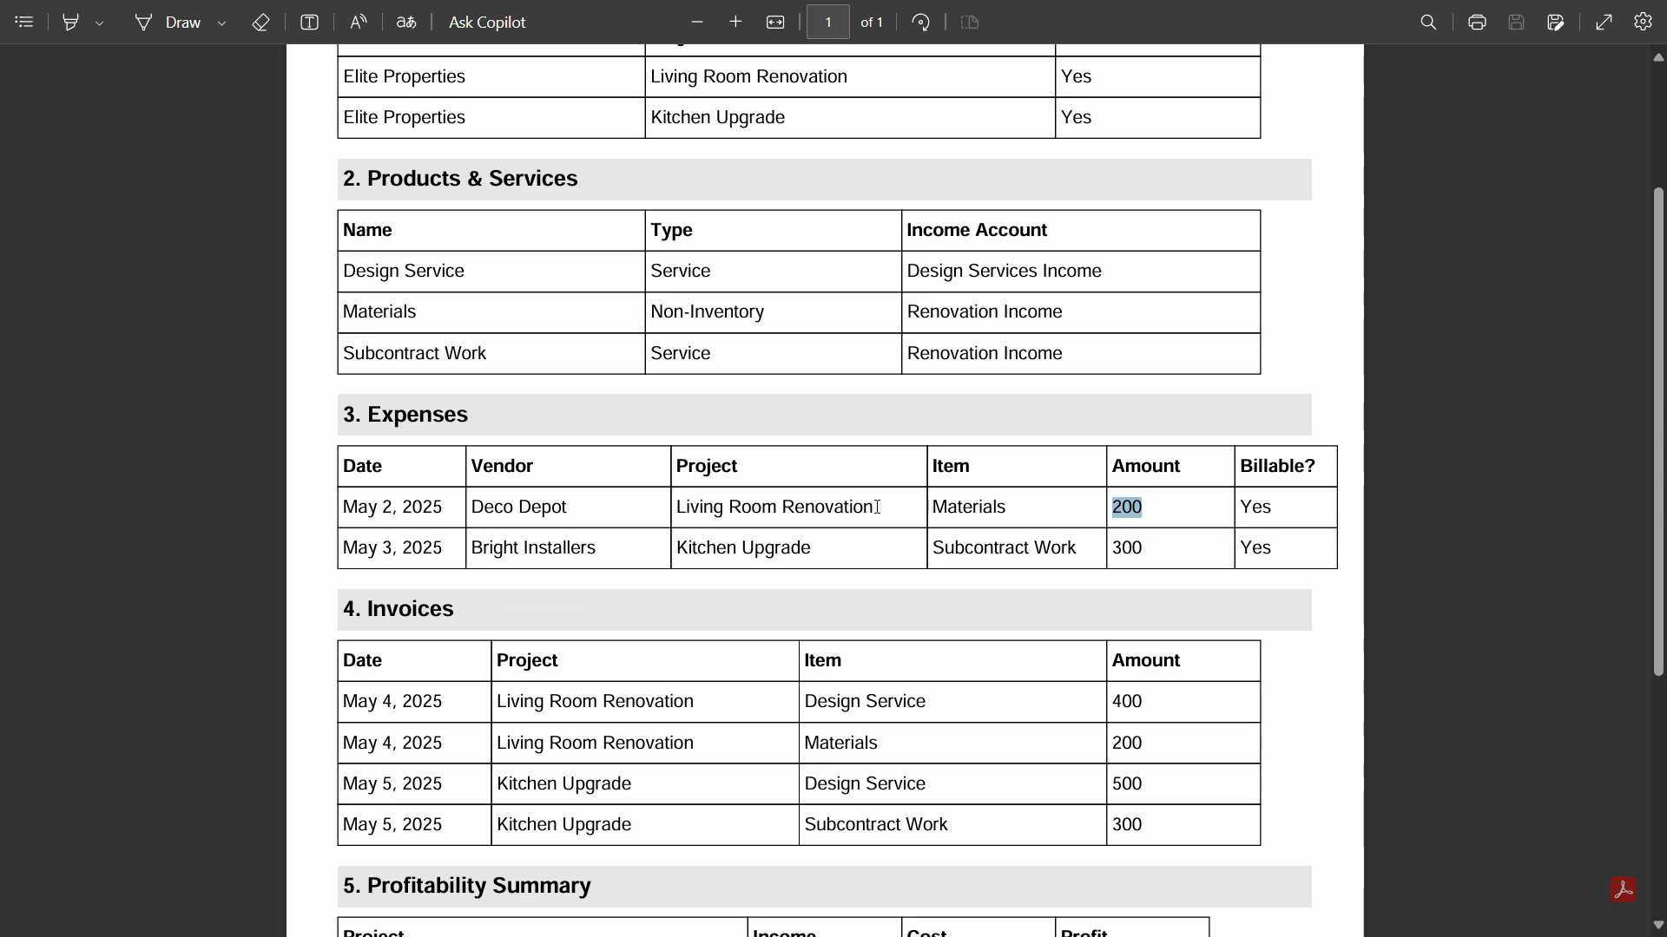
key(alt+Tab)
click(1422, 574)
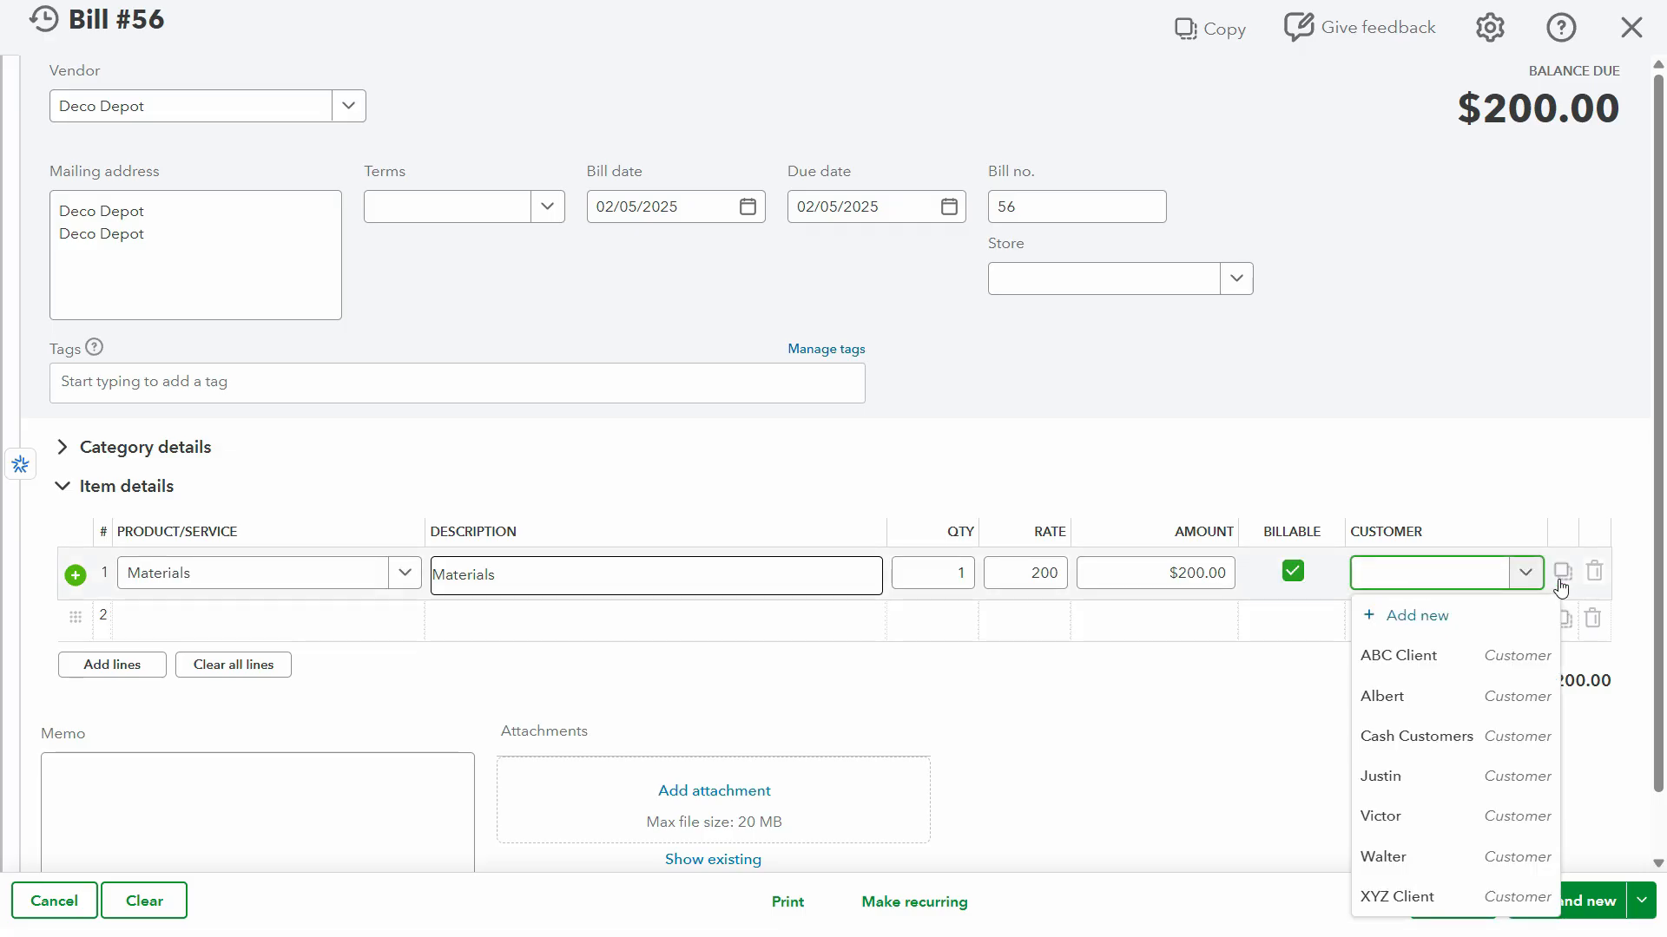
click(1448, 627)
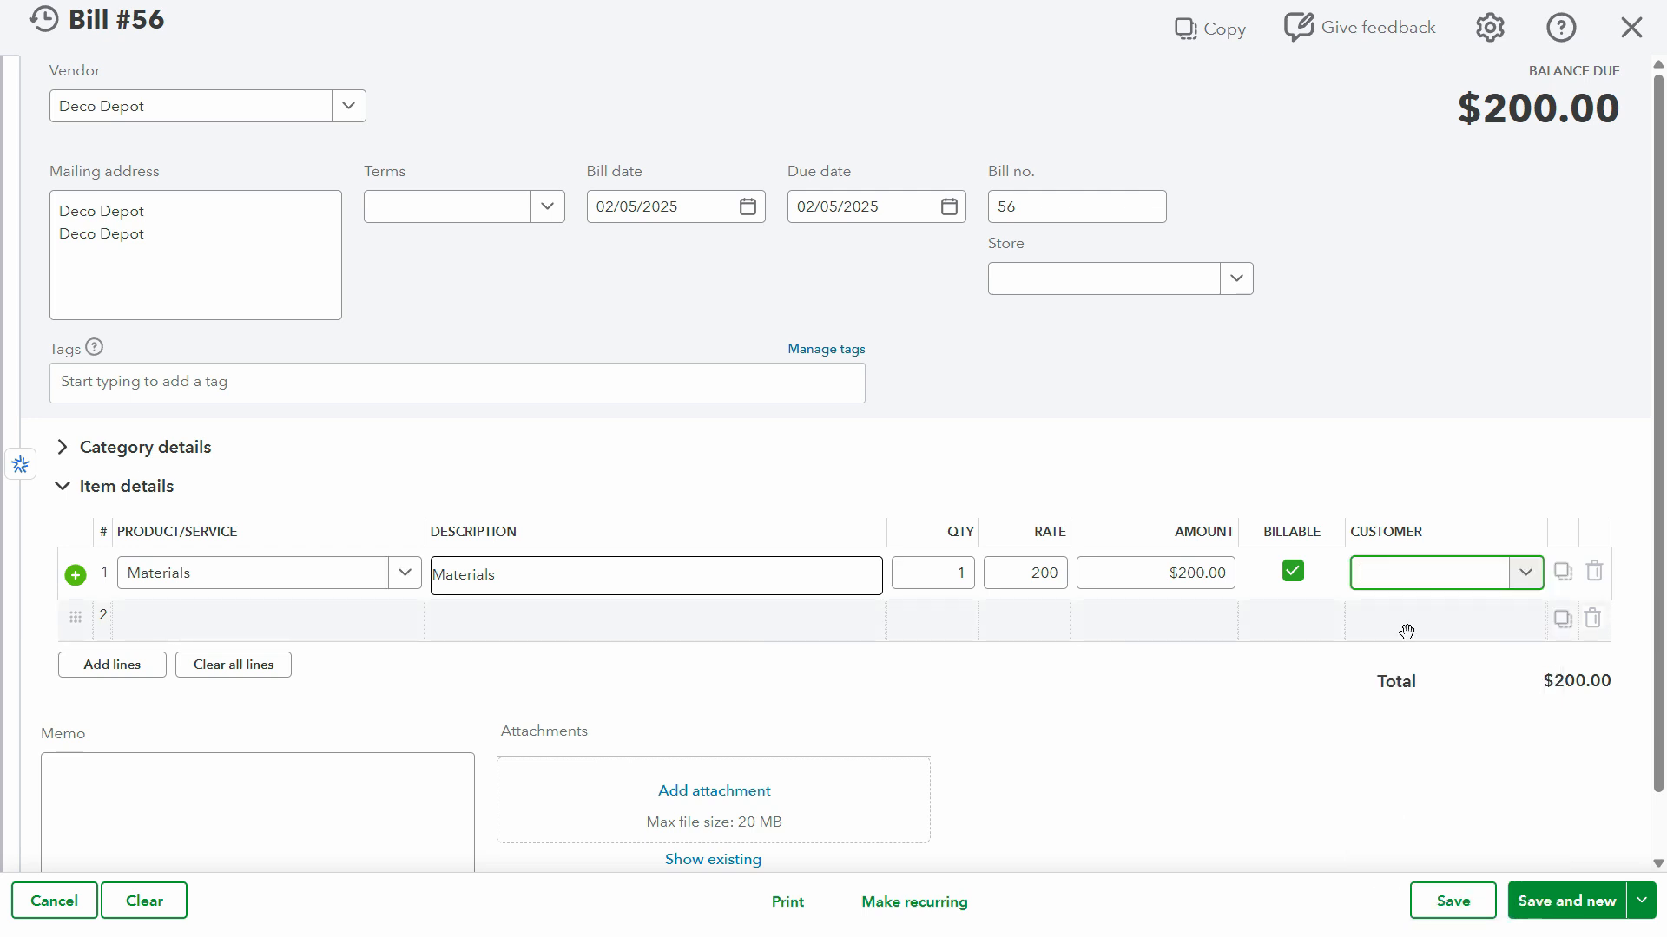
key(alt+Tab)
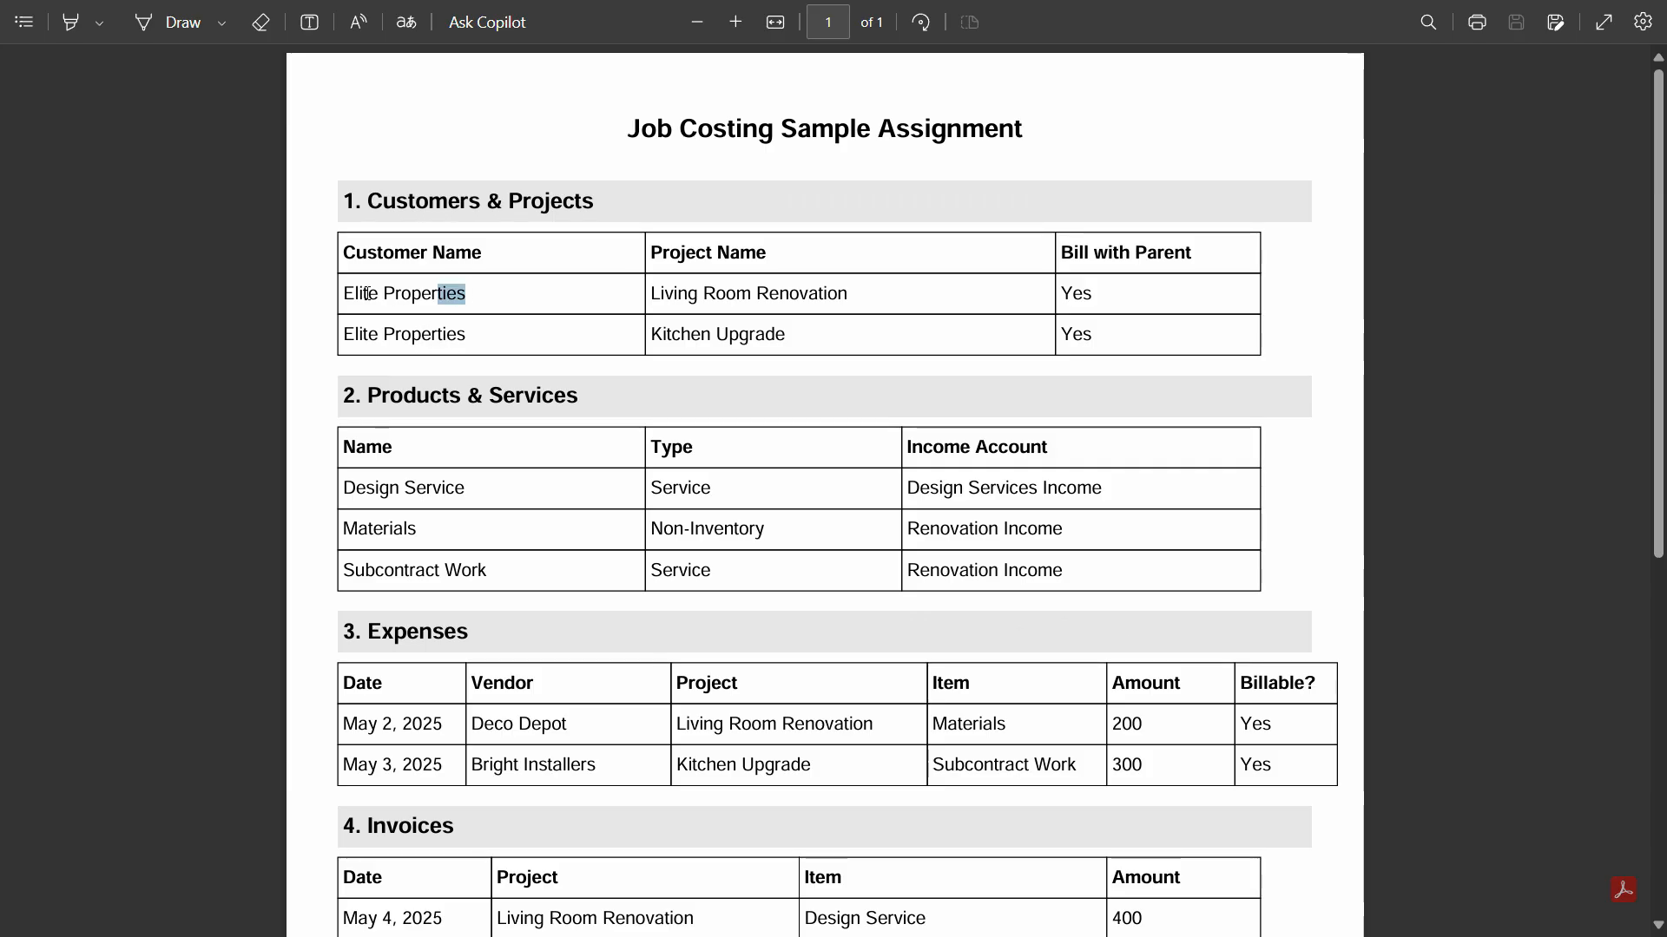
drag(367, 293, 344, 295)
key(alt+Tab)
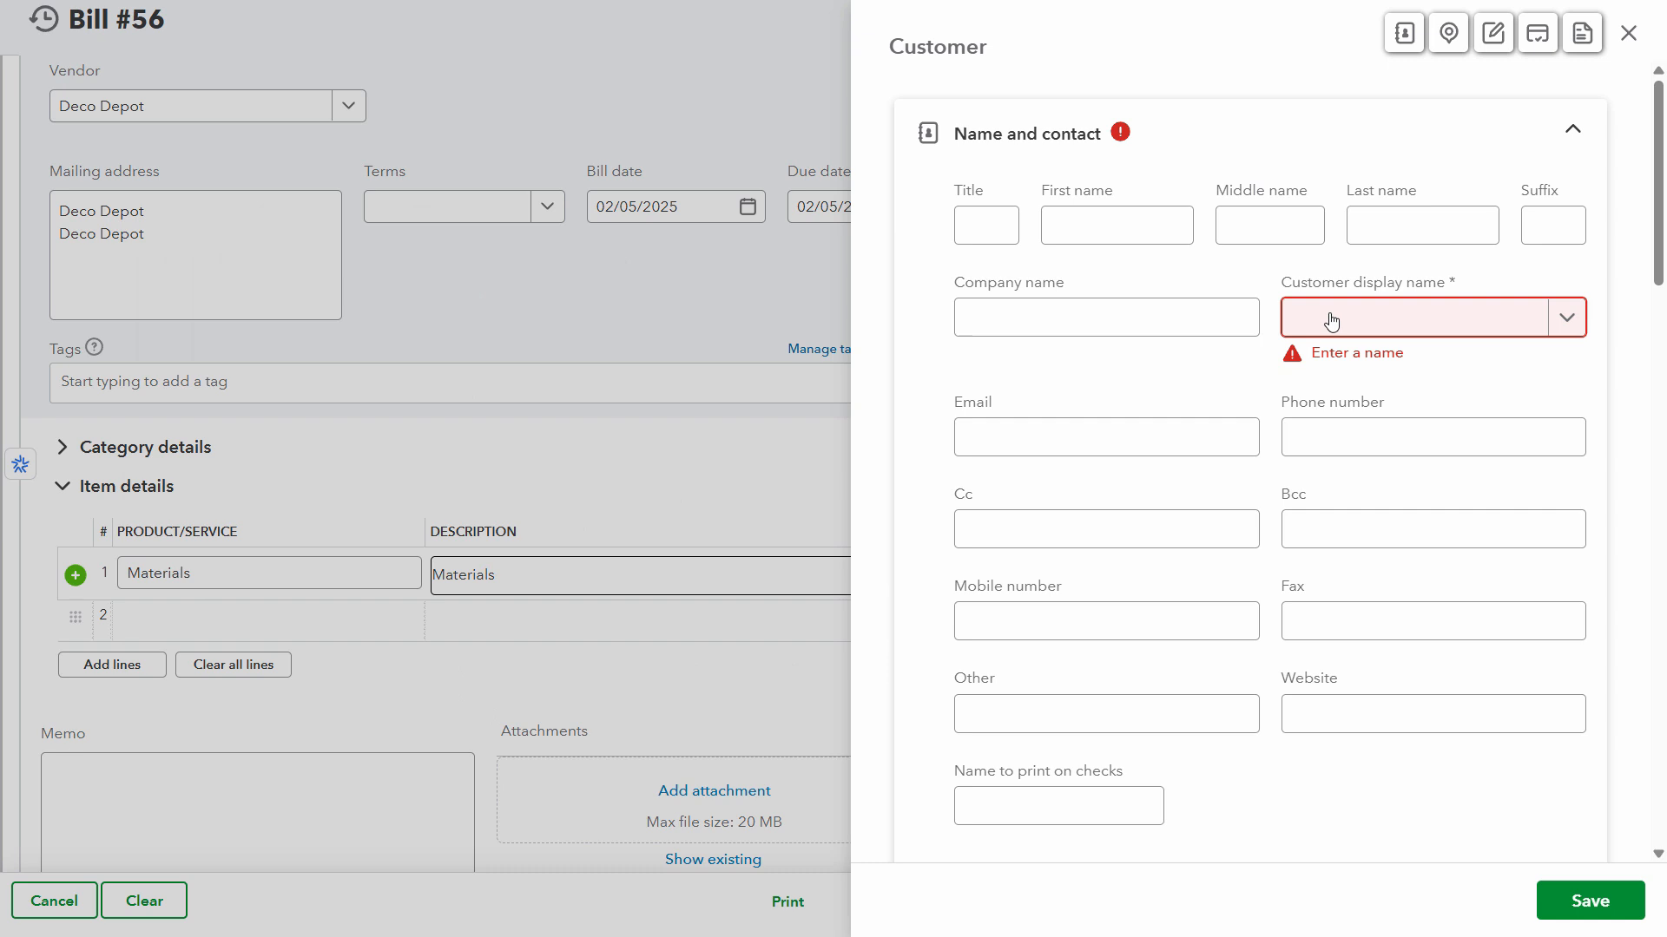
click(1332, 322)
key(ctrl+v)
scroll(1469, 773, down, 10)
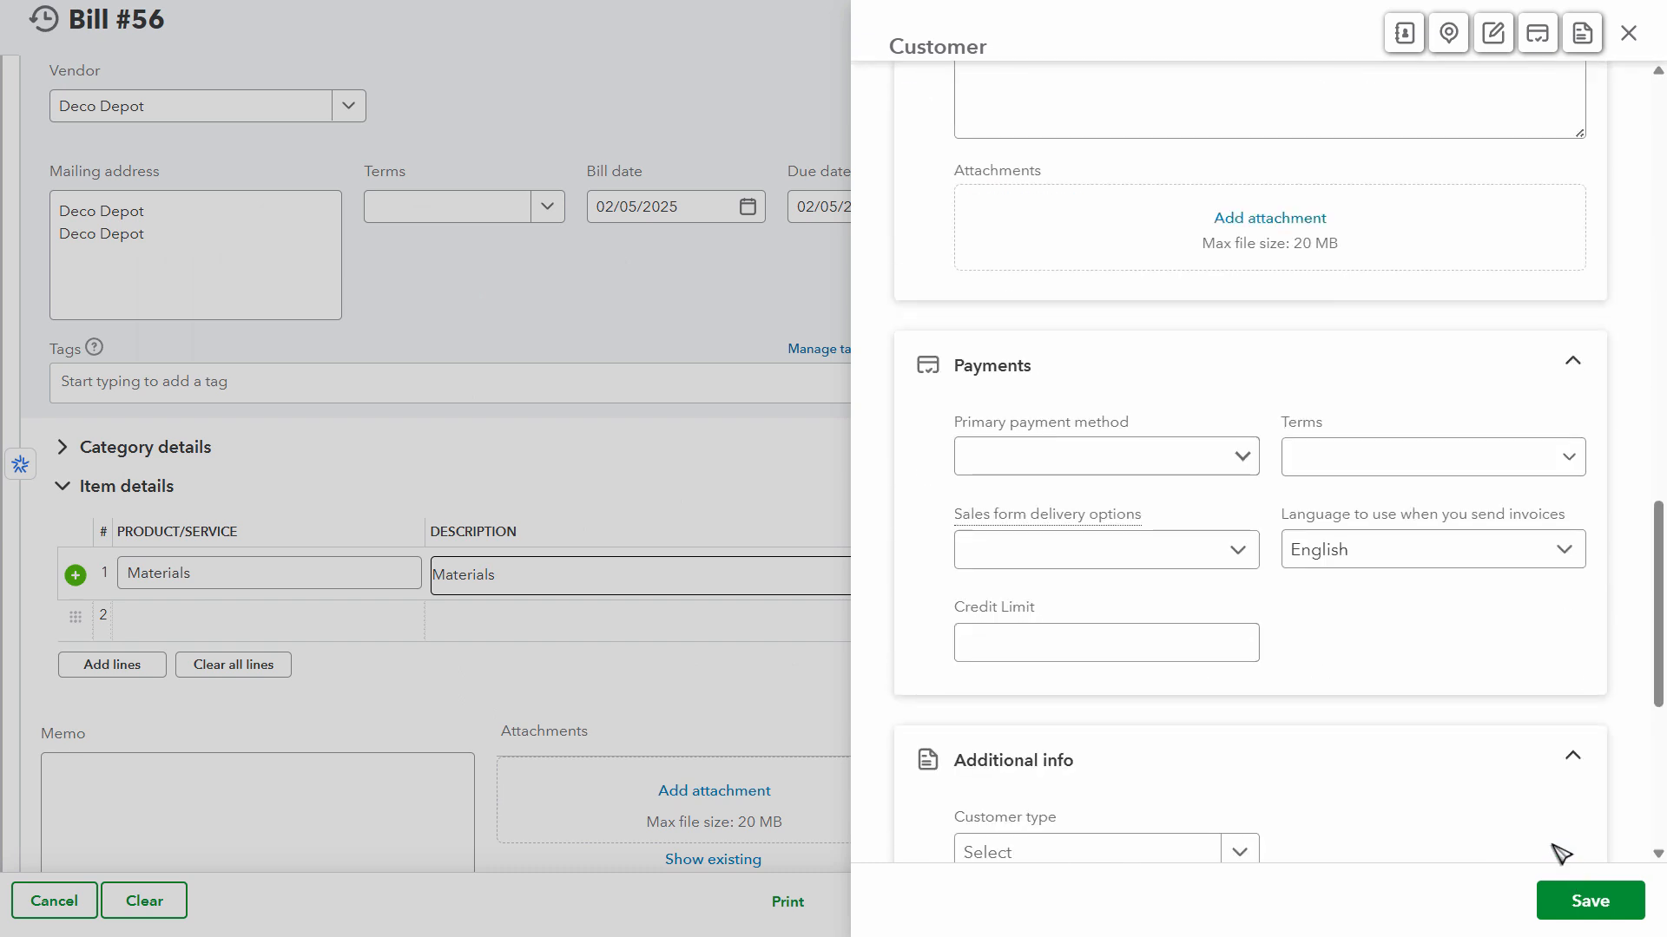
scroll(1467, 713, down, 5)
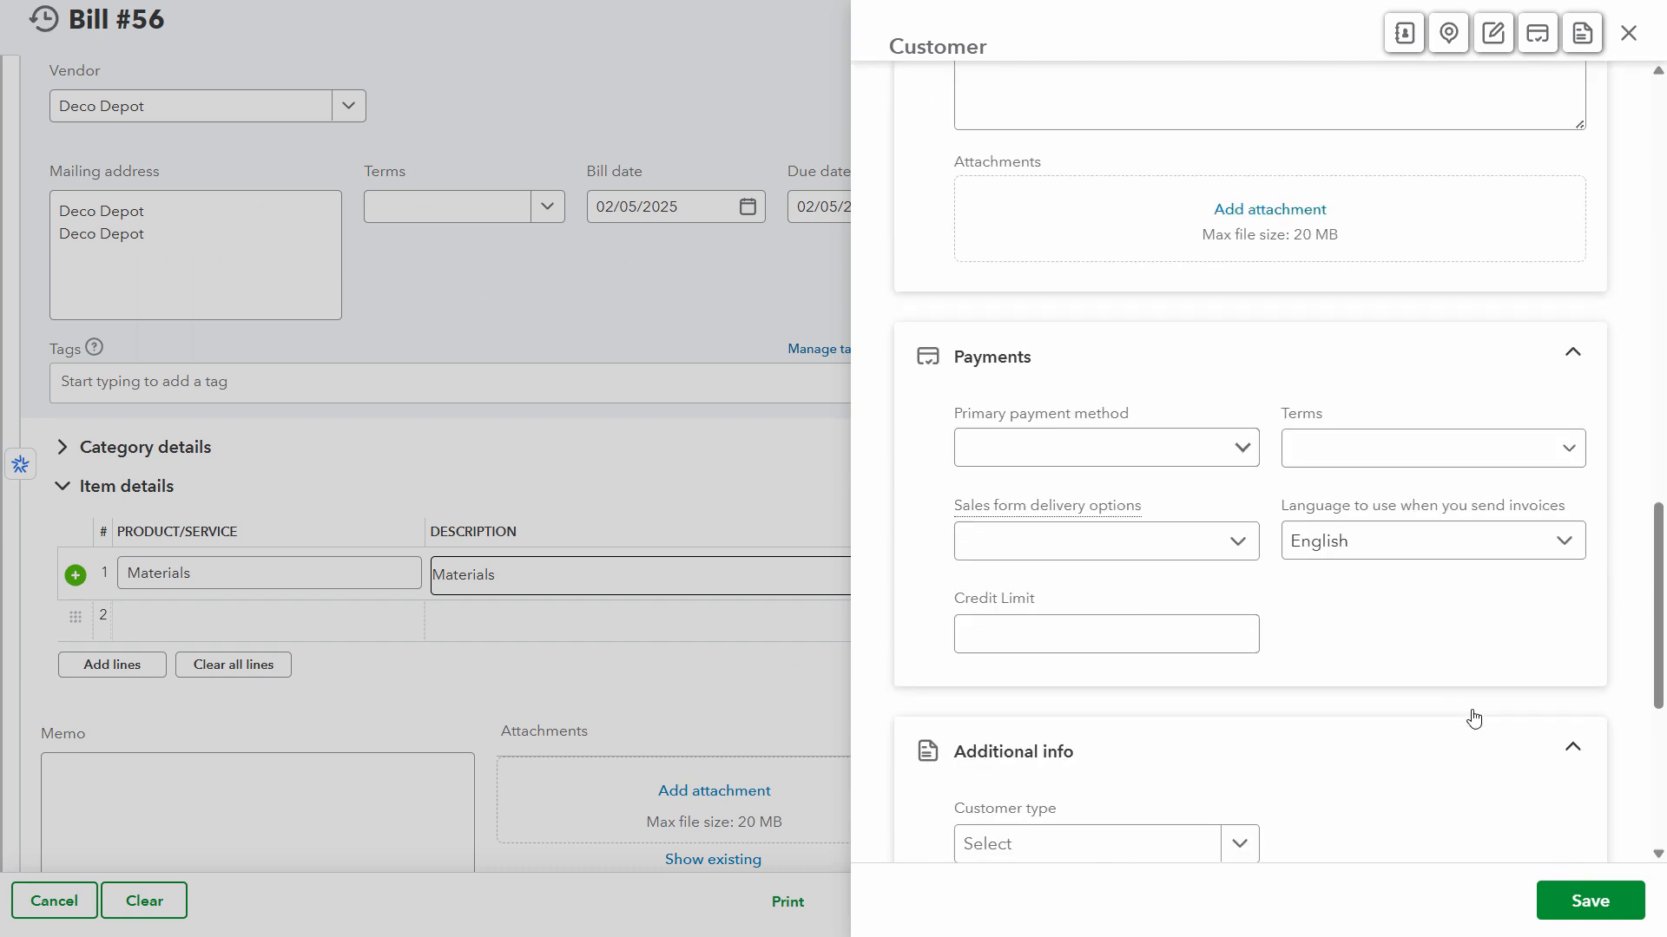
click(1550, 911)
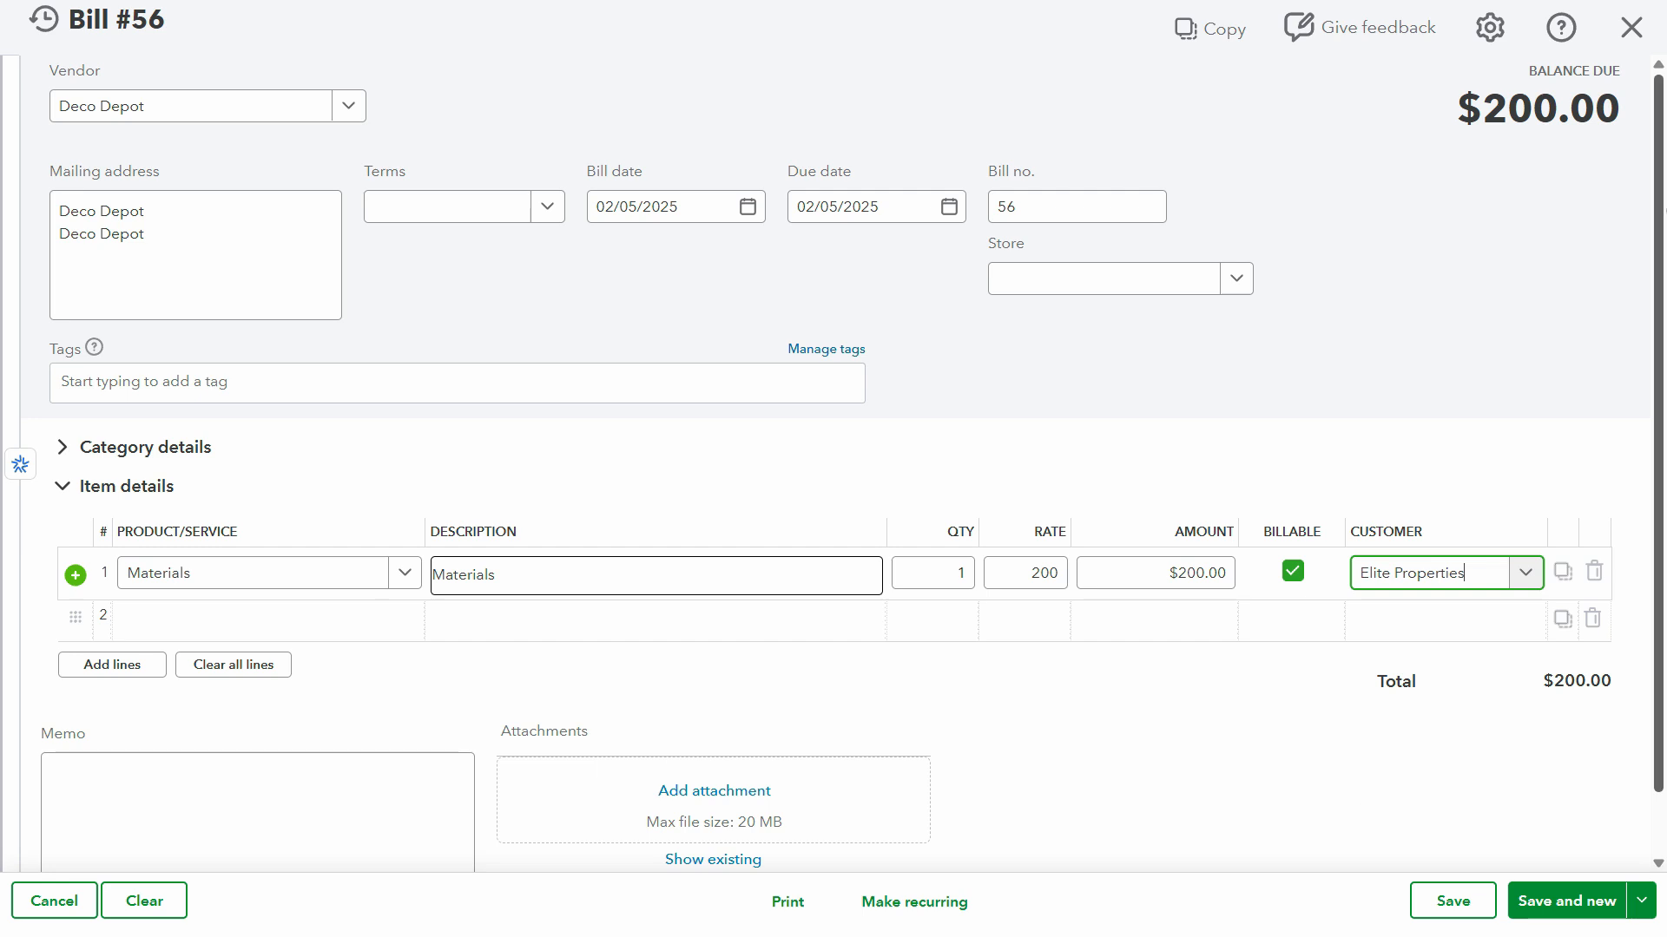
Close the Deco Depot bill without saving it, and open the Projects page.
click(1632, 27)
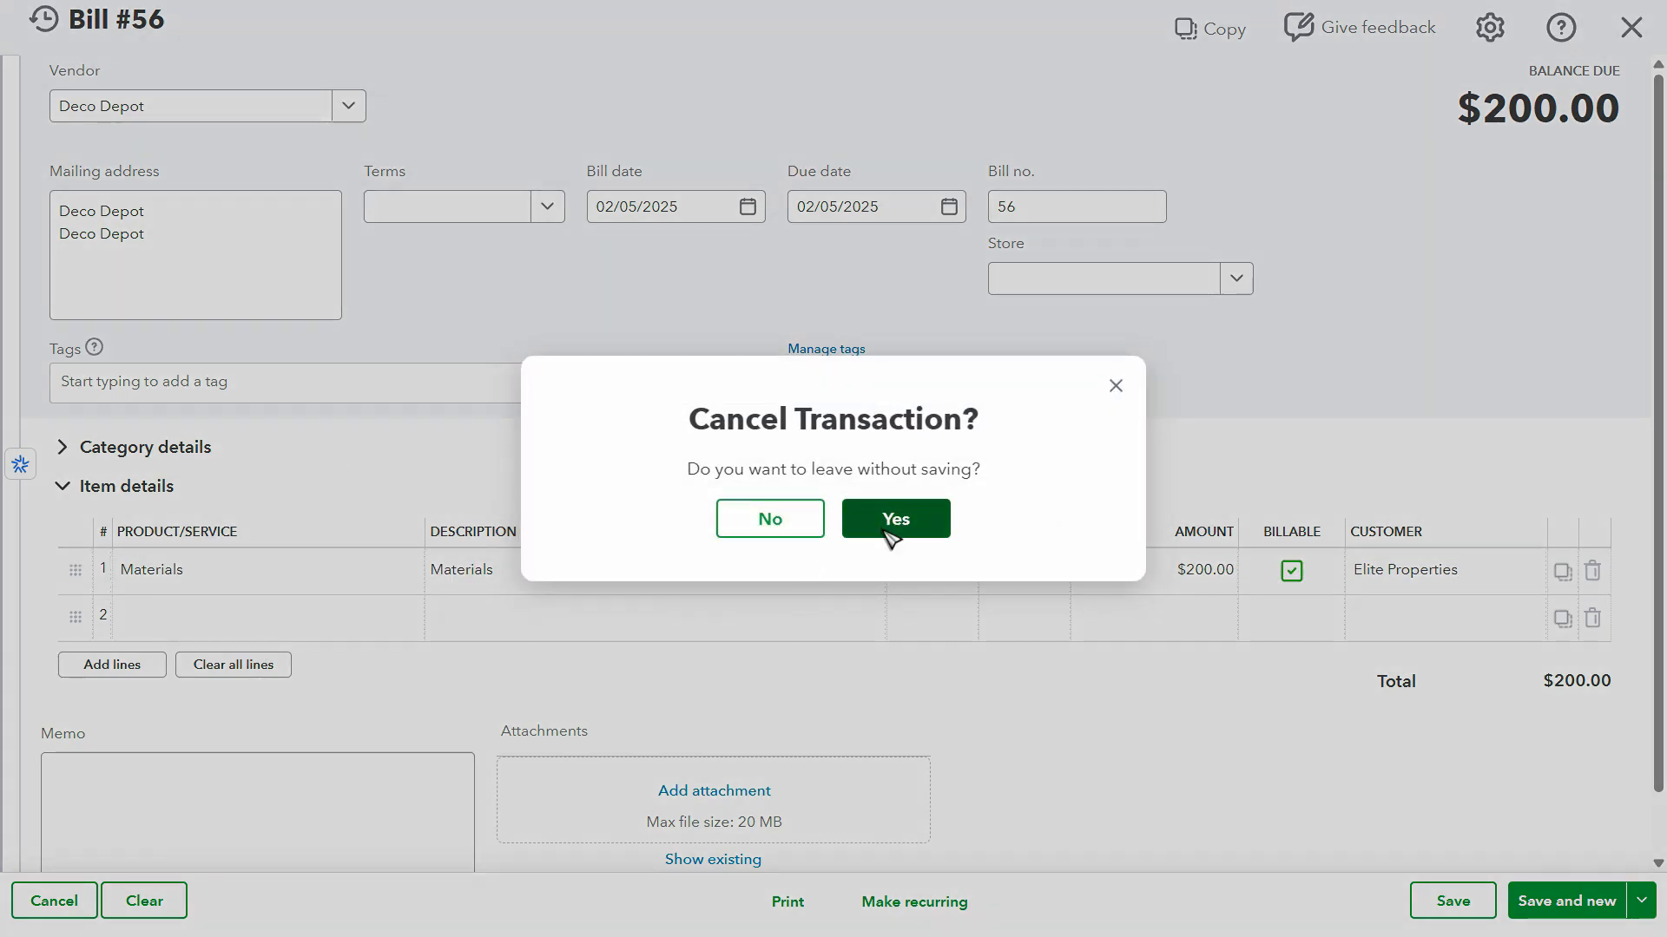
click(890, 533)
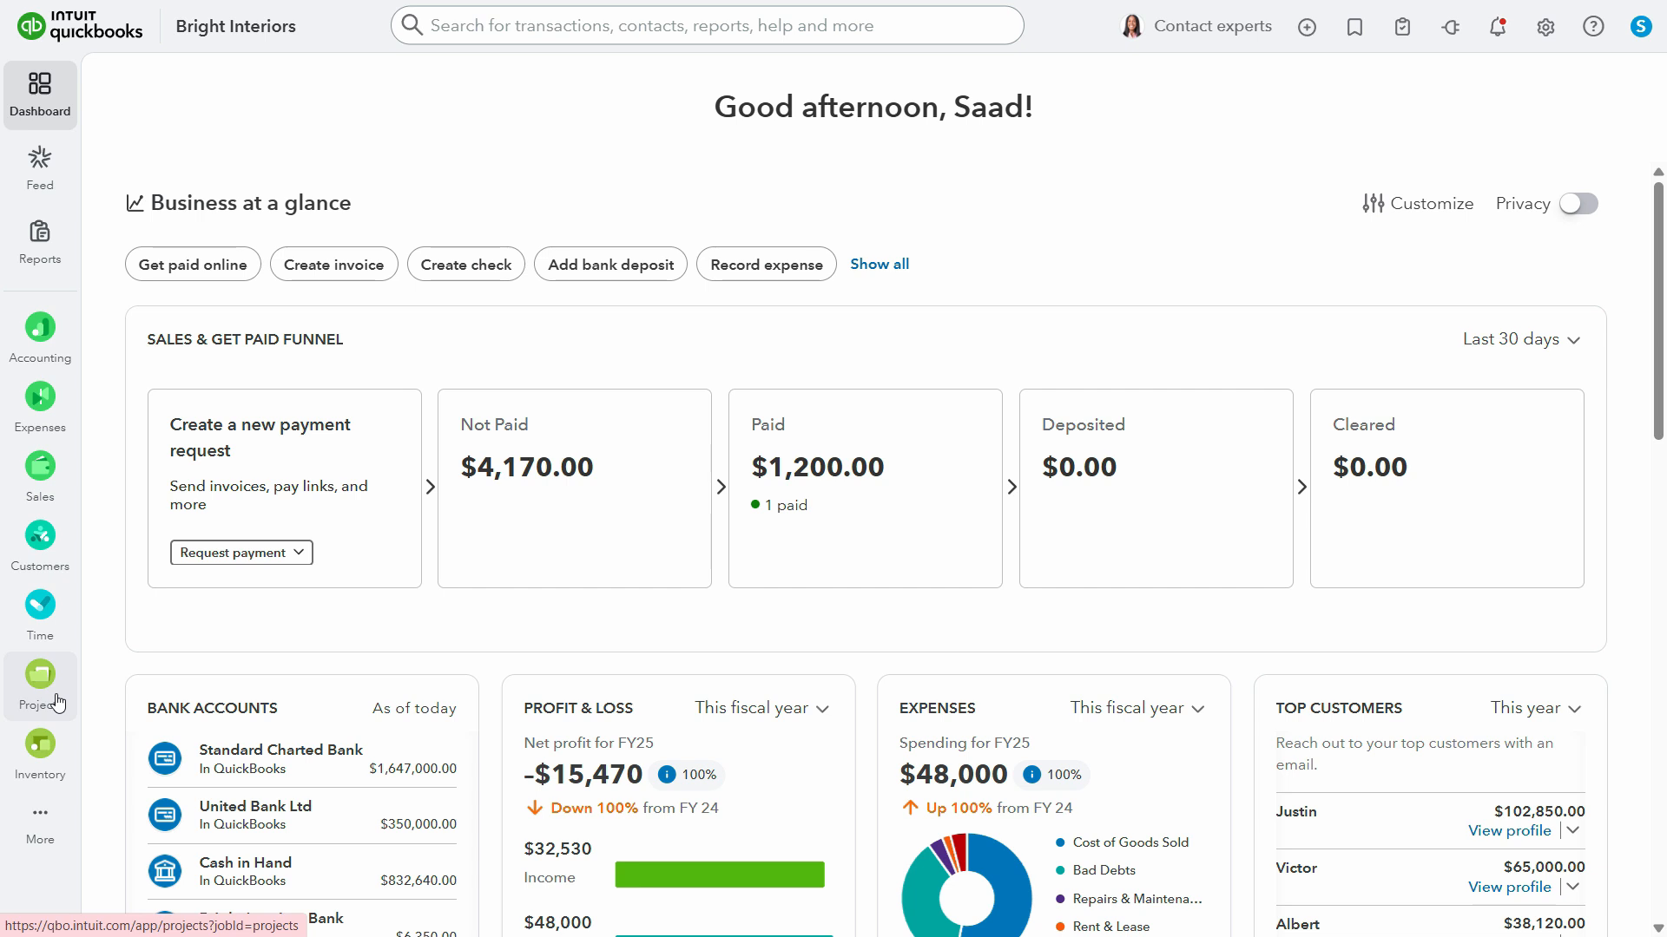
click(57, 701)
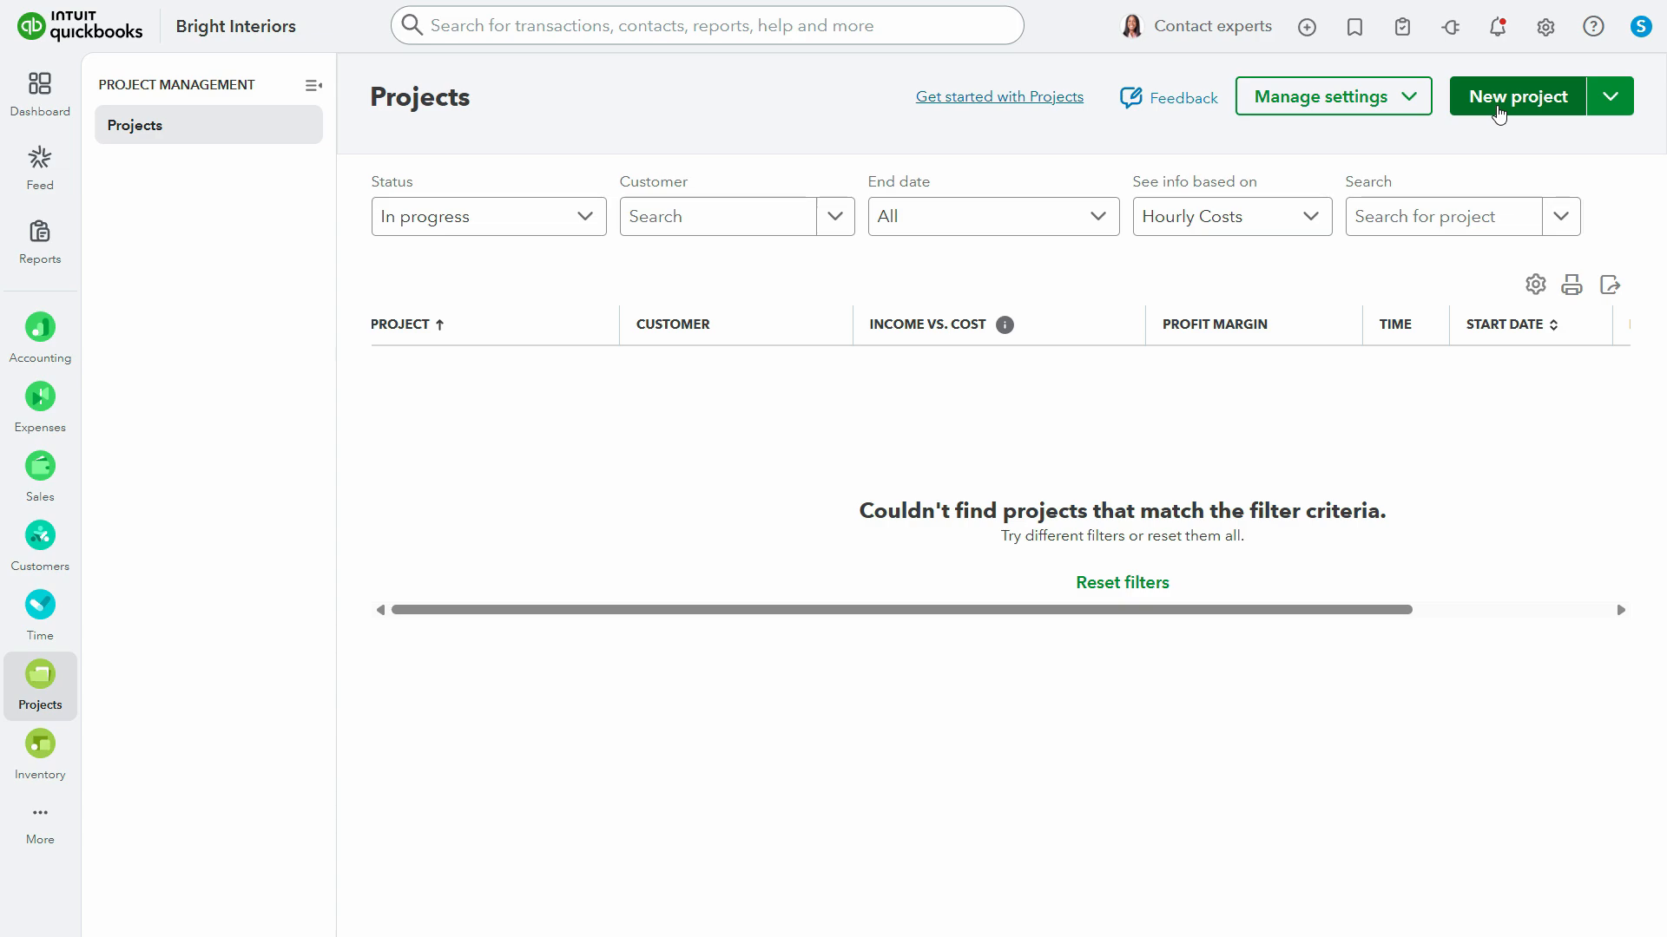
Start a new project named Living Room Renovation, copied from the assignment PDF, for the customer Elite Properties.
click(1502, 97)
key(alt+Tab)
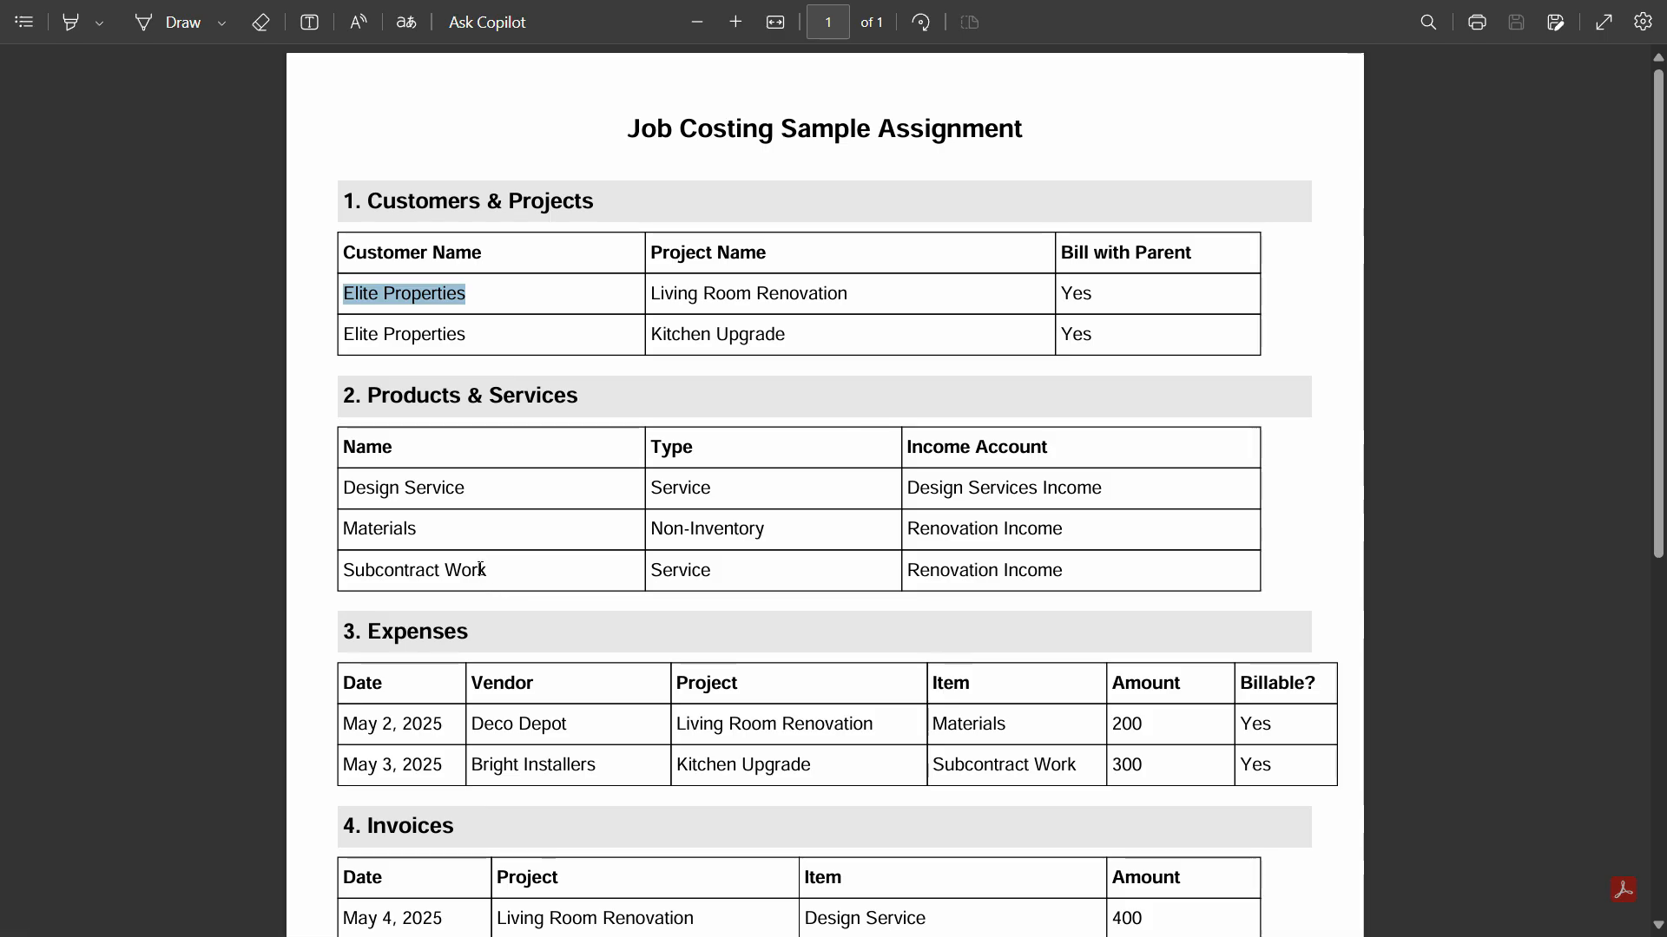
drag(848, 295, 664, 292)
key(ctrl+c)
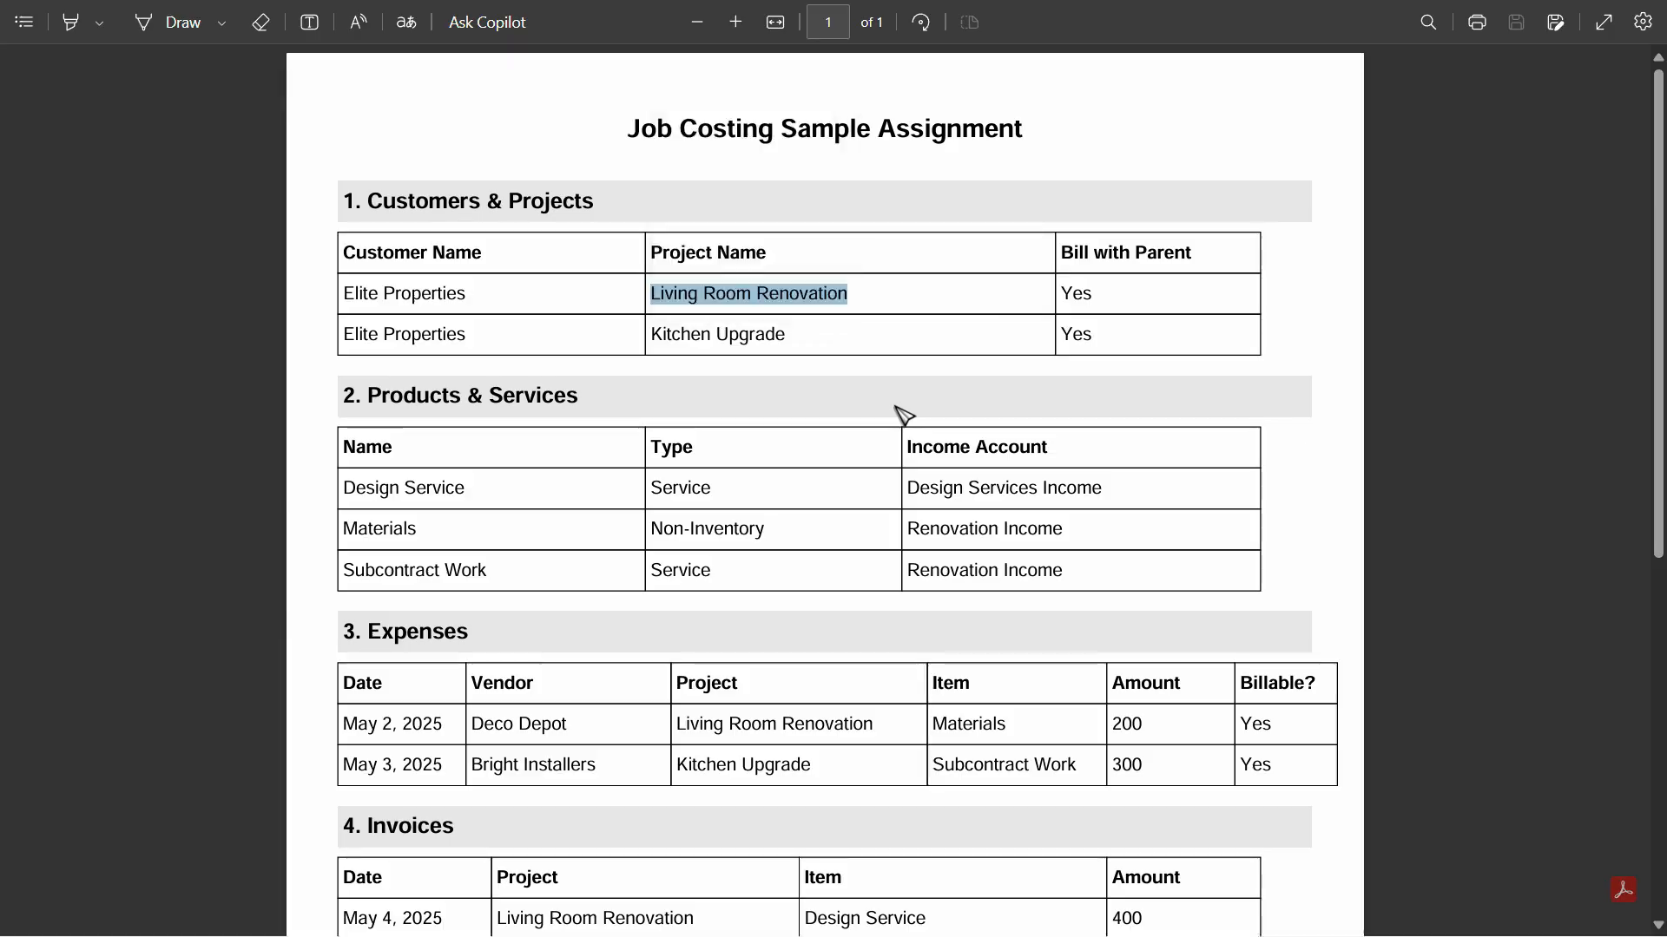
key(alt+Tab)
key(ctrl+v)
click(1199, 304)
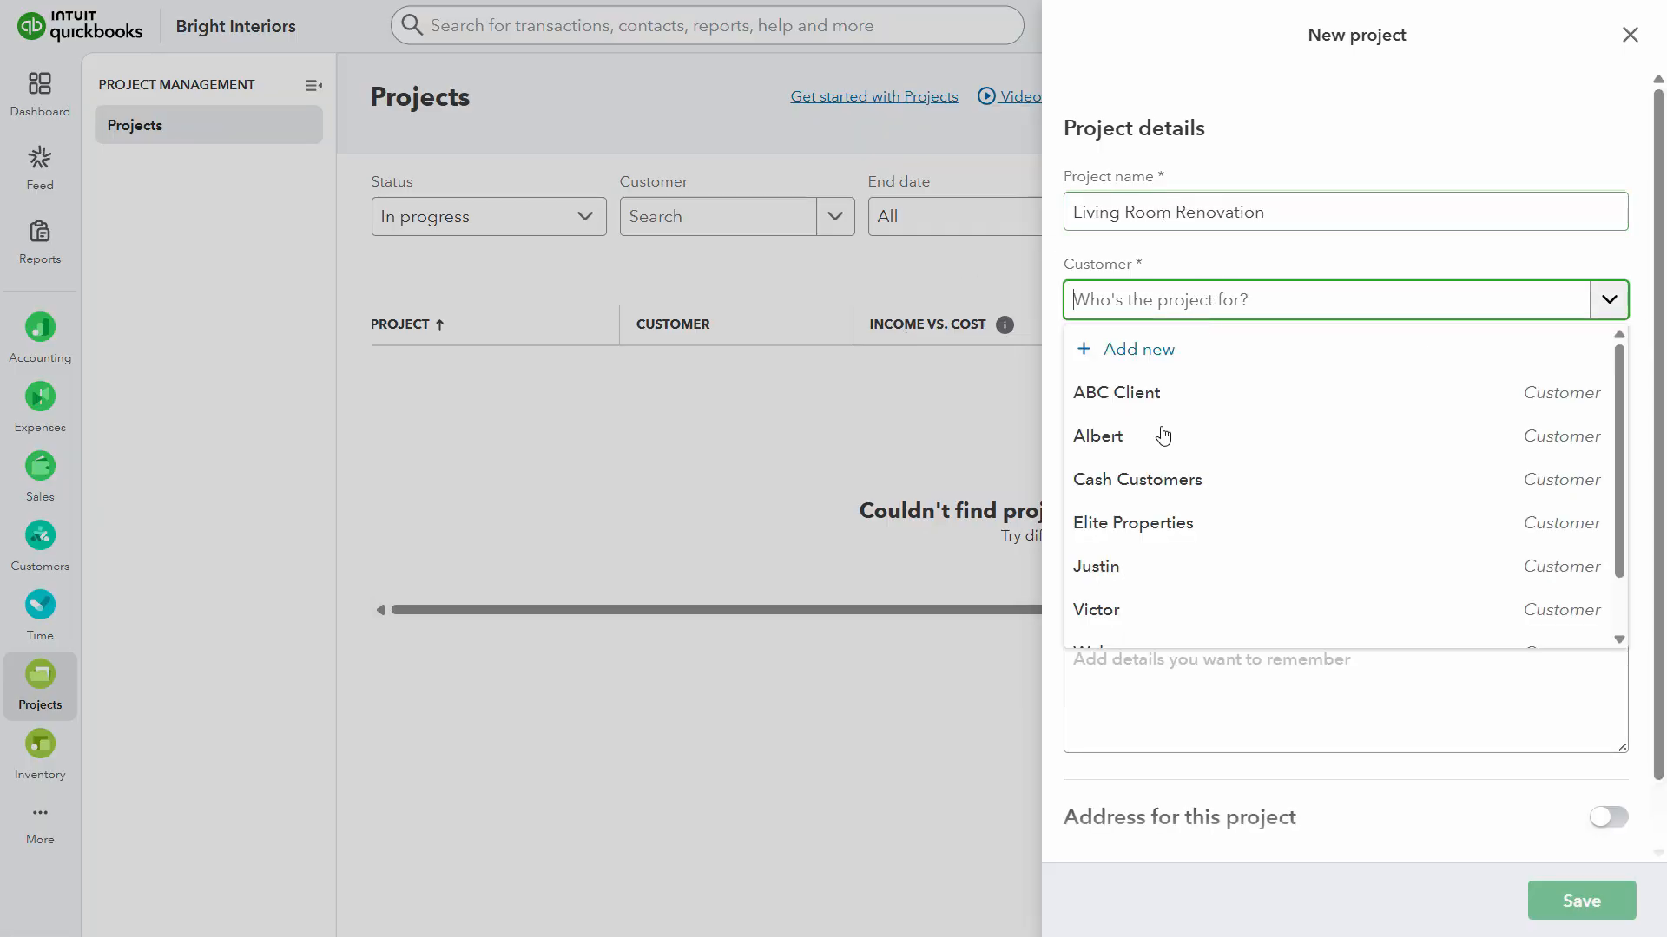
click(1120, 523)
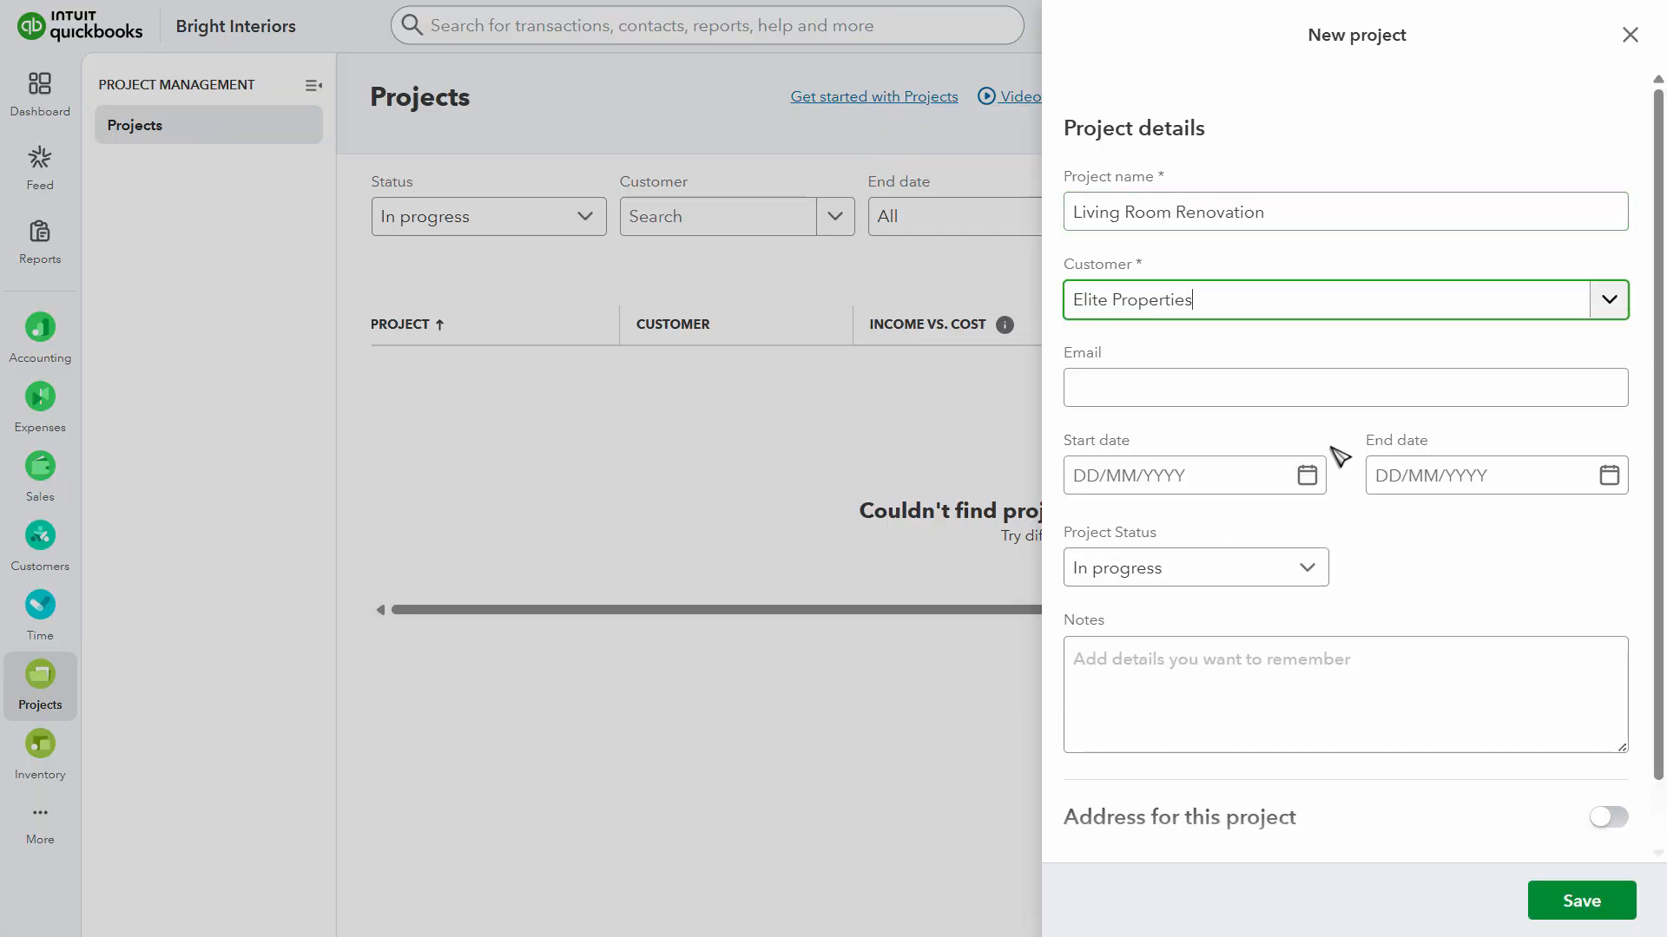
Look through the assignment PDF for the project's dates, and set its start date to 01/05/2025.
click(1209, 468)
key(alt+Tab)
scroll(987, 515, down, 2)
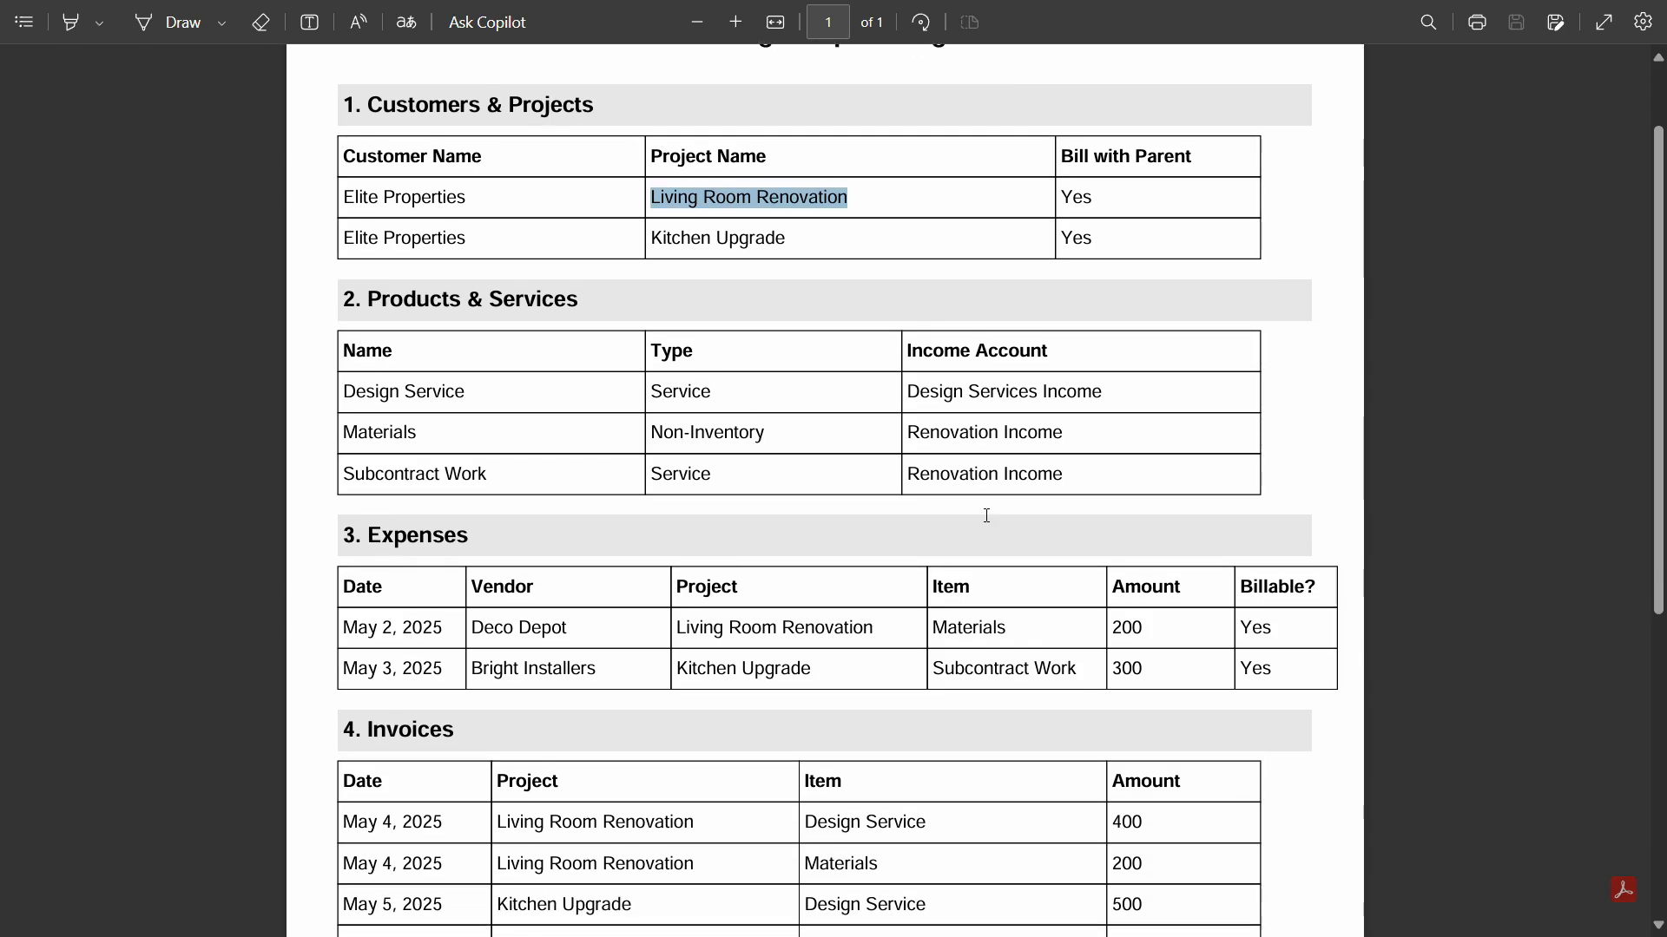
scroll(987, 516, down, 2)
scroll(1003, 532, down, 5)
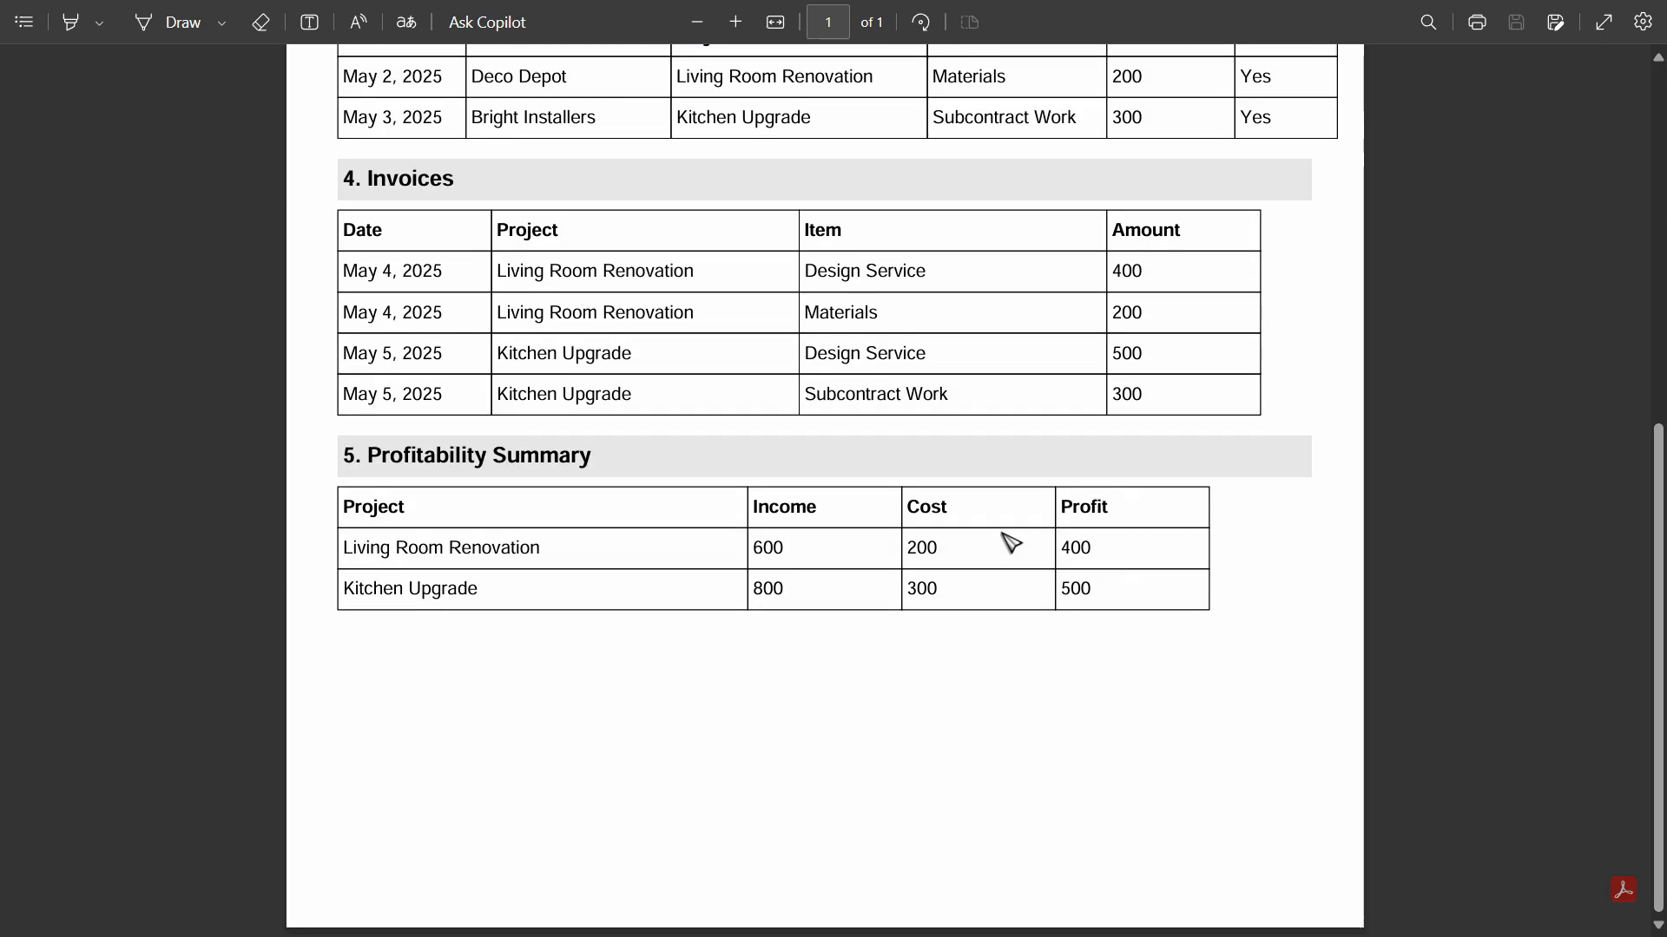
scroll(1007, 538, up, 1)
scroll(999, 531, up, 6)
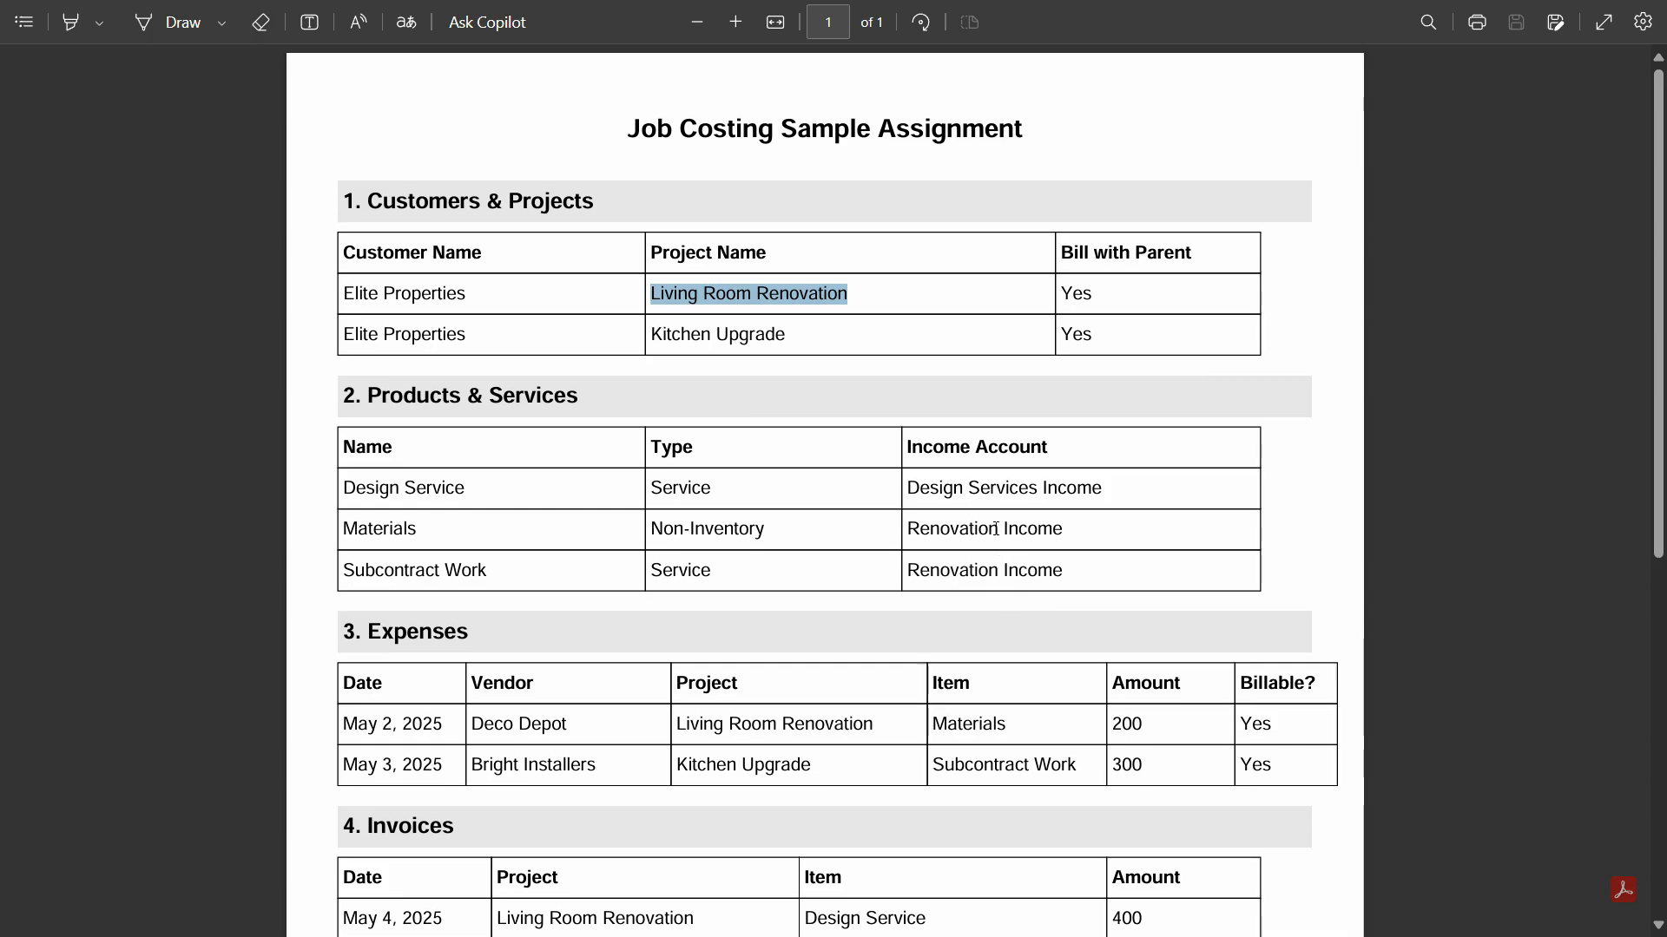
key(alt+Tab)
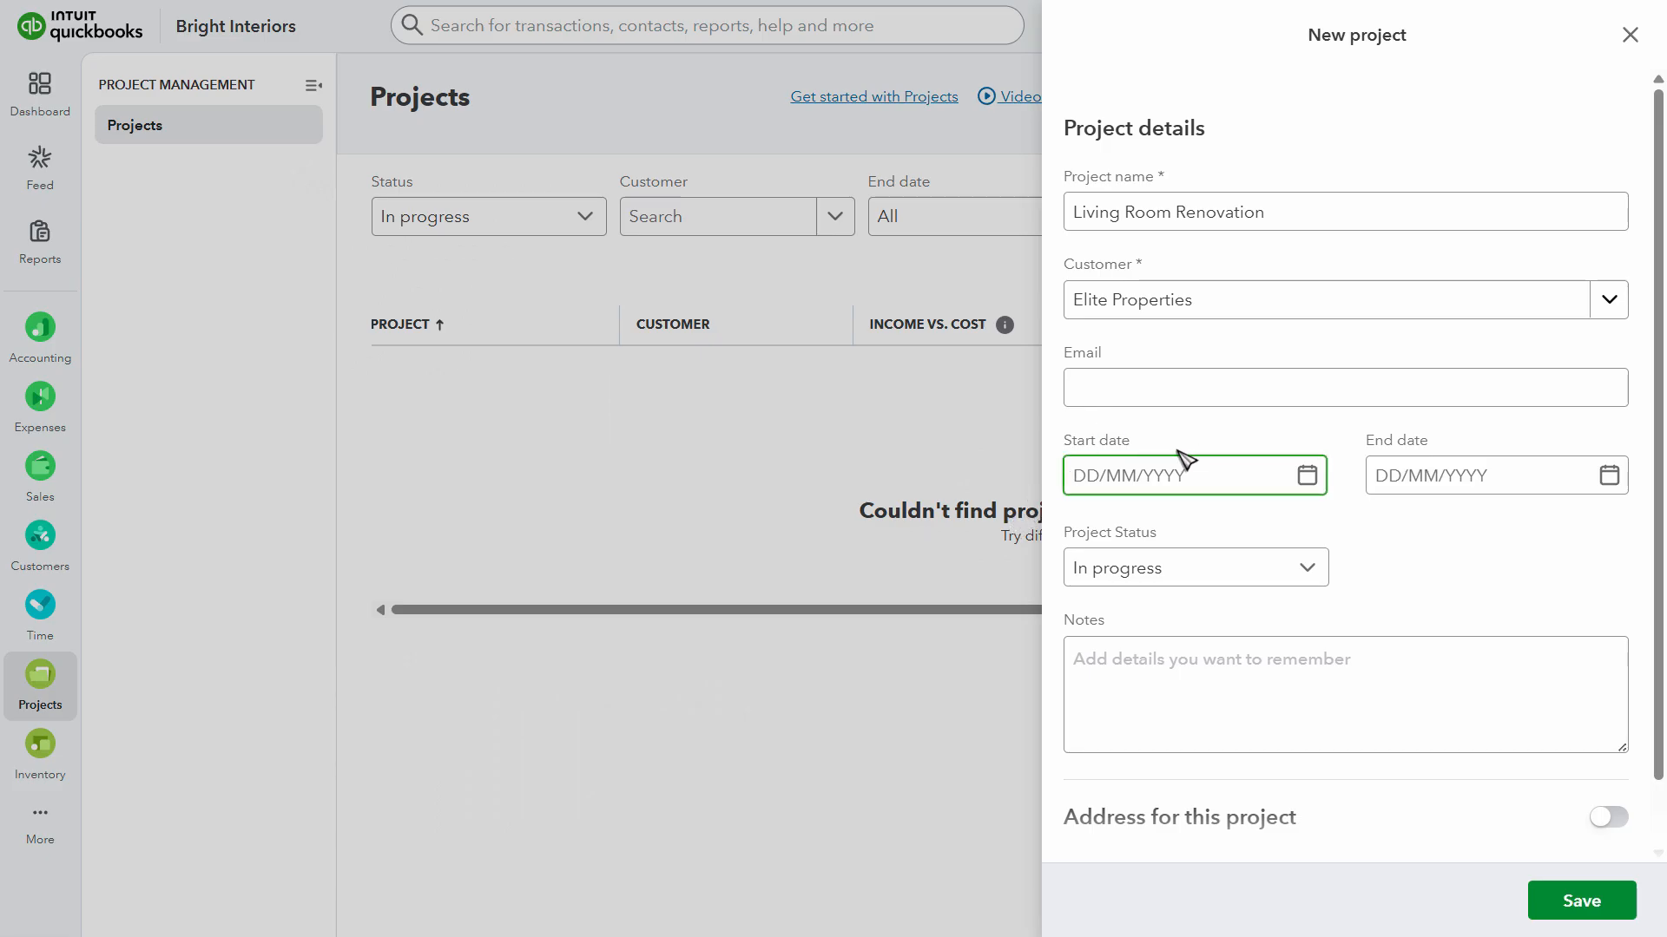
text(01/05/2025)
key(Tab)
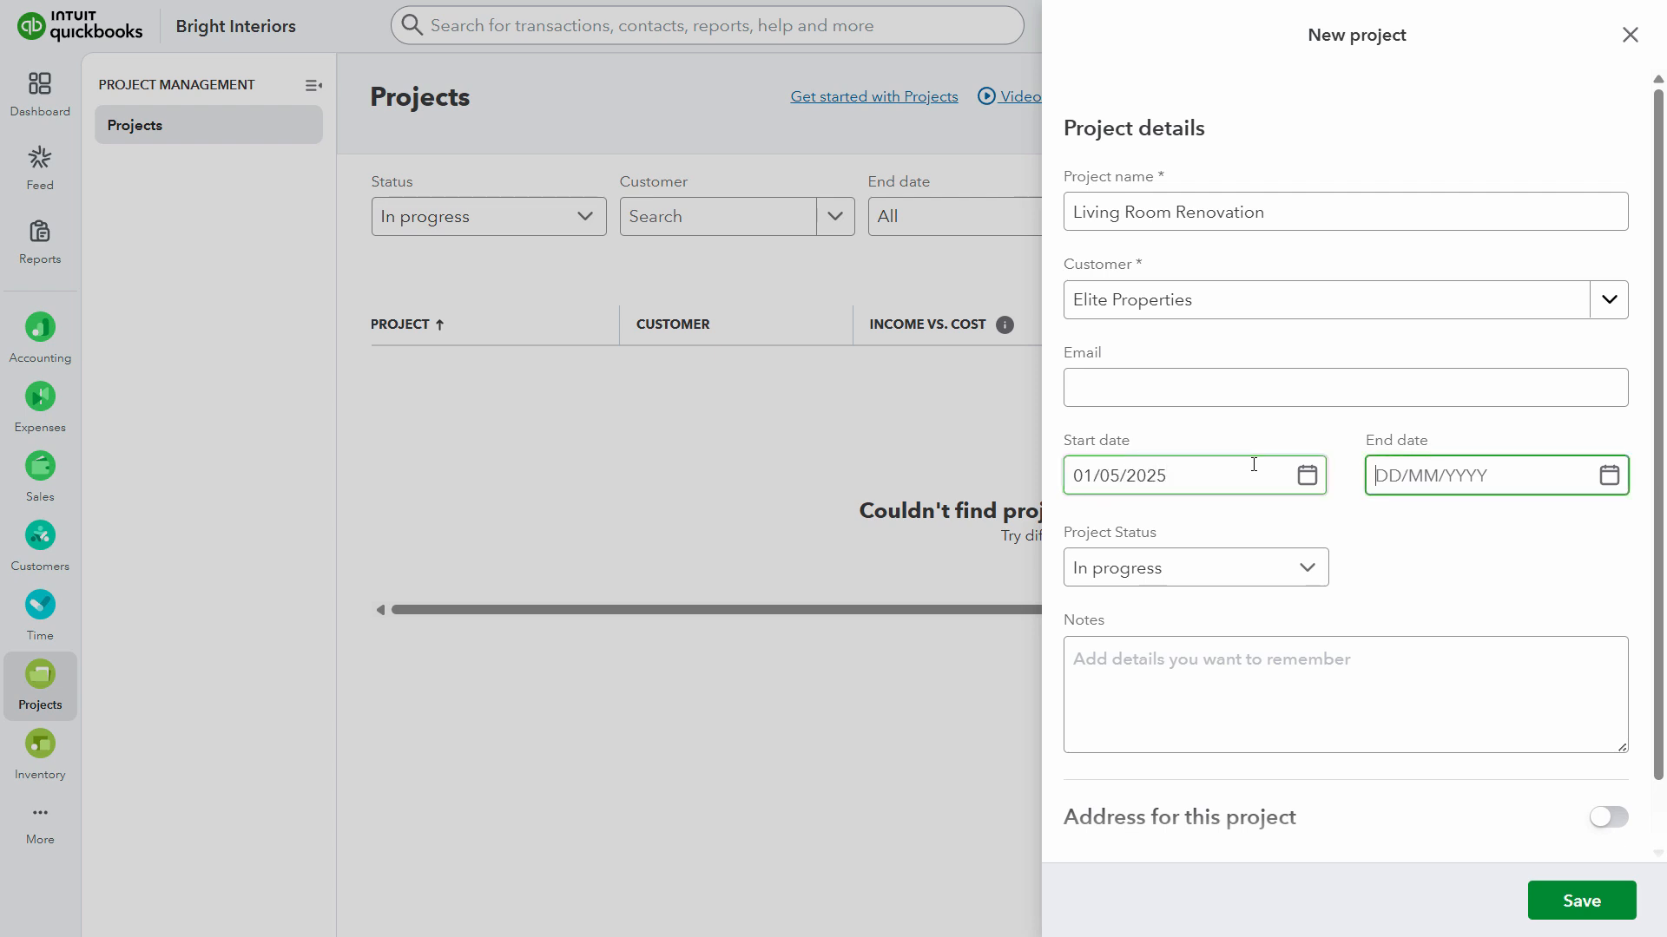
Set the Living Room Renovation project's end date to 31/05/2025 and its status to In progress.
text(3)
click(1608, 475)
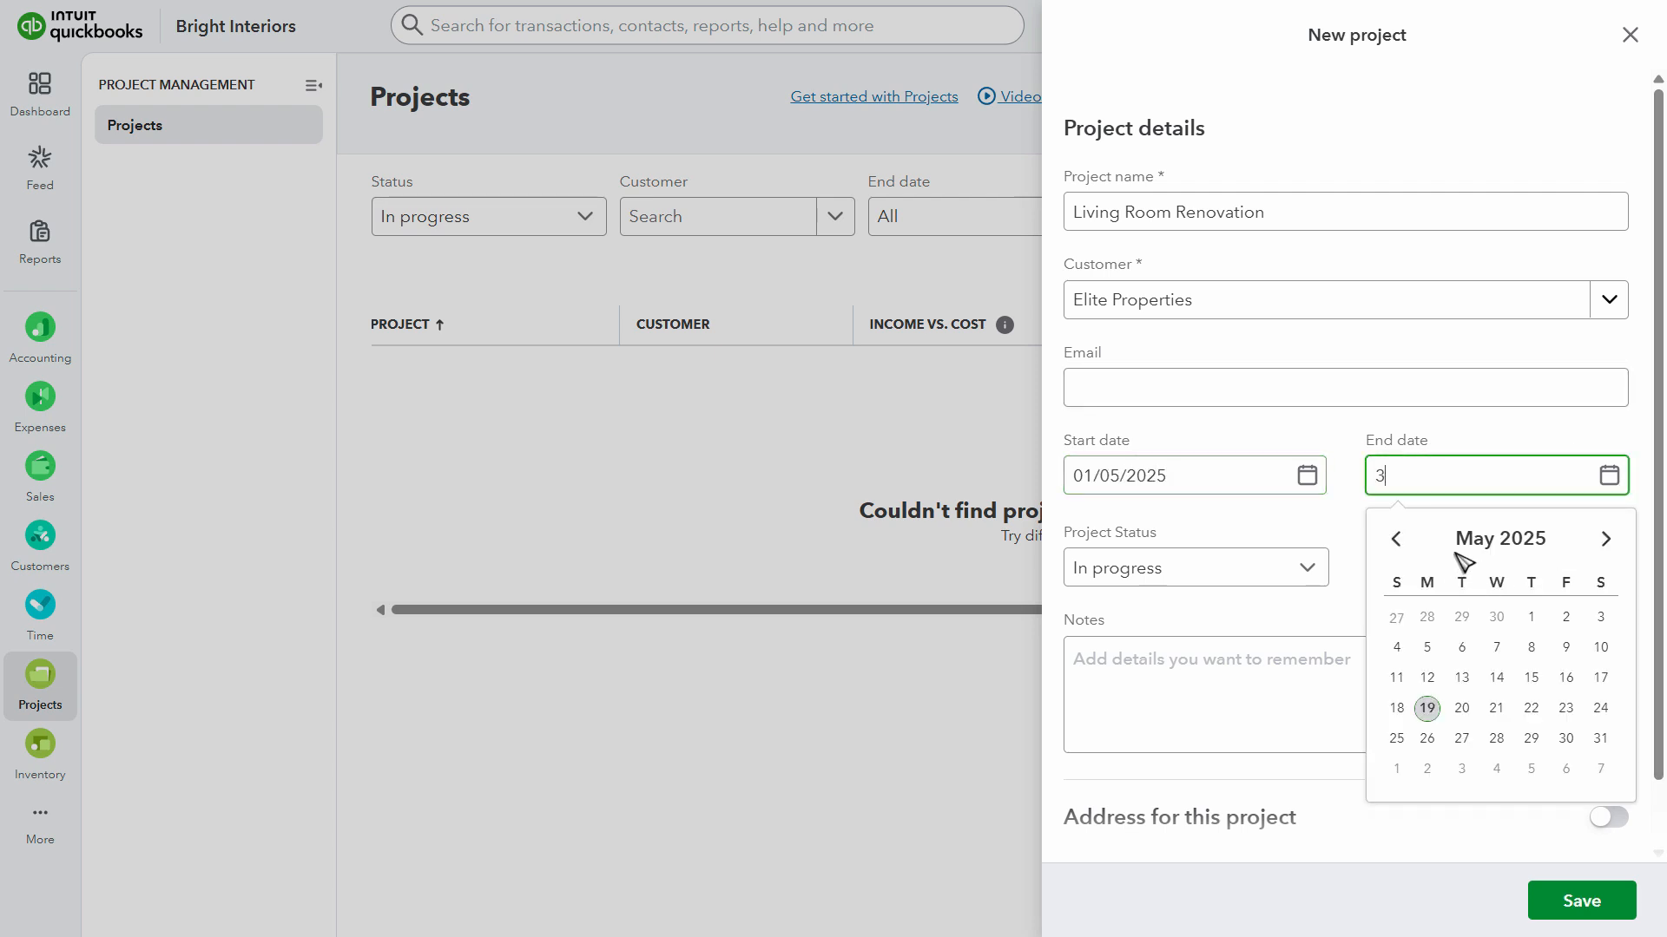
click(1600, 739)
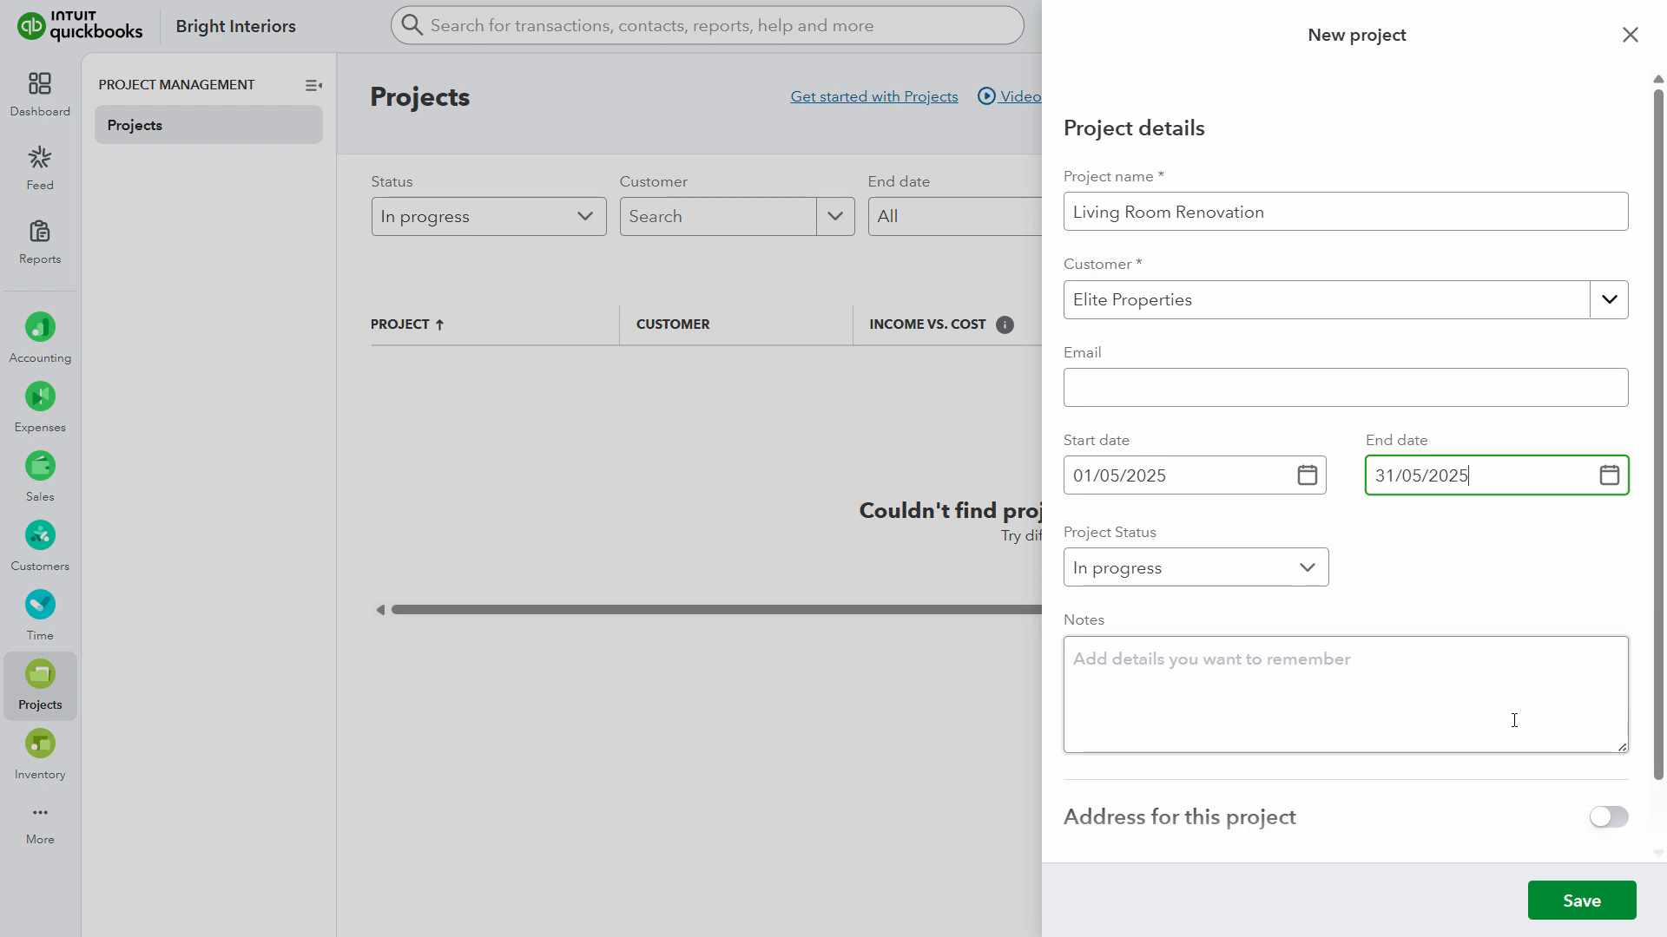
click(1153, 580)
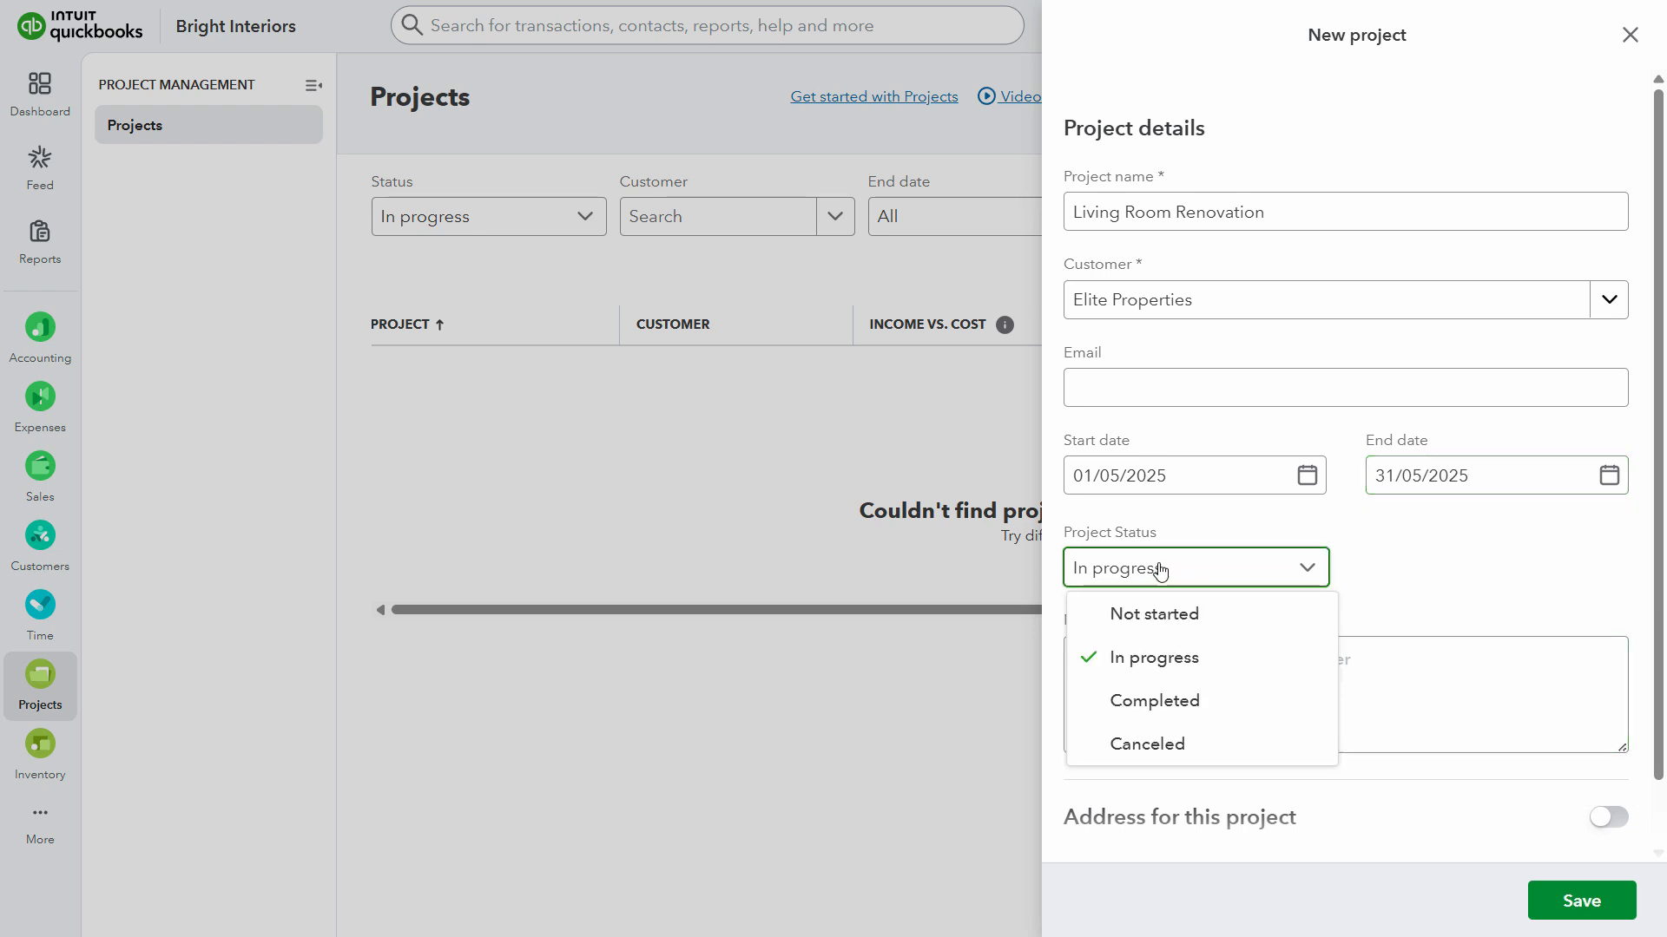
click(1157, 658)
Add the note Living Room Renovation, copied from the assignment PDF, and save the project.
click(1212, 718)
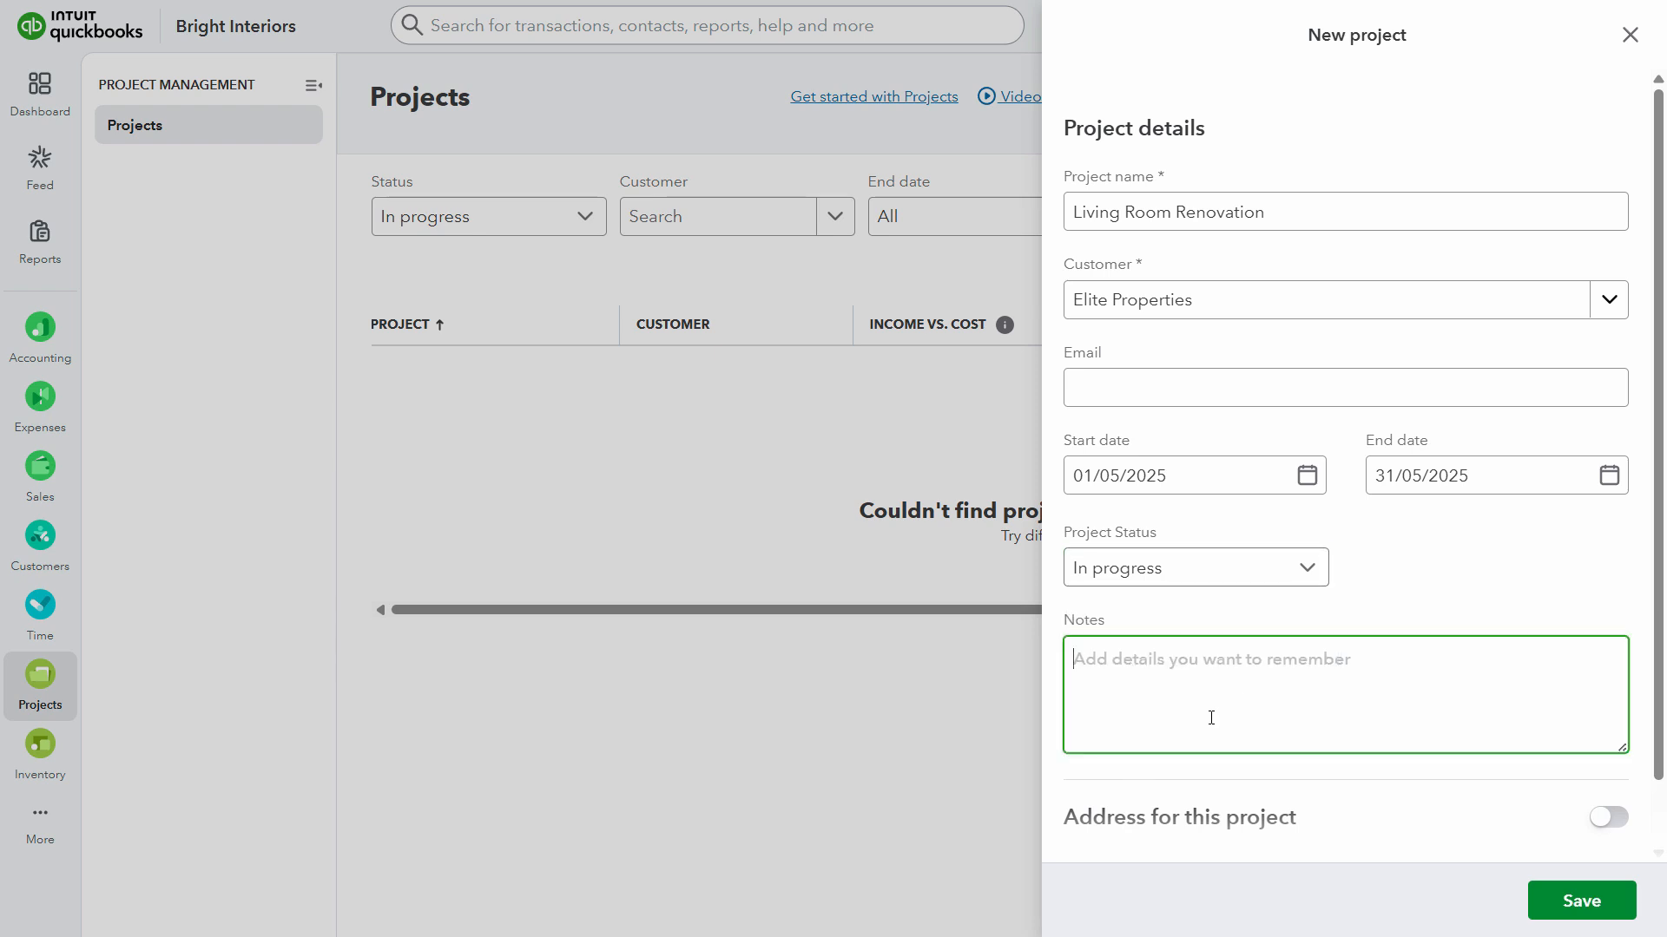
key(alt+Tab)
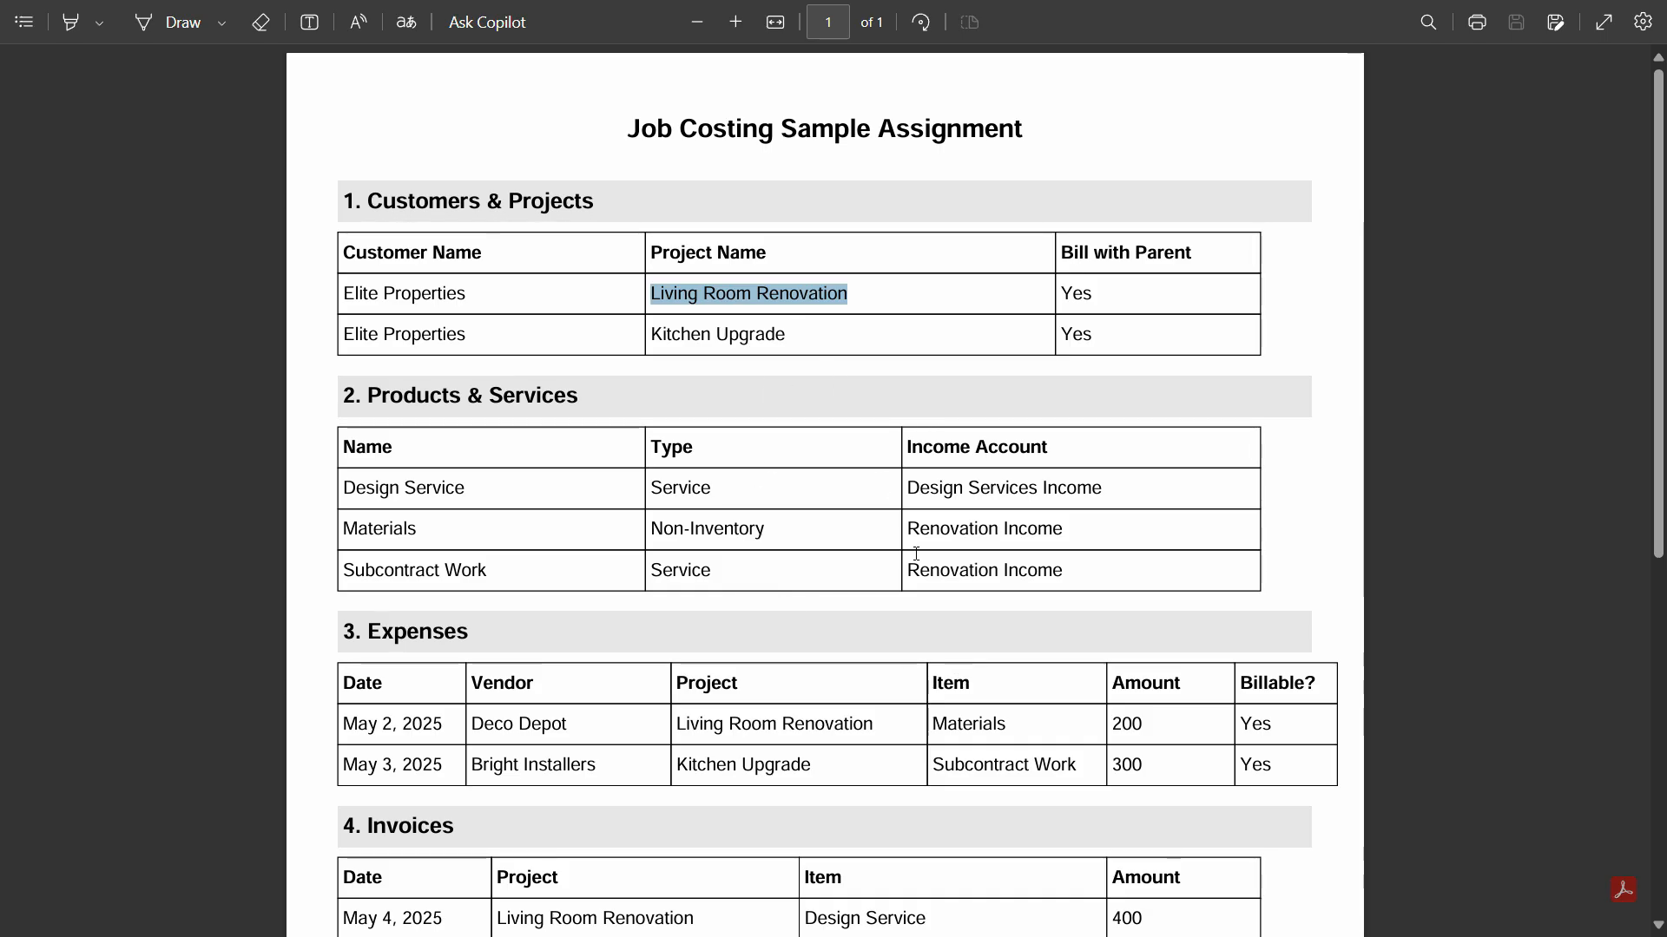
key(ctrl+c)
key(alt+Tab)
key(ctrl+v)
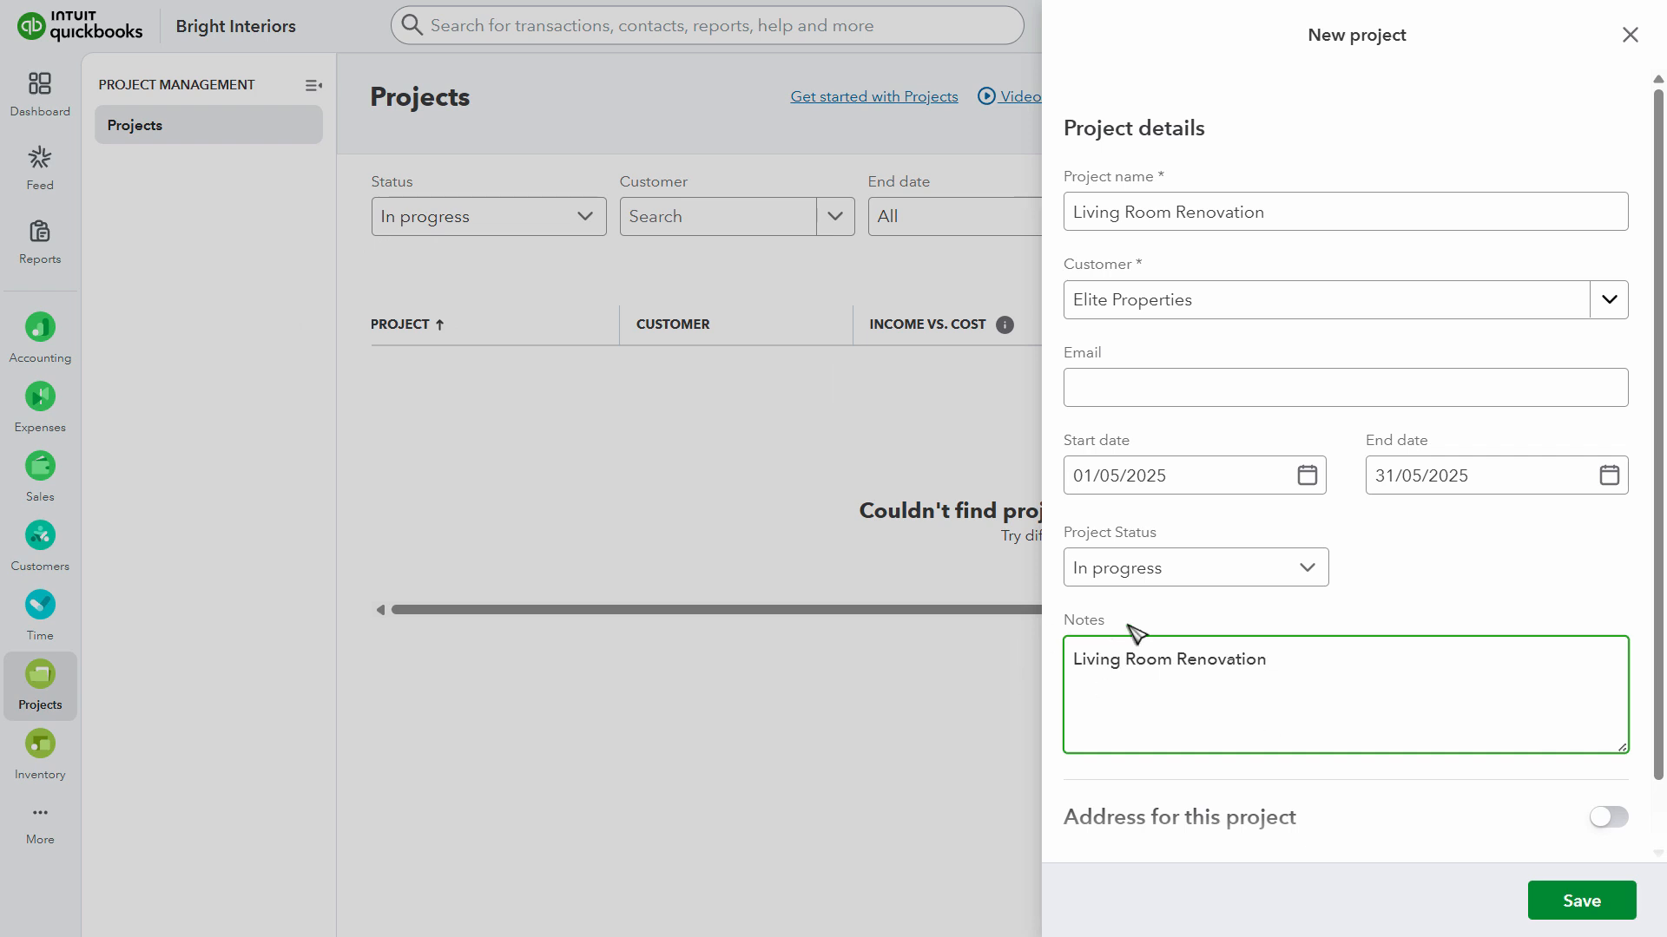
scroll(1451, 816, down, 1)
click(1581, 901)
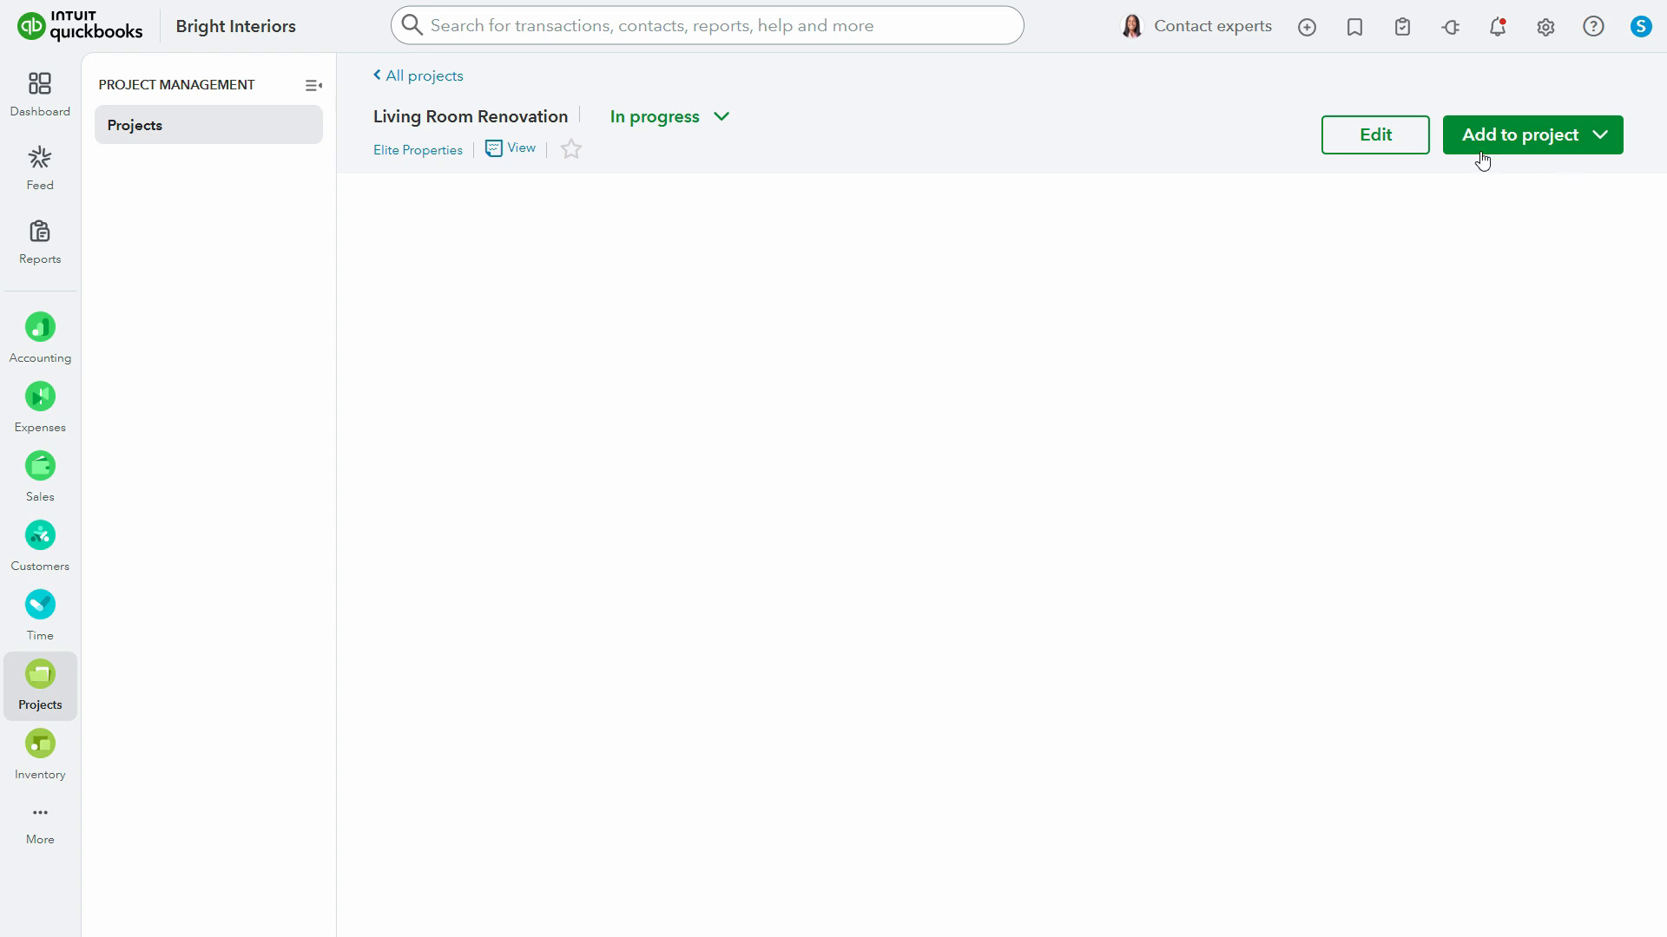
Dismiss the introductory tour on the Living Room Renovation project and return to the list of all projects.
click(1478, 146)
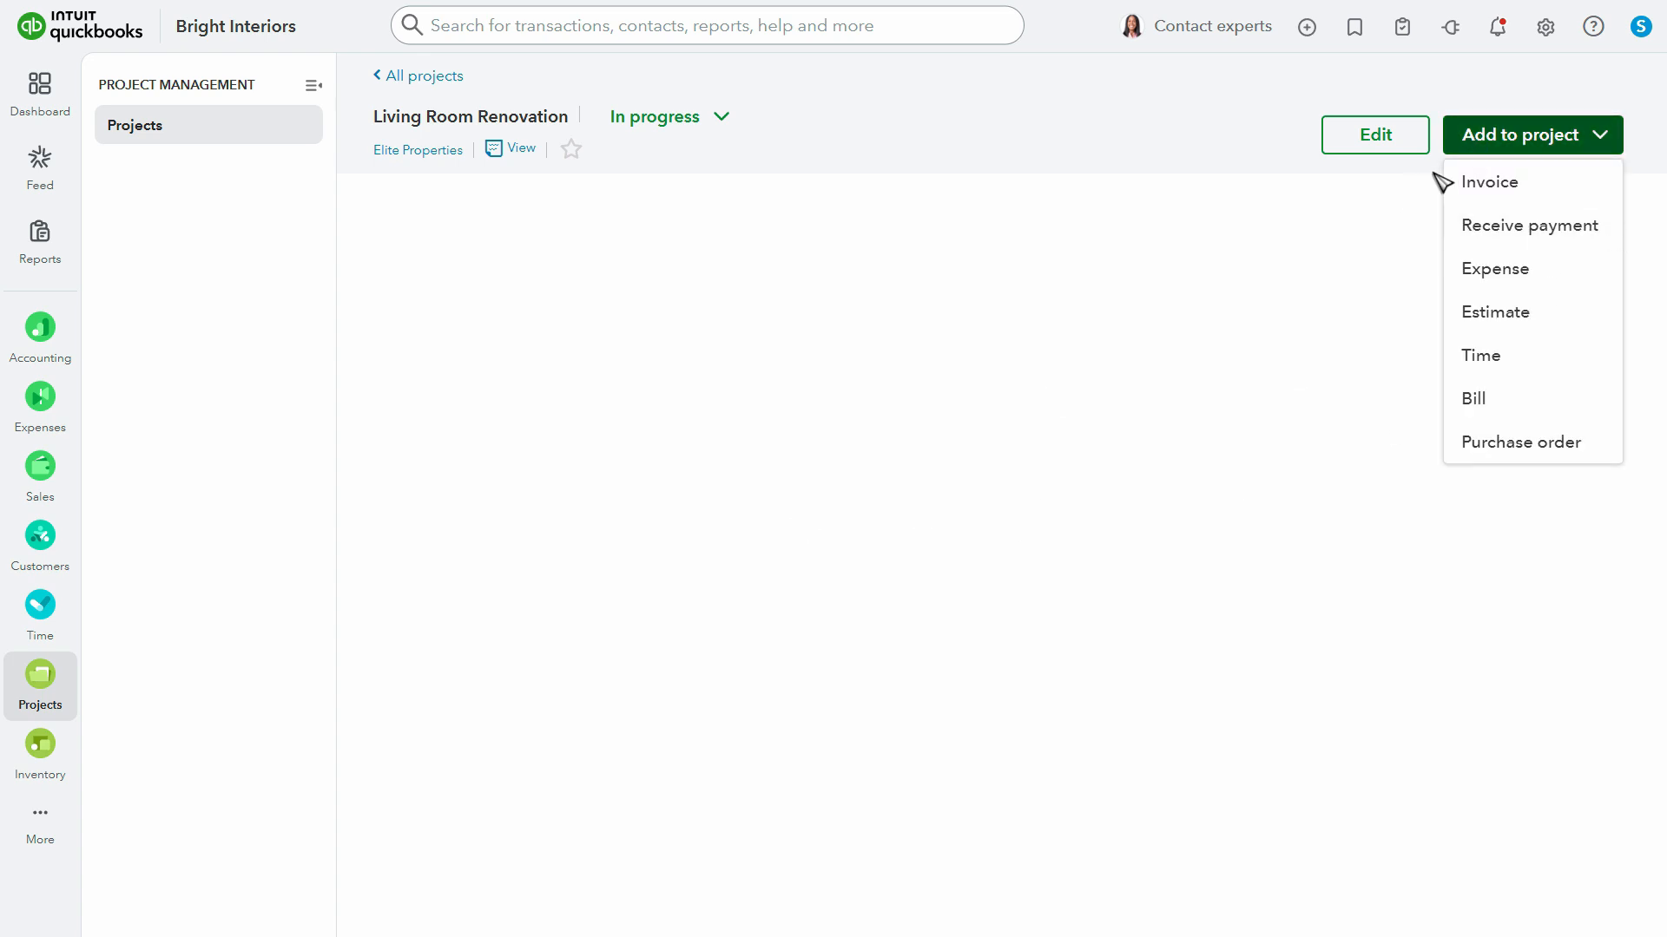
click(1363, 271)
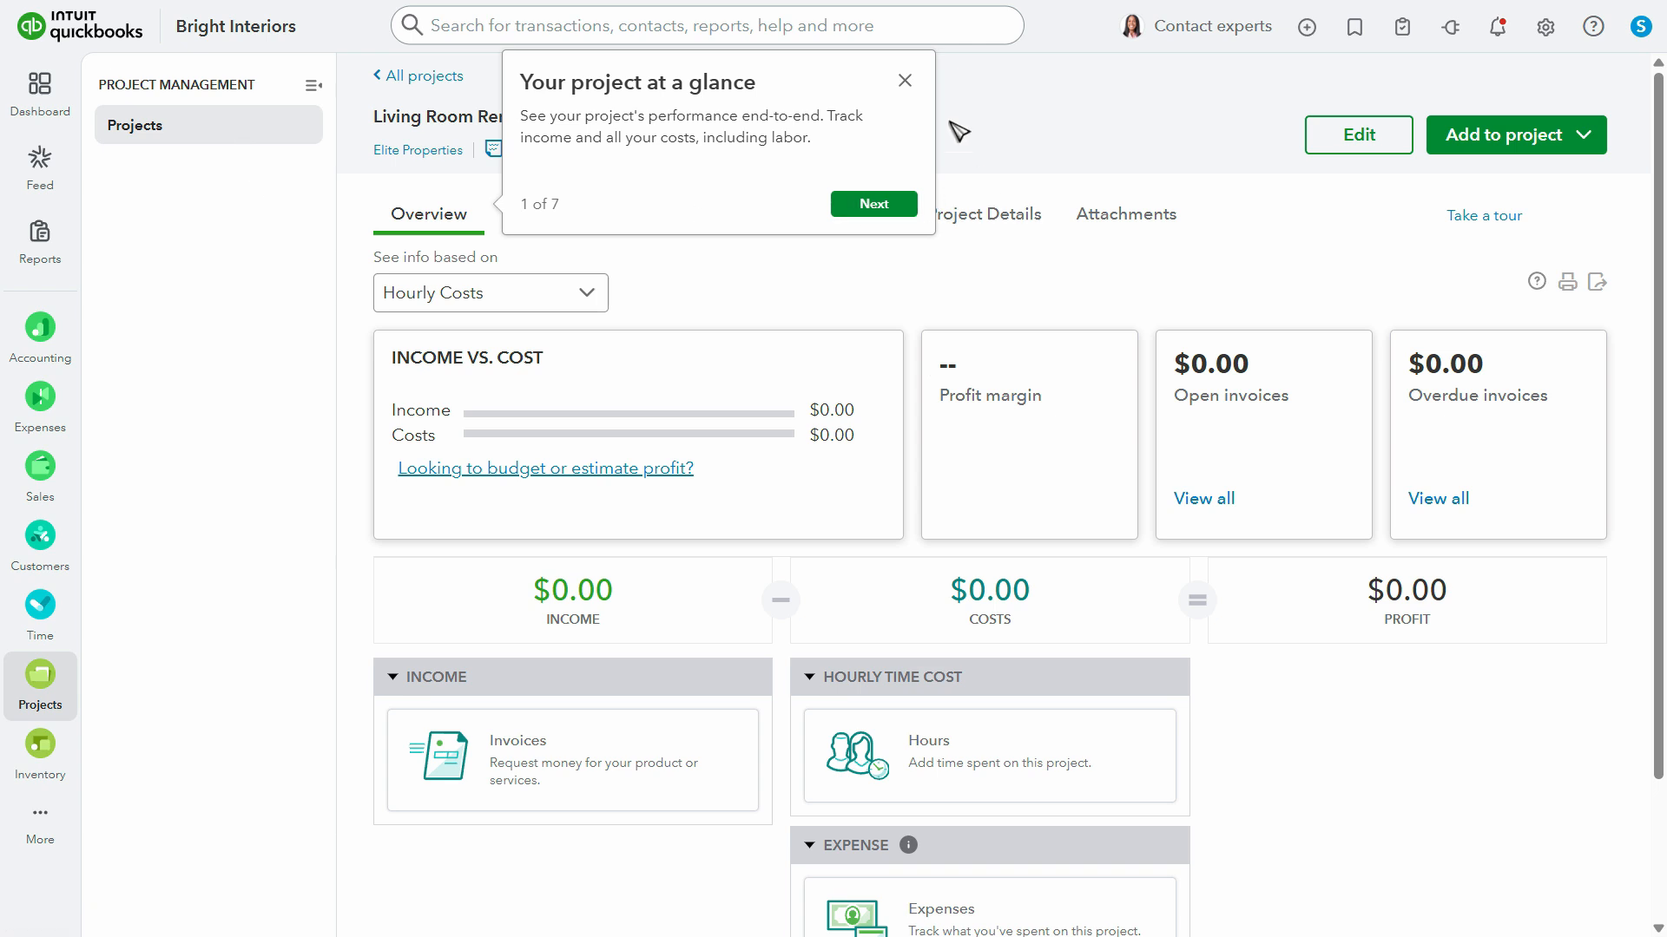
click(904, 81)
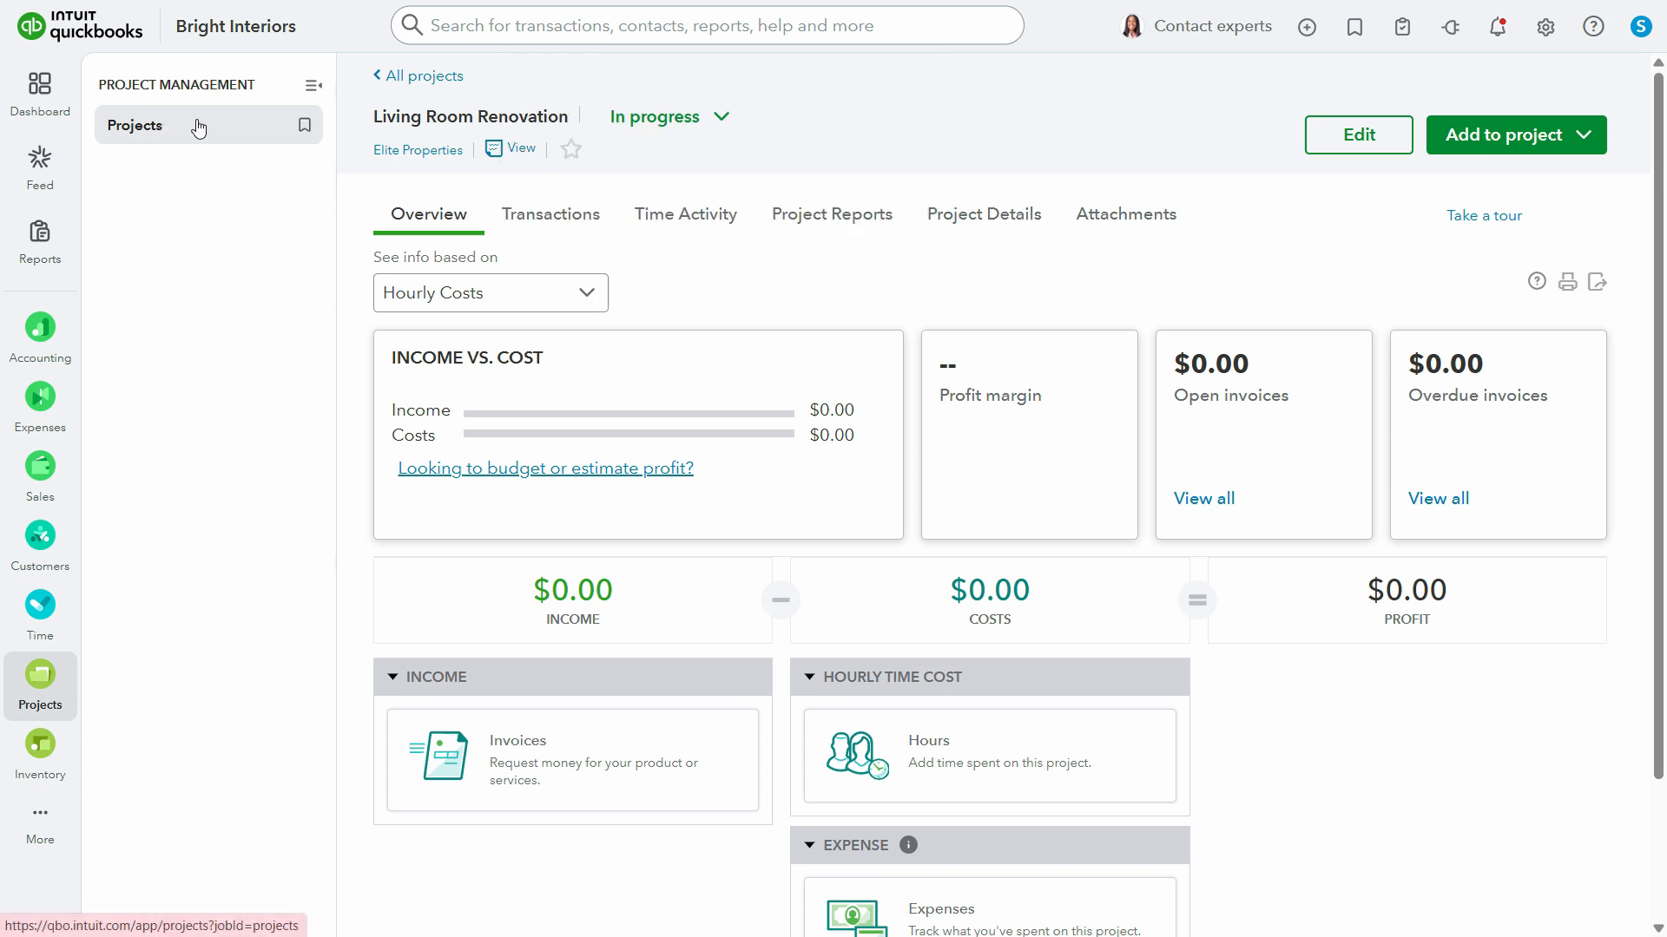
click(380, 75)
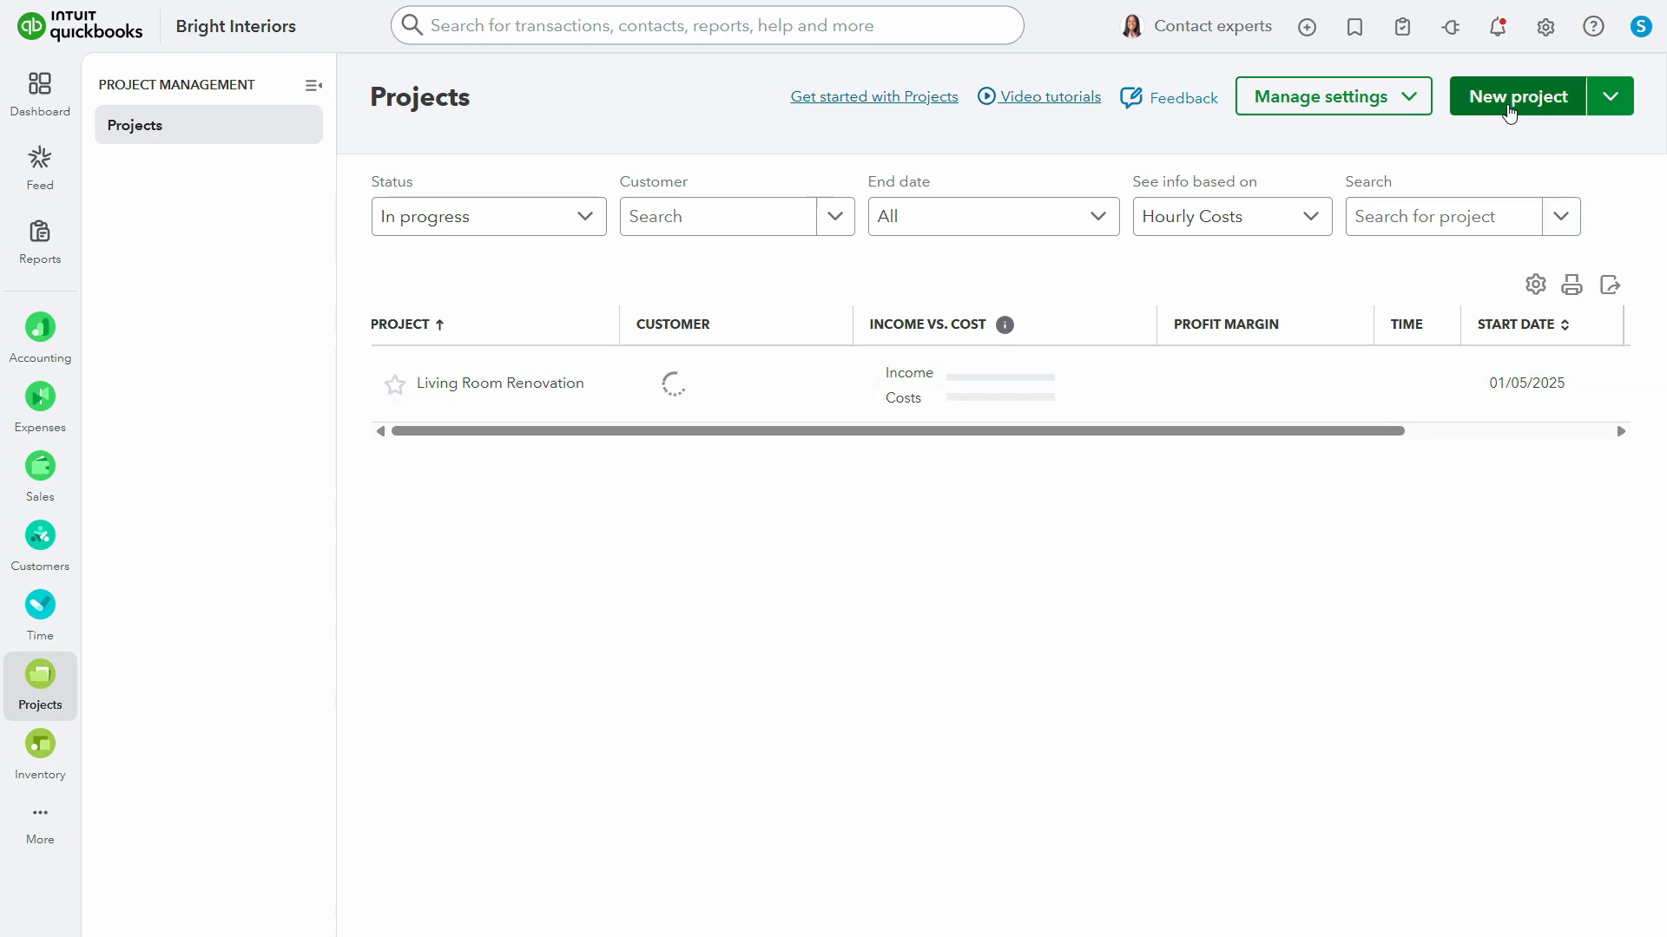
Start a new project named Kitchen Upgrade, copied from the assignment PDF, for the customer Elite Properties.
key(alt+Tab)
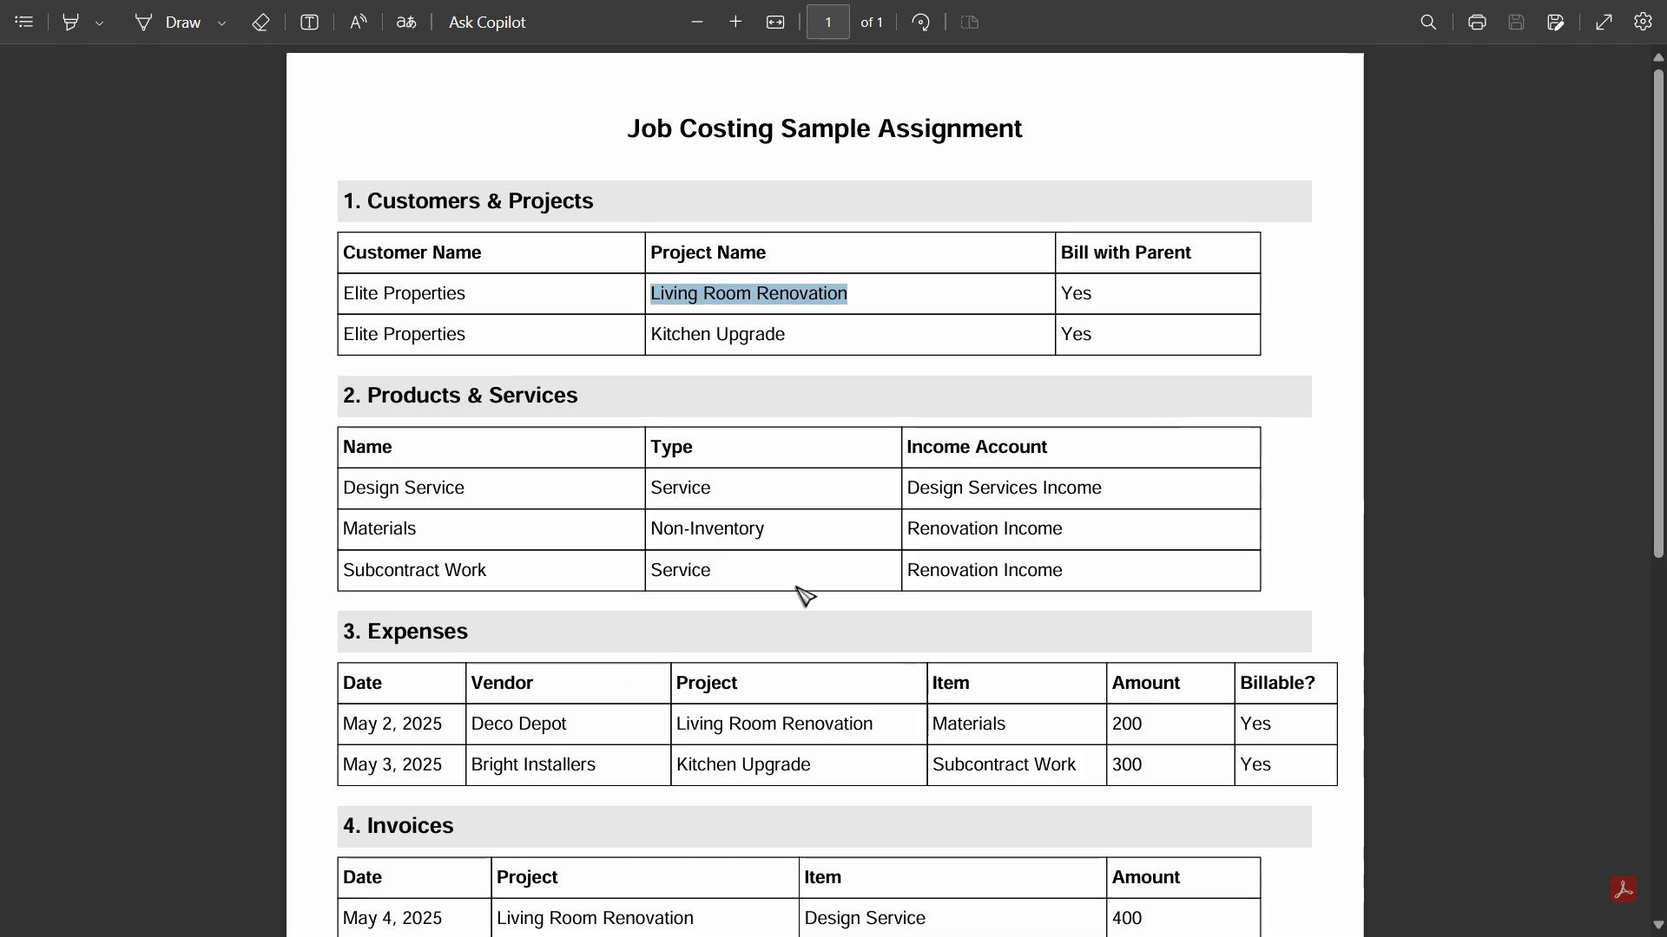
drag(787, 335, 649, 338)
key(ctrl+c)
key(alt+Tab)
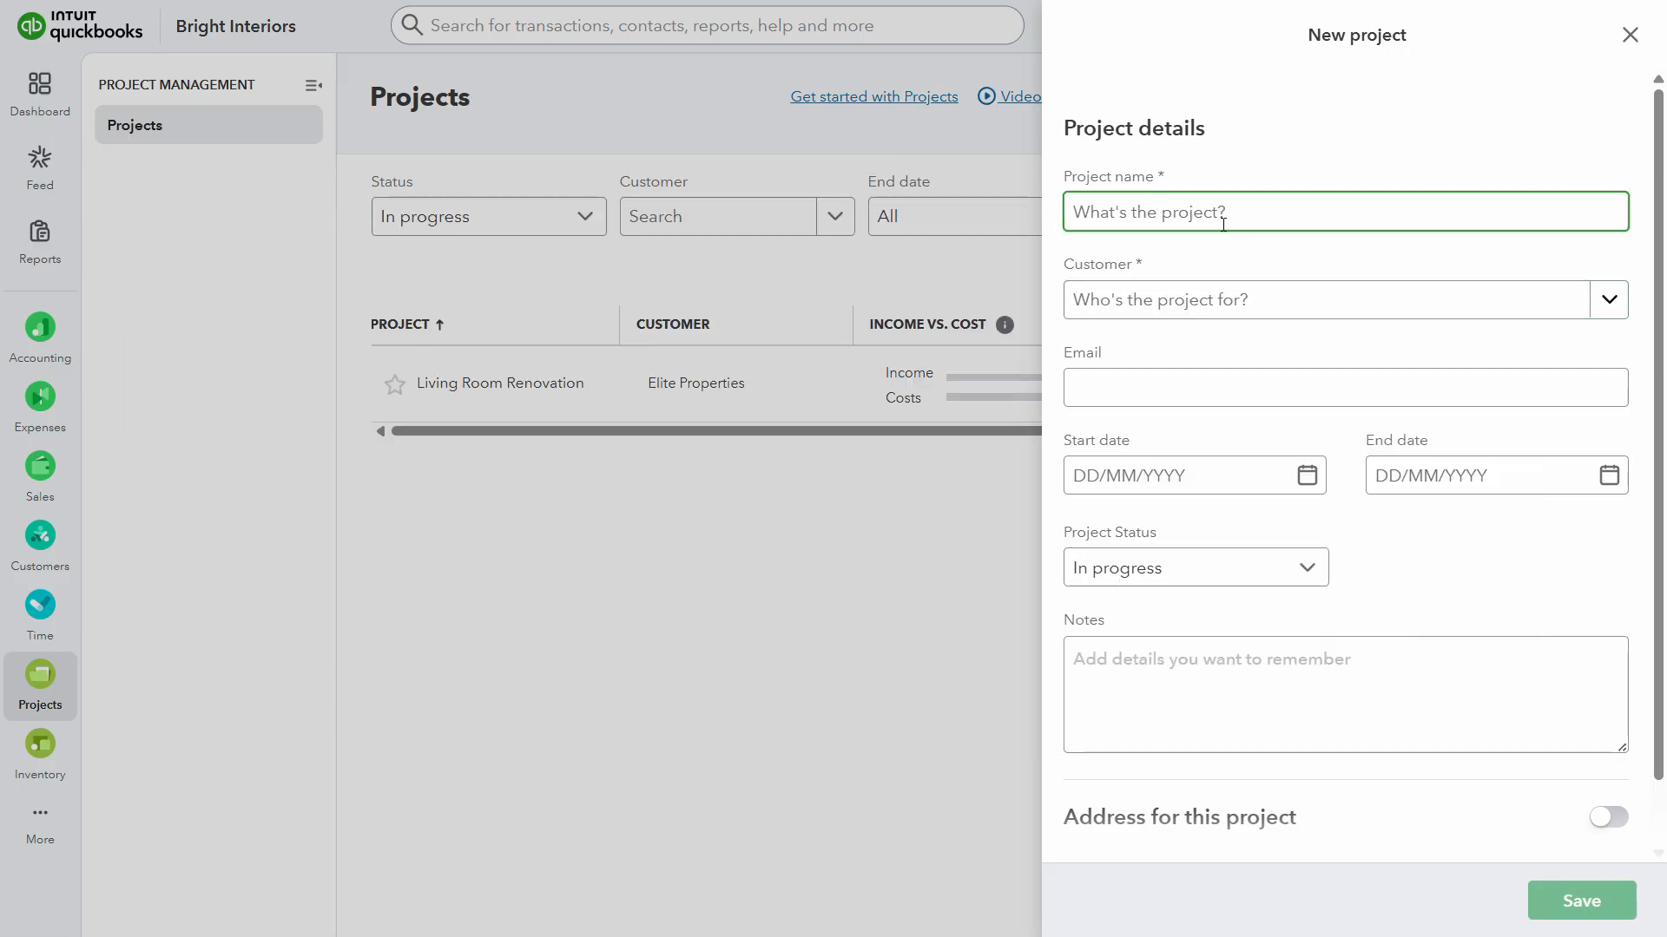
key(ctrl+v)
click(1203, 304)
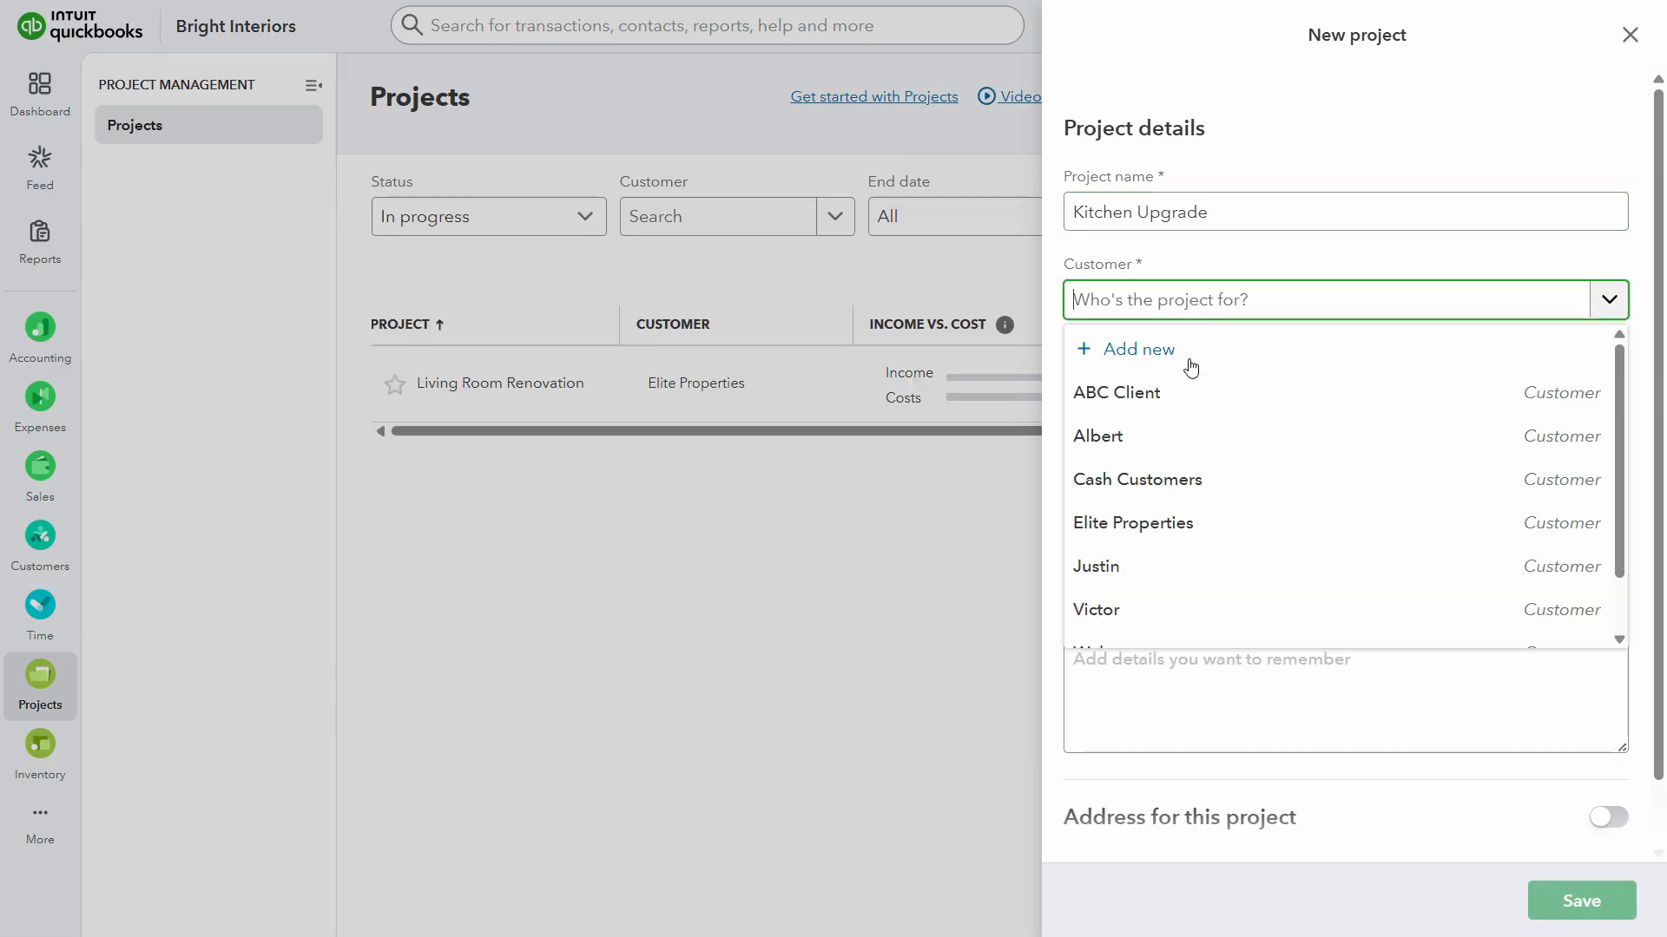
click(1151, 527)
click(1227, 387)
Set the Kitchen Upgrade project's start date to 01/05/2025 and its end date to 31/05/2025.
click(1217, 475)
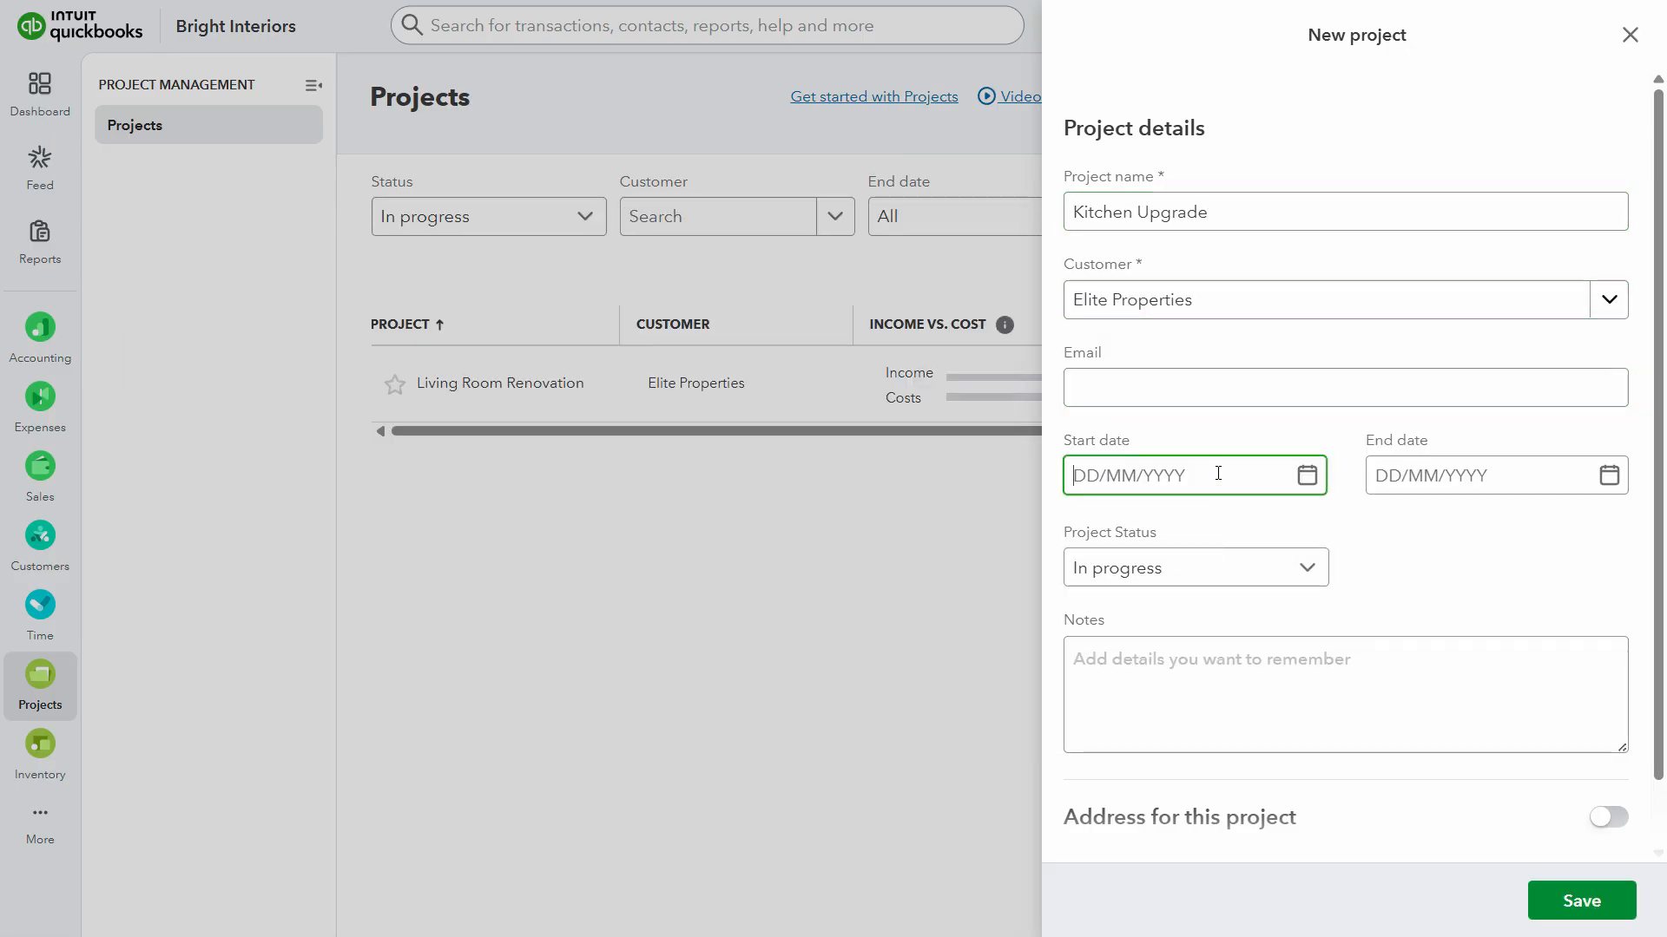
text(010525)
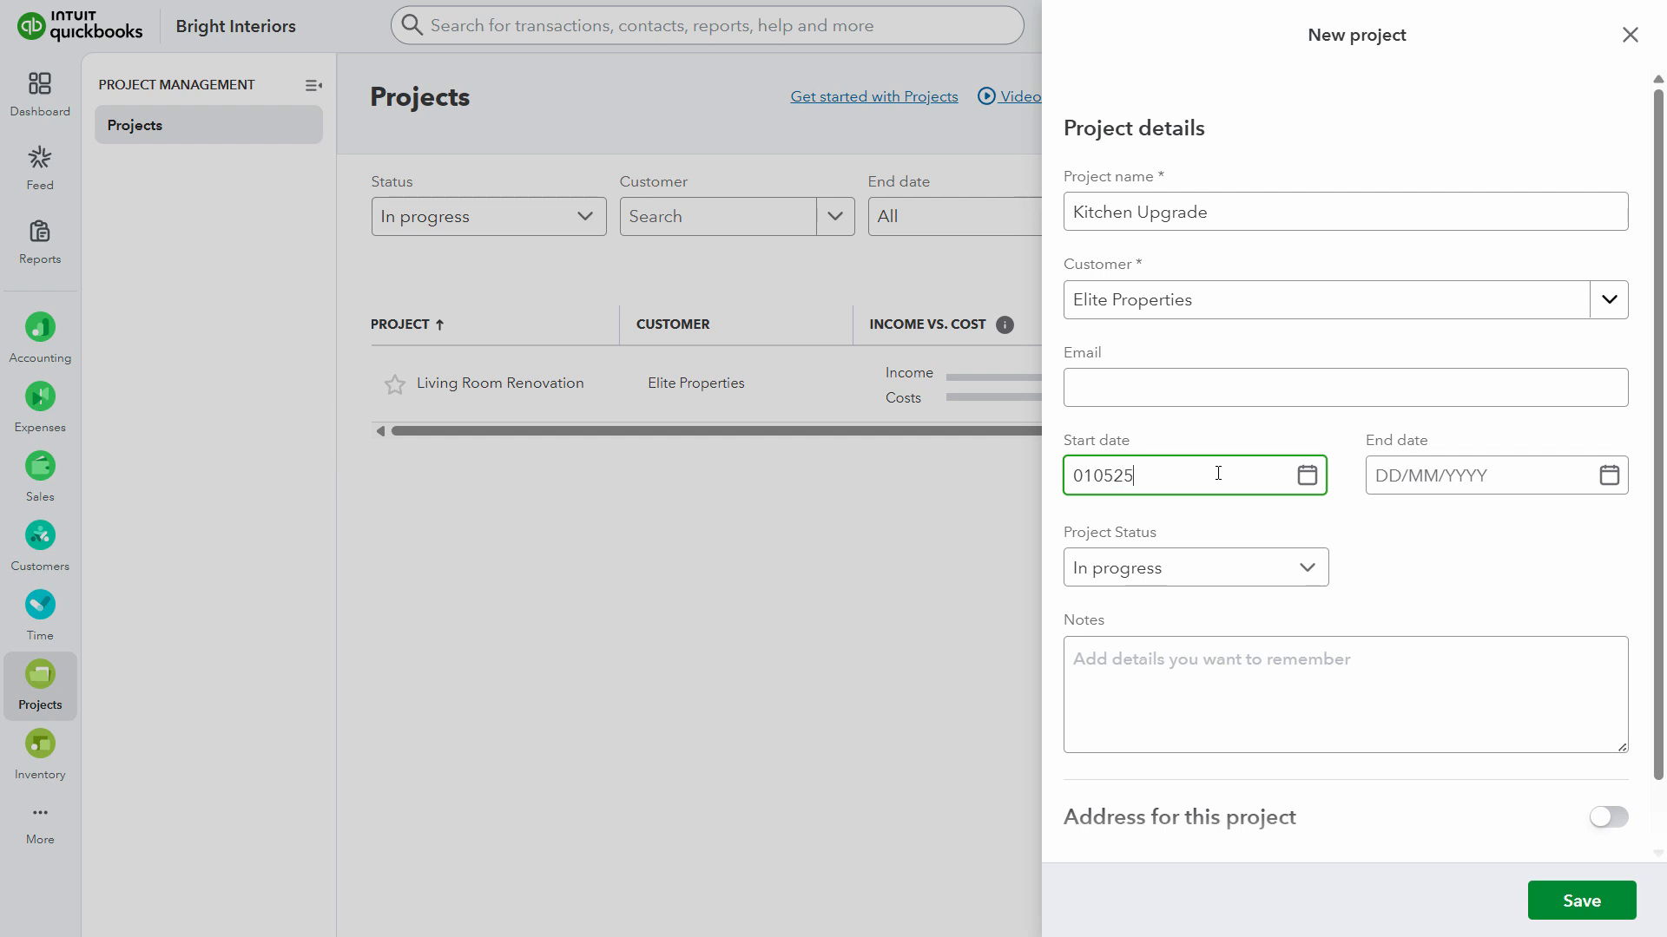
key(Tab)
text(31/)
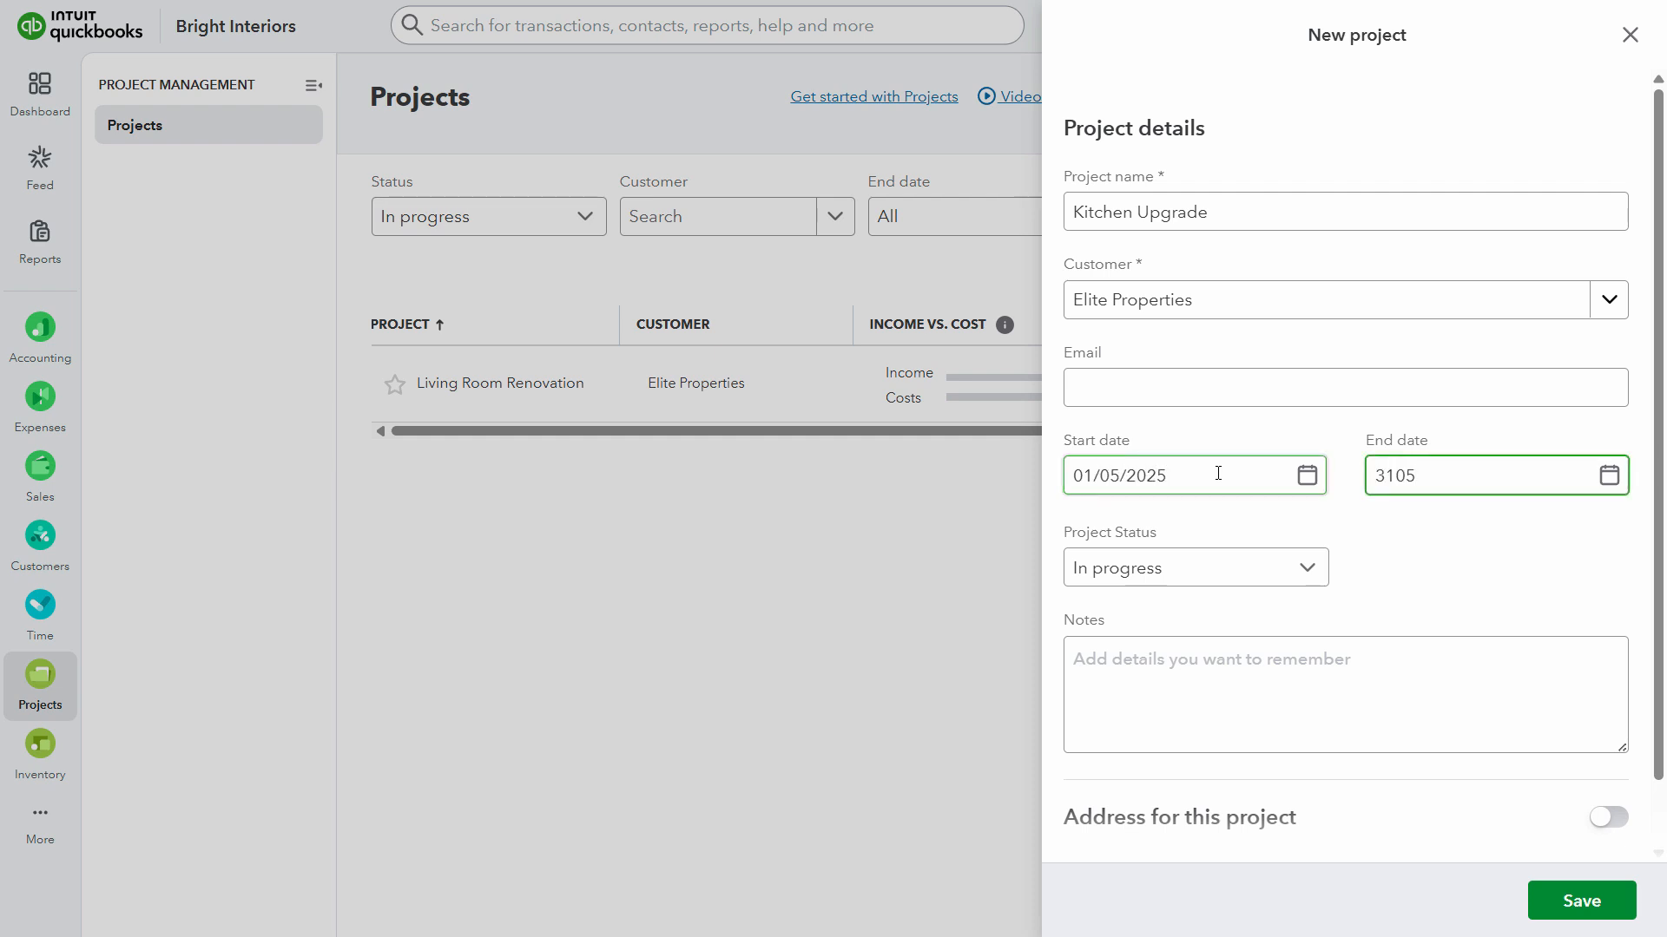
text(05/2025)
key(Tab)
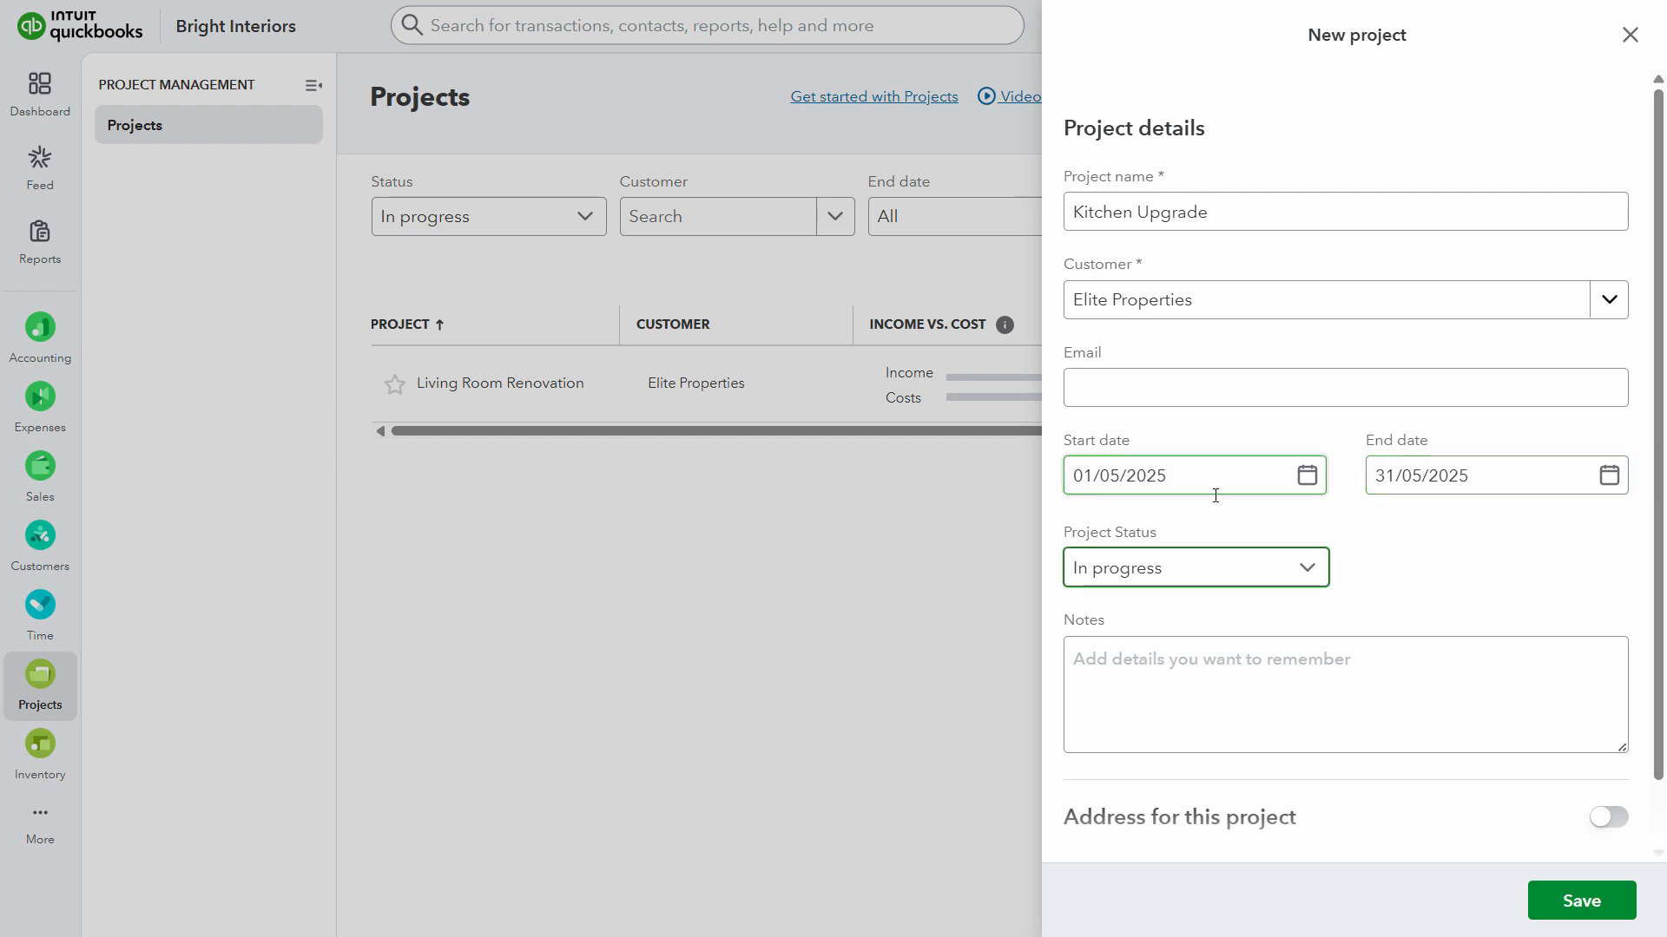
Copy the project name Kitchen Upgrade into the project's notes and save the project.
triple_click(1247, 216)
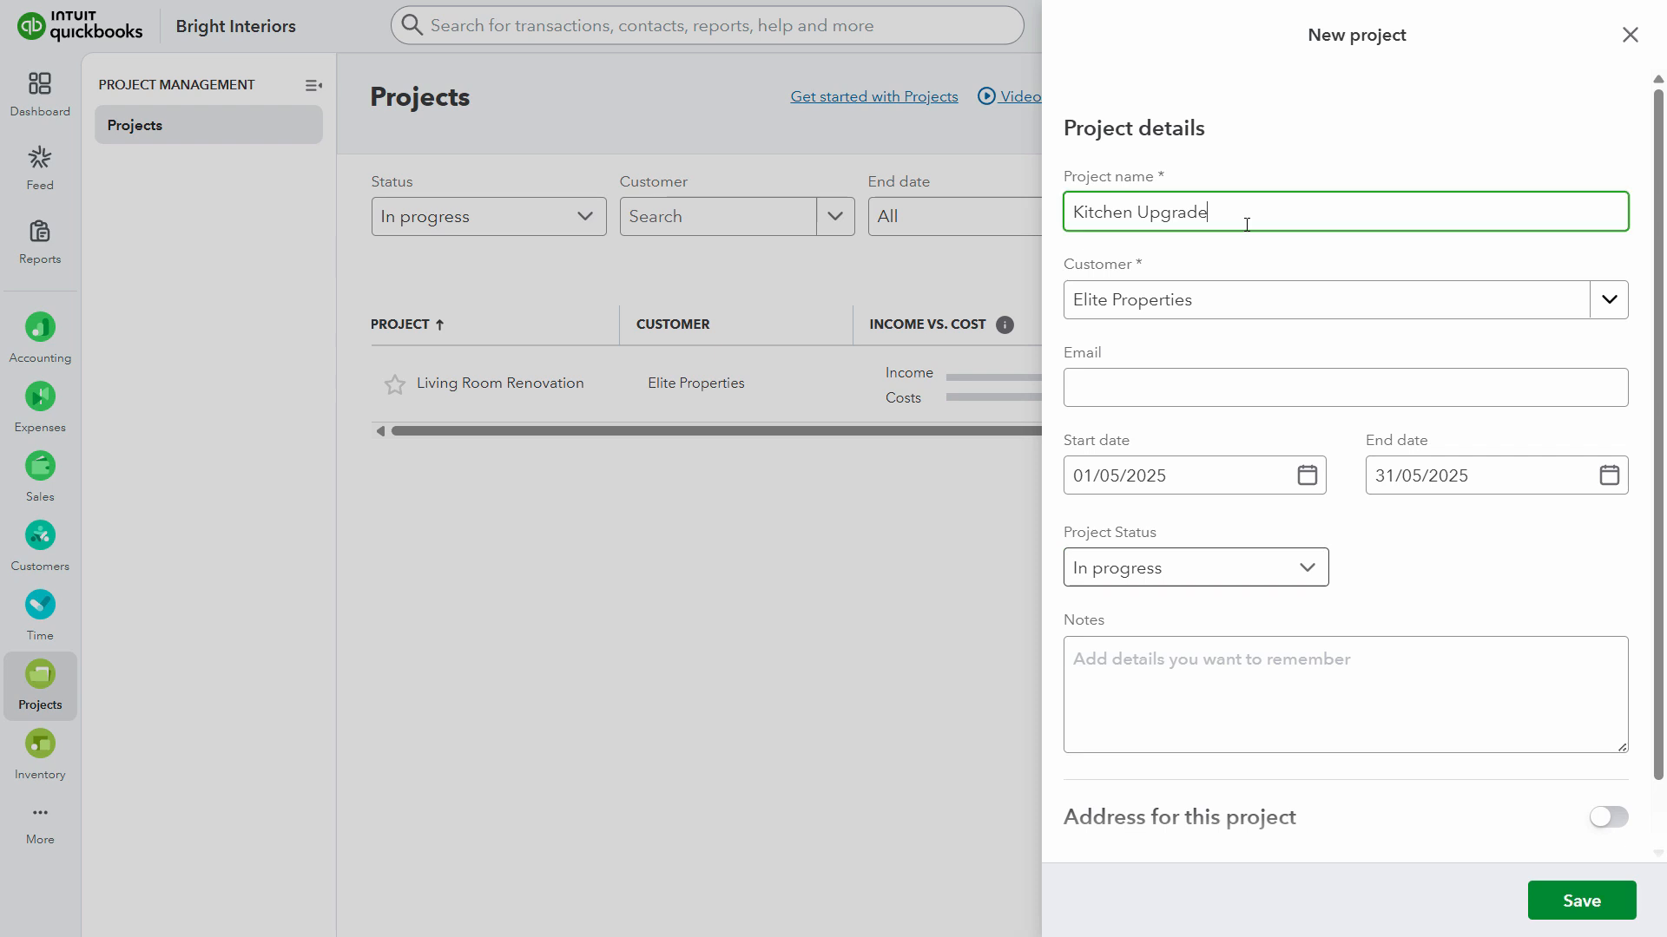
key(ctrl+c)
click(1191, 659)
key(ctrl+v)
scroll(1397, 712, down, 1)
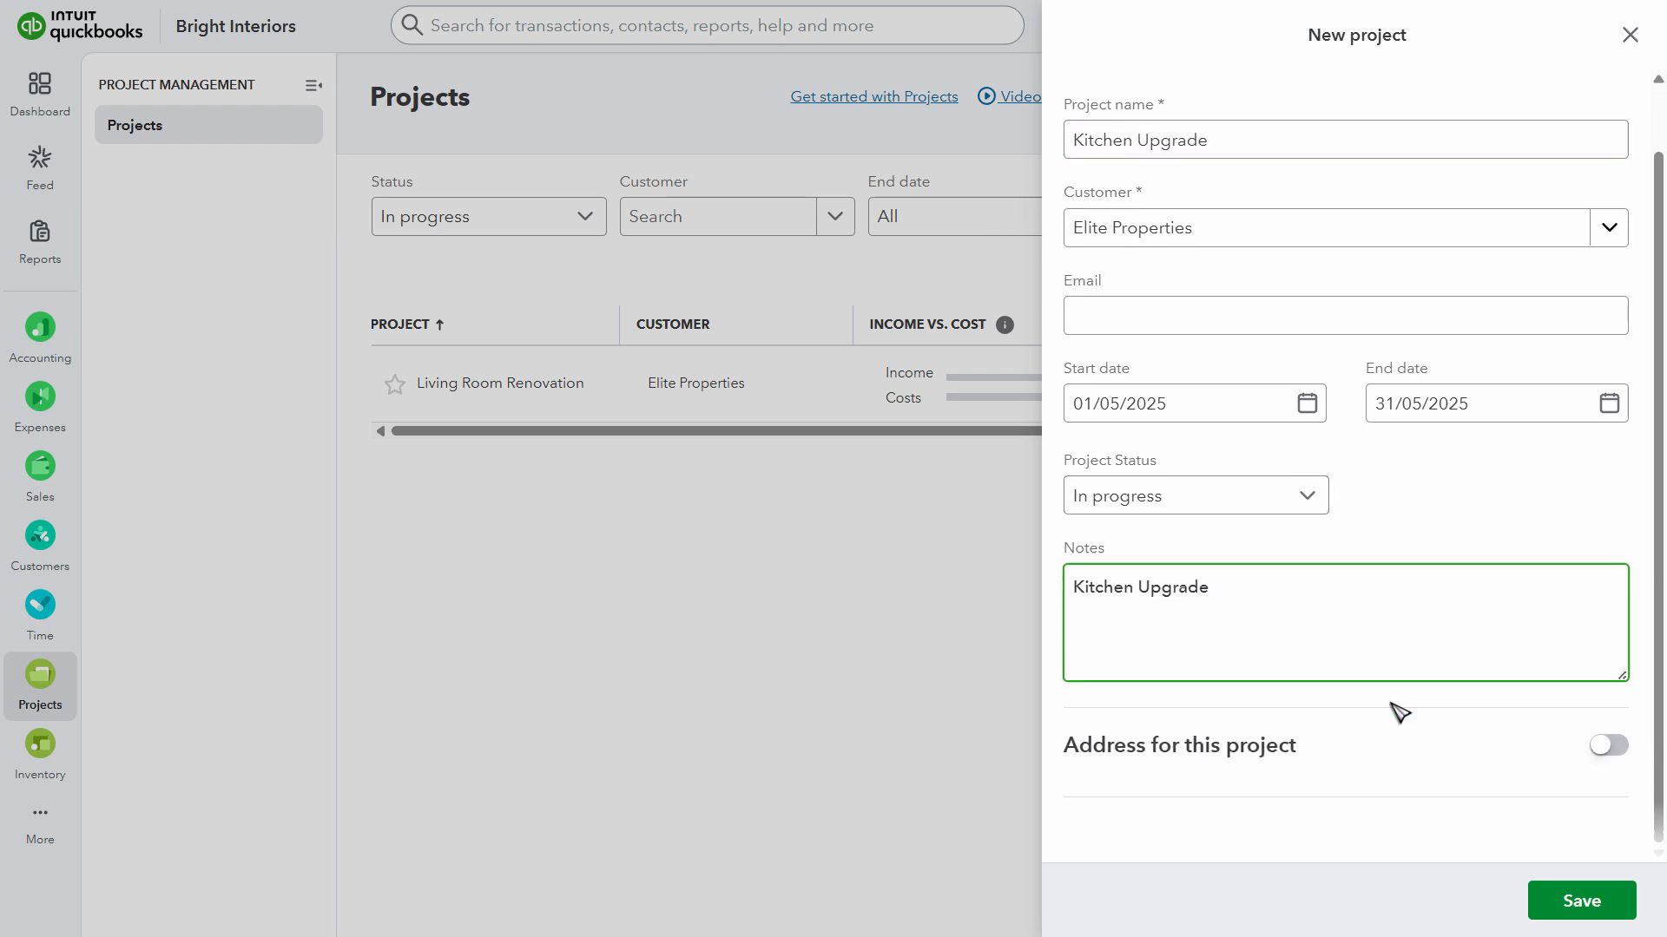
click(1597, 898)
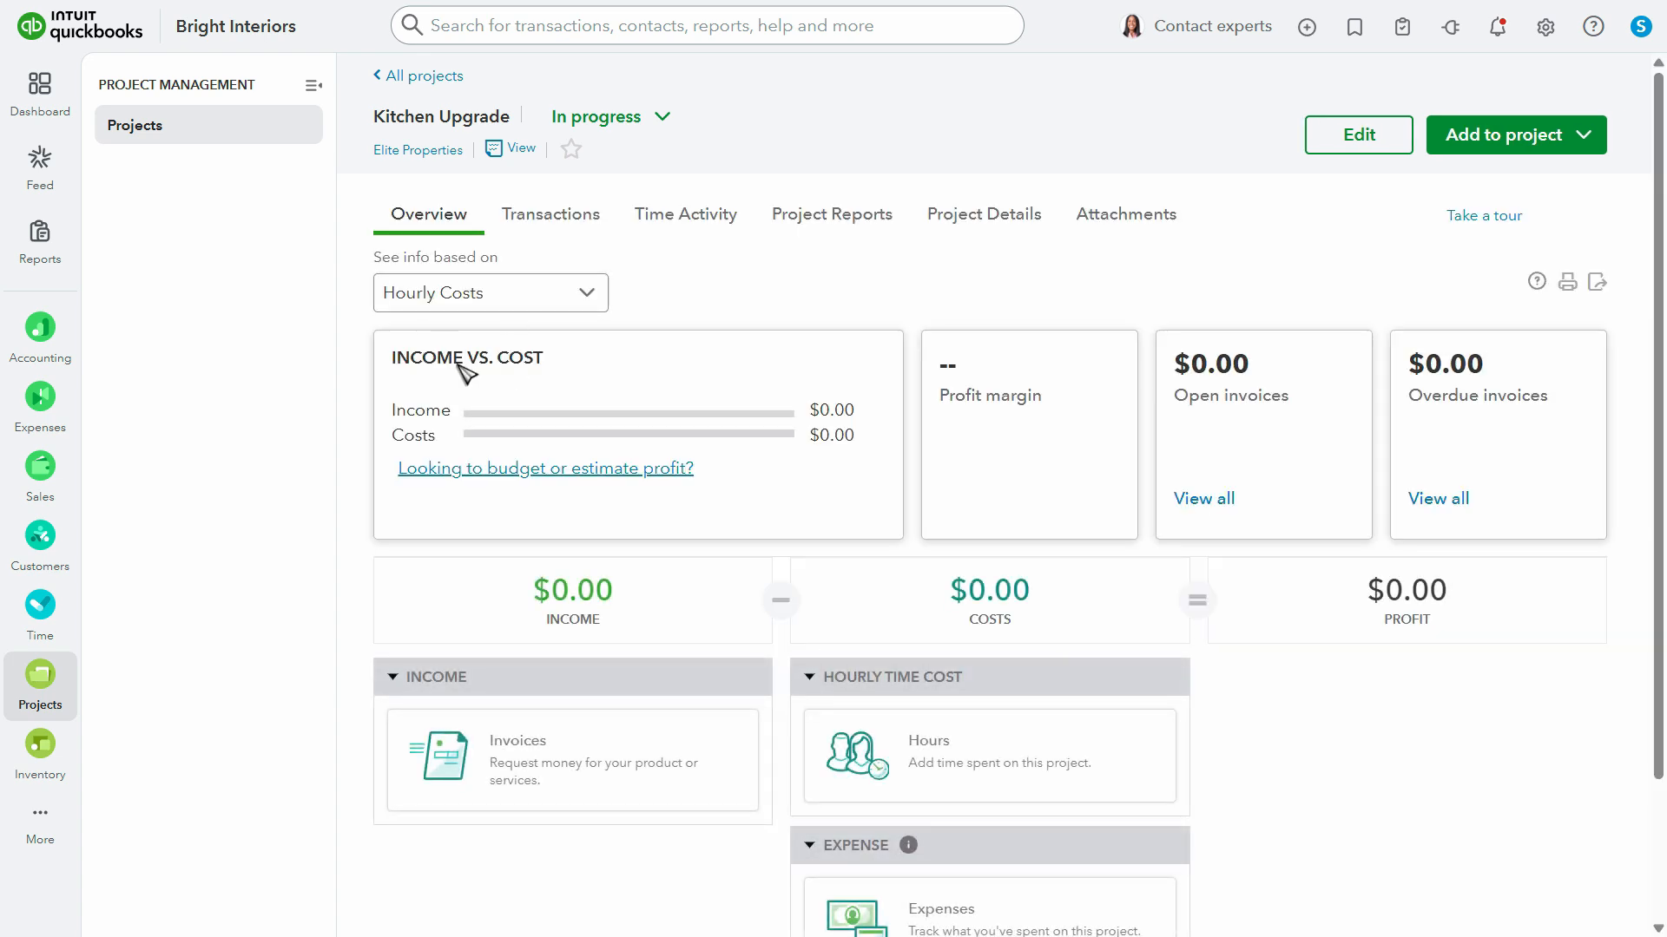
Start a new bill and choose Deco Depot as its vendor, as listed under Expenses in the assignment PDF.
click(1306, 29)
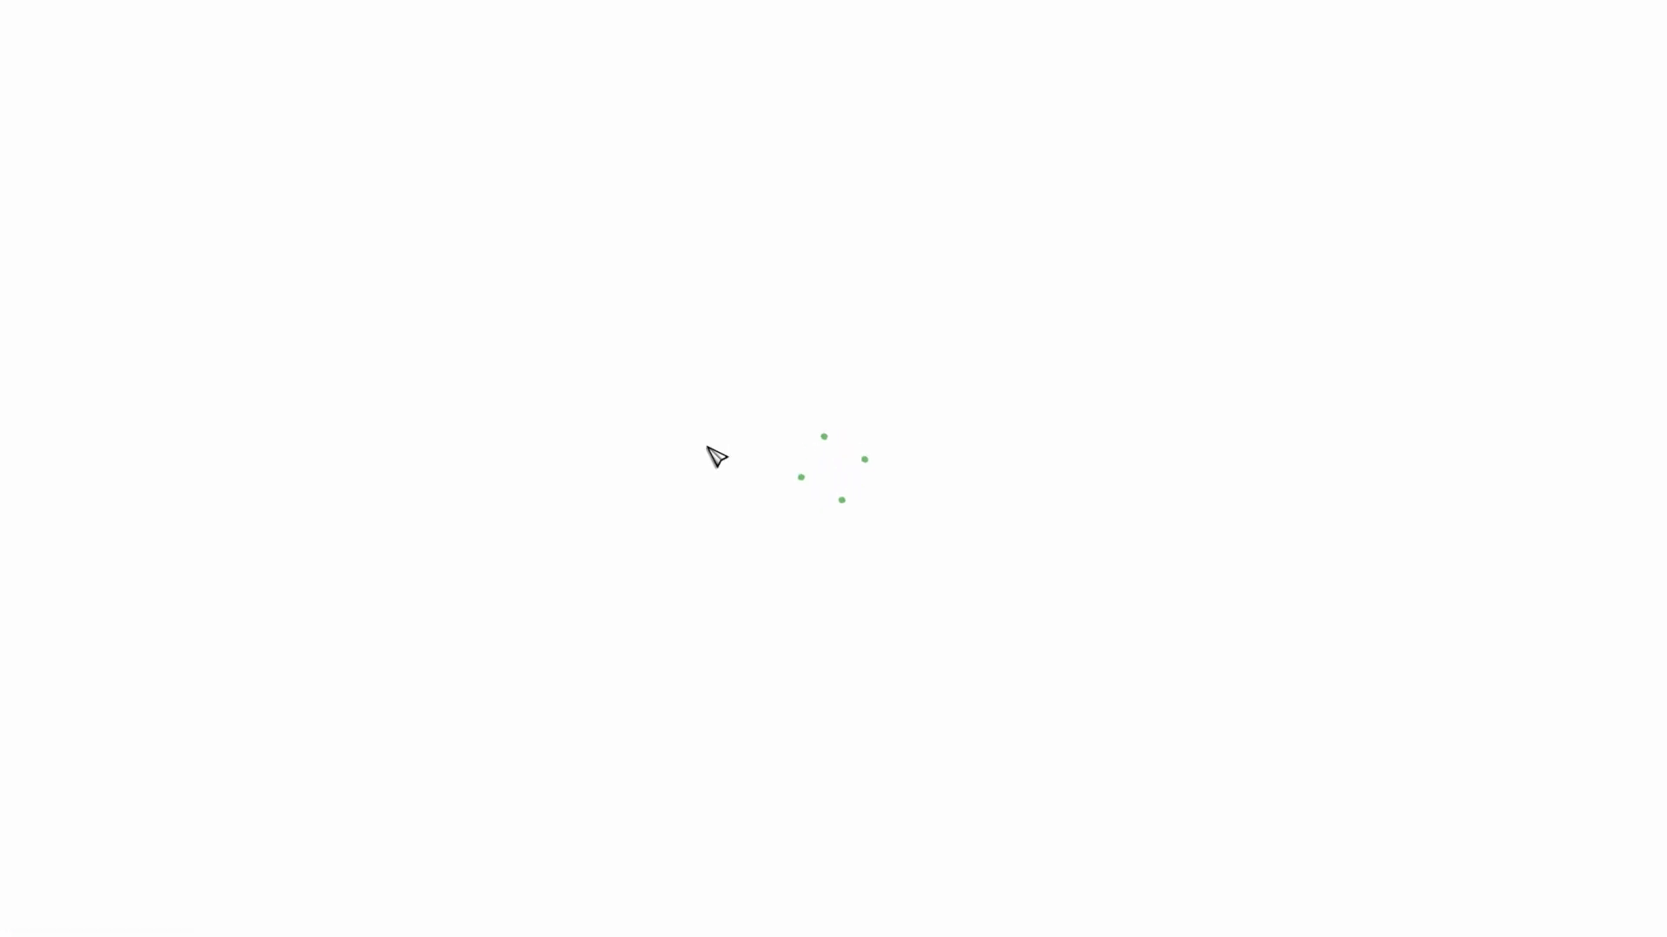
click(228, 105)
key(alt+Tab)
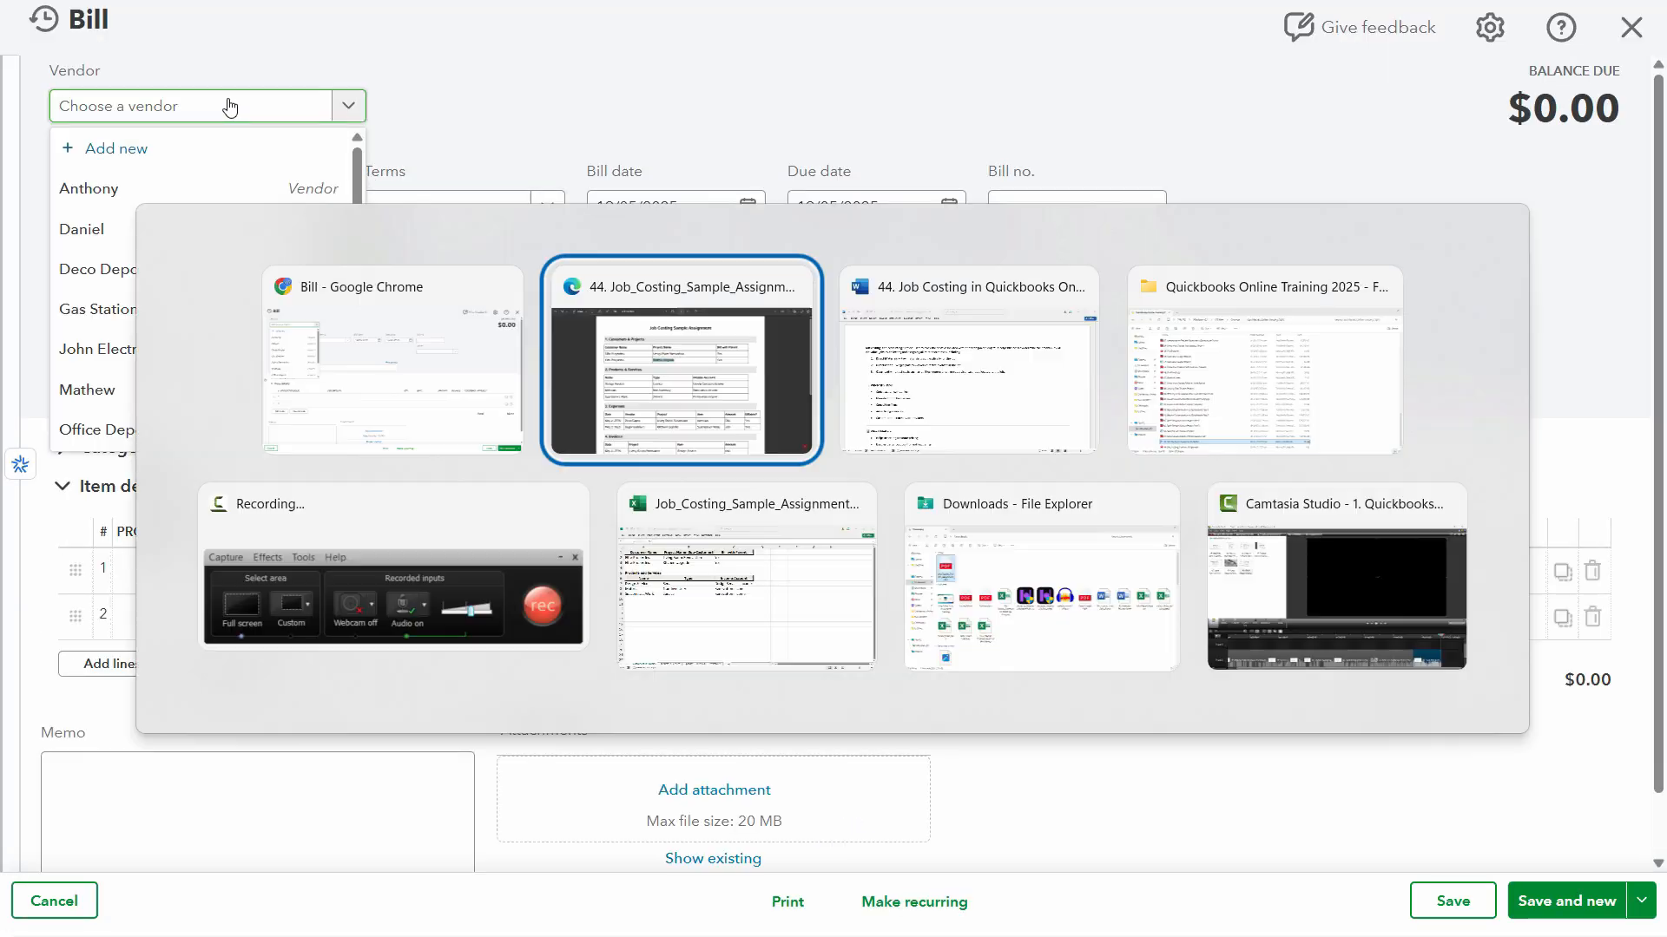
scroll(369, 370, down, 4)
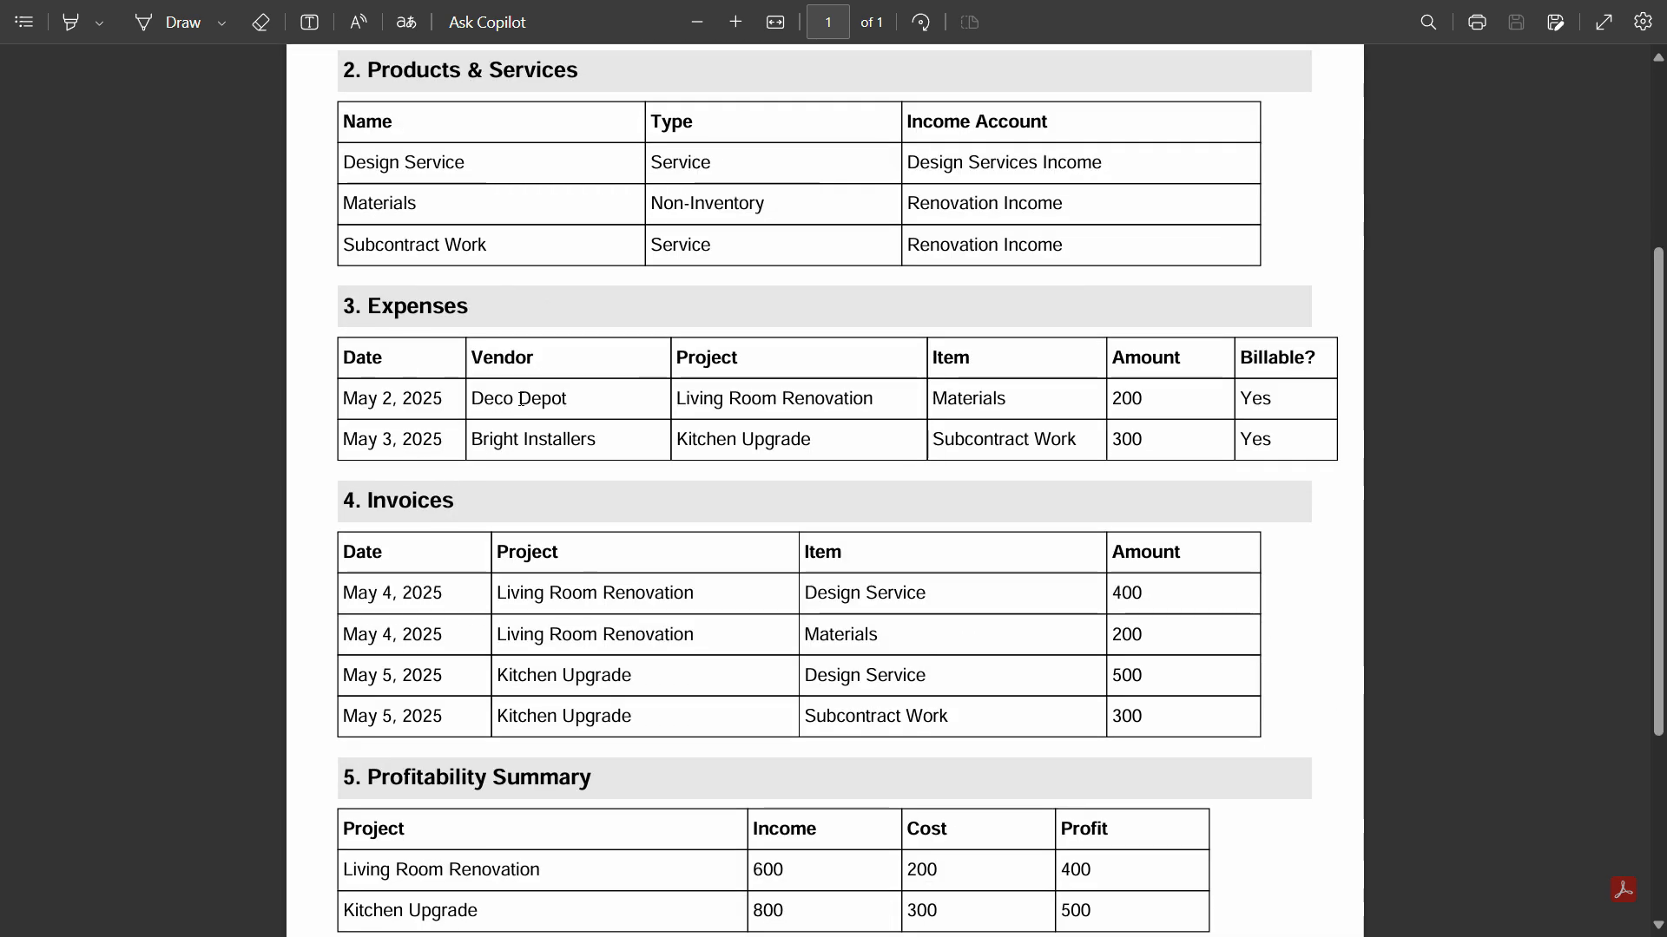
key(alt+Tab)
text(dec)
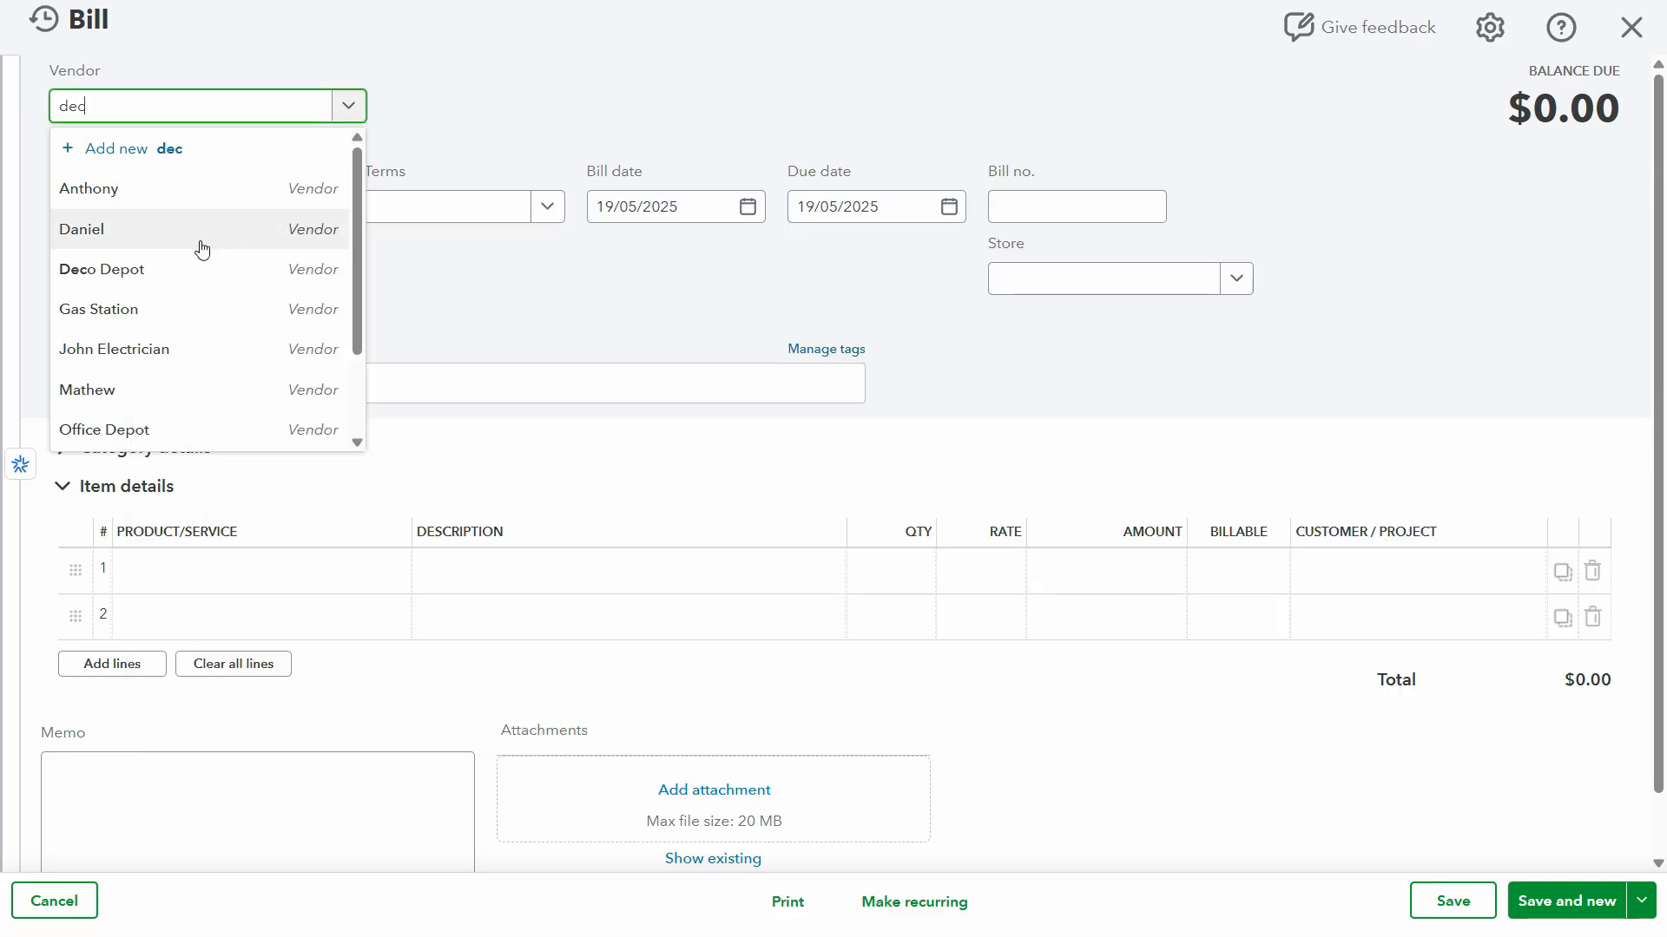
click(298, 268)
Date the Deco Depot bill 02/05/2025 according to the assignment PDF, and enter 511 as its bill number.
click(482, 213)
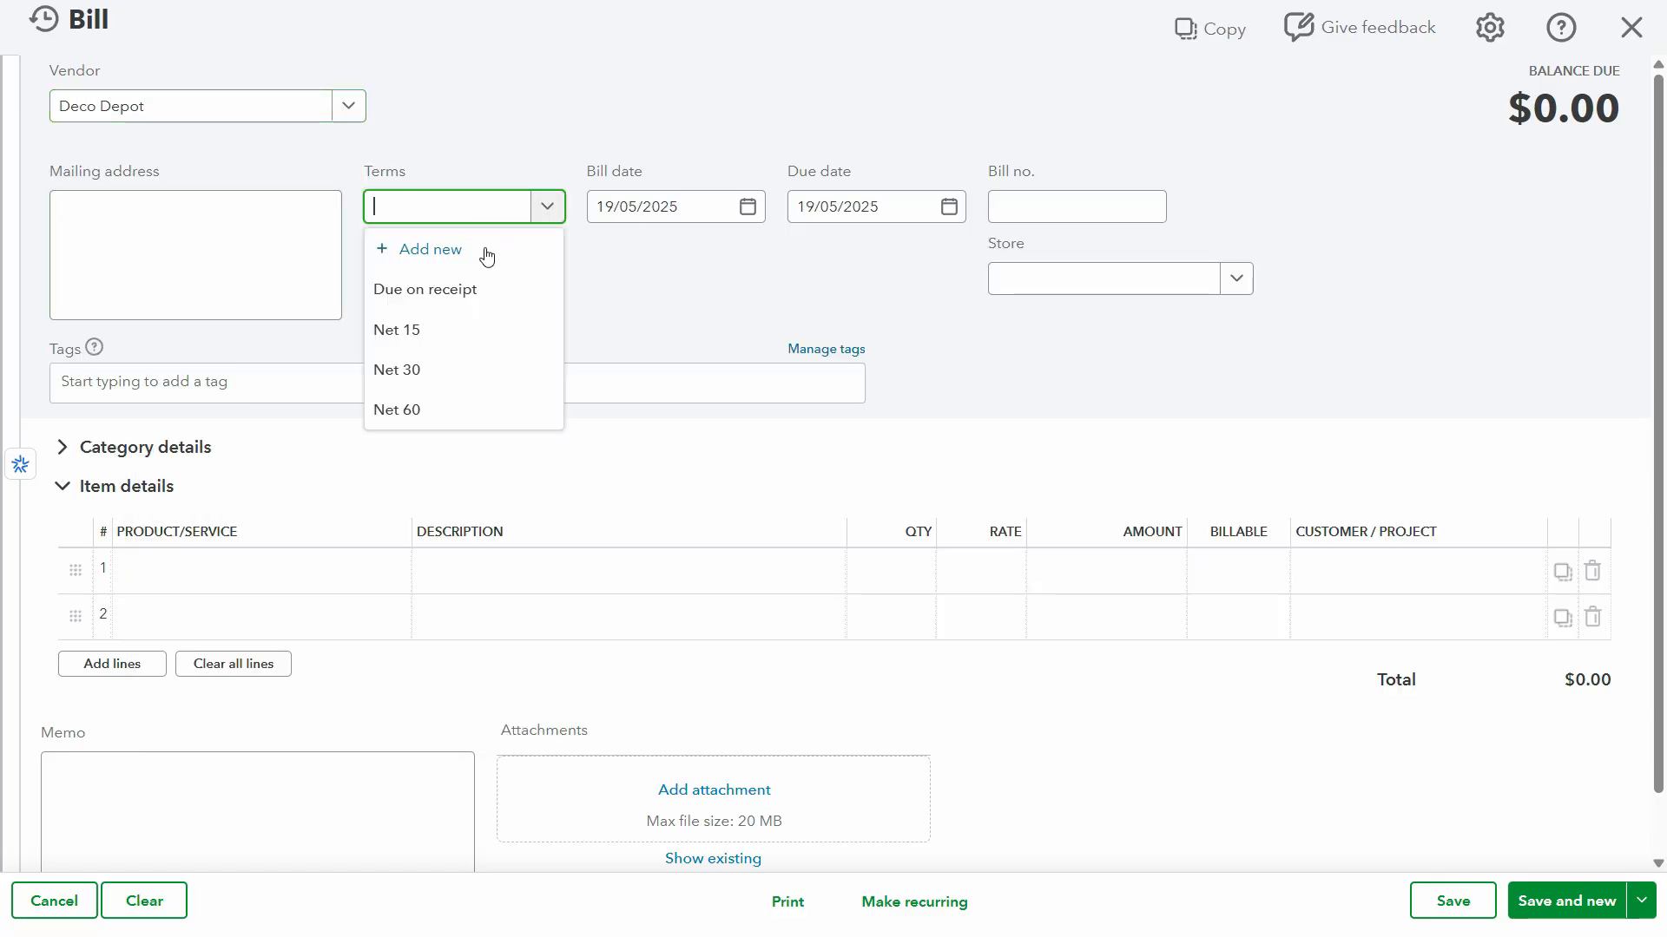
click(452, 287)
click(676, 208)
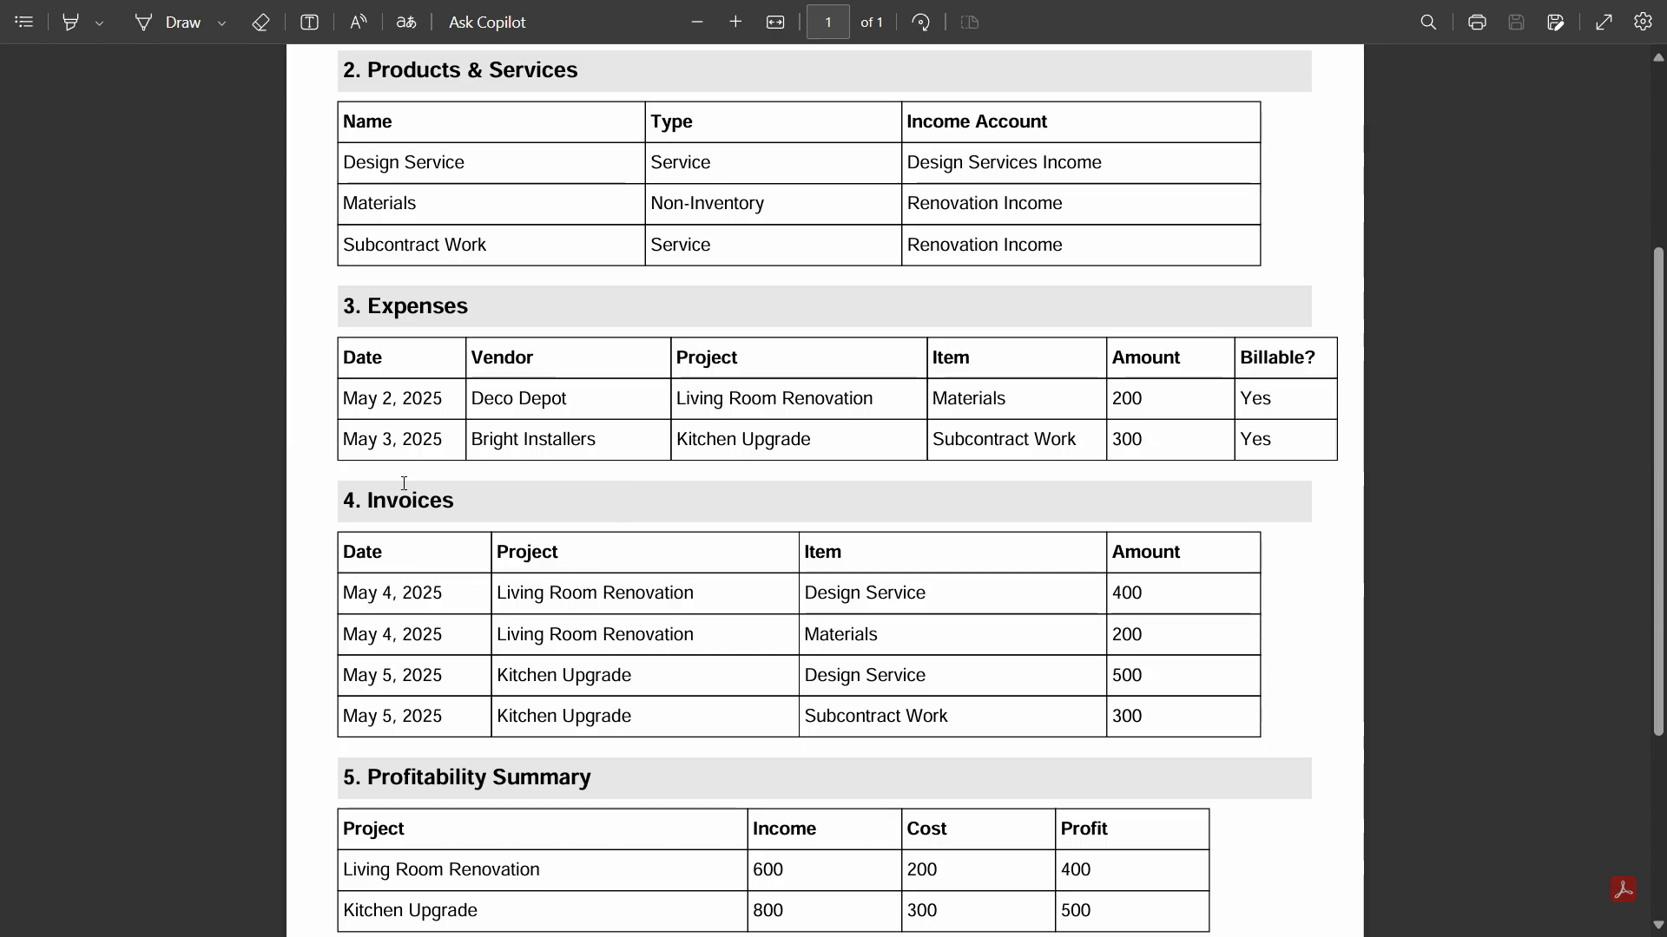
key(alt+Tab)
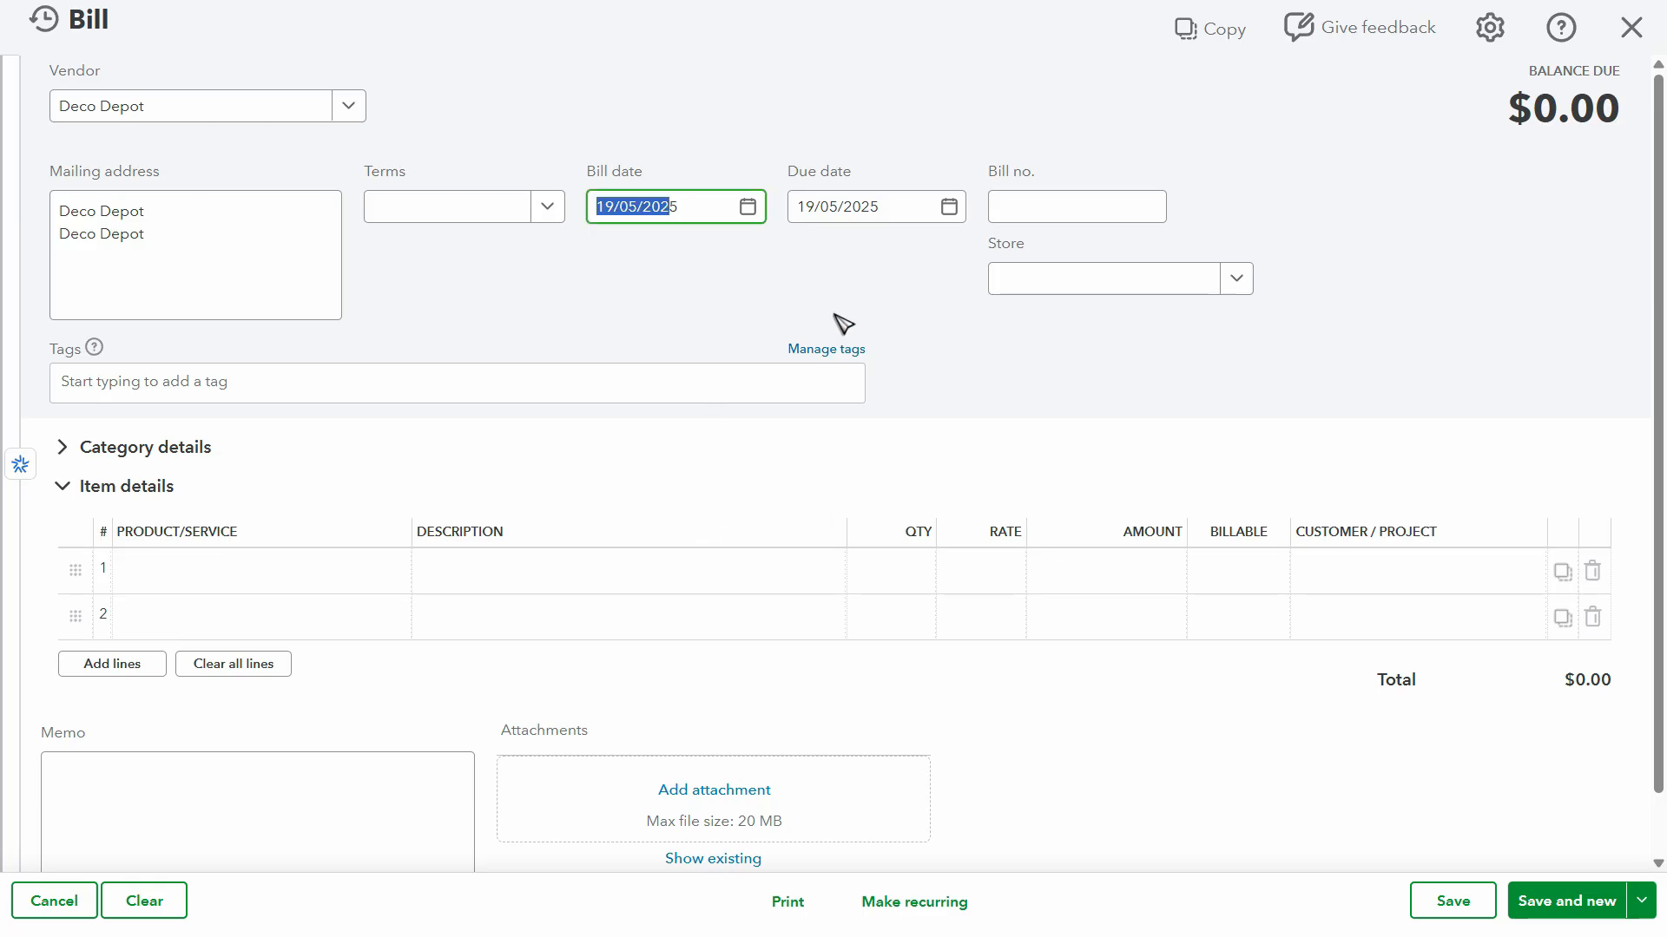
text(02/05/202)
click(1020, 221)
text(511)
key(Tab)
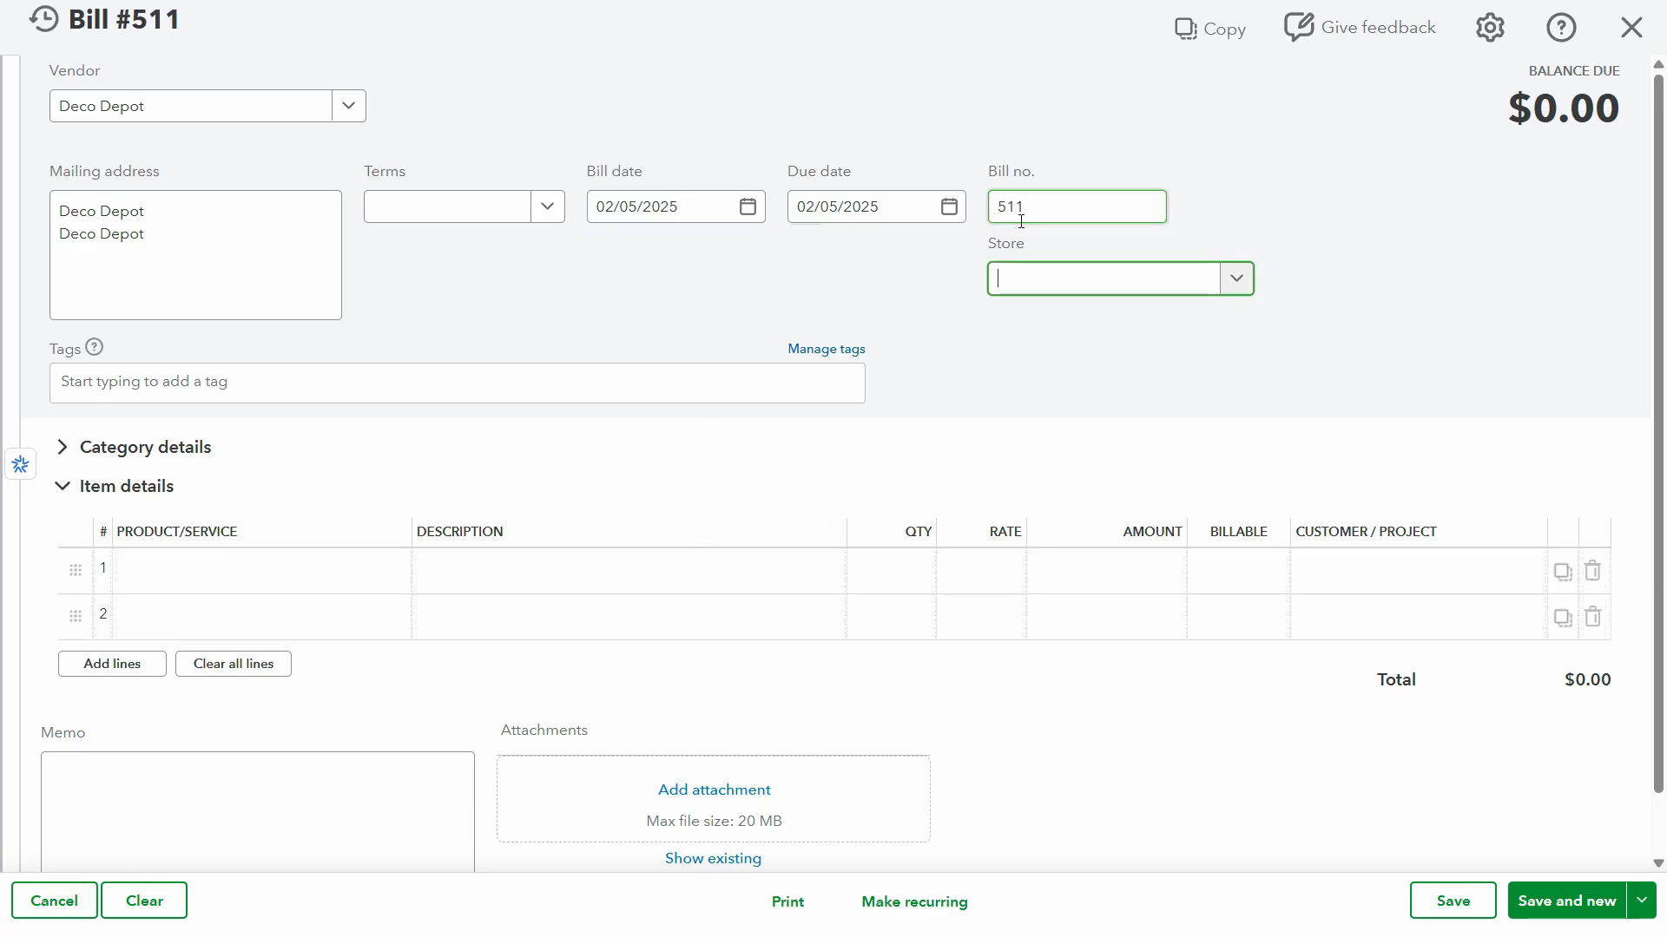
Choose Materials as the product on the bill's first item line and enter Materials as its description.
click(209, 565)
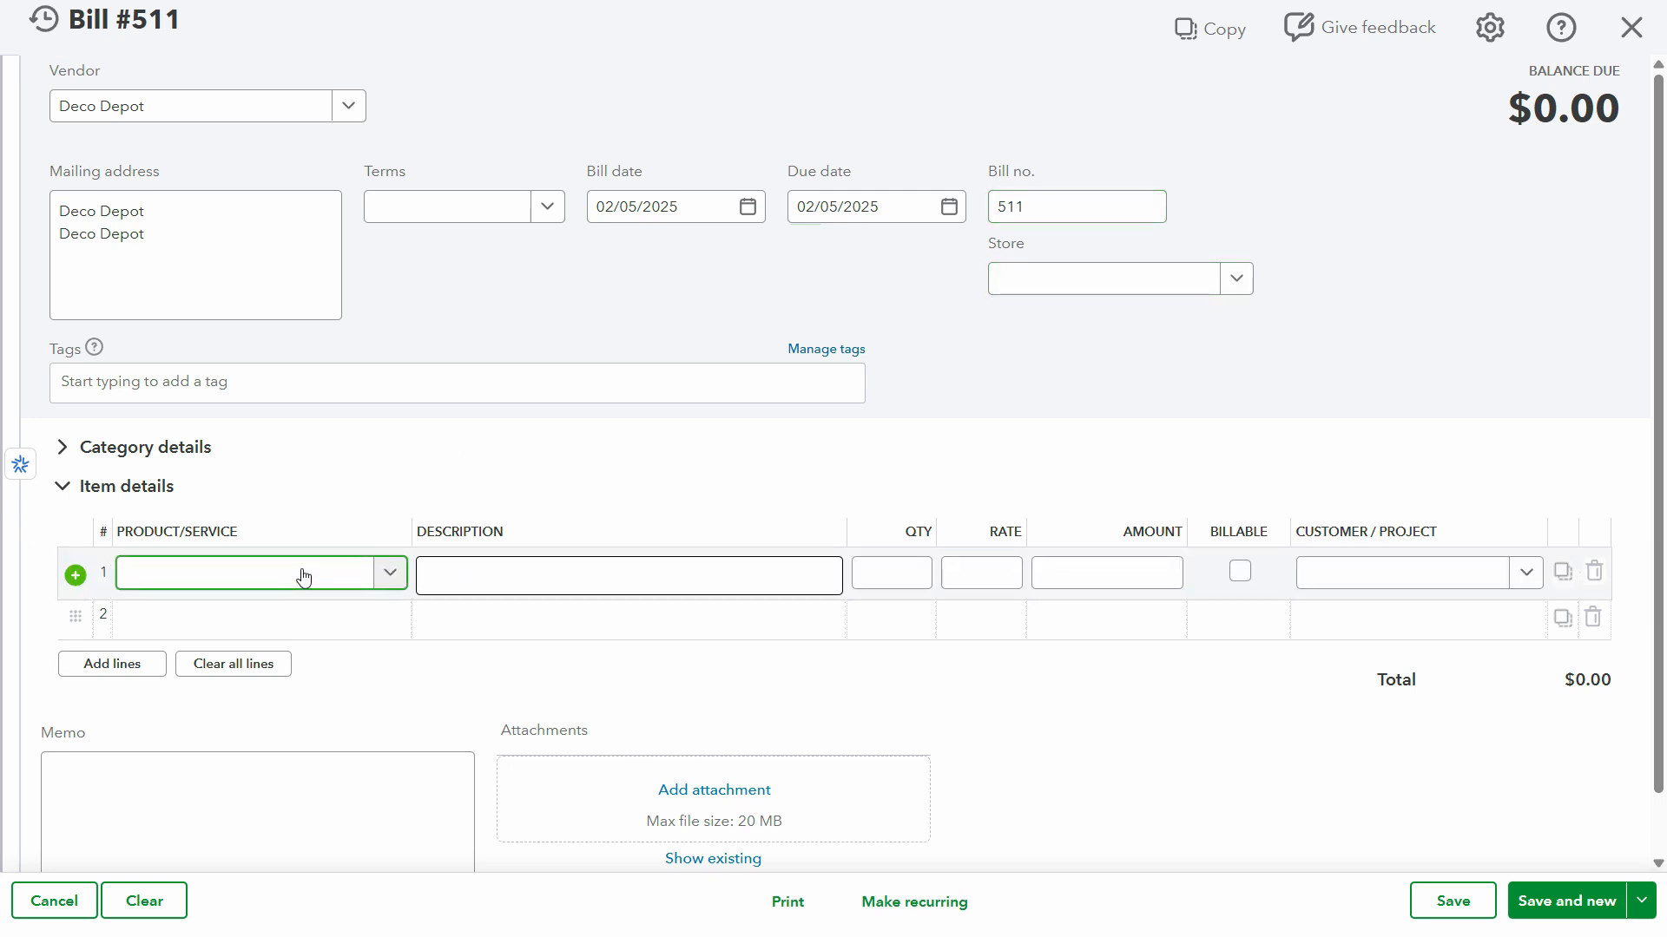
text(mae)
key(BackSpace)
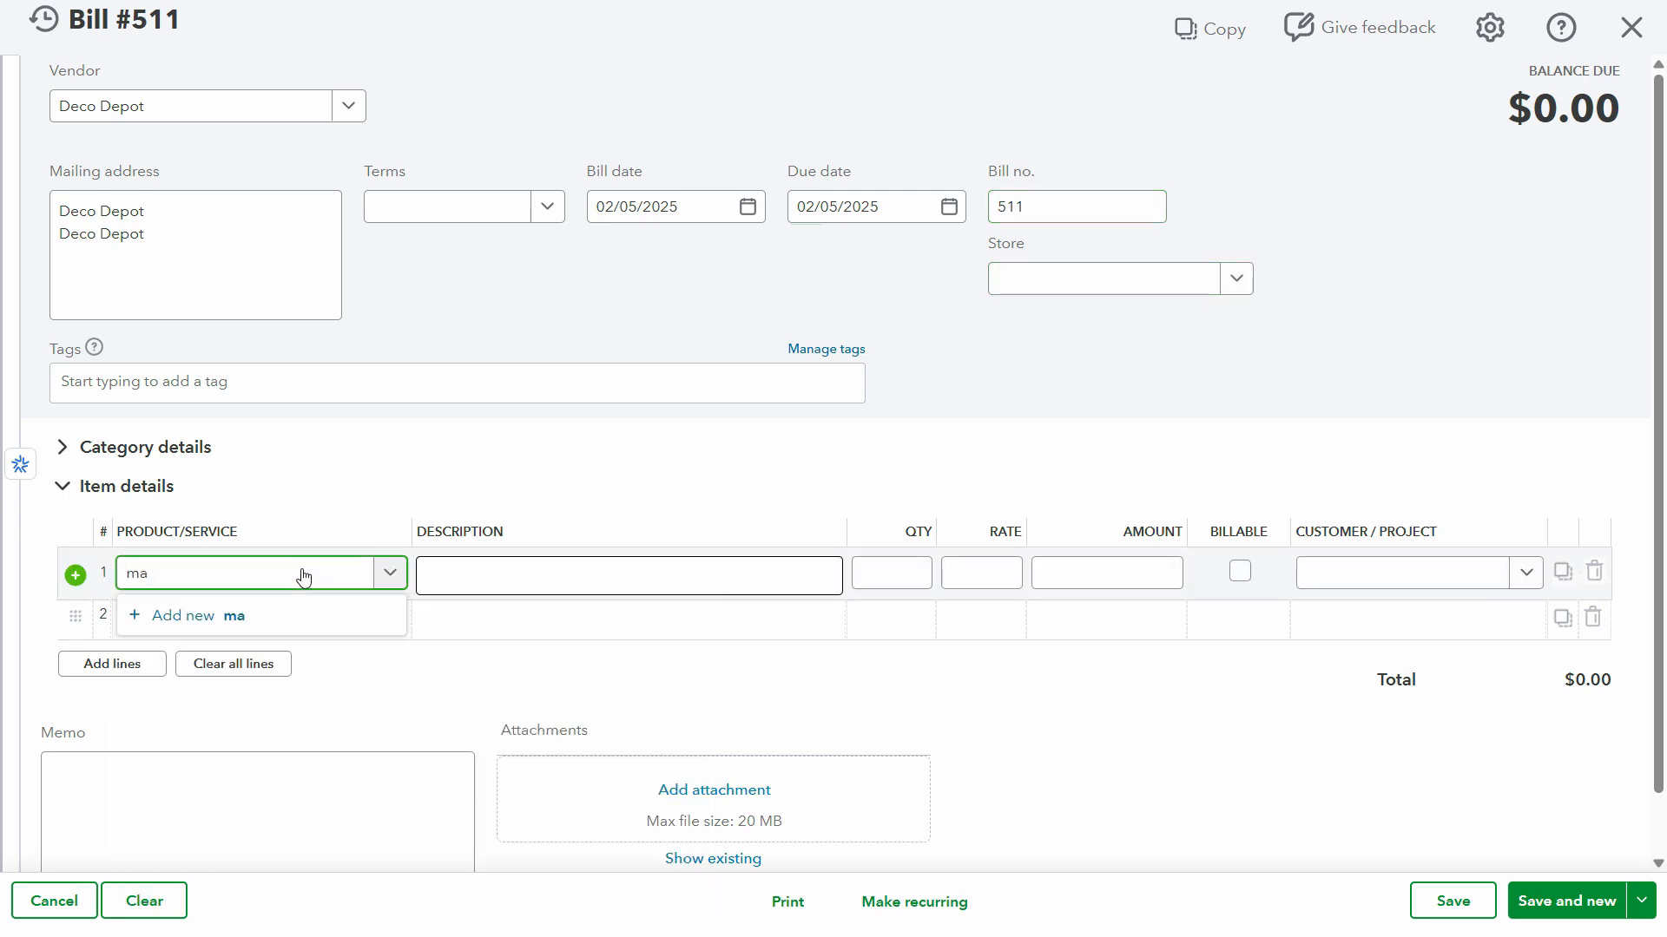
text(ter)
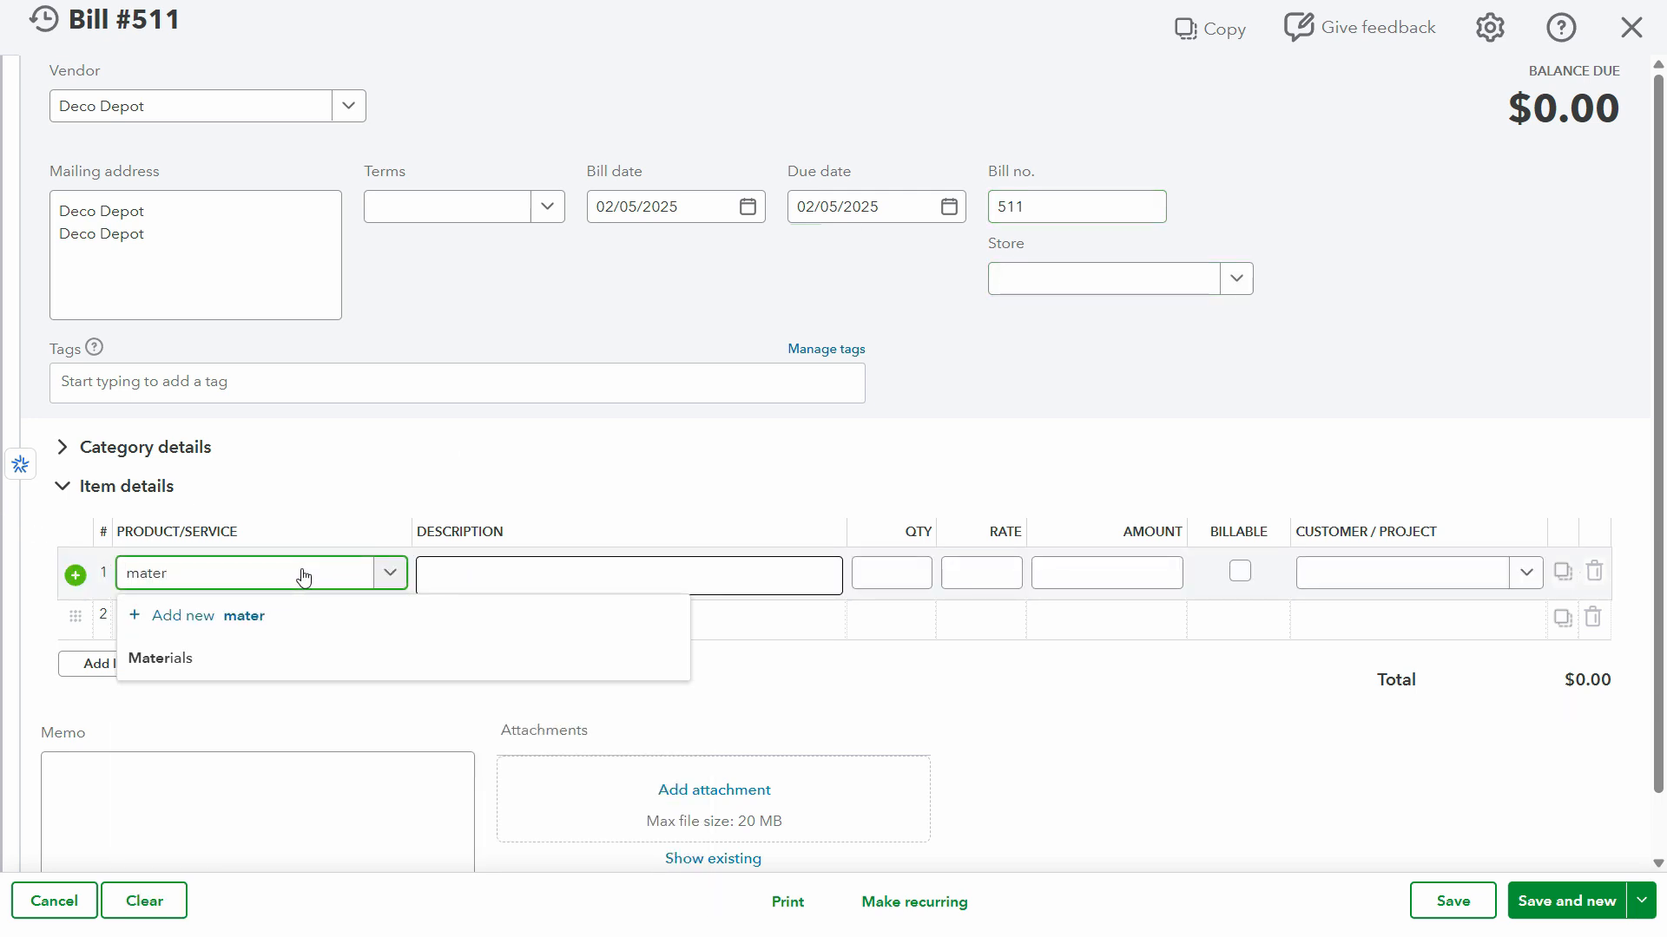
click(364, 680)
click(366, 579)
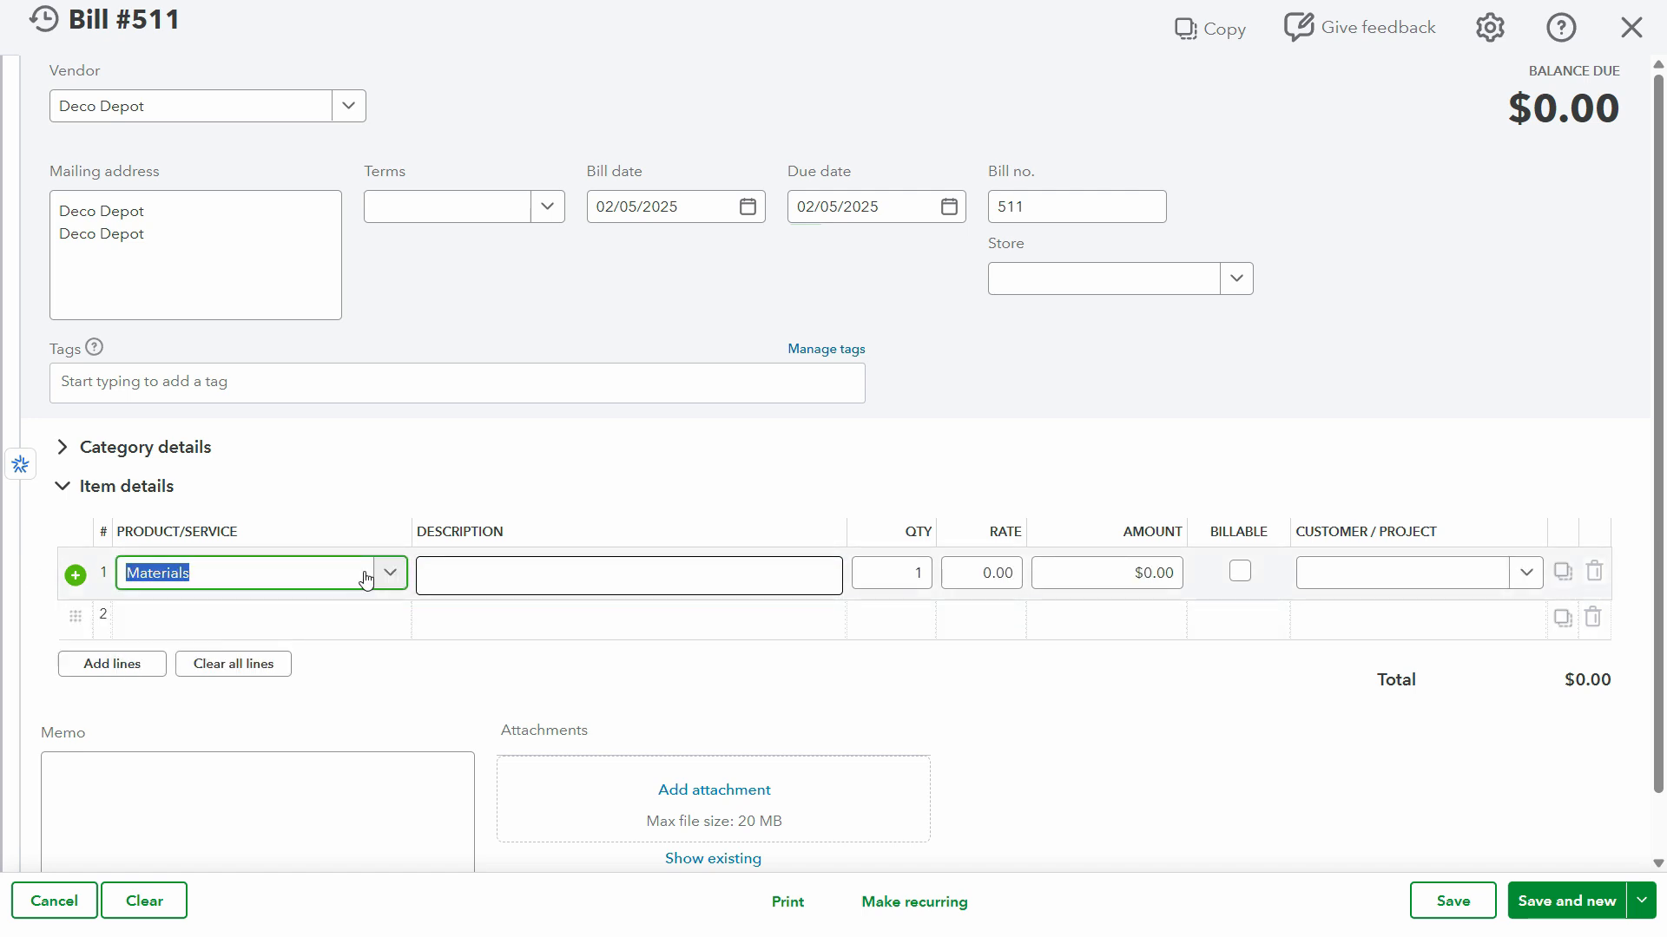
click(521, 576)
text(Materials)
Enter the amount 200 from the assignment PDF on the Materials line and mark the line as billable.
key(alt+Tab)
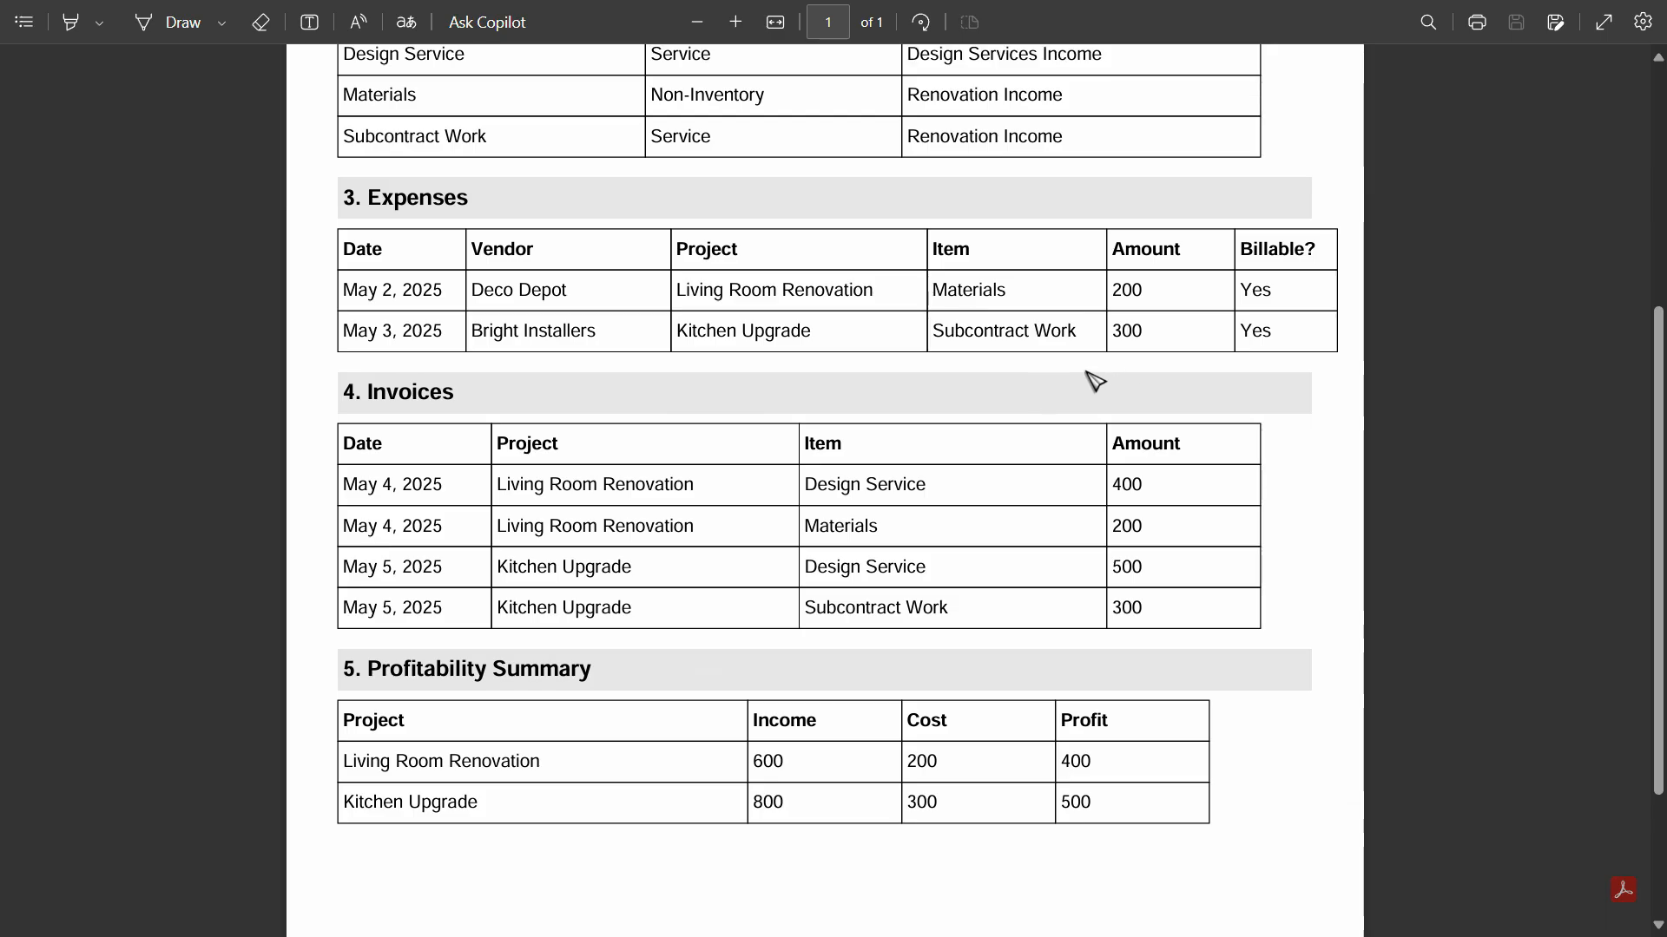
key(alt+Tab)
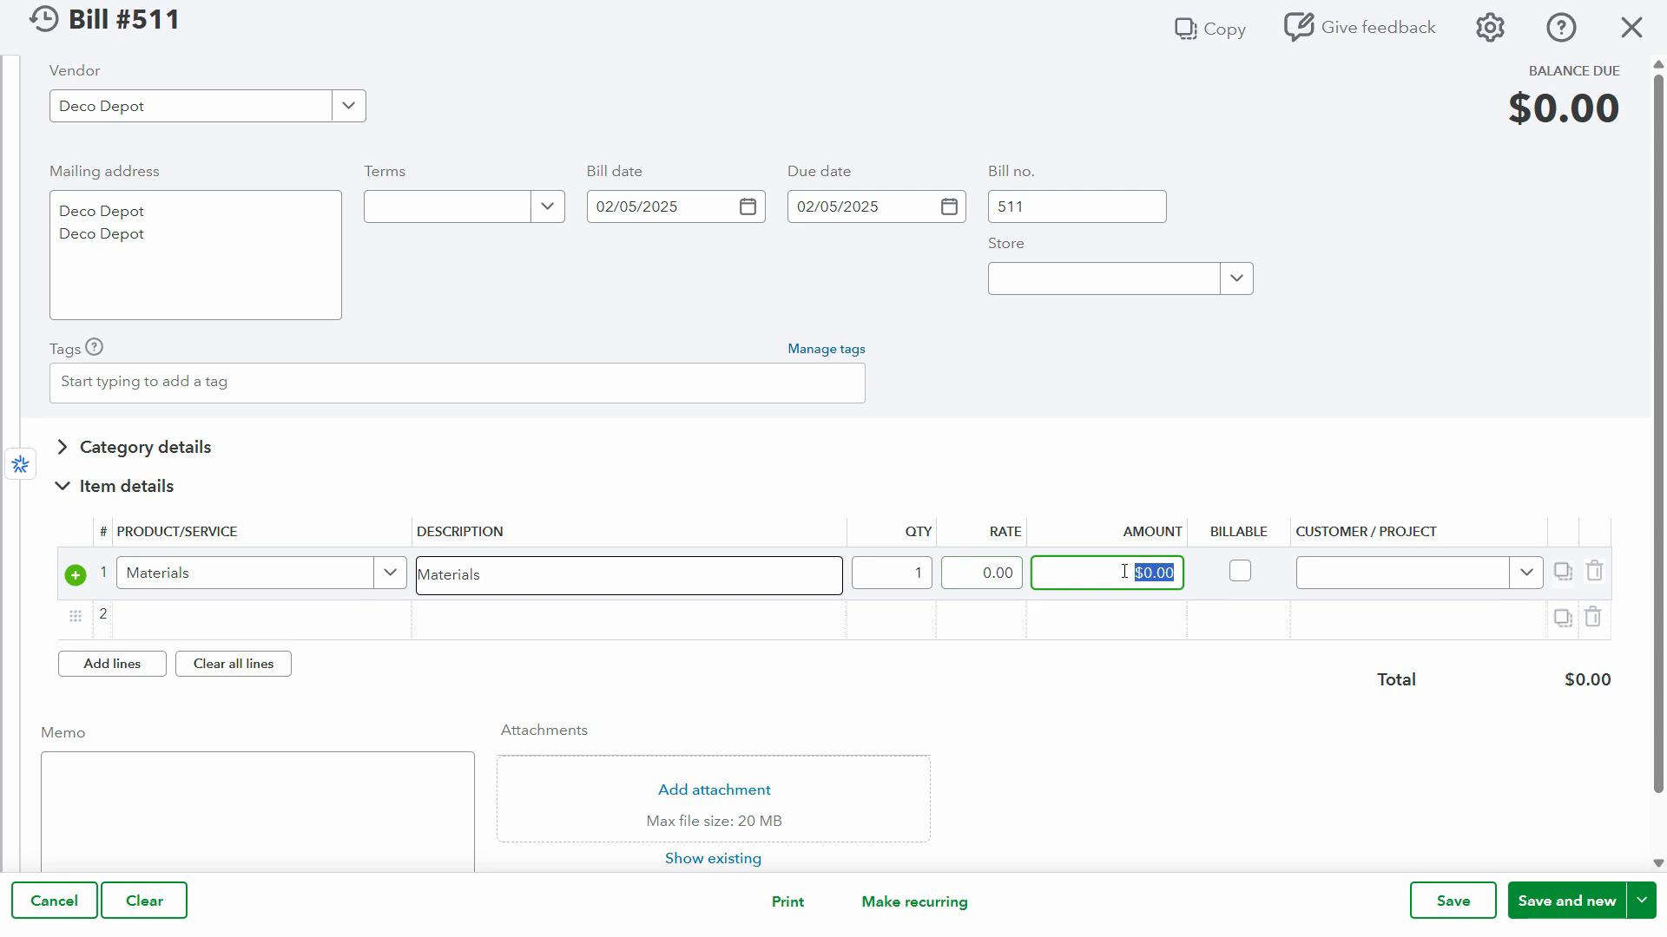
text(200)
key(Tab)
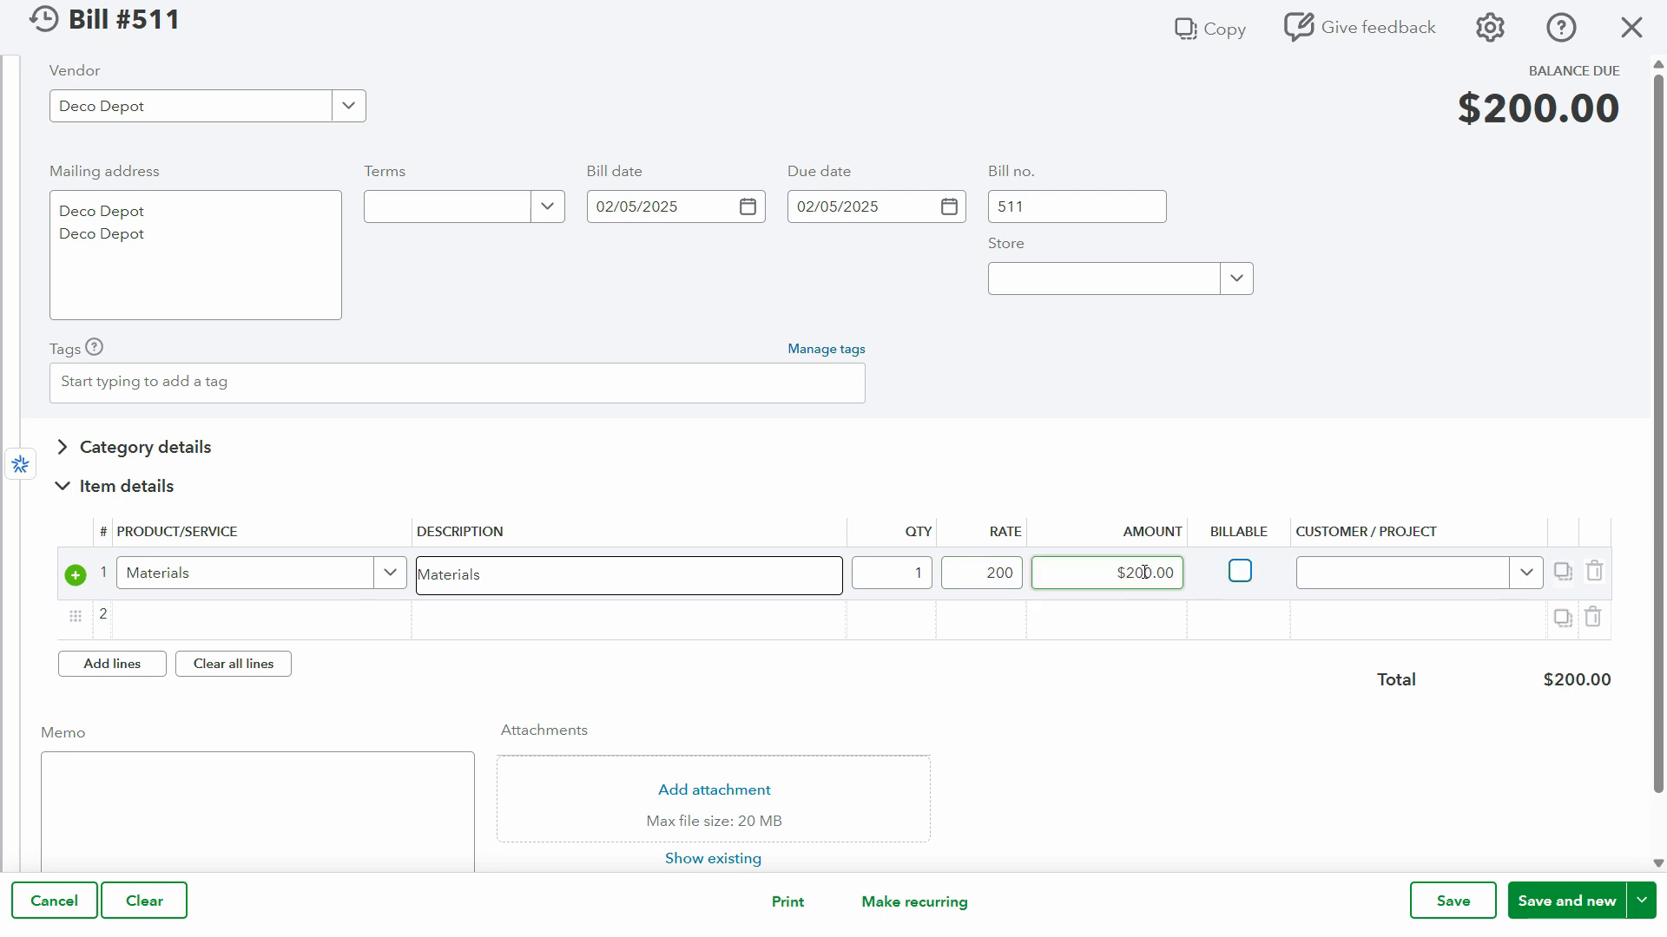
click(1235, 577)
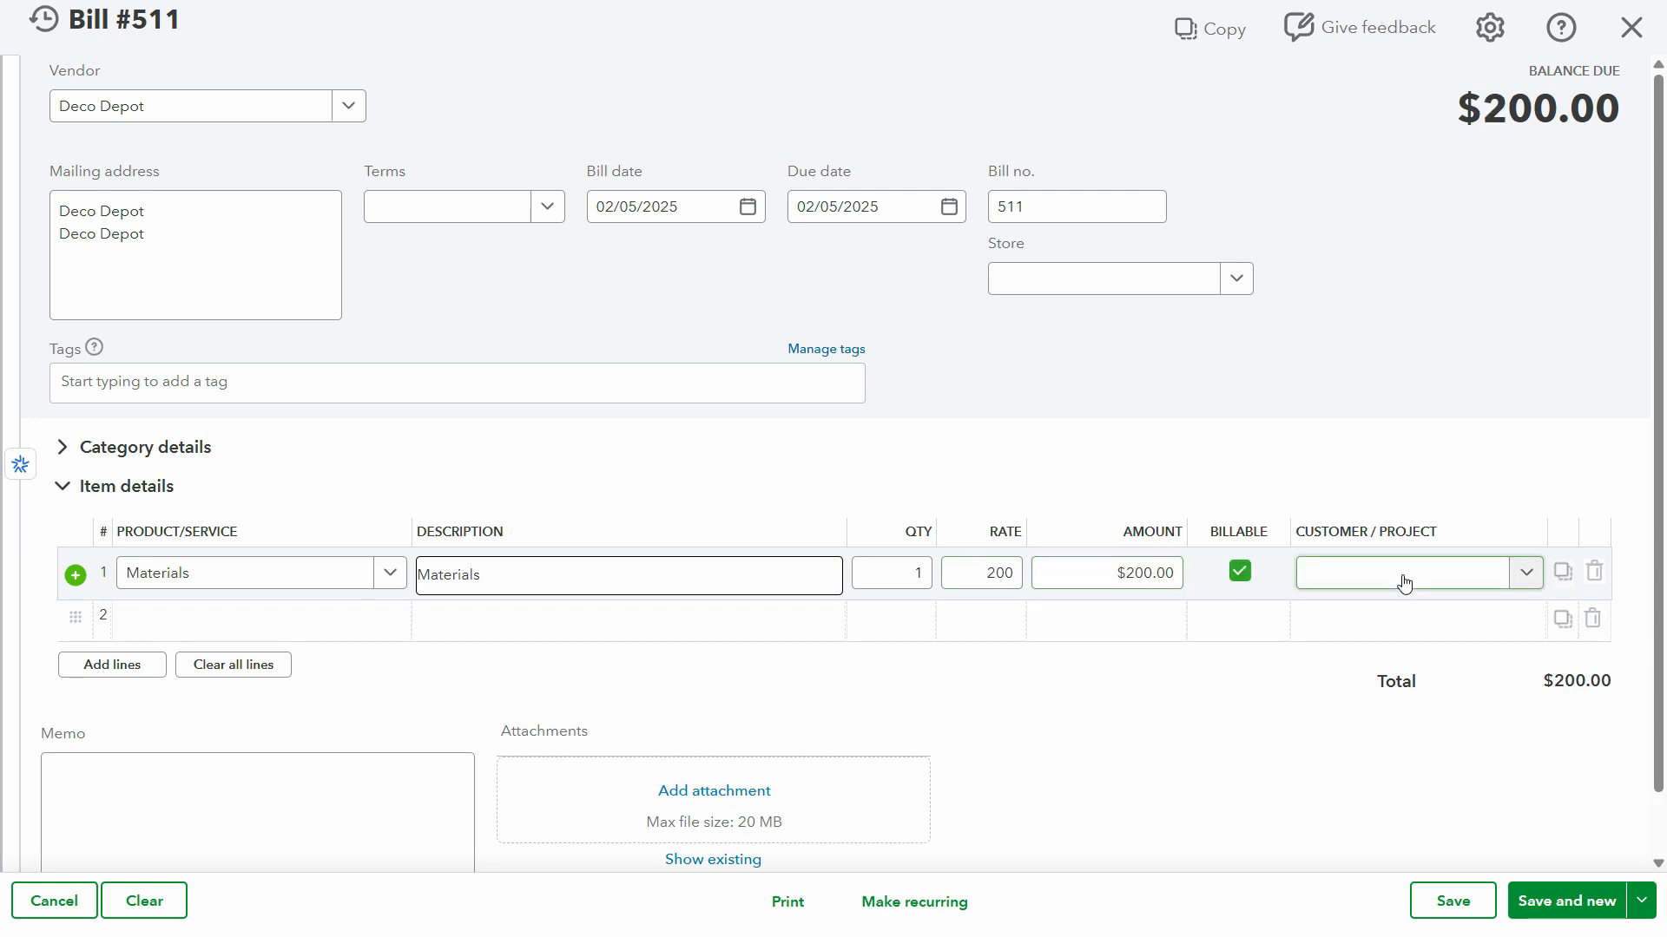
Assign the Materials line to Elite Properties' Living Room Renovation project per the PDF, and save the bill, starting a new one.
key(alt+Tab)
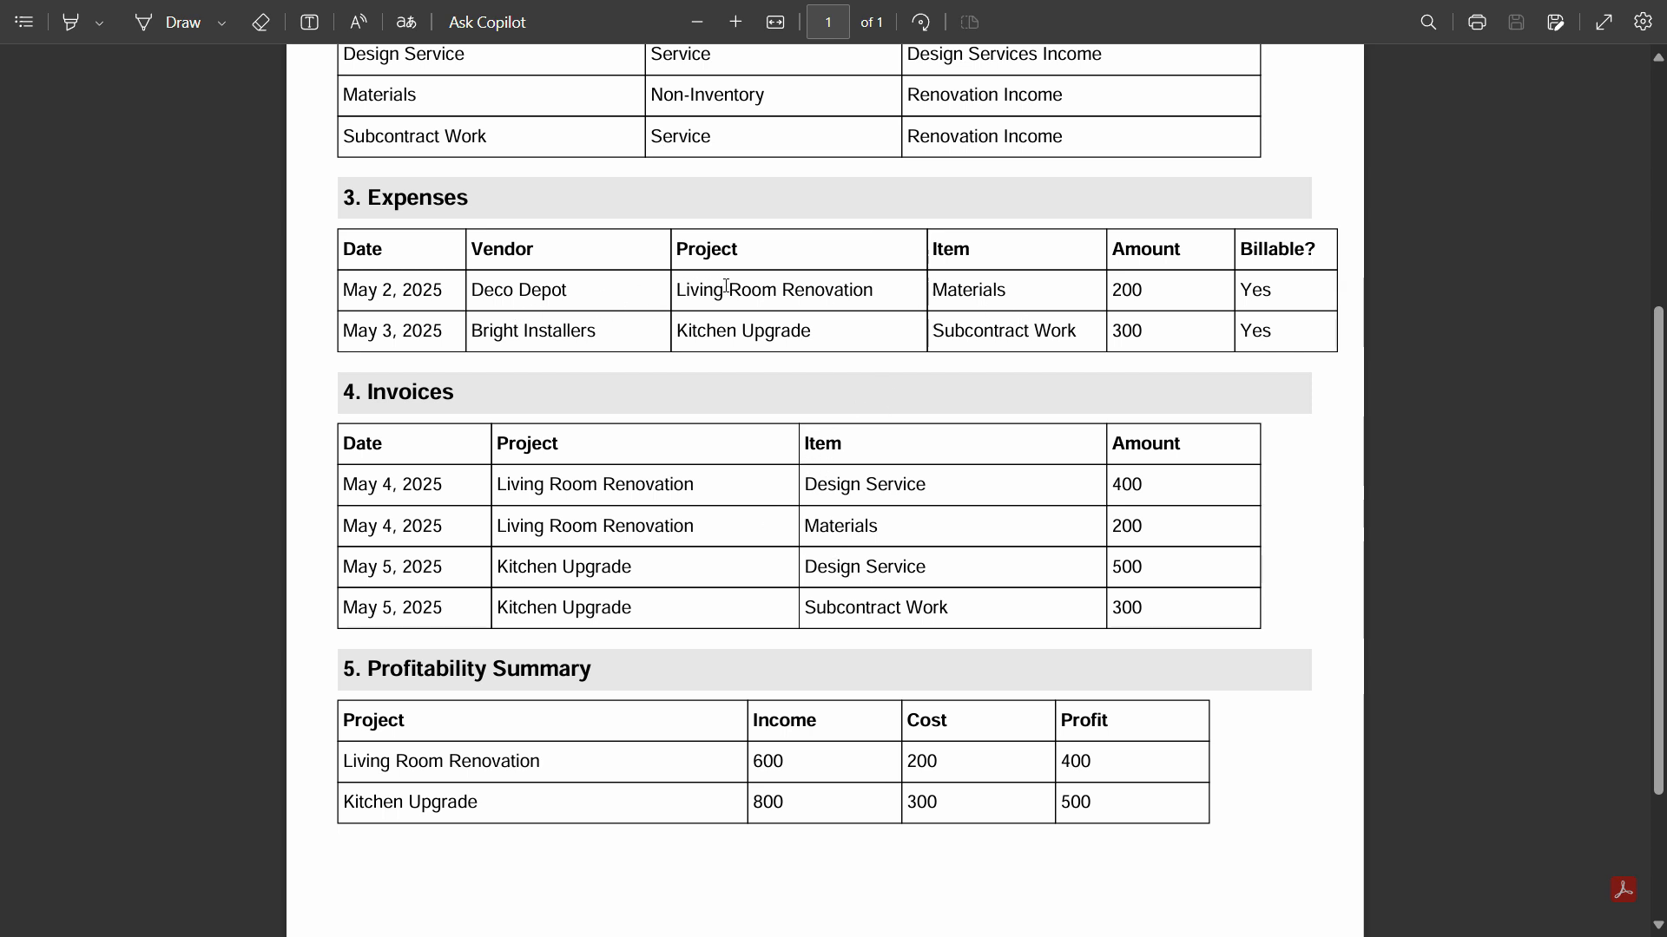
scroll(842, 415, up, 3)
drag(874, 508, 680, 512)
key(alt+Tab)
click(1393, 578)
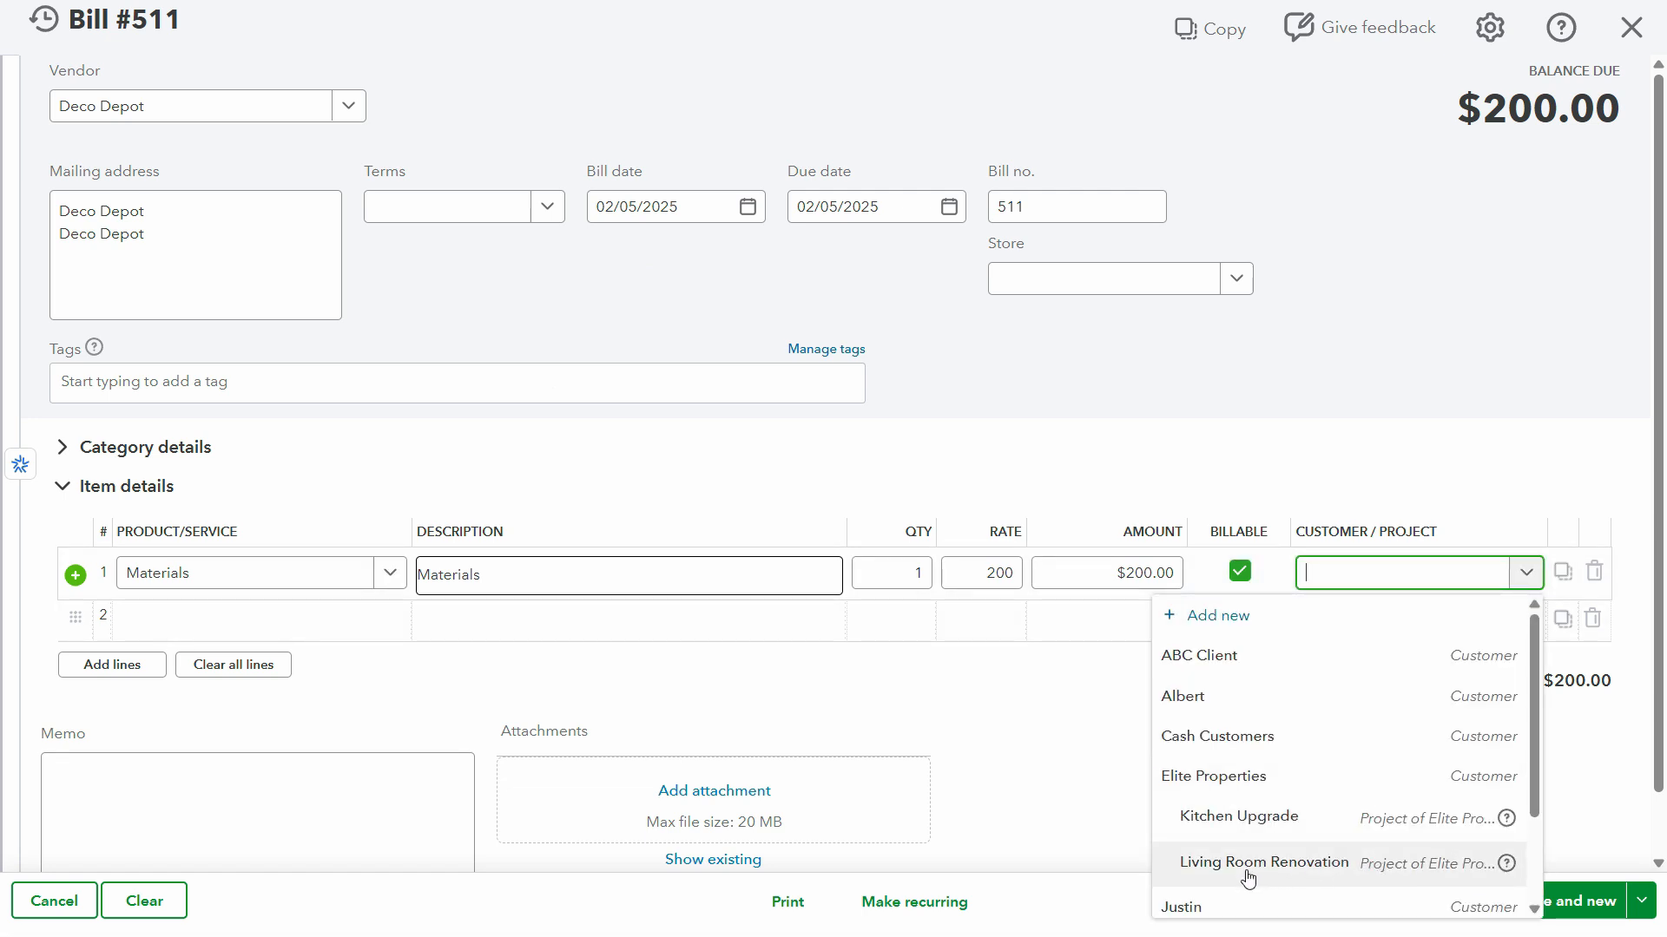
click(1248, 865)
key(alt+Tab)
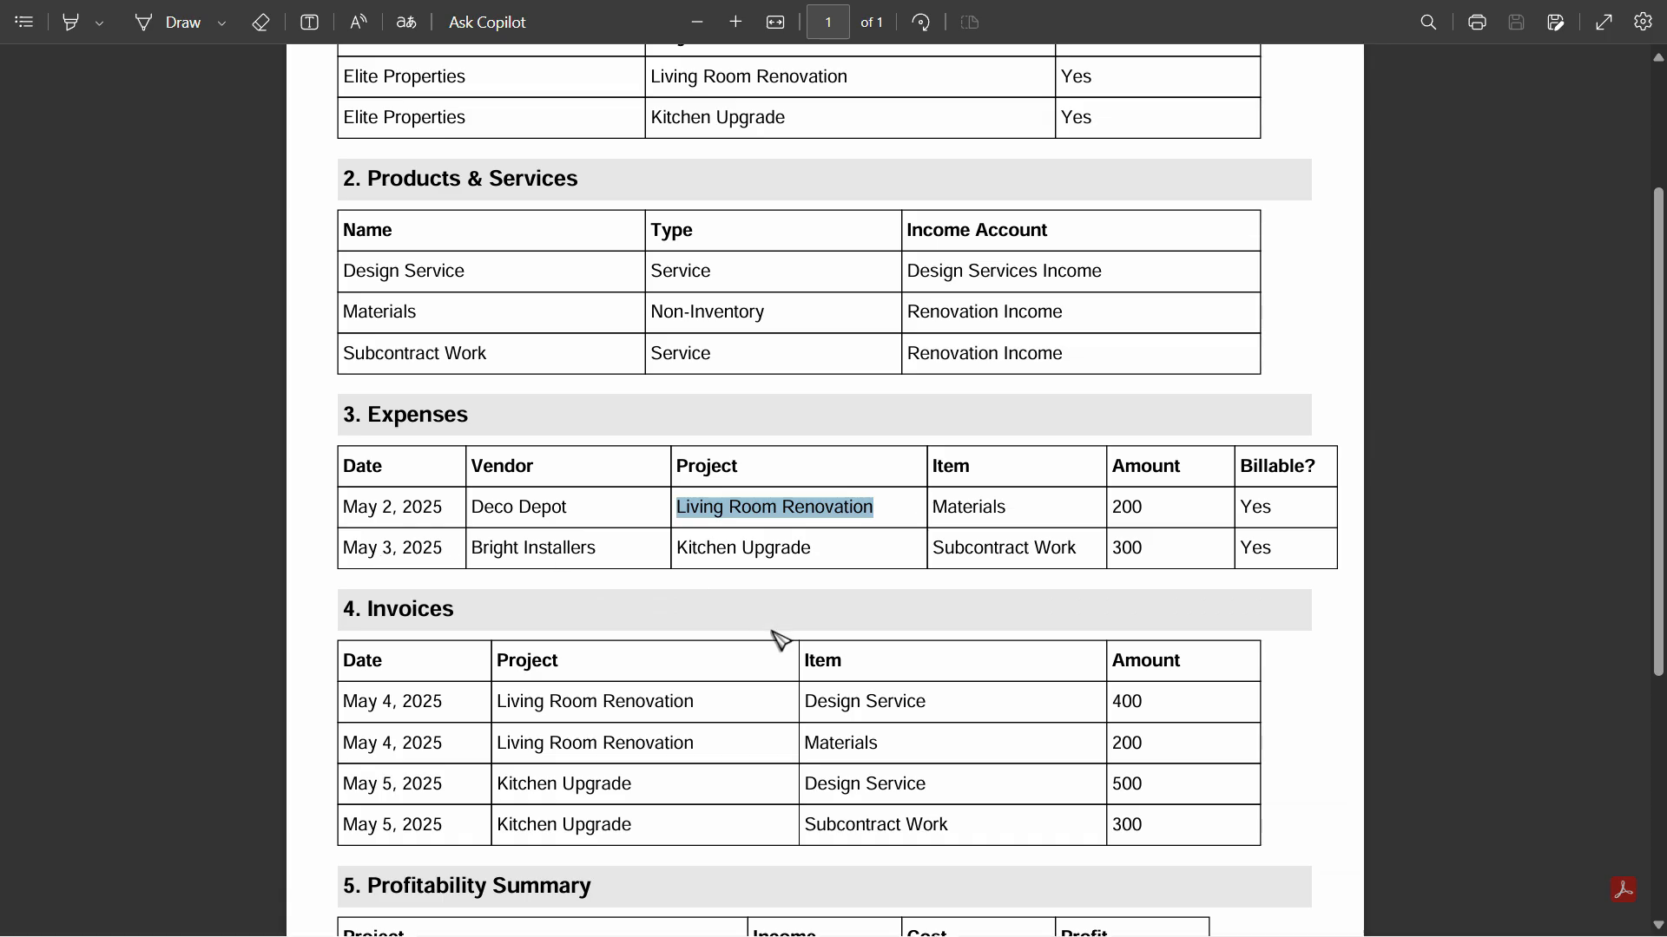
key(alt+Tab)
click(1585, 905)
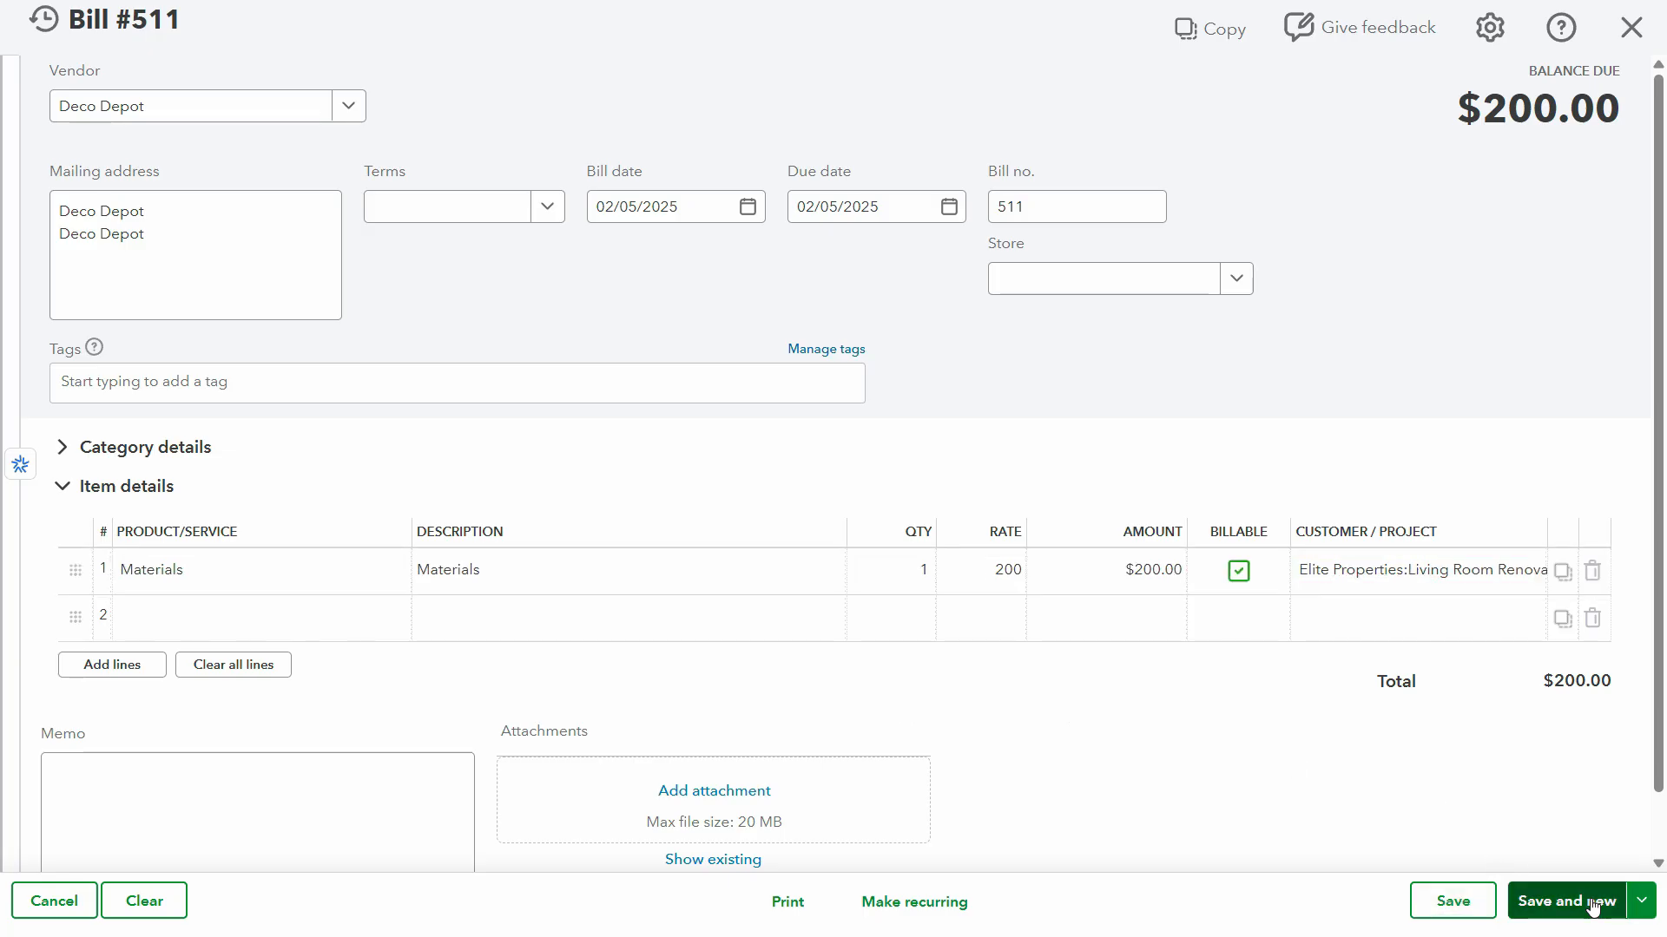
Add a new vendor from the new bill, copying the display name Bright Installers from the PDF's Expenses table, and save it.
key(alt+Tab)
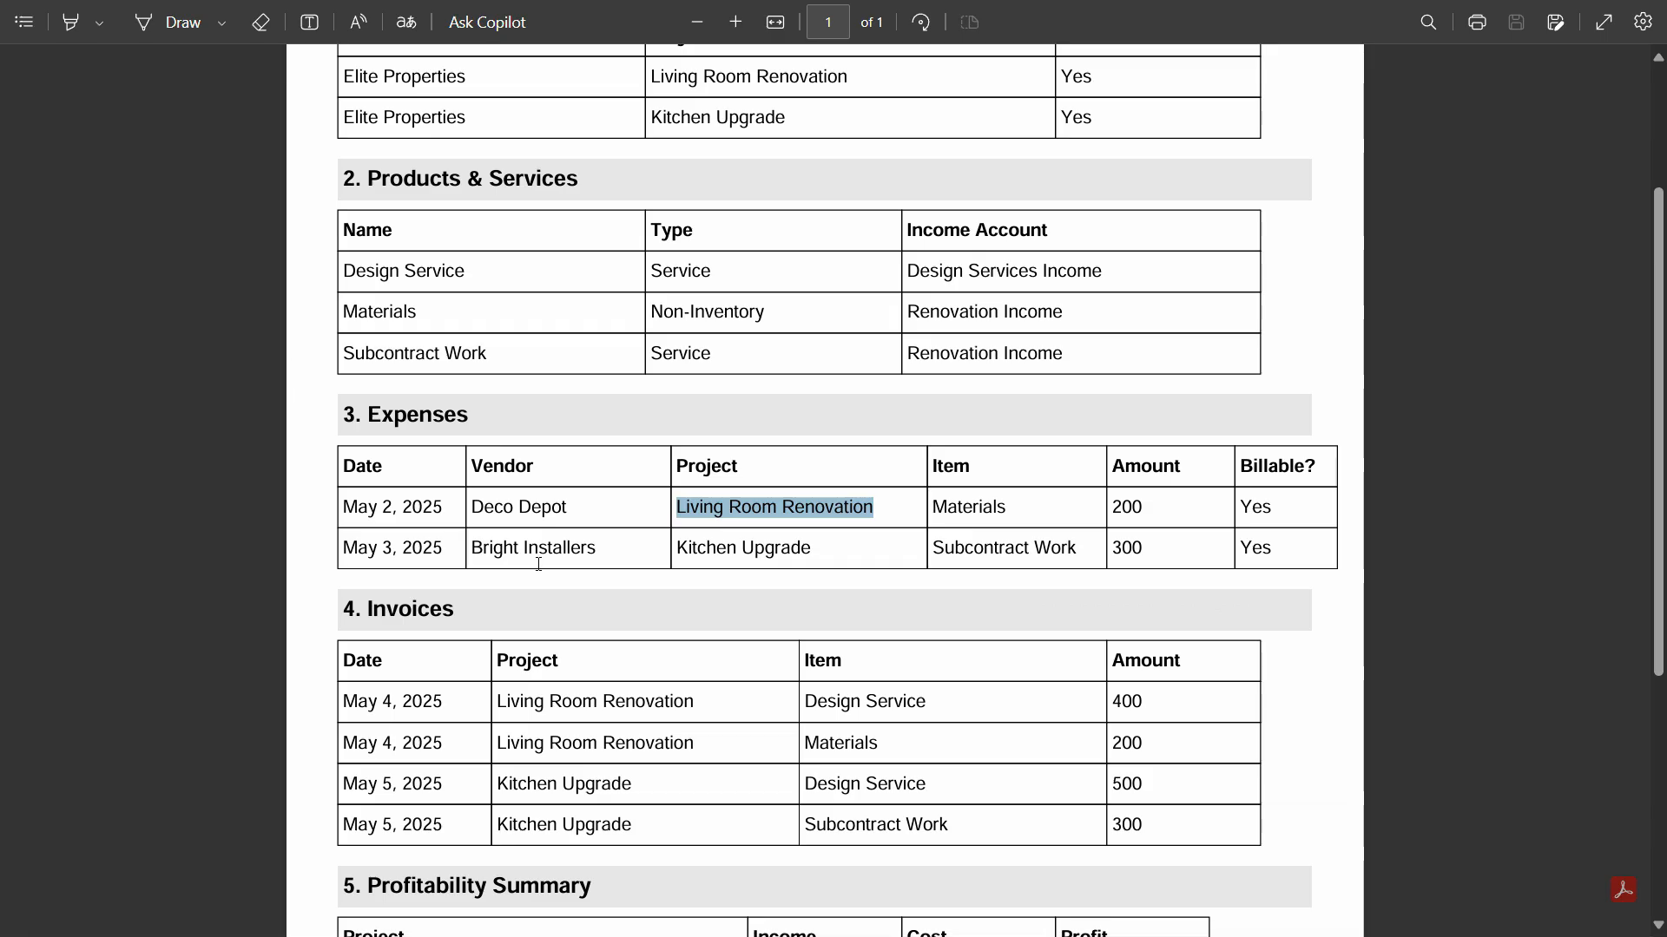
key(alt+Tab)
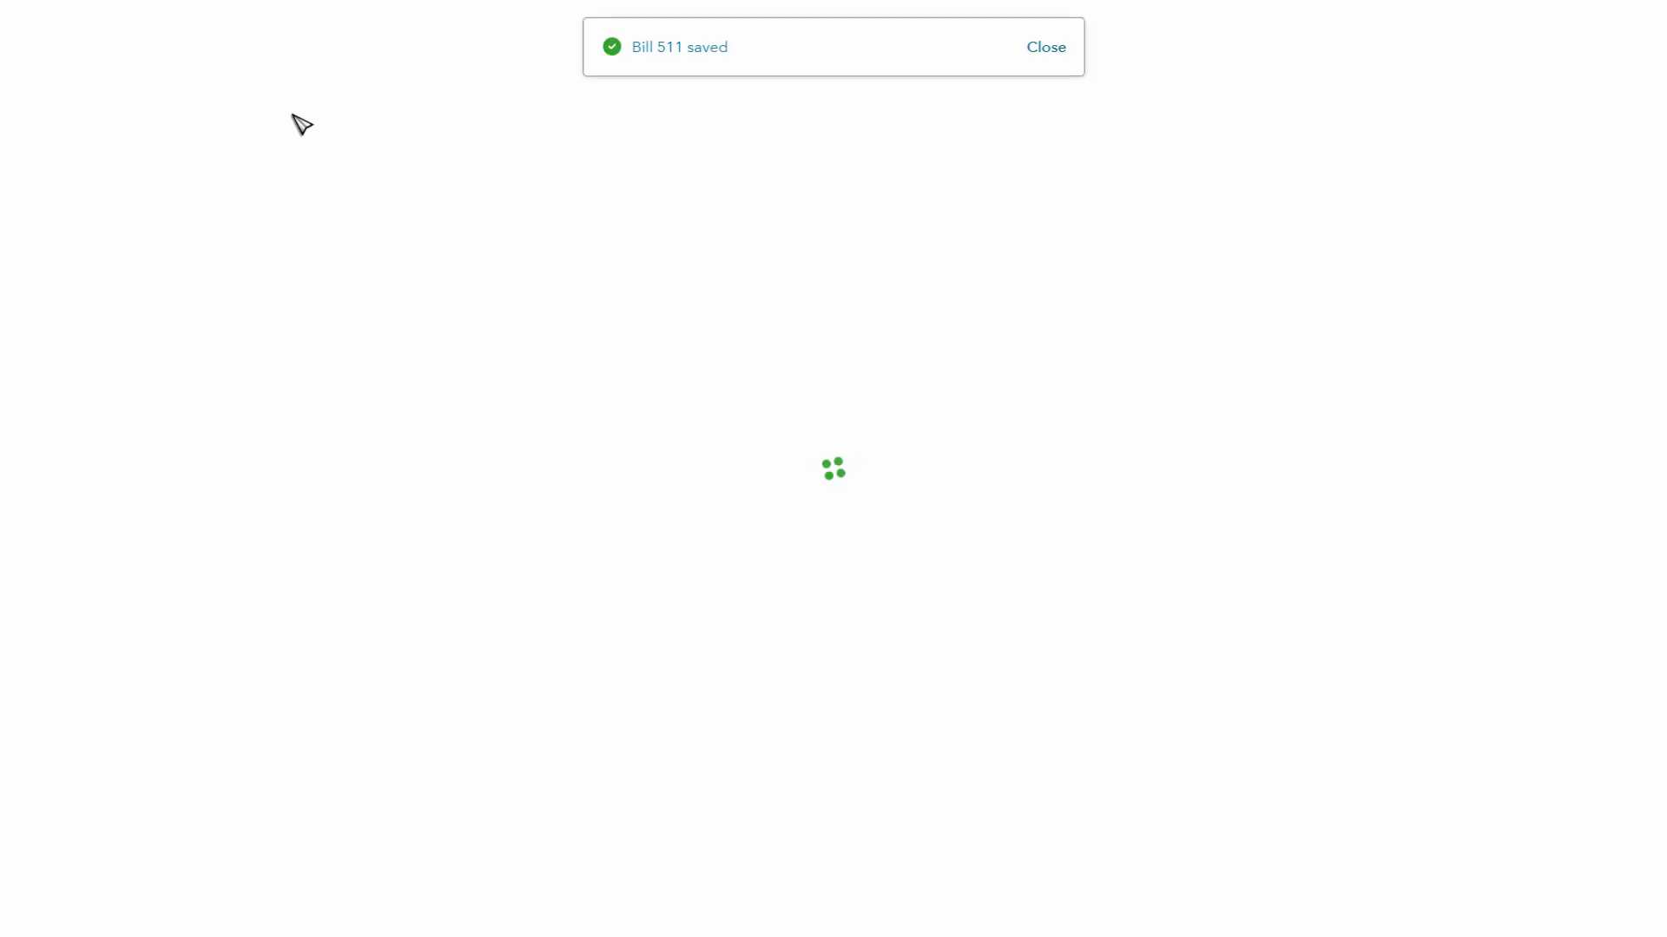
click(213, 107)
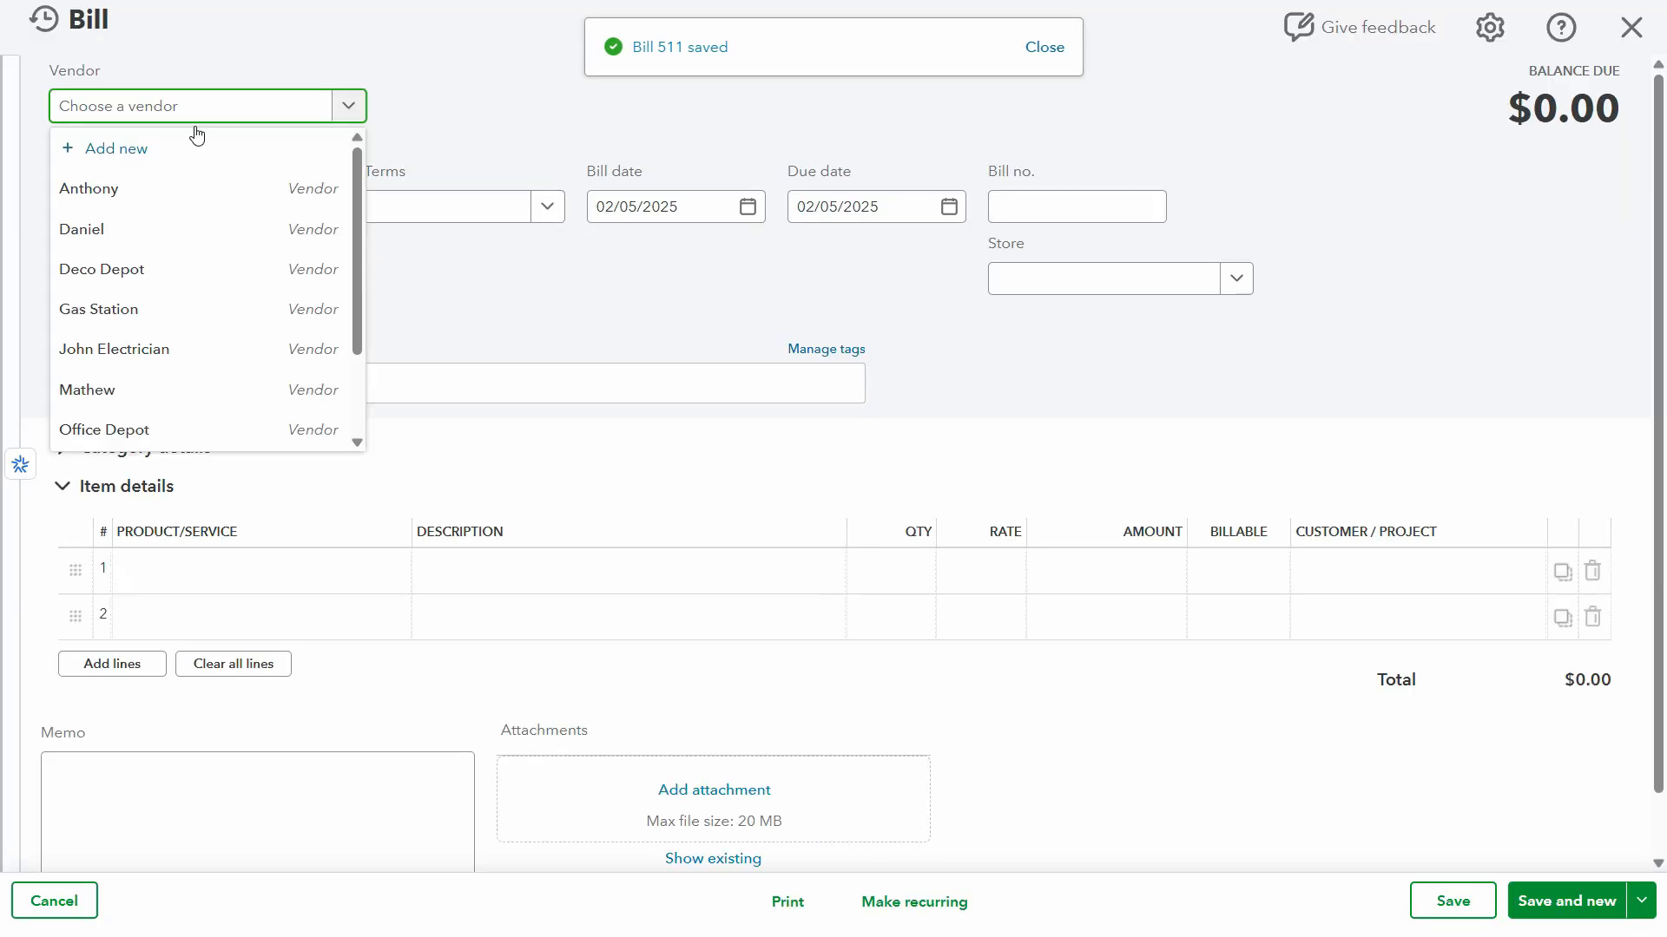
click(142, 151)
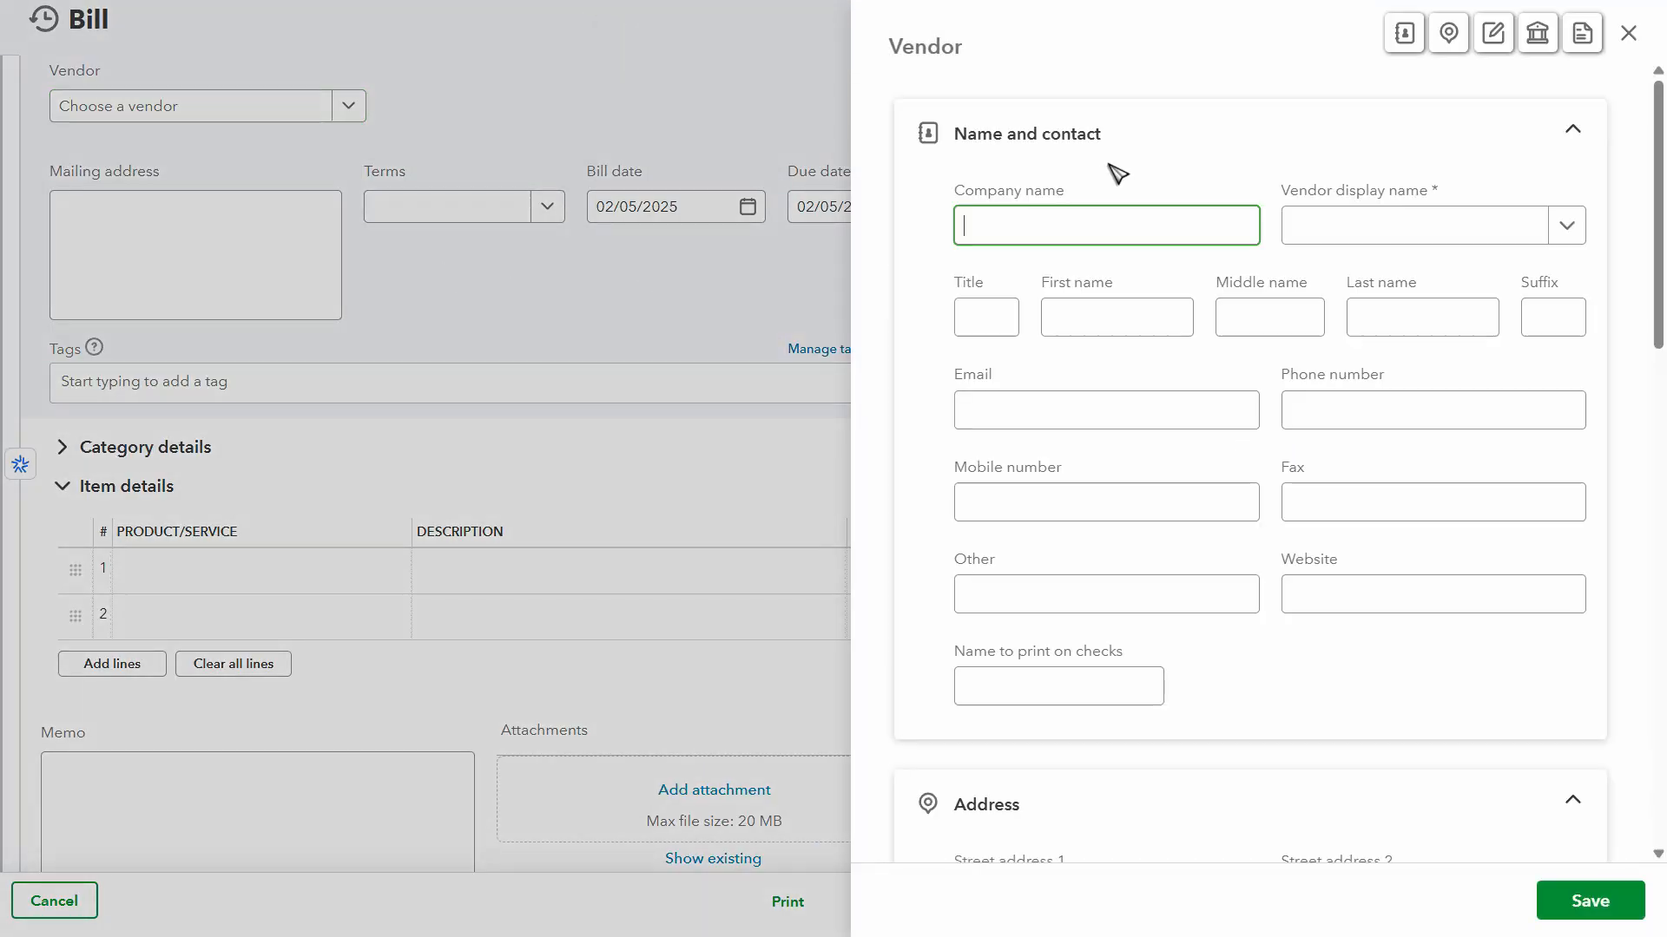
click(1362, 236)
key(alt+Tab)
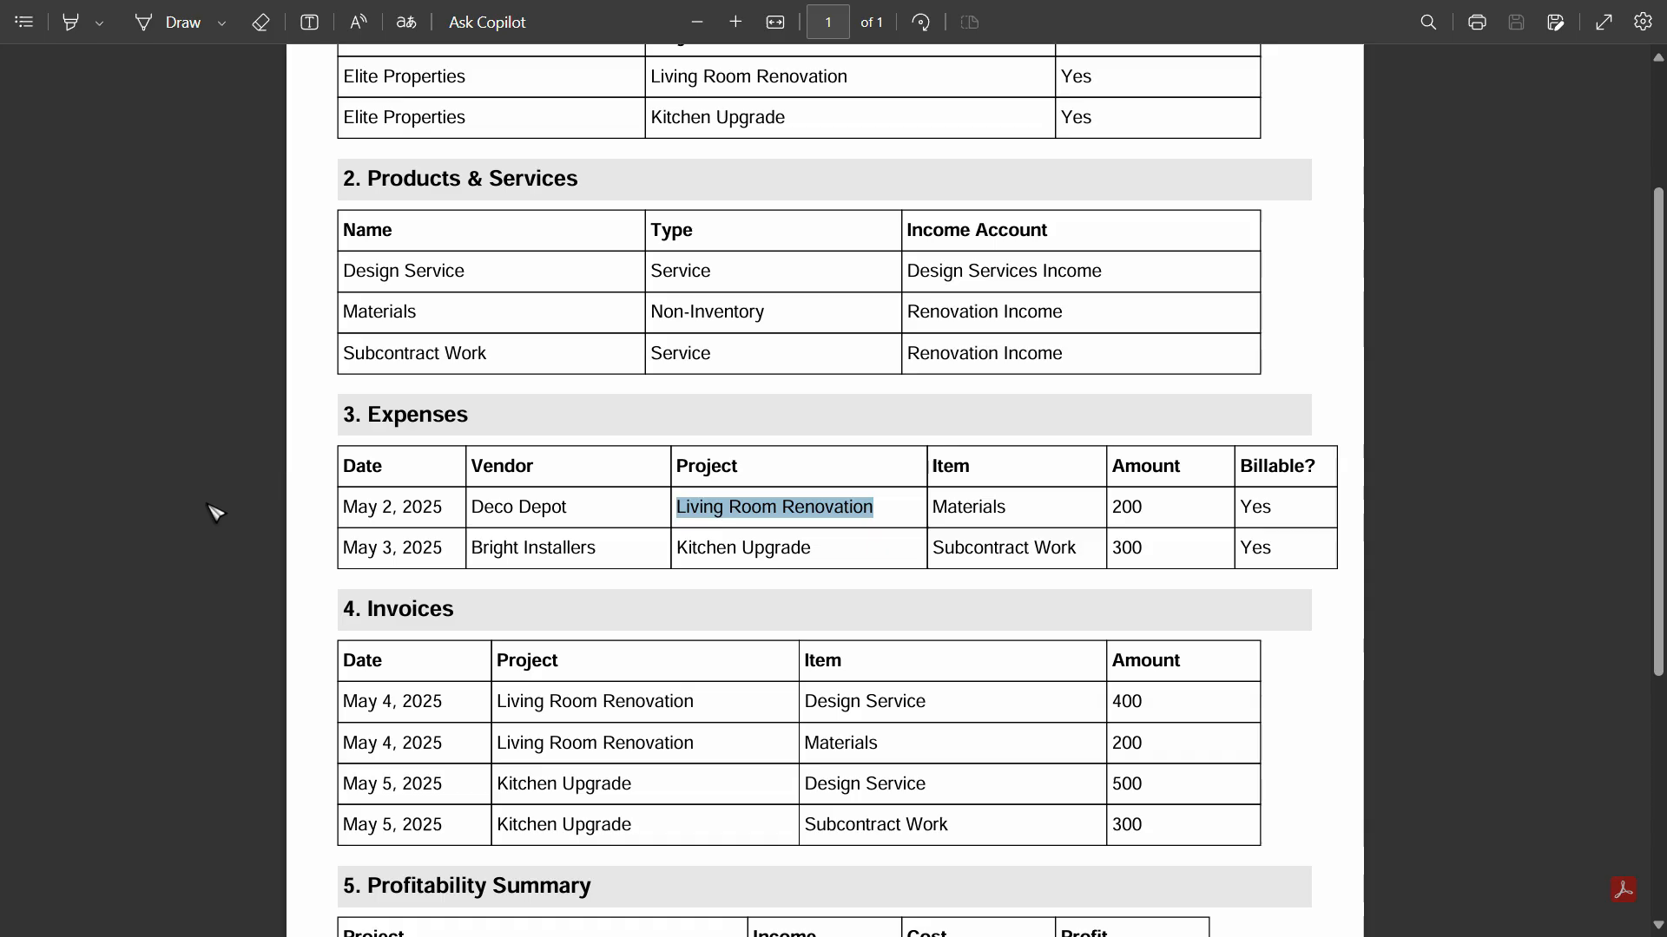
drag(599, 548, 469, 548)
key(ctrl+c)
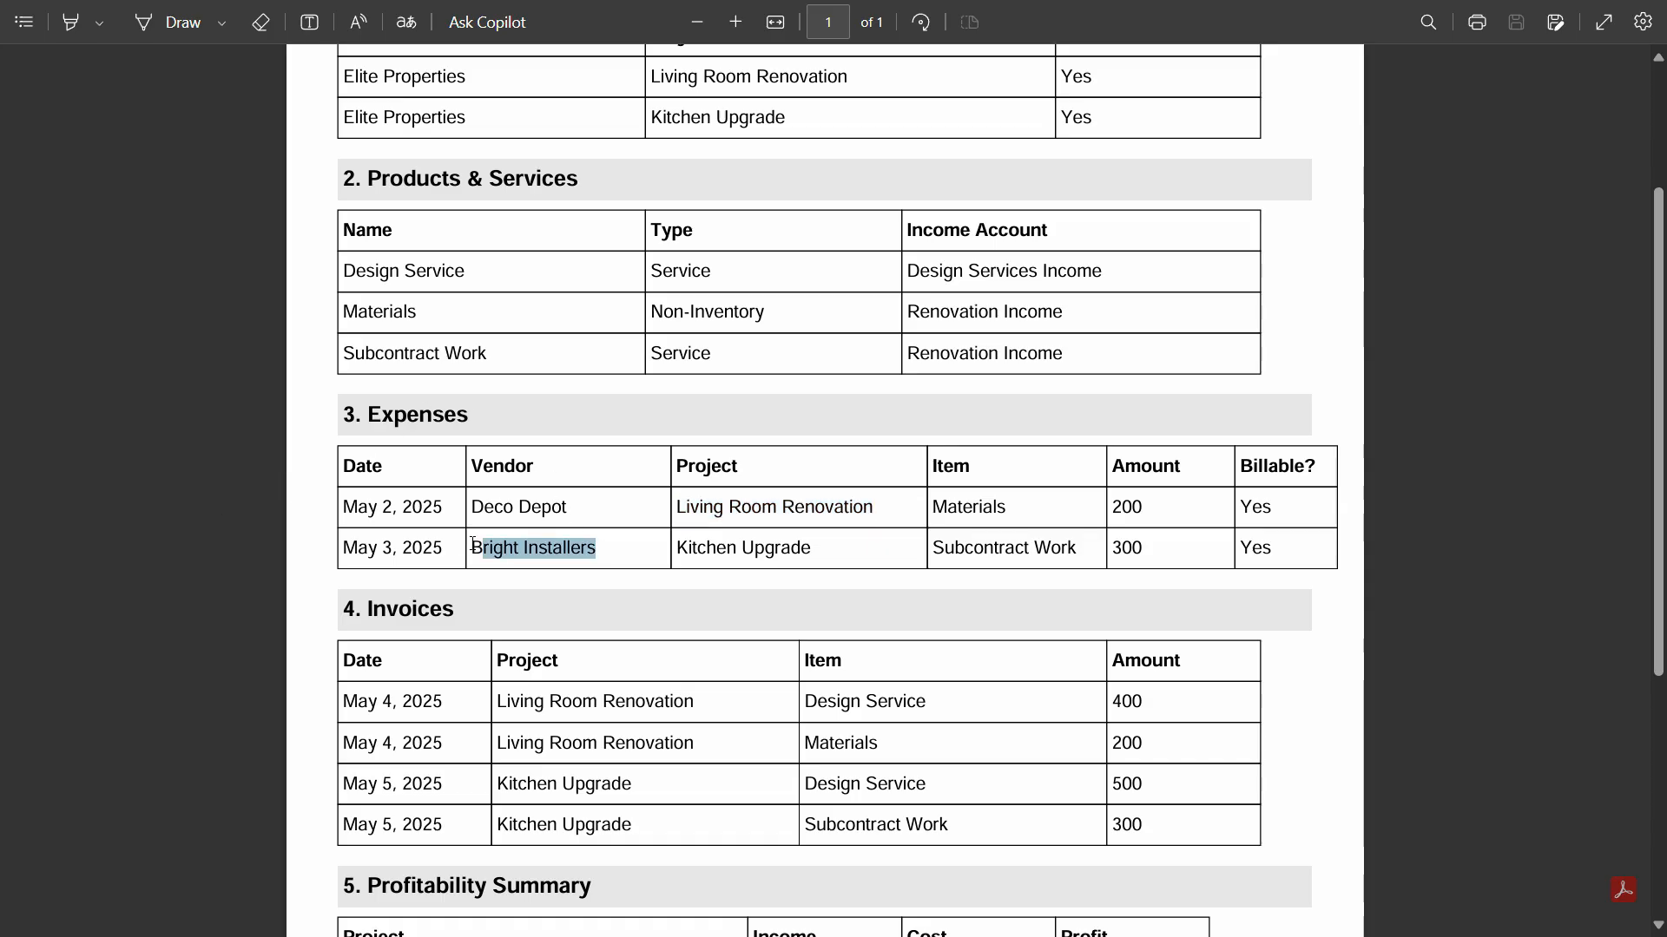
key(alt+Tab)
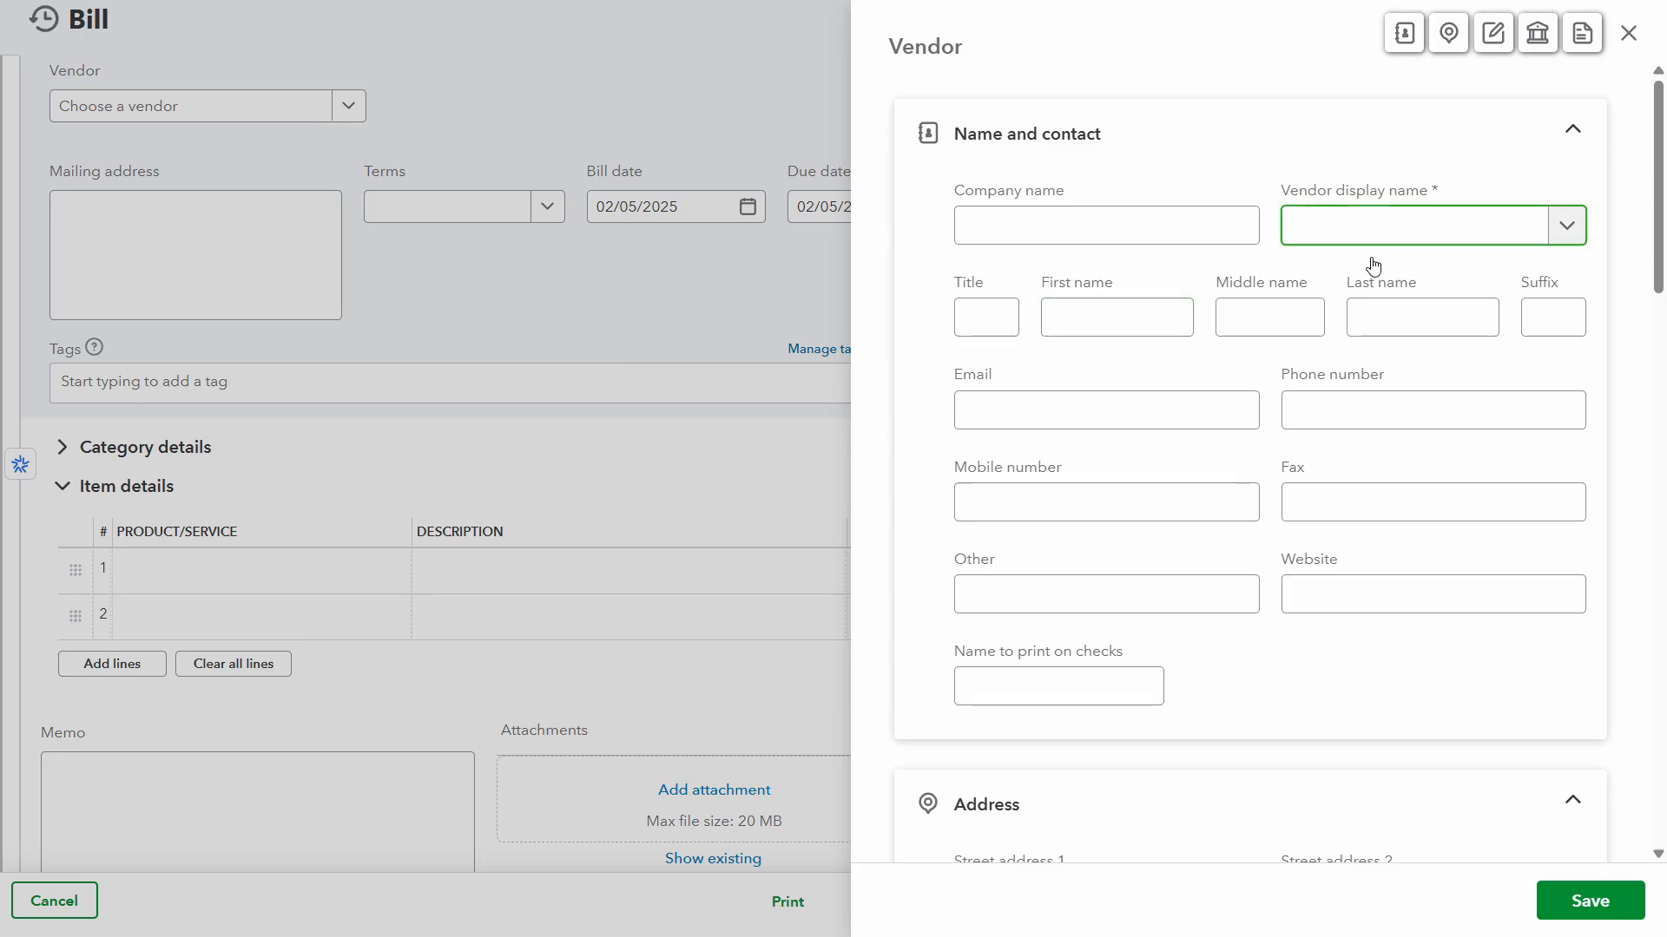
key(ctrl+v)
scroll(1473, 834, down, 8)
click(1590, 901)
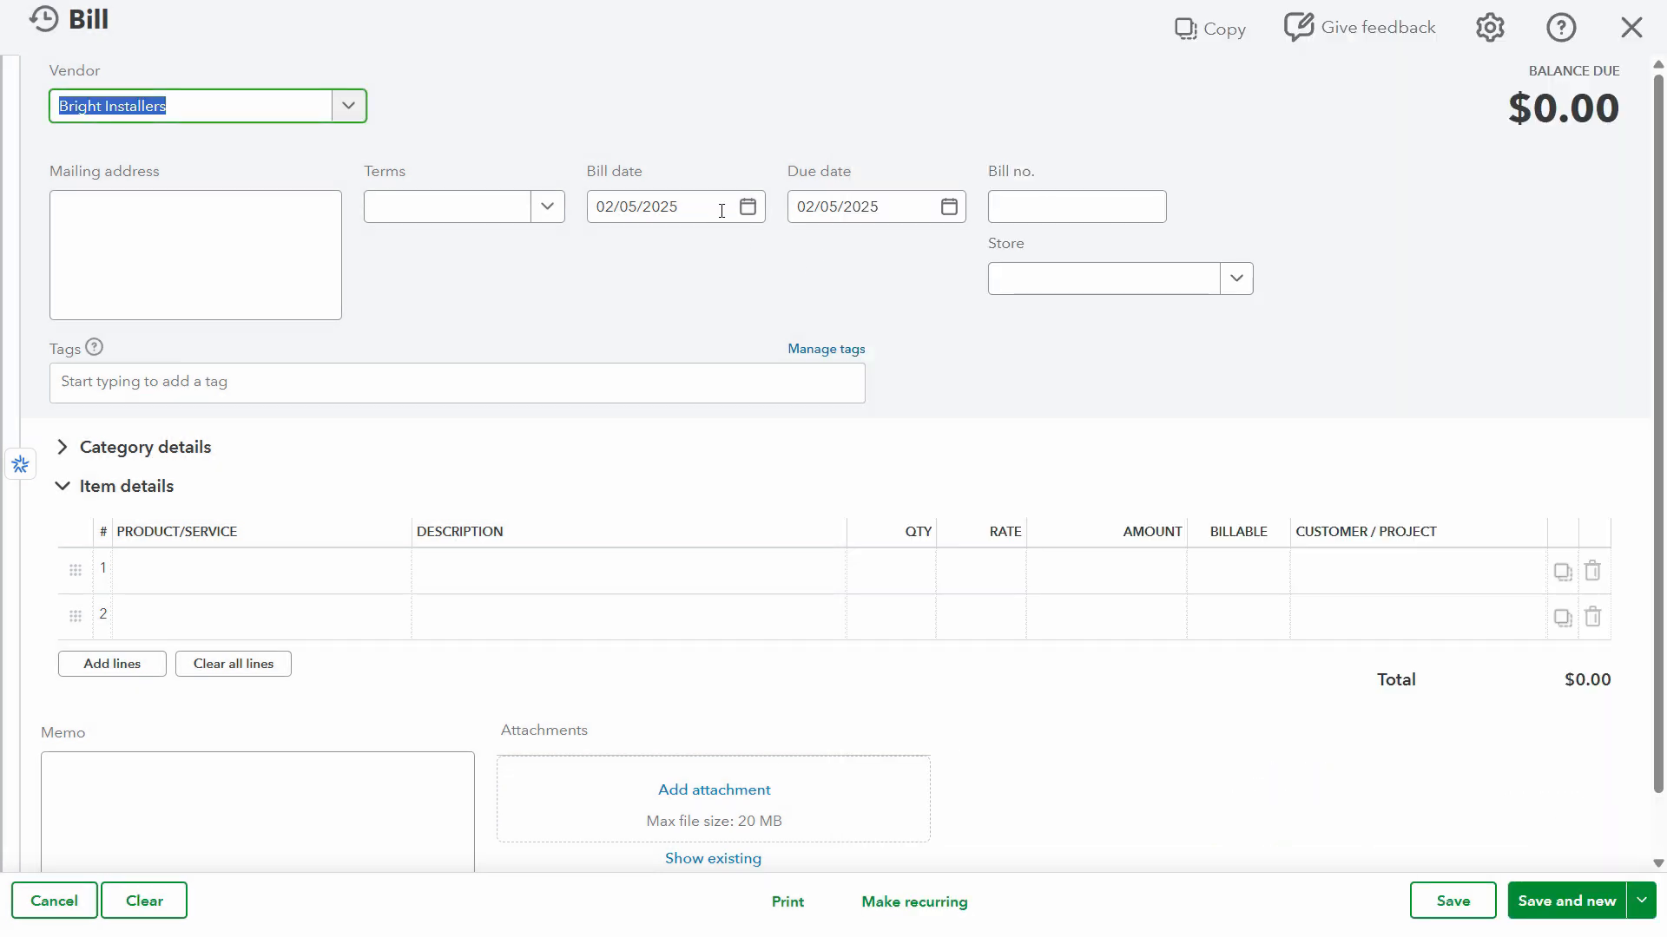
Date the Bright Installers bill 03/05/2025 according to the assignment PDF, and enter 654125 as its bill number.
key(alt+Tab)
key(alt+Tab)
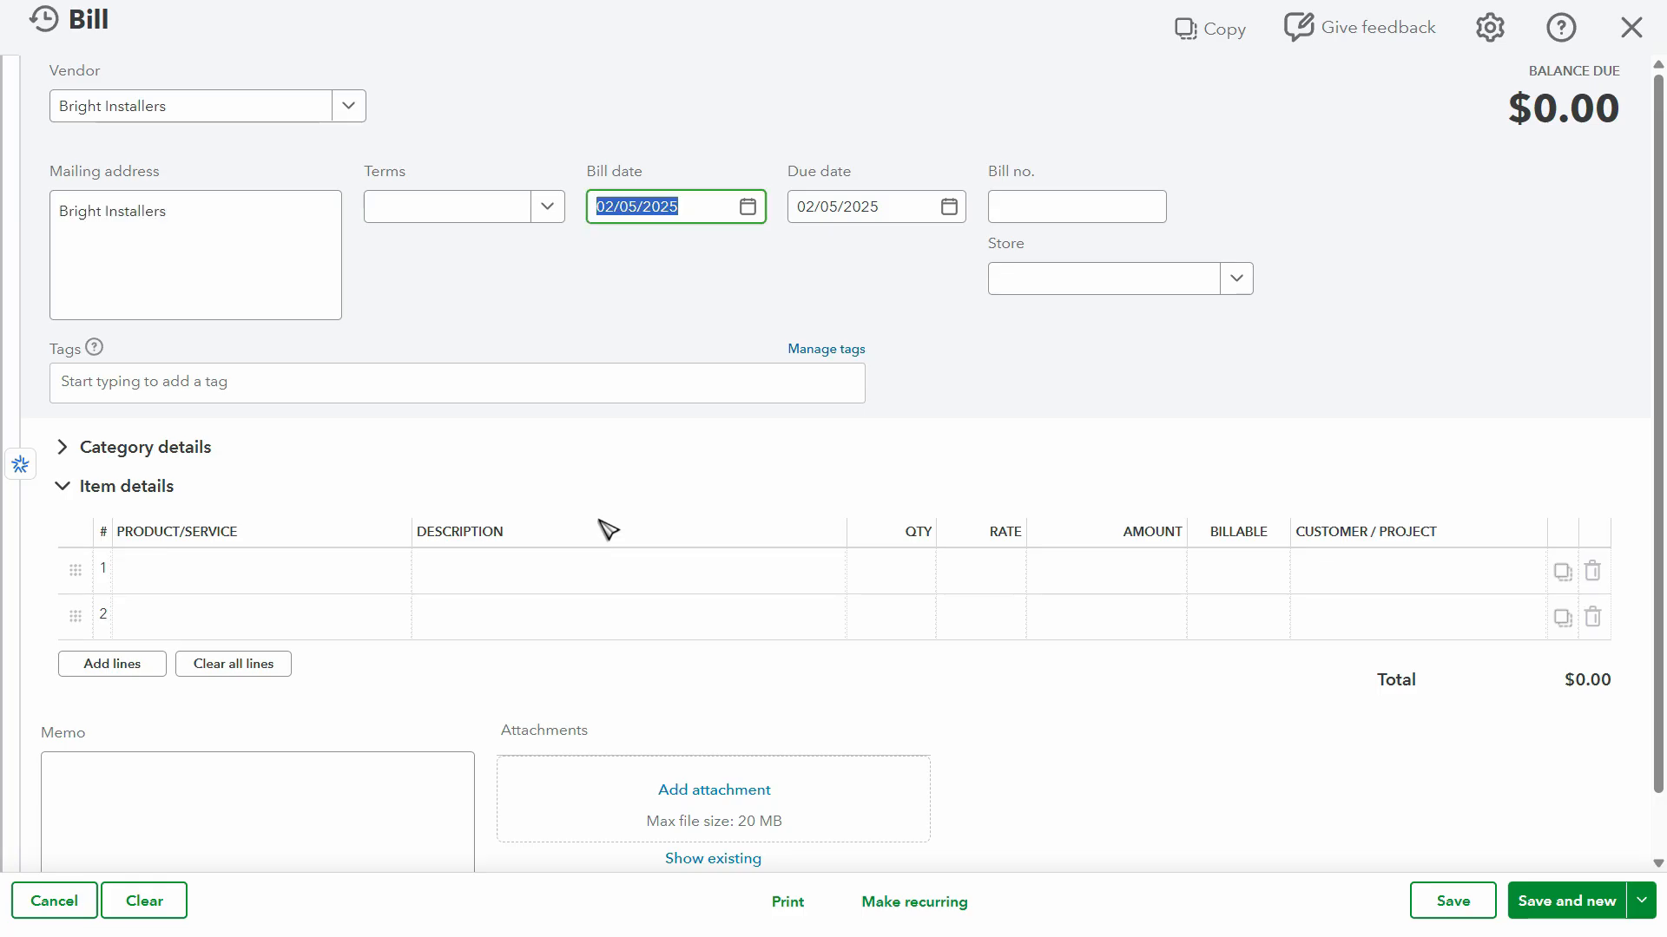
text(03/05/2025)
key(Tab)
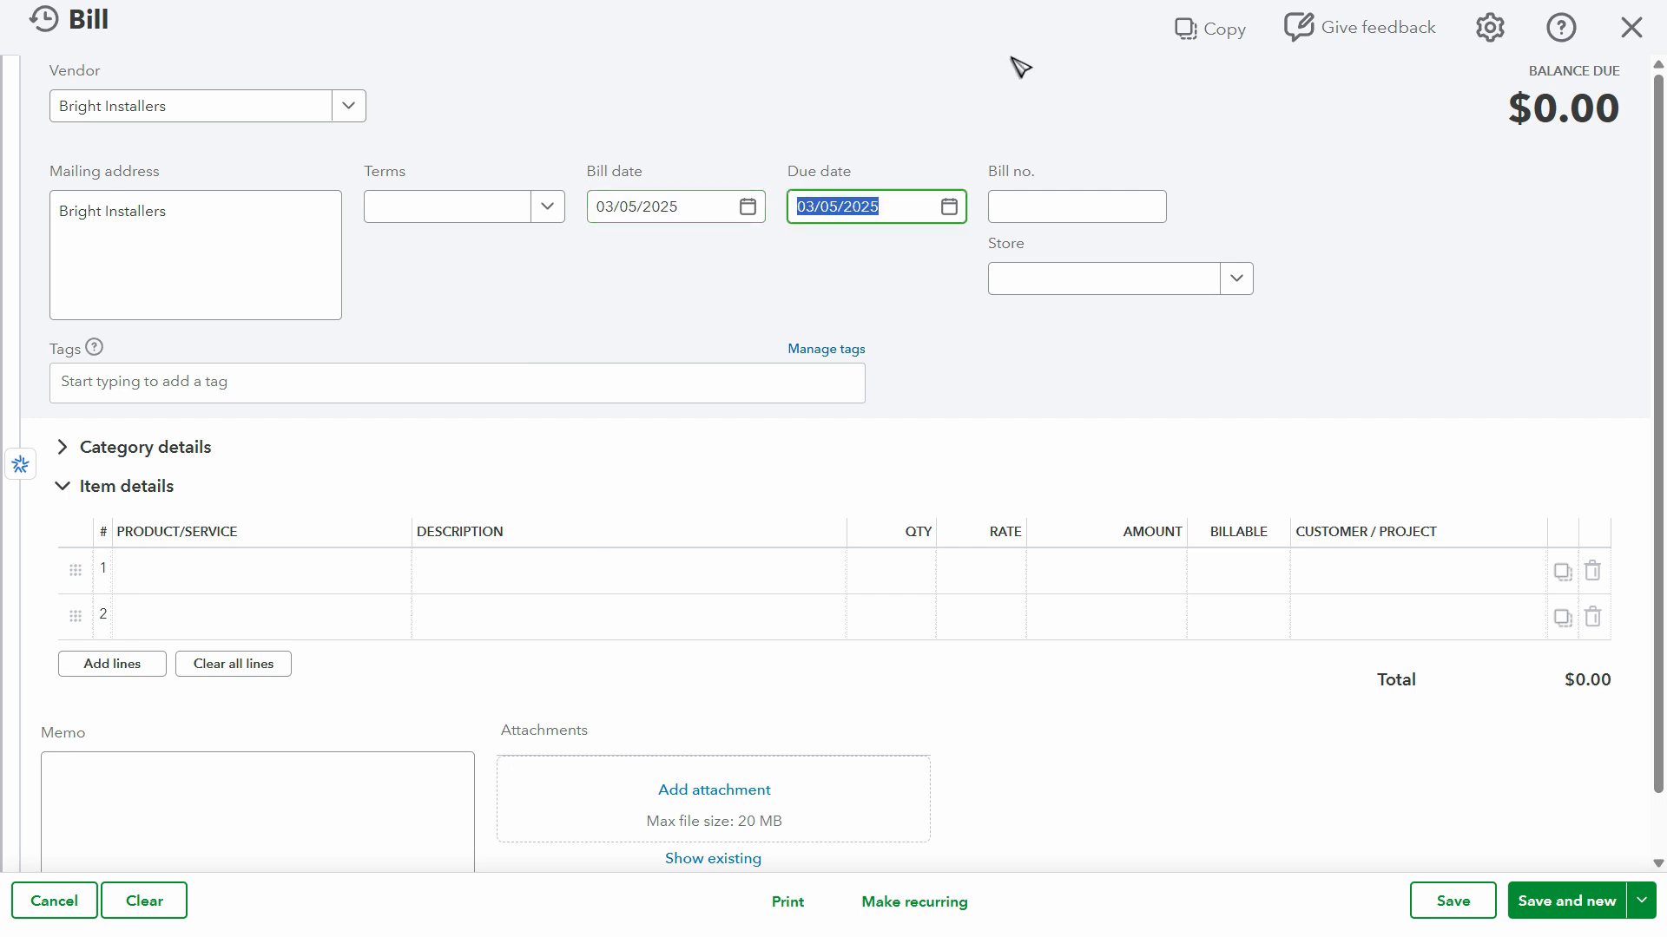
click(1164, 214)
text(654125)
key(Tab)
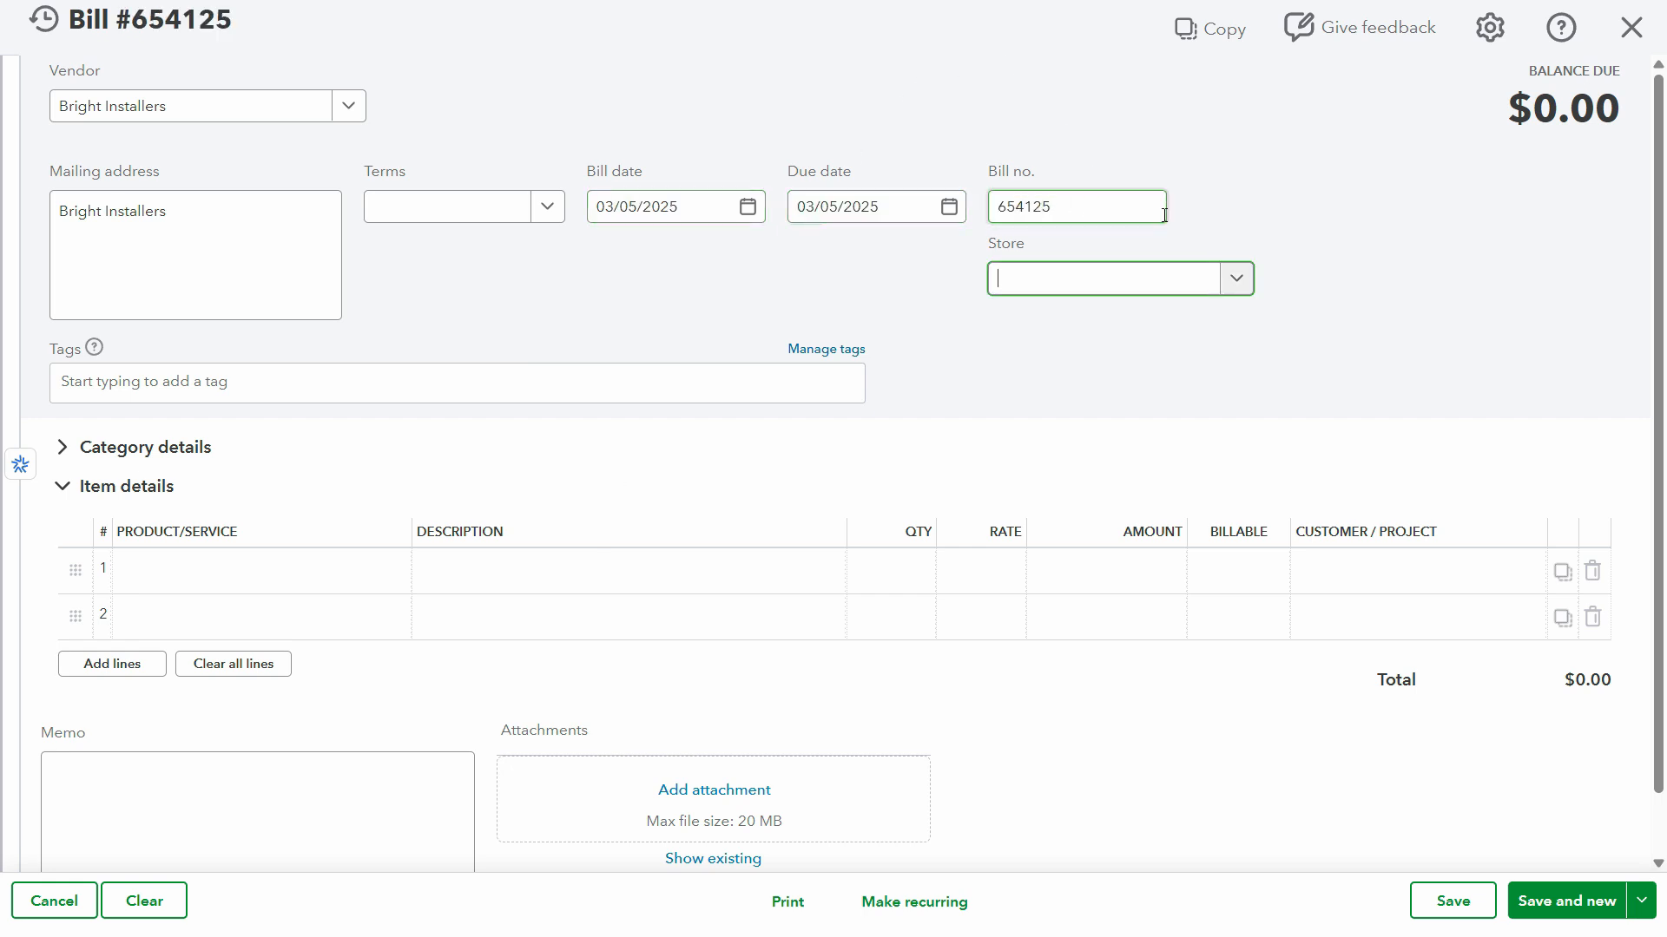
Copy the item name Subcontract Work from the Bright Installers row of the PDF's Expenses table for the bill's first item line.
click(165, 562)
key(alt+Tab)
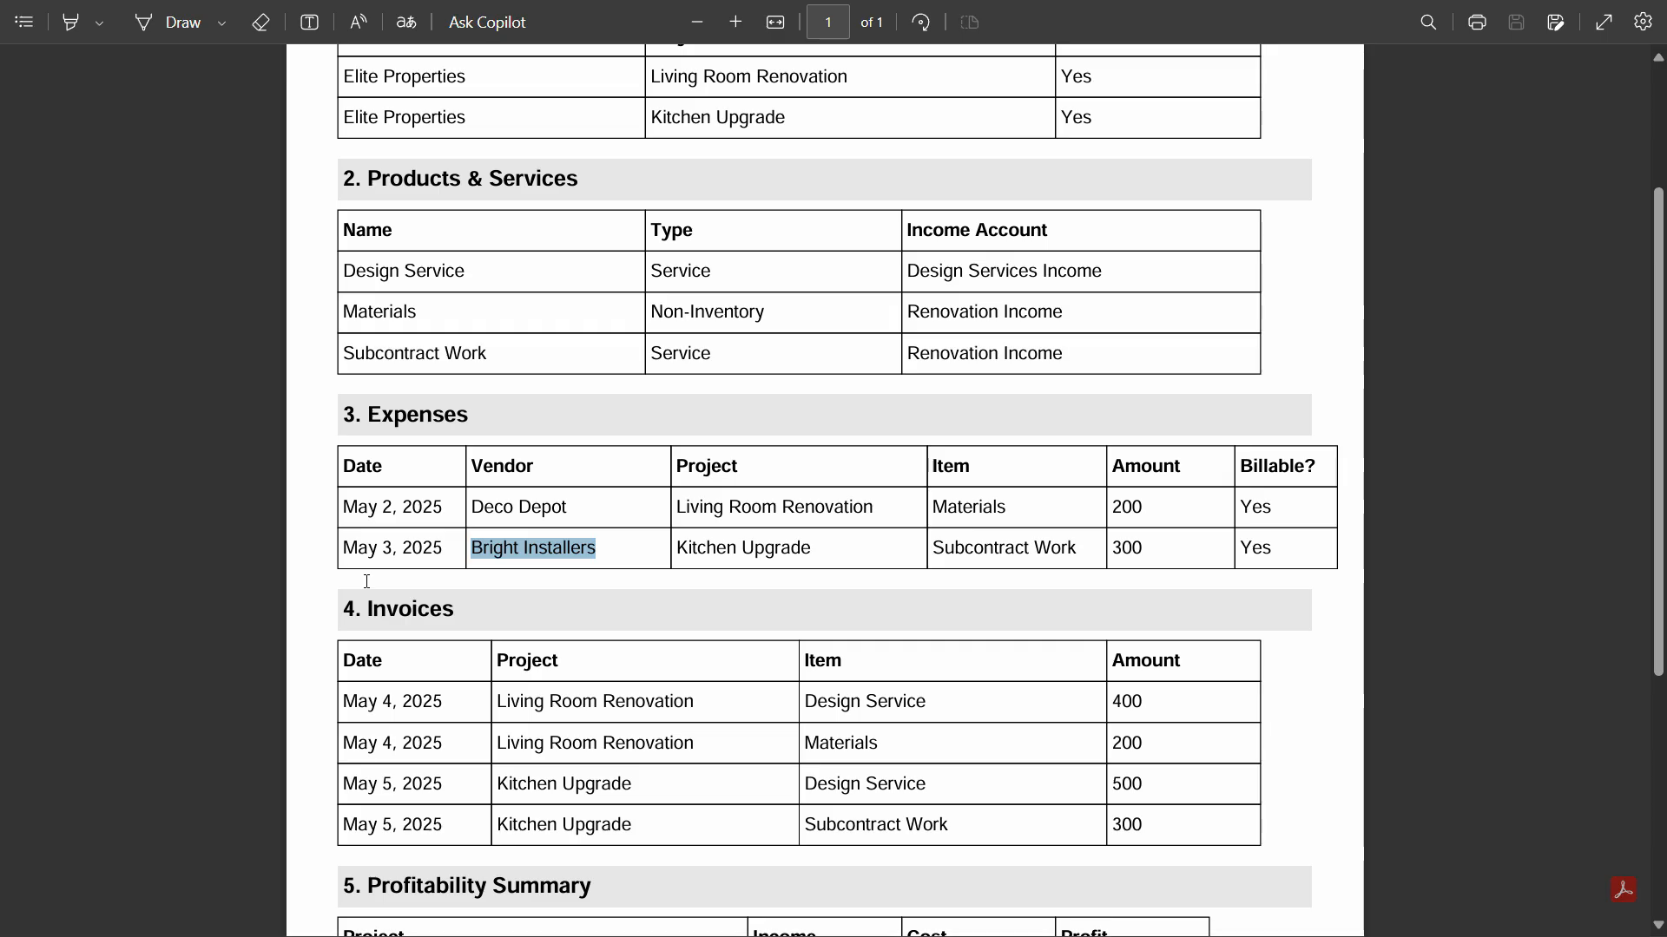
key(alt+Tab)
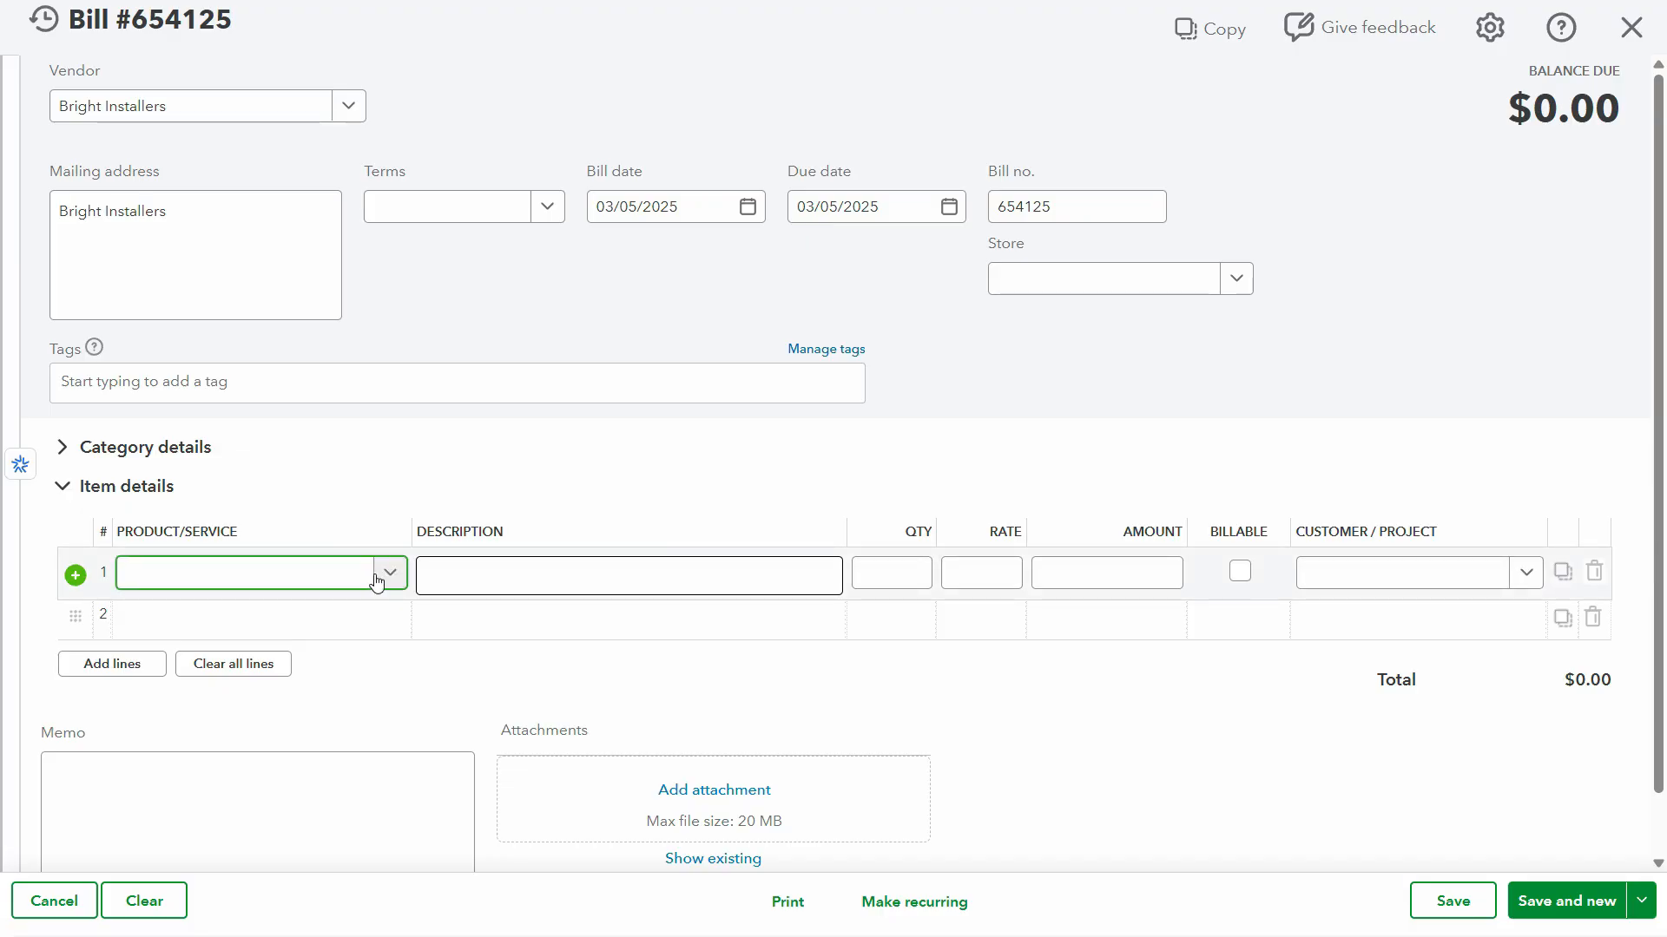
key(alt+Tab)
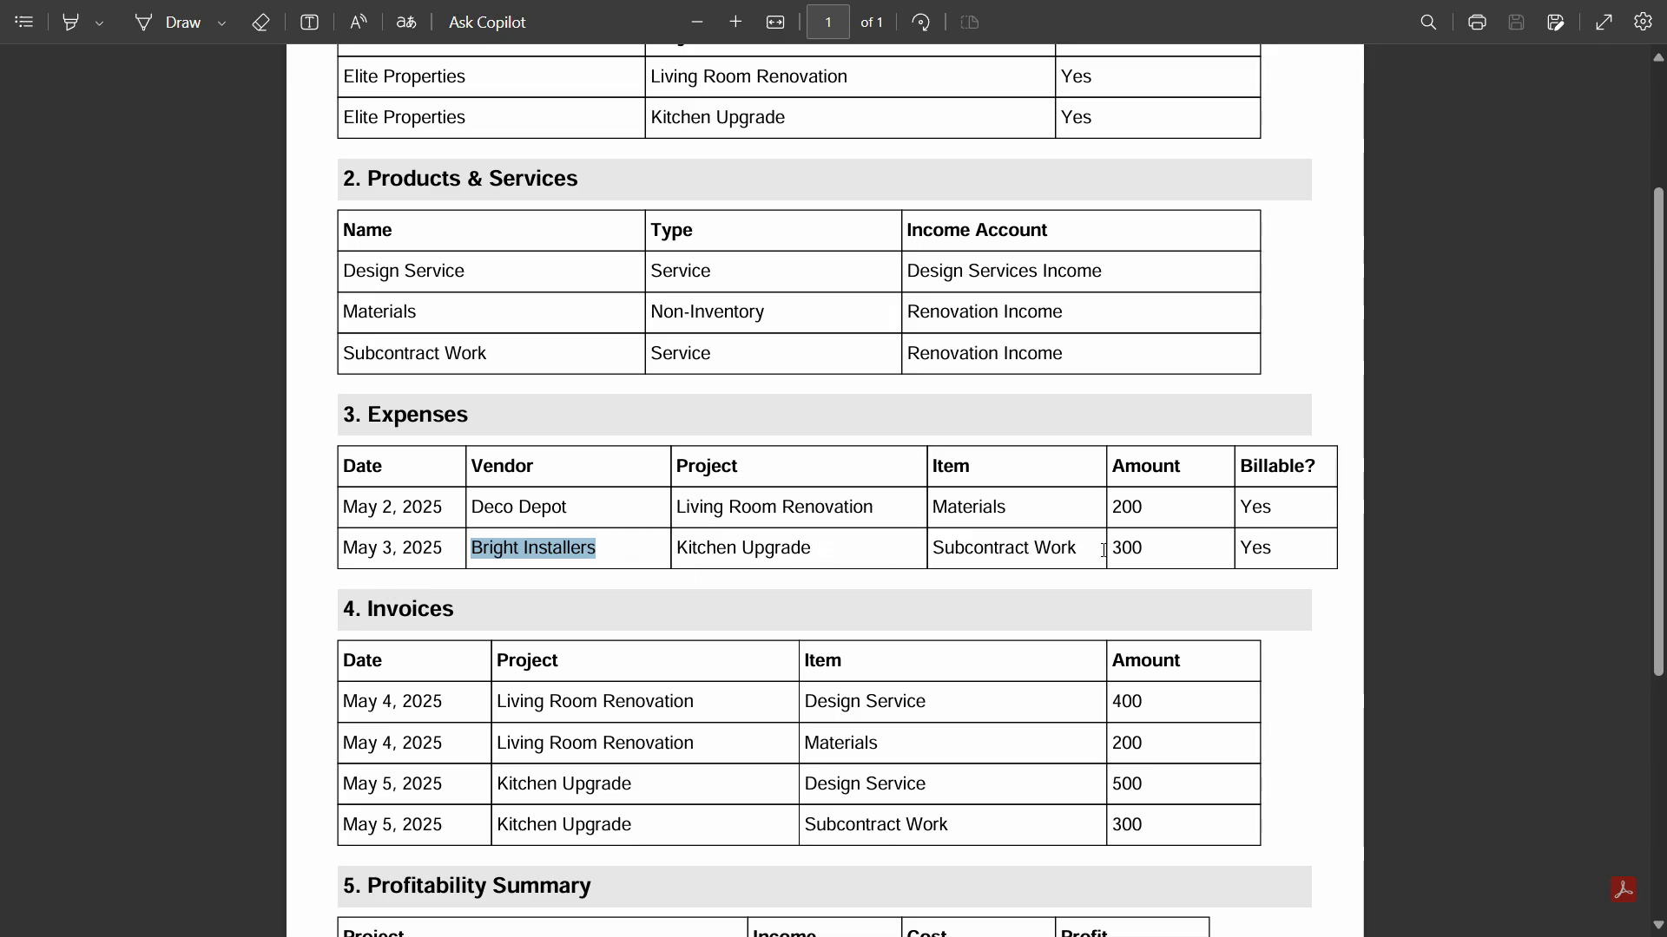
drag(1105, 551, 936, 555)
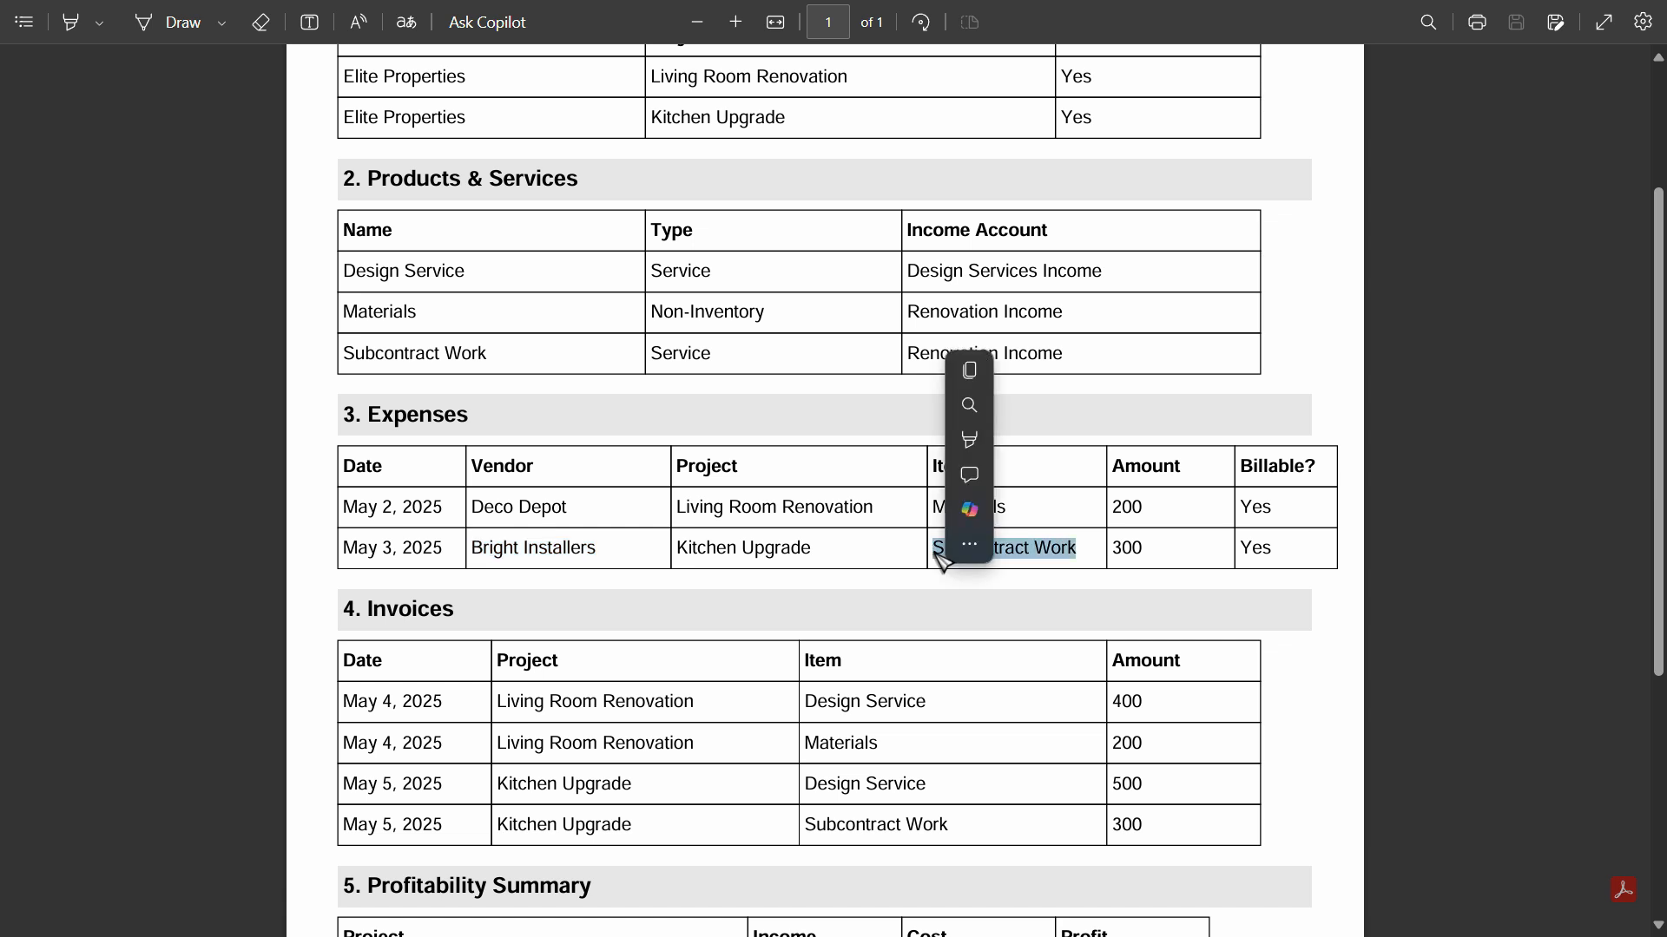
key(ctrl+c)
scroll(1027, 595, up, 3)
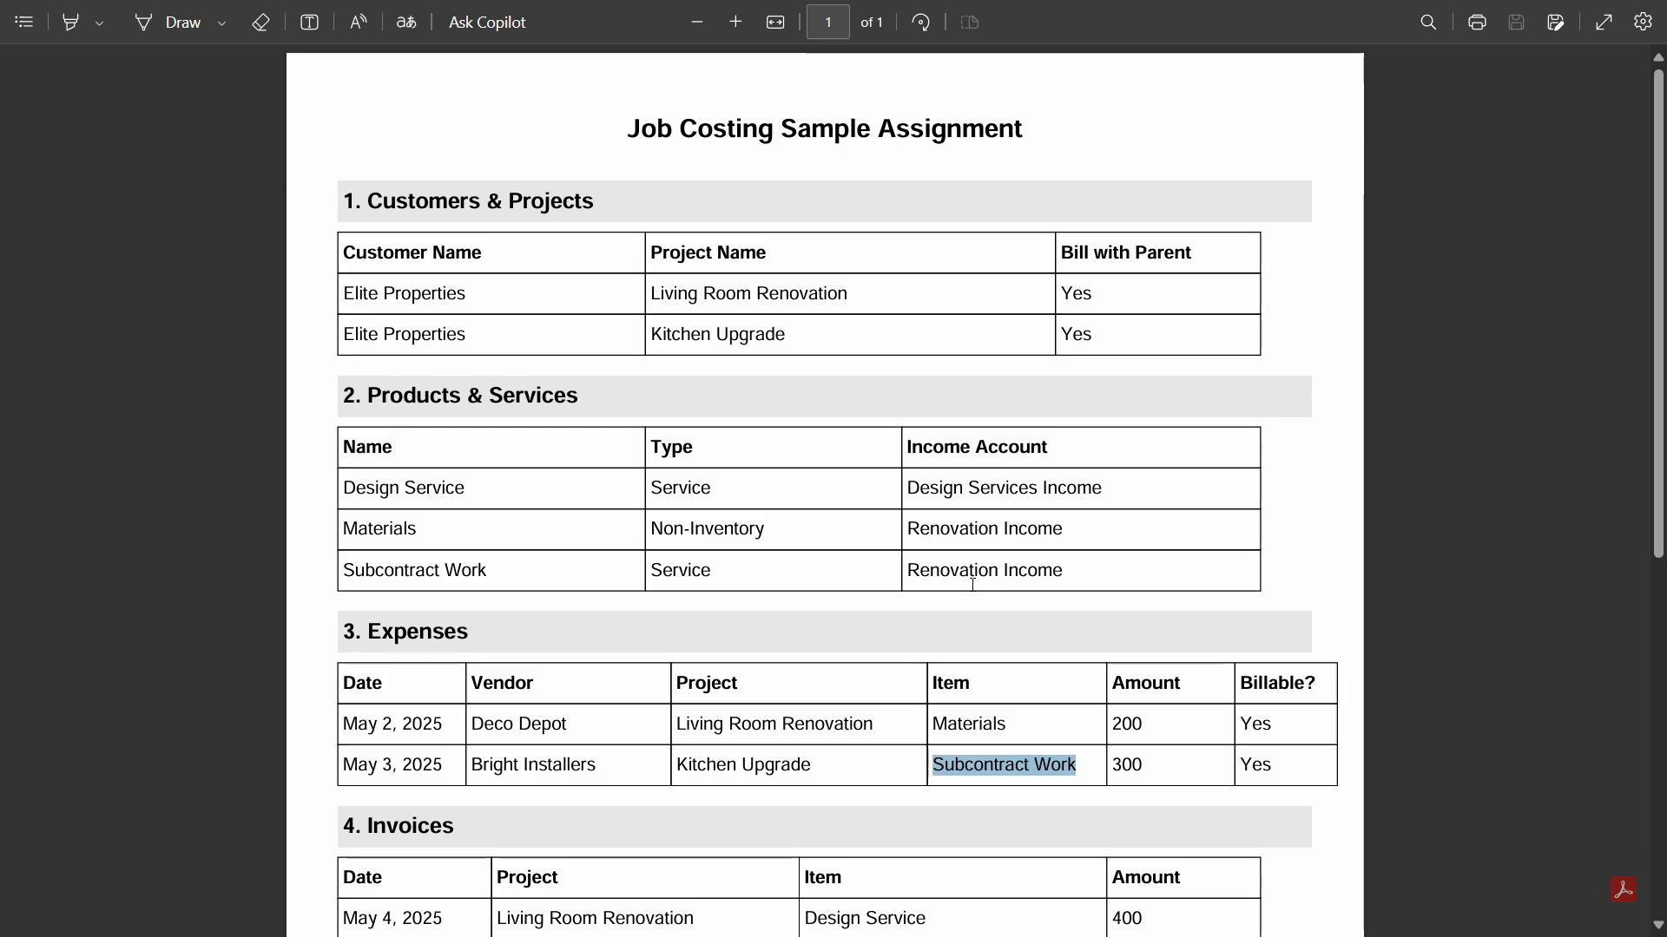
Add a new service from the bill's first item line and name it Subcontract Work.
key(alt+Tab)
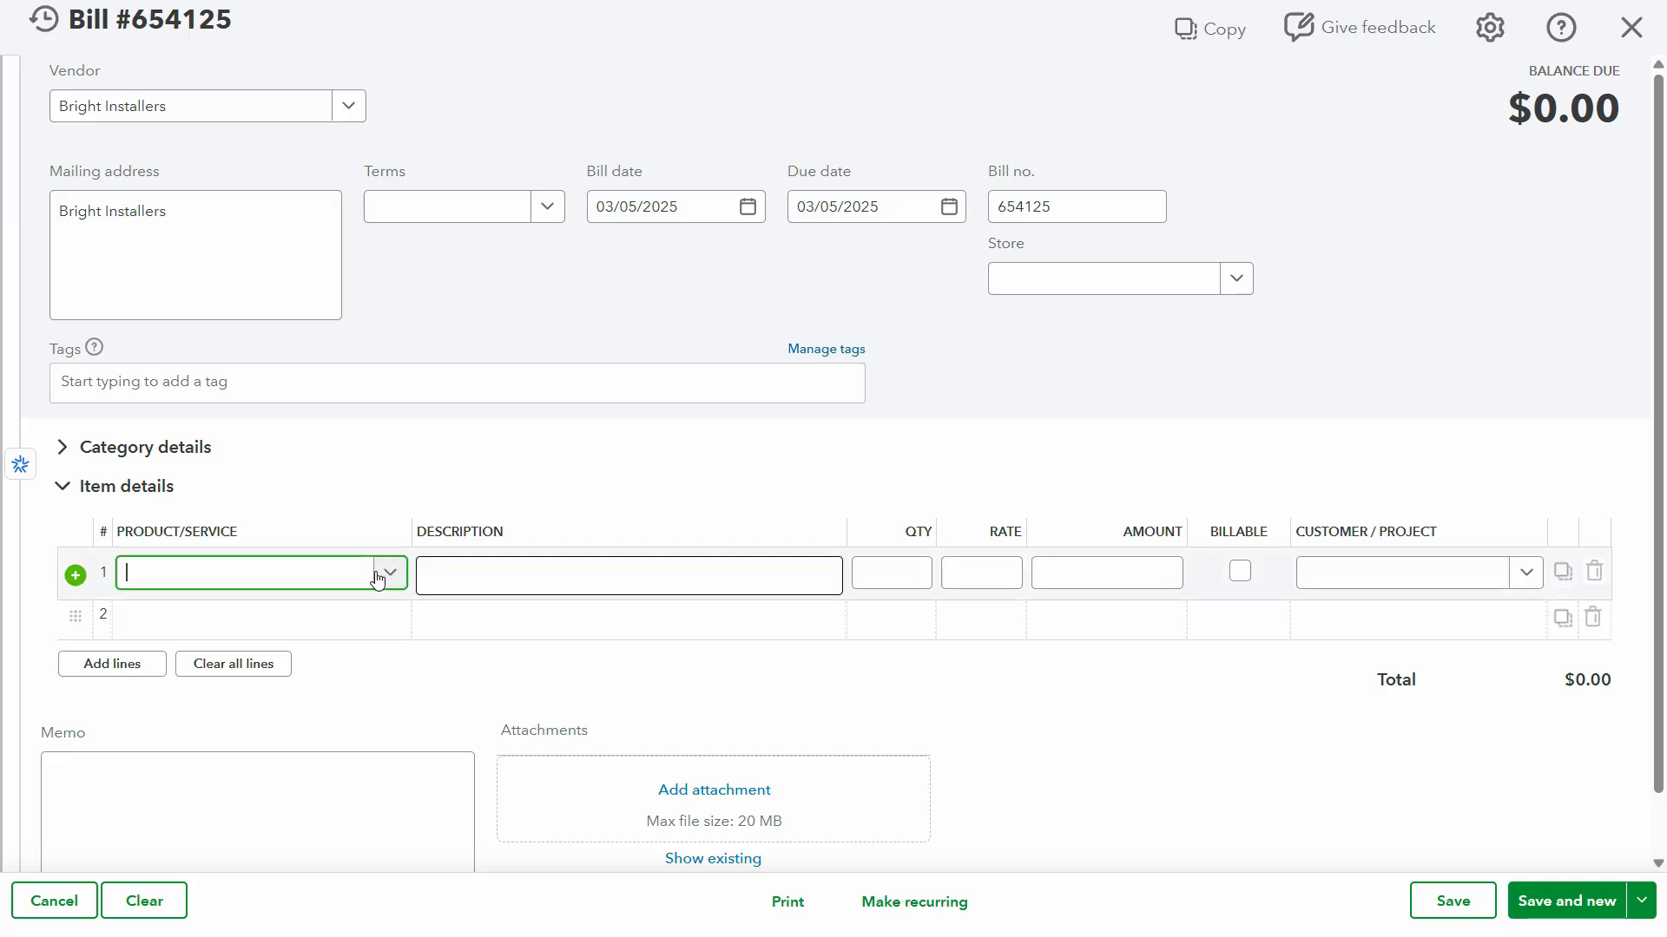
key(alt+Tab)
key(alt+Tab)
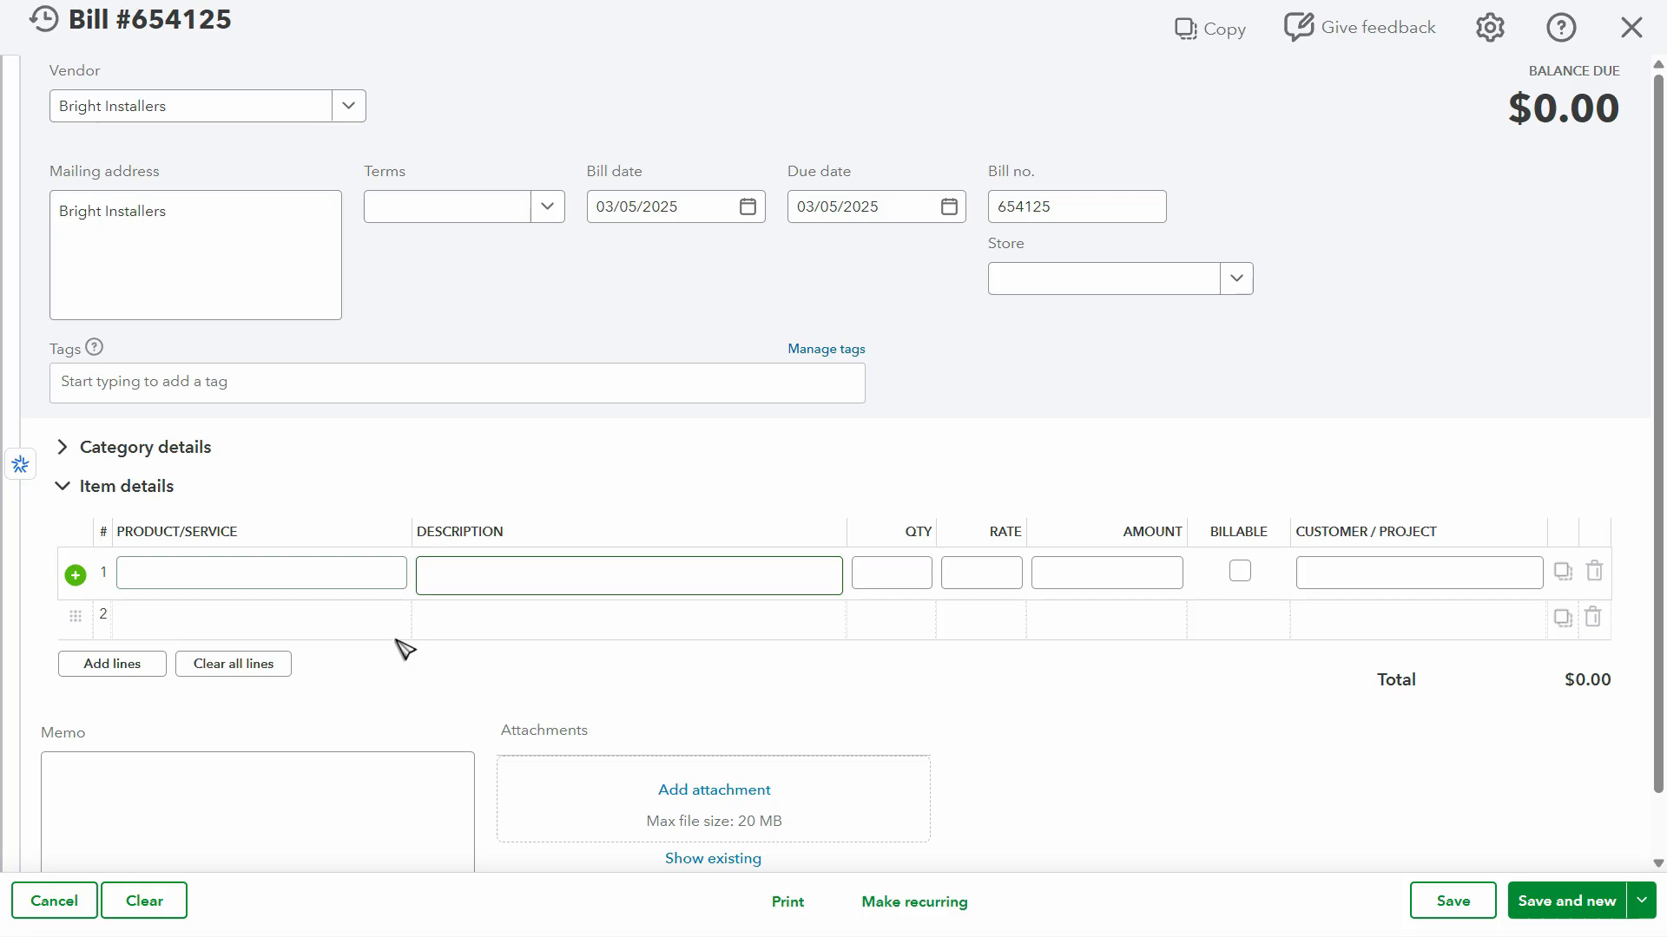
click(382, 583)
key(Escape)
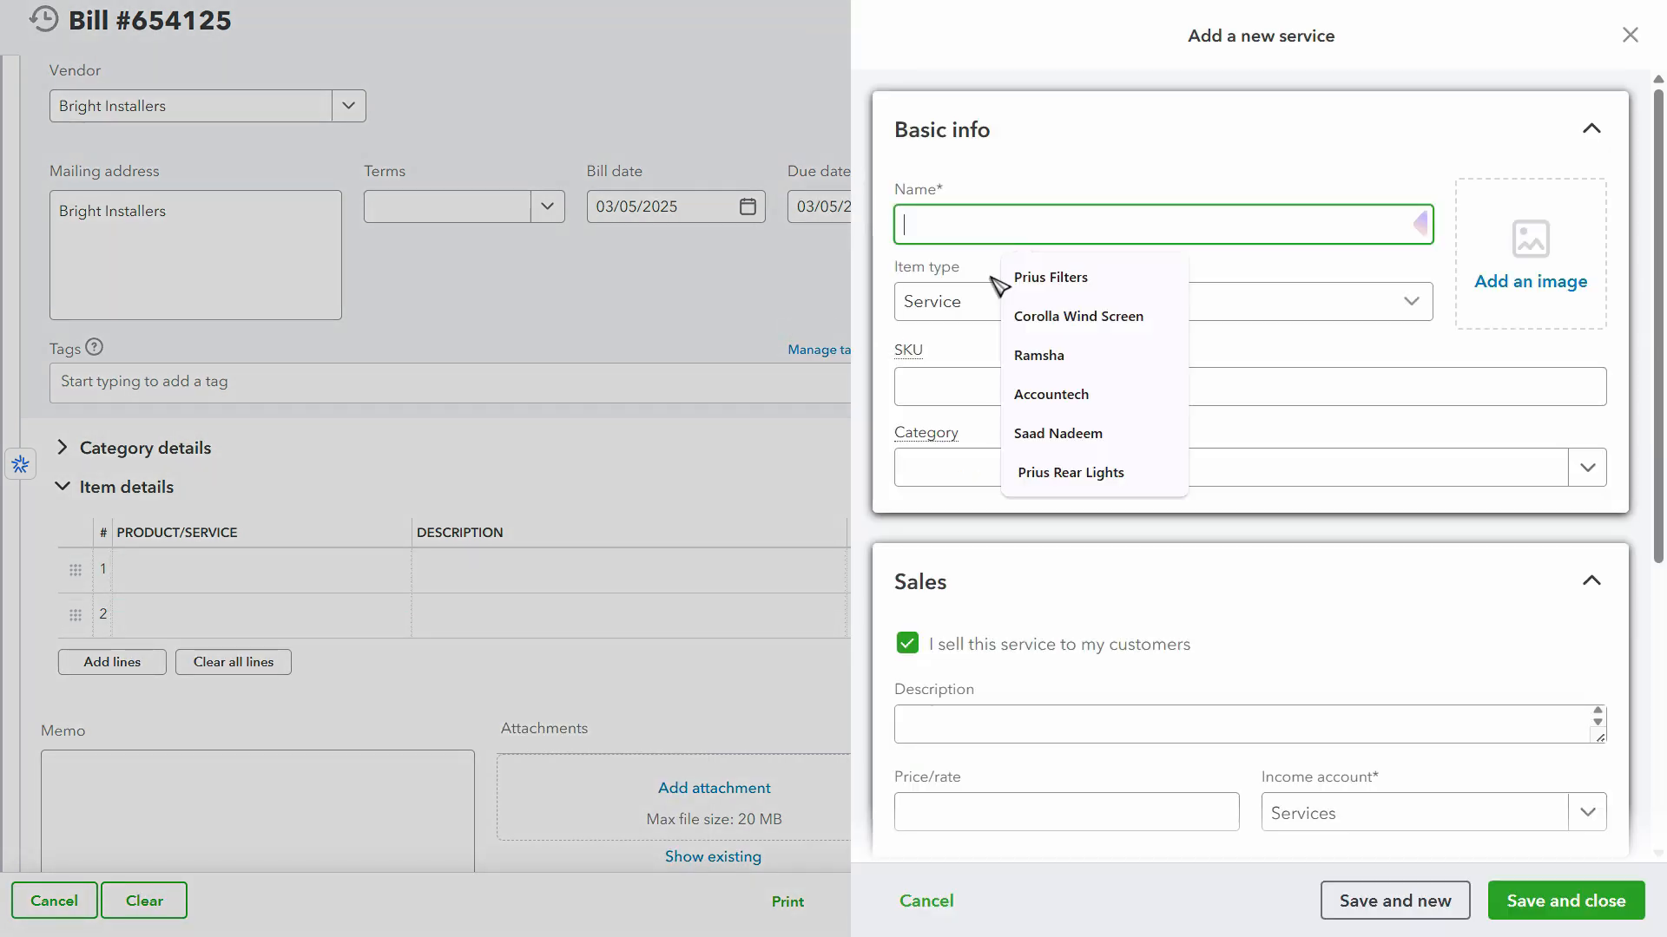
text(Subcontract Work)
Enter Subcontract Work as both the sales description and the purchase description of the new service.
click(1065, 469)
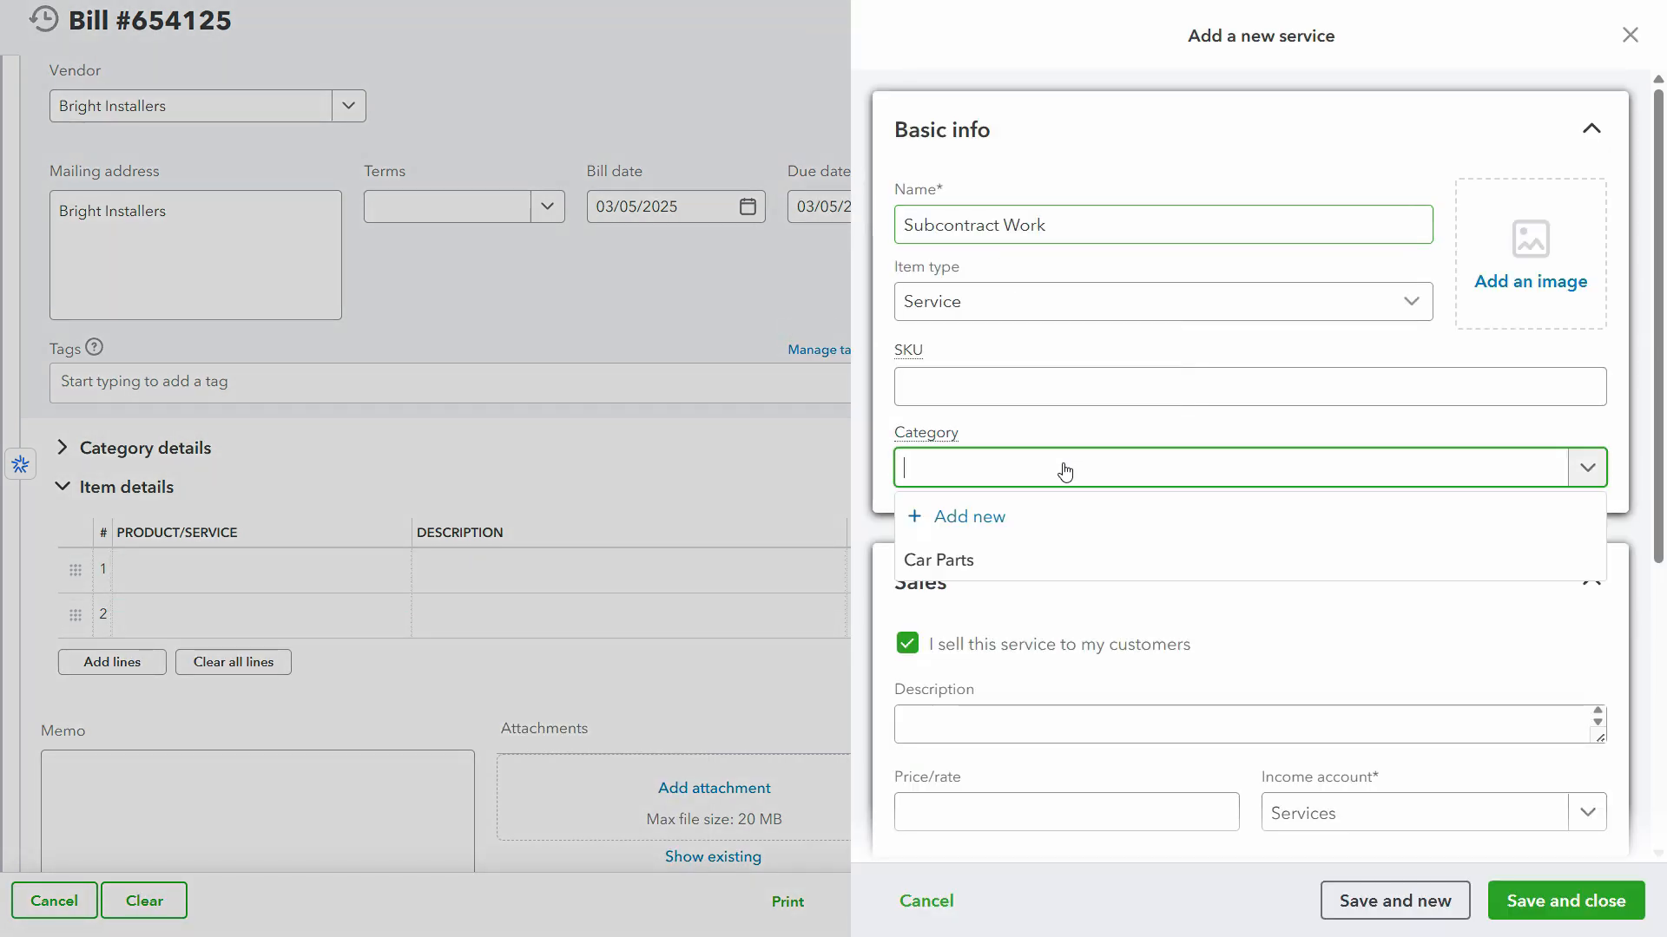
scroll(1097, 595, down, 4)
click(1064, 393)
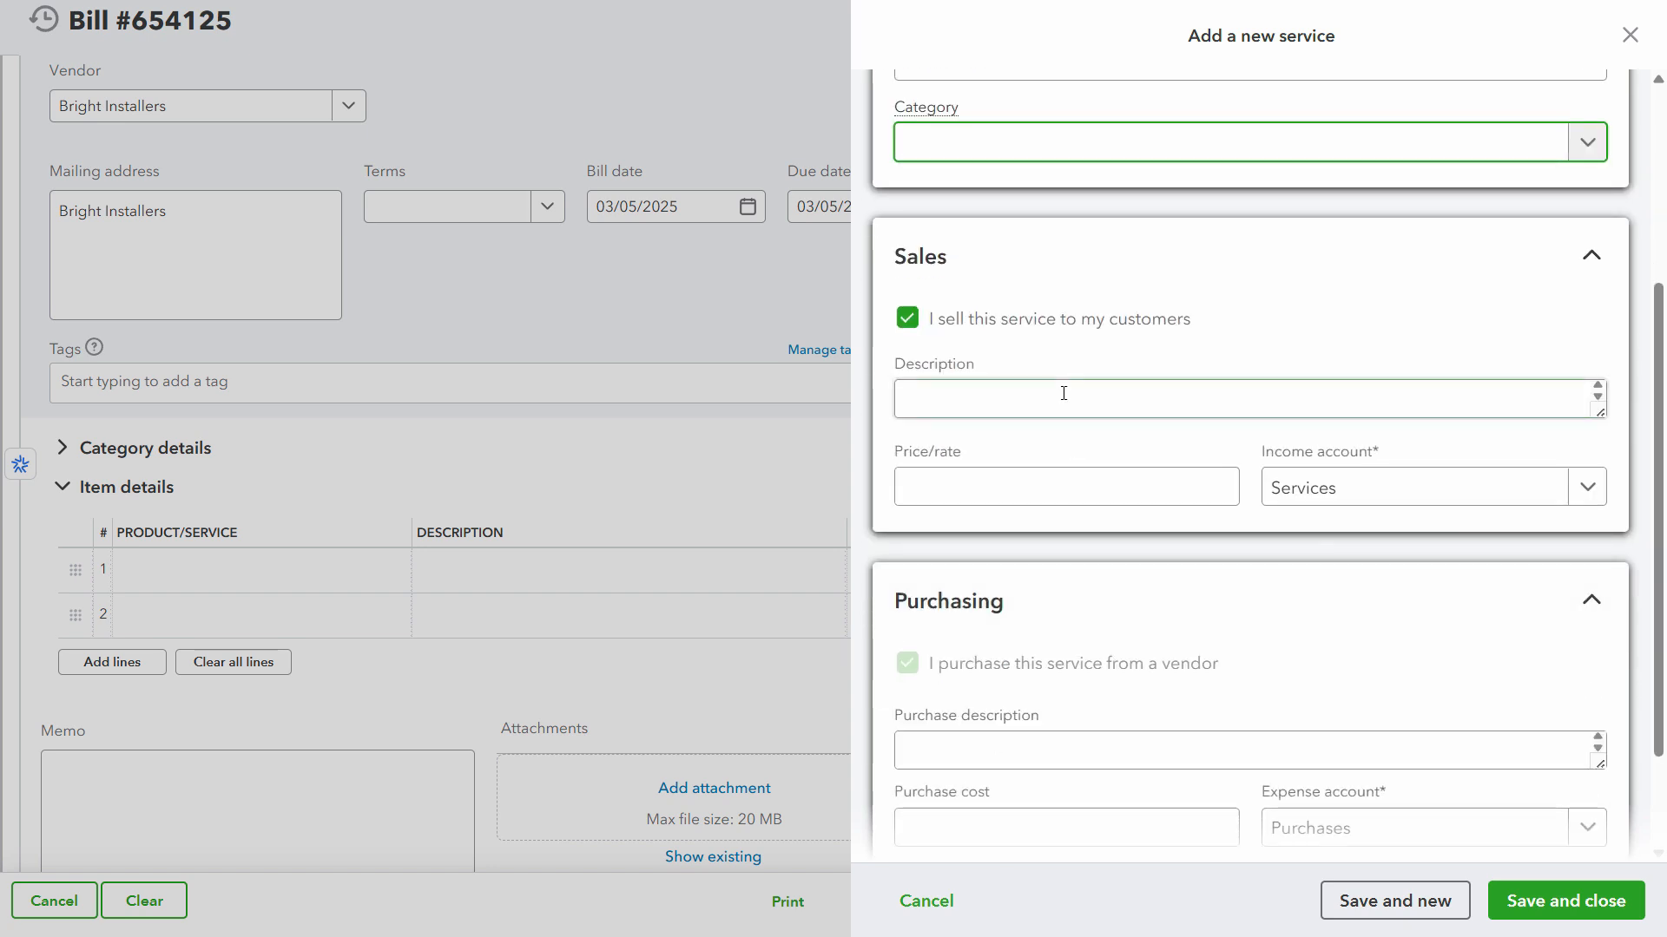
text(Subcontract Work)
scroll(1033, 503, up, 3)
scroll(1007, 434, down, 5)
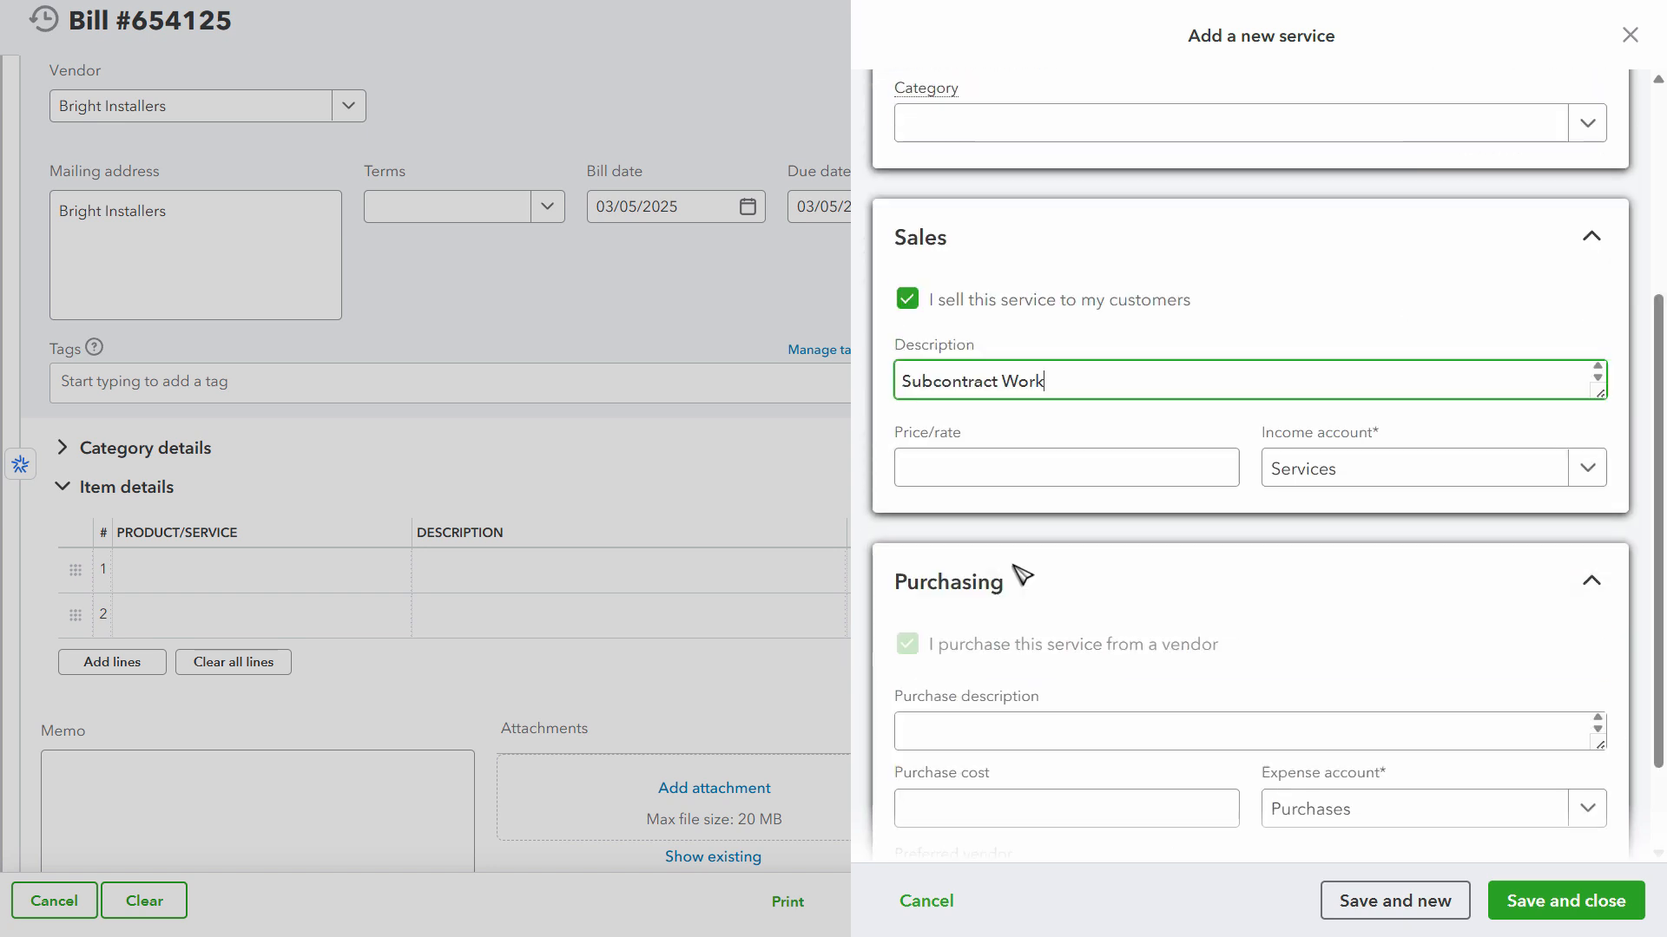
click(1030, 611)
text(Subcontract Work)
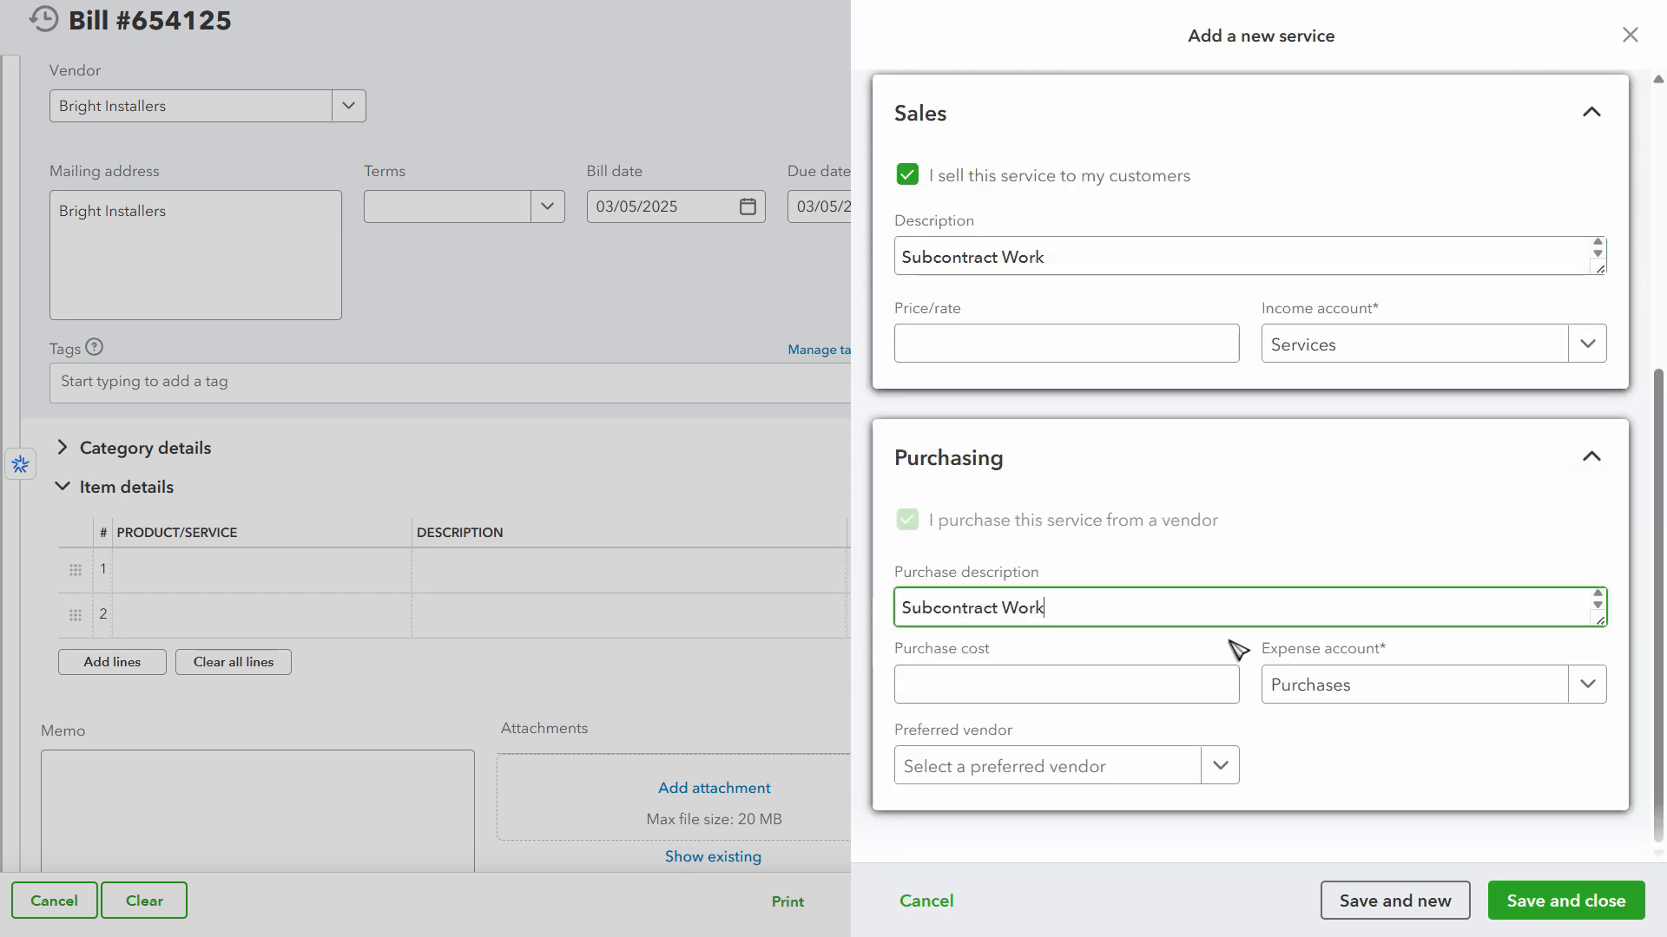
Set the new service's income account to Renovation Income, as listed under Products & Services in the assignment PDF.
scroll(1470, 719, up, 5)
key(alt+Tab)
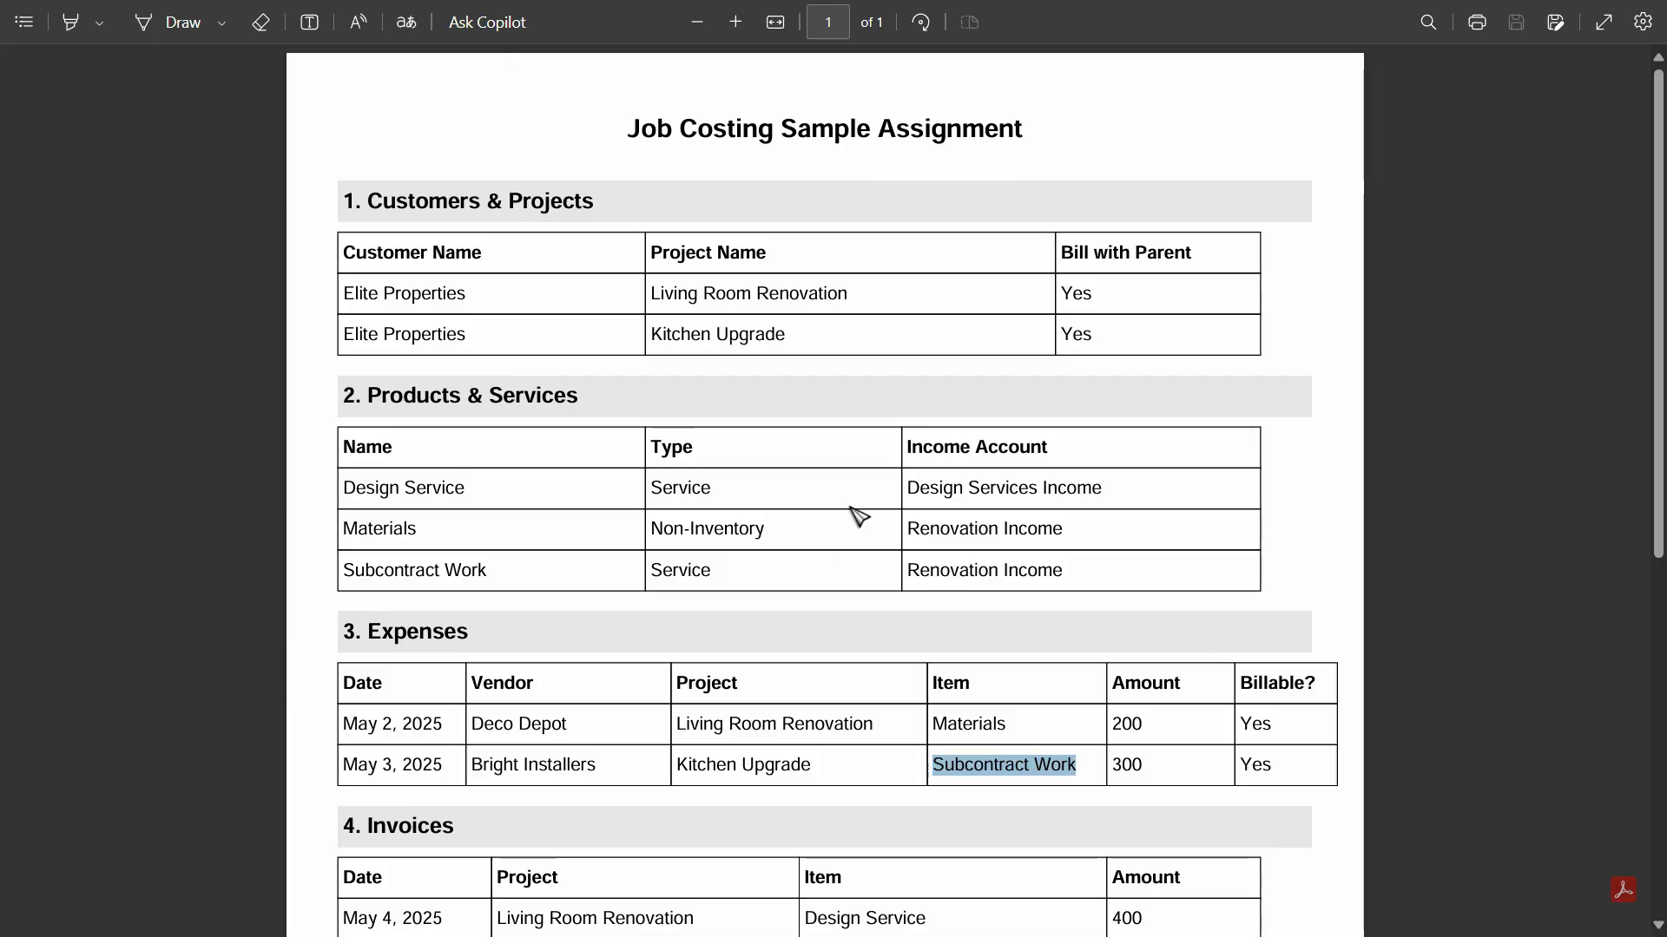
key(alt+Tab)
scroll(1414, 590, down, 3)
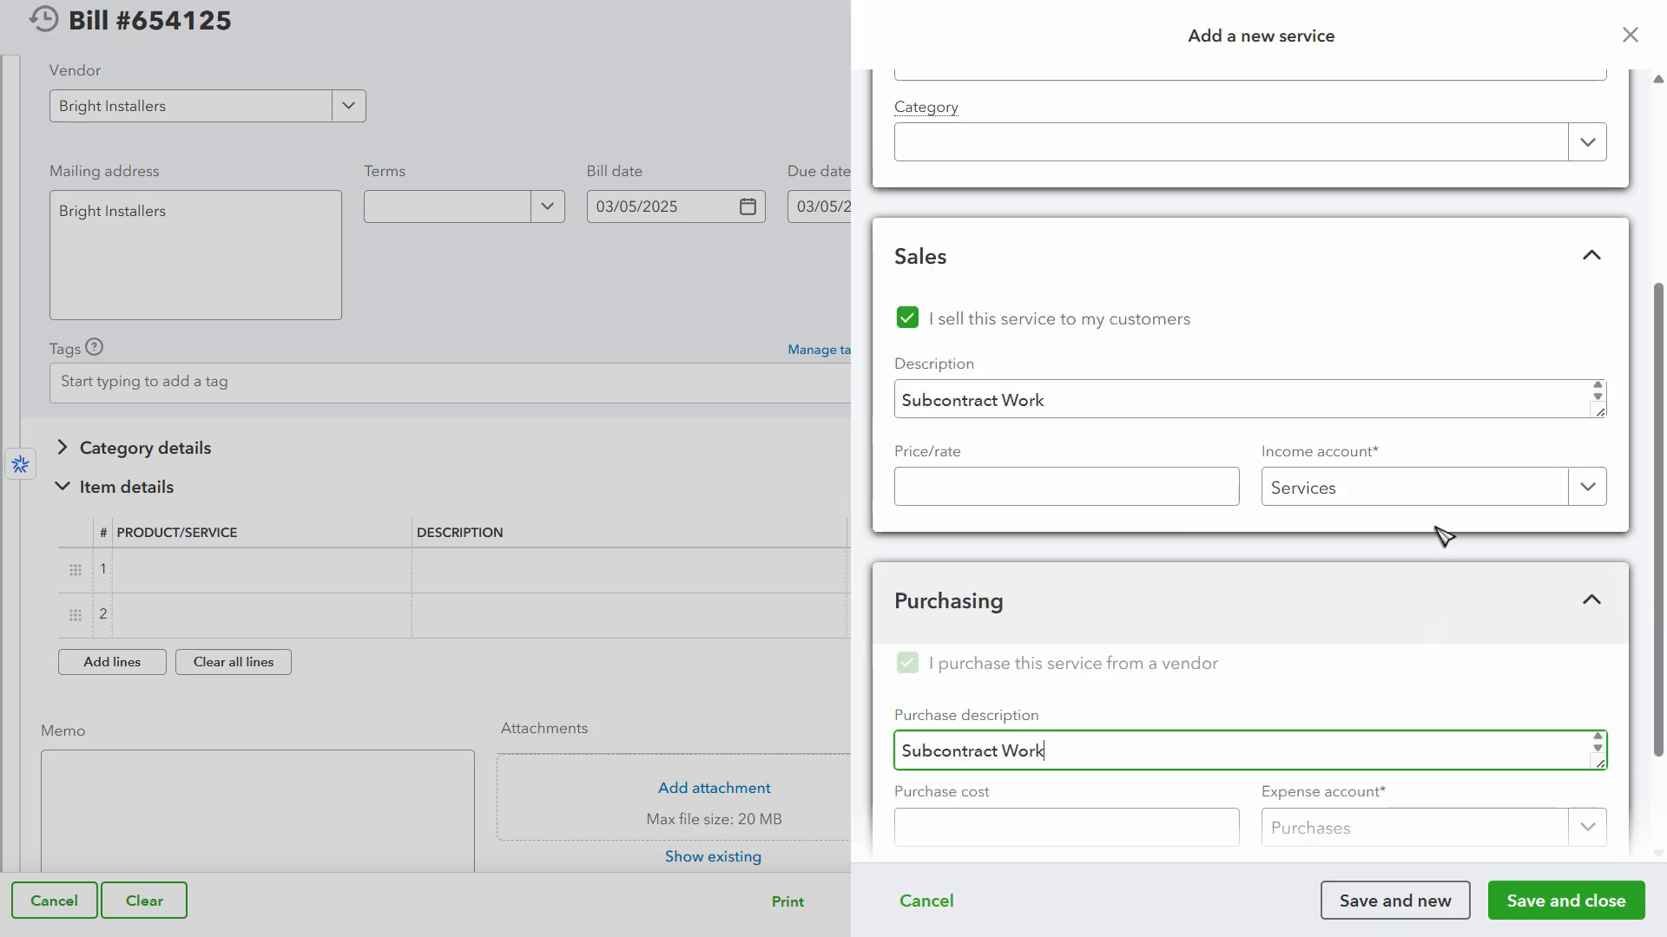
click(1436, 491)
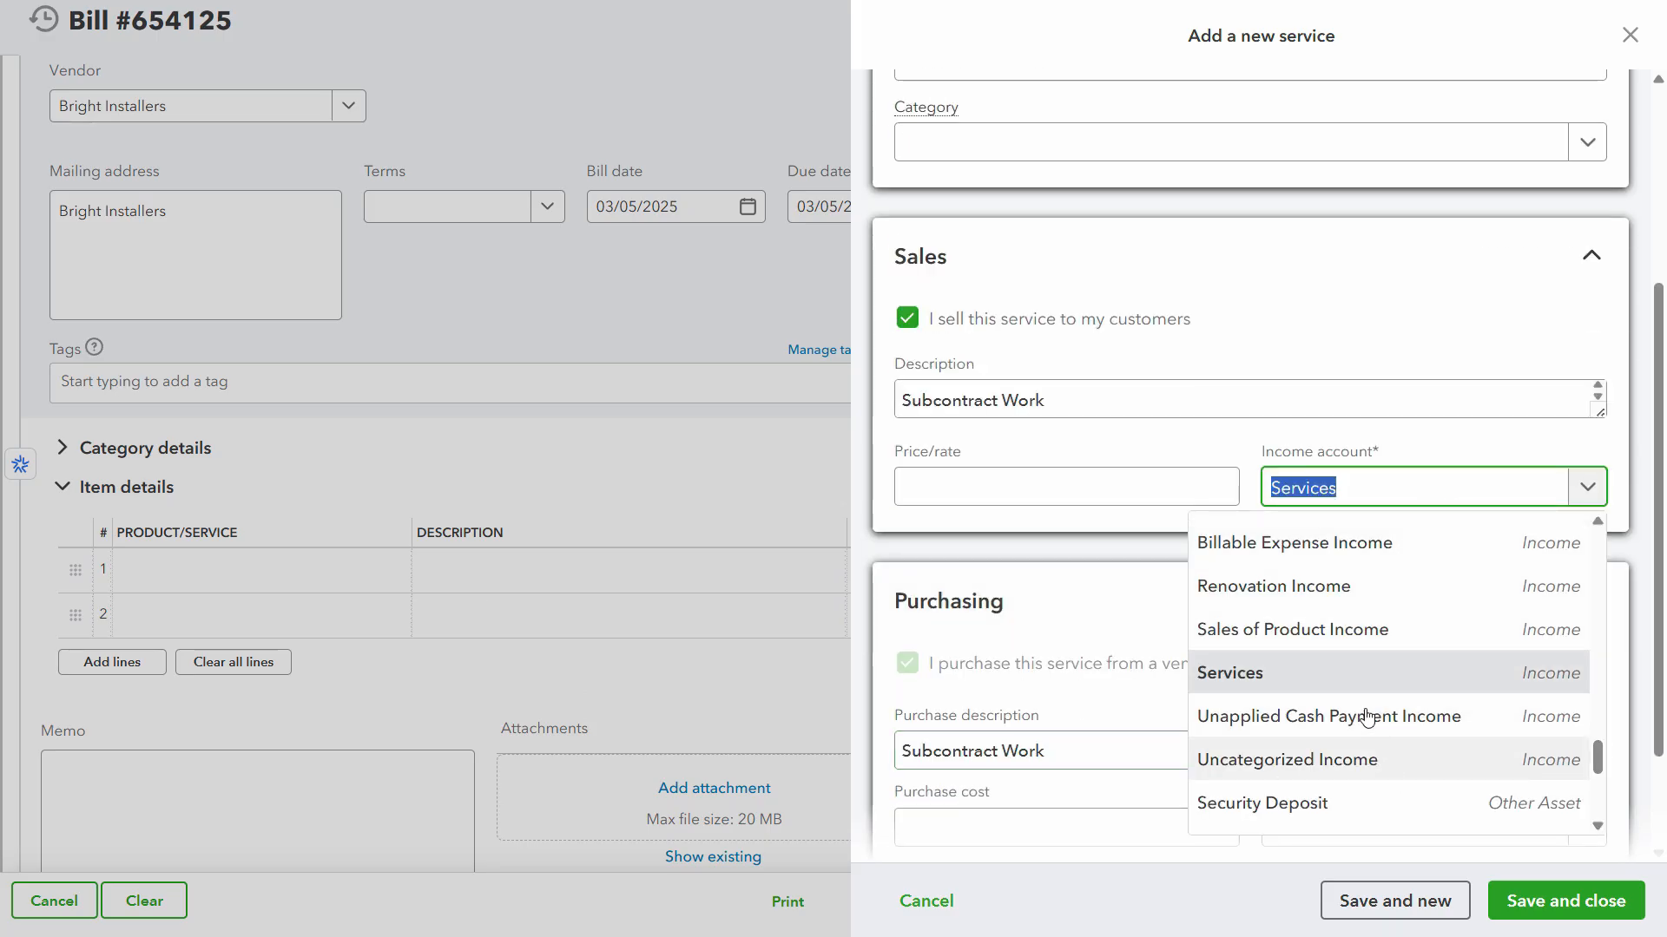
click(1283, 586)
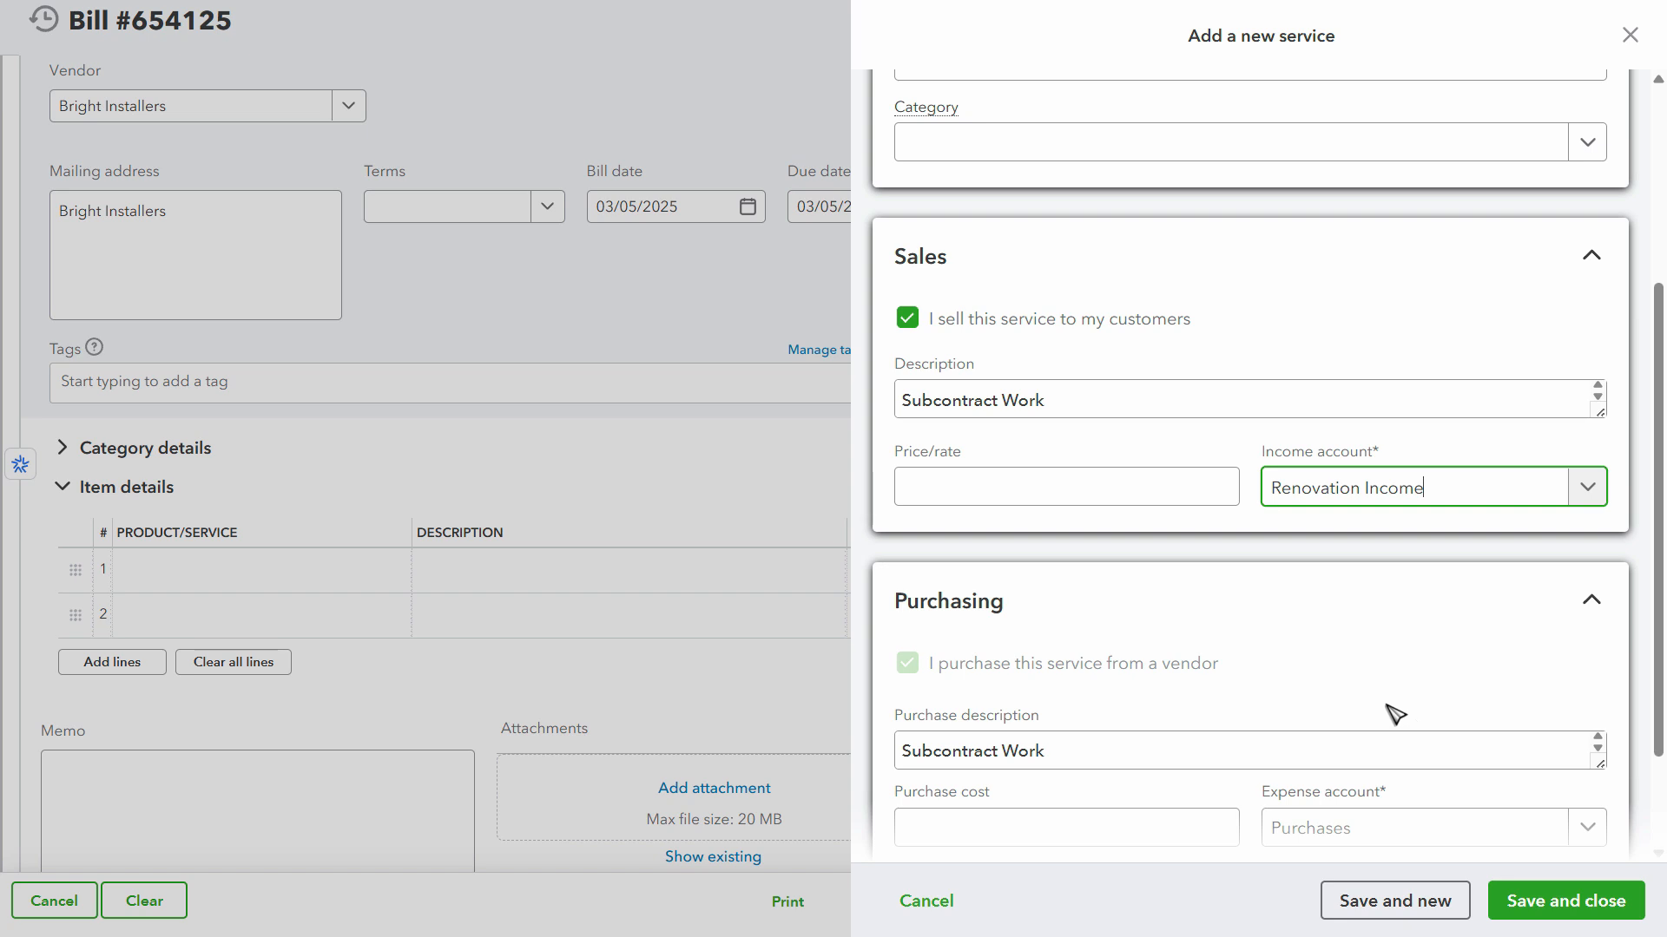
Save the new service and set the bill line's amount to 300, as listed for Bright Installers in the PDF's Expenses table.
click(1539, 908)
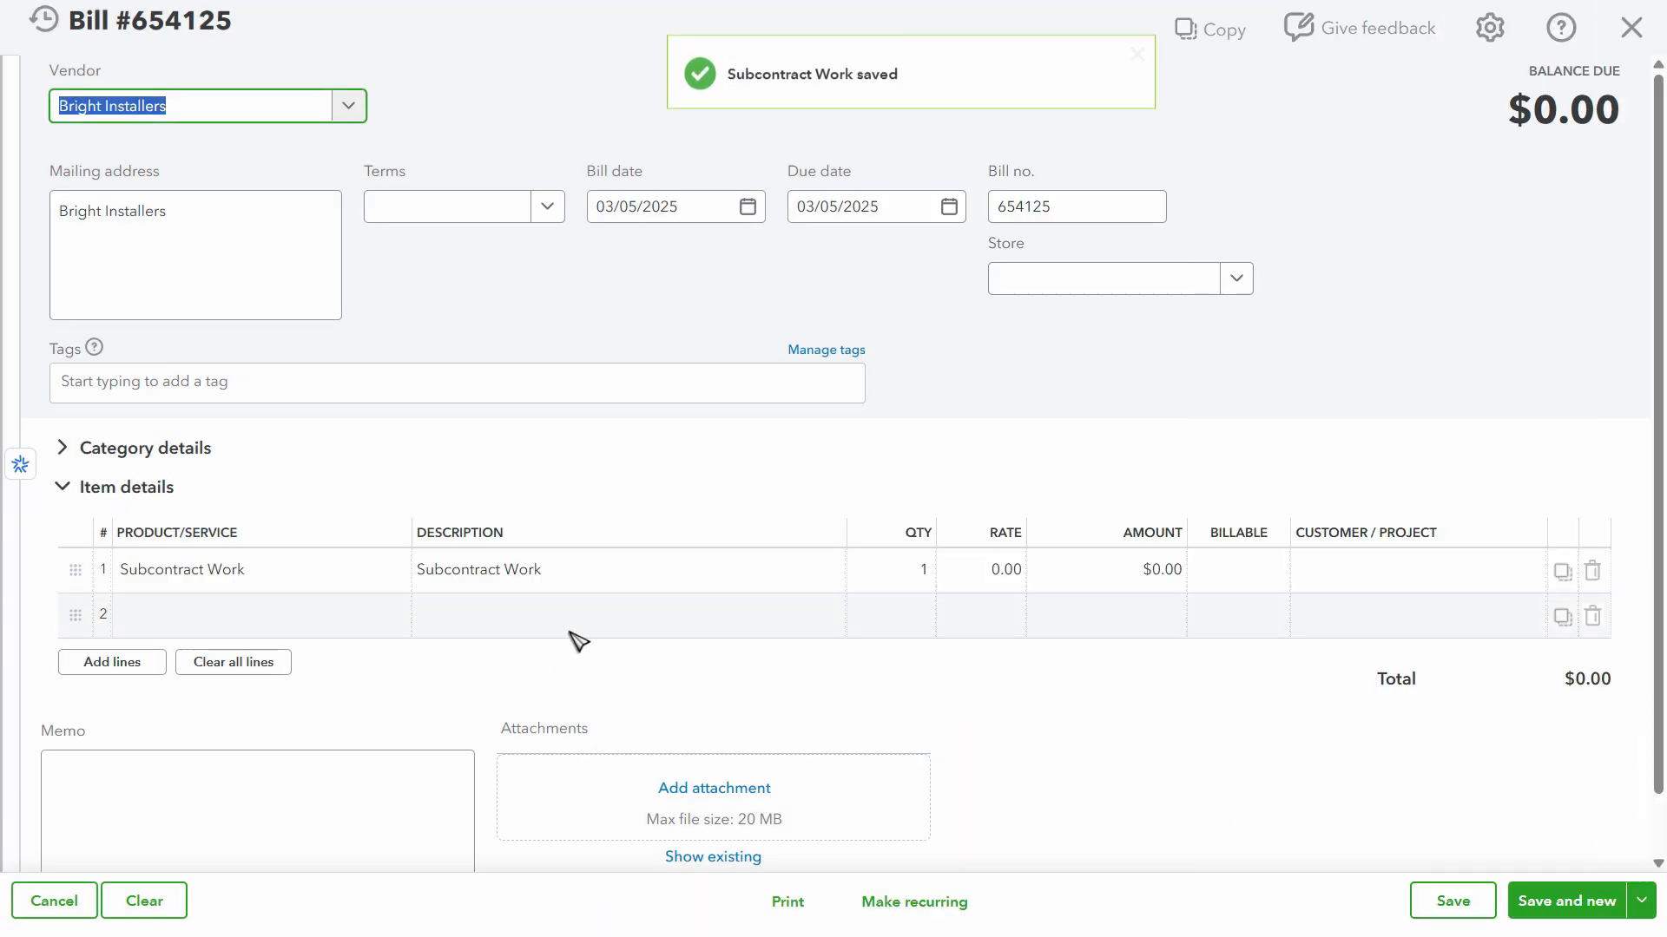
click(1082, 576)
key(alt+Tab)
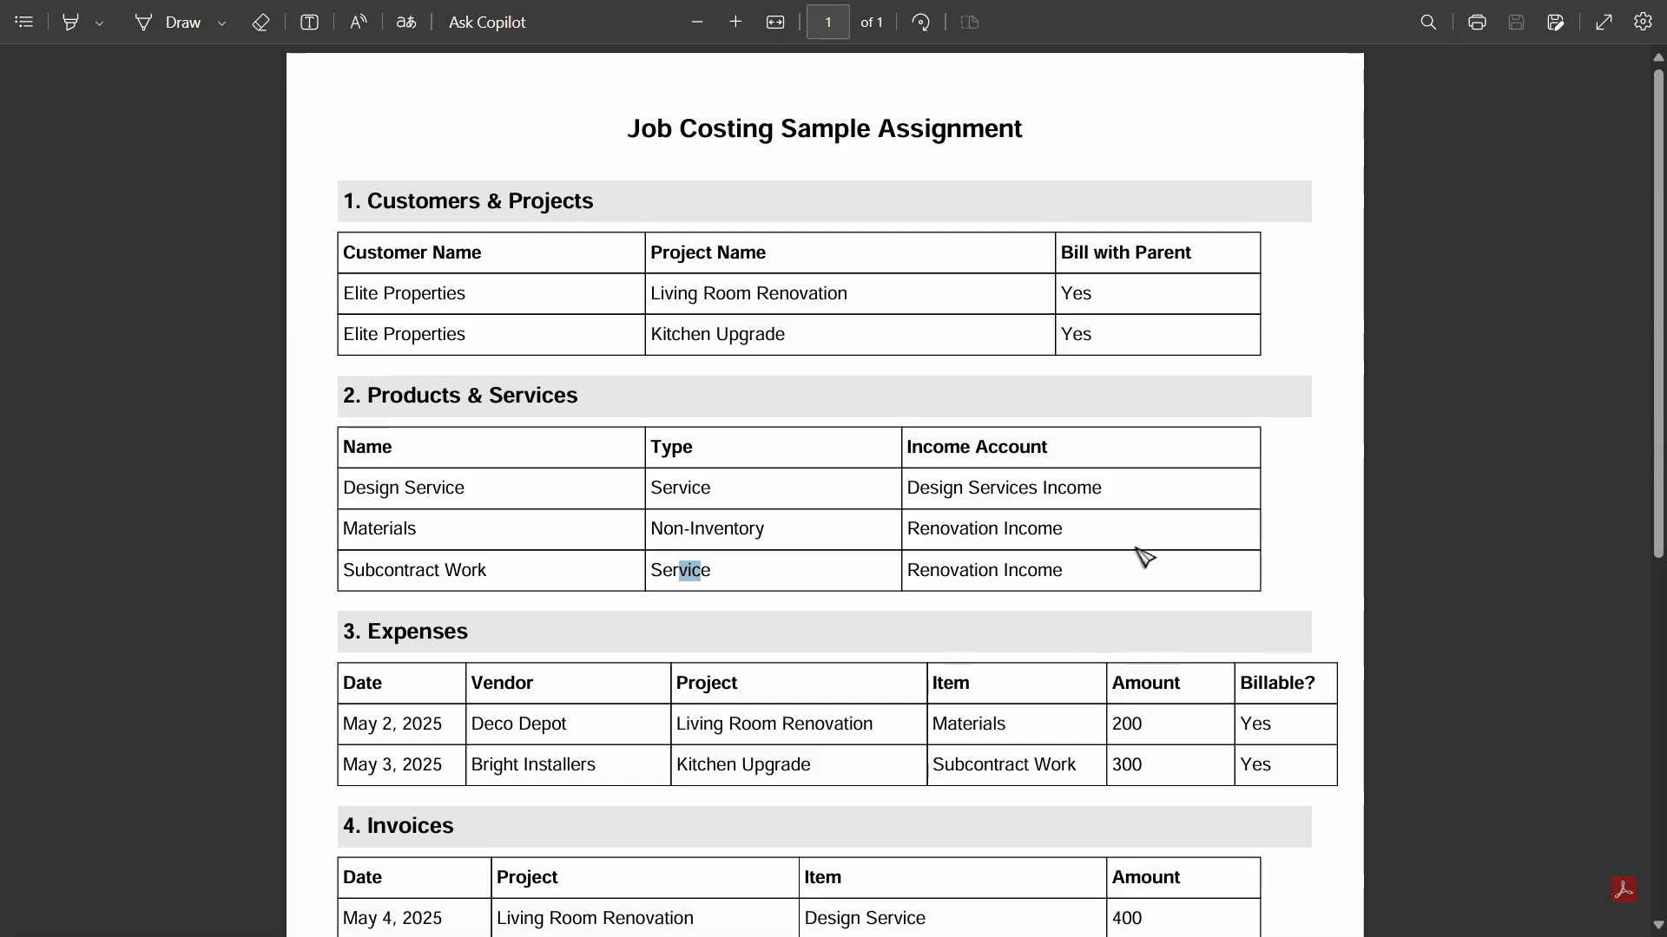
scroll(1102, 619, down, 5)
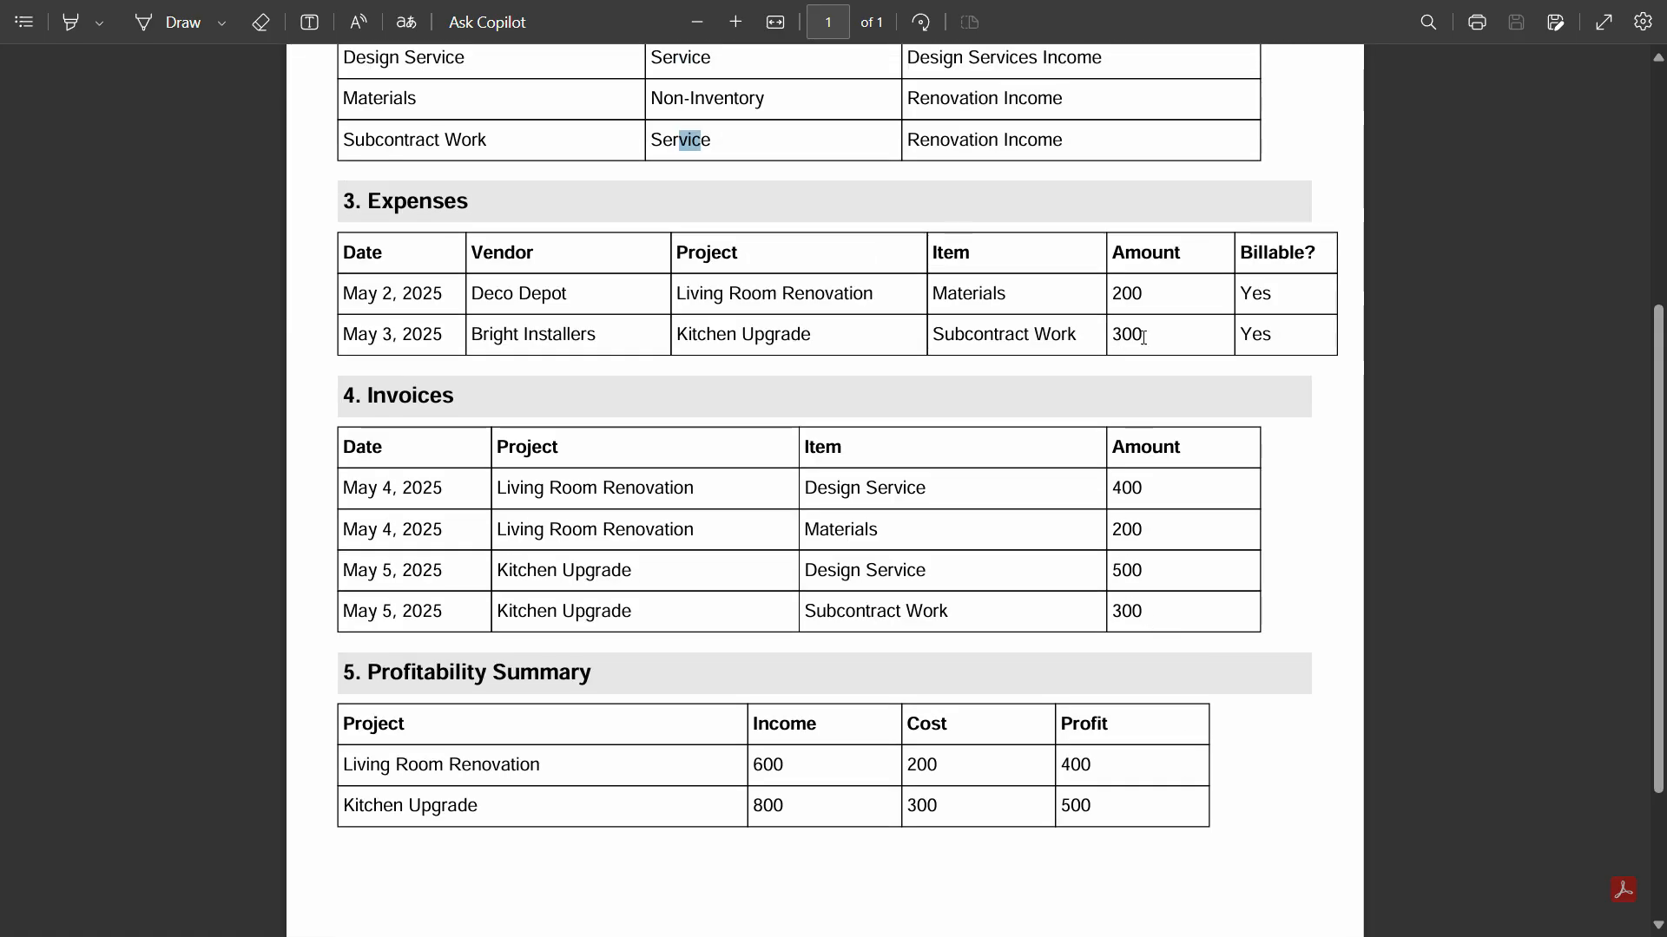
double_click(1127, 335)
key(alt+Tab)
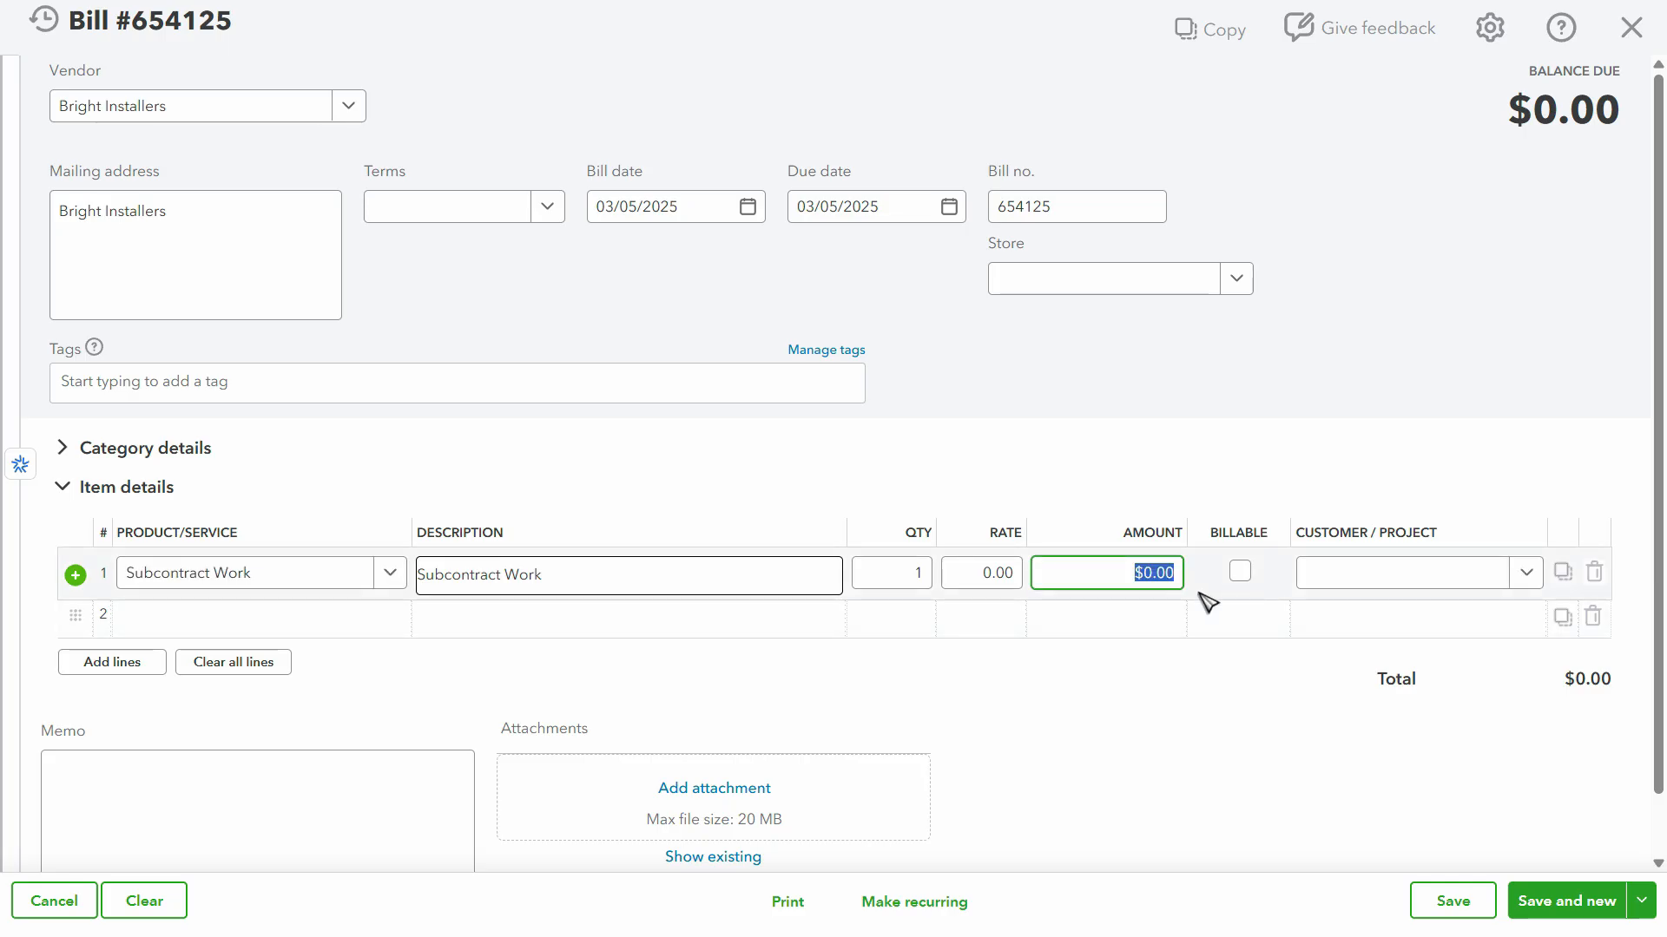
text(3)
key(Tab)
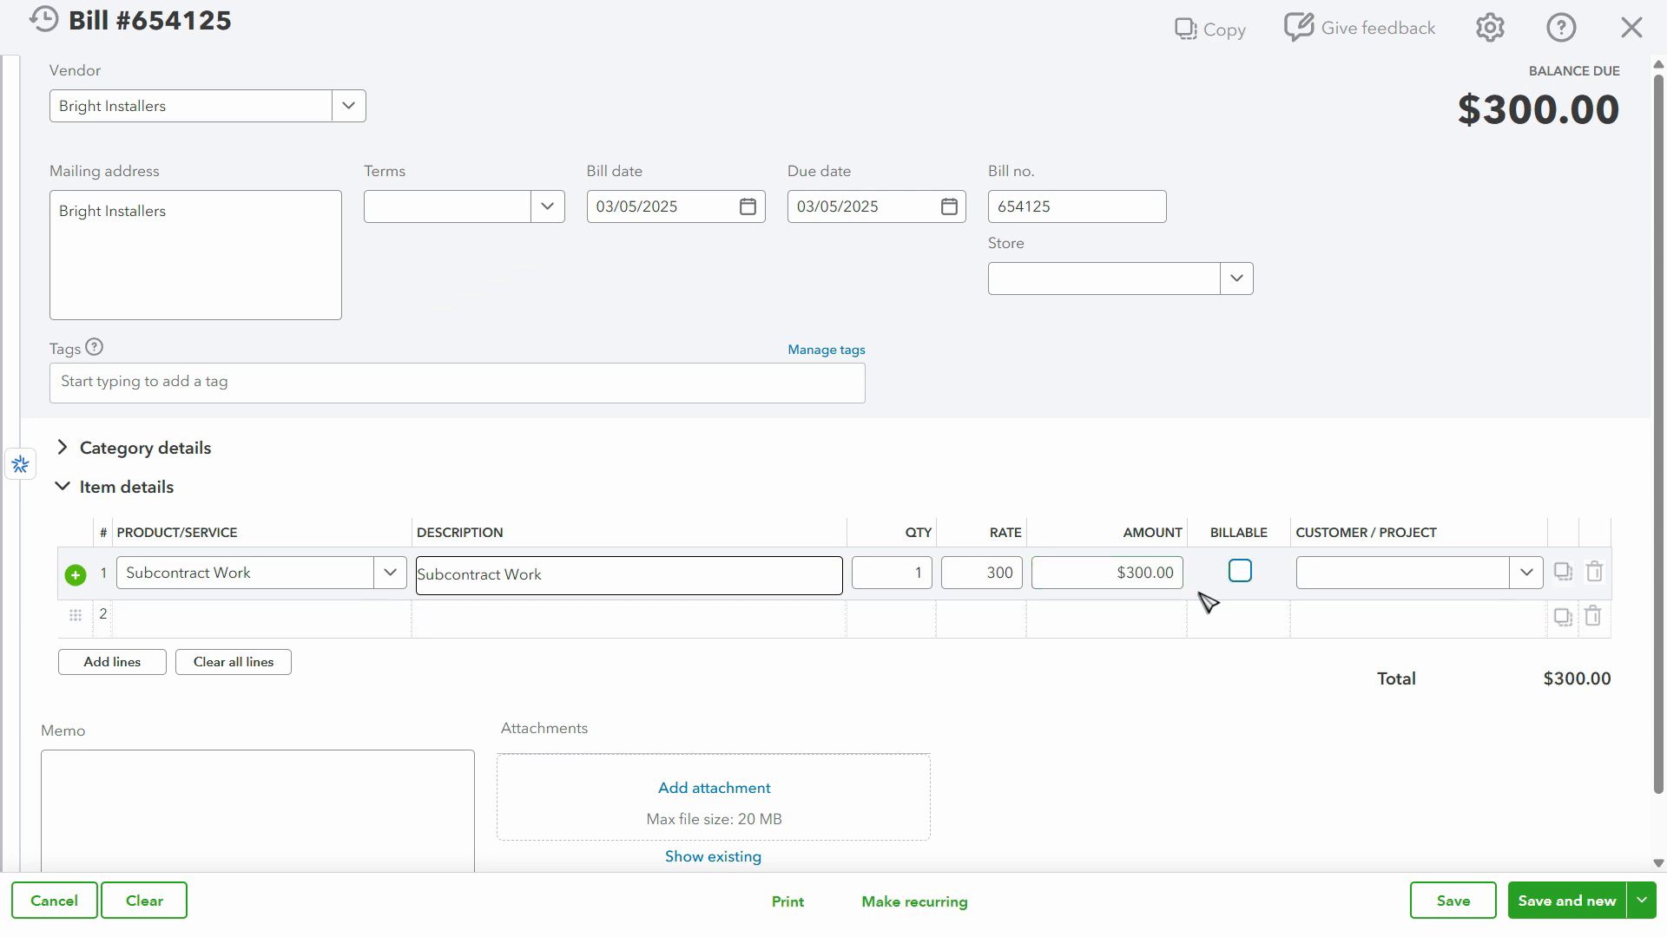
Mark the Subcontract Work line as billable to Elite Properties' Kitchen Upgrade project and save the bill.
click(1242, 573)
click(1462, 575)
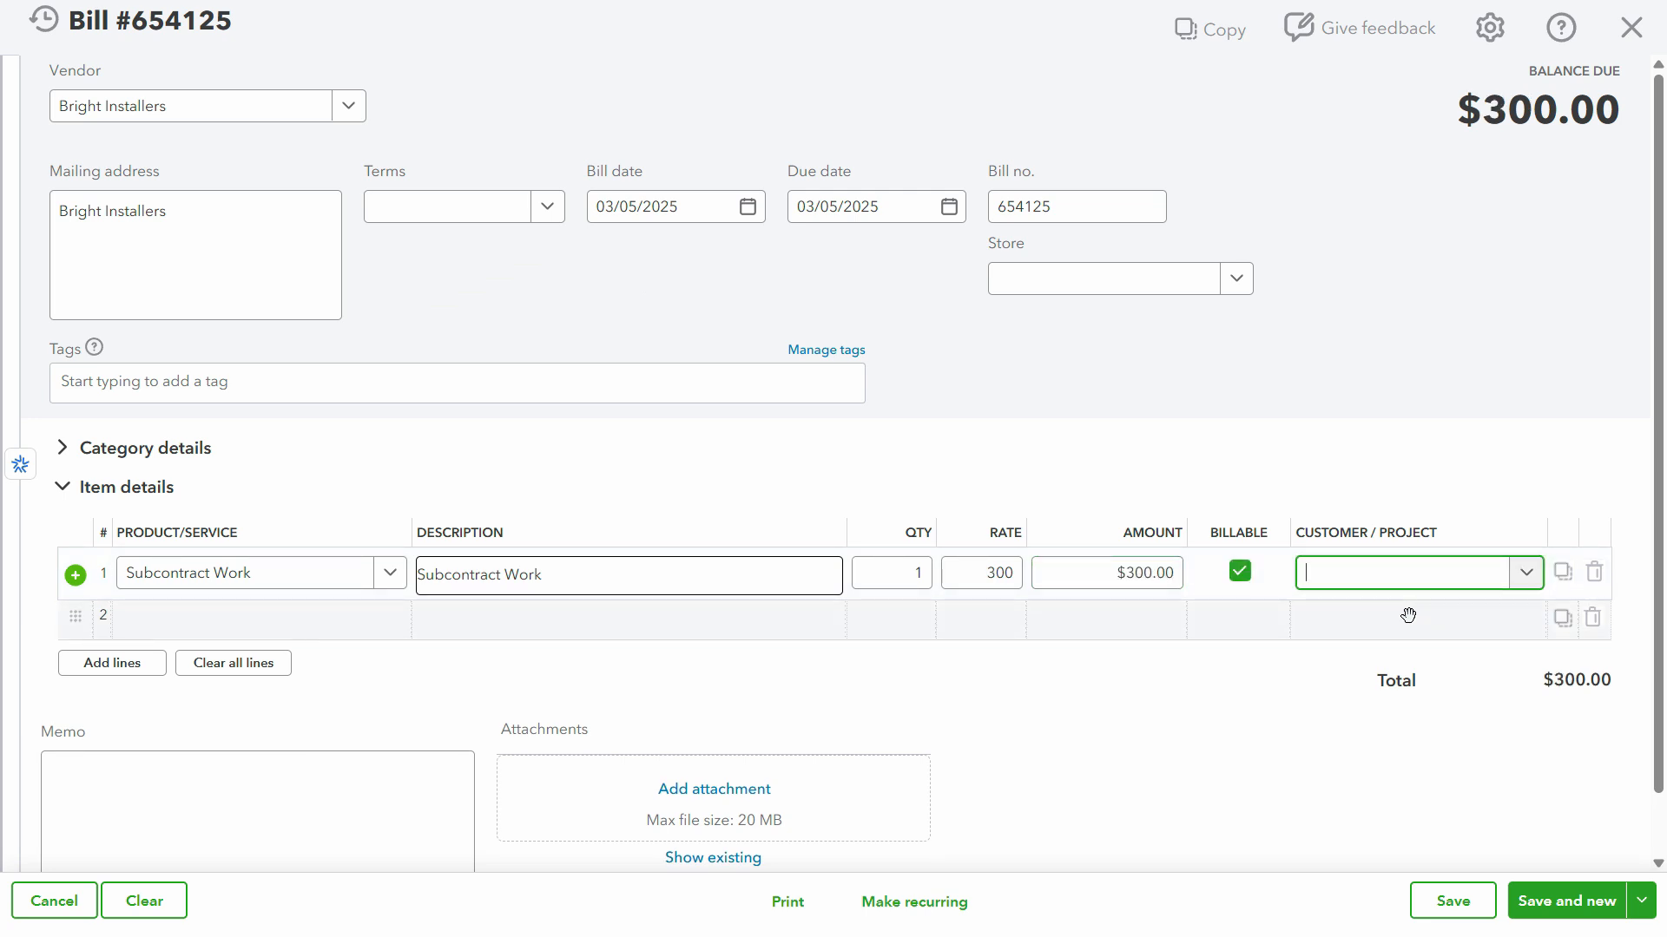
key(alt+Tab)
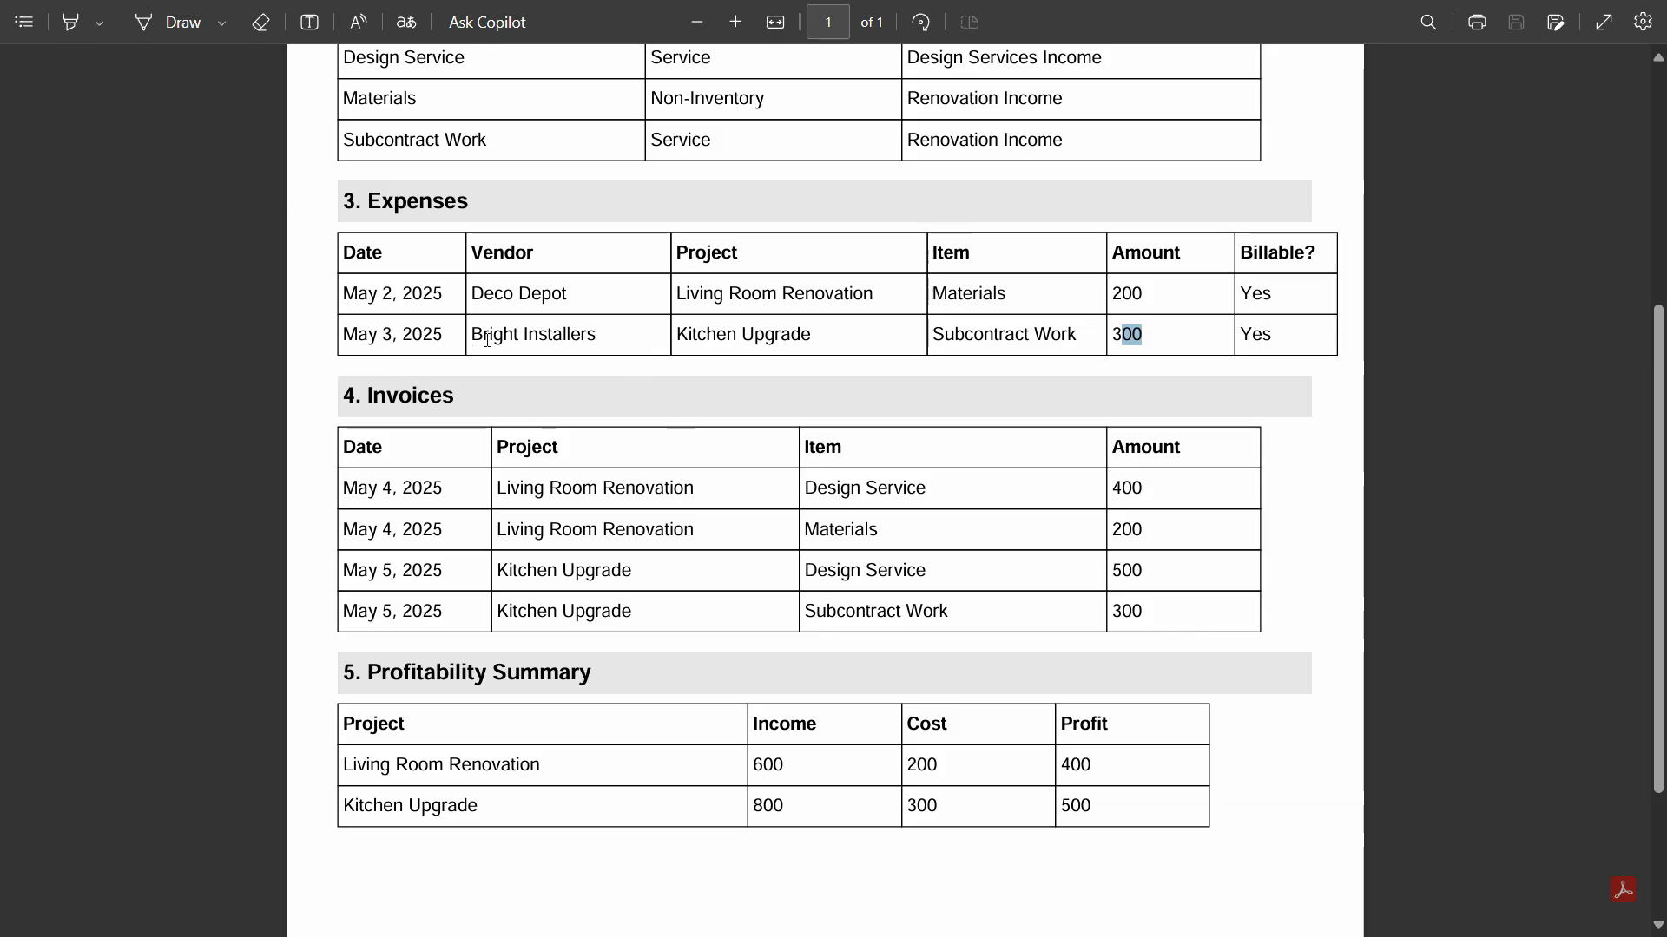
key(alt+Tab)
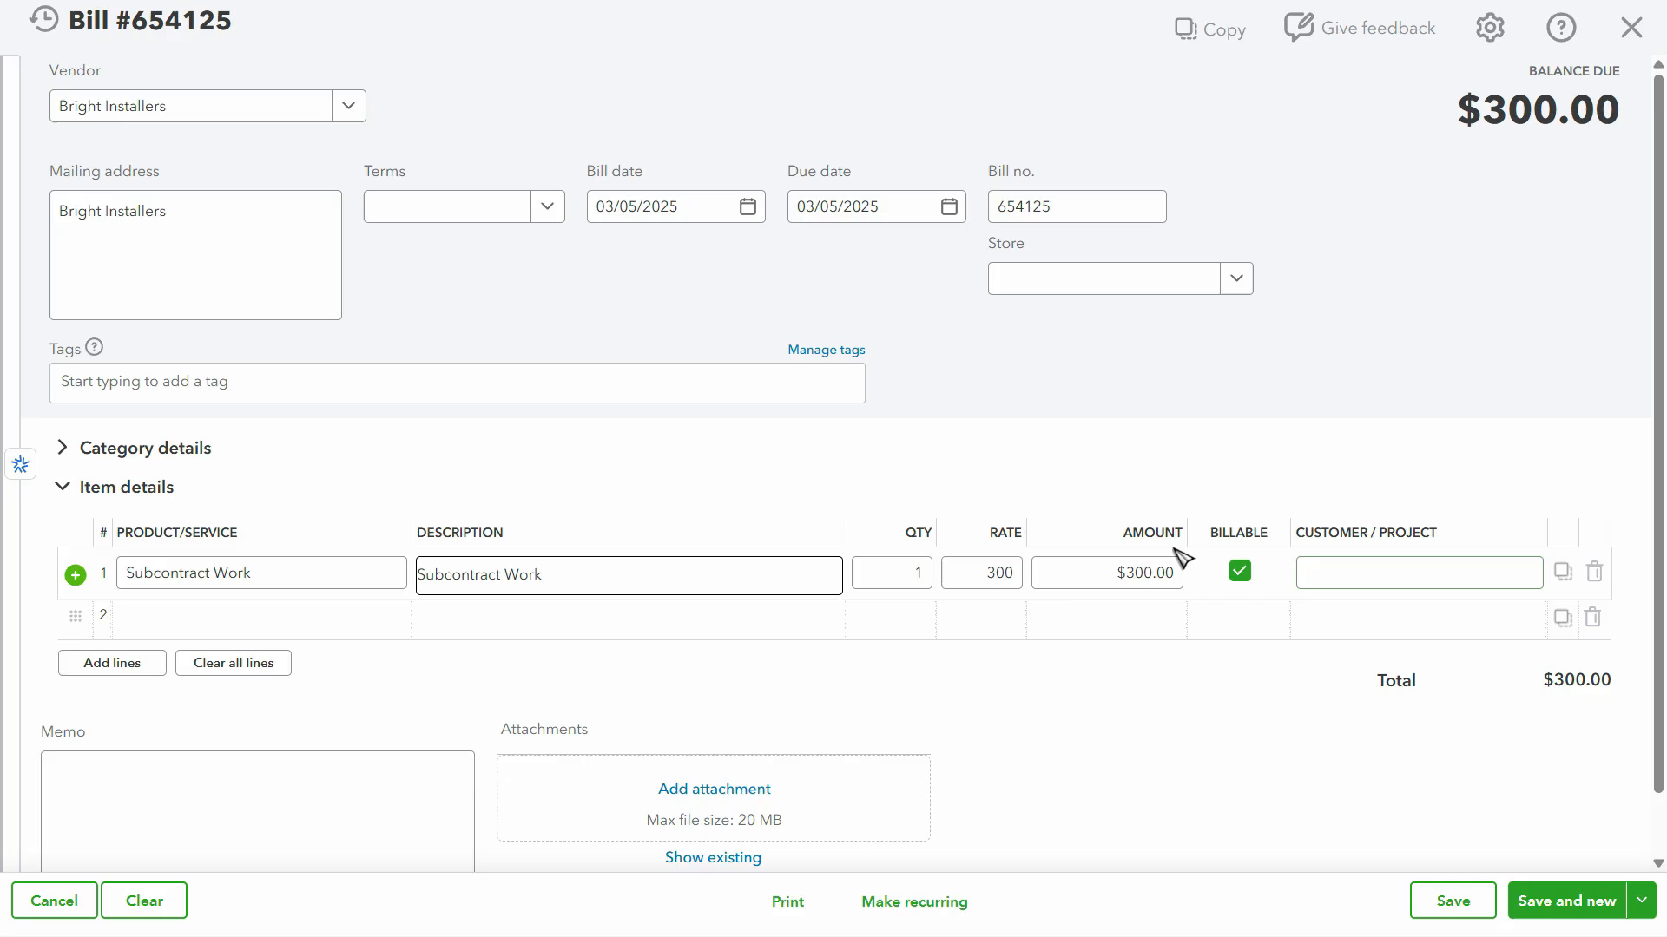
click(1529, 582)
click(1281, 816)
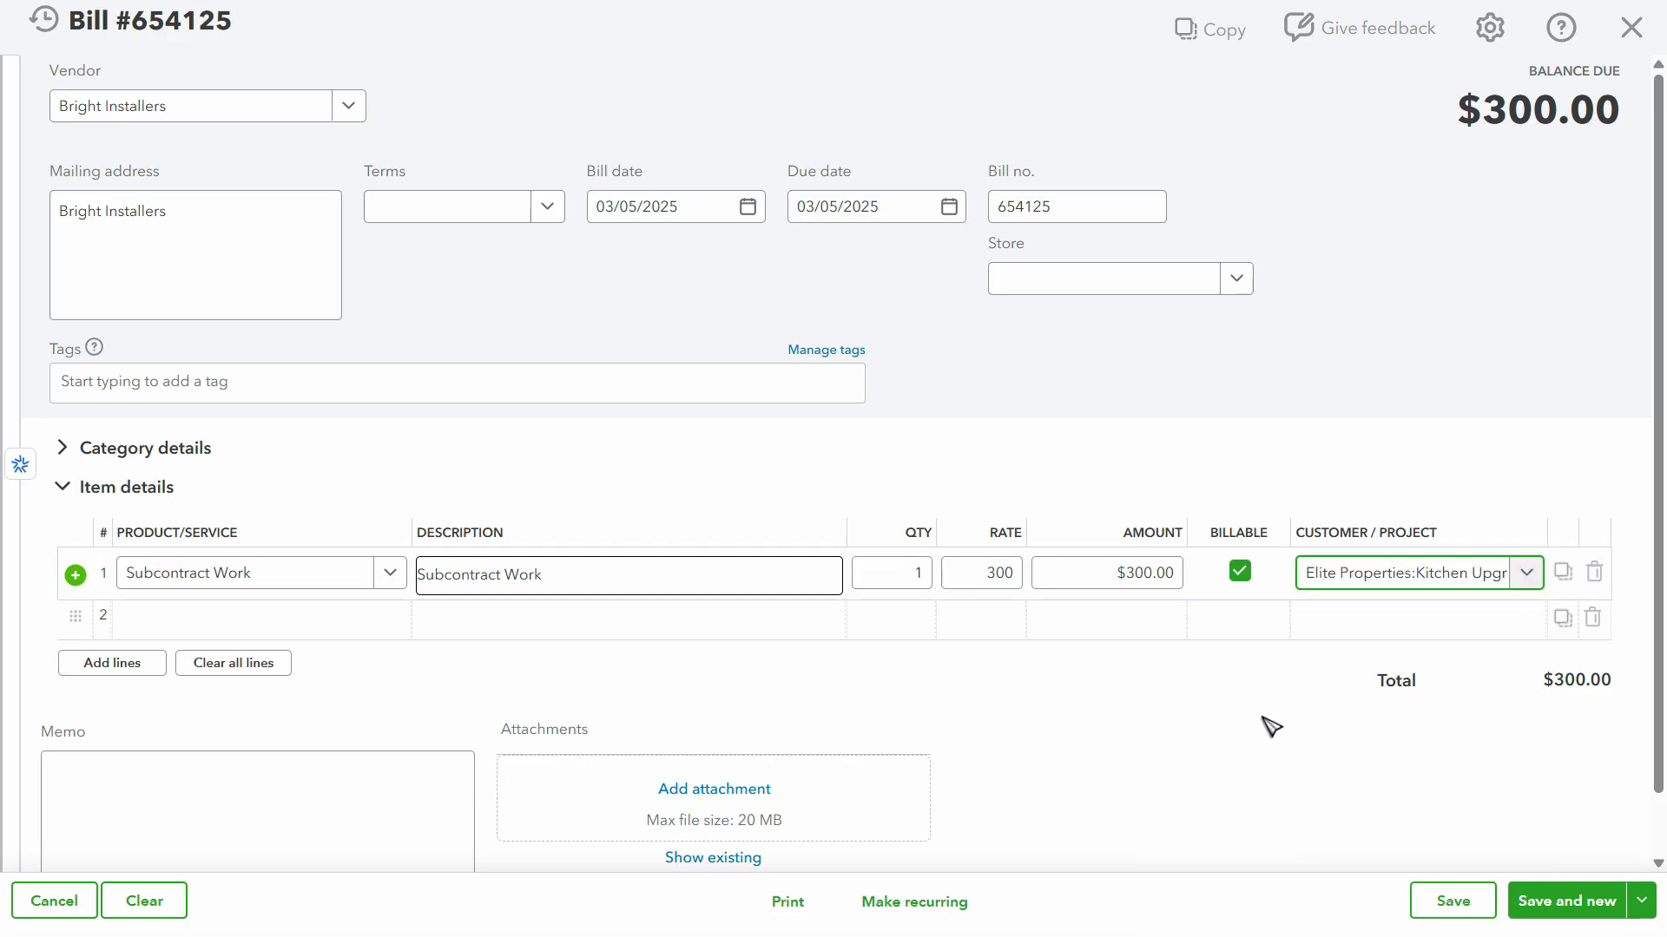
click(1477, 909)
Read the dates, projects, items and amounts in the Invoices table of the assignment PDF.
key(alt+Tab)
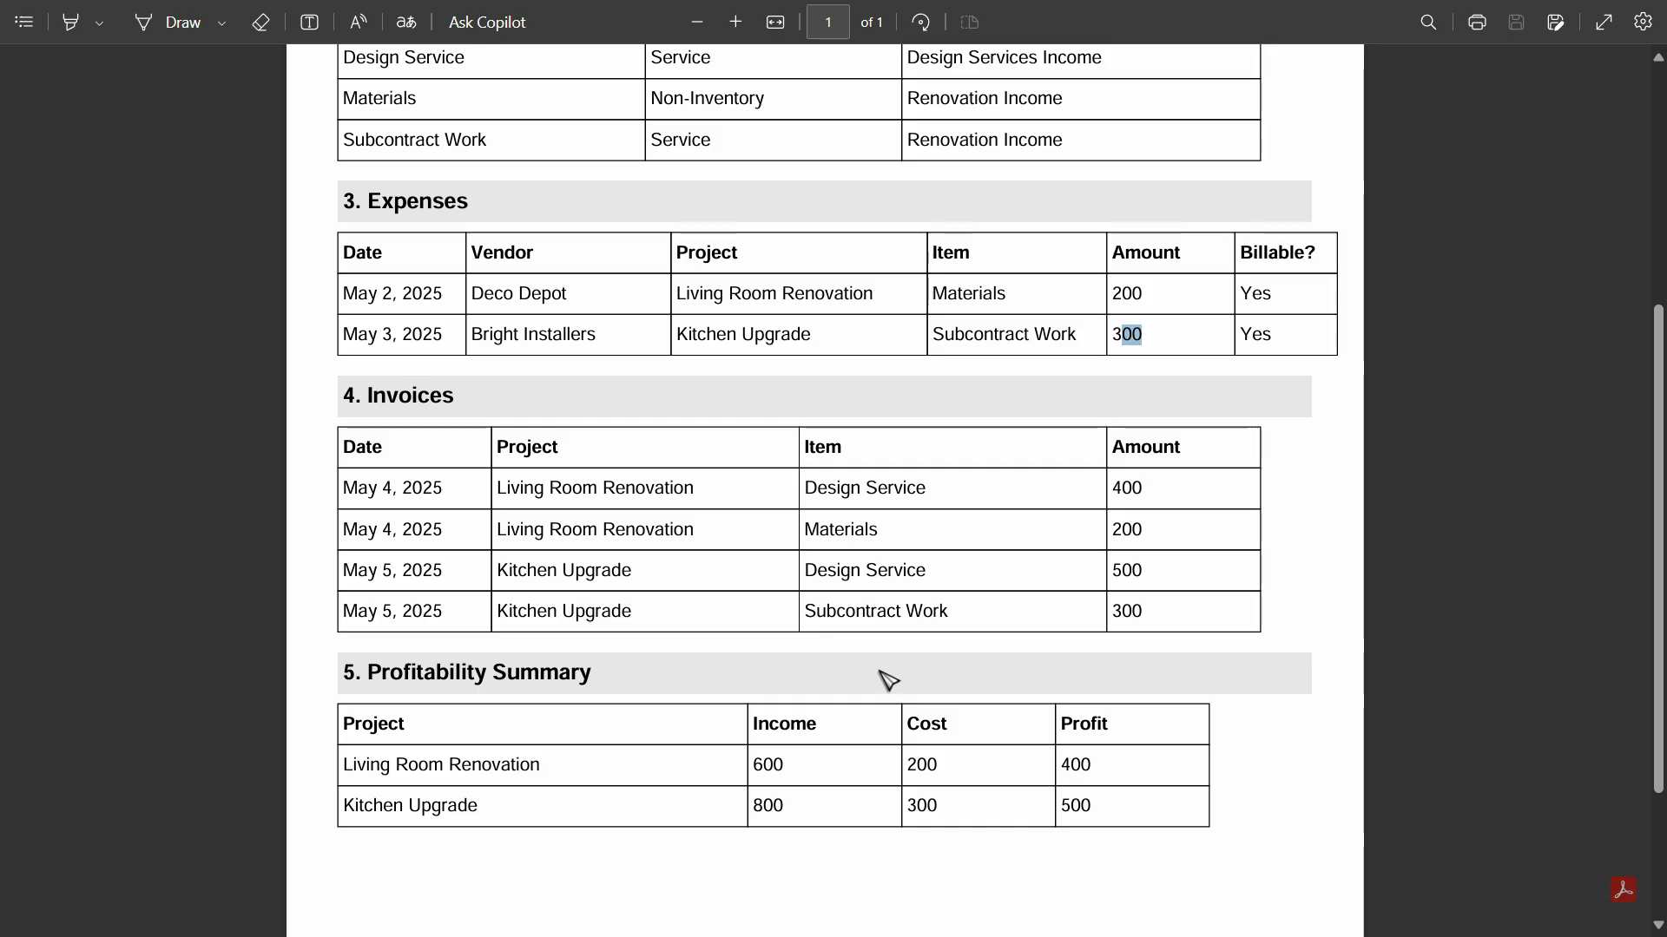
scroll(548, 530, down, 3)
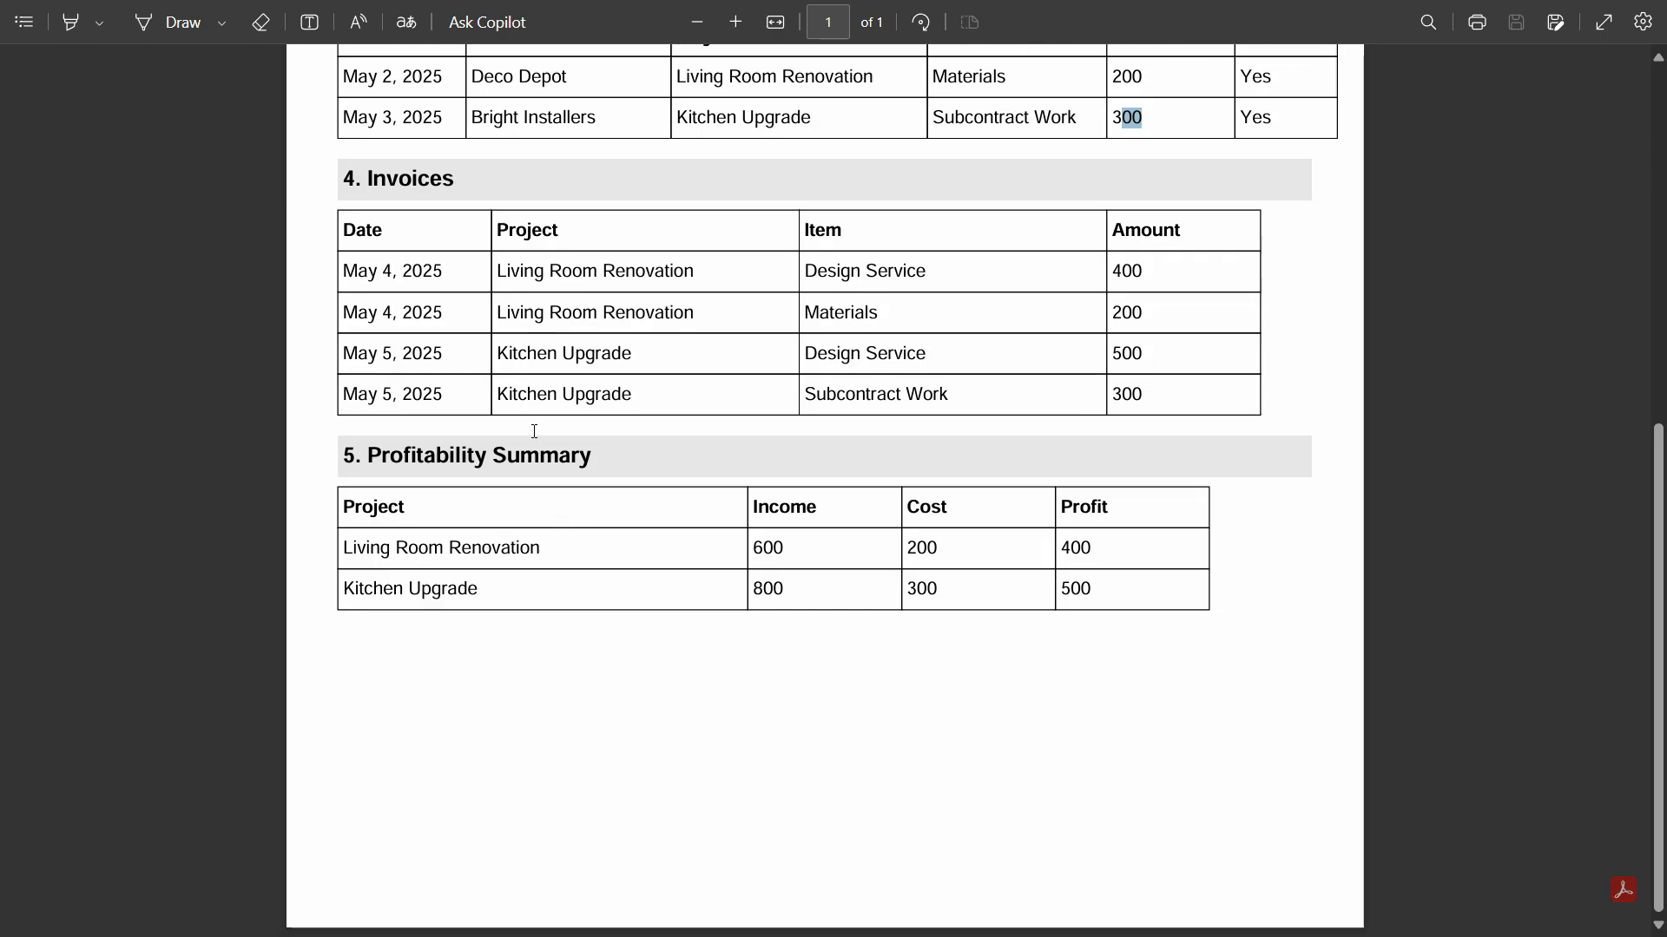
click(345, 163)
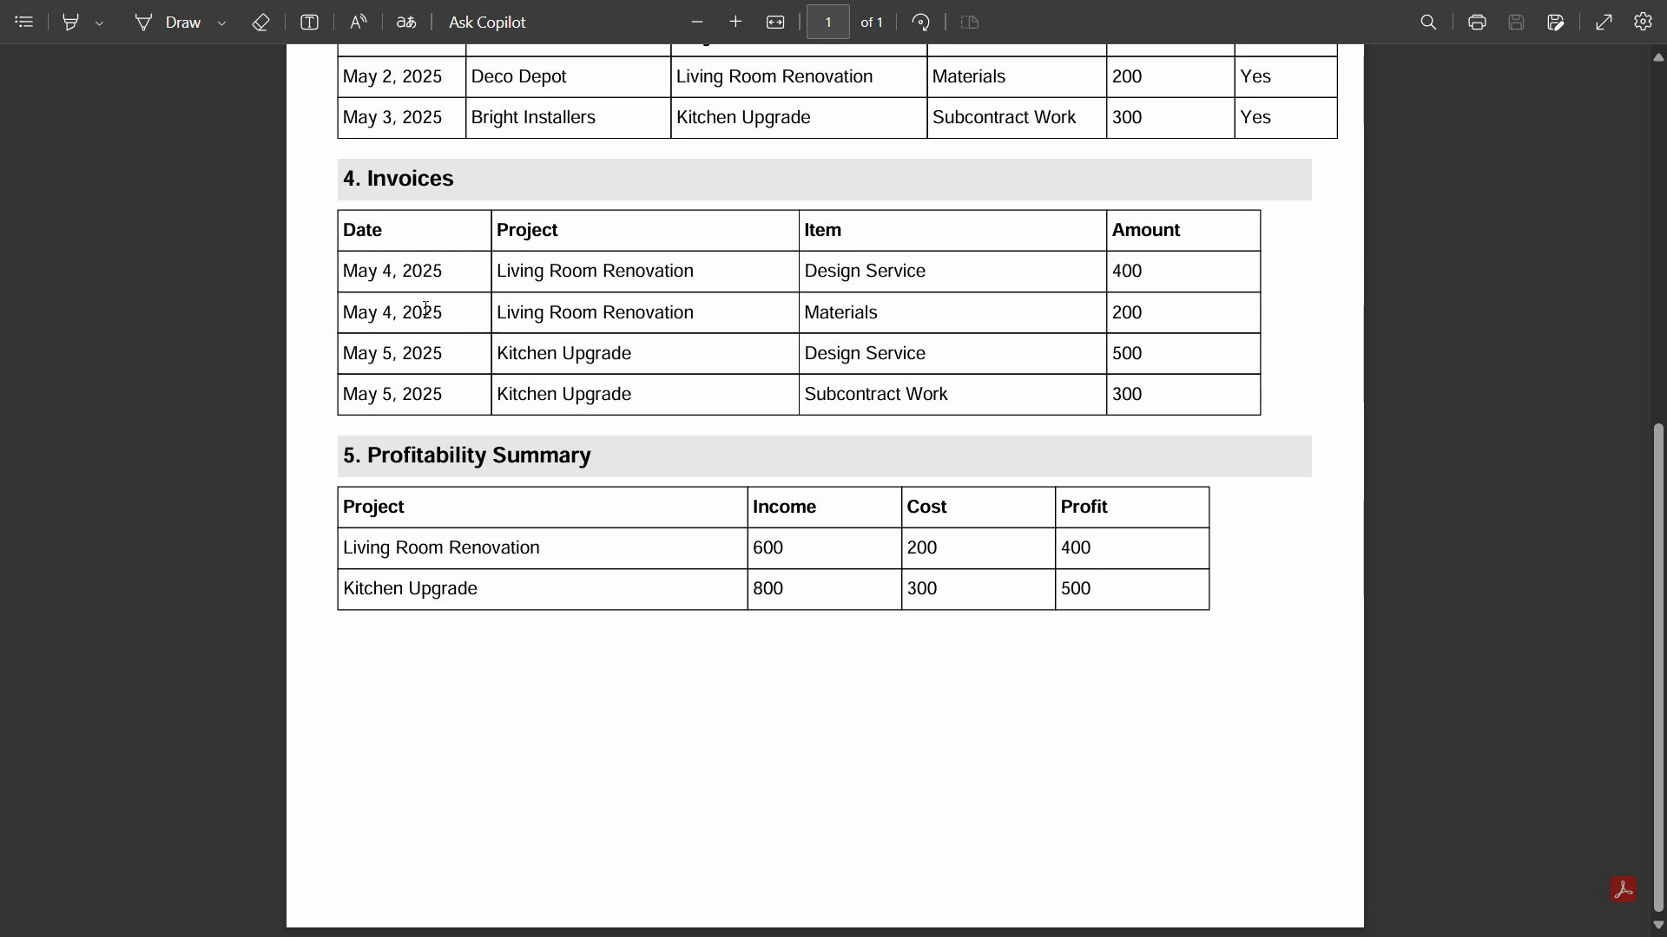
scroll(332, 504, up, 3)
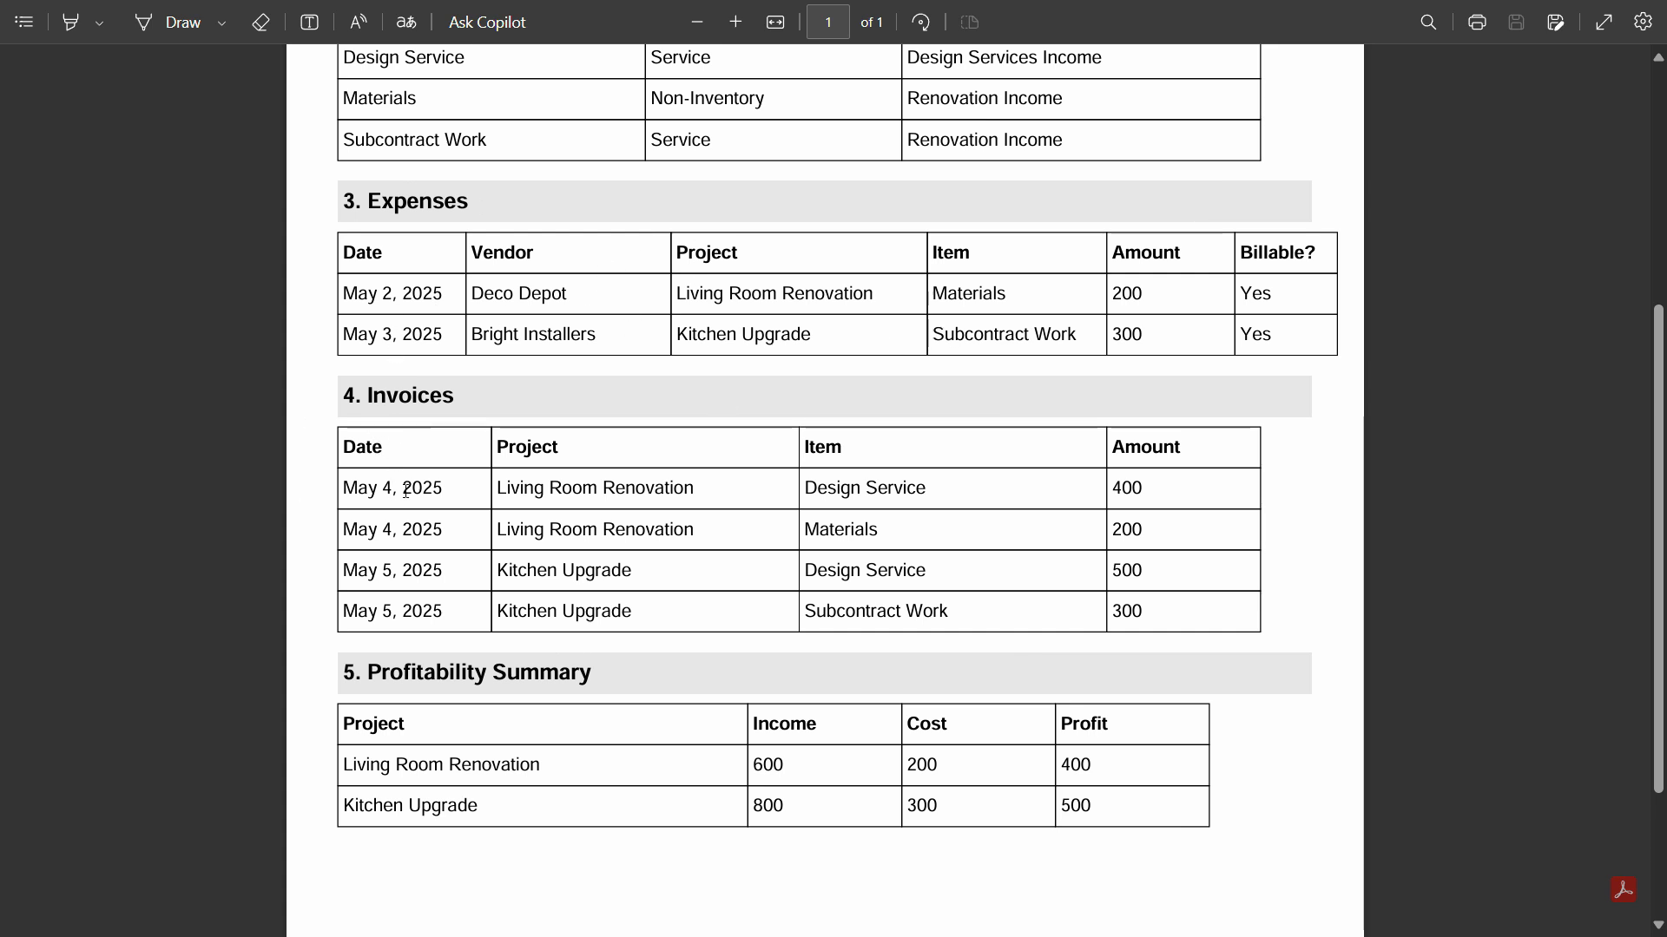
drag(380, 491, 442, 491)
click(491, 553)
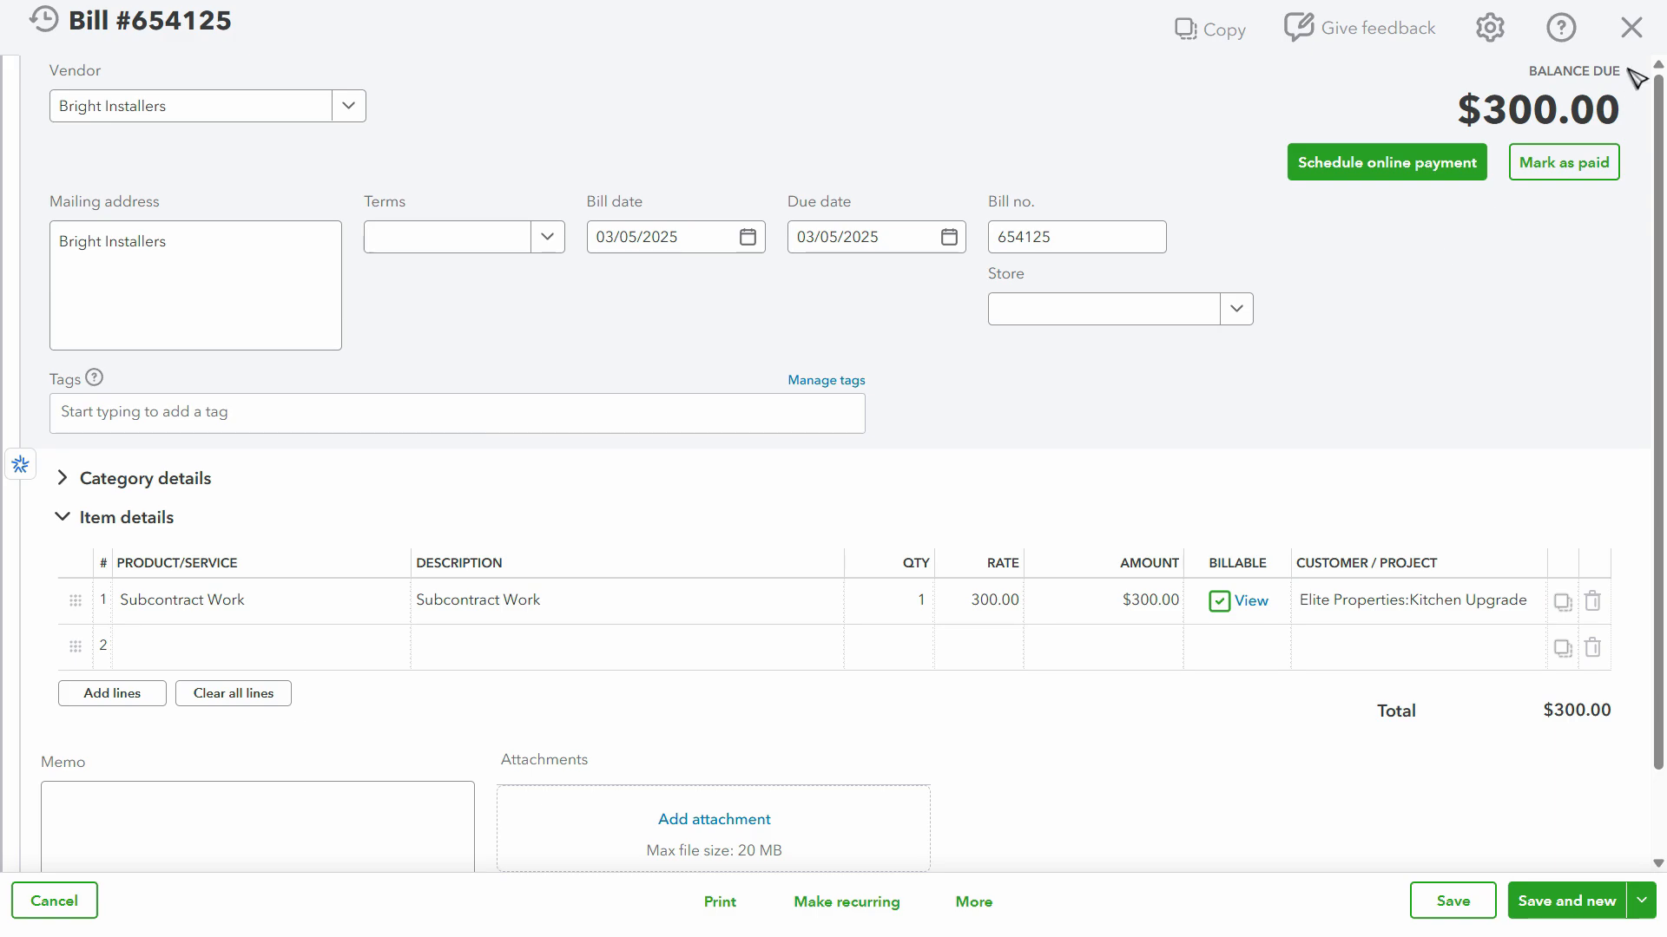
Close the saved Bright Installers bill and start a new customer invoice.
click(1631, 27)
click(1308, 32)
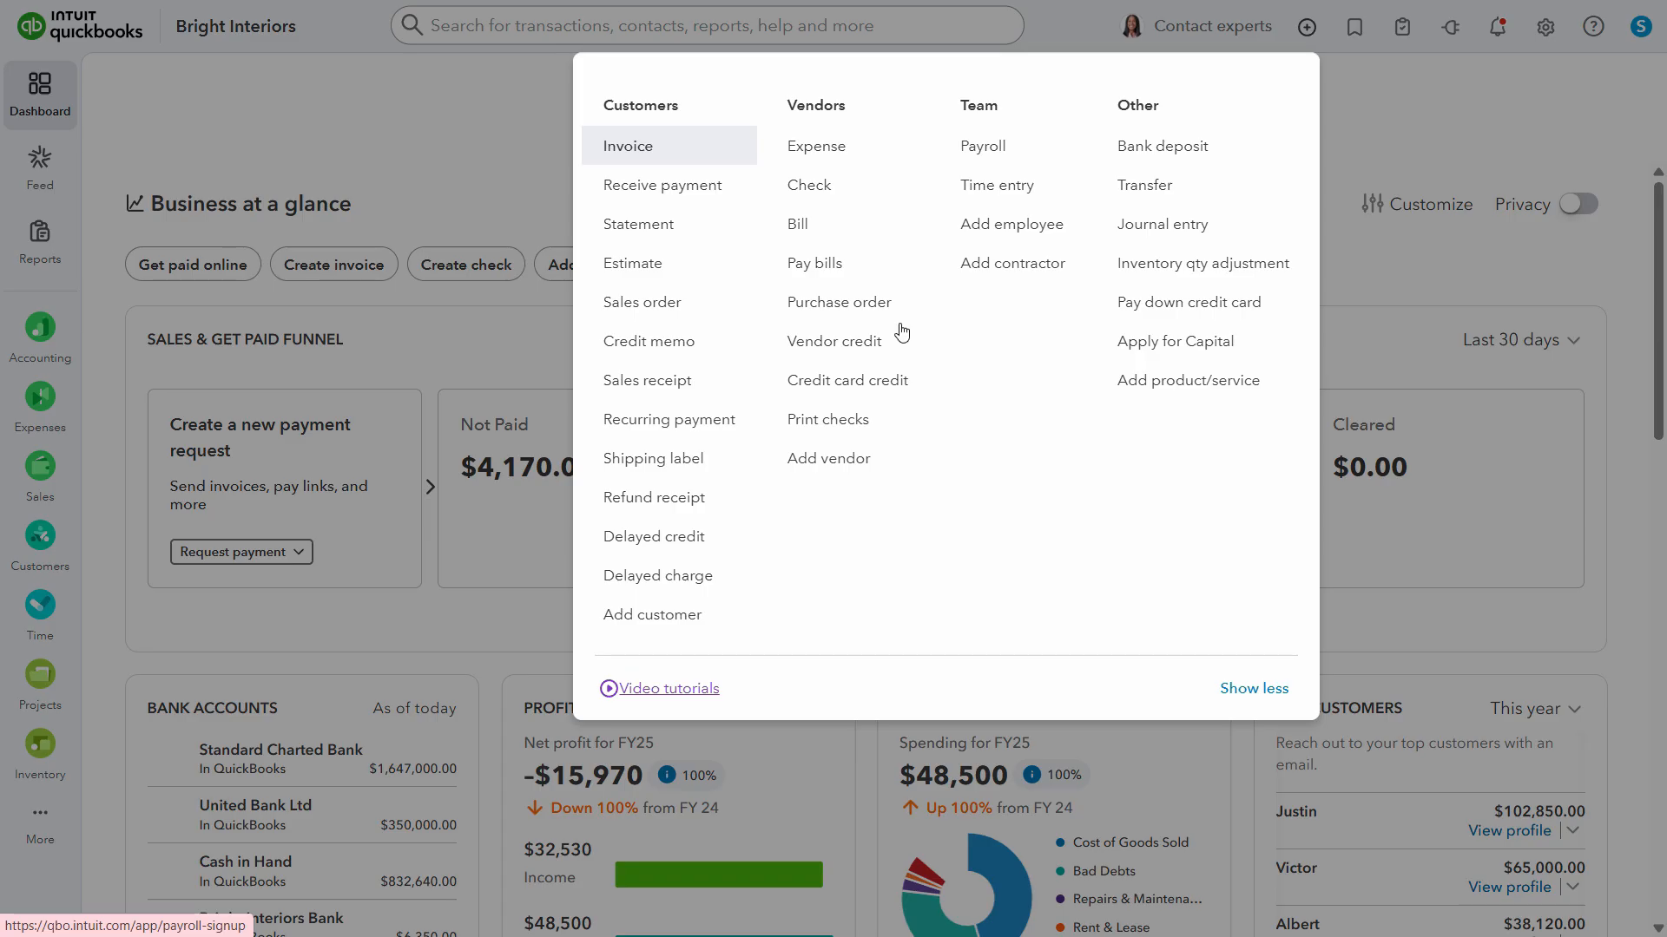
click(613, 157)
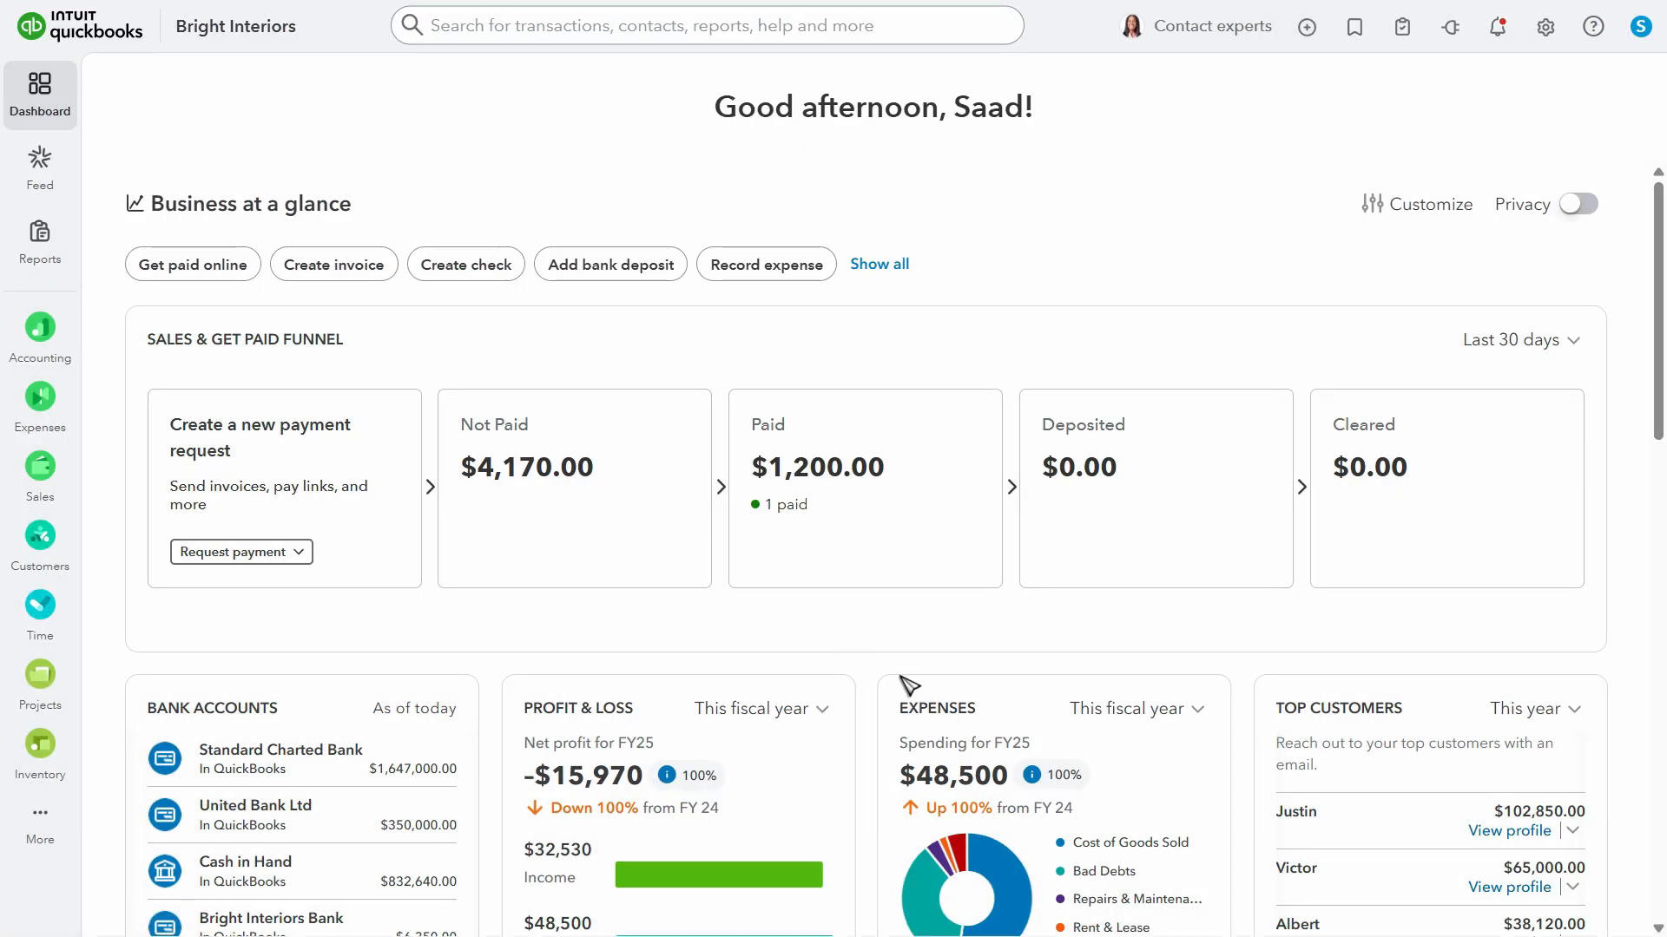
key(alt+Tab)
key(alt+Tab)
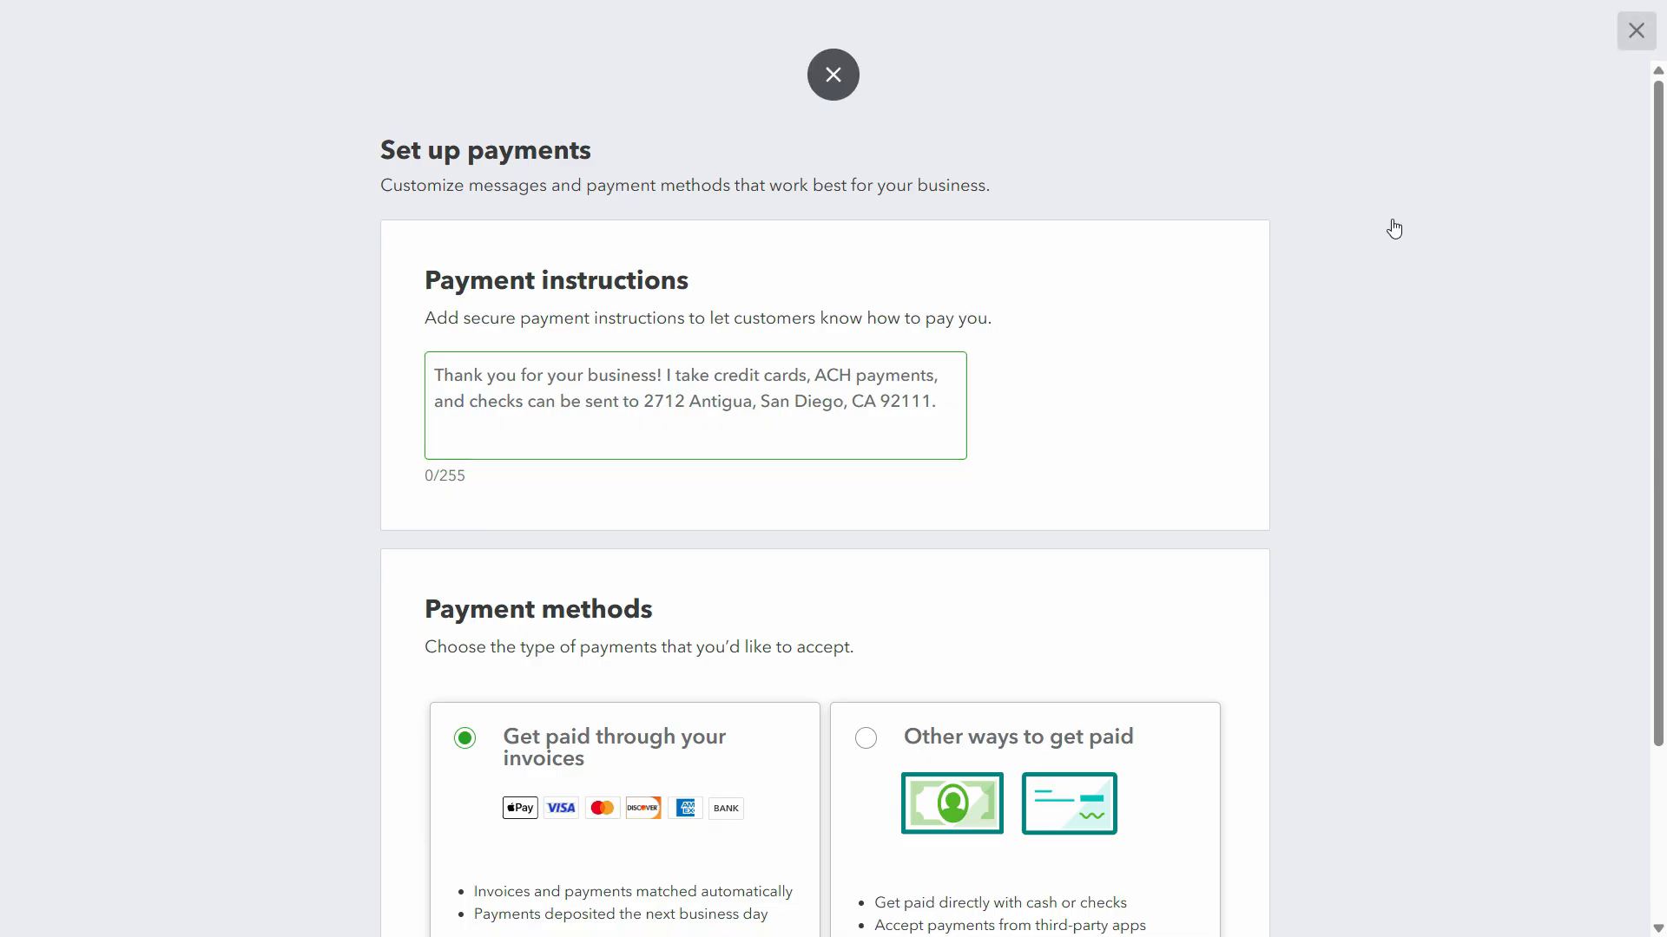
scroll(952, 346, down, 3)
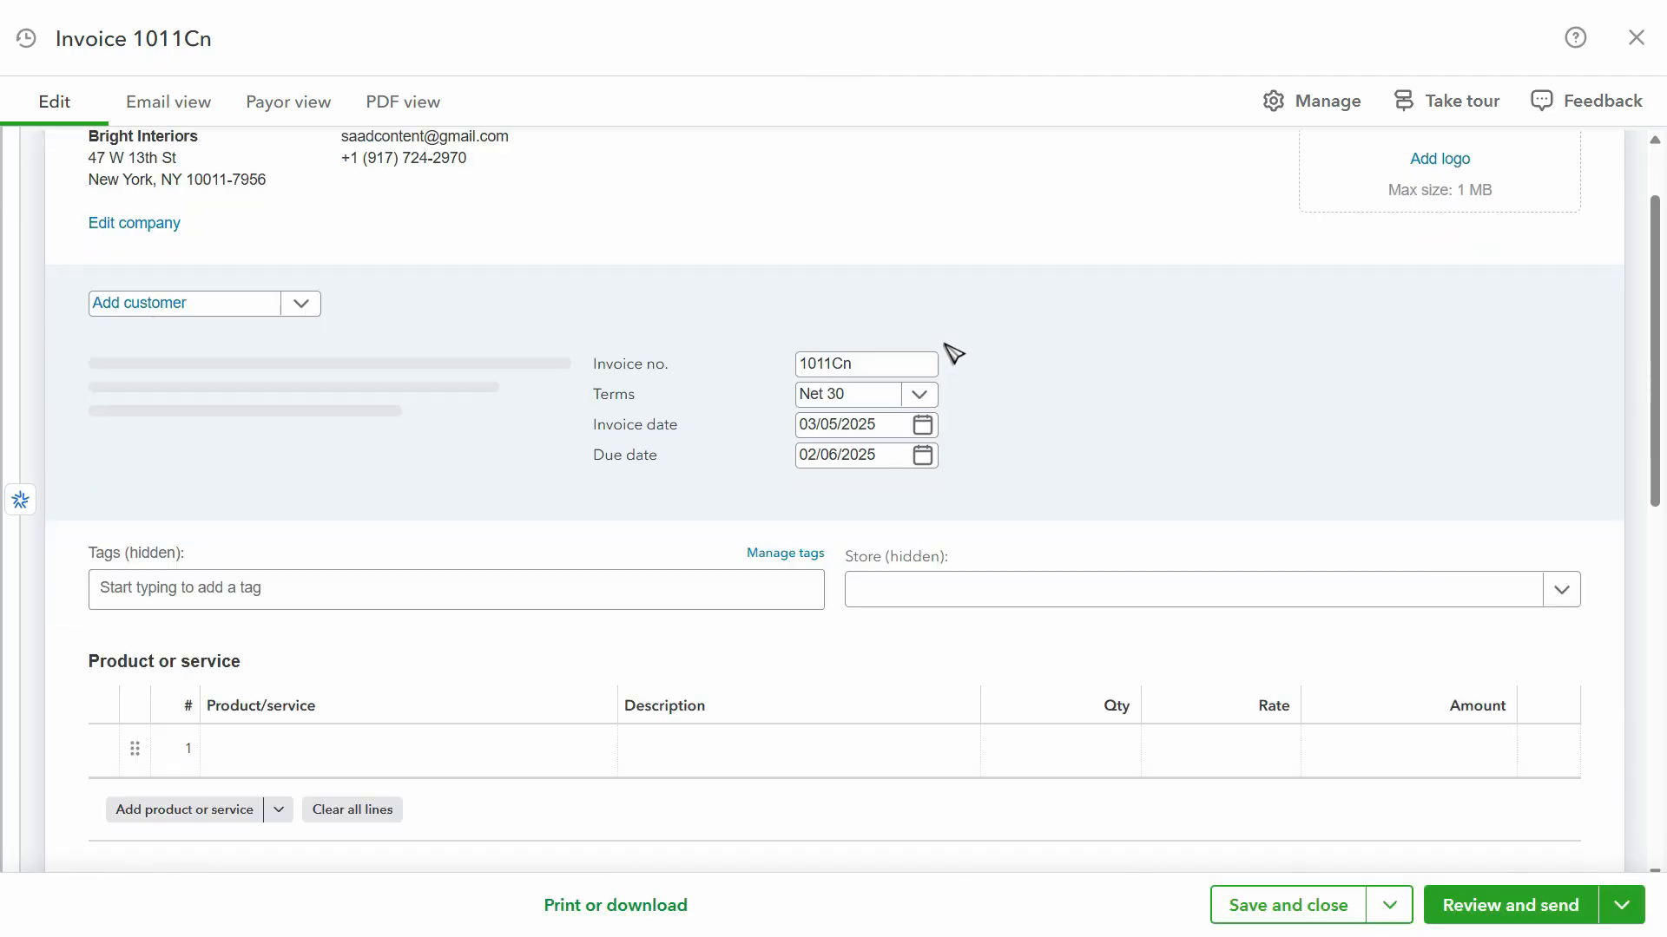
scroll(1086, 361, up, 3)
scroll(922, 513, down, 1)
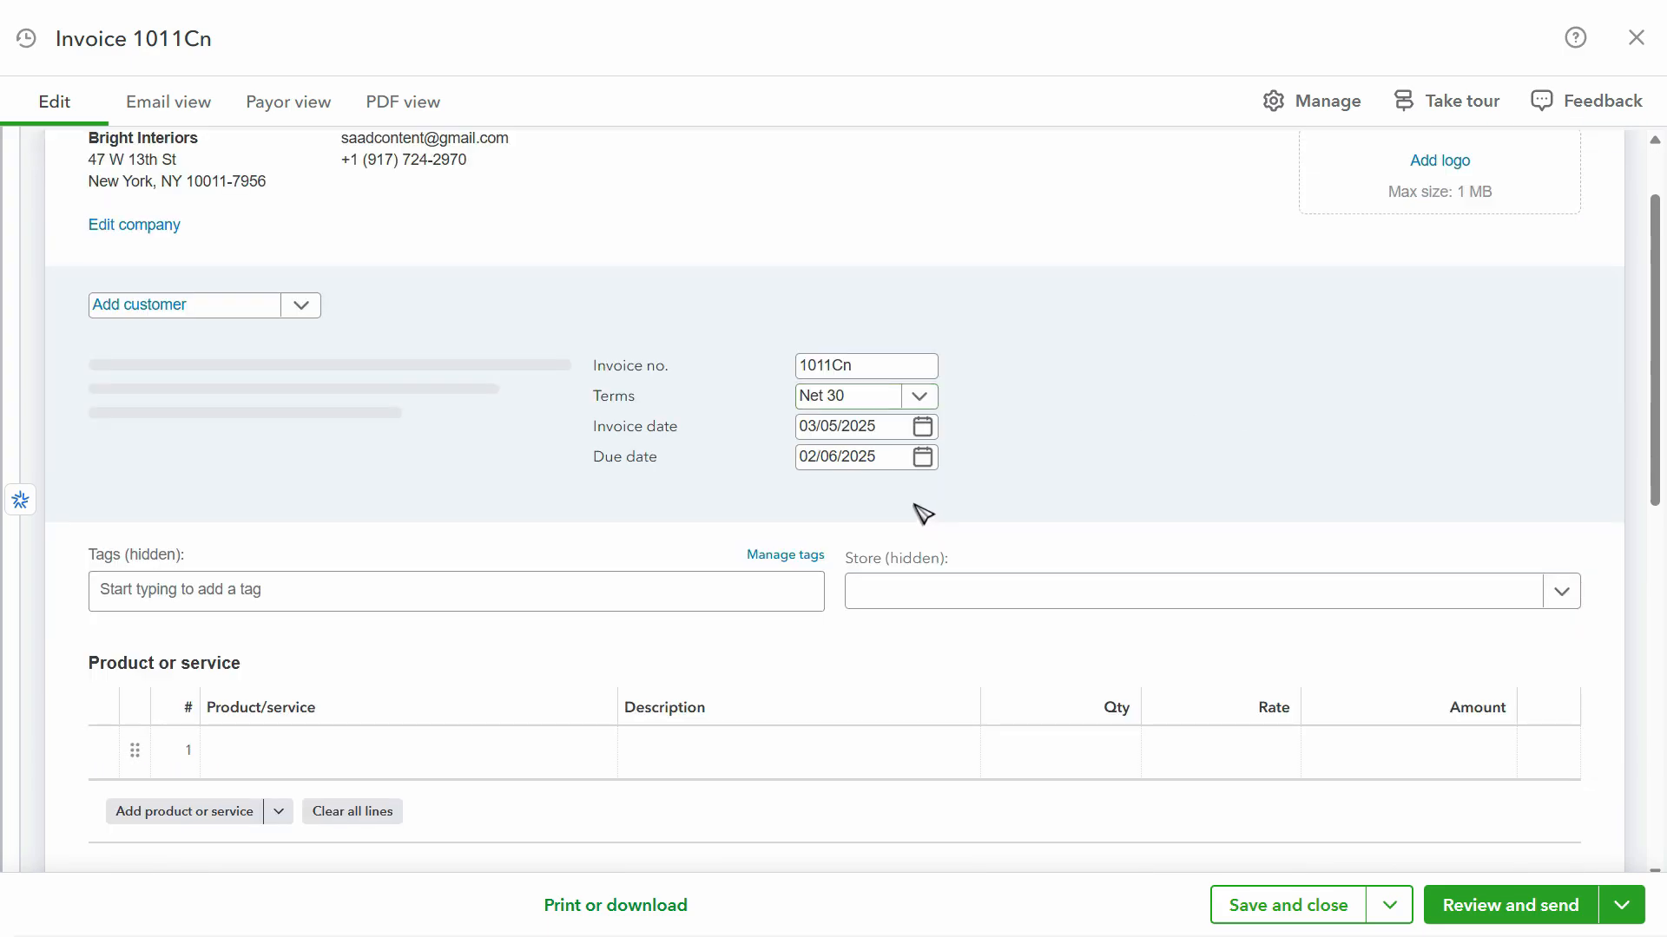
Set the invoice date to 04/05/2025, matching the Living Room Renovation rows in the PDF's Invoices table.
key(alt+Tab)
scroll(552, 486, down, 2)
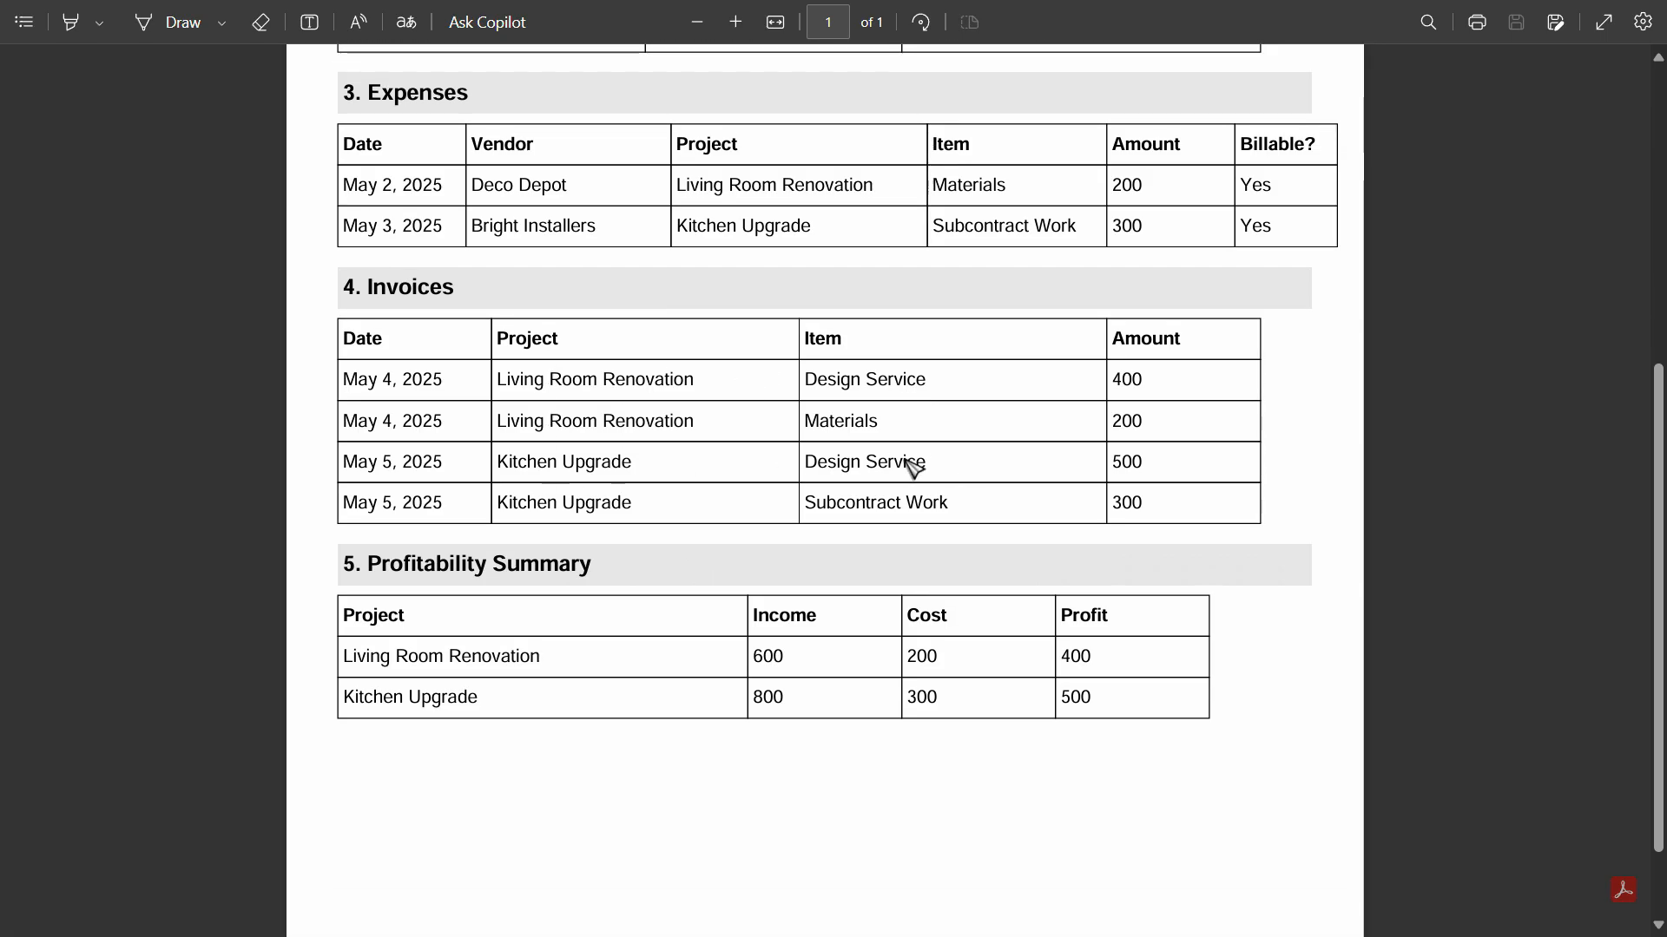
key(alt+Tab)
click(873, 425)
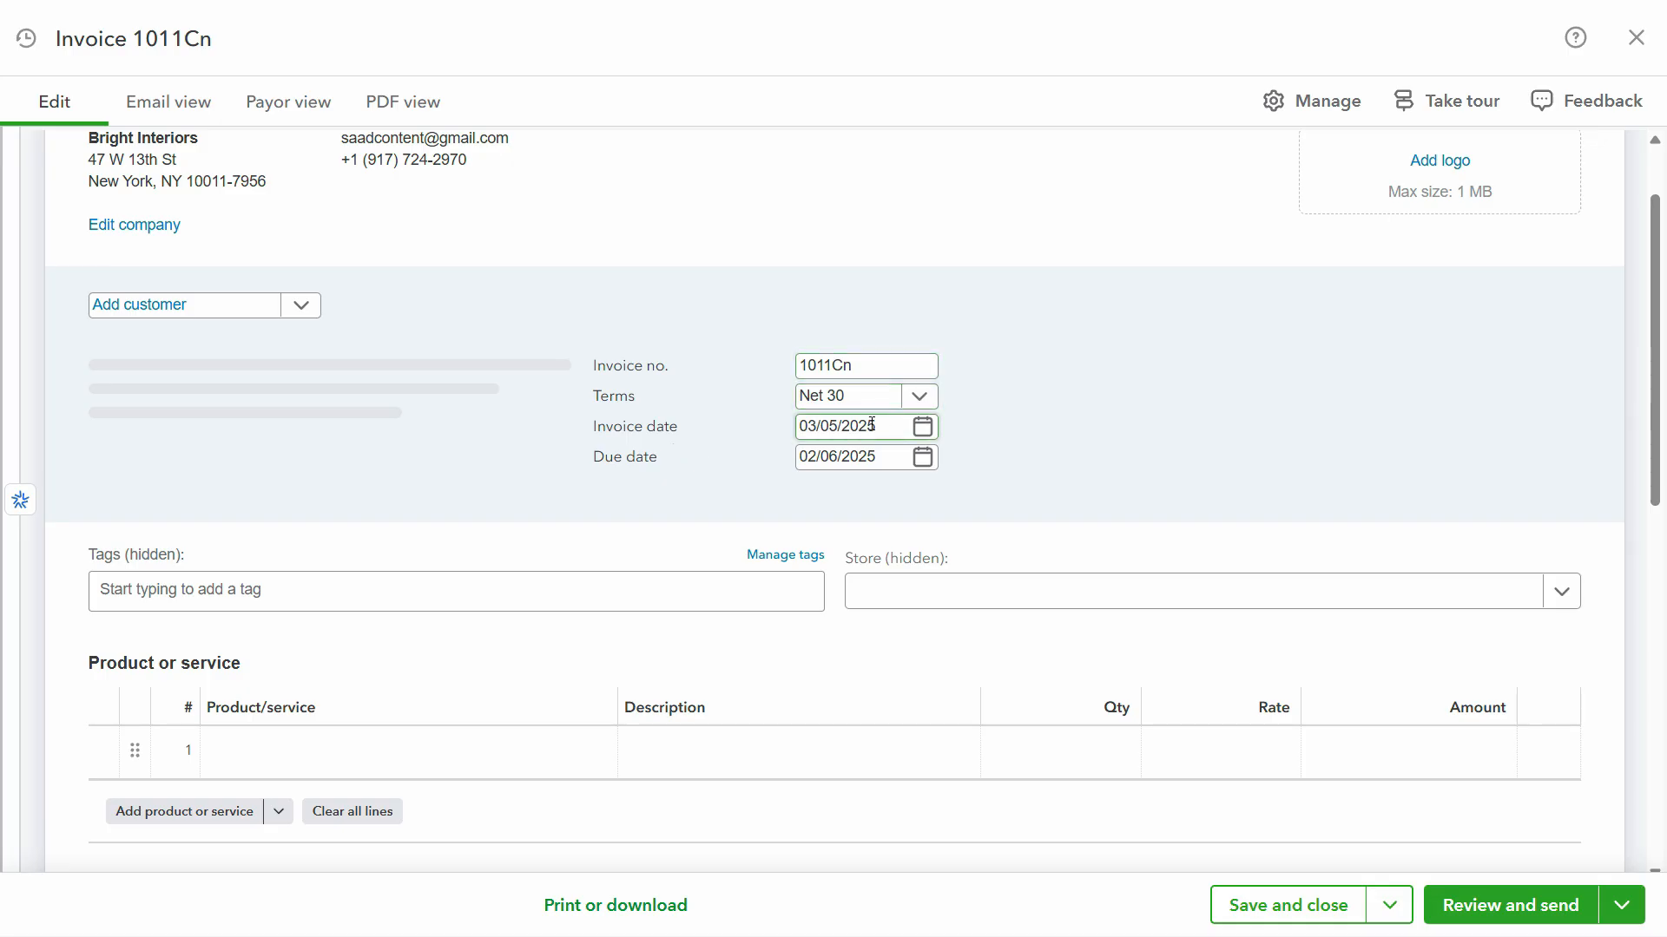
drag(870, 425, 748, 431)
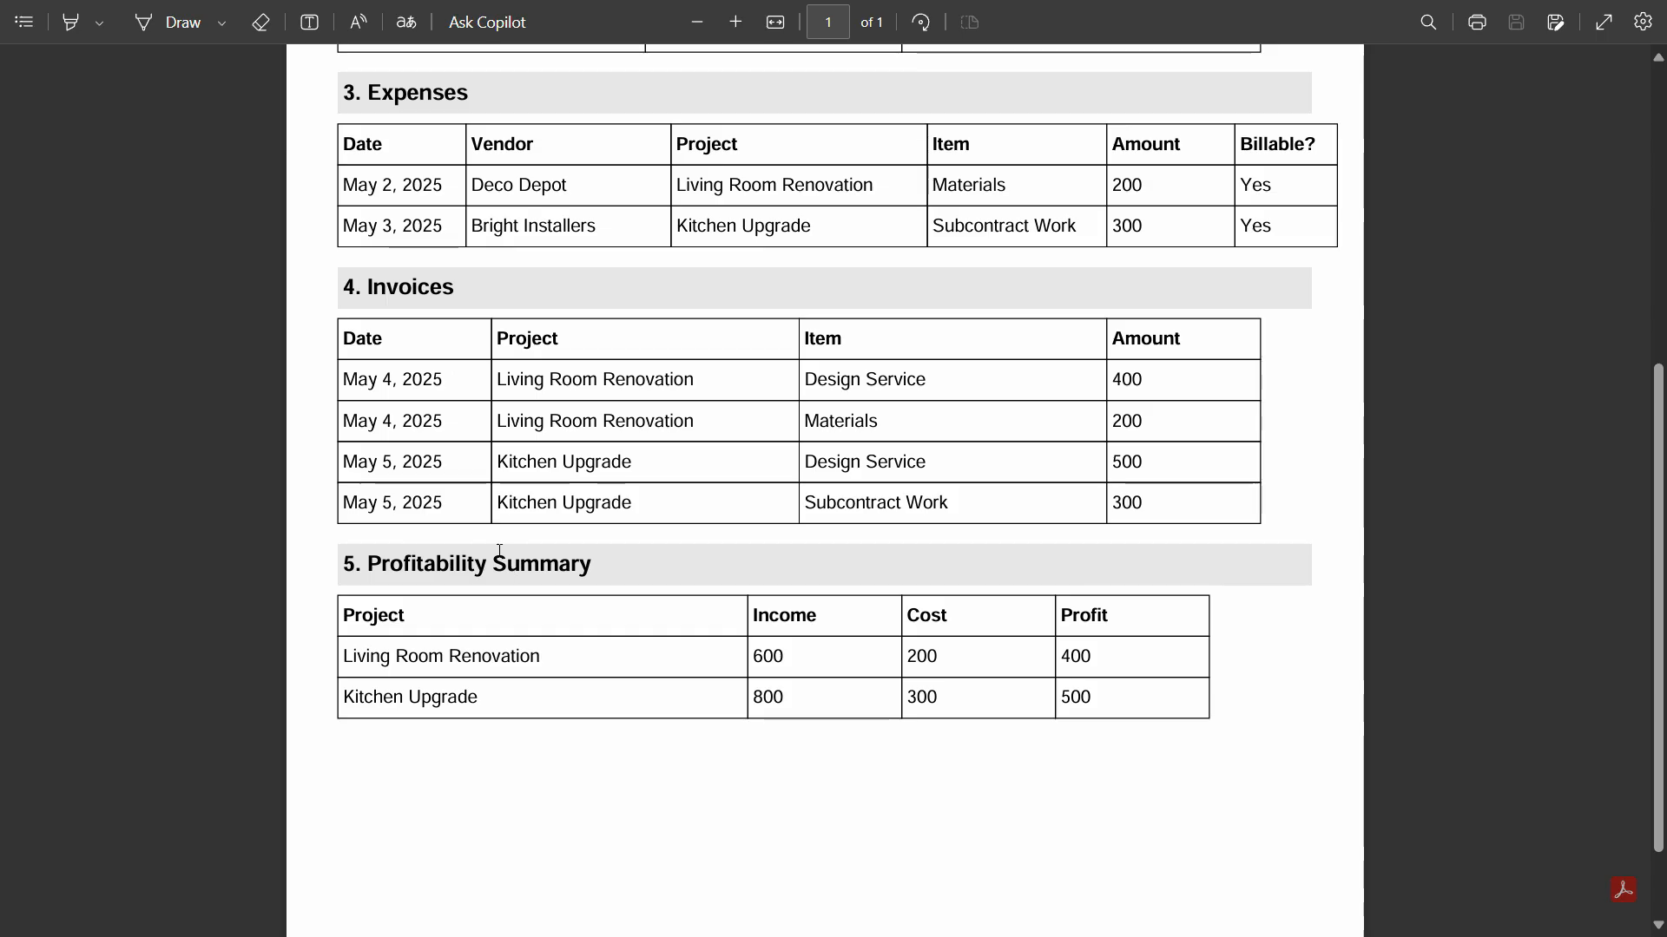
key(alt+Tab)
key(alt+Tab)
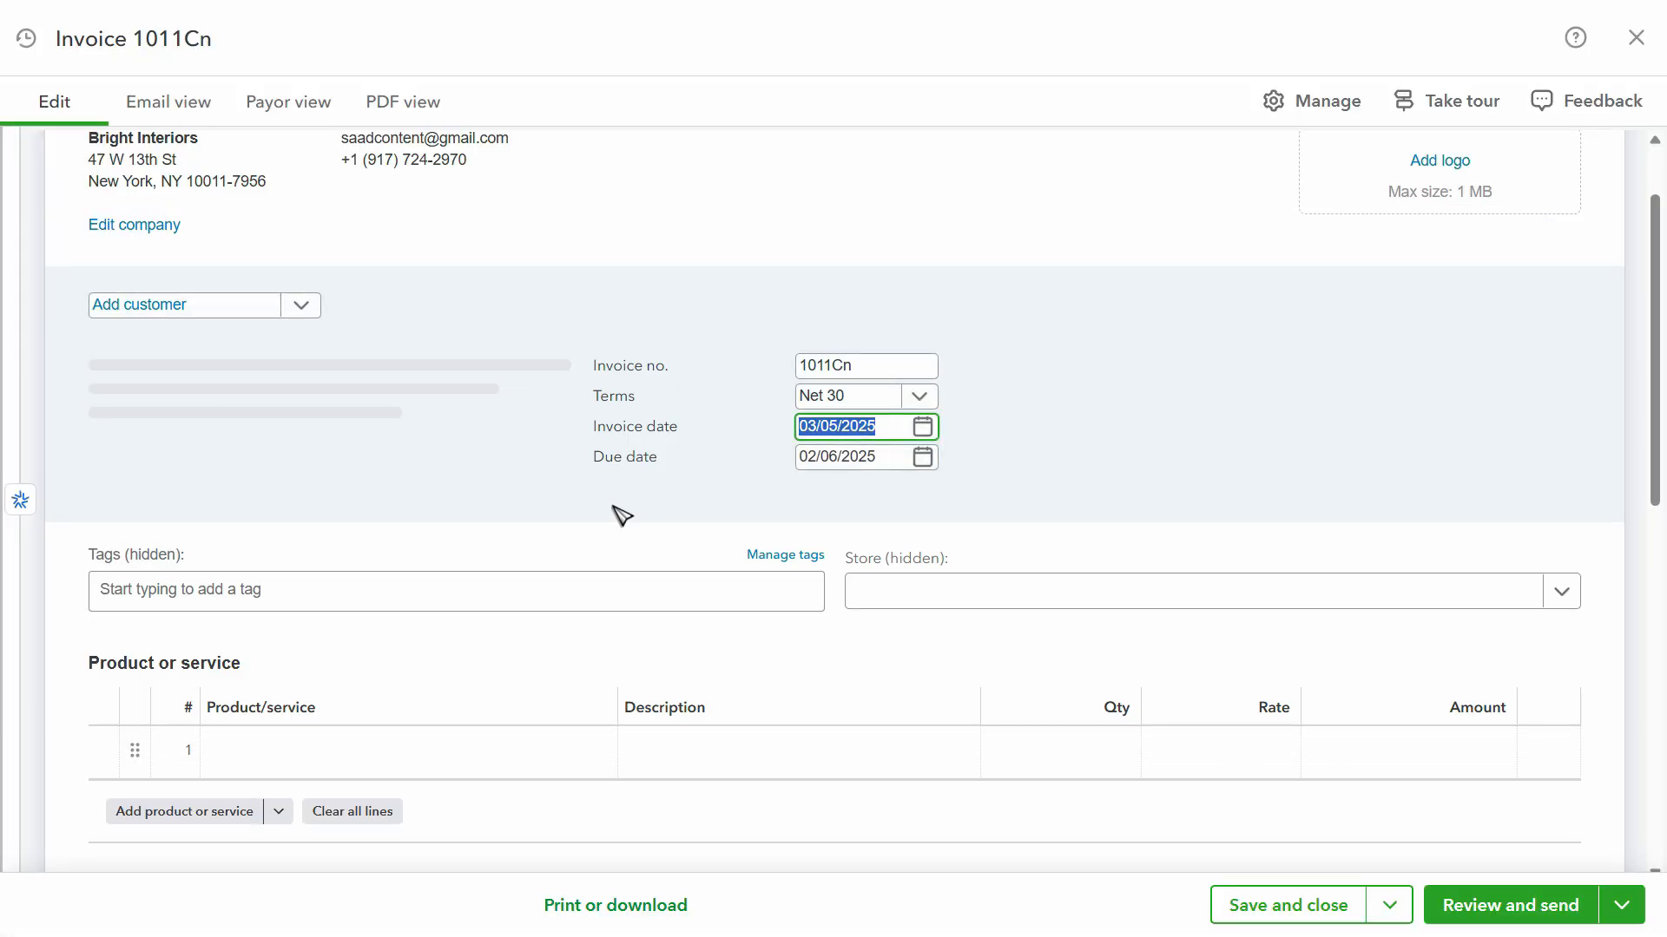
text(04/05/2025)
key(Tab)
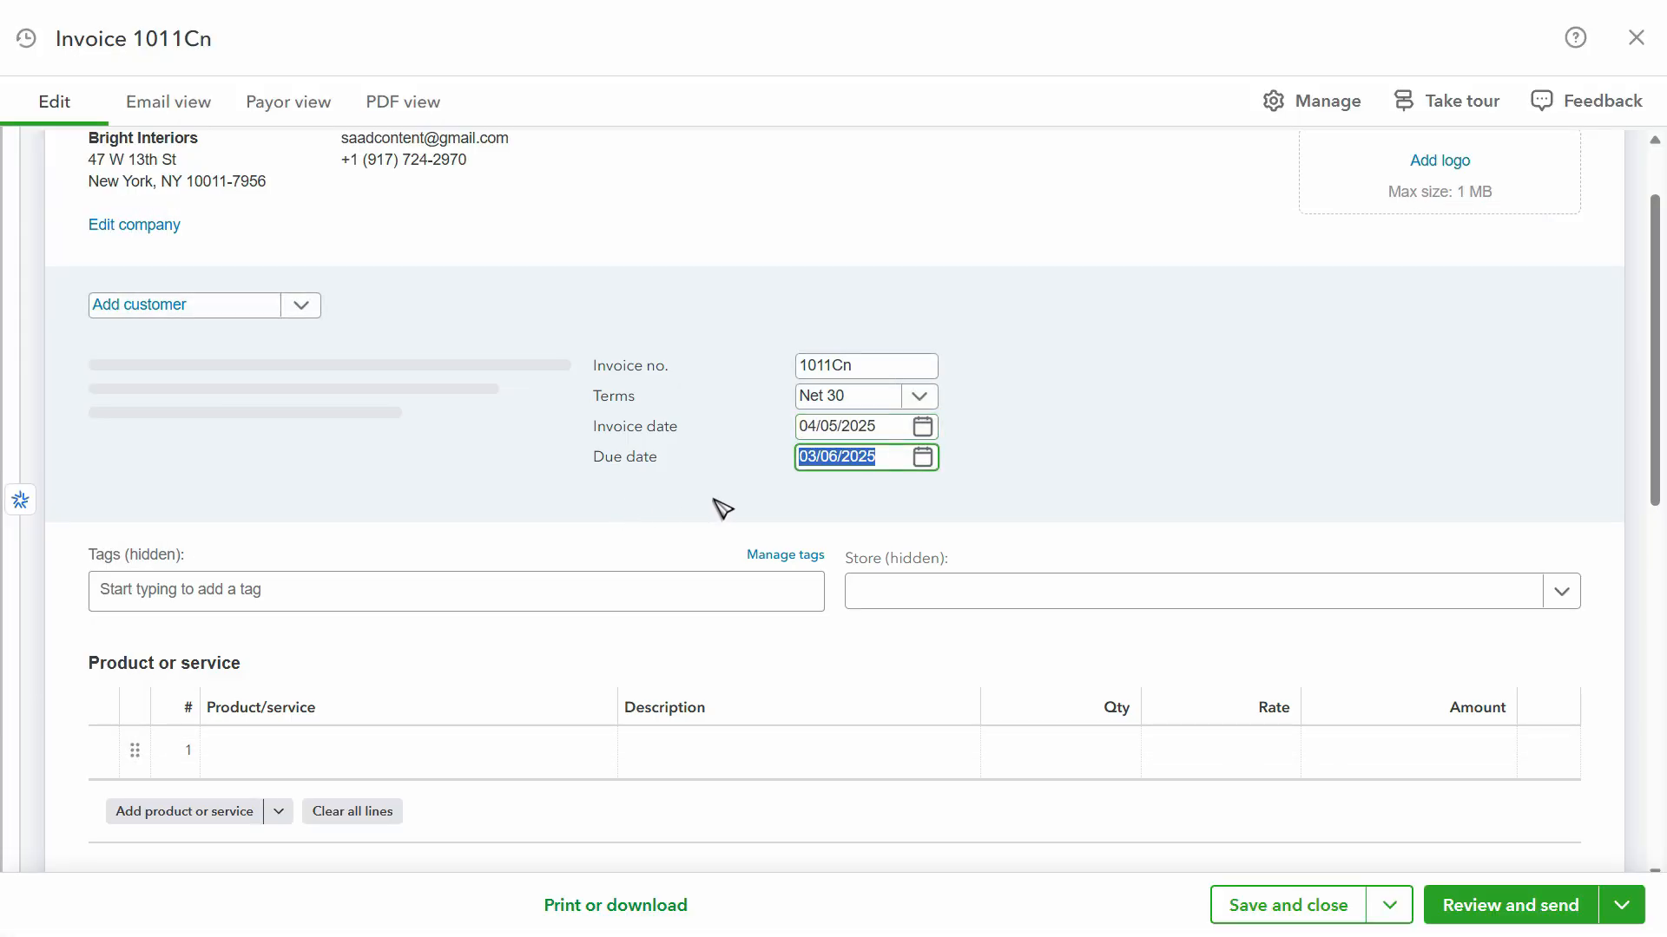
Copy the invoice date 04/05/2025 into the due date.
key(alt+Tab)
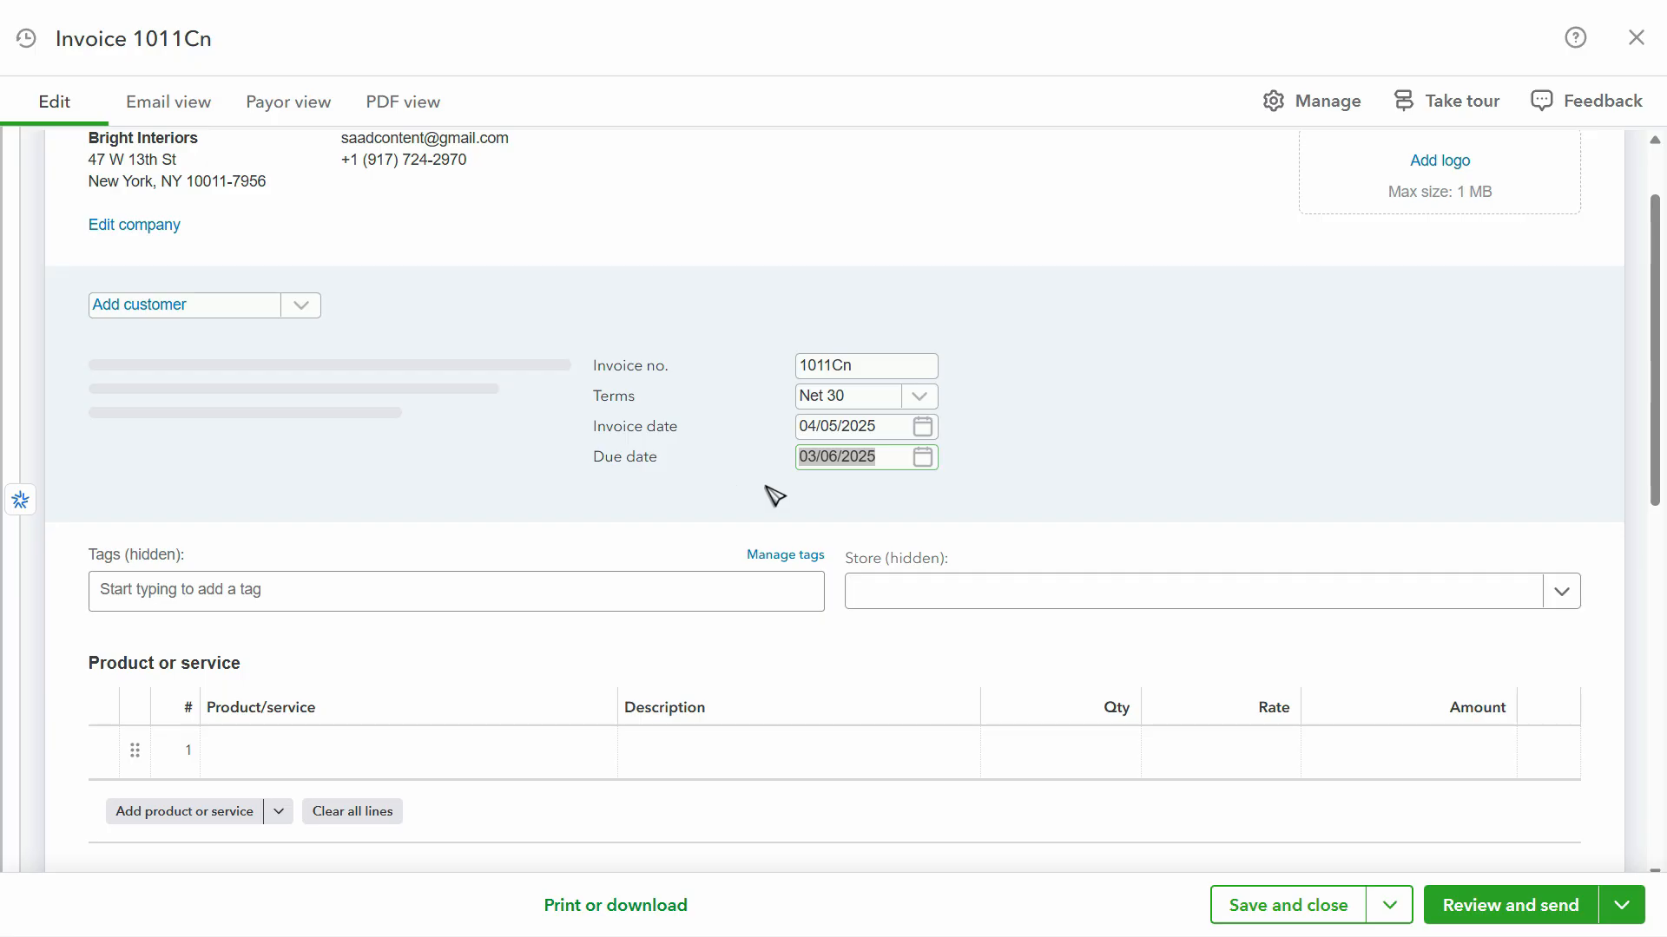
key(alt+Tab)
key(shift+Tab)
key(ctrl+c)
key(Tab)
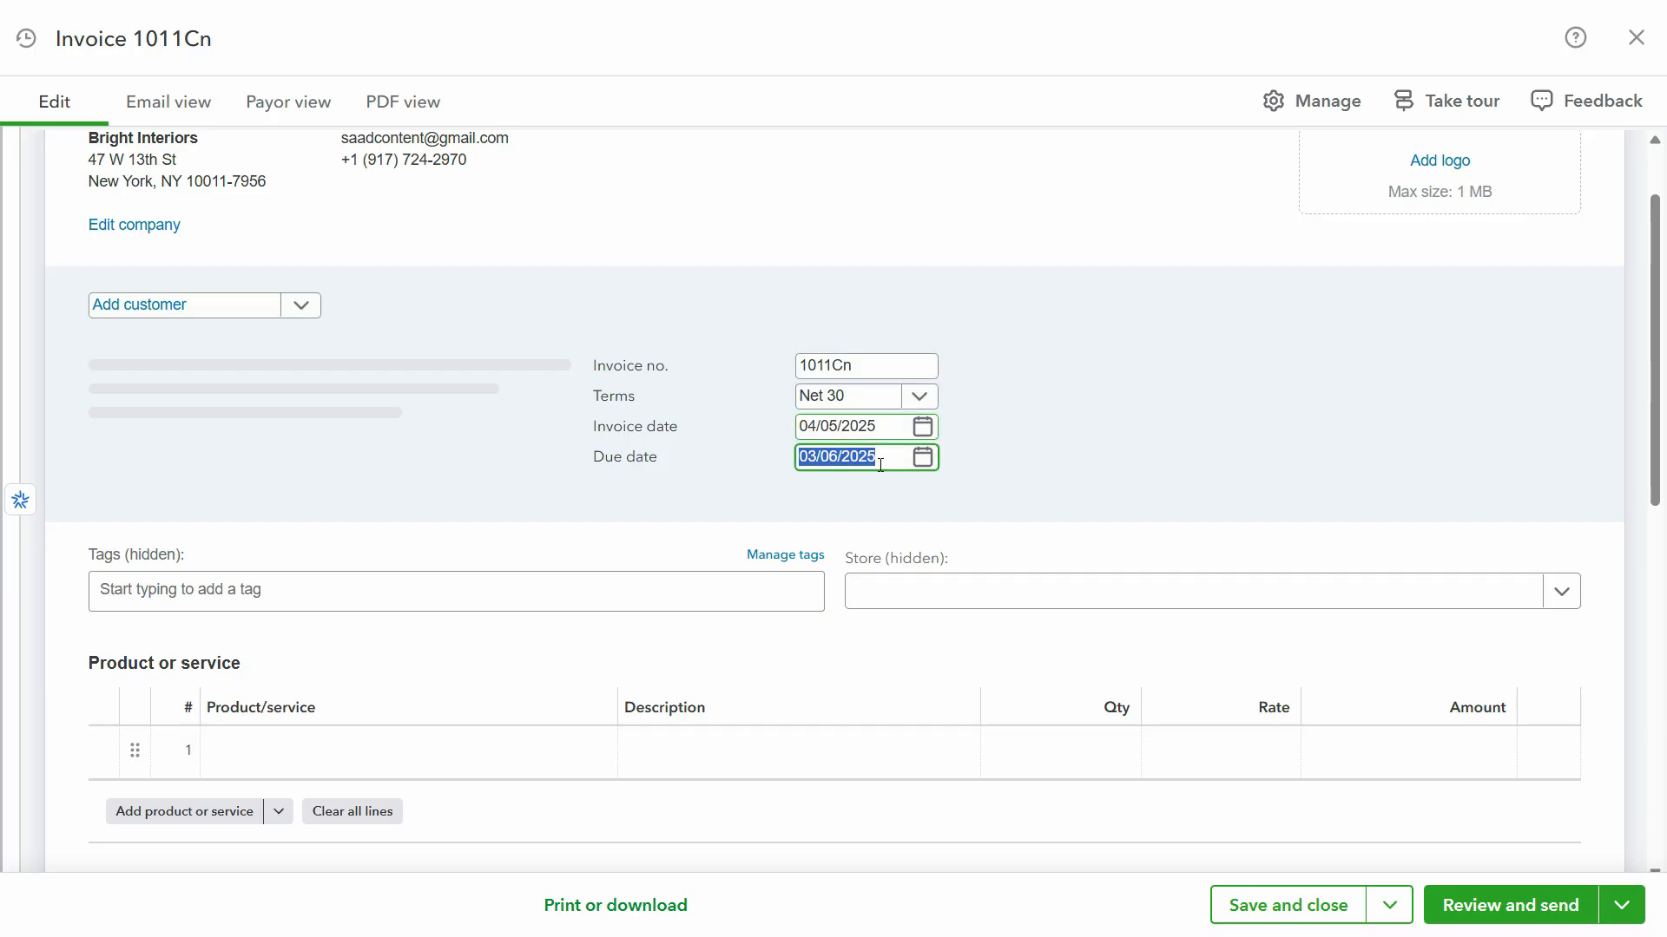
key(ctrl+v)
Check the first invoice item in the PDF and search for it with "des" on the invoice's first product line.
scroll(383, 532, down, 4)
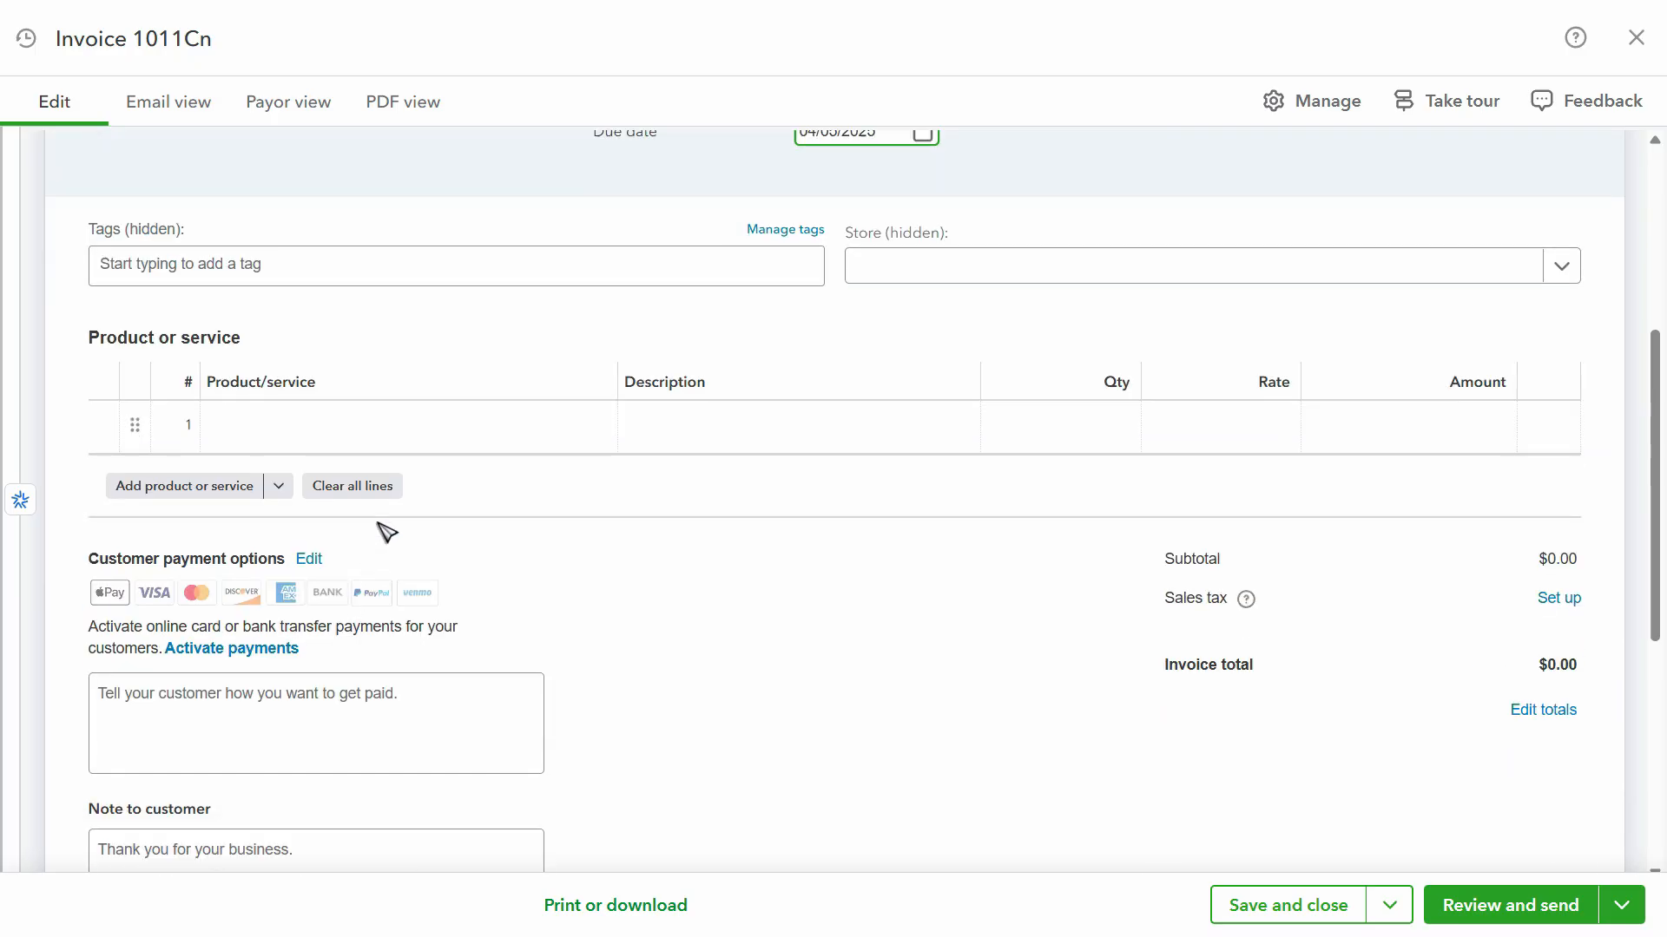
click(308, 439)
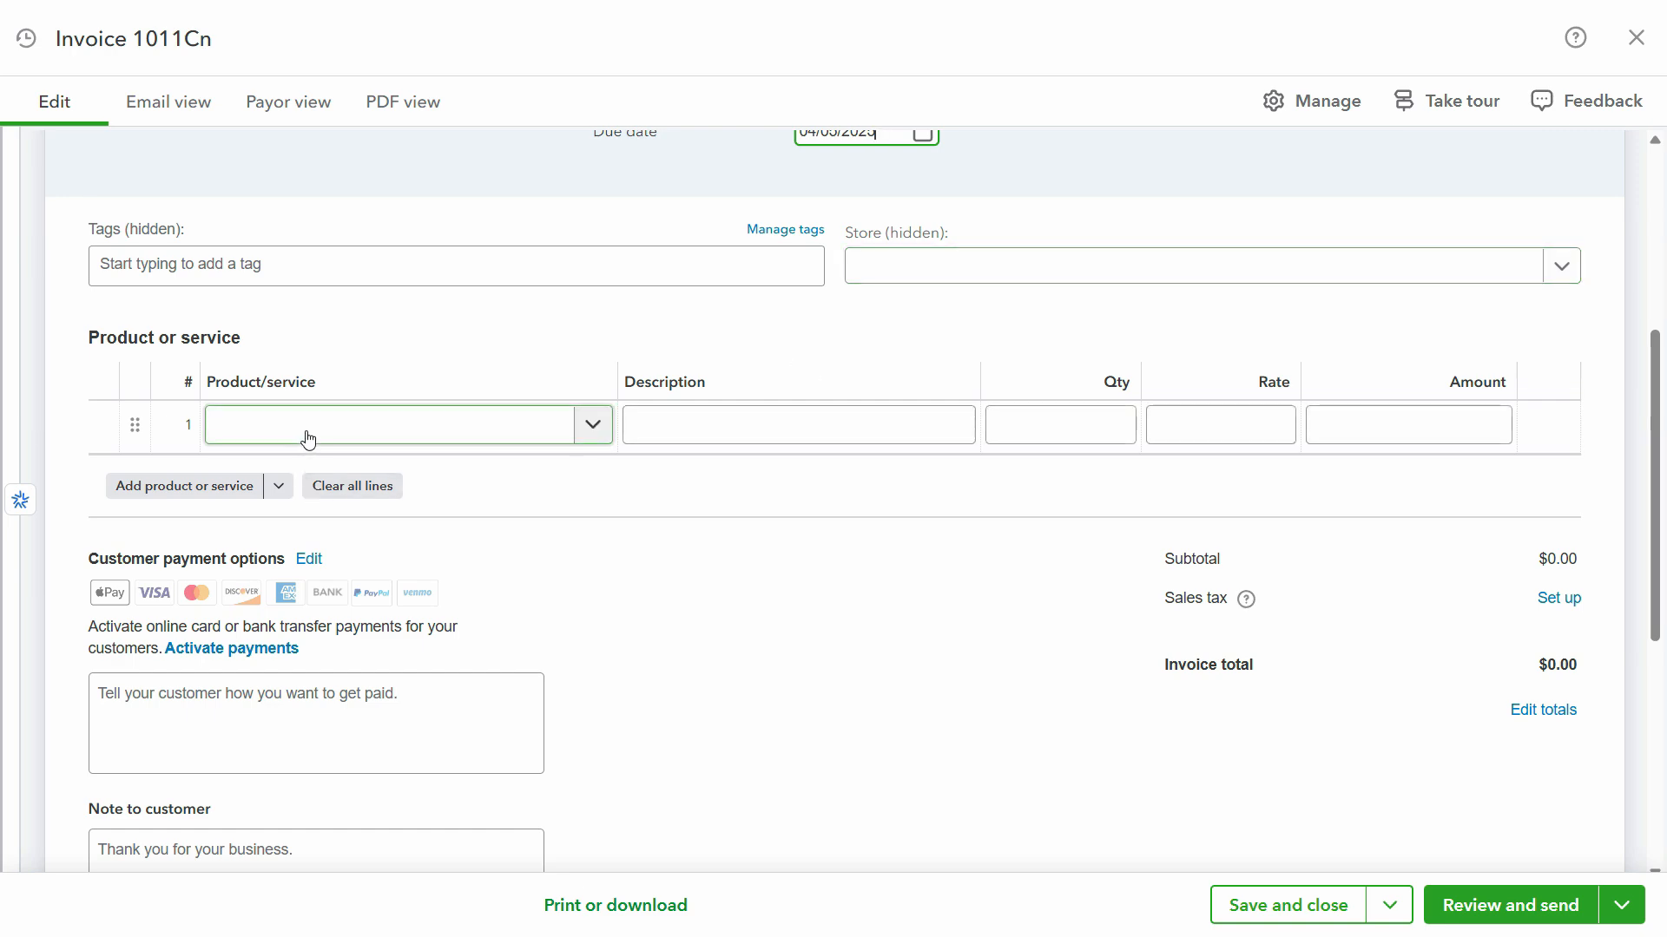
key(alt+Tab)
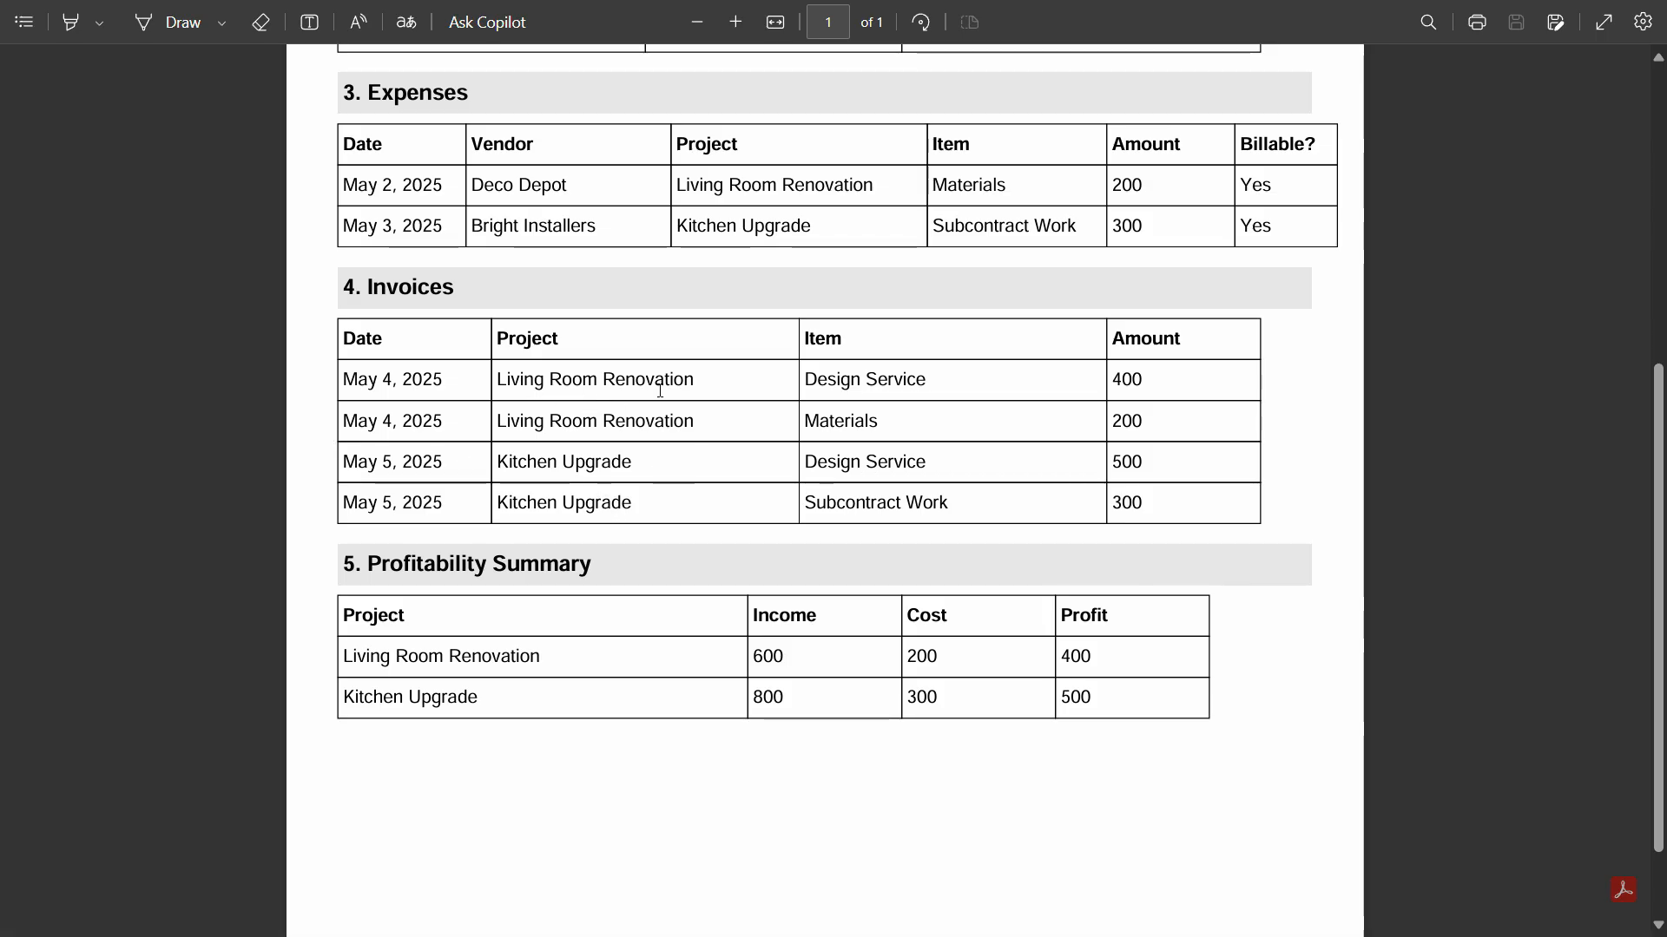
key(alt+Tab)
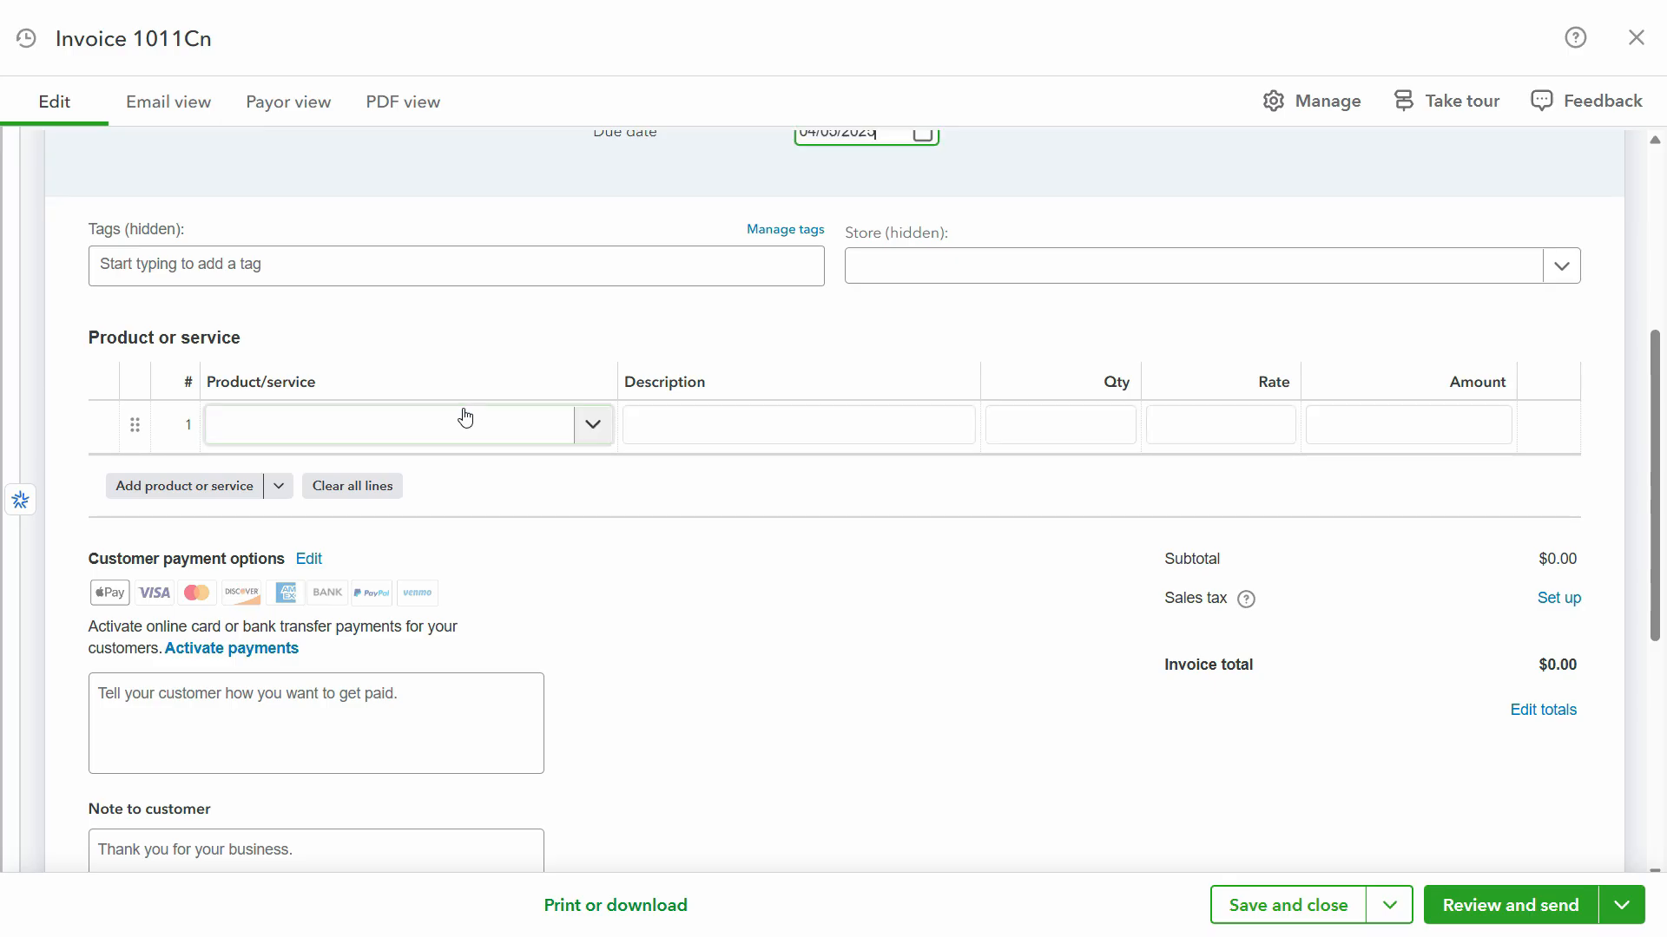
click(444, 437)
text(de)
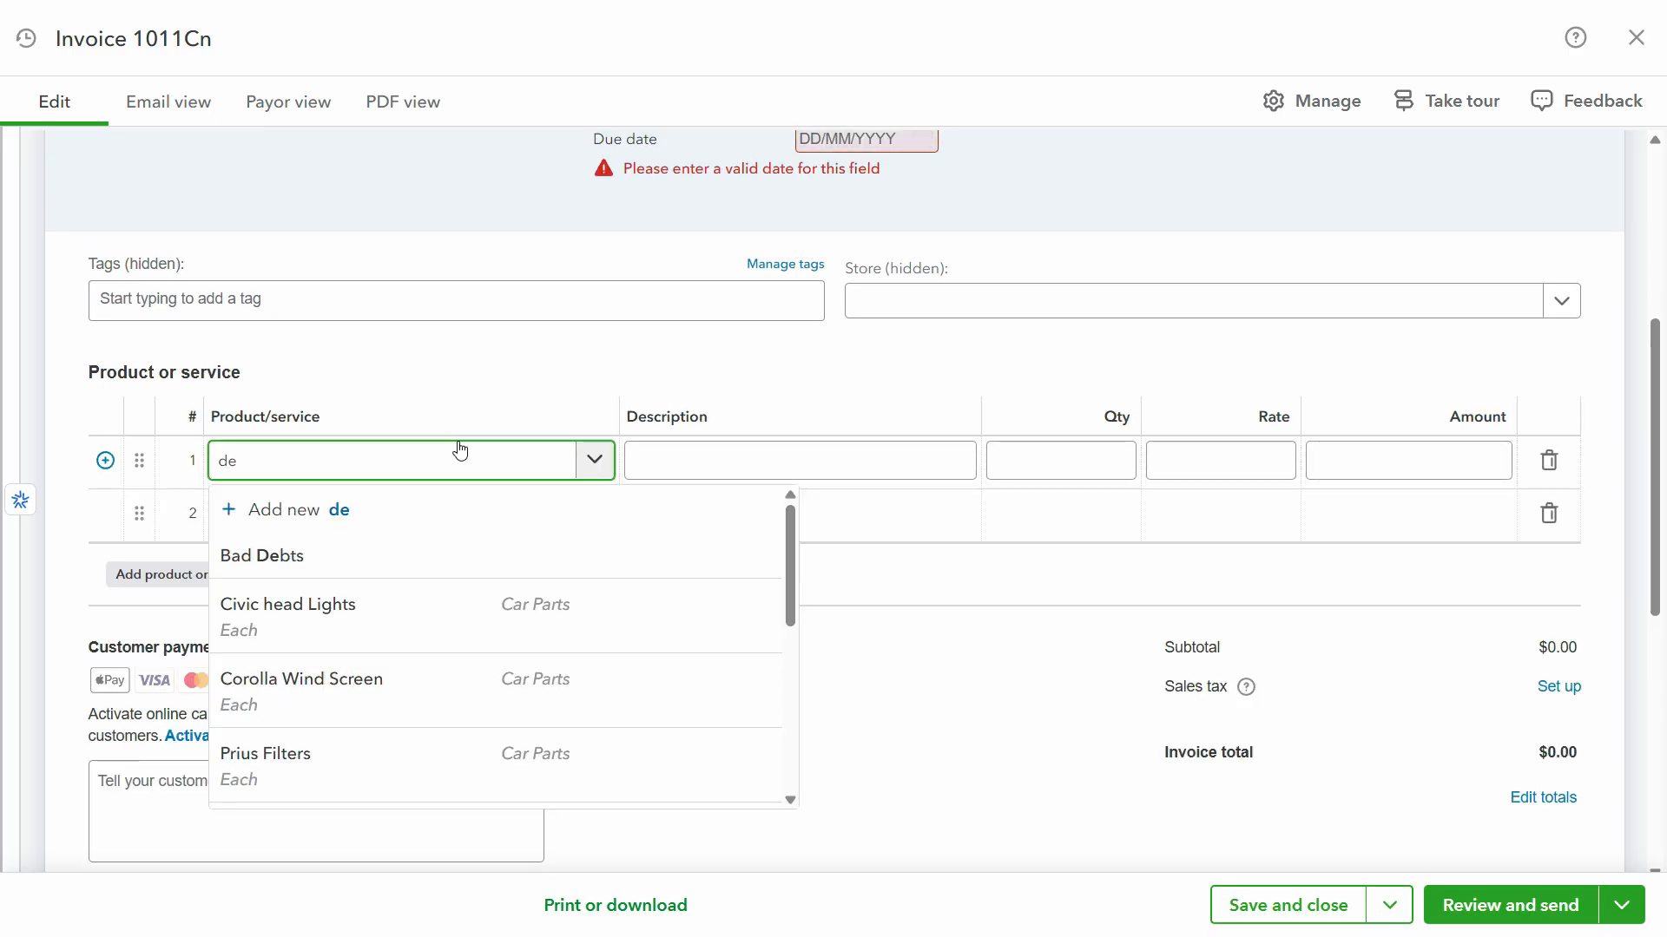
text(s)
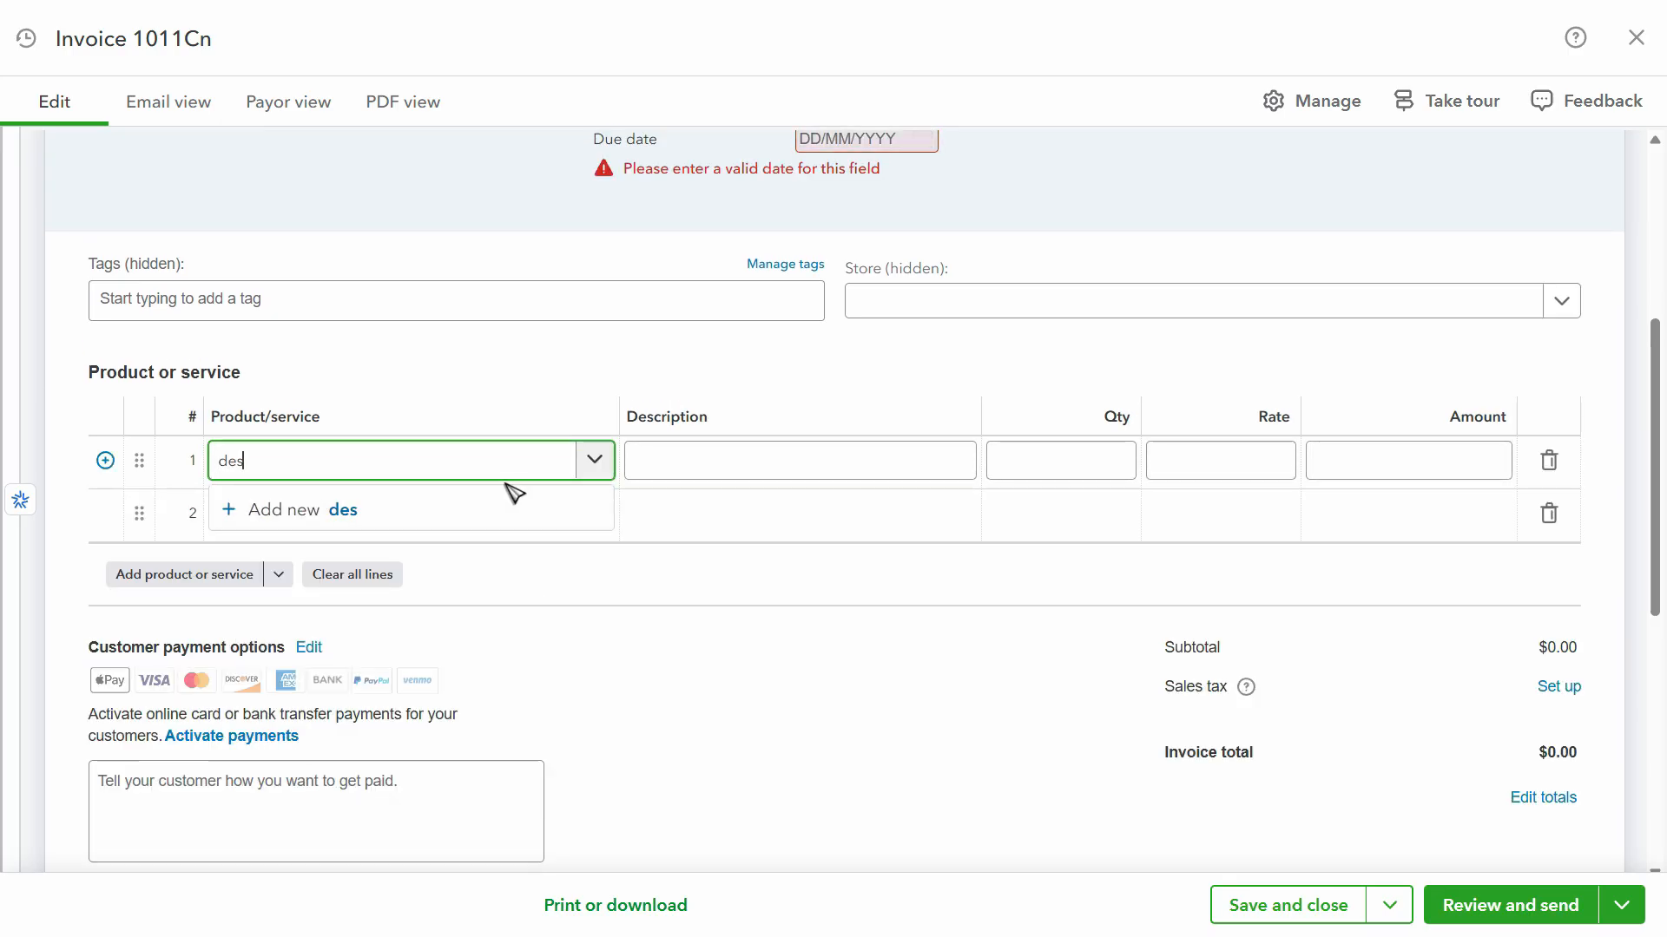
Copy the item name Design Service from the first row of the PDF's Invoices table and return to the invoice.
key(alt+Tab)
drag(926, 385, 802, 382)
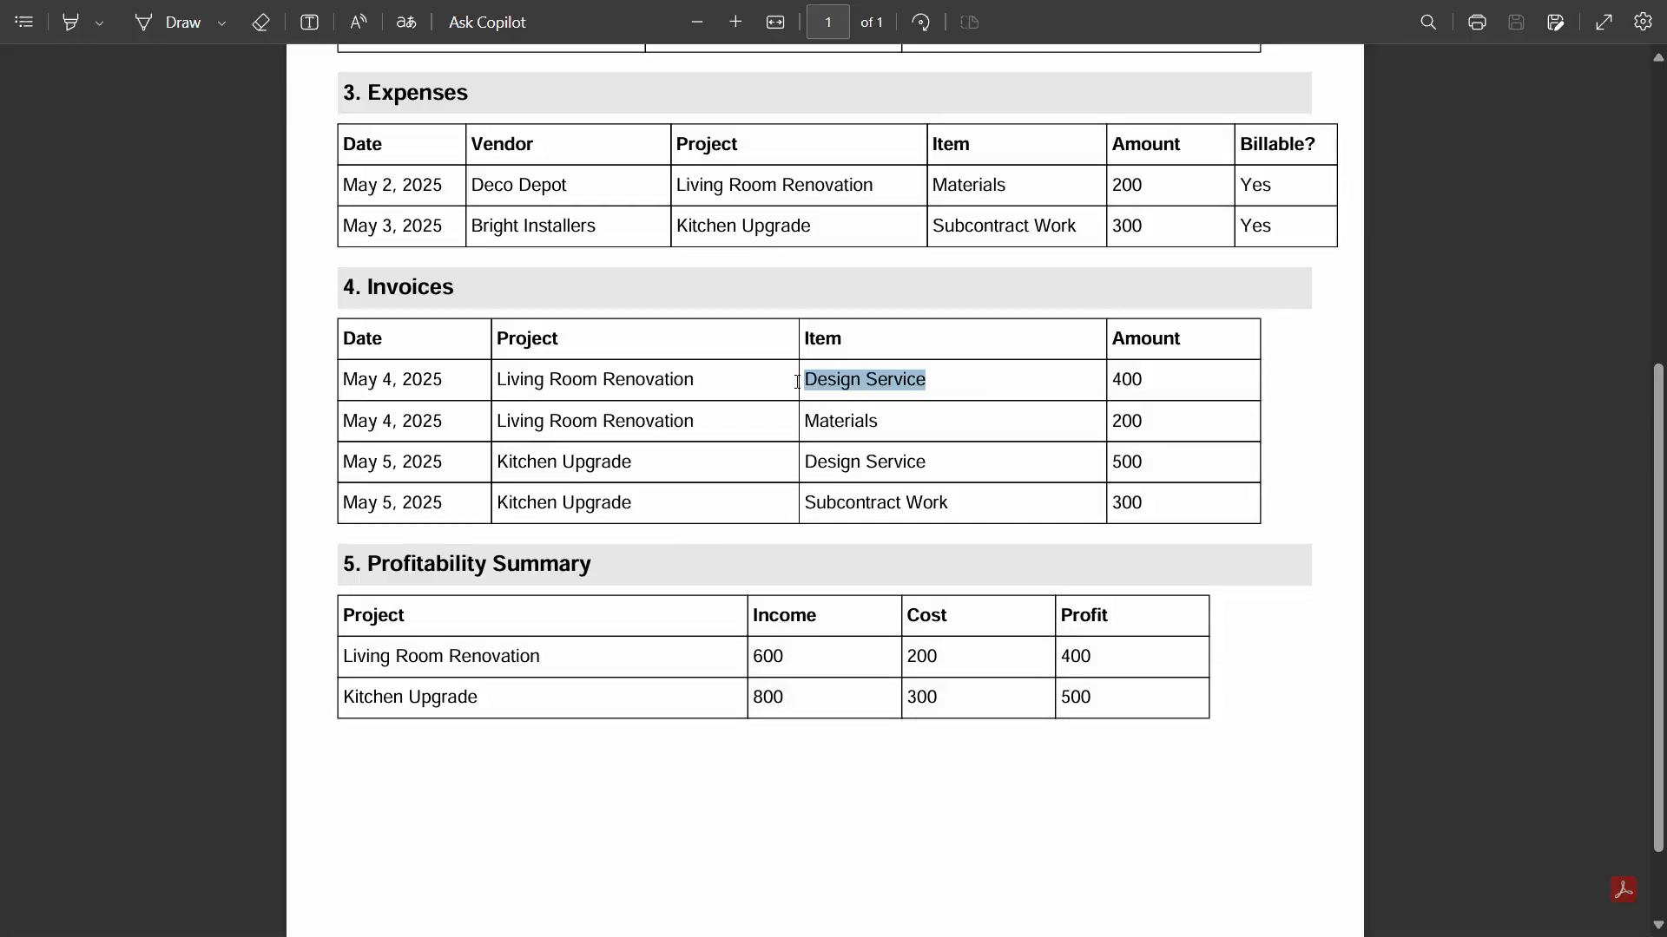
right_click(804, 386)
scroll(903, 563, up, 5)
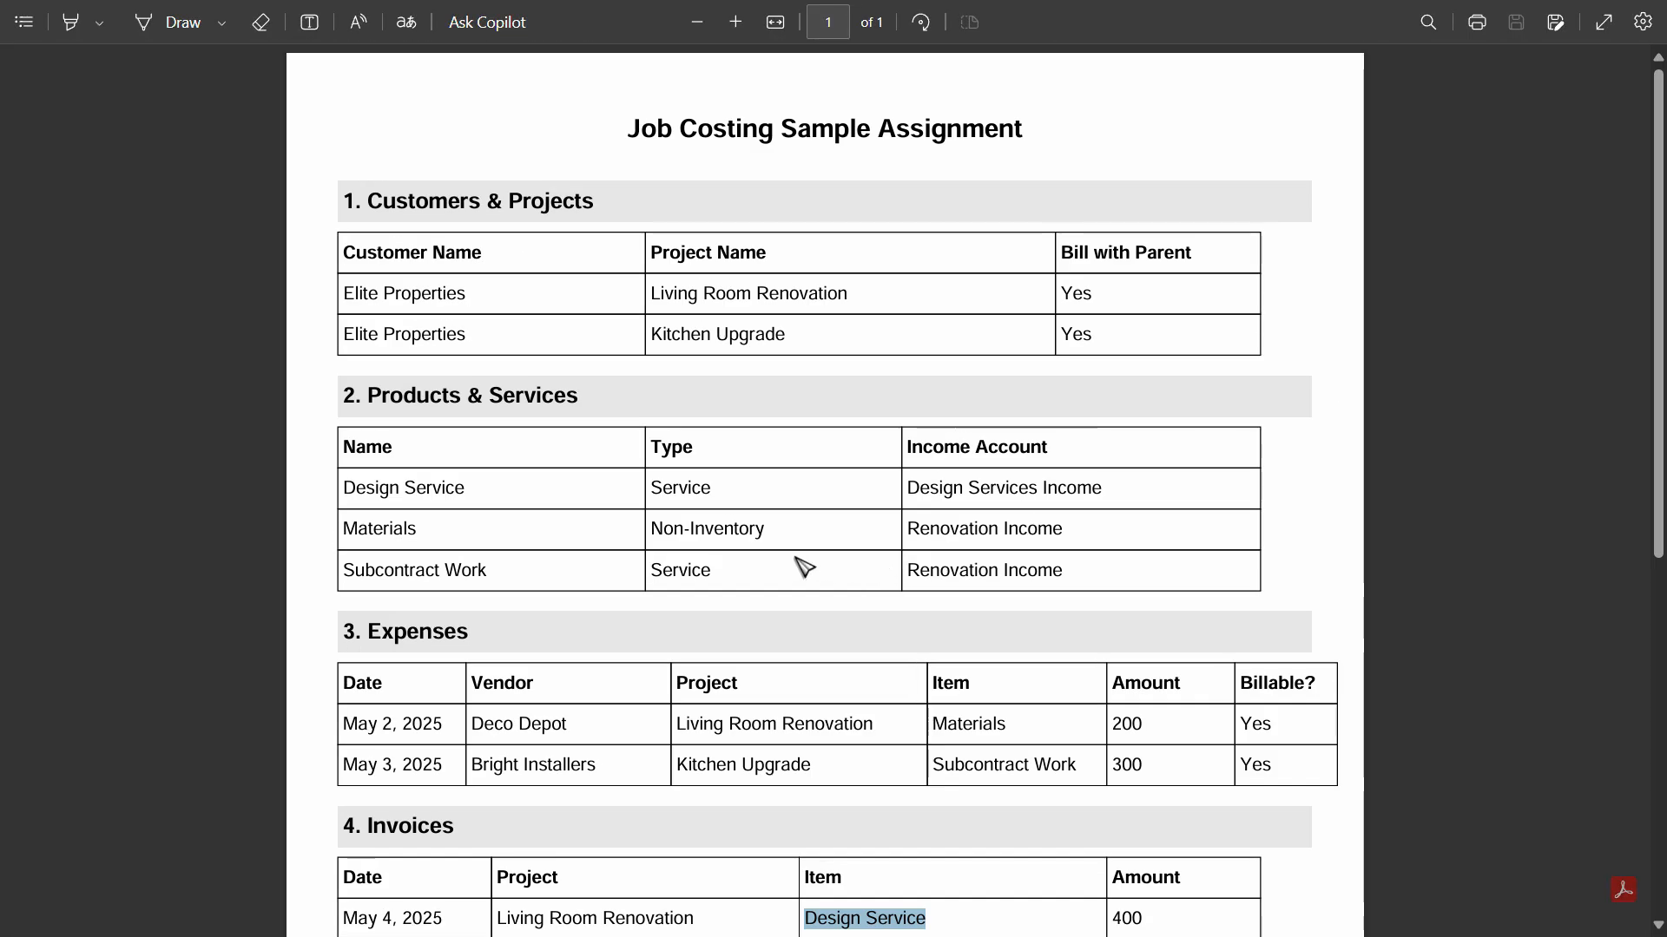
key(alt+Tab)
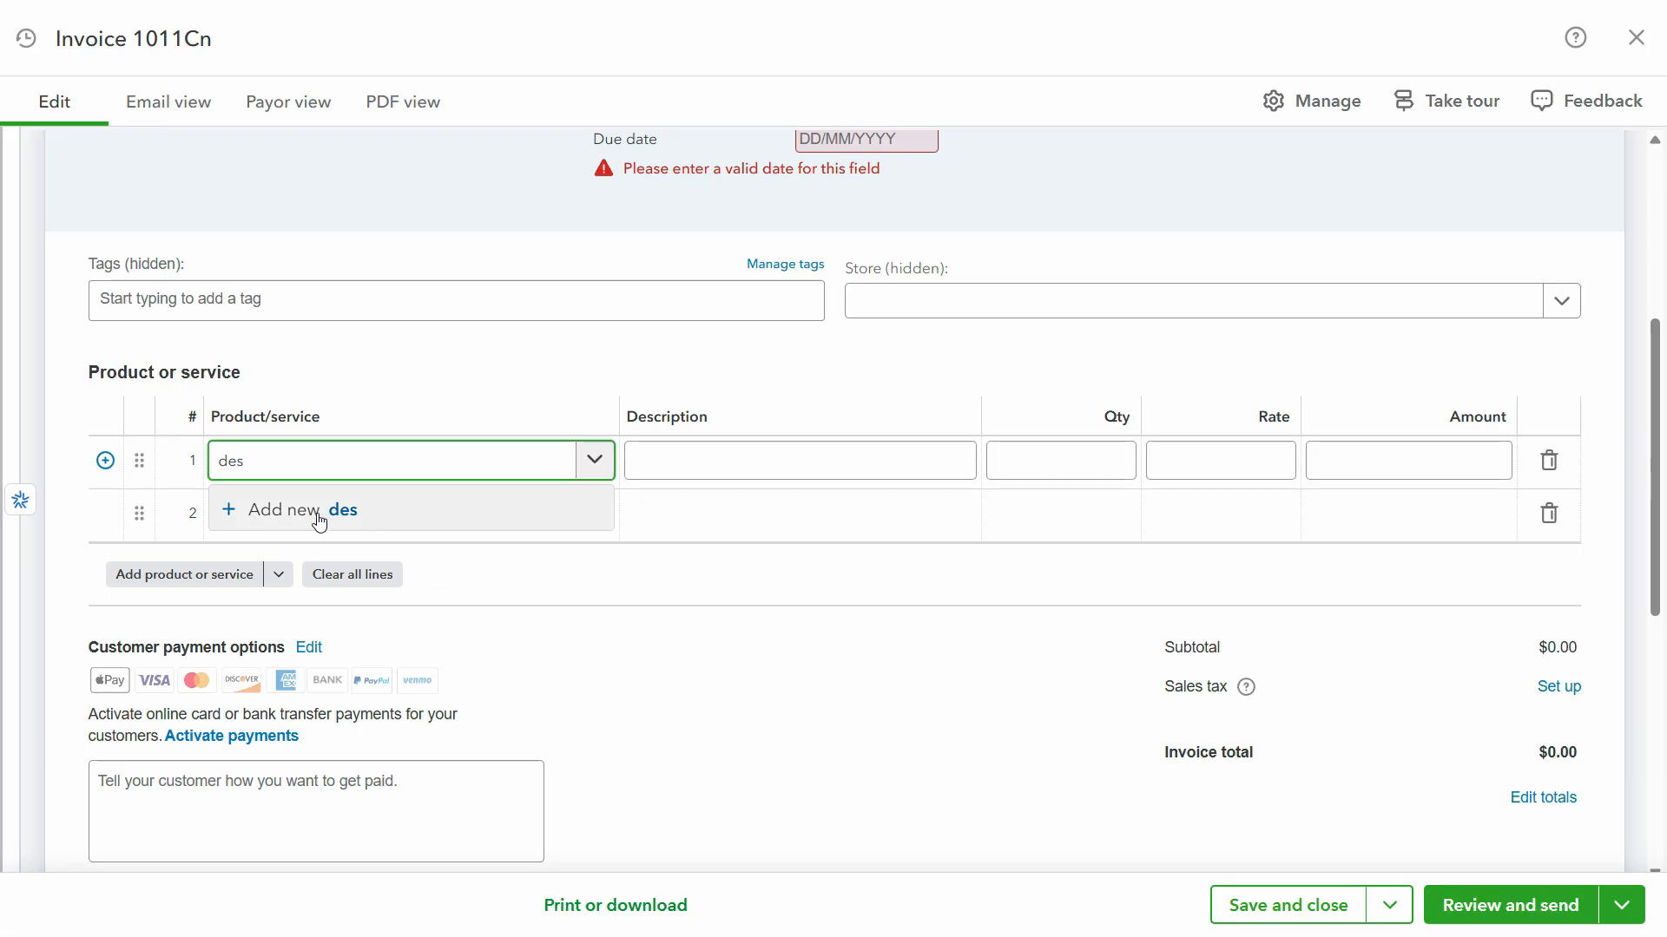
Start a new service item from the invoice's first product line, naming it Design Service with item type Service as listed in the PDF.
key(BackSpace)
key(BackSpace)
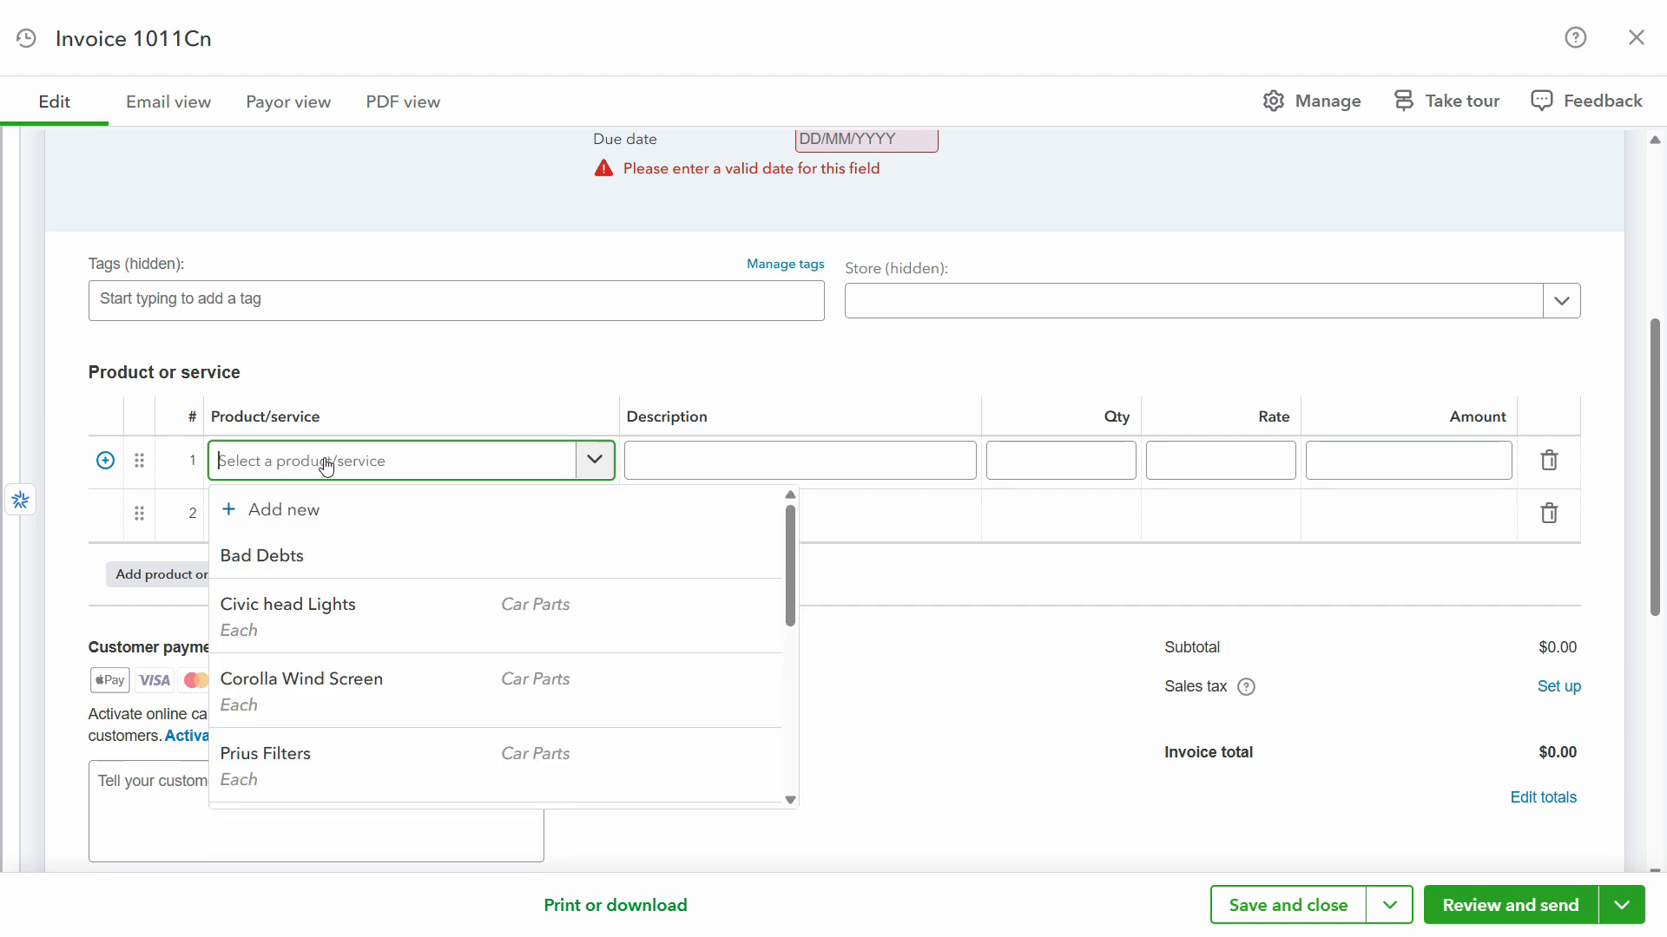
click(537, 507)
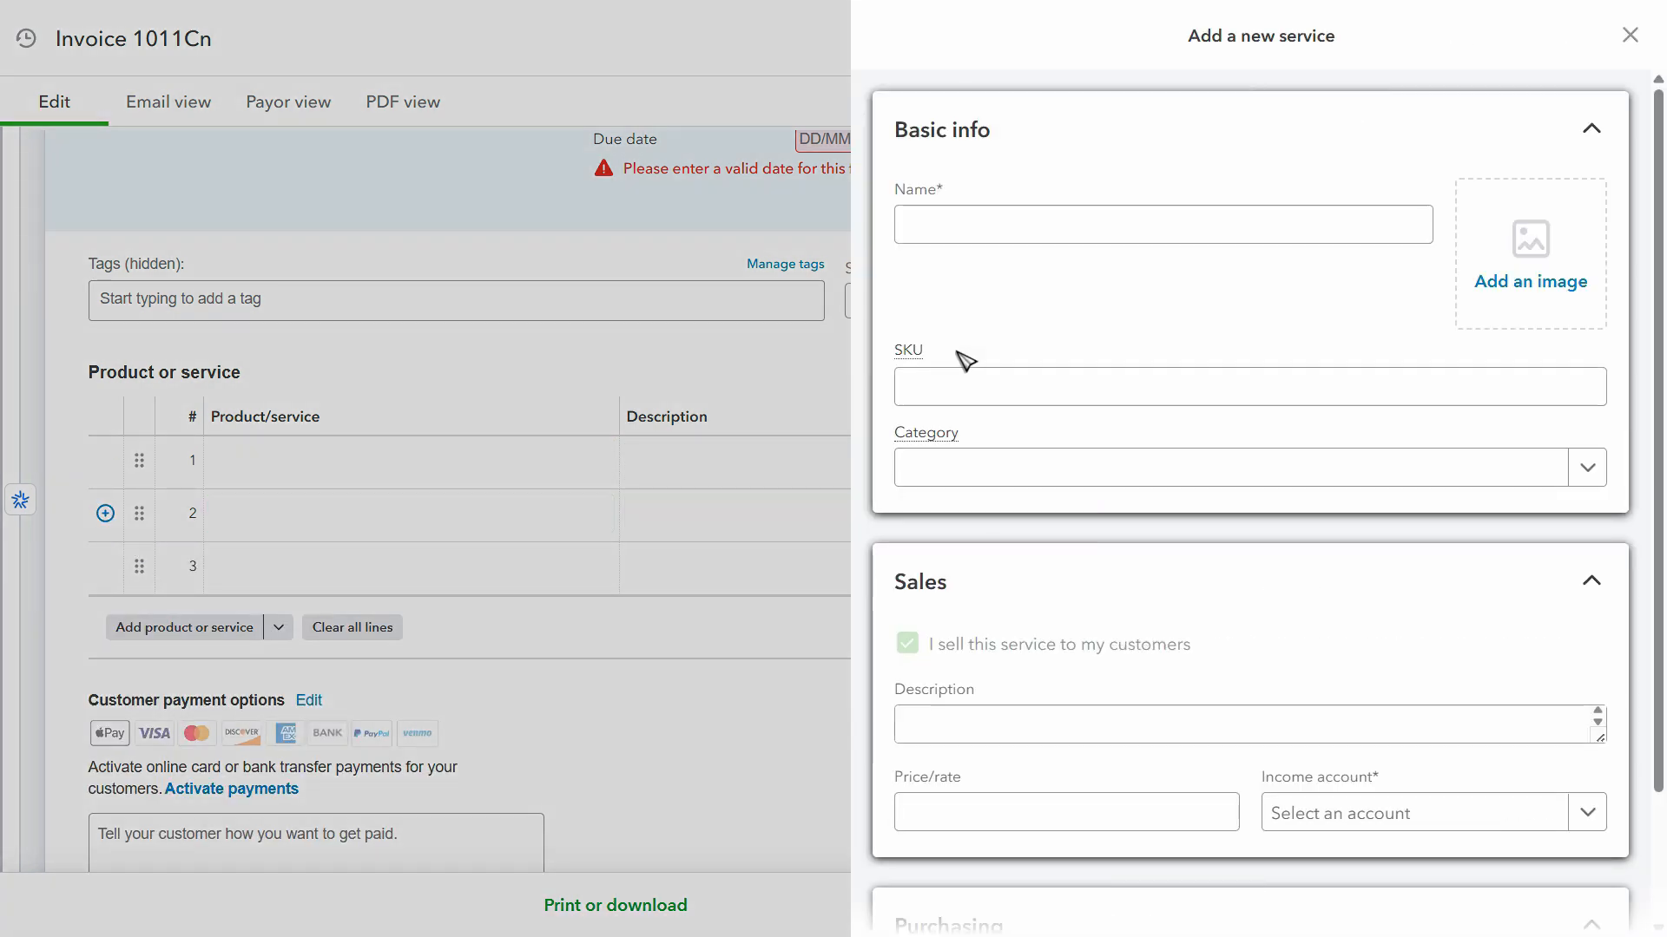
click(1038, 213)
text(Design Service)
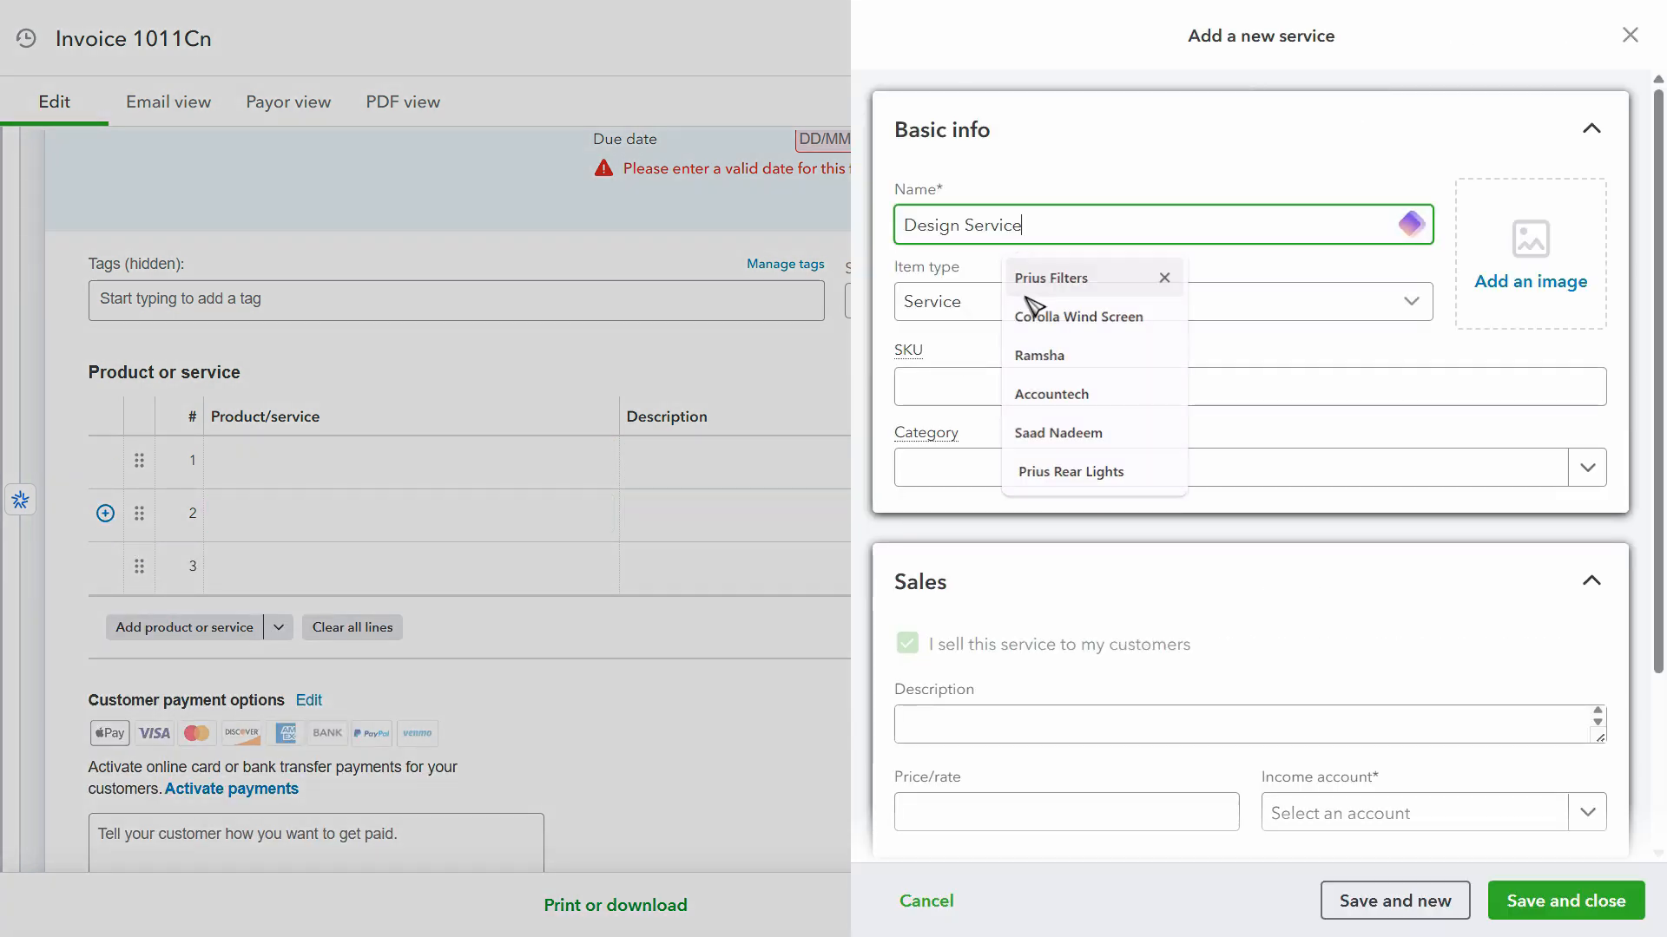
key(Tab)
key(alt+Tab)
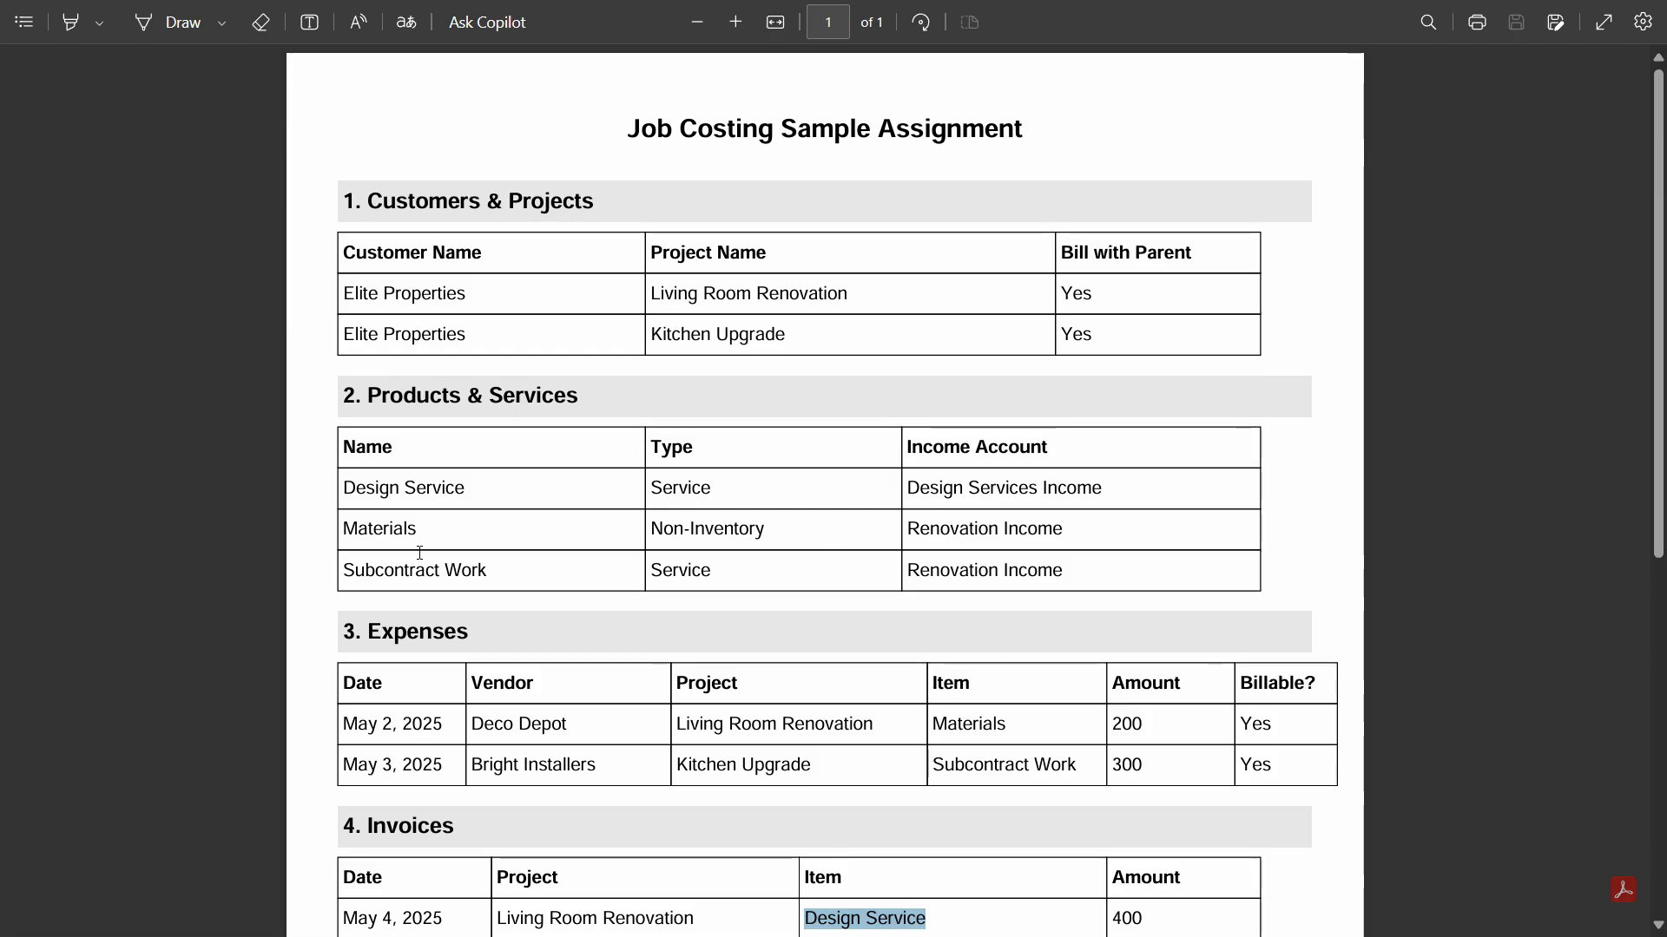
key(alt+Tab)
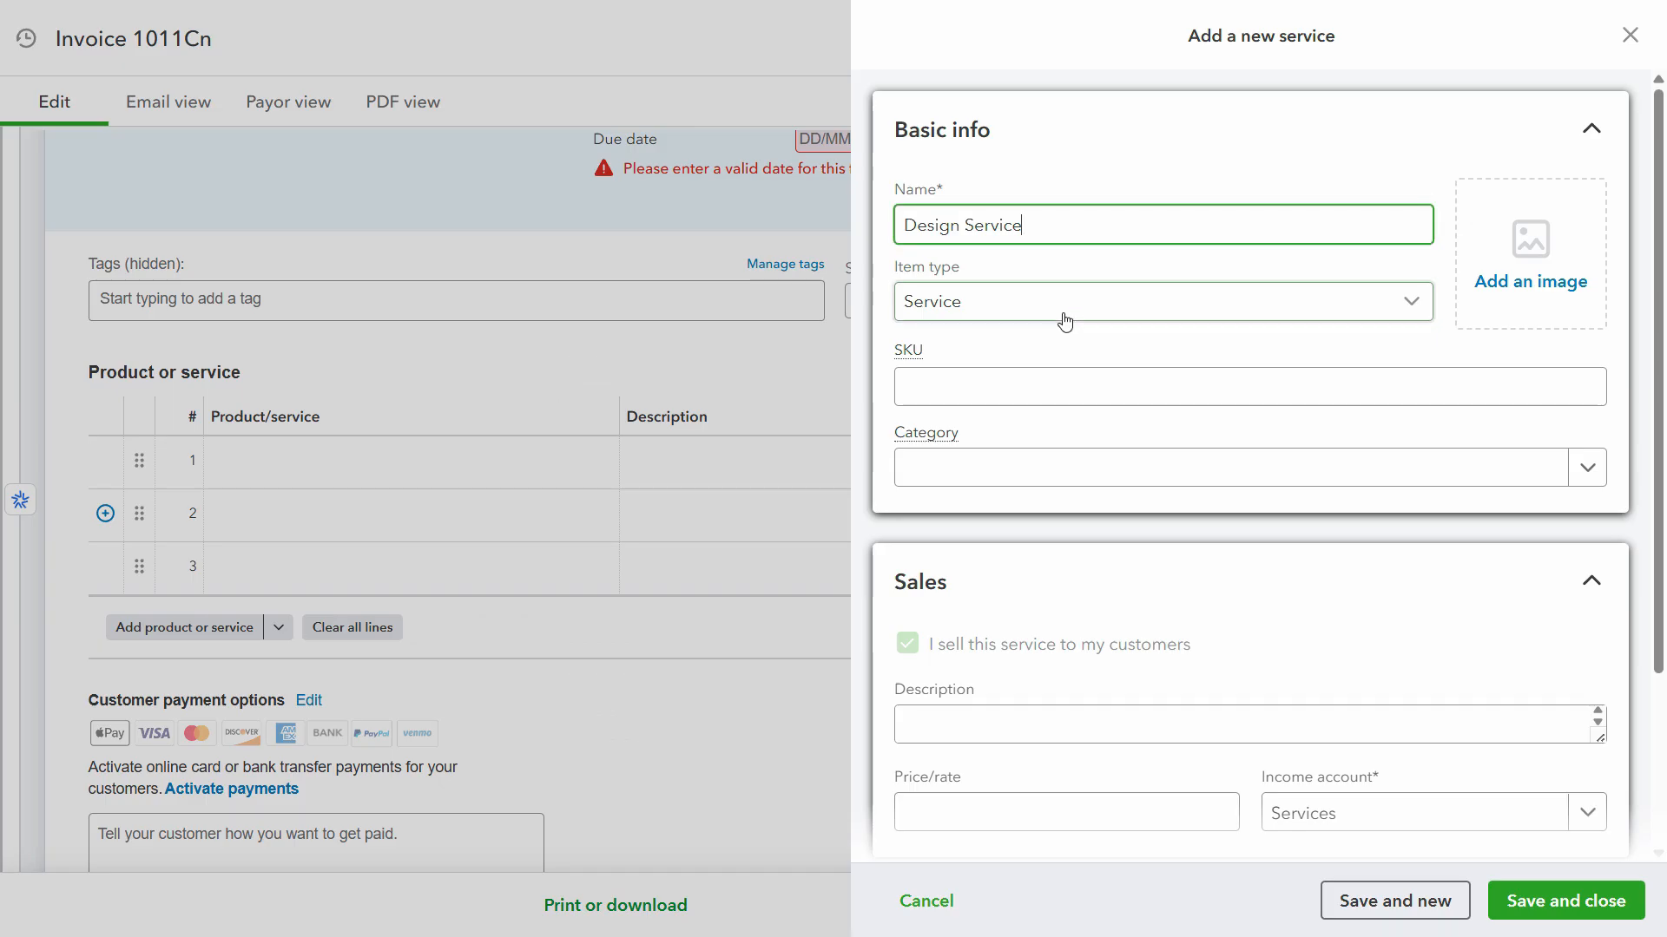
click(1060, 310)
click(1060, 310)
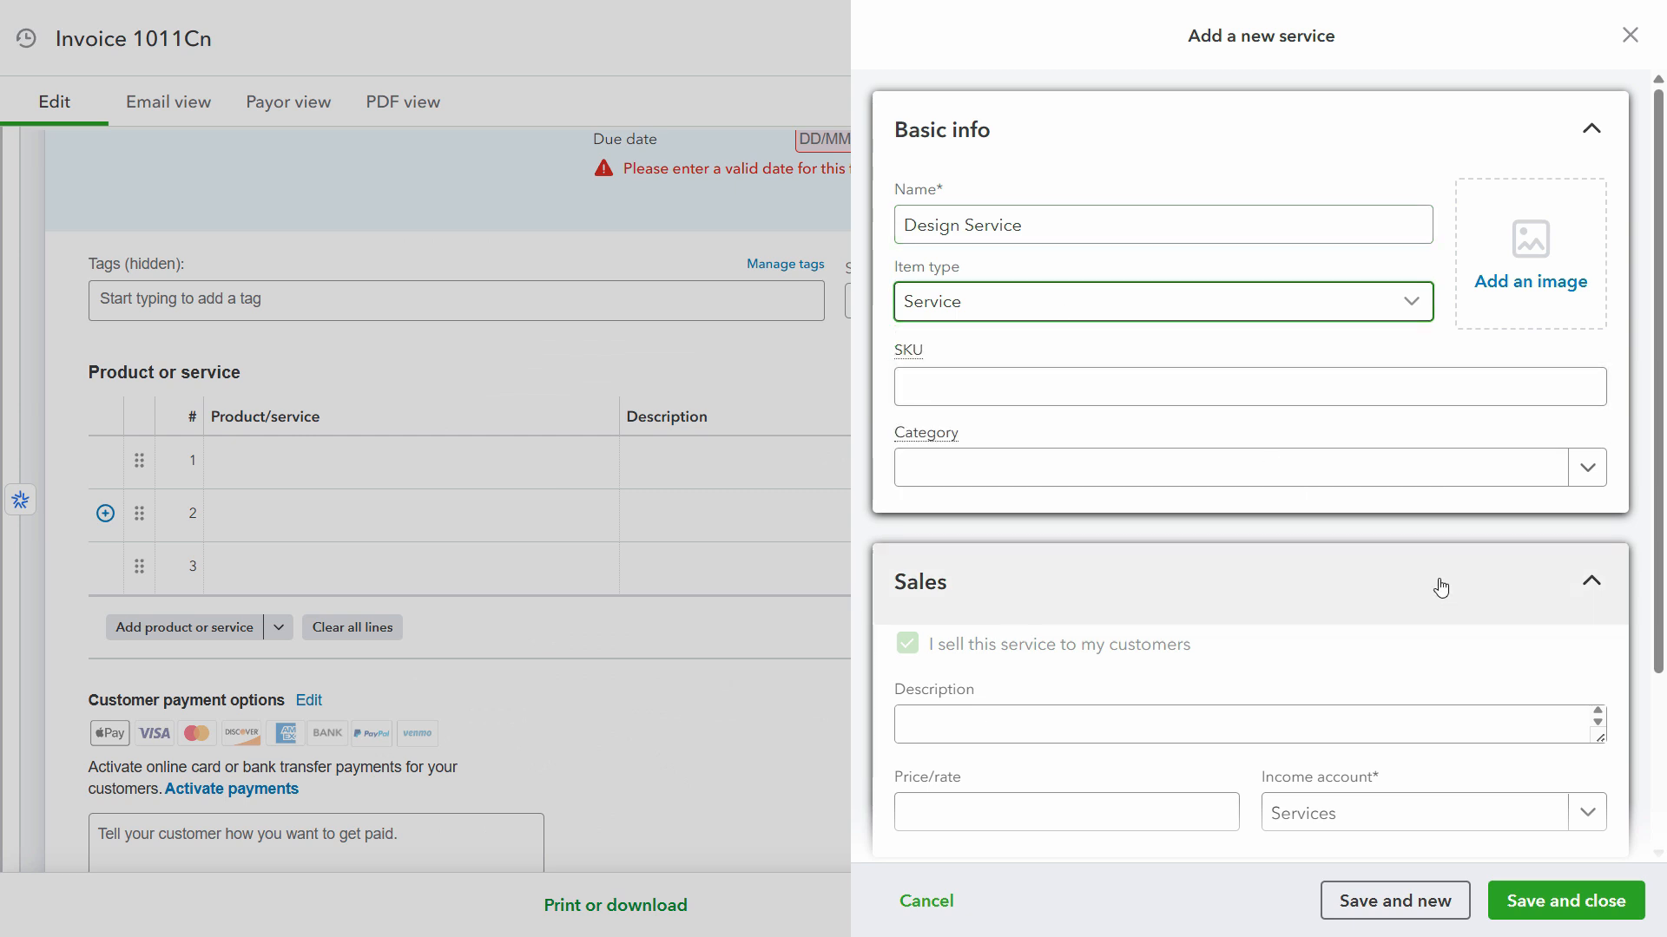
Start a new income account for the item, named Design Service, with account type Income and detail type Other Primary Income.
scroll(1441, 588, down, 3)
click(1389, 599)
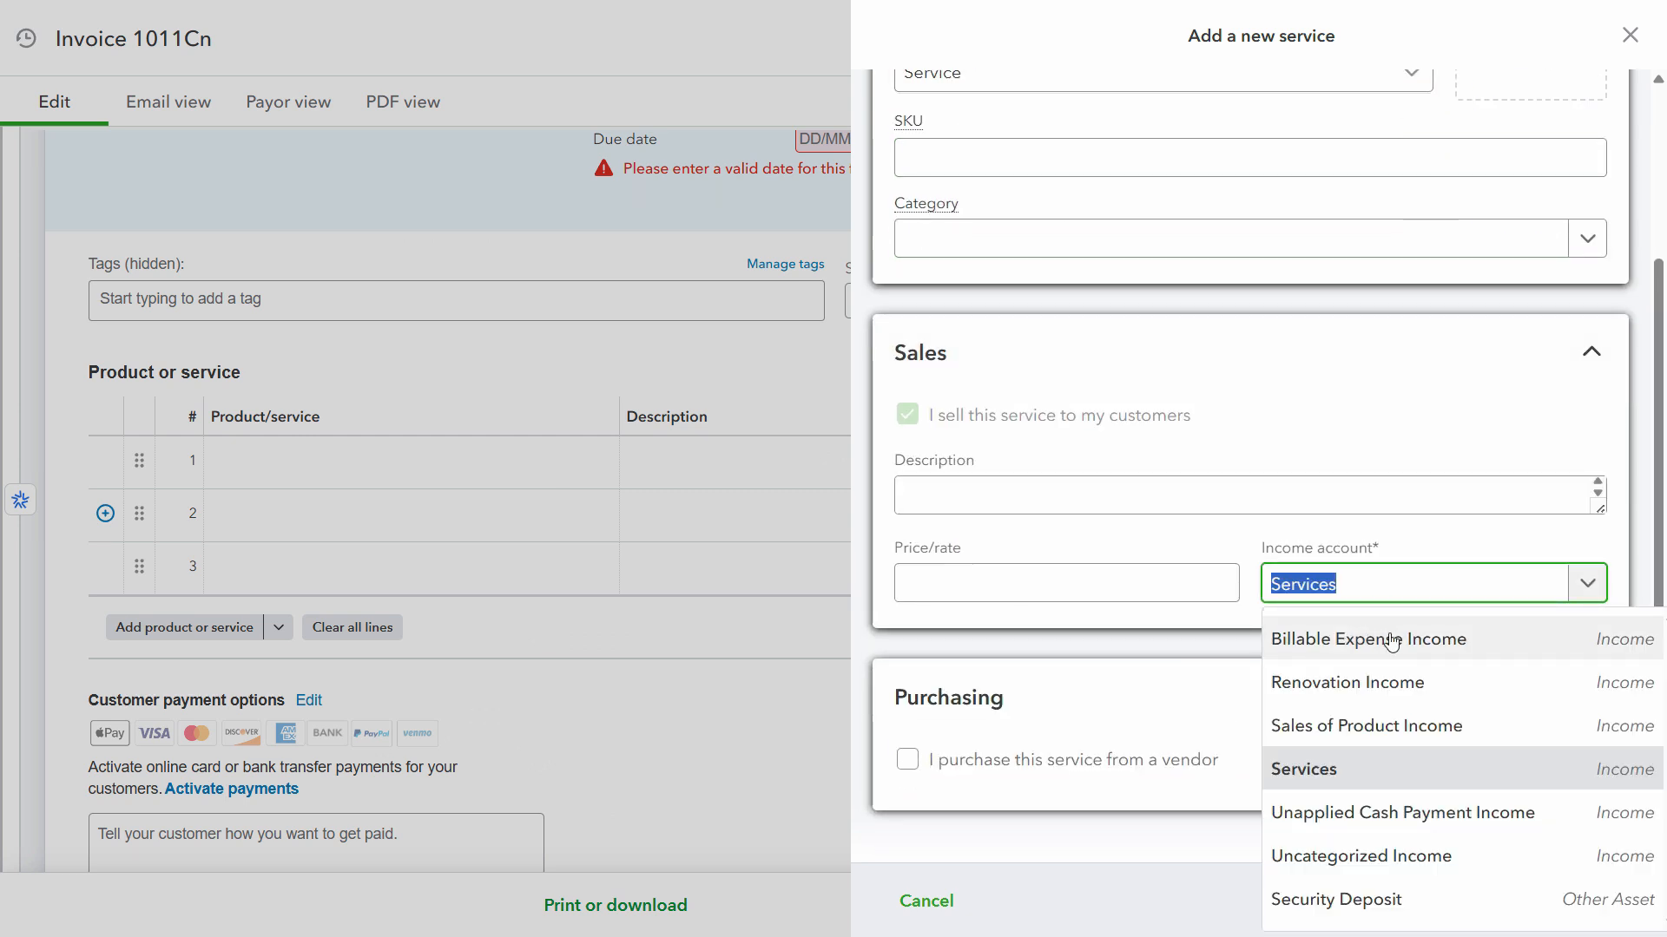
scroll(1414, 677, down, 10)
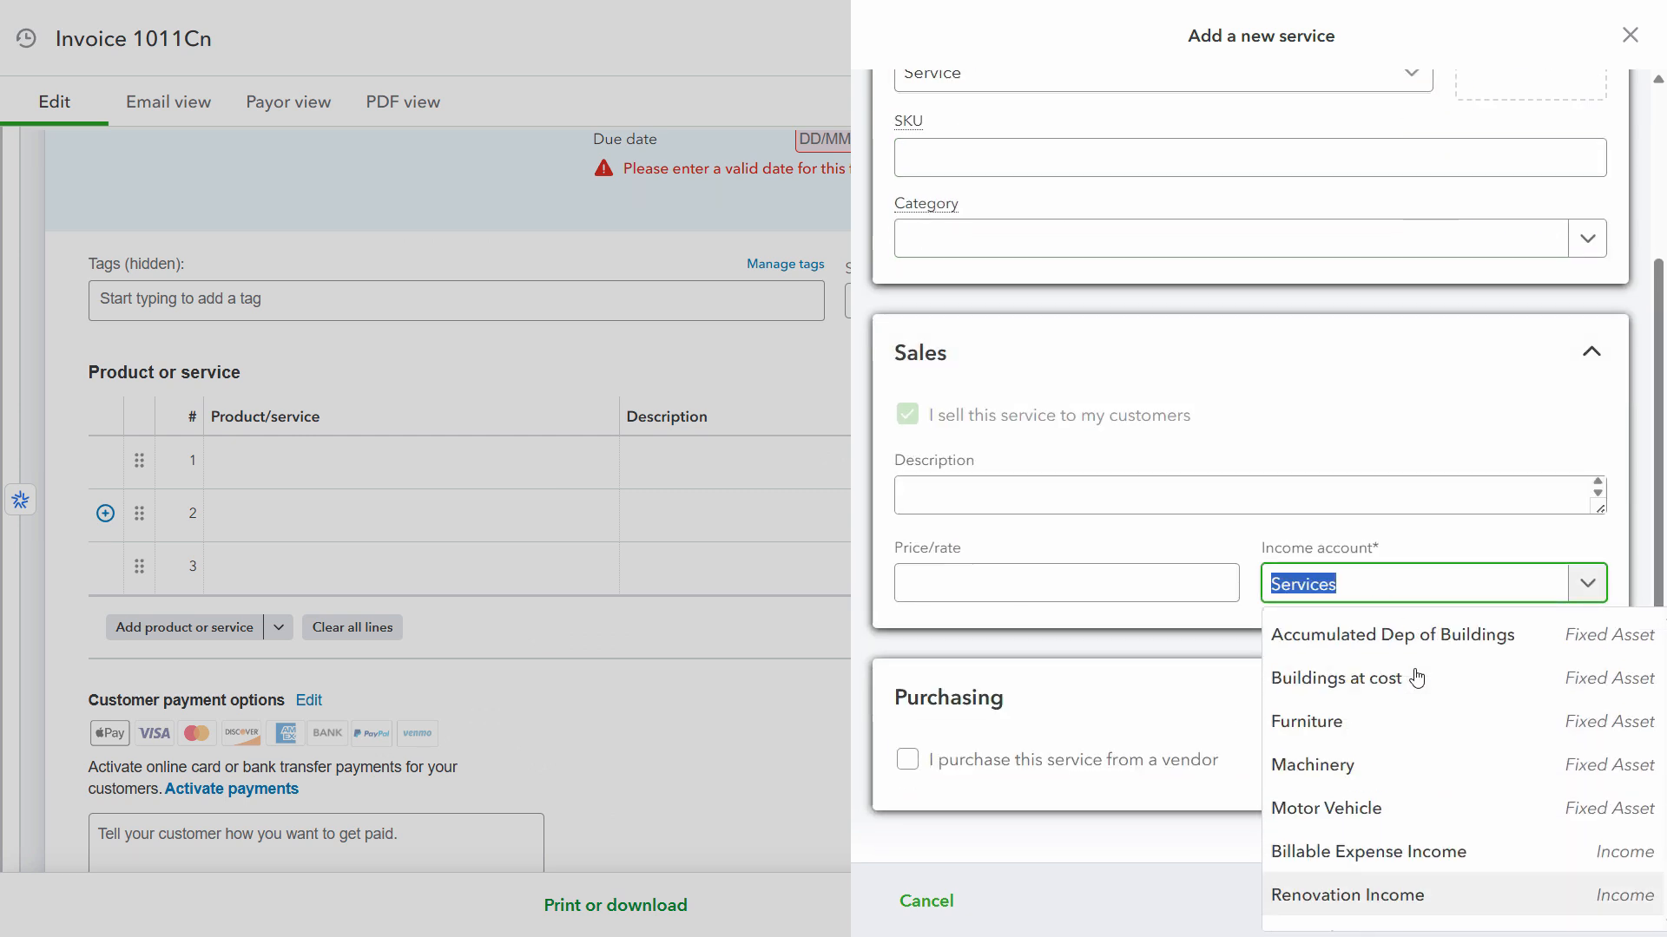
scroll(1416, 685, up, 10)
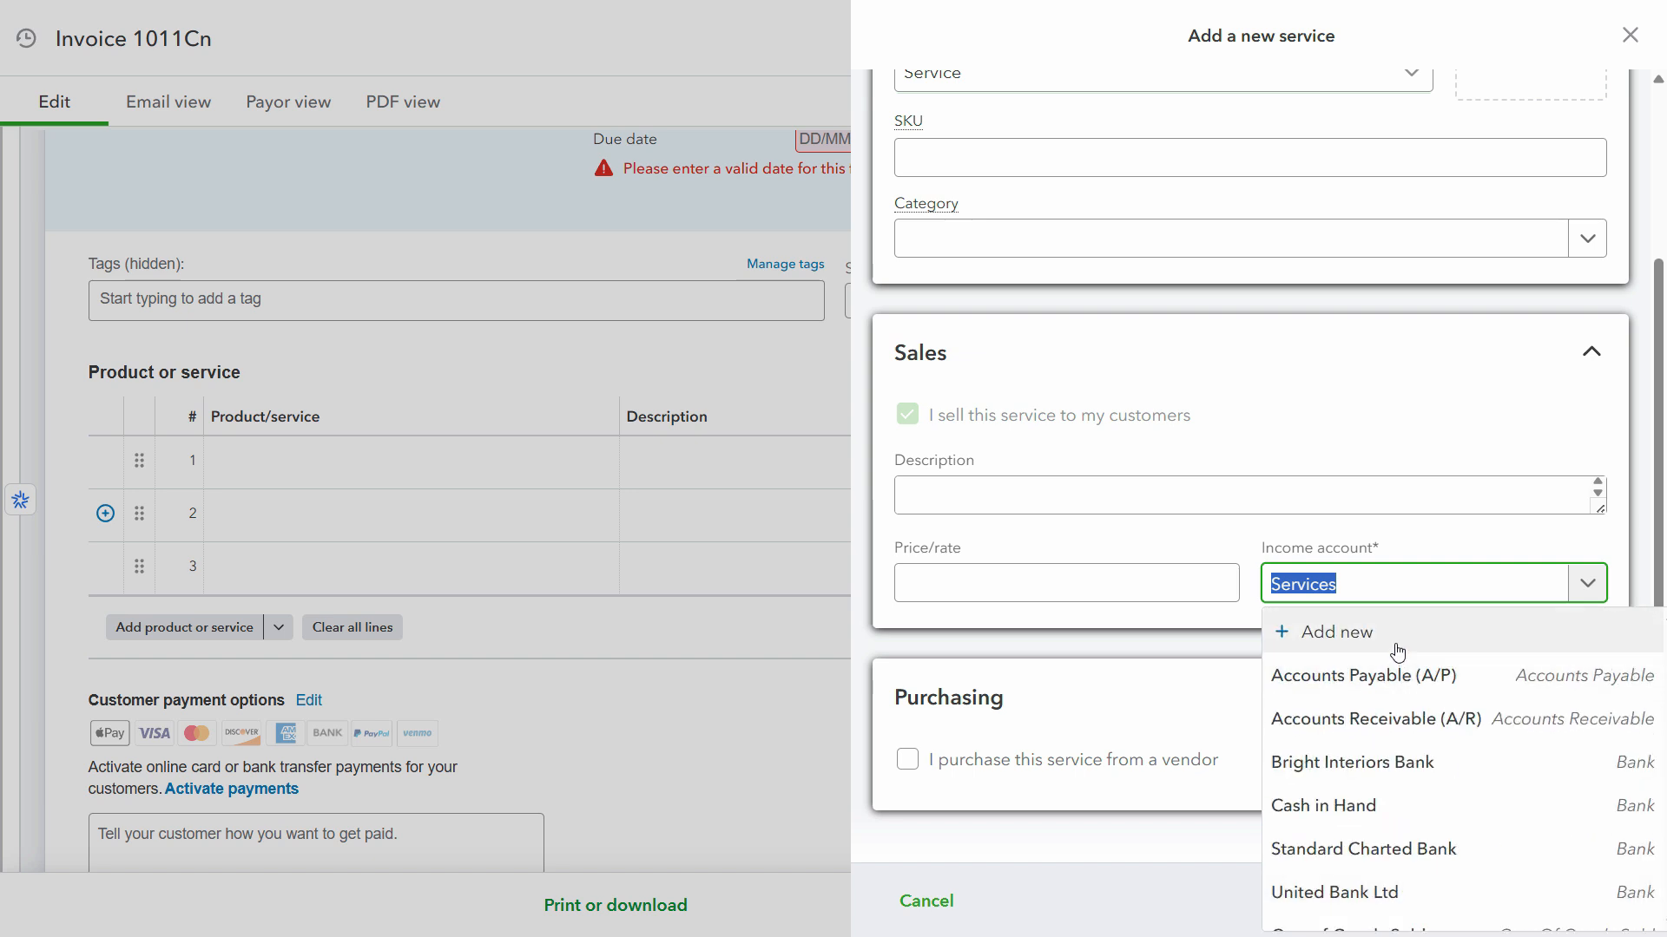
key(Escape)
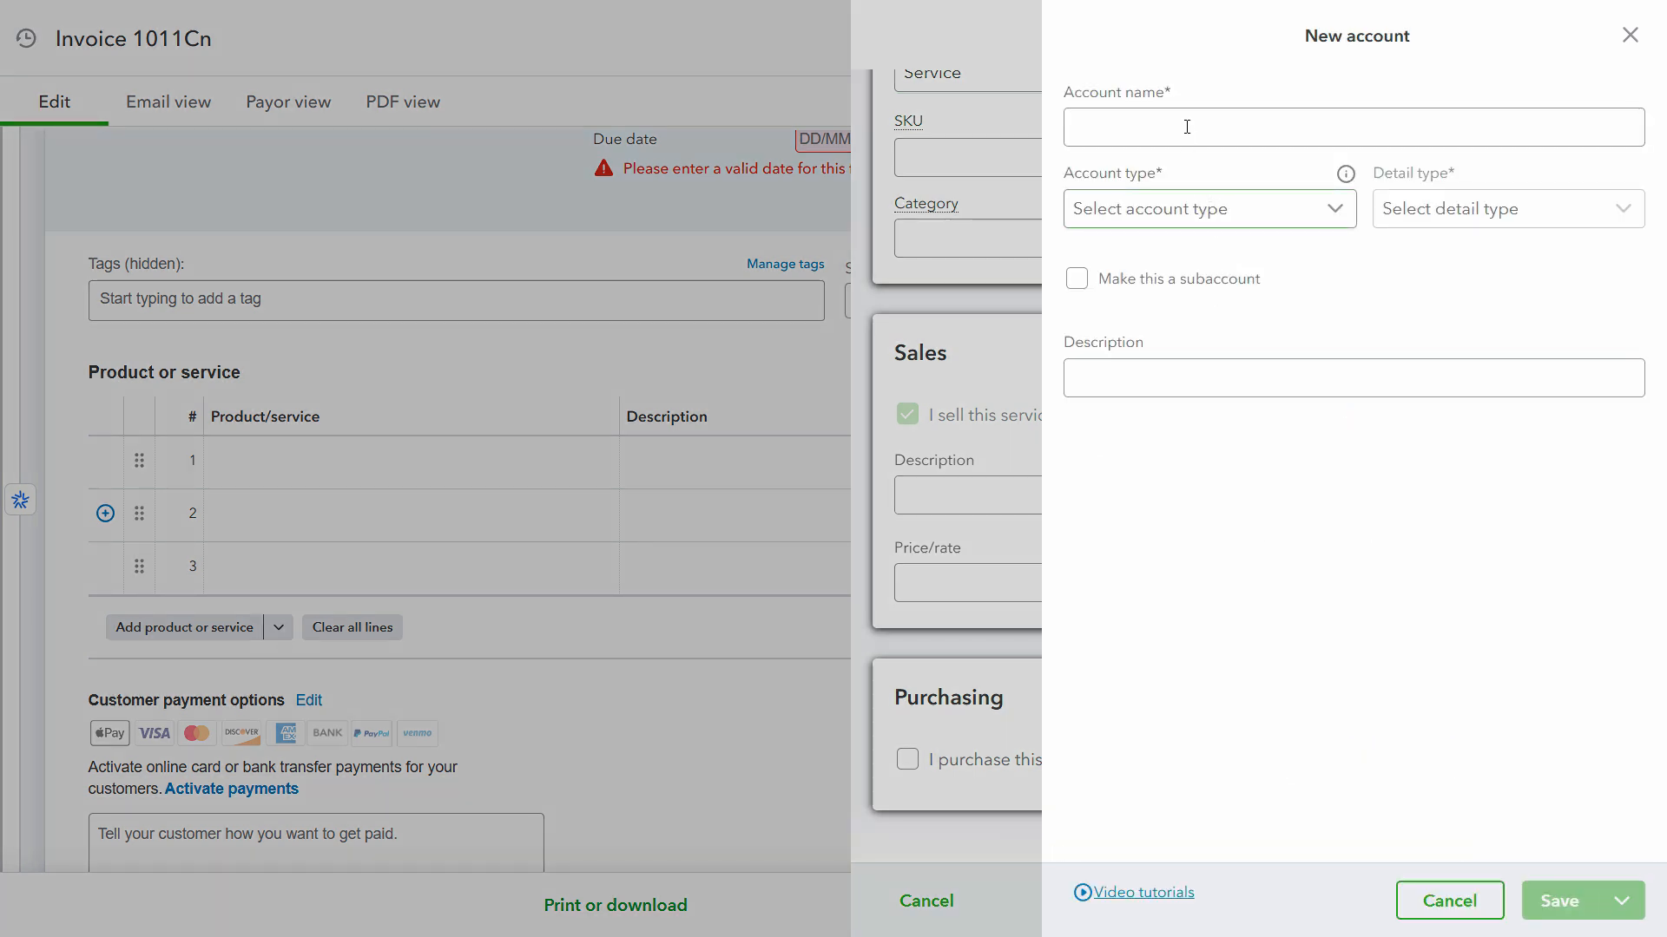
click(1185, 124)
click(1213, 214)
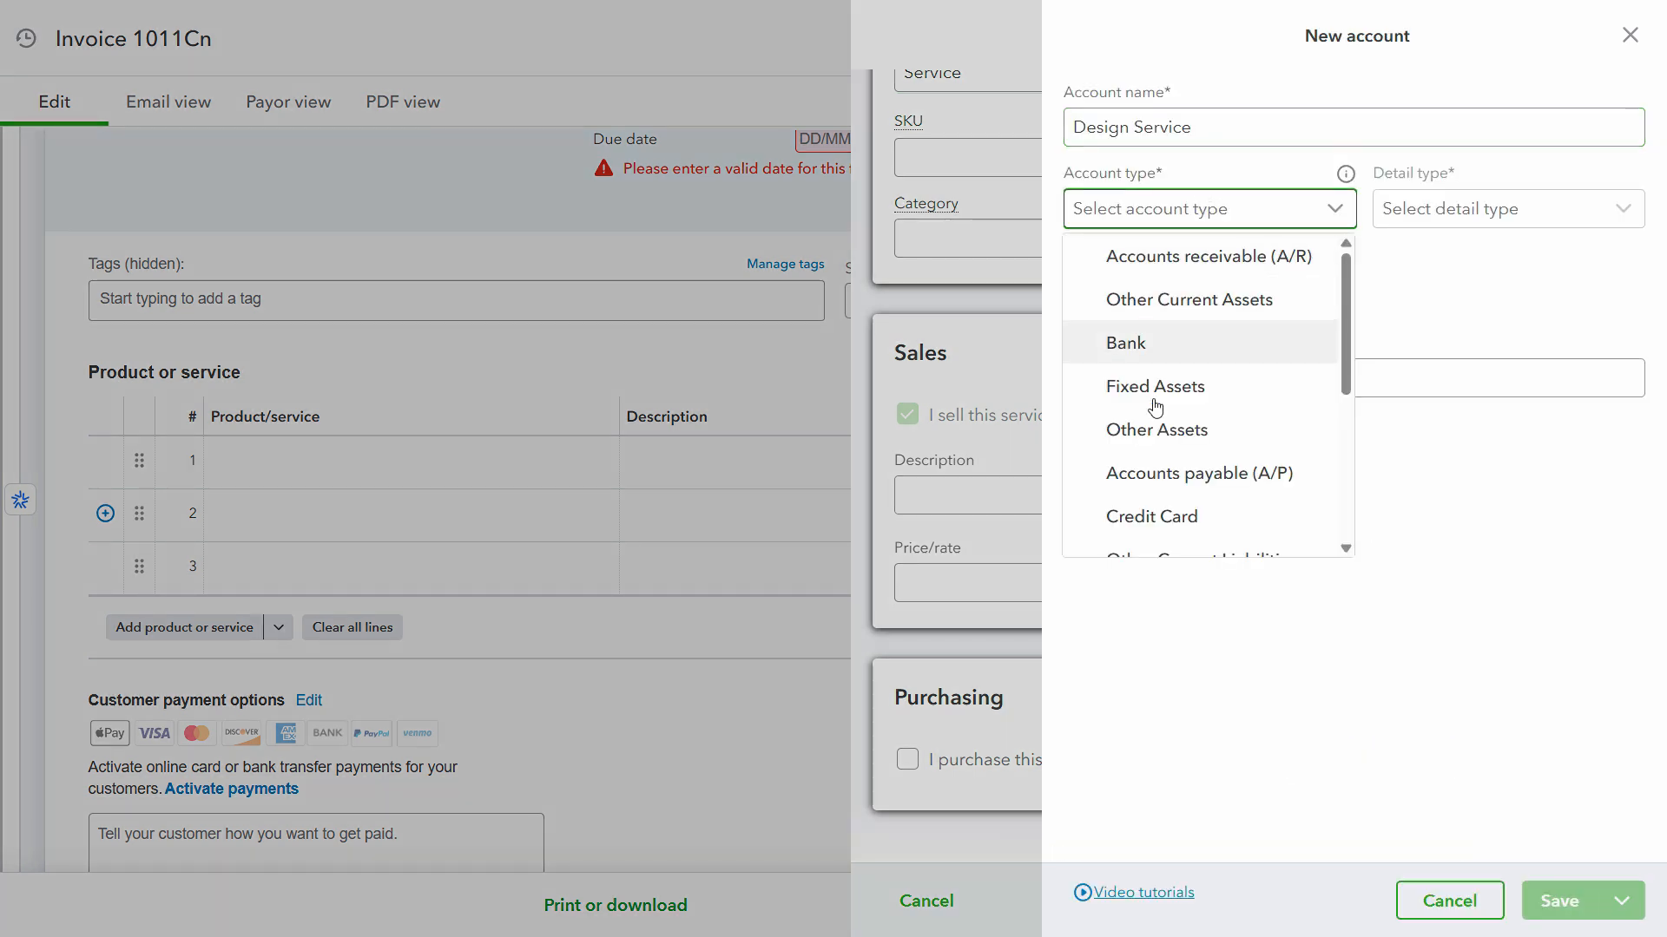
drag(1342, 372, 1357, 470)
click(1133, 441)
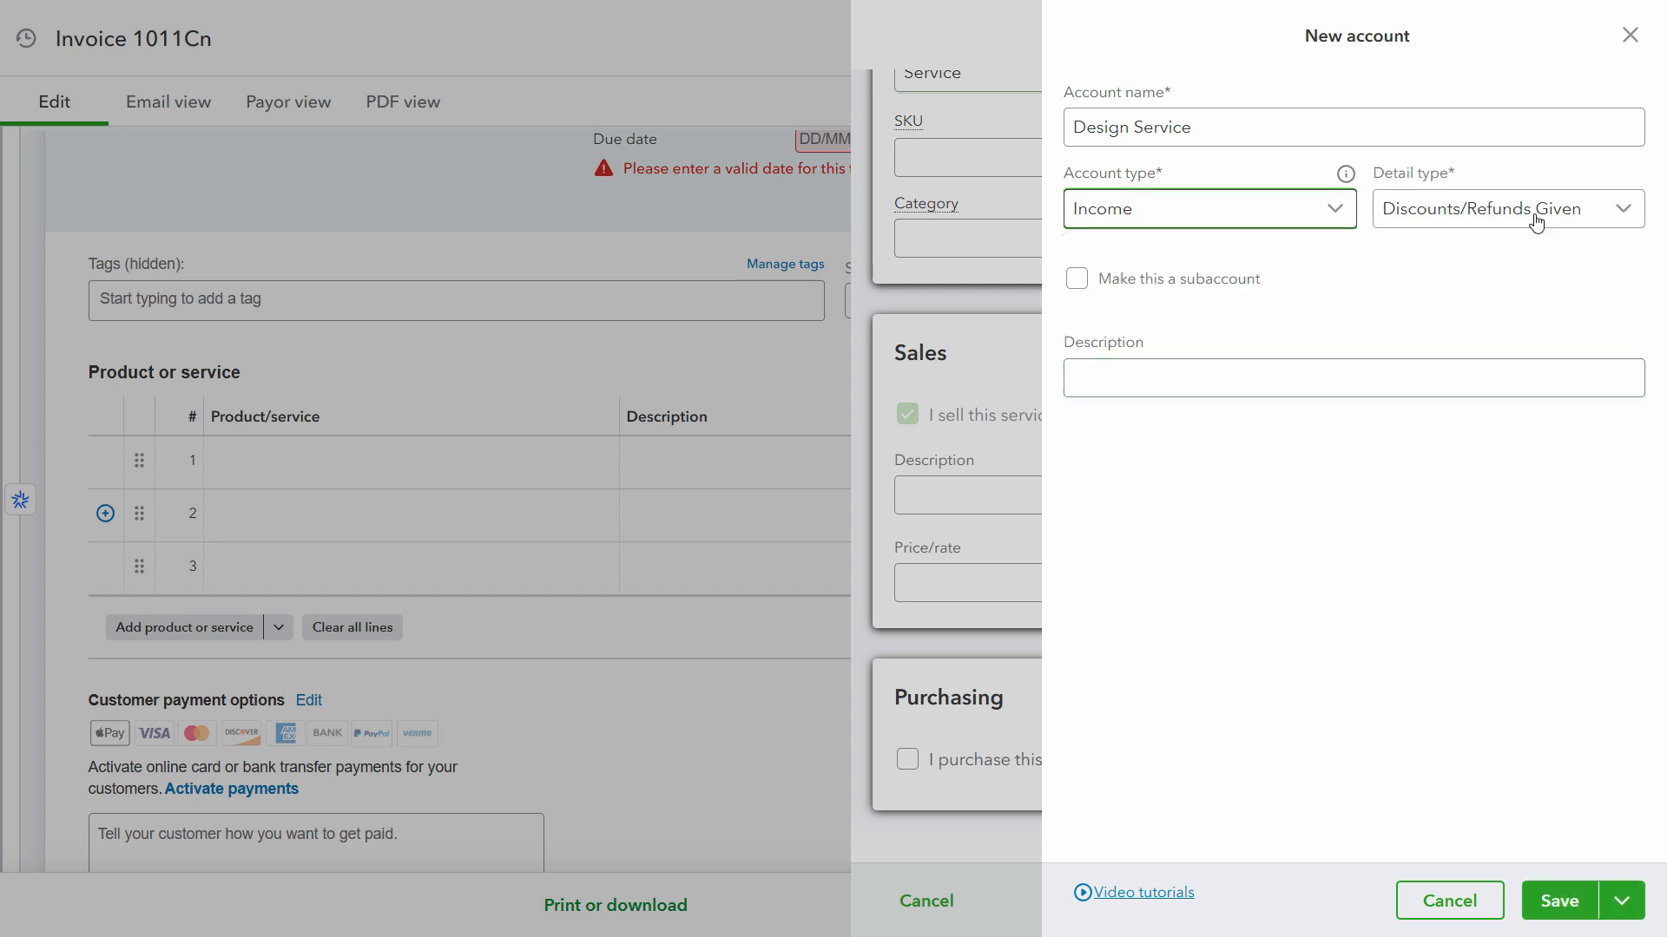
click(1537, 219)
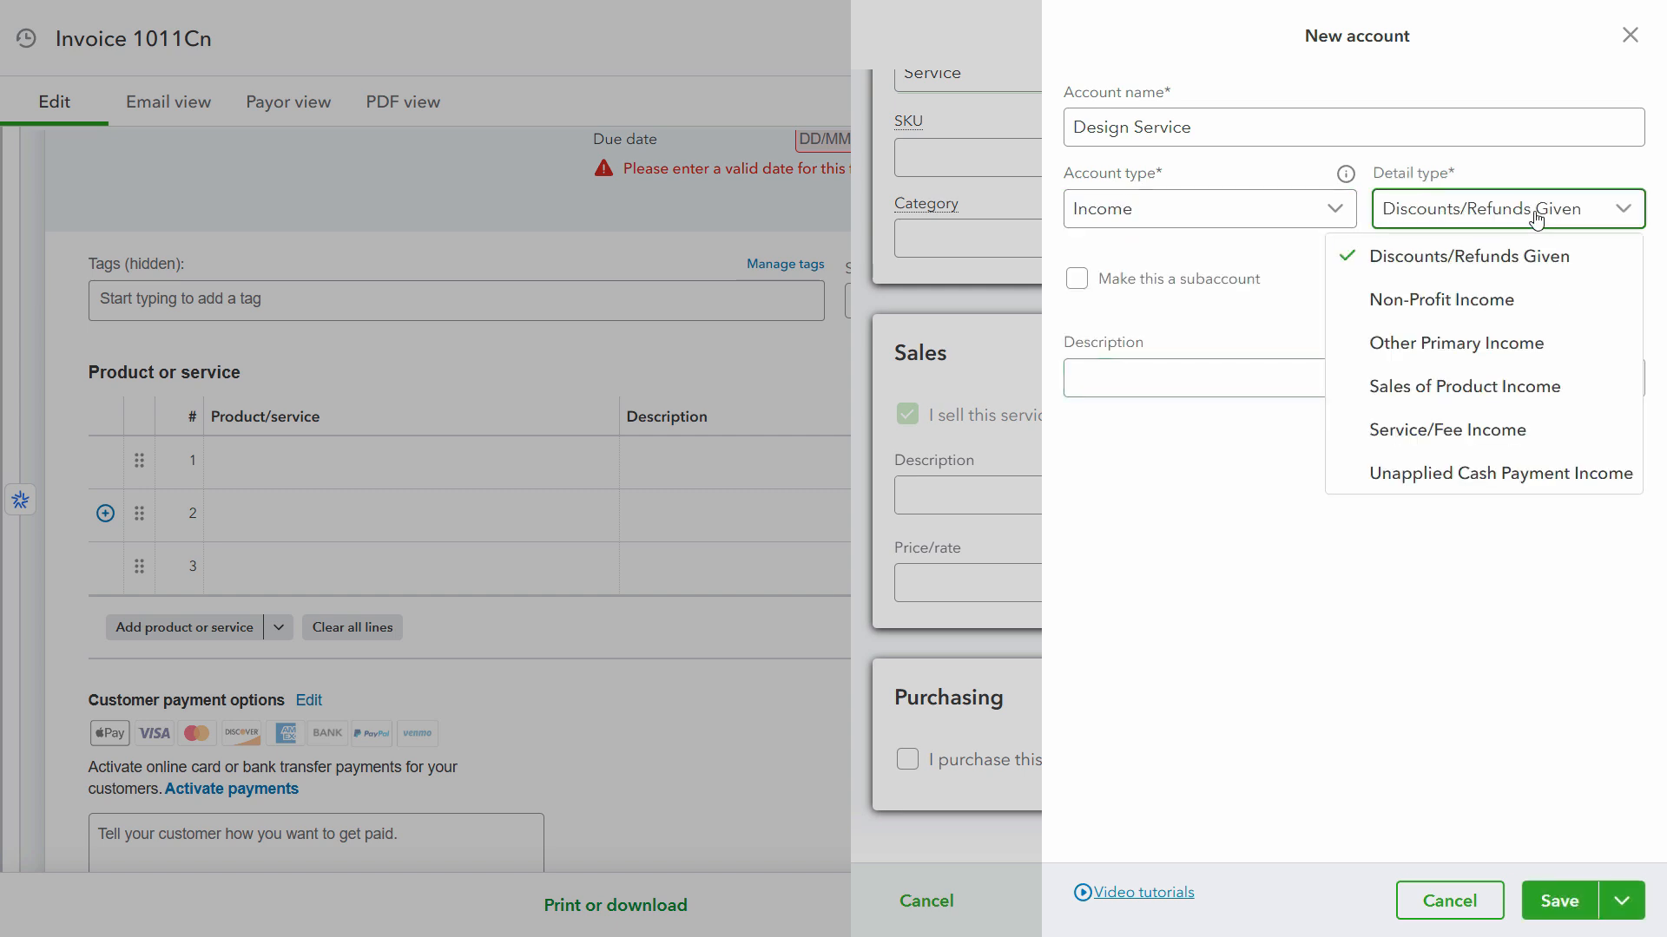
click(1547, 358)
Reuse Design Service as the new account's description, then save the account and the service item.
click(1224, 369)
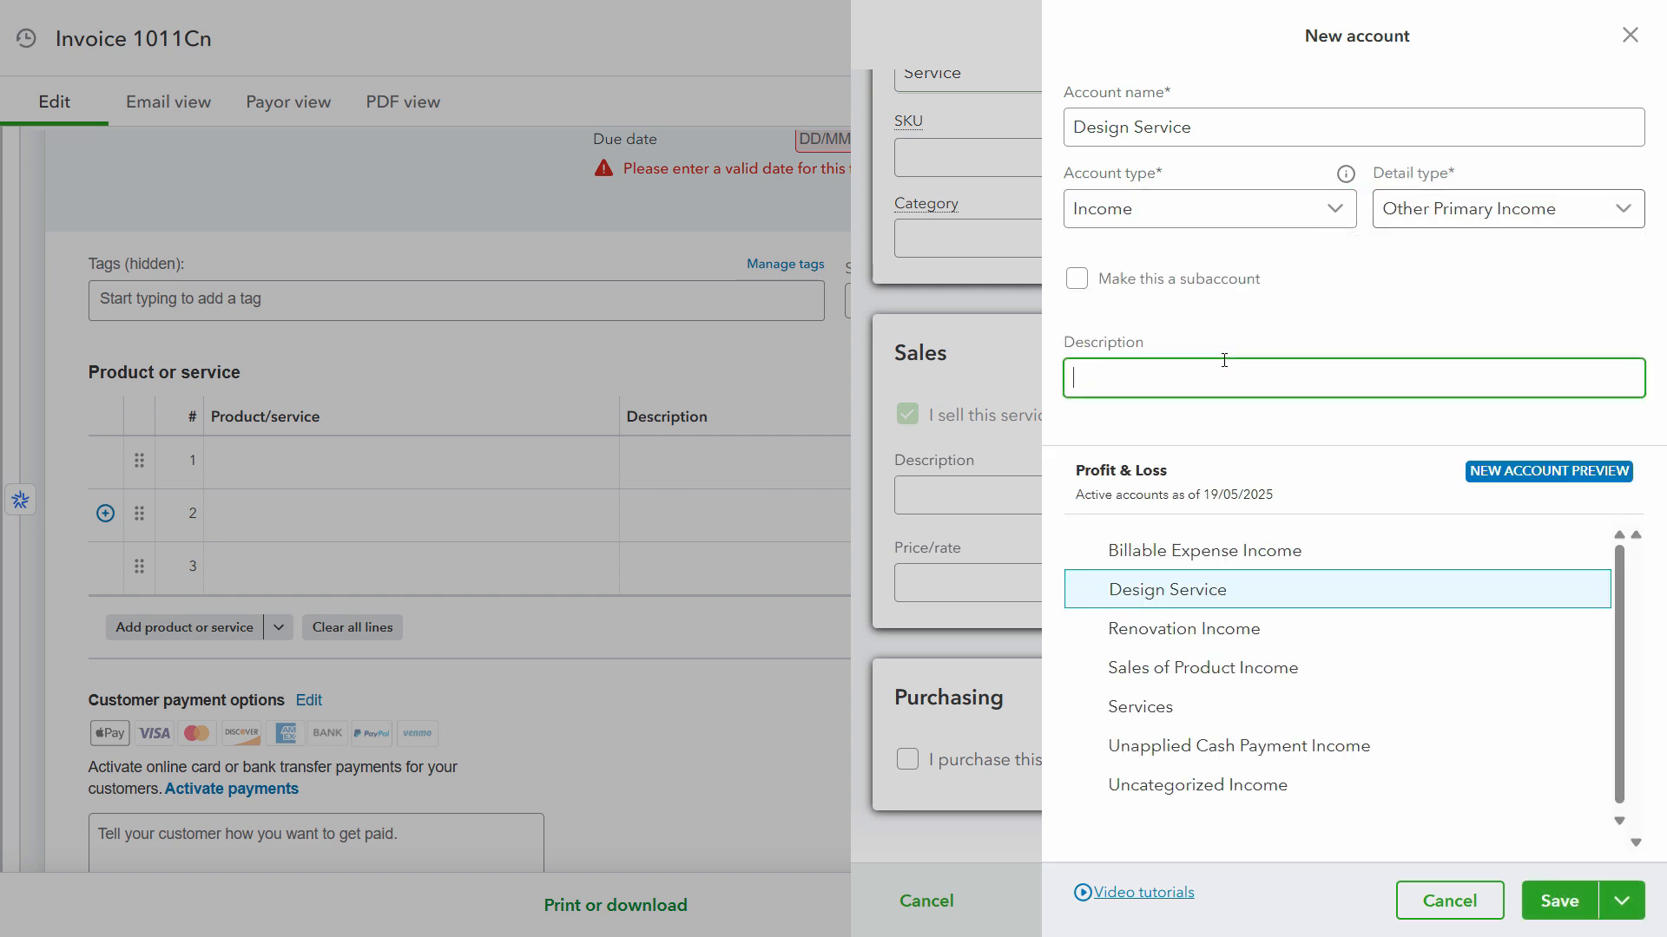
triple_click(1225, 118)
key(ctrl+c)
click(1131, 369)
key(ctrl+v)
click(1558, 900)
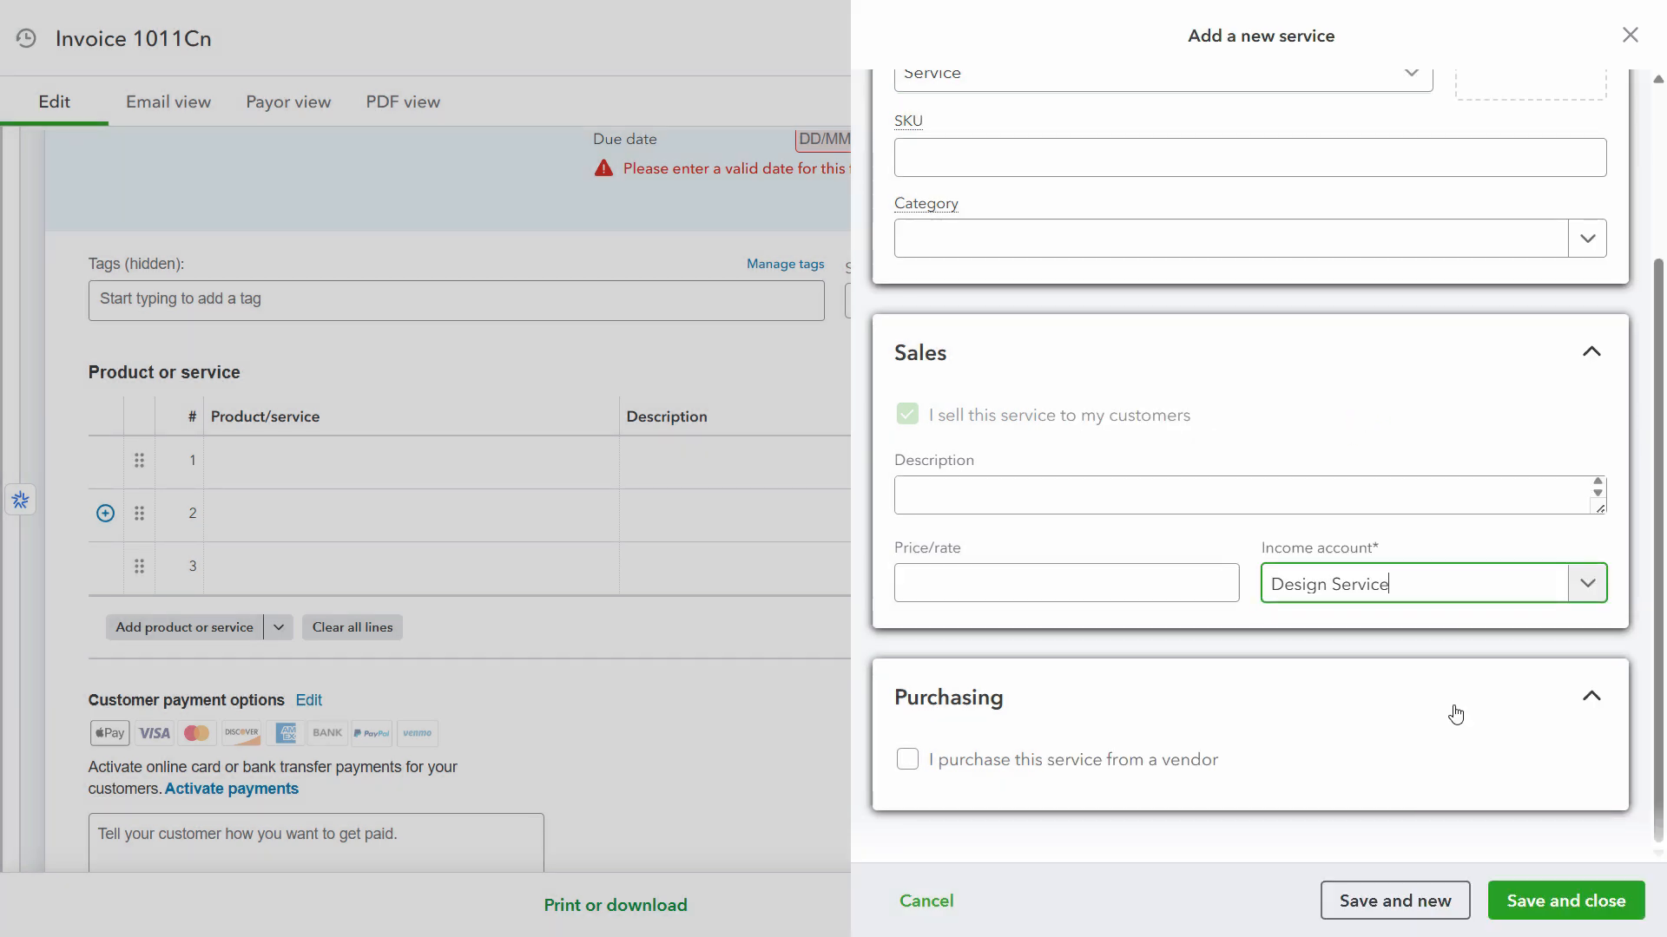
click(1563, 901)
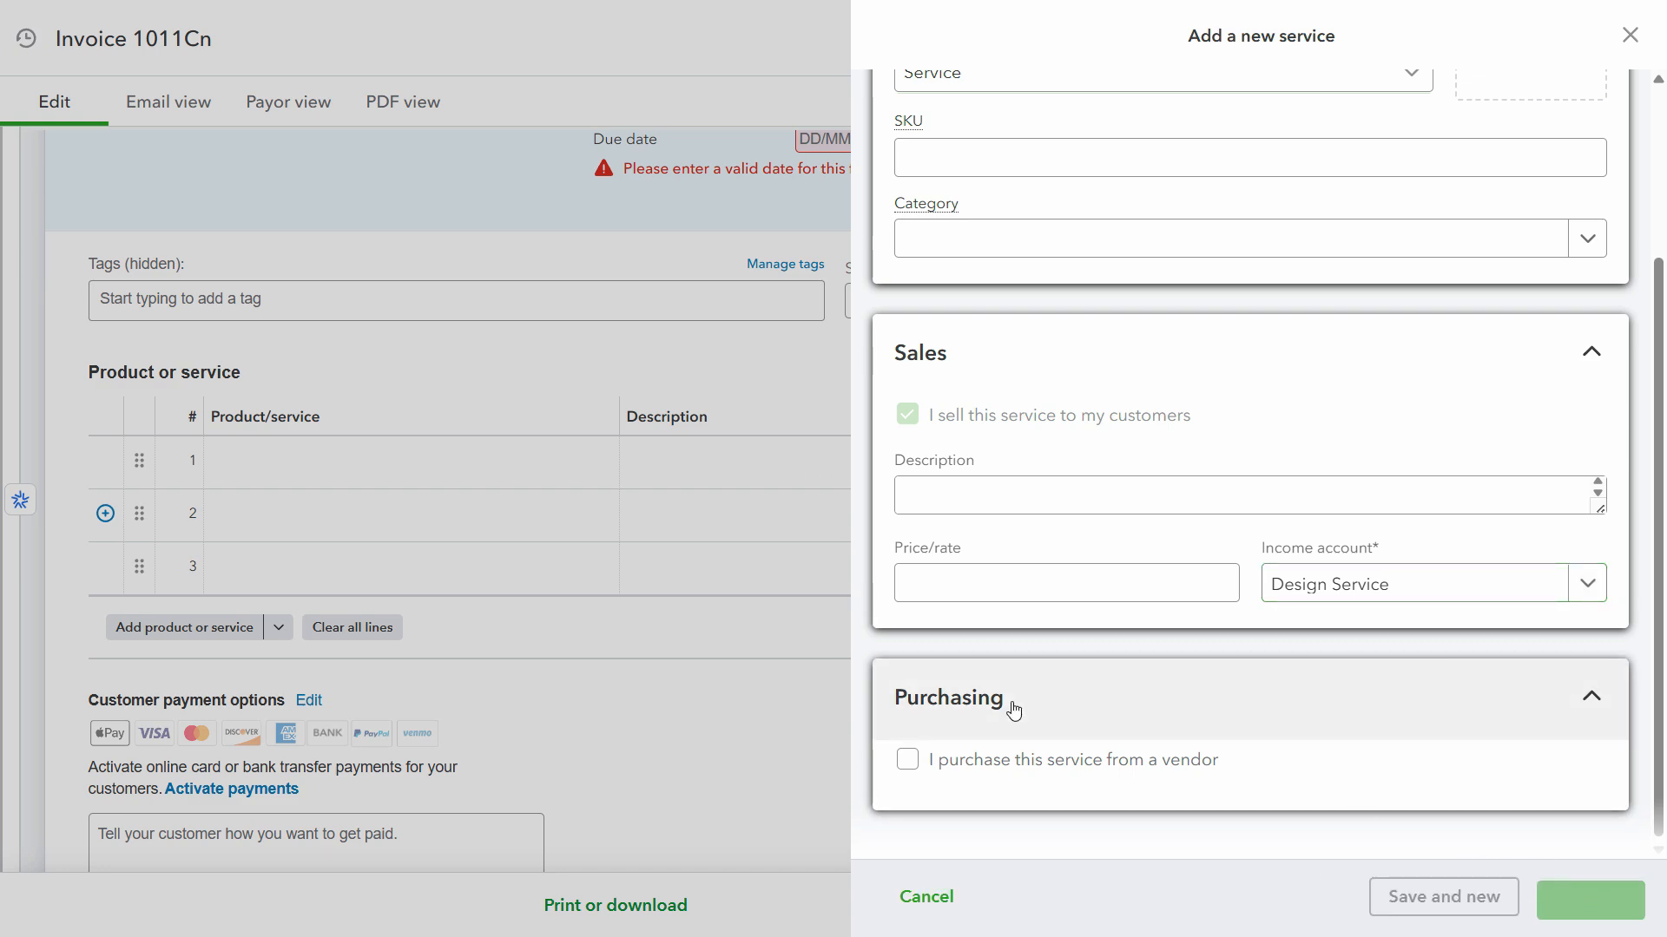
Check the item in the PDF's Invoices table and select Design Service on the invoice's first product line.
key(alt+Tab)
scroll(885, 602, down, 4)
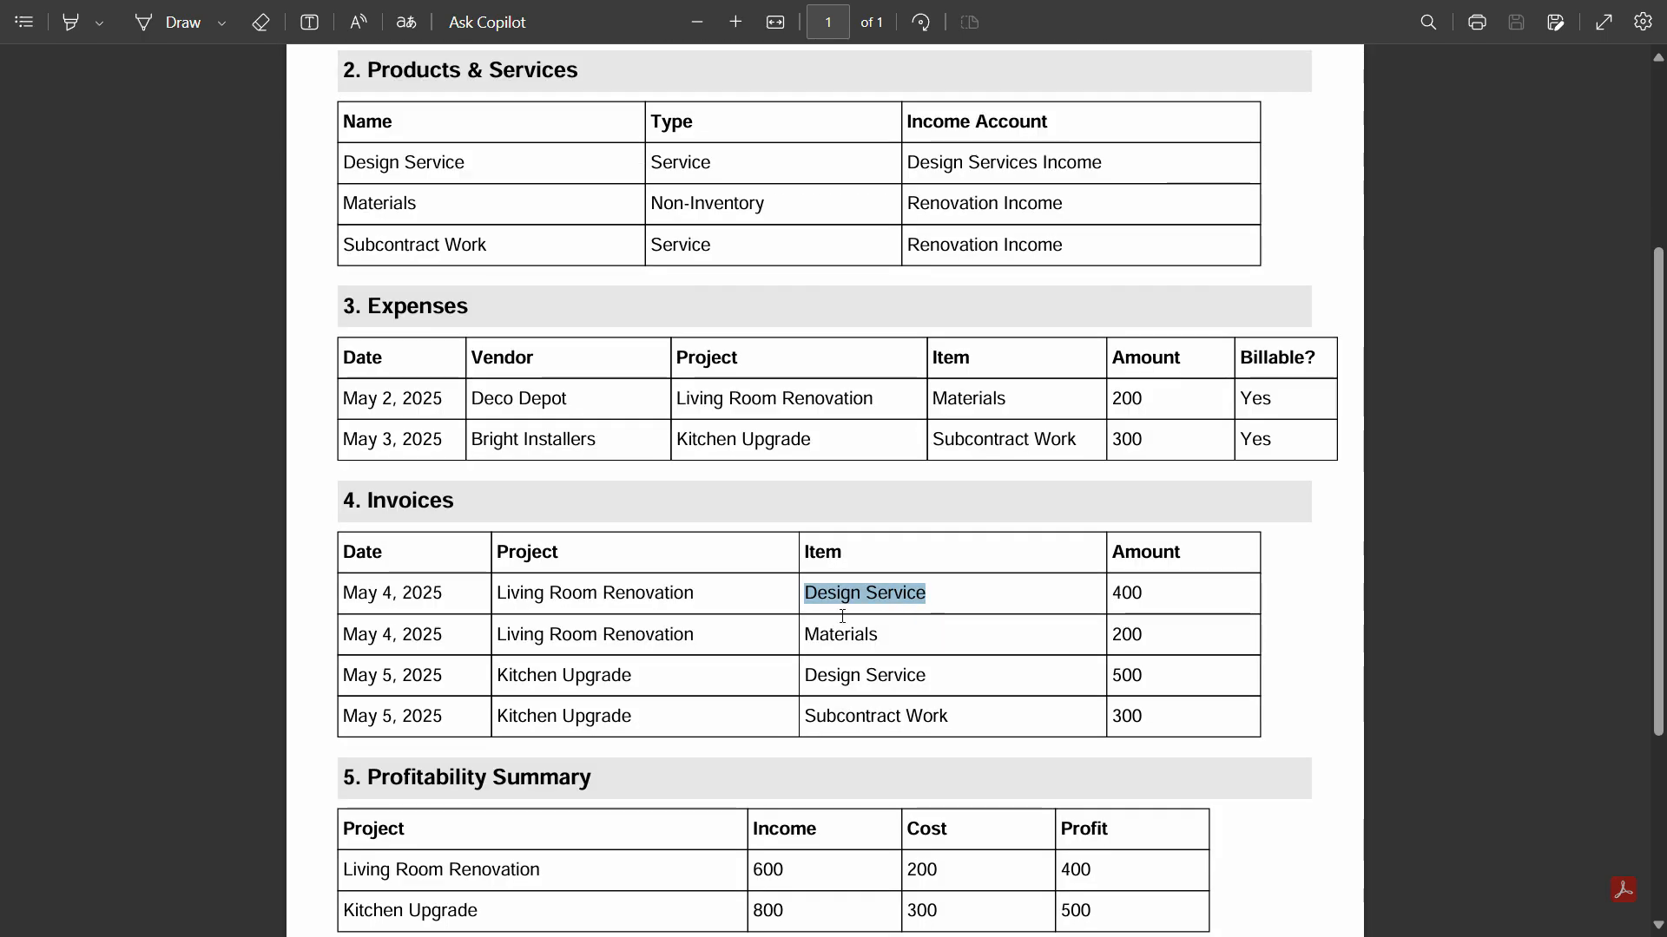
key(alt+Tab)
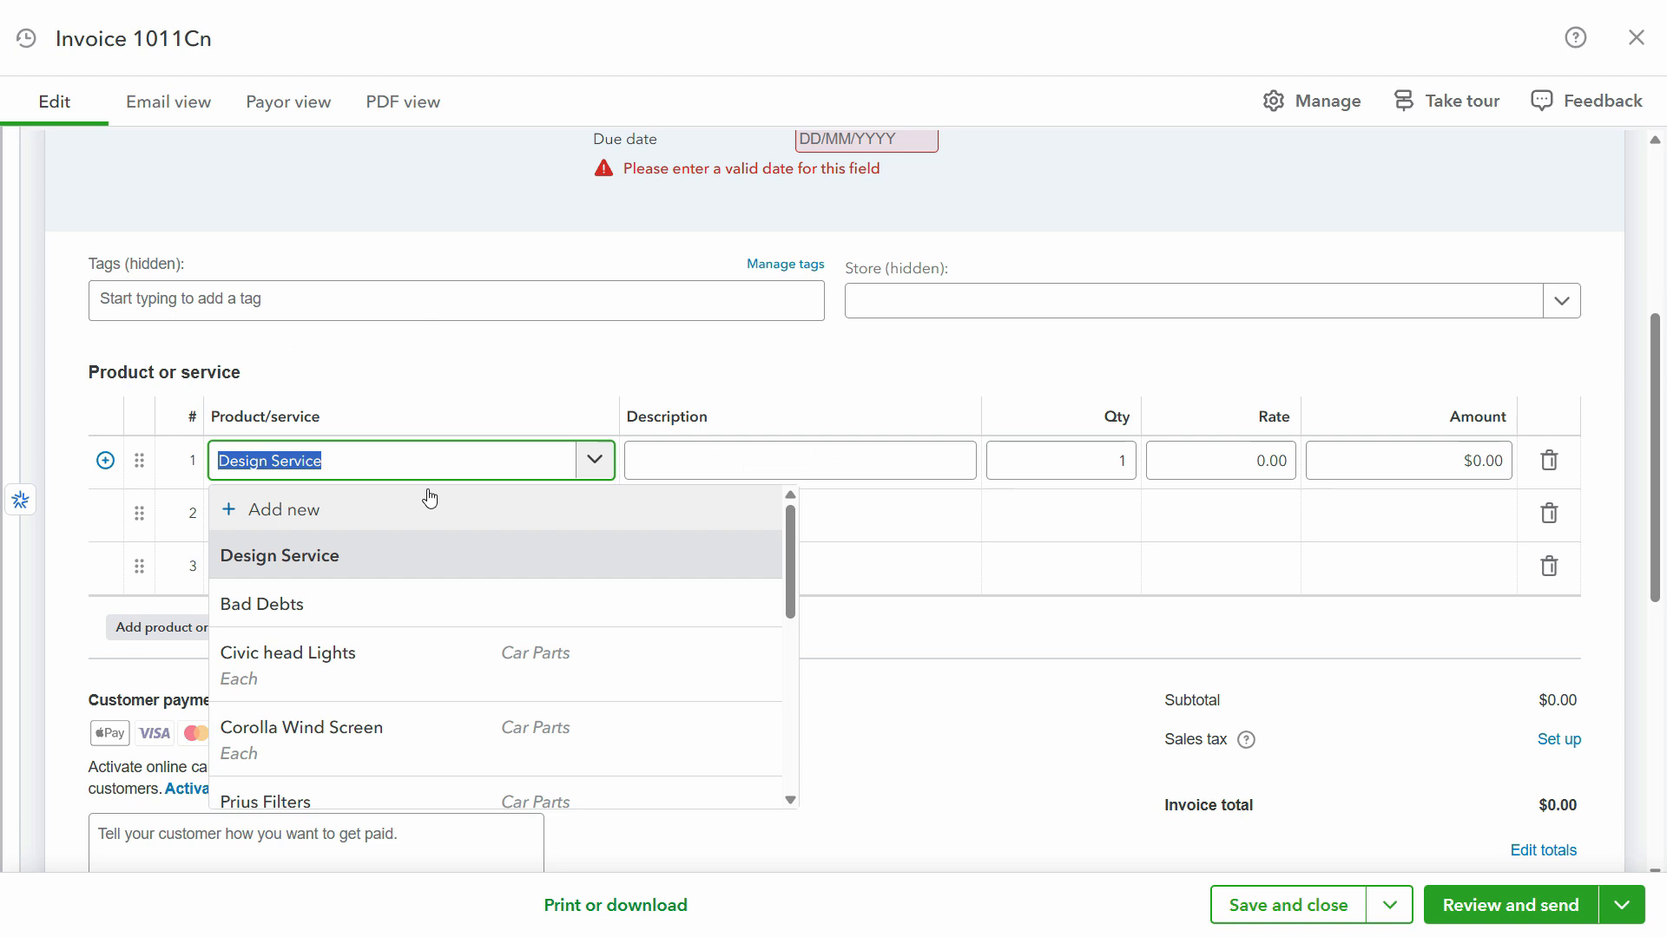
click(349, 566)
scroll(770, 532, down, 1)
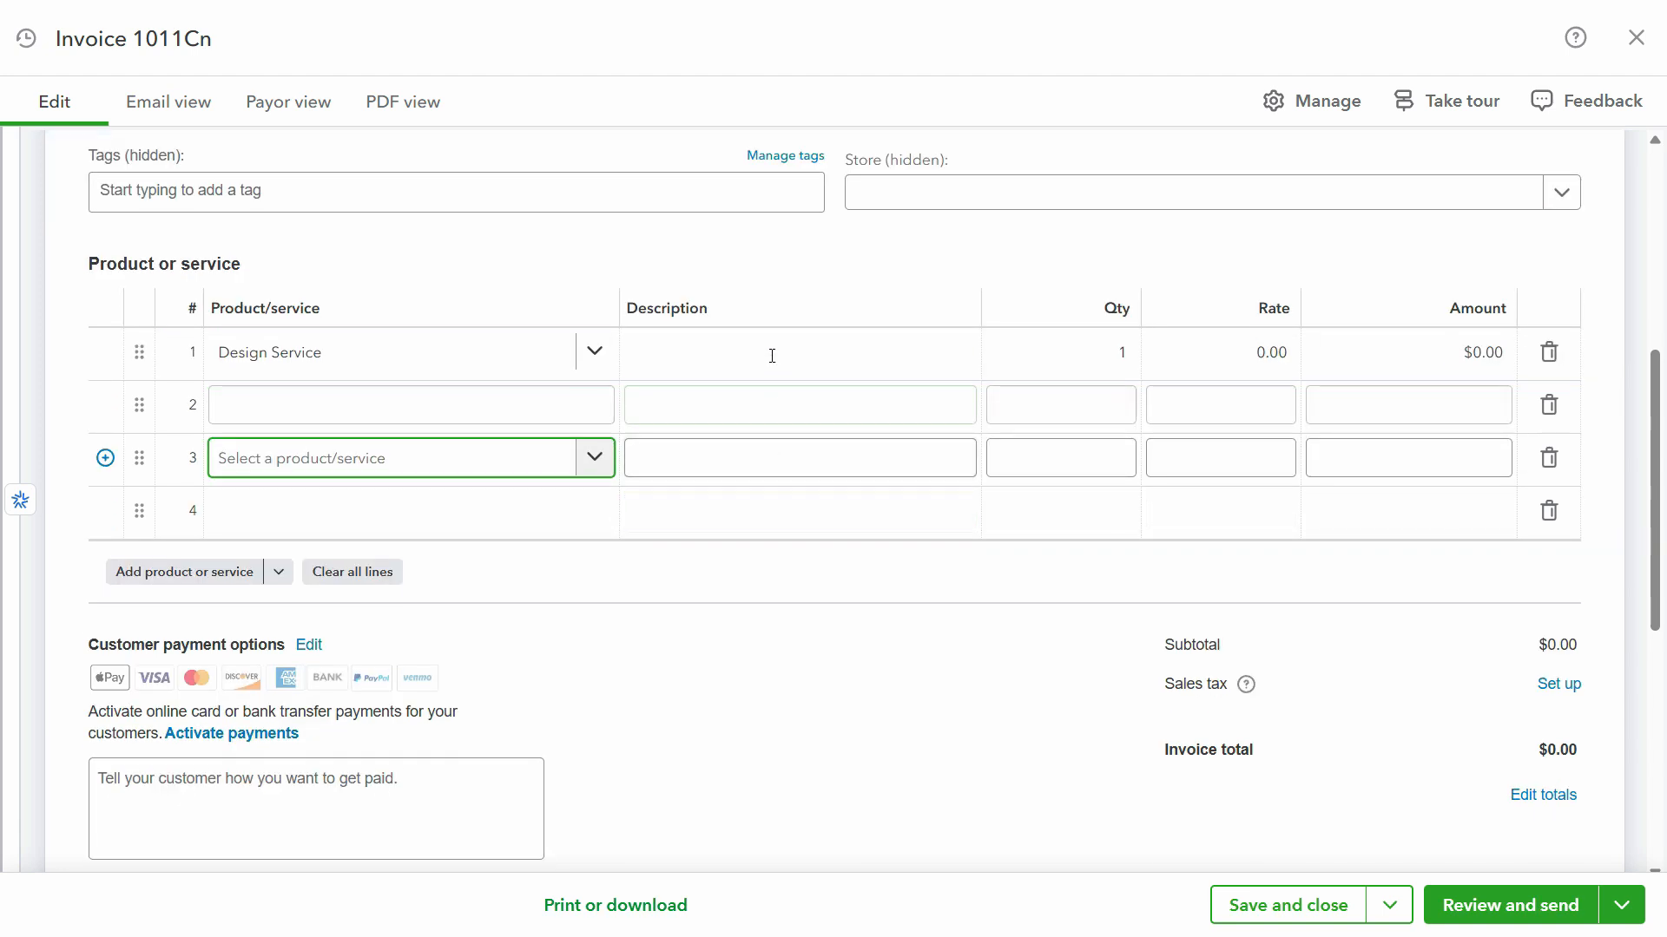
Enter Design Service as the description of the first invoice line, matching the item name in the PDF.
click(770, 353)
key(alt+Tab)
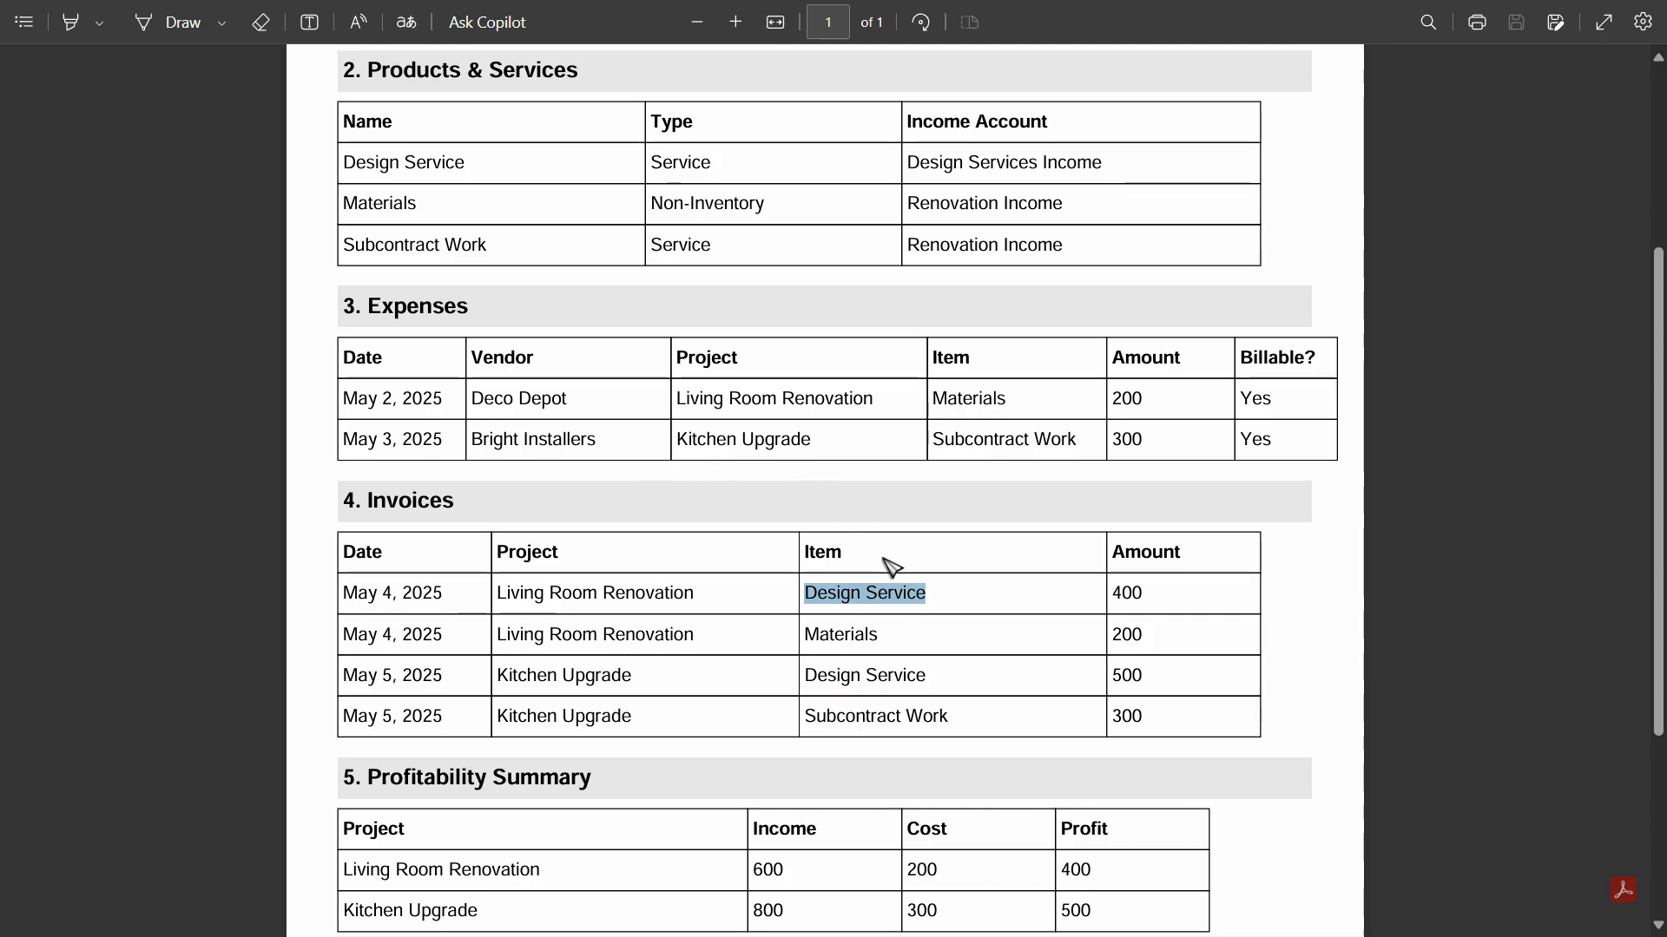
key(alt+Tab)
click(785, 361)
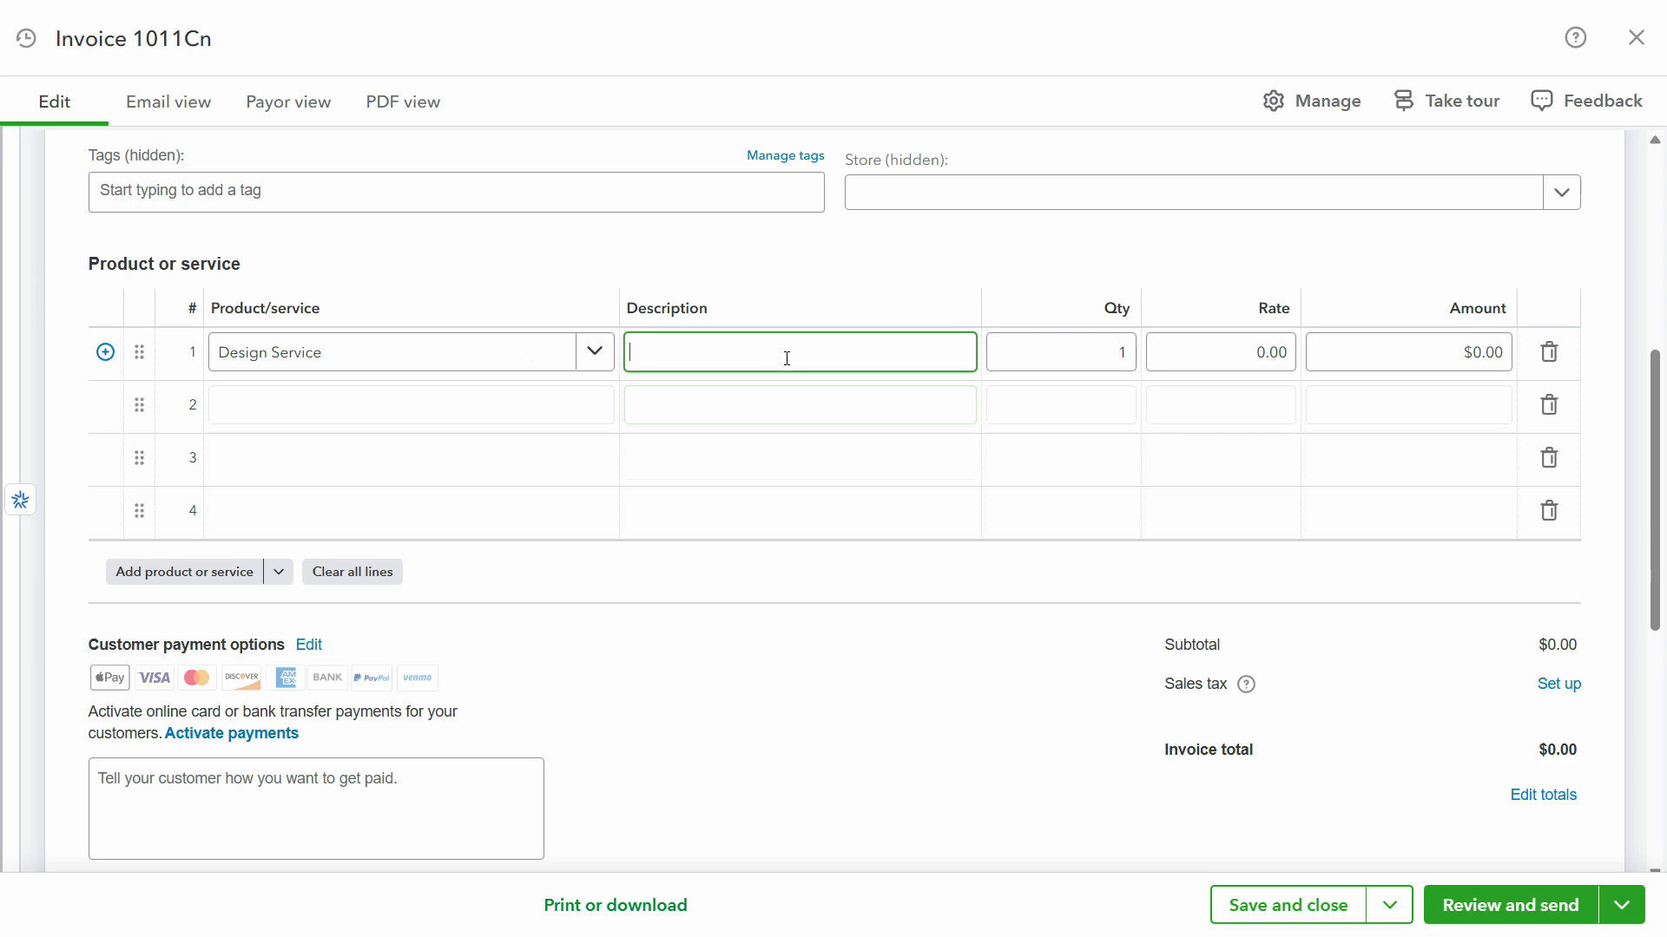
key(ctrl+v)
key(Tab)
key(Tab)
Set the Design Service line's amount to 400, taken from the first row of the PDF's Invoices table.
key(alt+Tab)
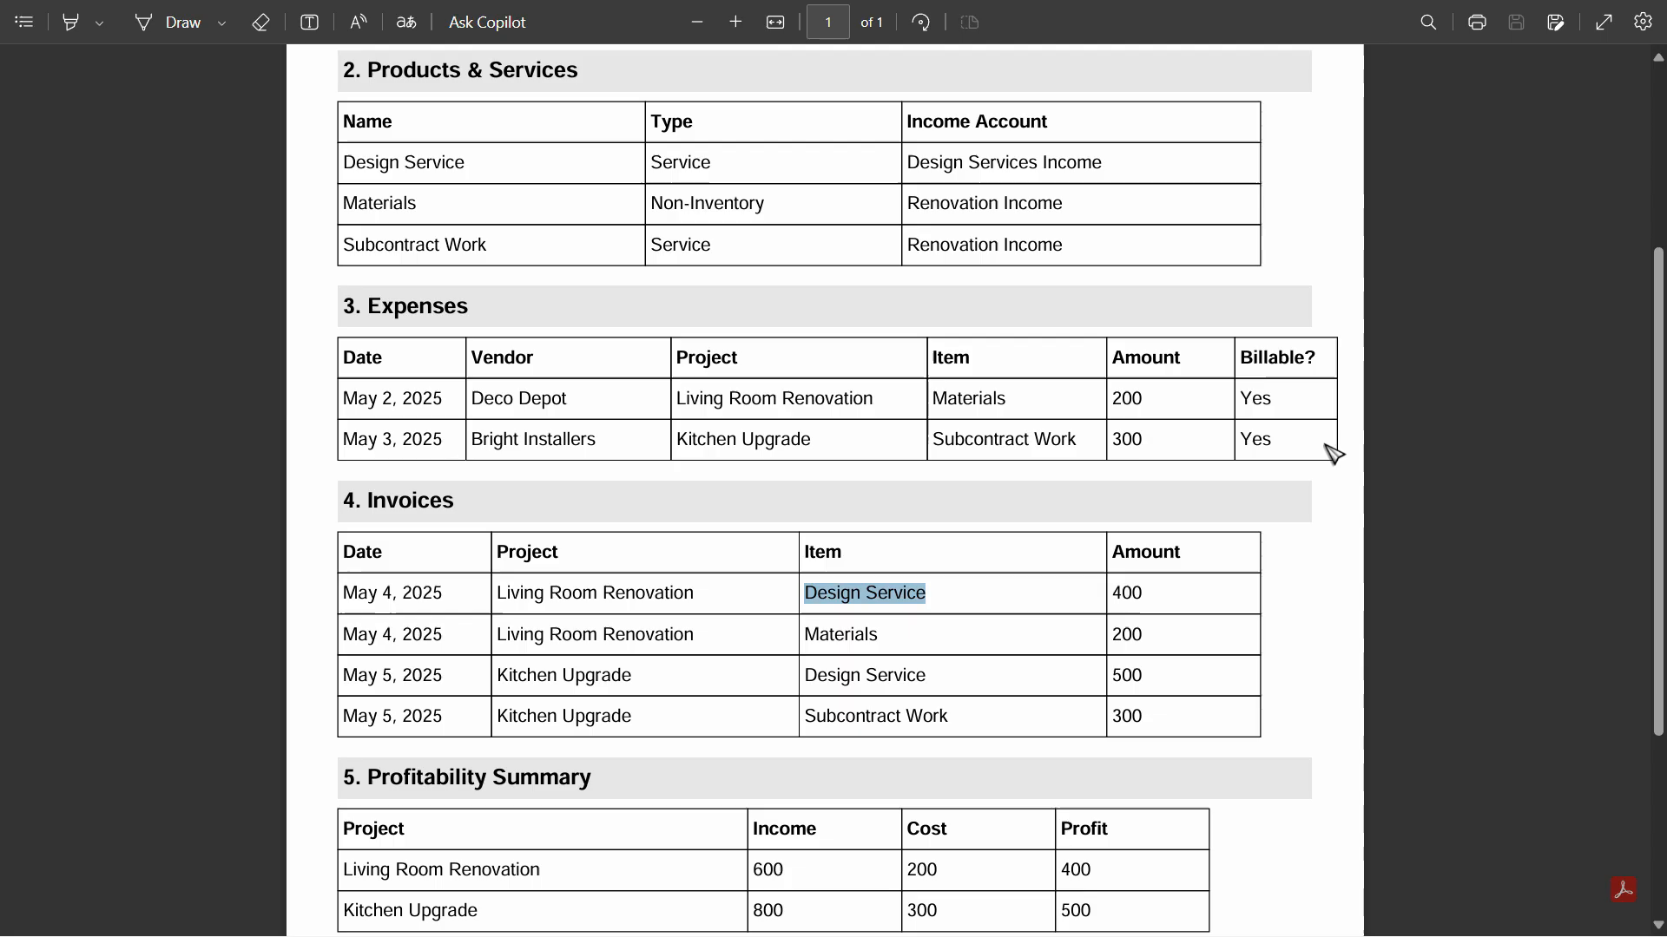
double_click(1126, 594)
key(alt+Tab)
key(Tab)
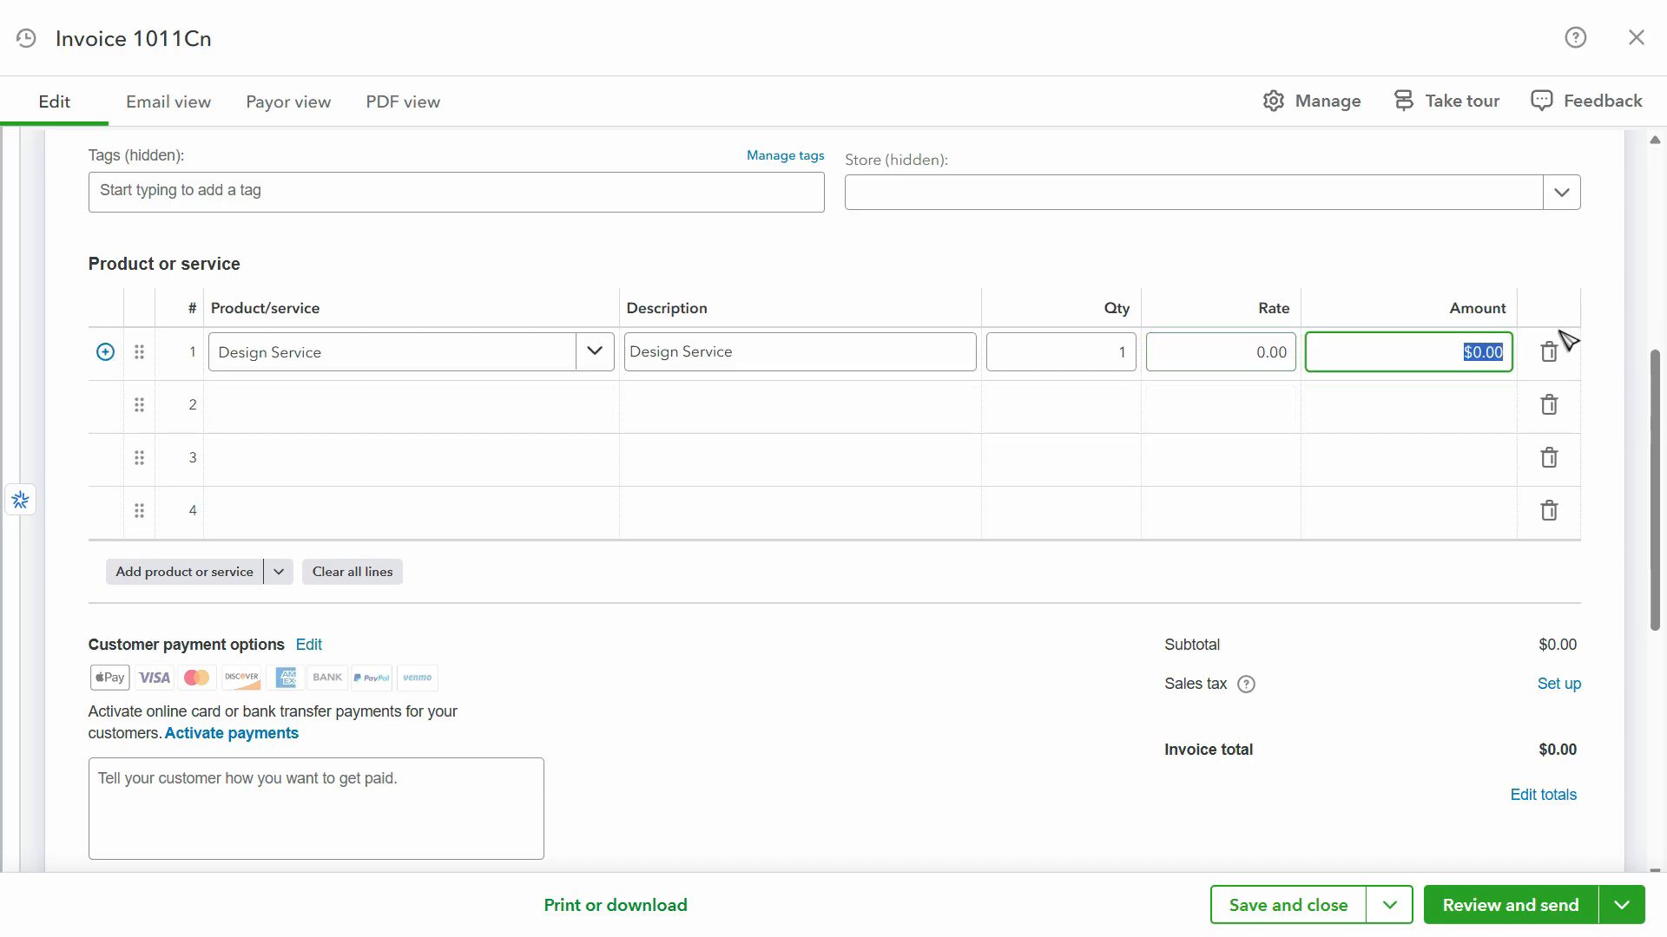
text(400)
key(Tab)
scroll(1266, 527, down, 3)
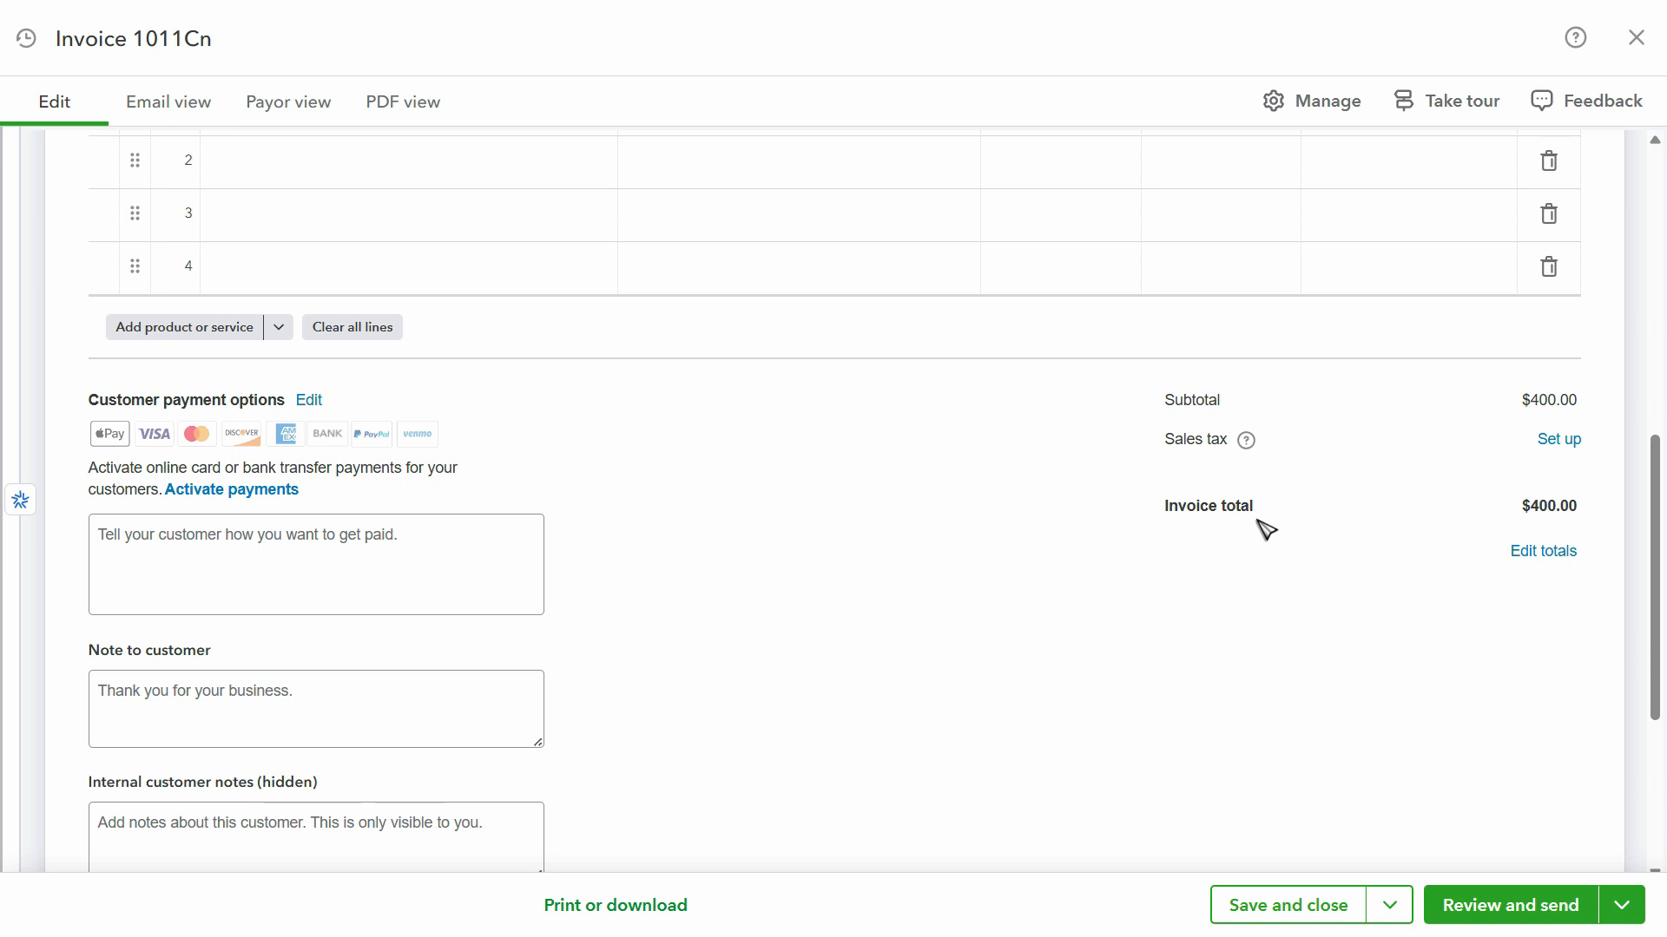
scroll(1243, 530, up, 5)
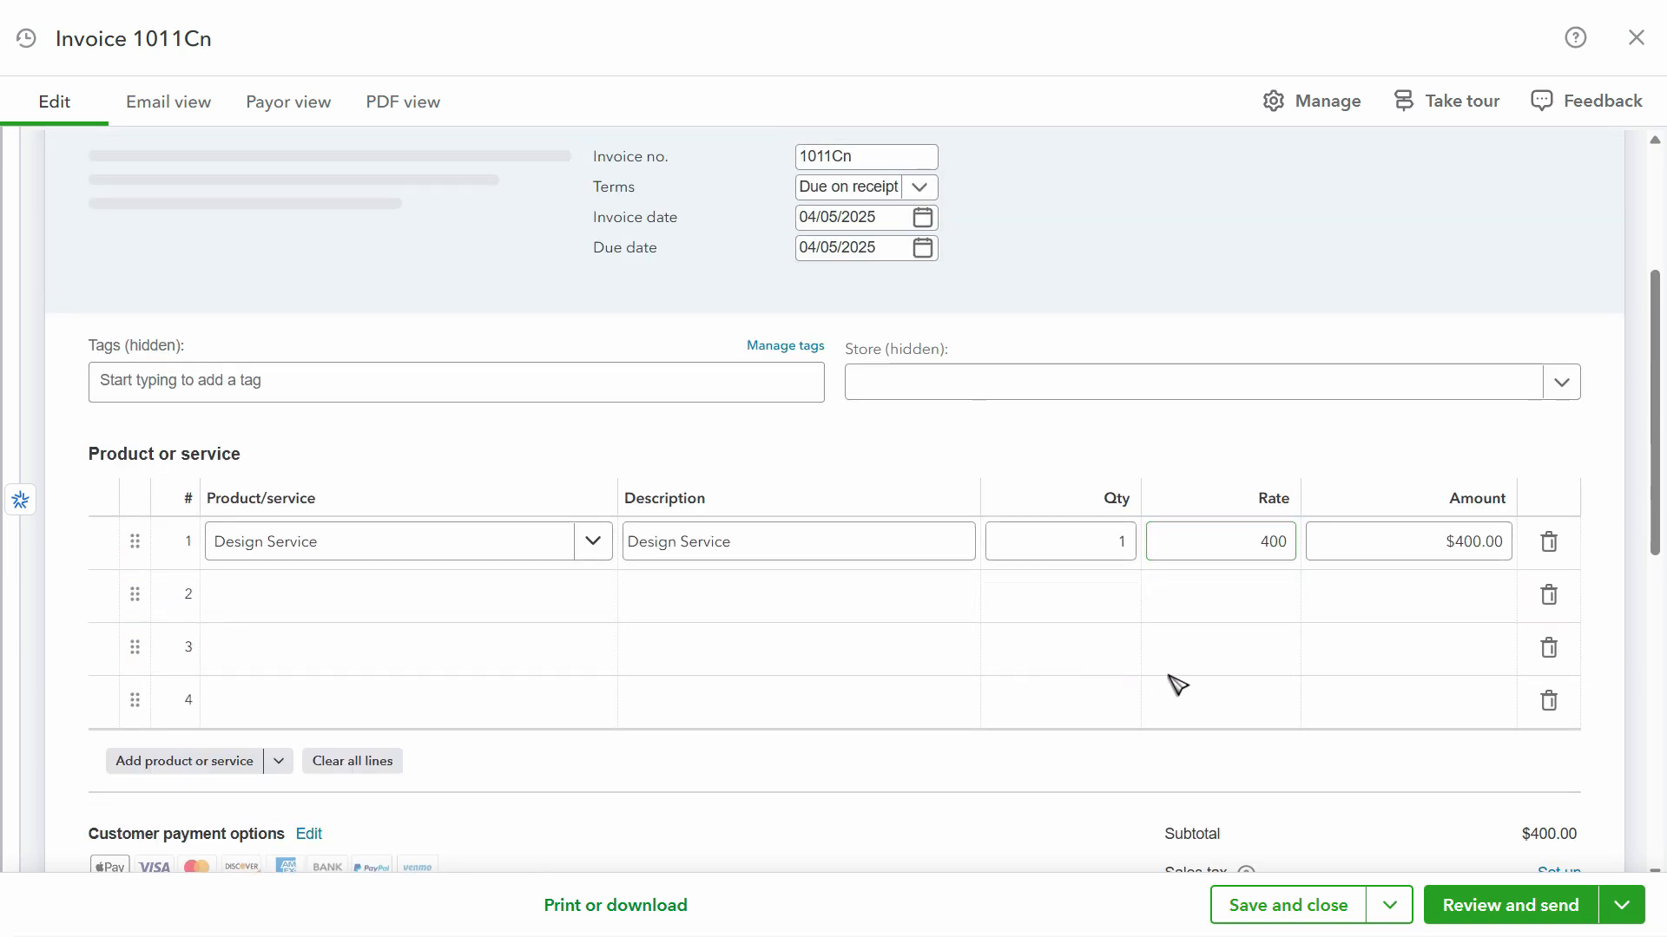
Select Elite Properties as the invoice's customer, checking the PDF's Customers & Projects table for the name.
key(ctrl+s)
click(1602, 899)
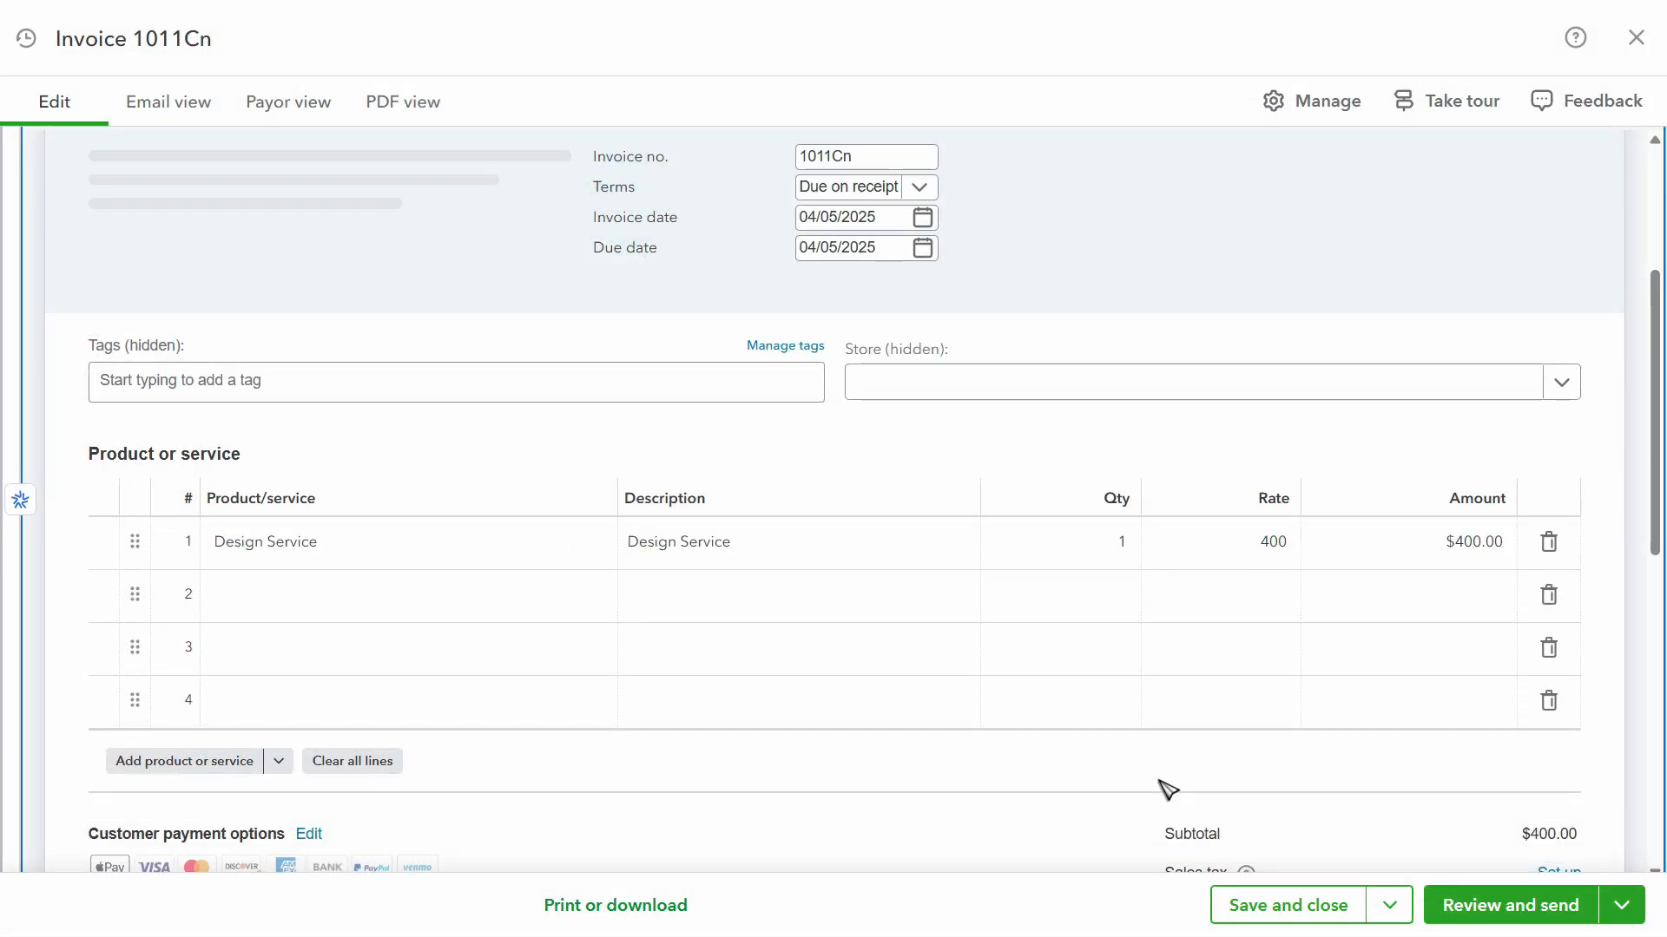
scroll(1064, 747, up, 5)
click(261, 308)
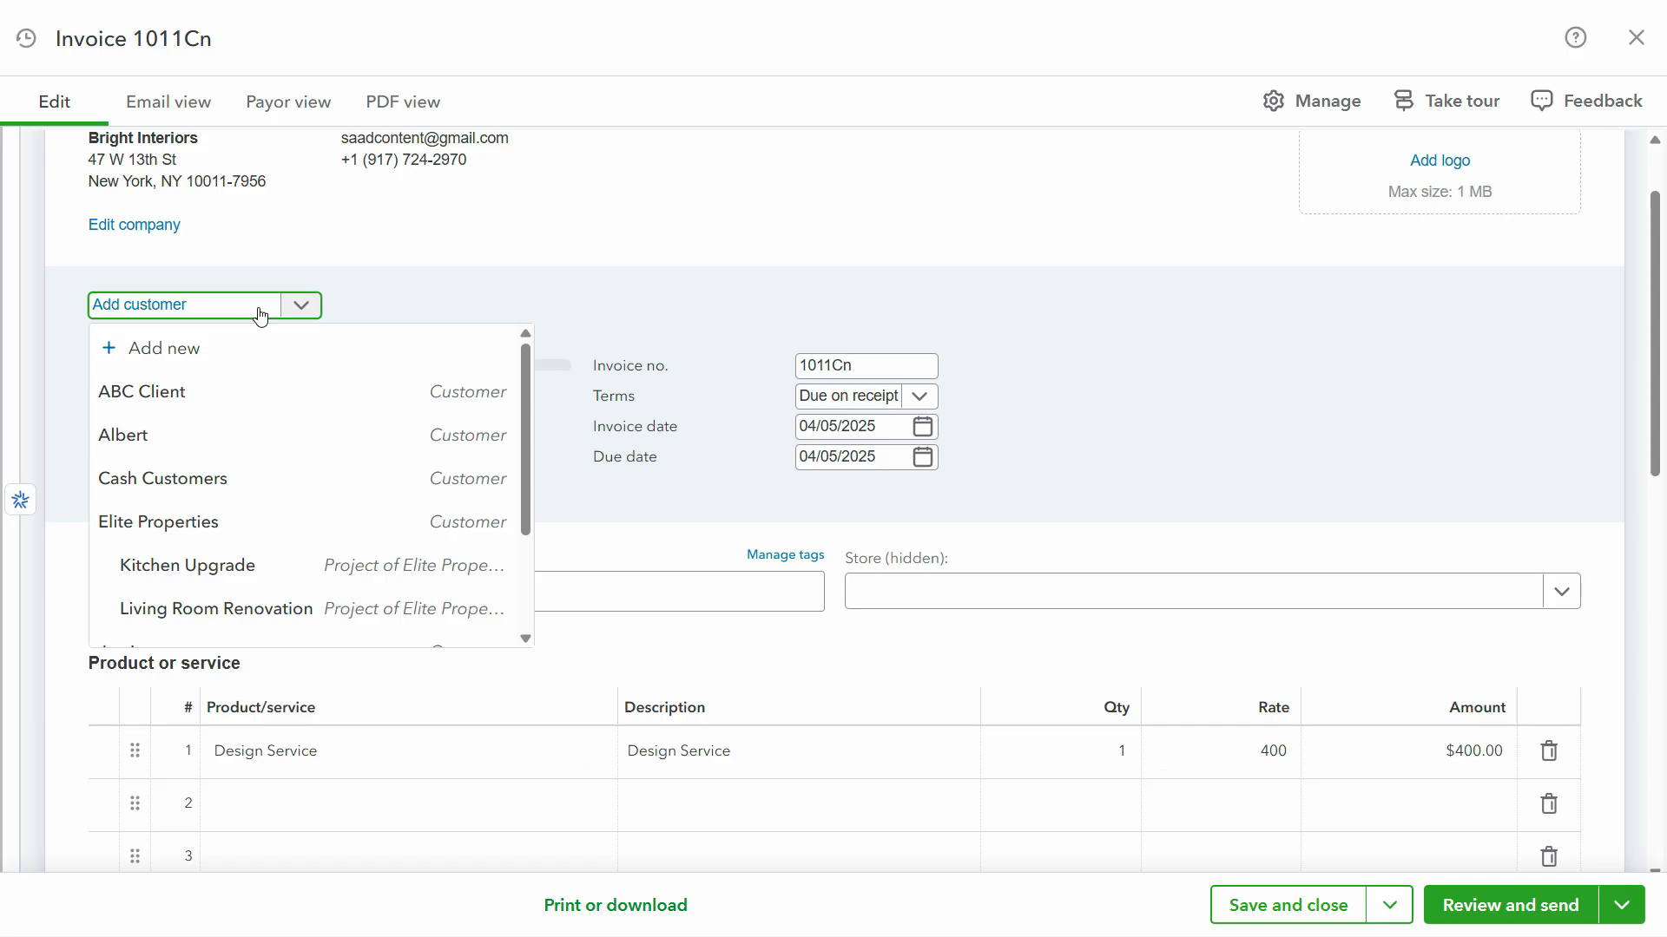
key(alt+Tab)
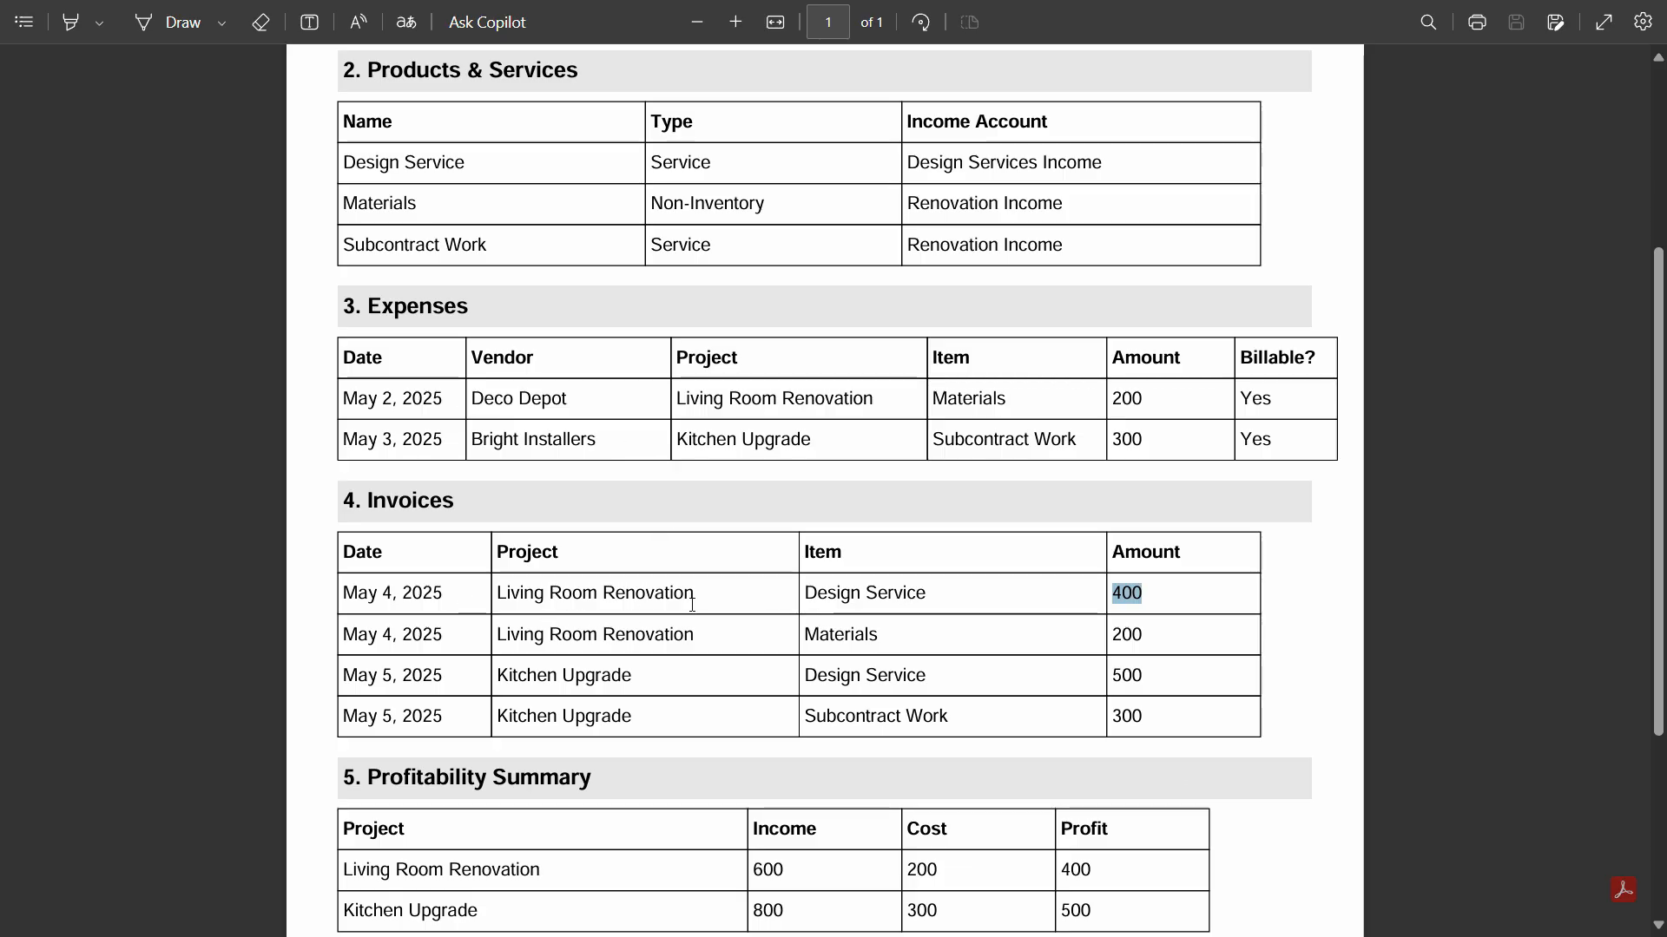
scroll(825, 605, down, 3)
scroll(953, 622, up, 7)
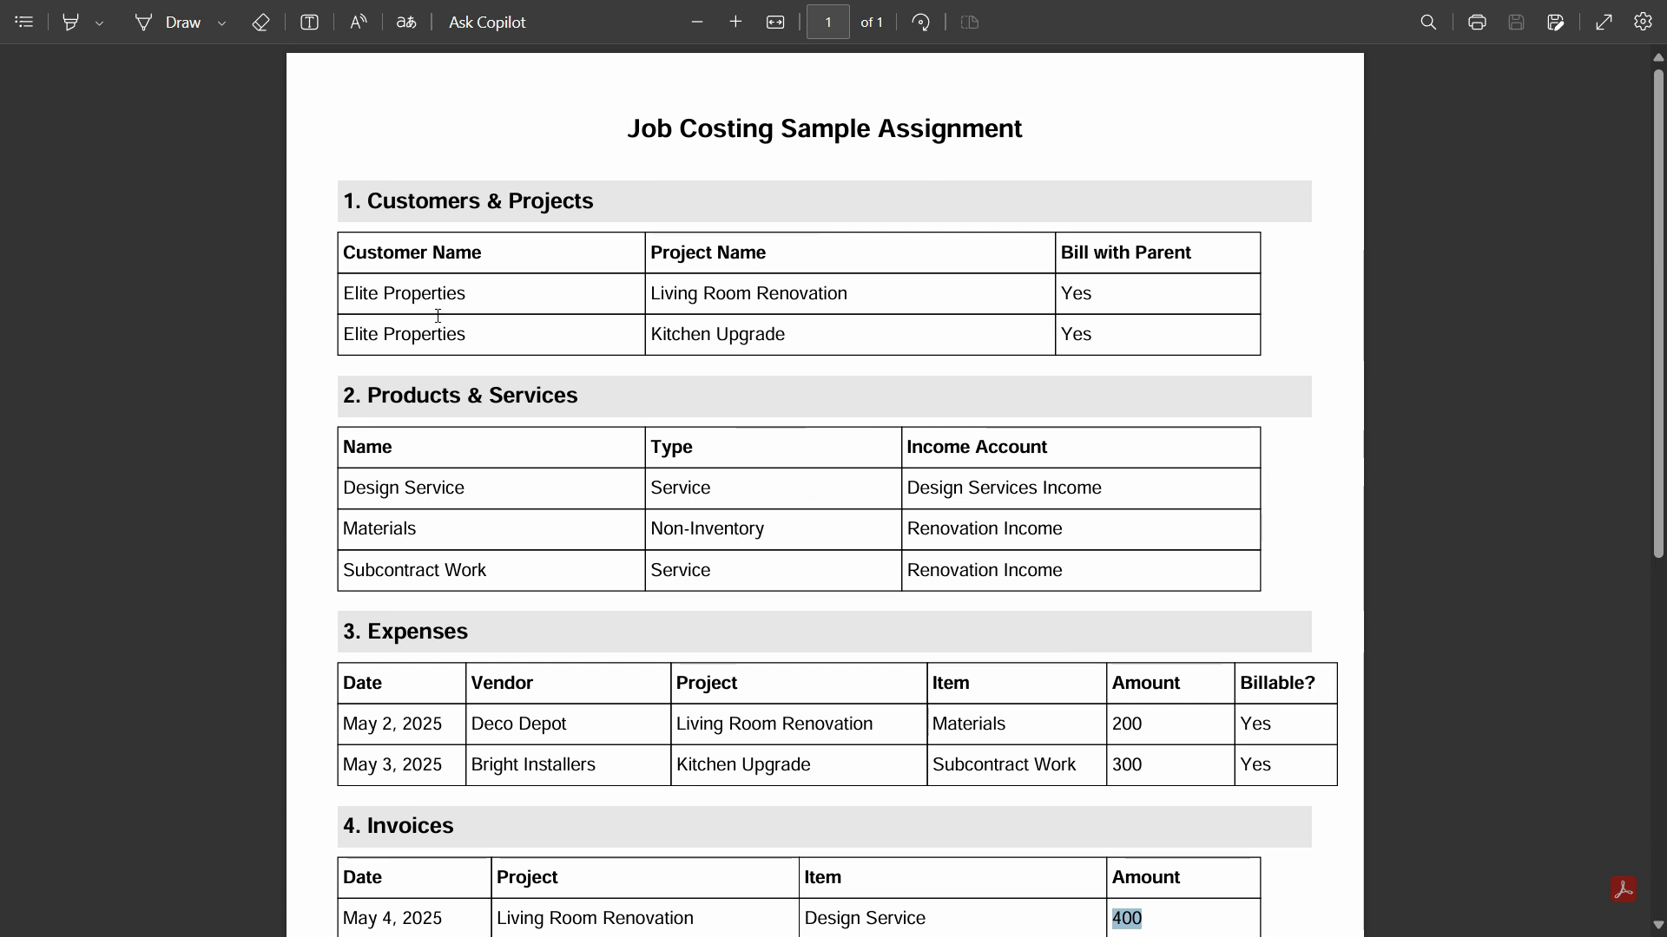
key(alt+Tab)
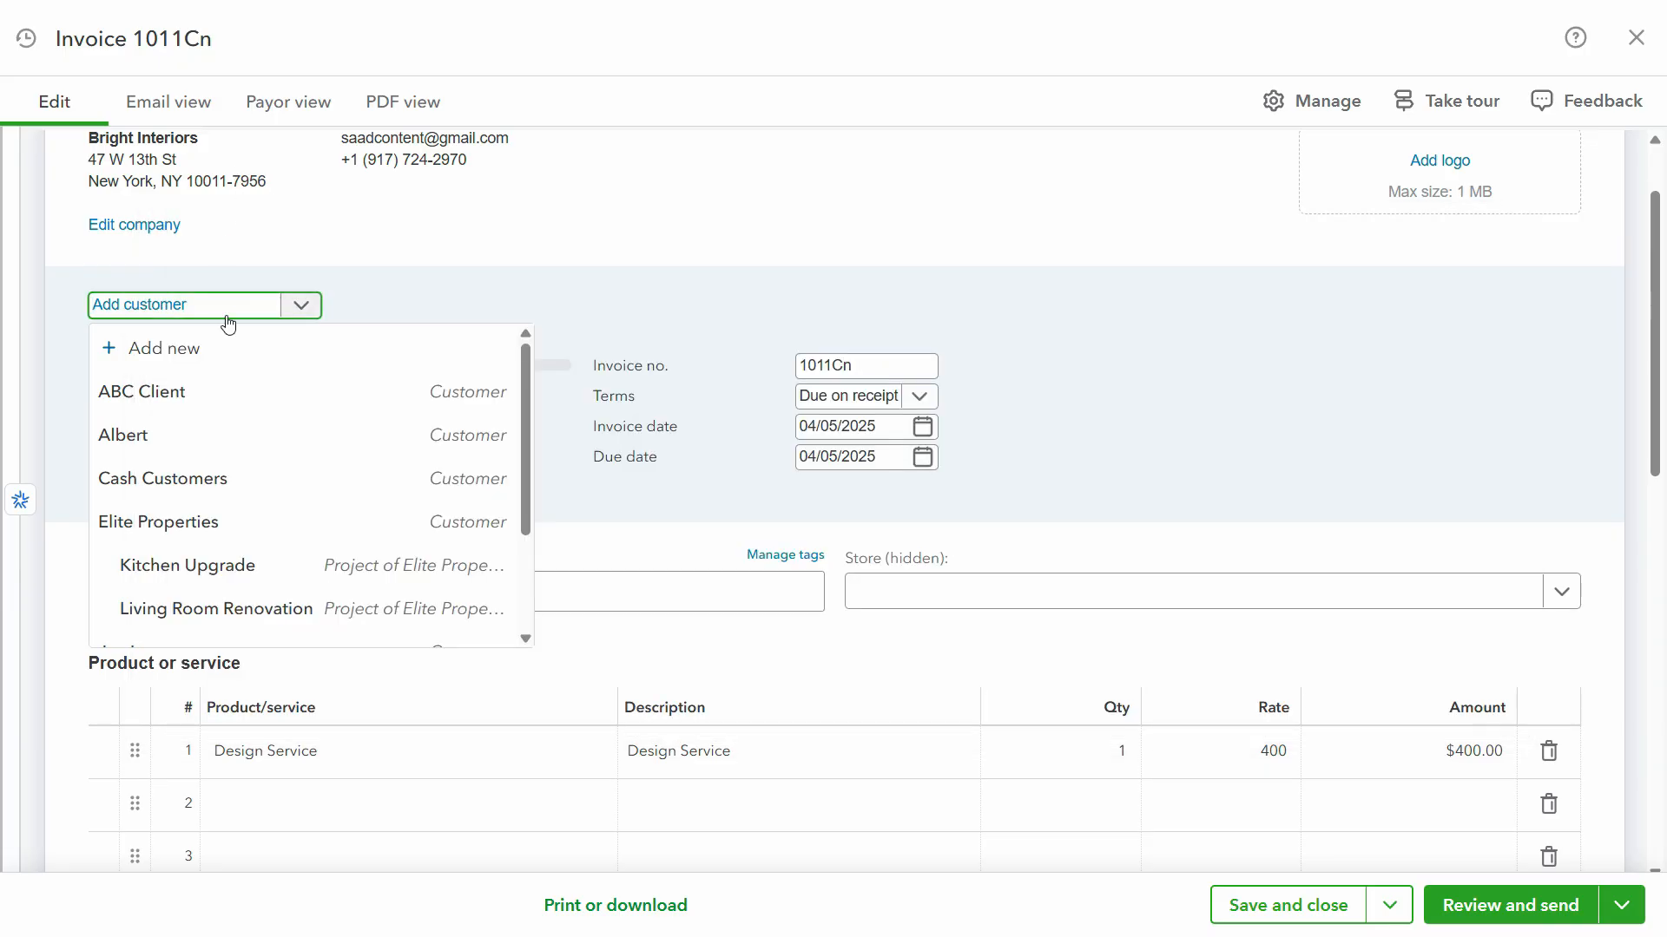
click(211, 522)
scroll(1026, 570, down, 3)
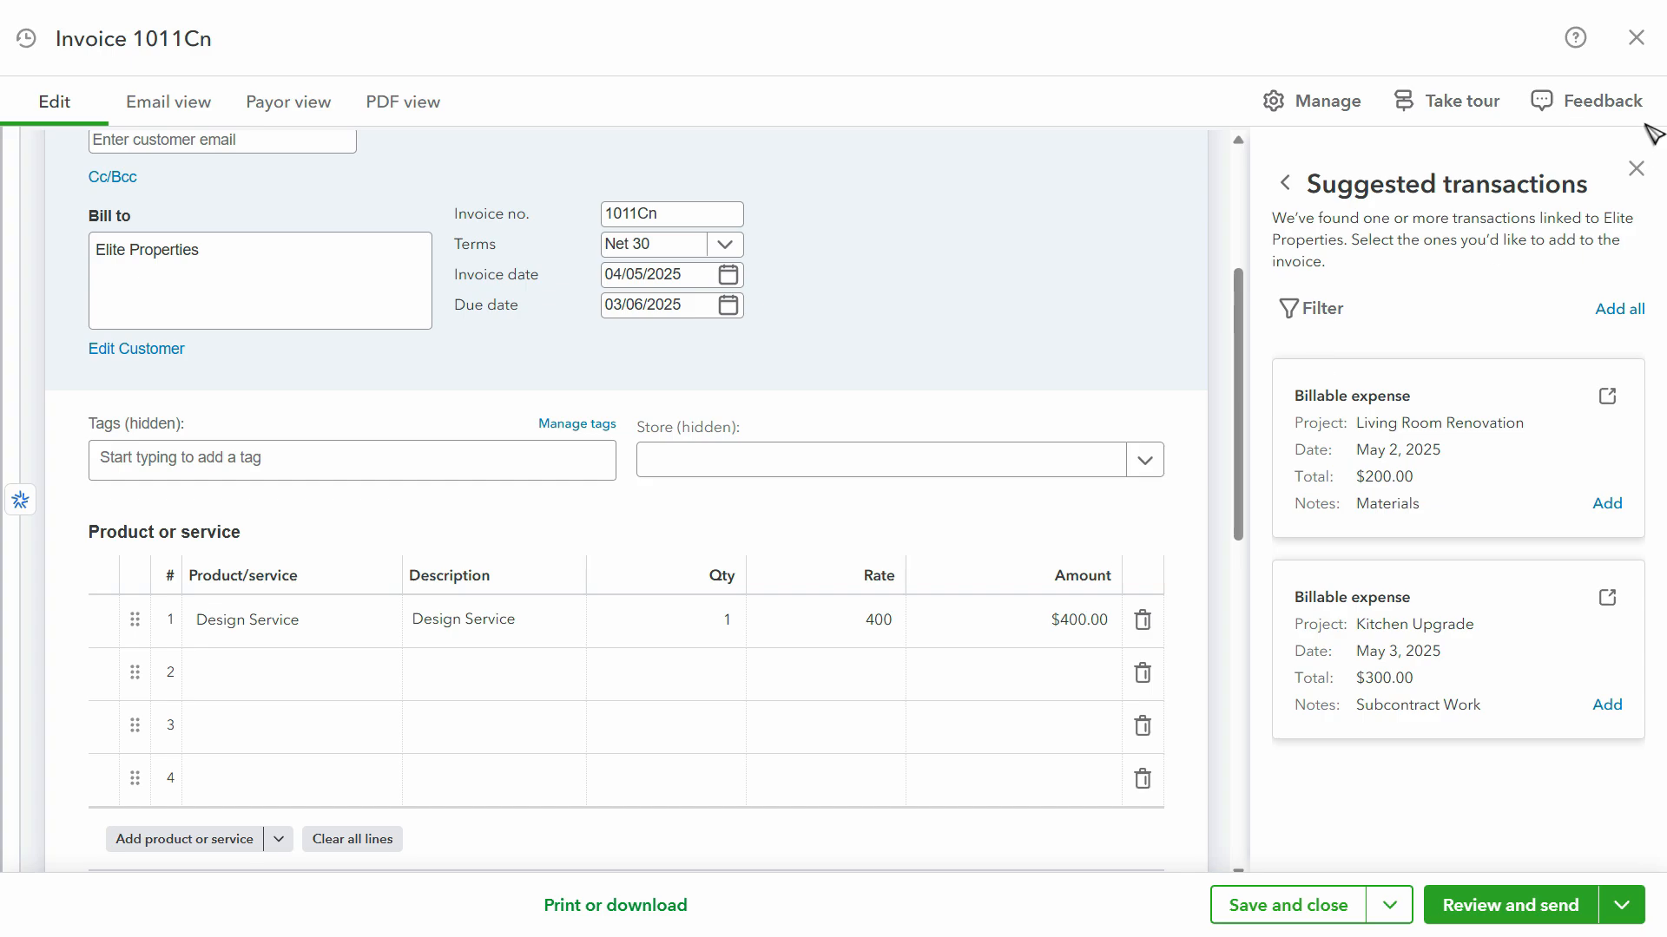
Check the project in the PDF's Invoices table, change the invoice's customer to Elite Properties' Living Room Renovation project and dismiss the suggested transactions.
key(alt+Tab)
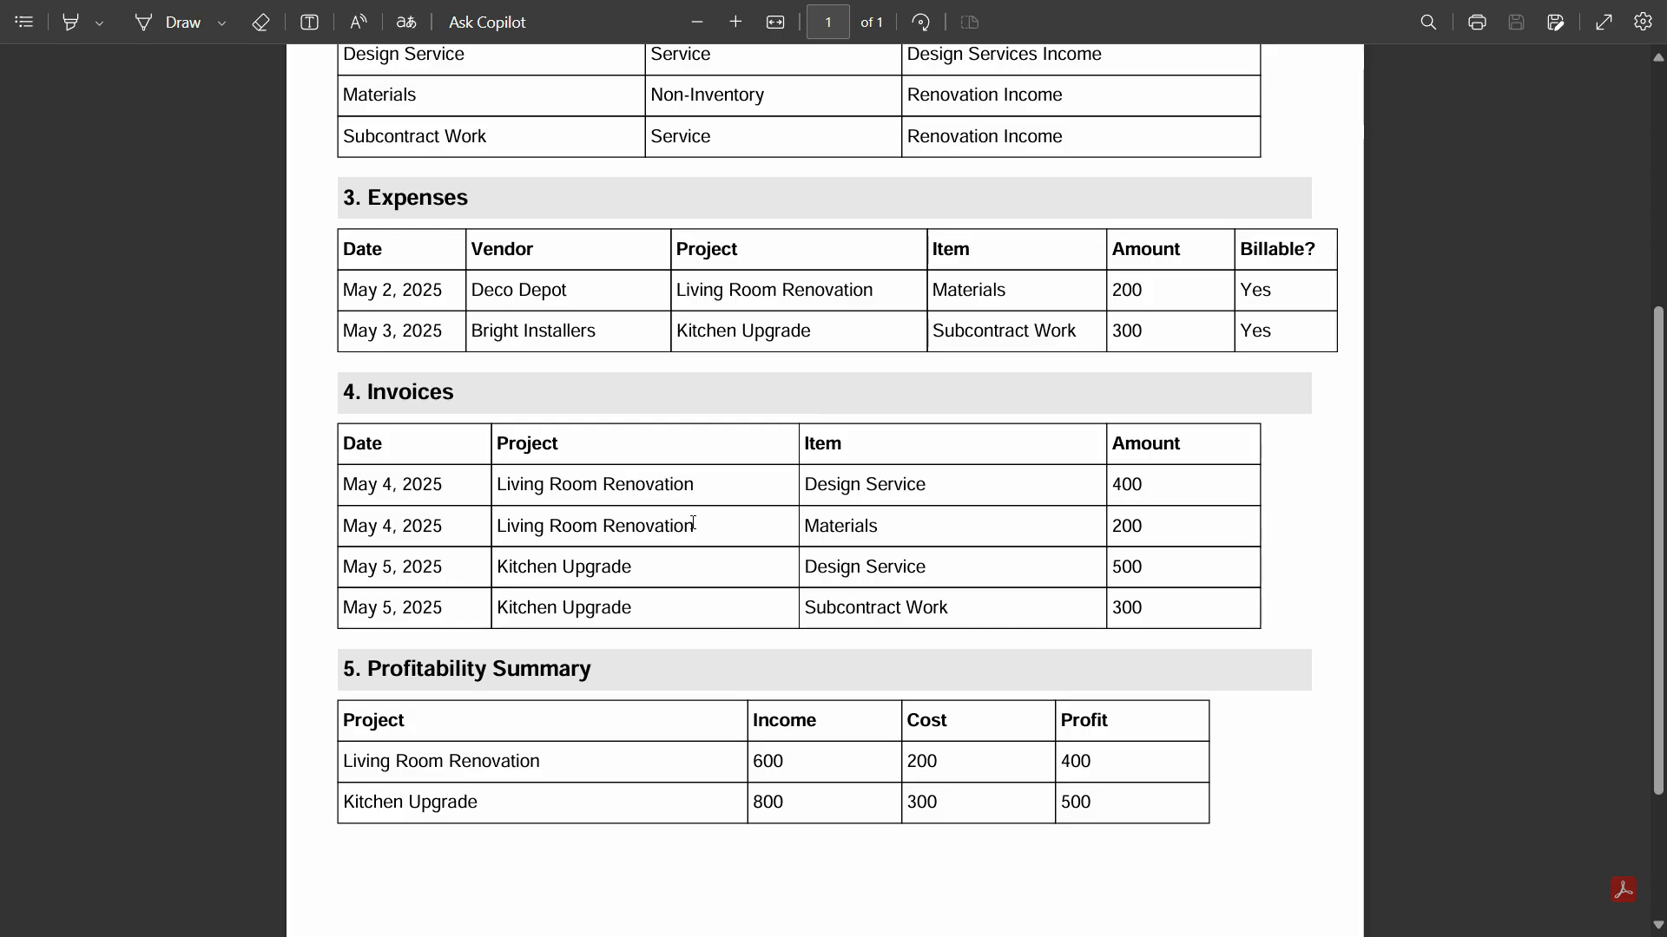
key(alt+Tab)
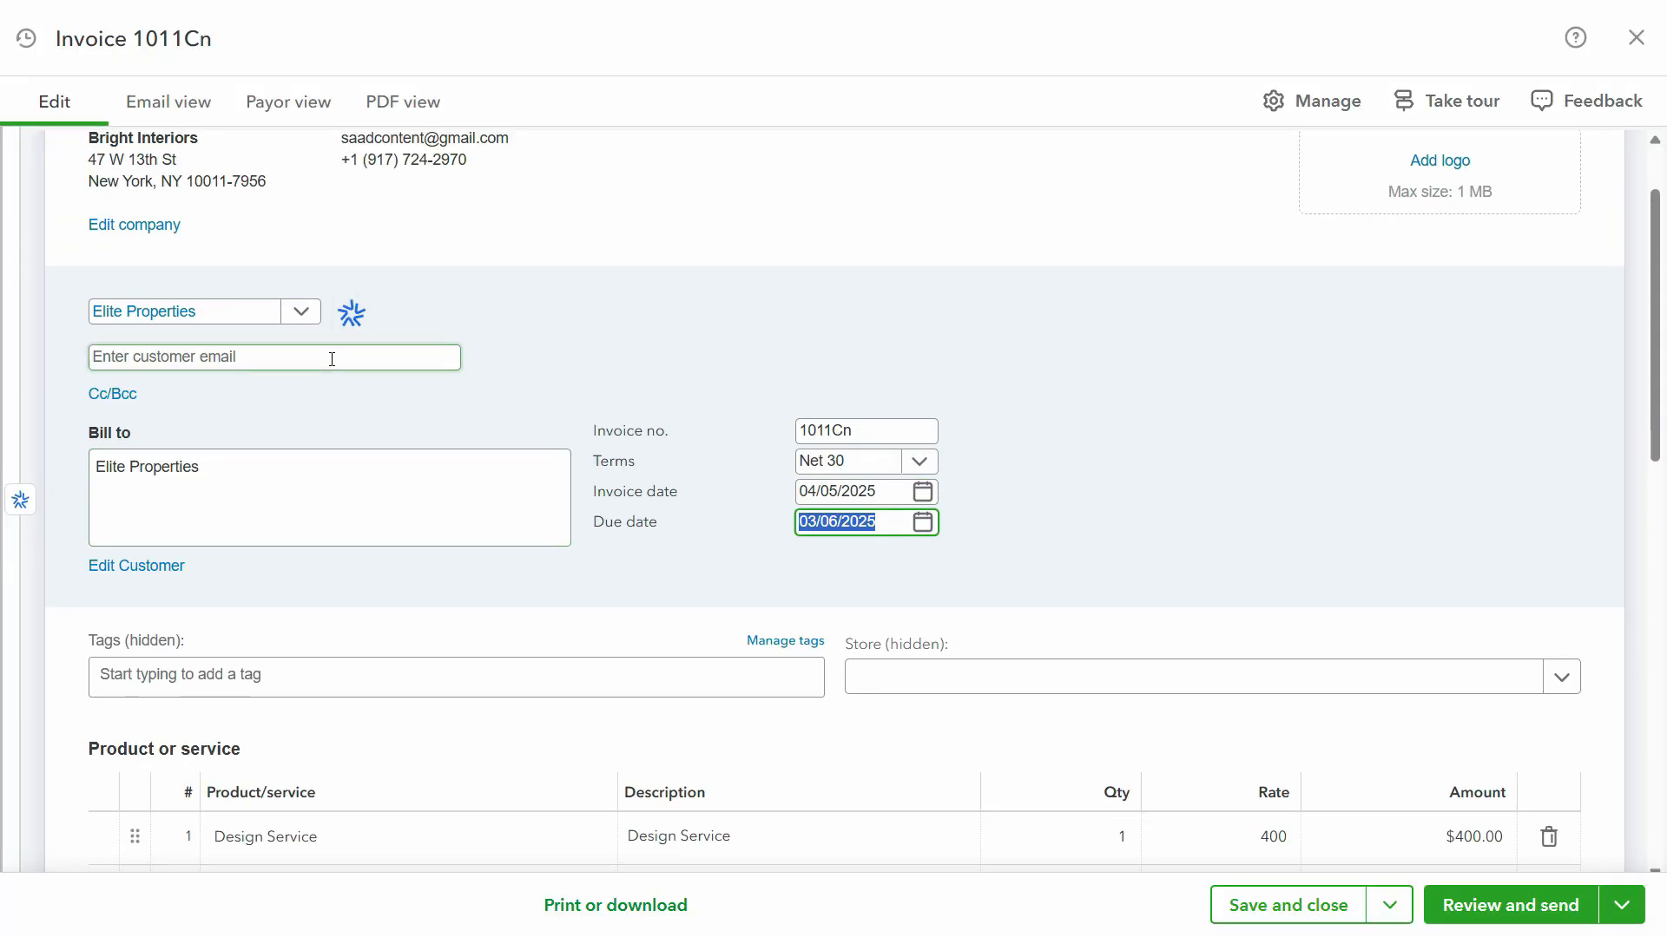
scroll(576, 543, down, 5)
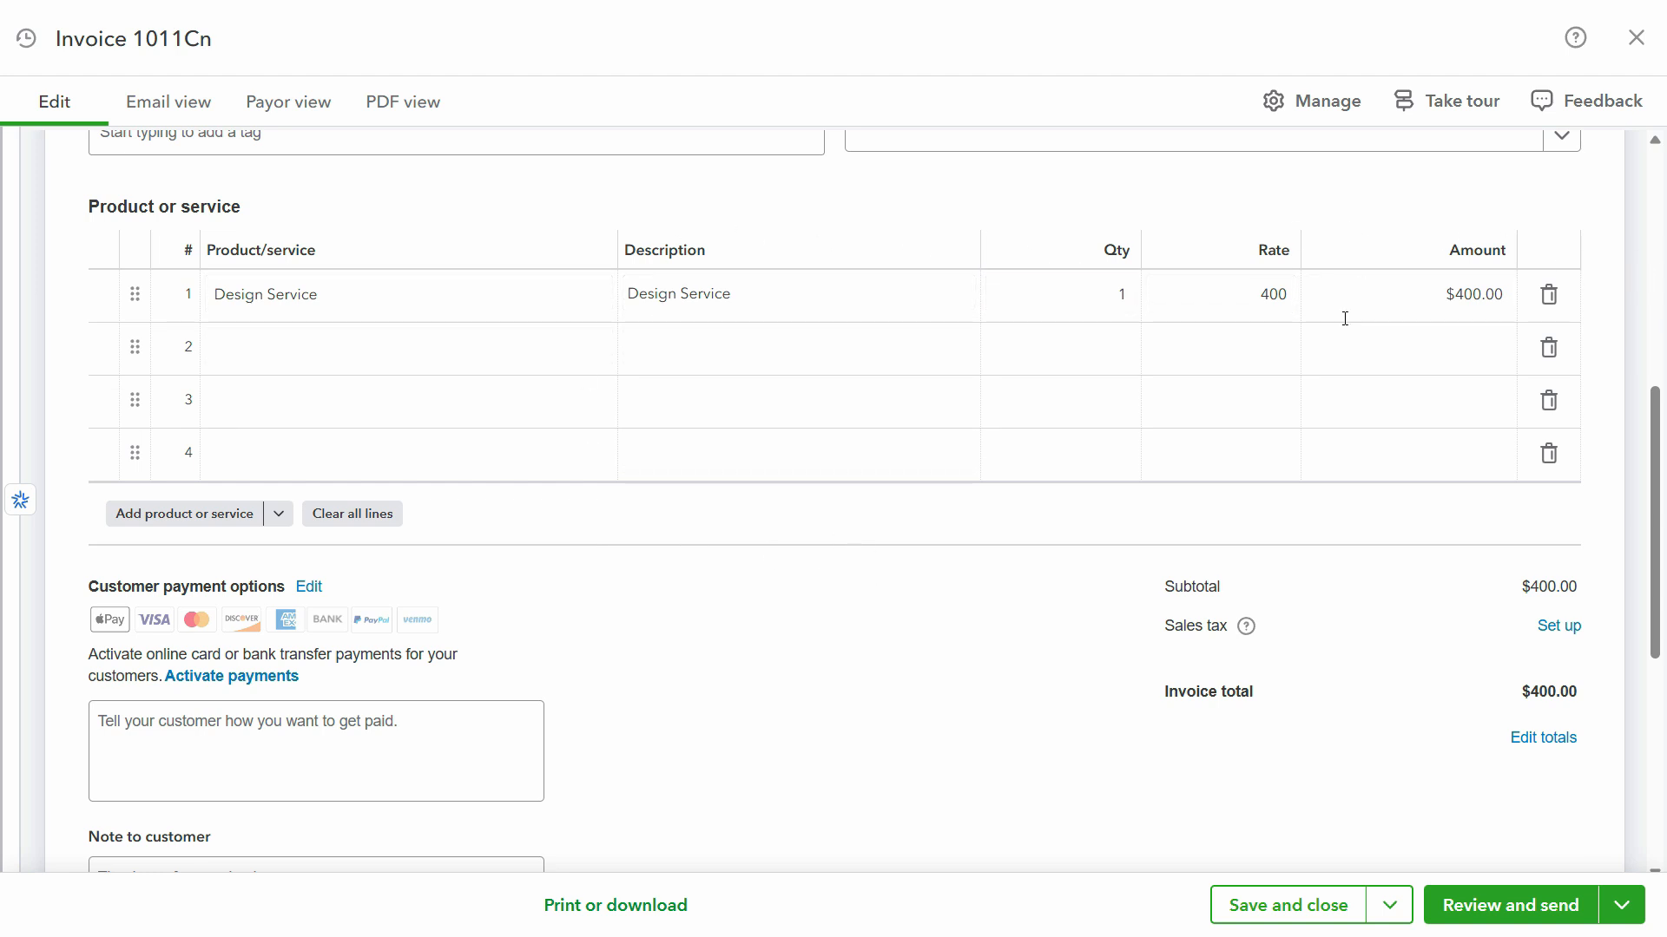
scroll(513, 442, up, 5)
click(277, 317)
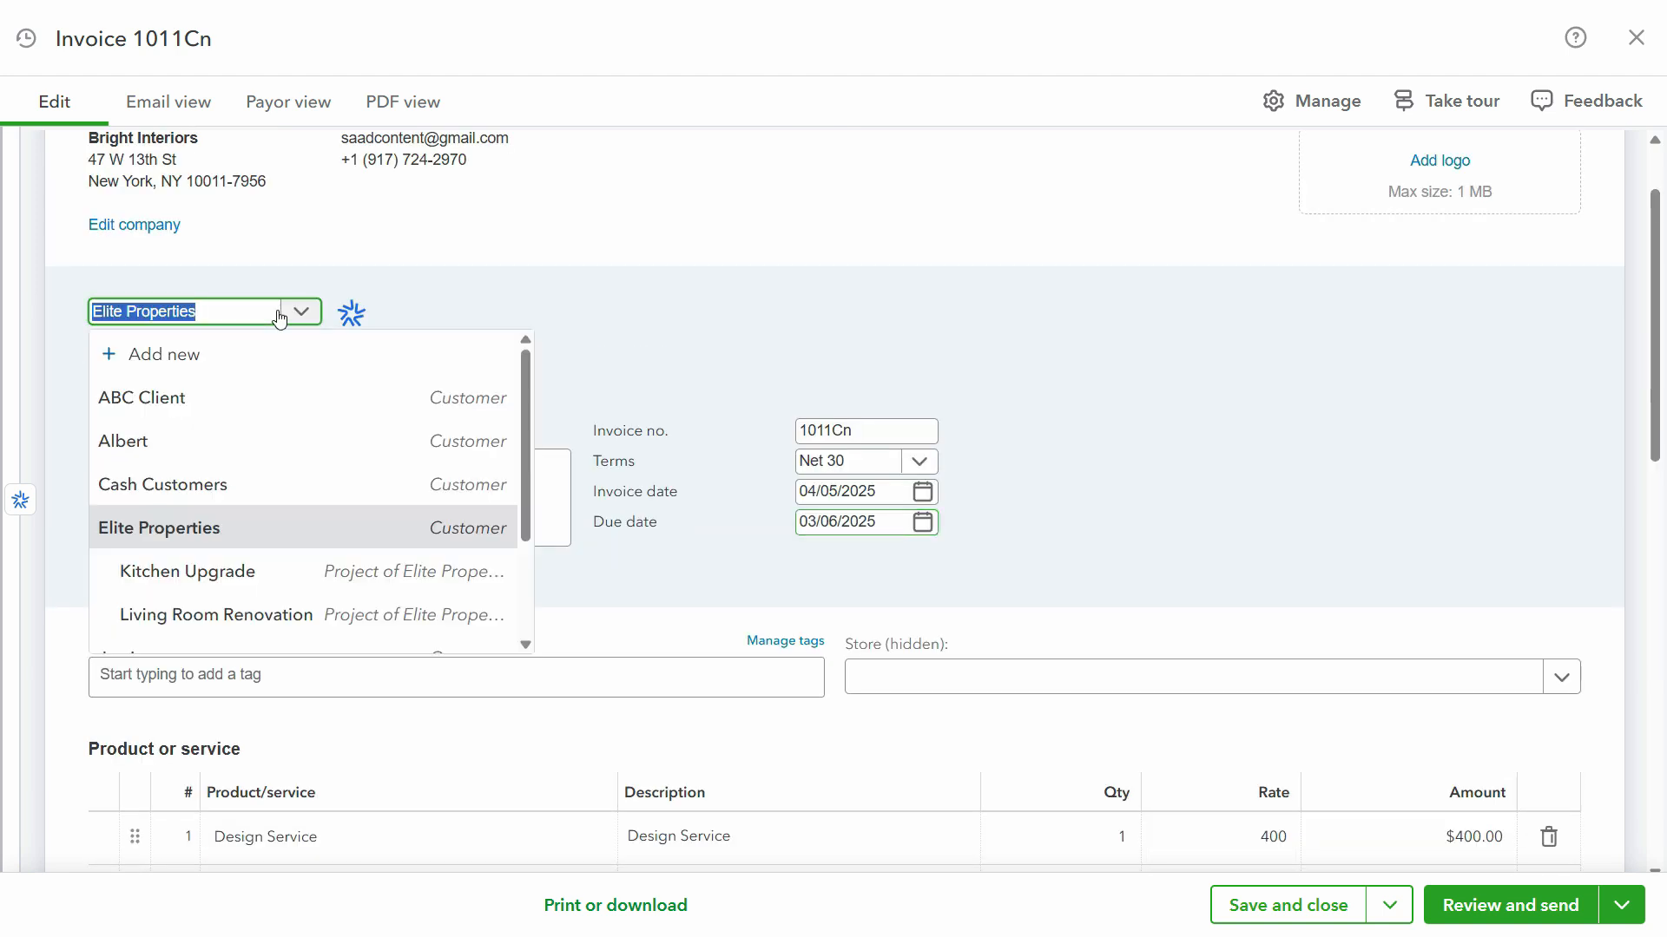
click(233, 615)
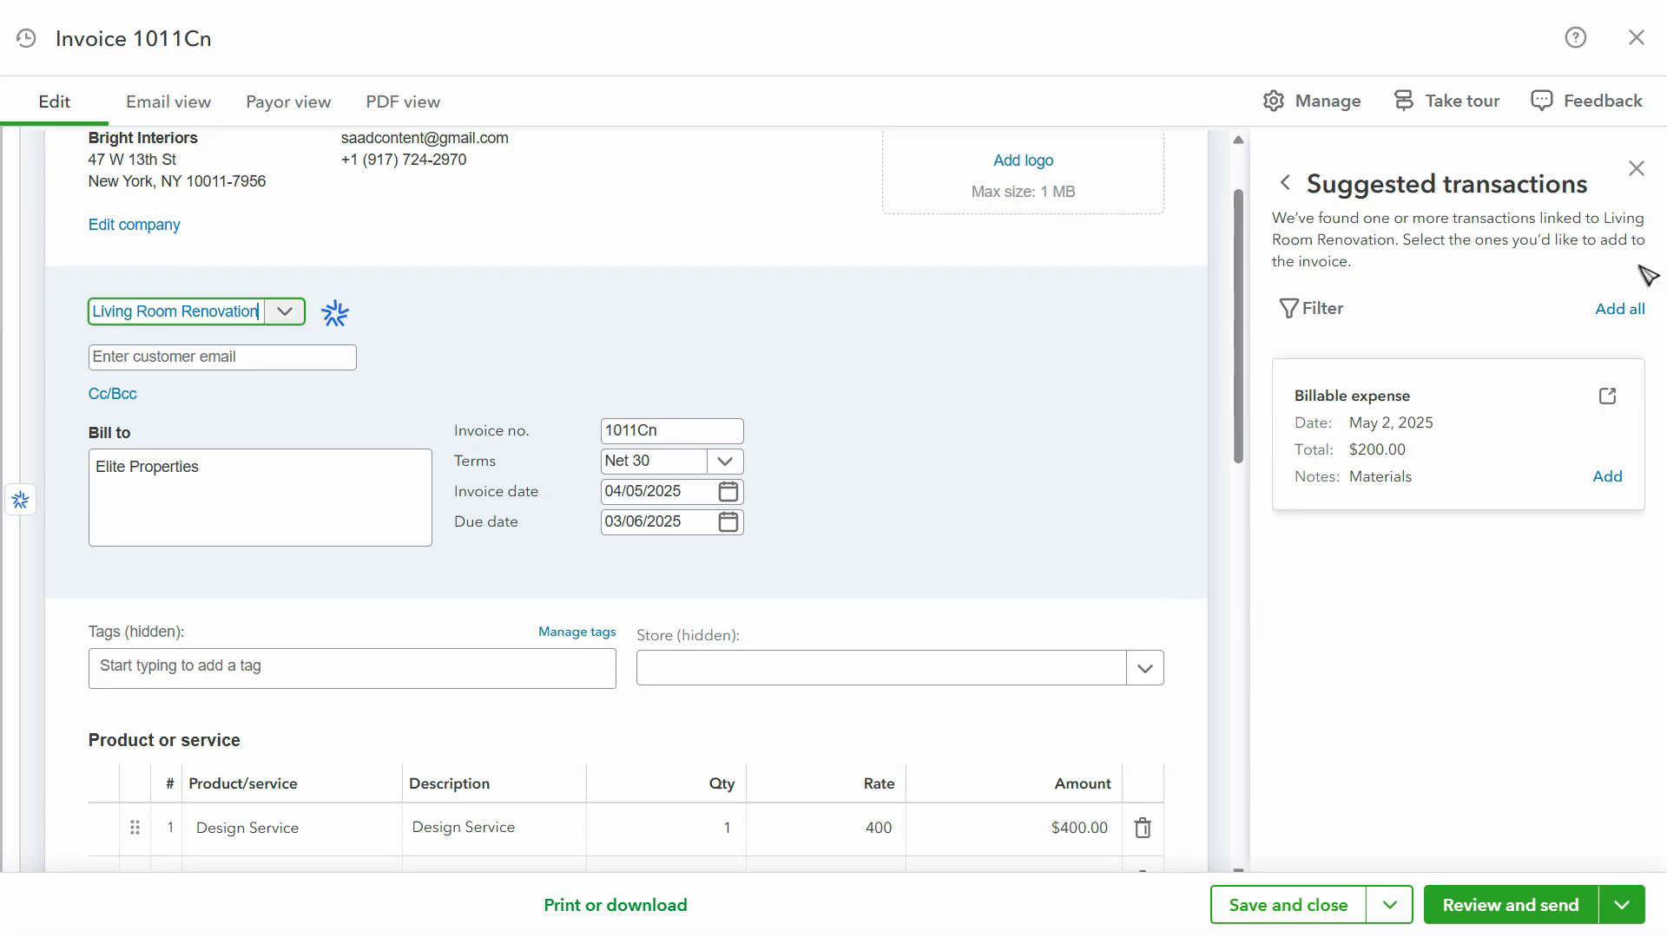
click(1636, 169)
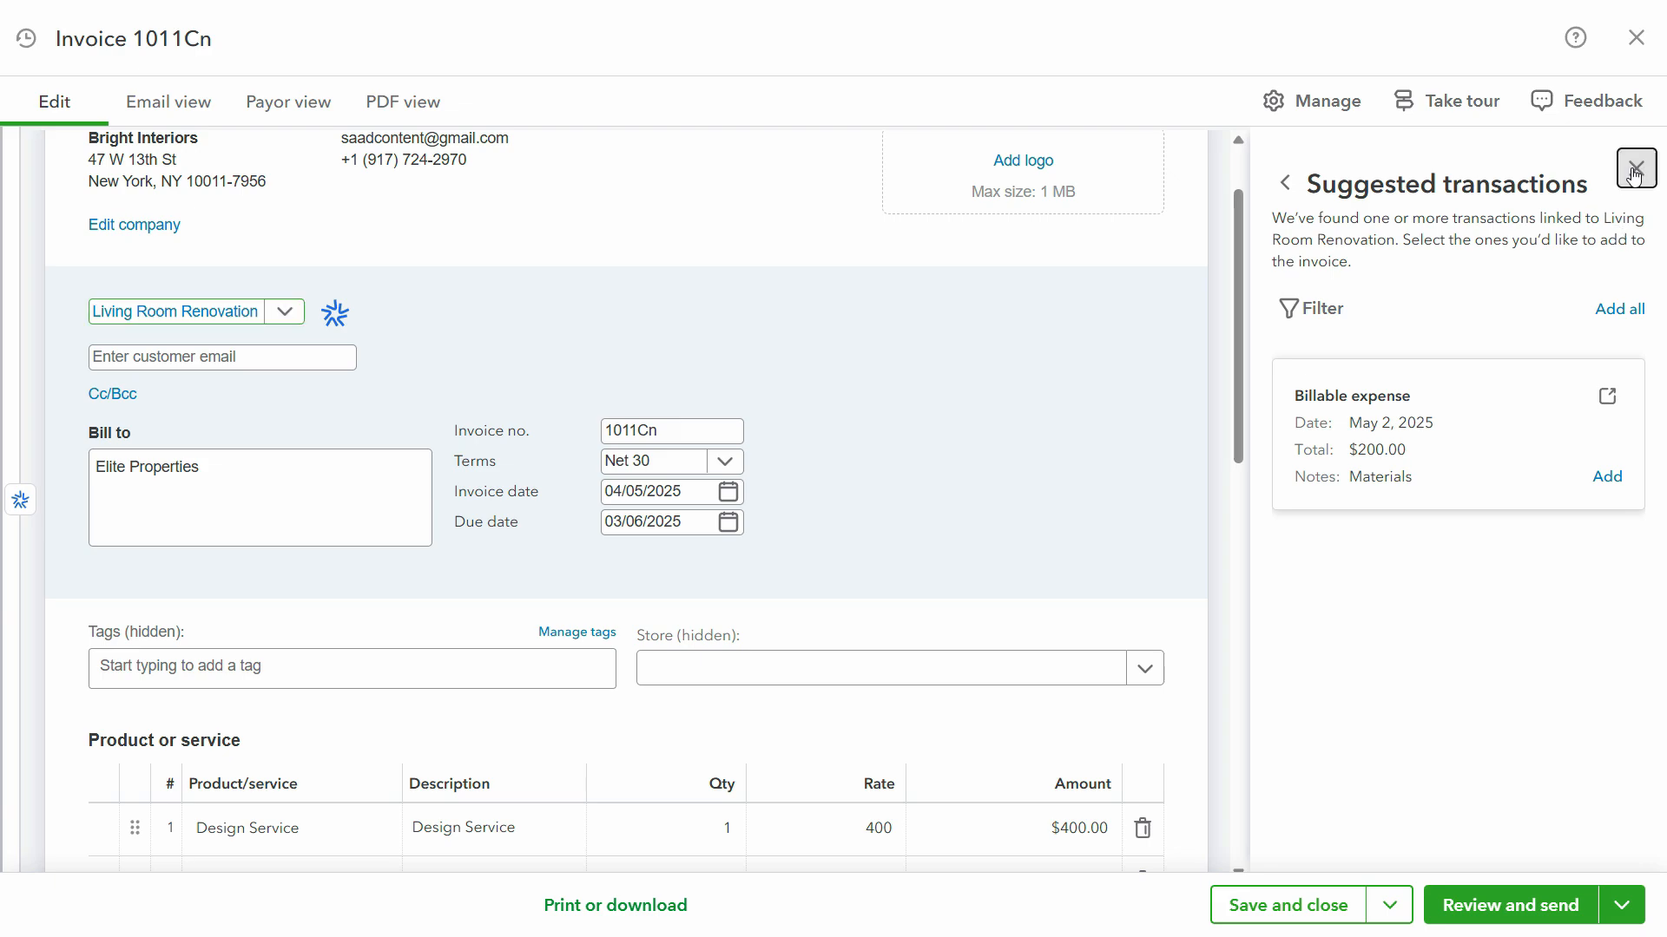
Save the Living Room Renovation invoice for Design Service and start a new invoice.
scroll(1256, 628, down, 5)
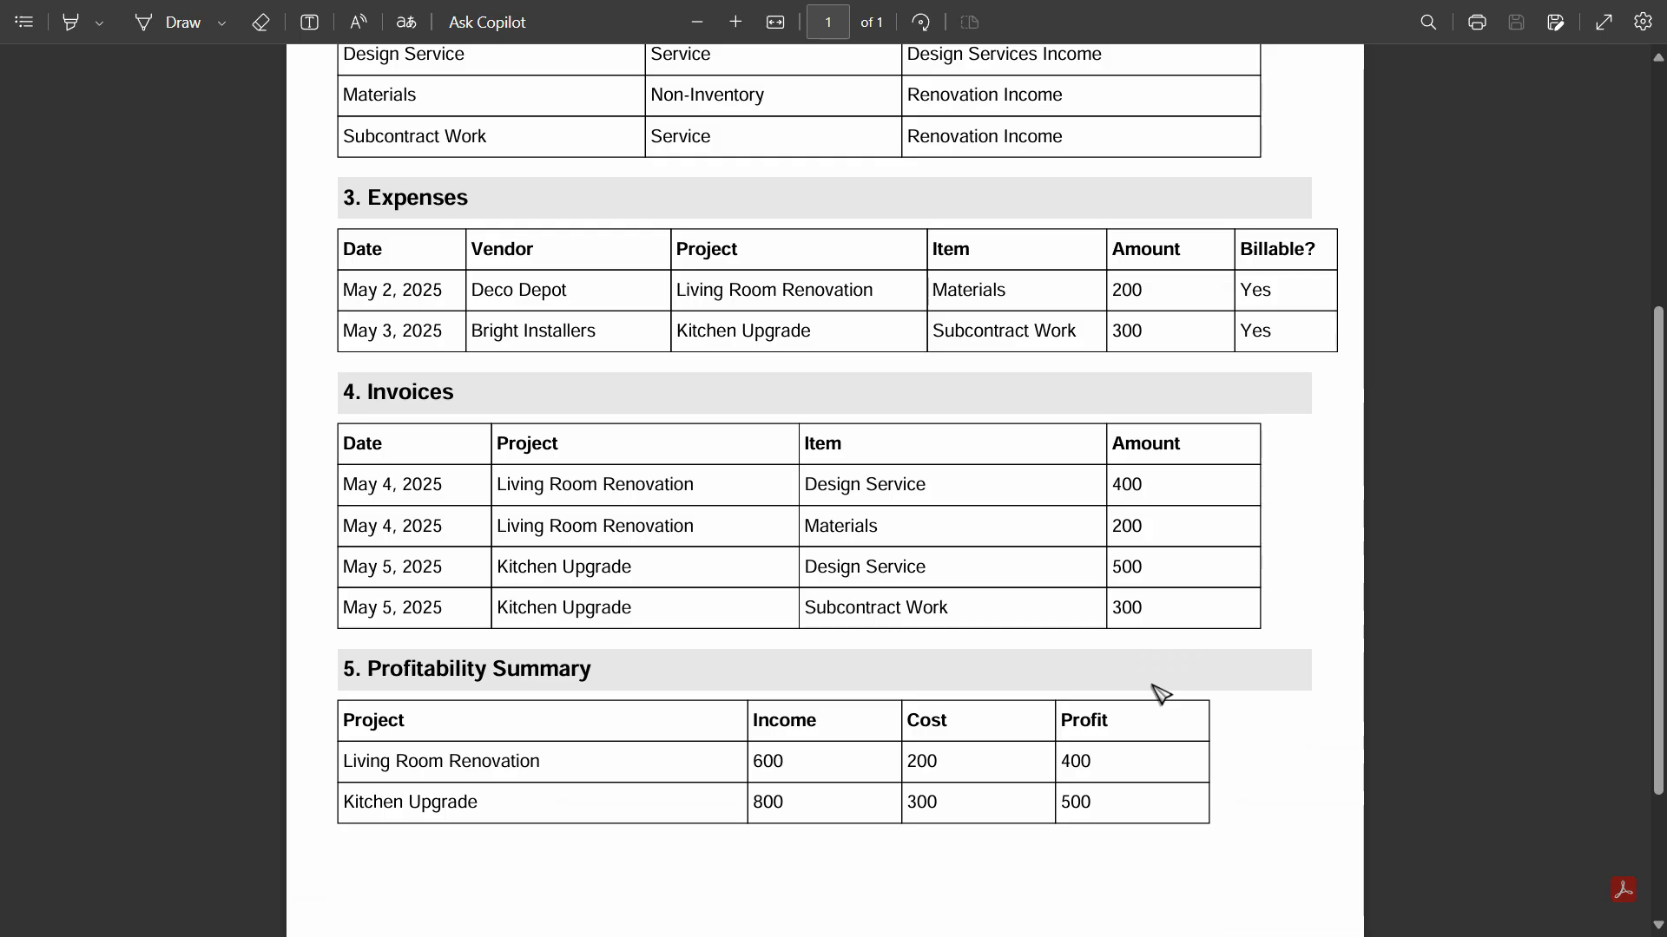
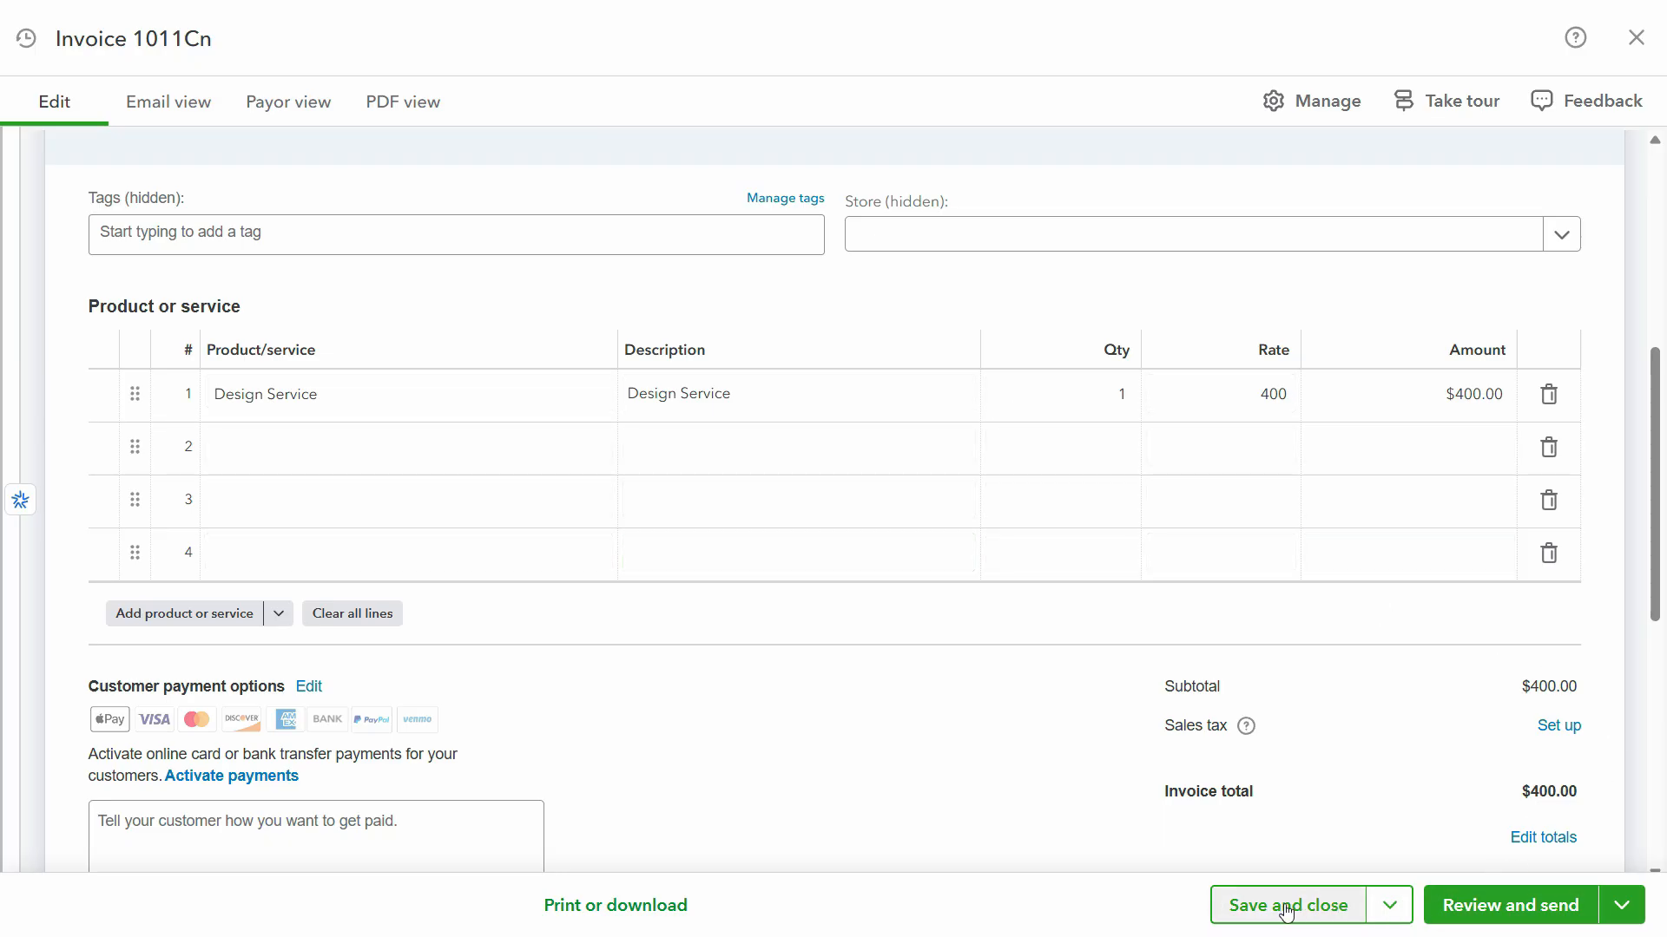
click(1380, 908)
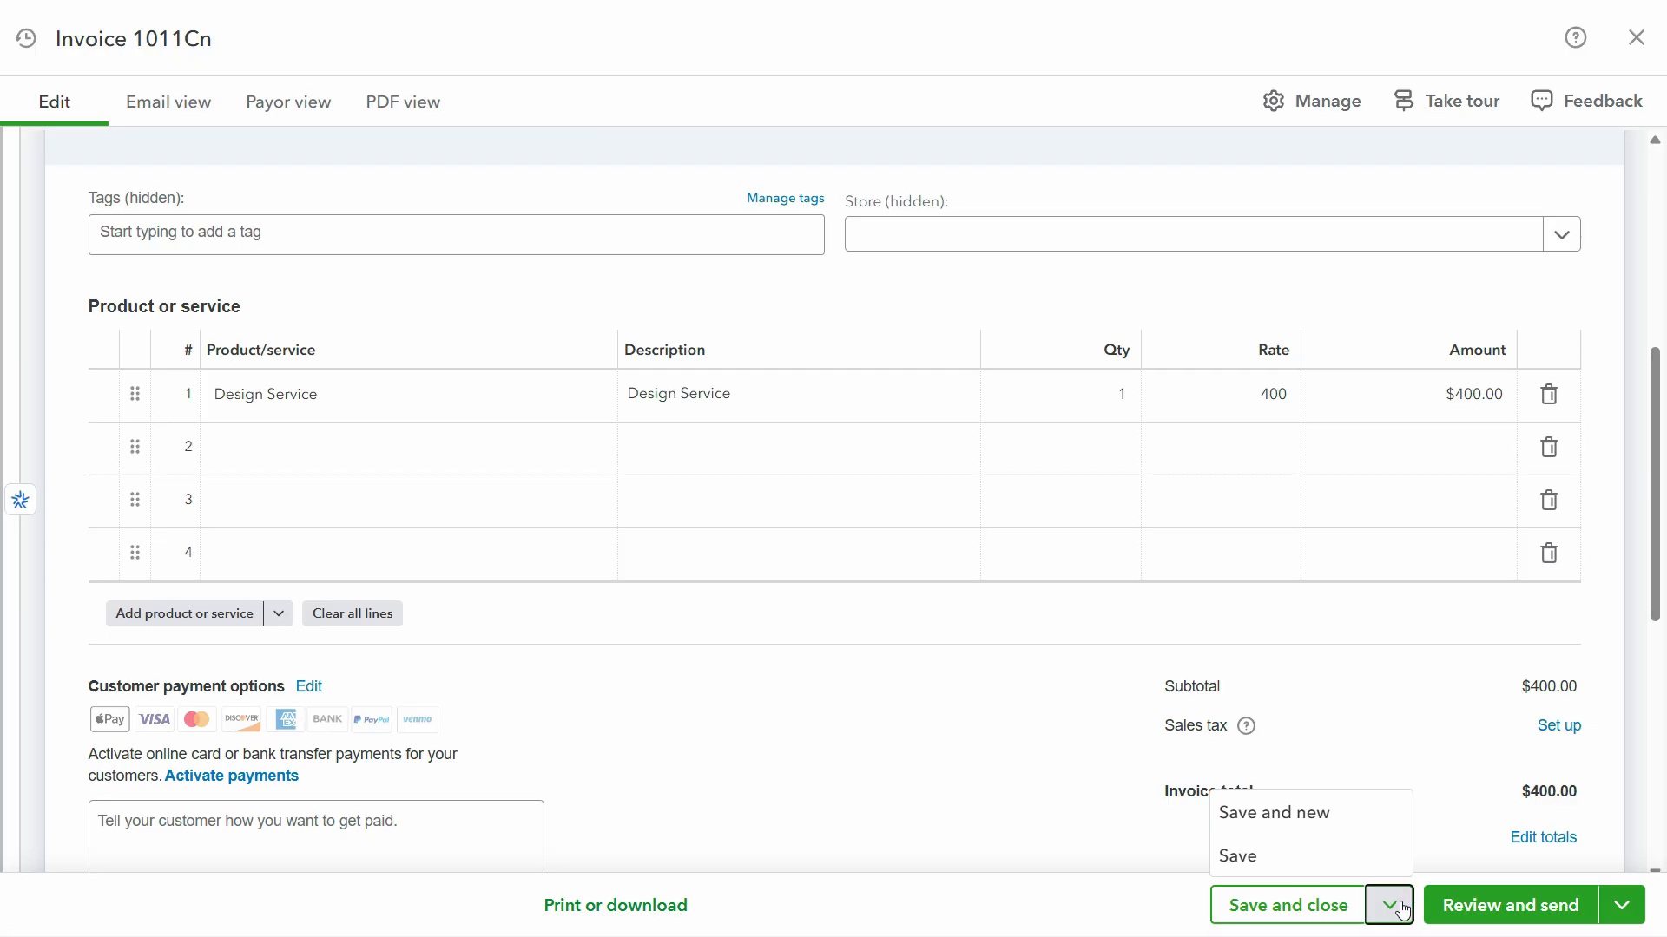
click(1367, 813)
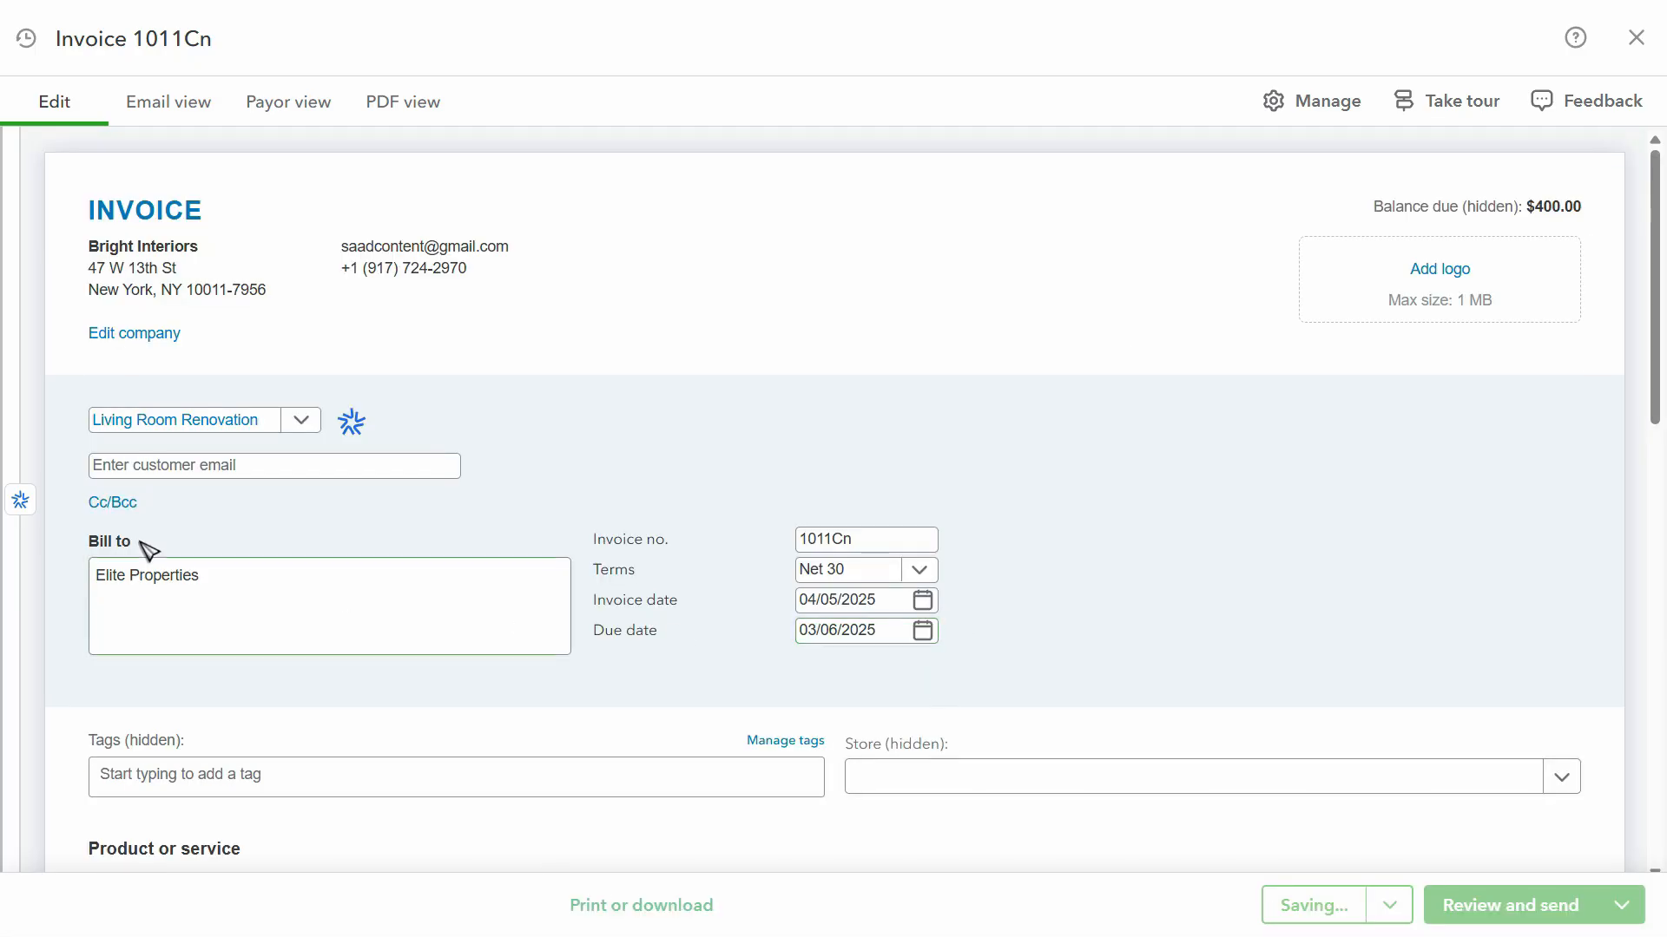
scroll(411, 500, down, 3)
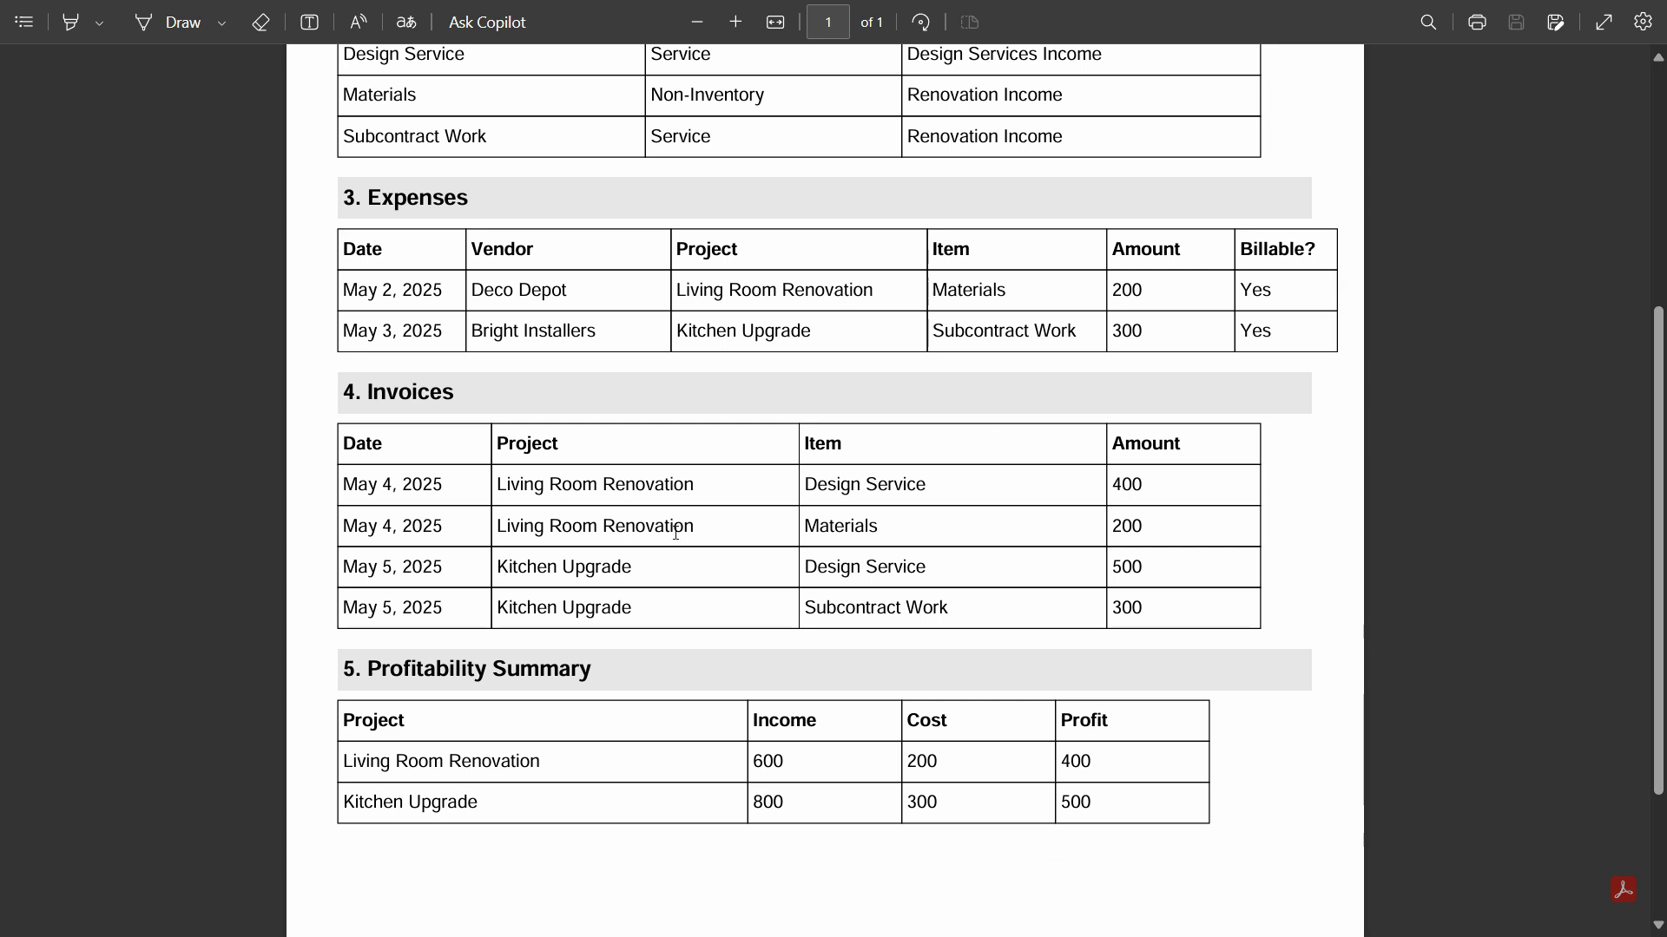
Select Living Room Renovation as the new invoice's customer, following the PDF's second invoice row, and dismiss the suggested transactions.
drag(696, 528, 504, 537)
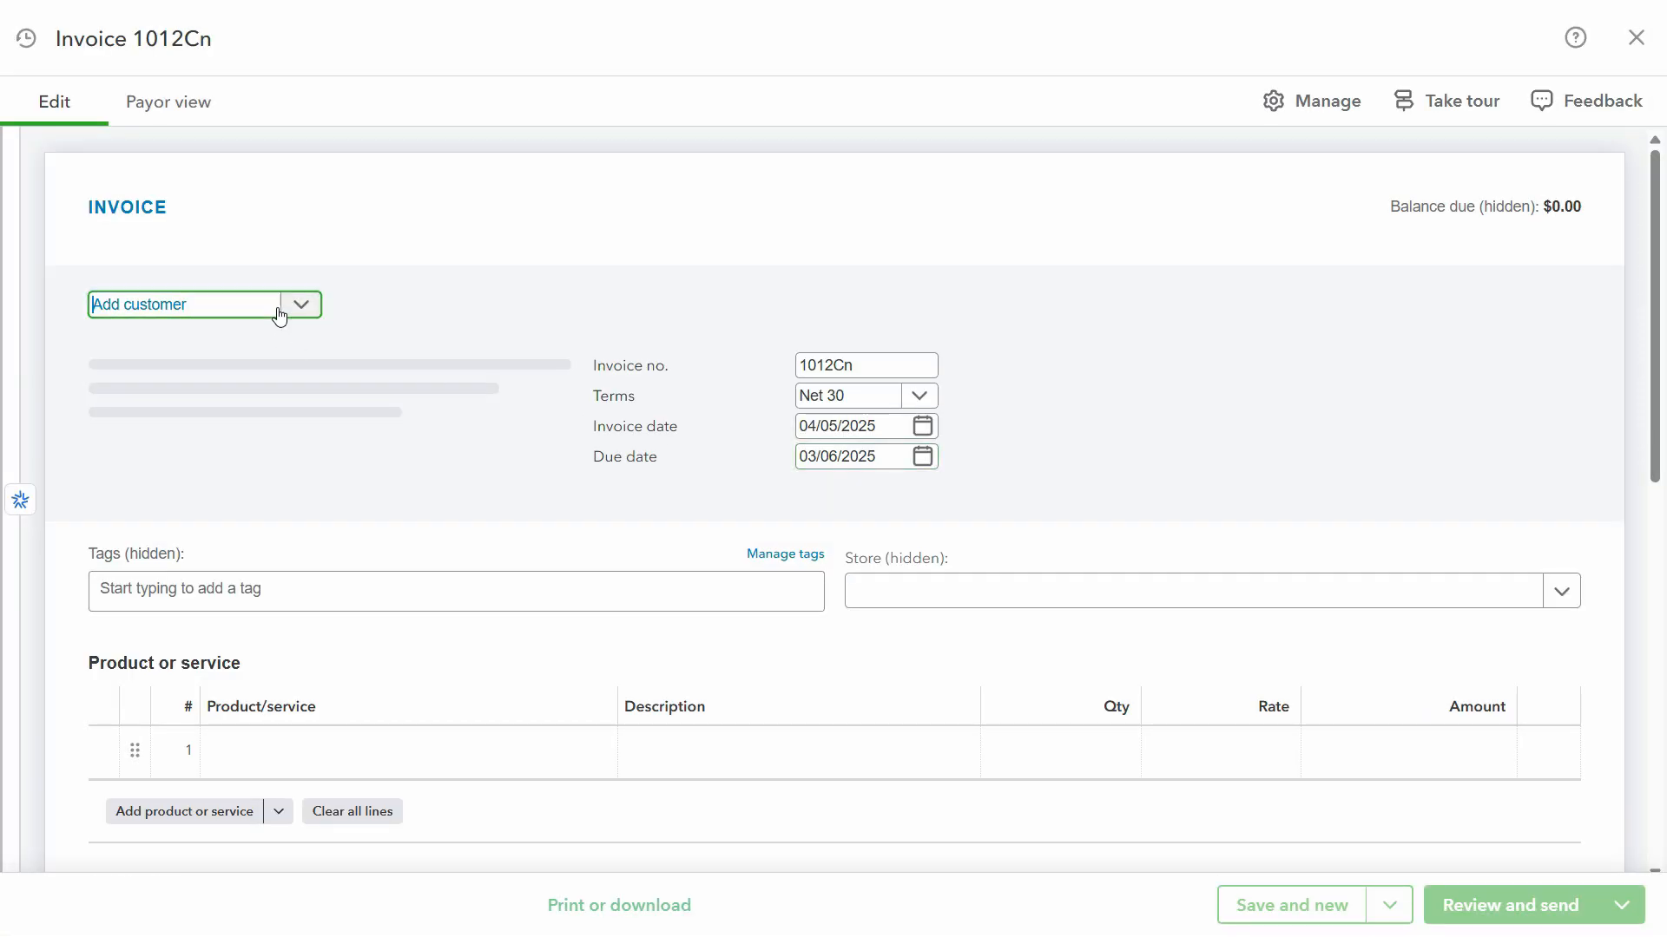
click(279, 311)
click(200, 608)
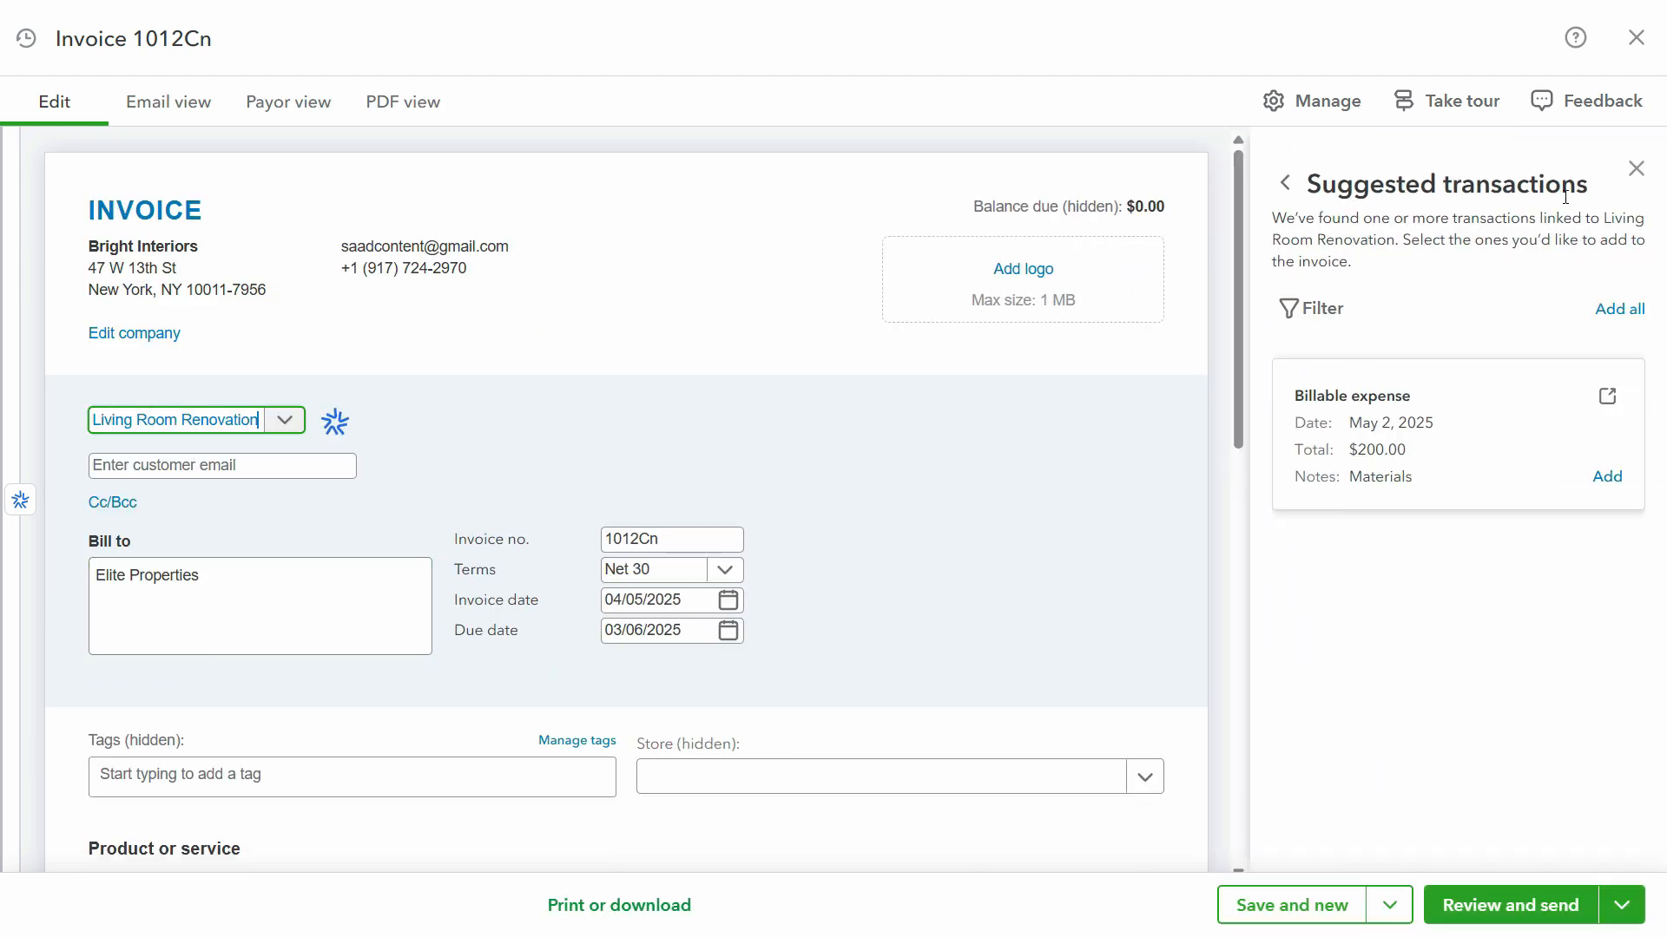
click(1635, 169)
click(243, 638)
Set the invoice's due date to 04/05/2025, the same as its invoice date.
scroll(562, 667, down, 5)
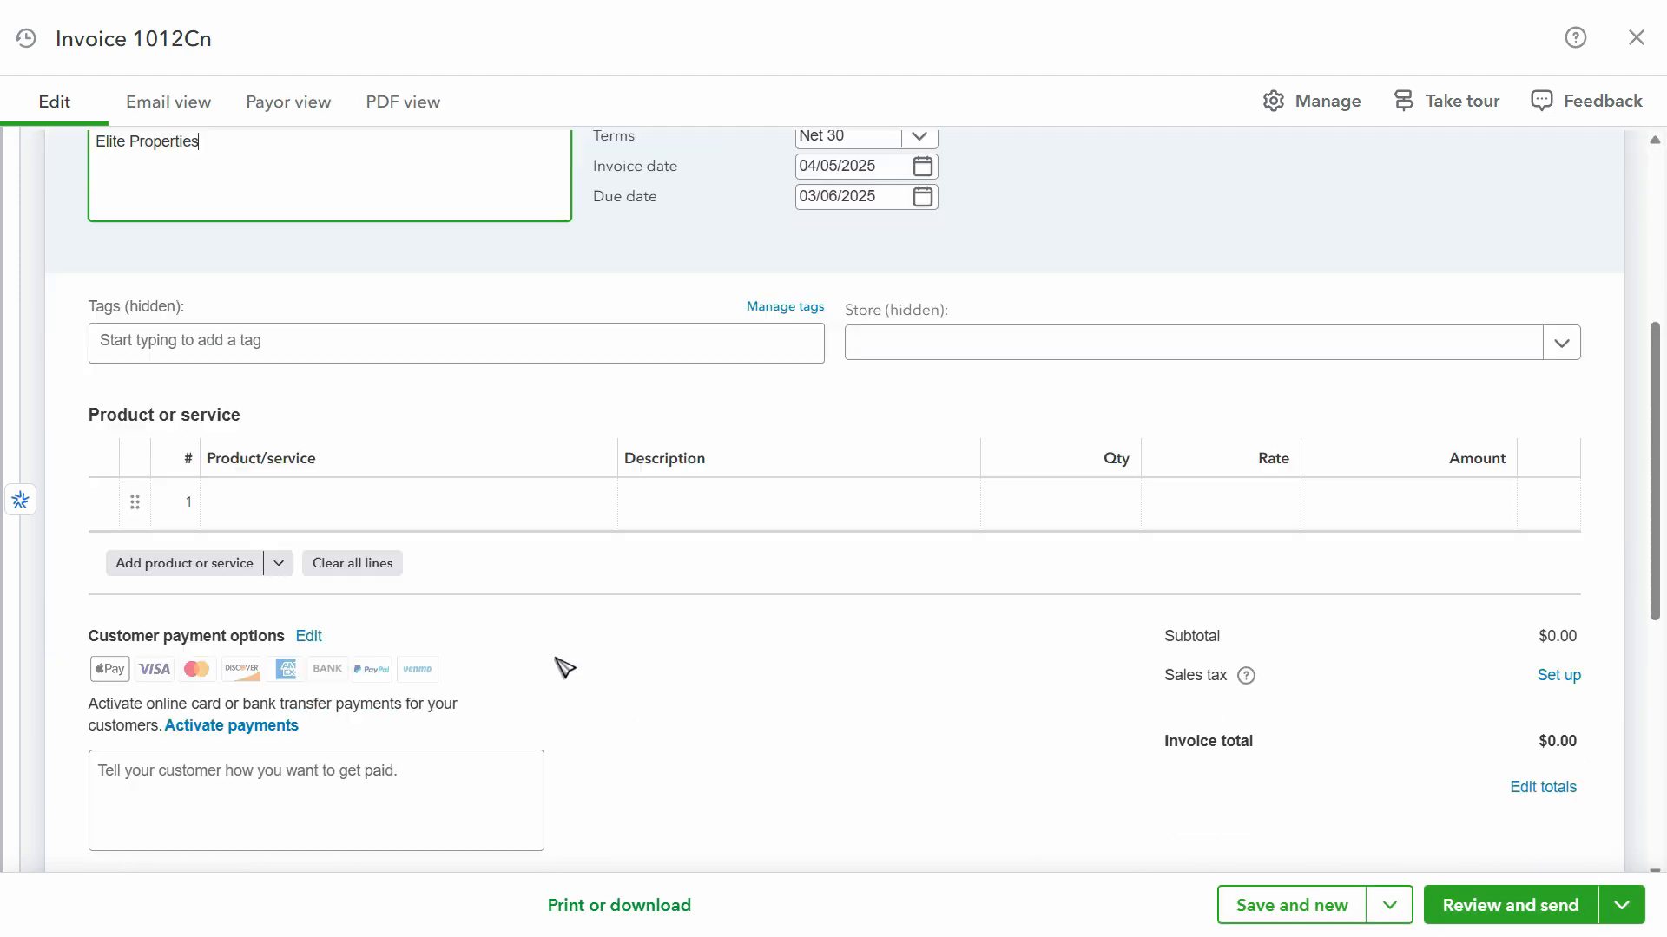
scroll(946, 521, up, 3)
key(alt+Tab)
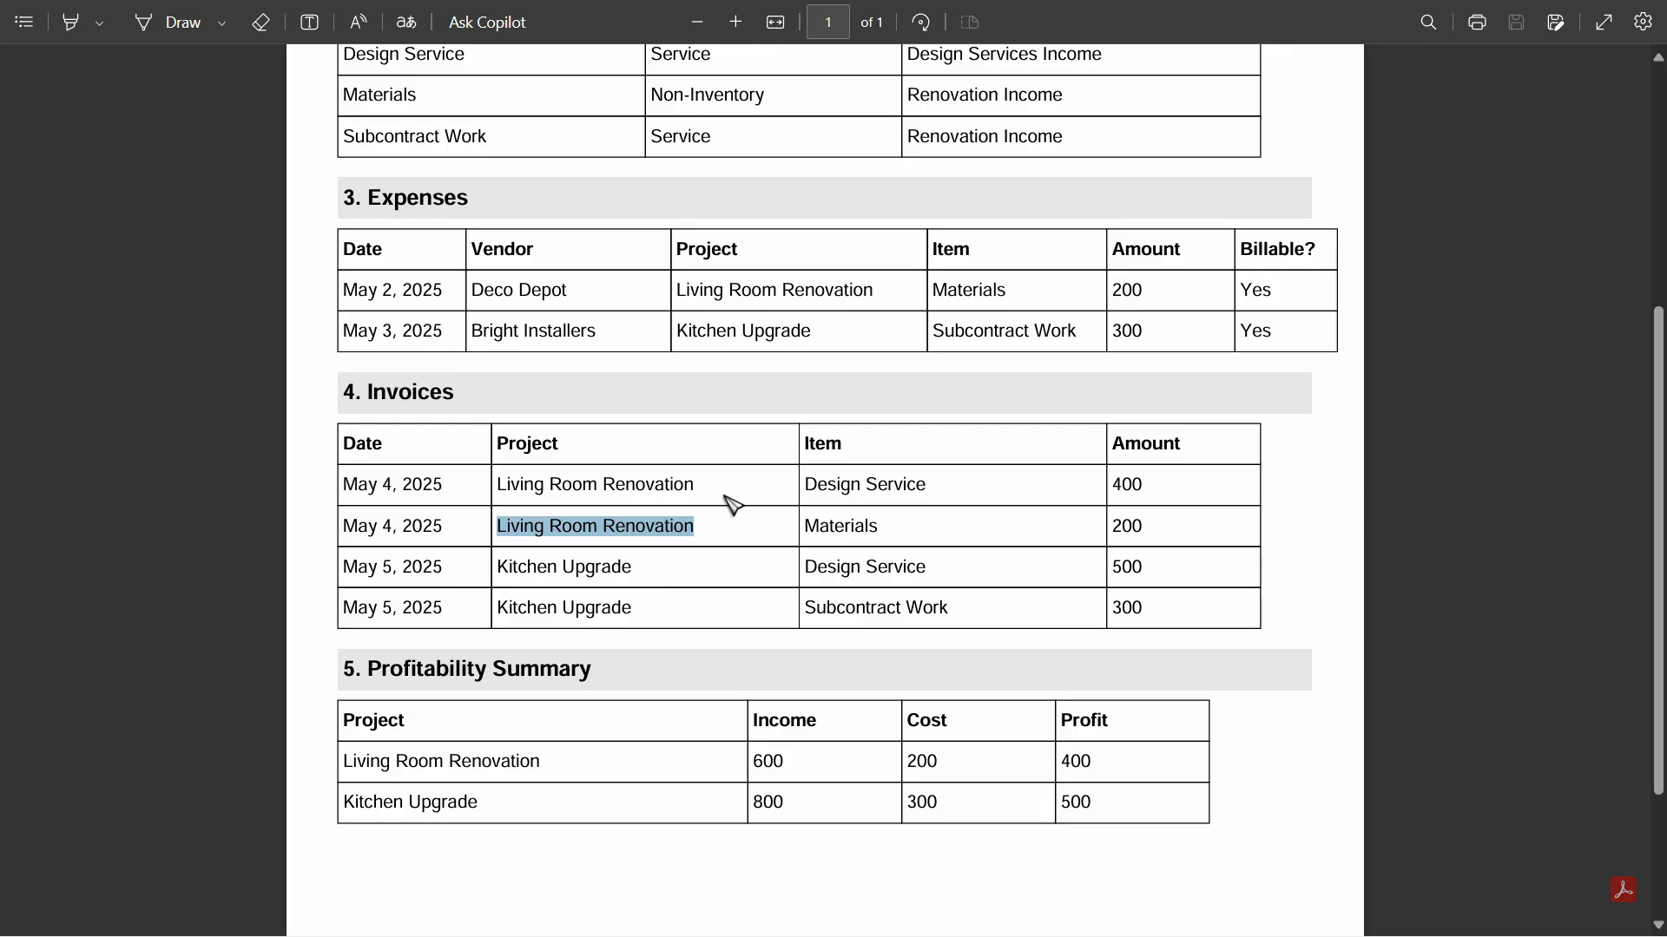
key(alt+Tab)
click(868, 522)
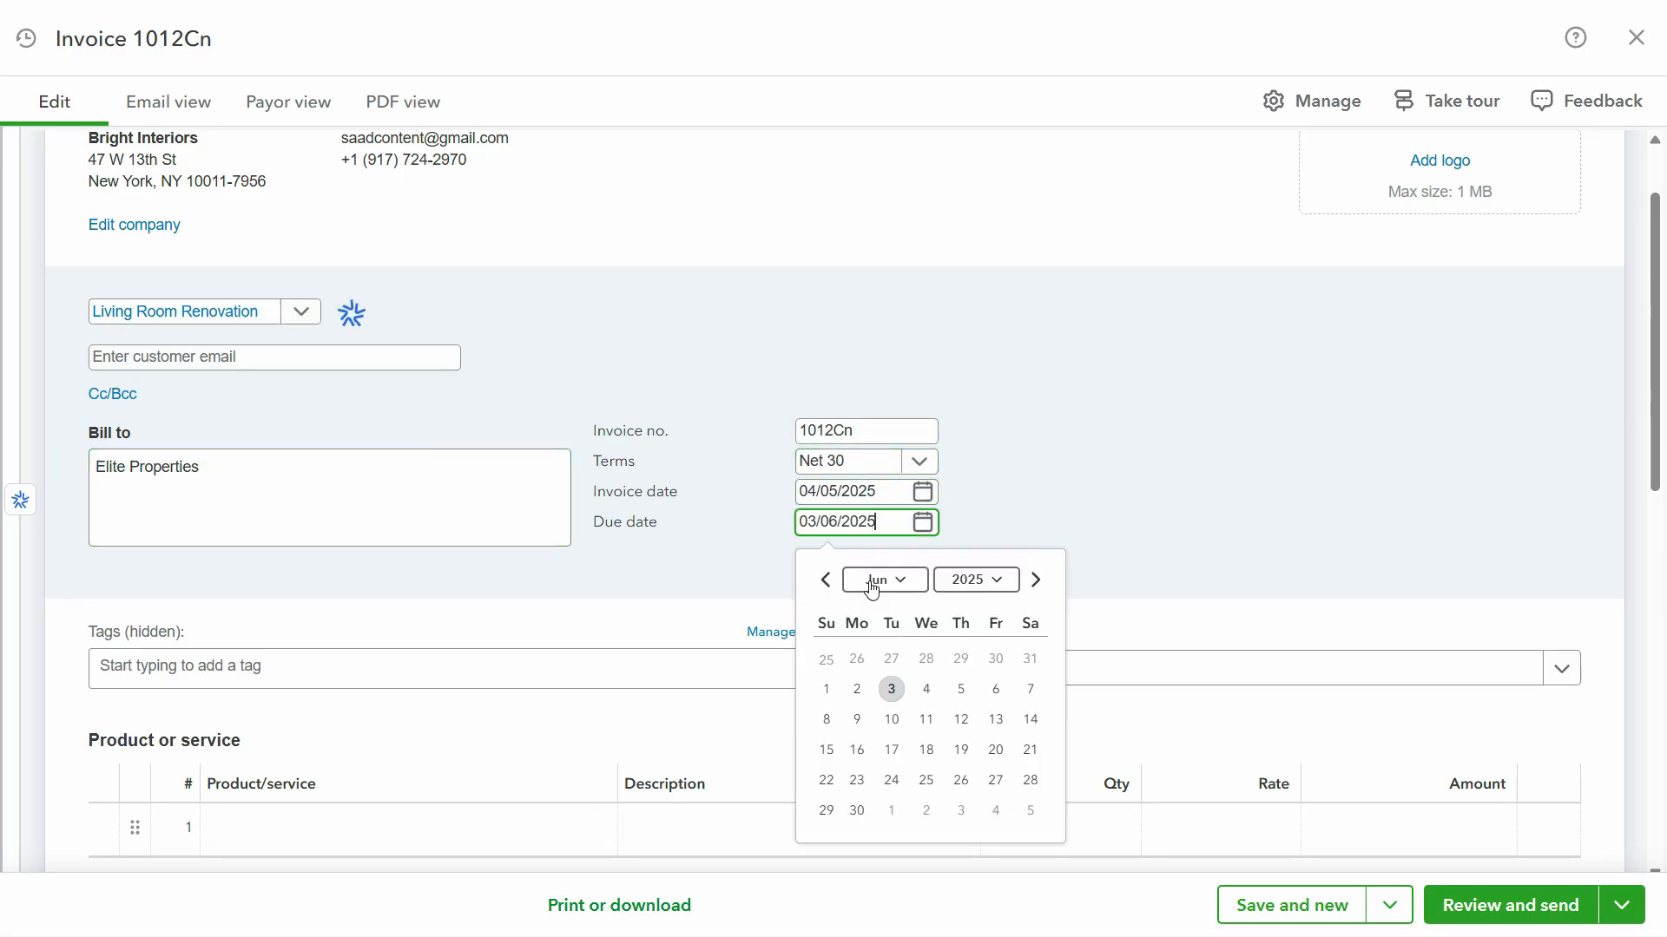
key(shift+Tab)
key(ctrl+c)
key(Tab)
key(ctrl+v)
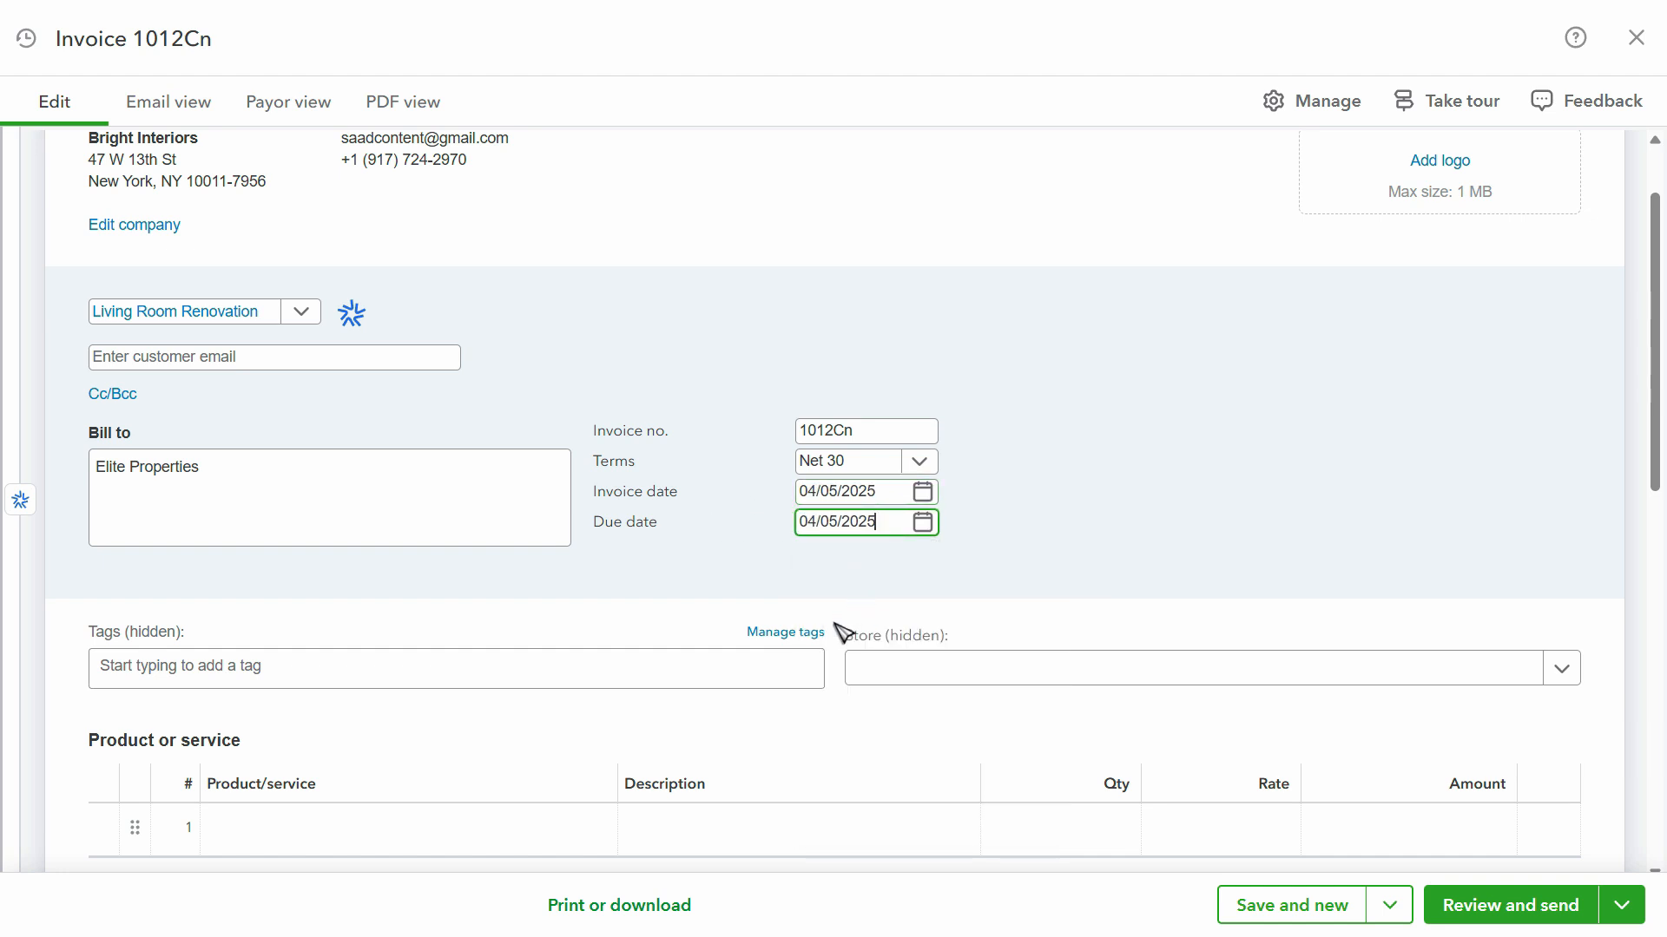
key(Tab)
key(Tab)
Select Materials as the first product line's item, checking the second row of the PDF's Invoices table.
scroll(551, 685, down, 5)
scroll(856, 558, up, 2)
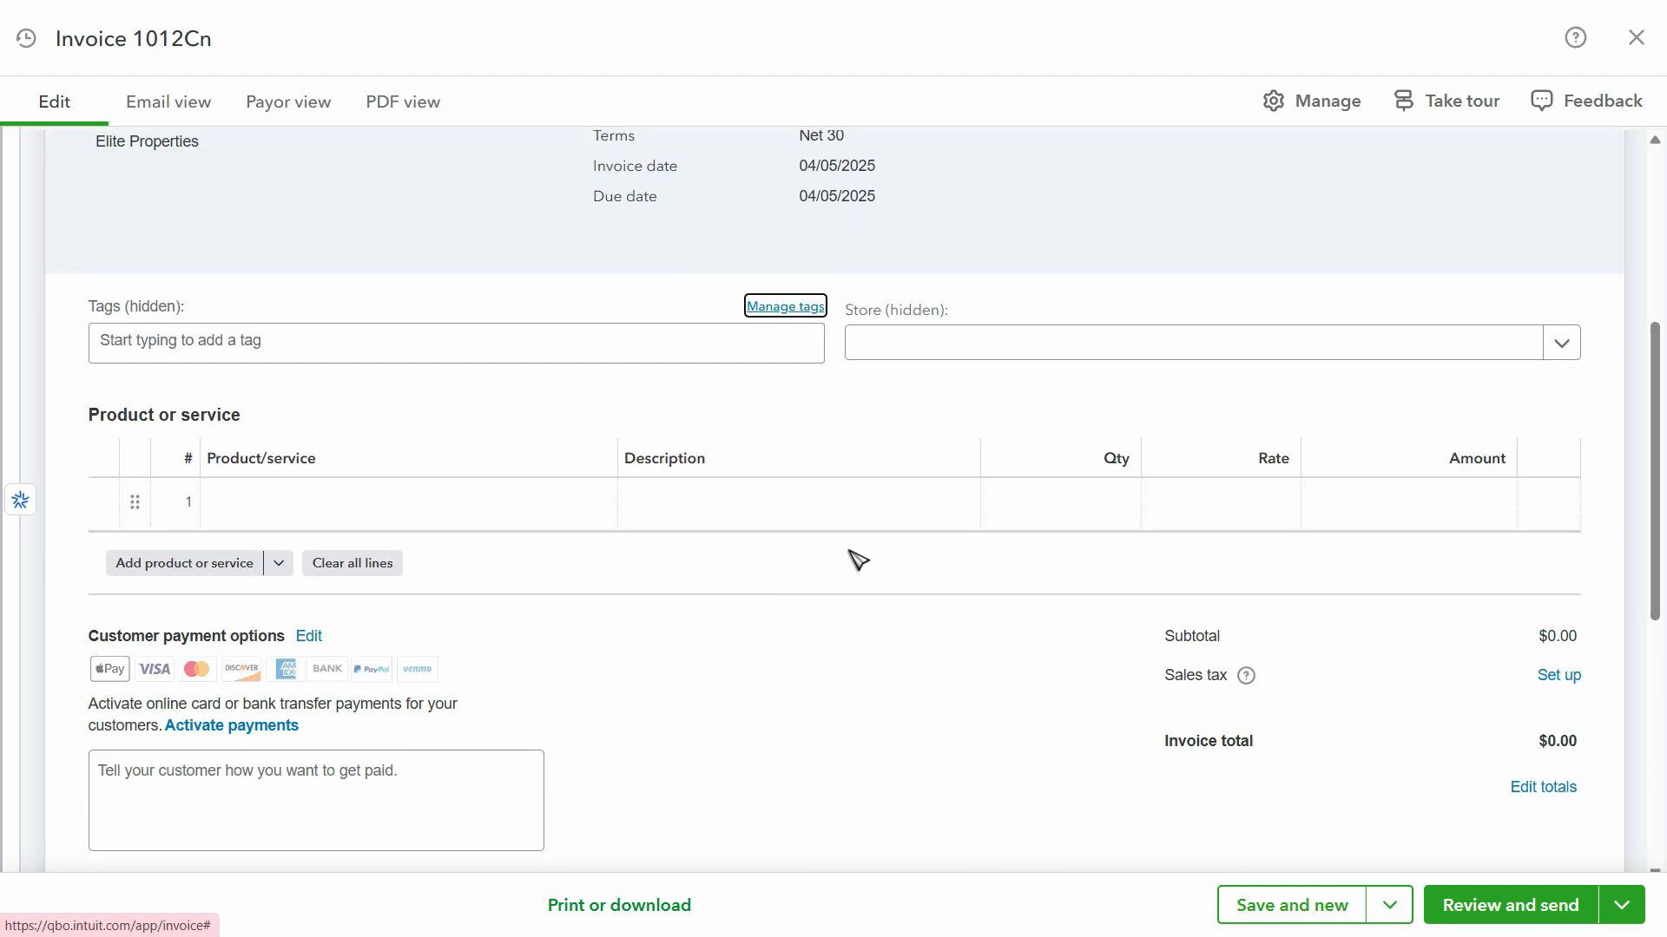
click(365, 508)
key(alt+Tab)
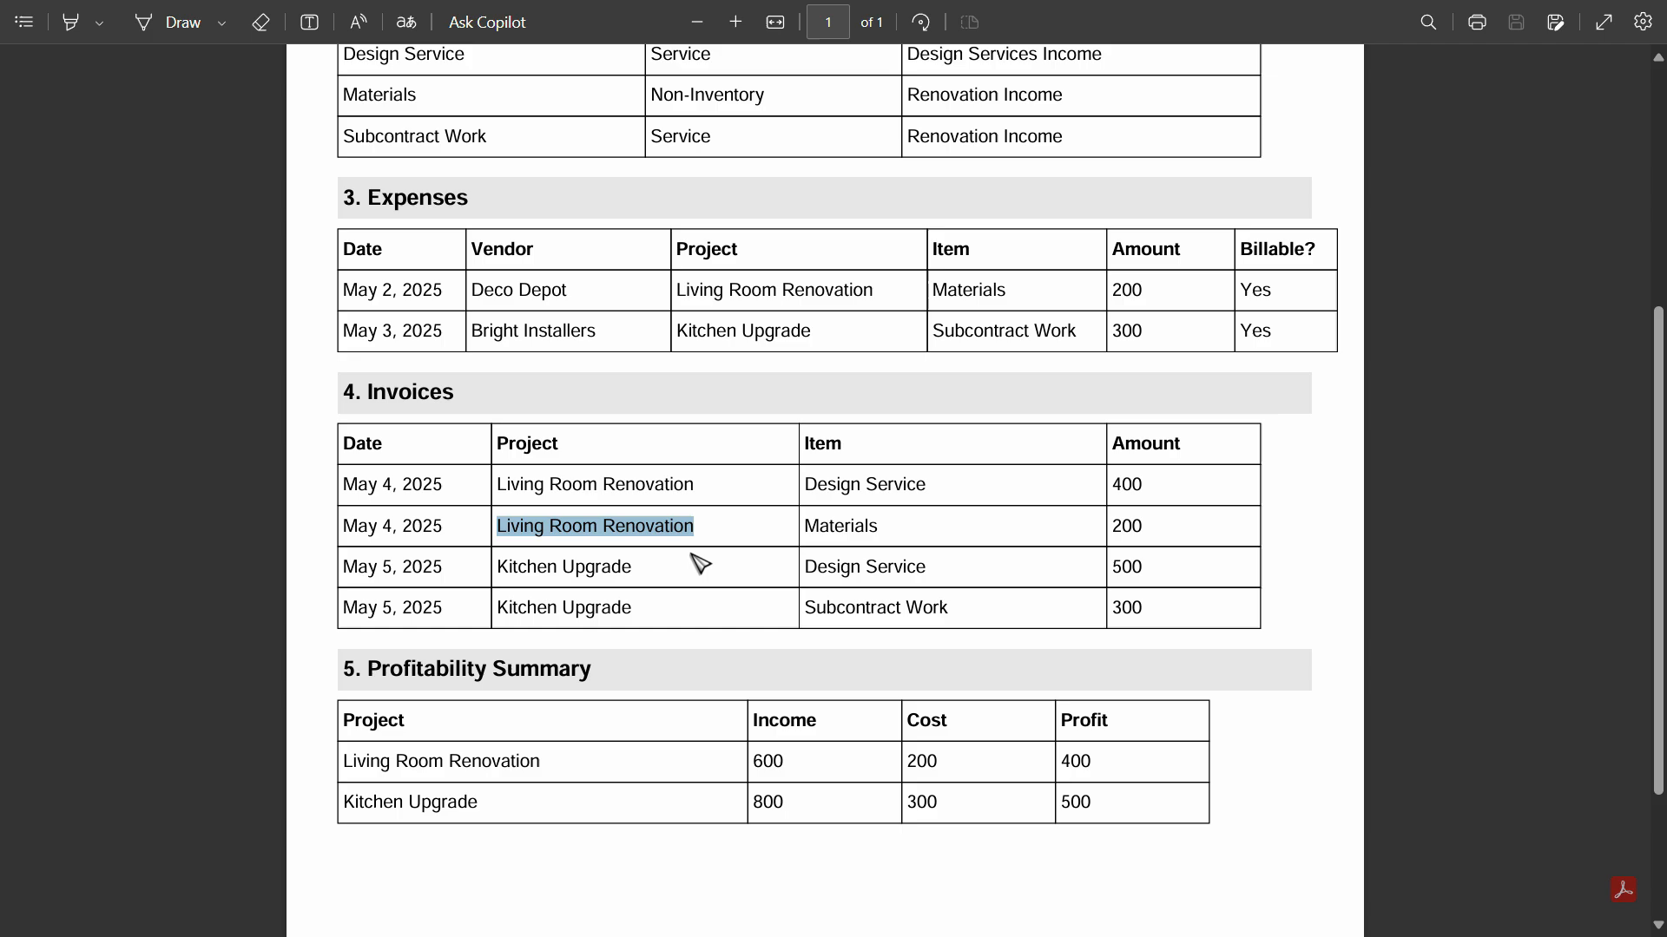
key(alt+Tab)
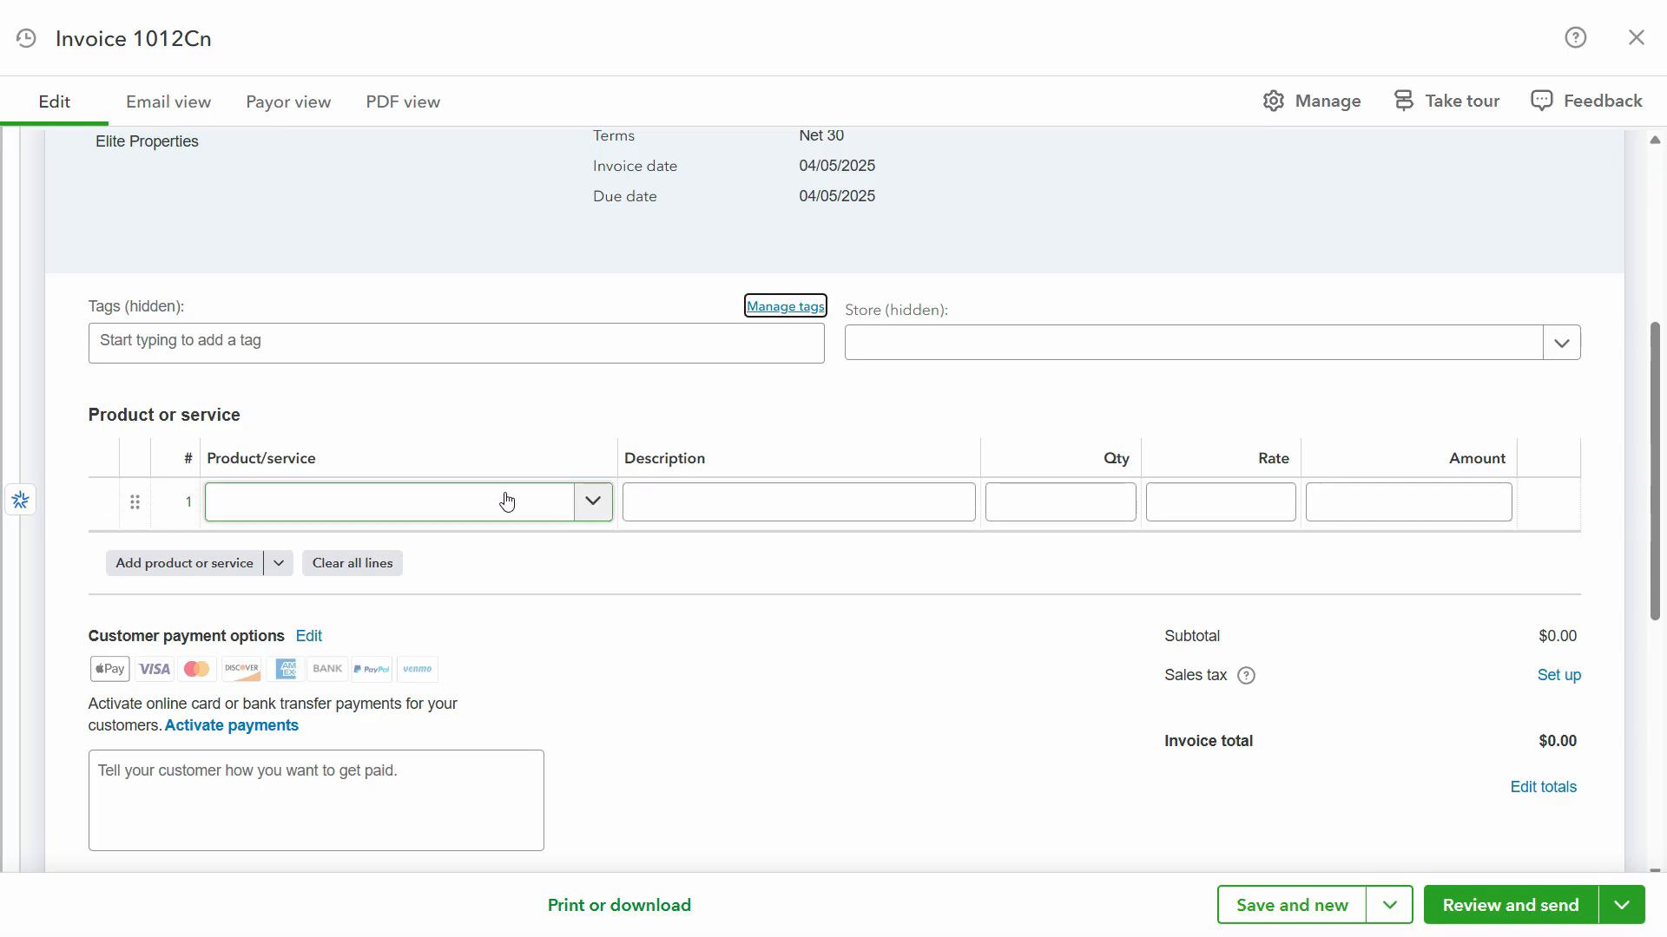
click(593, 500)
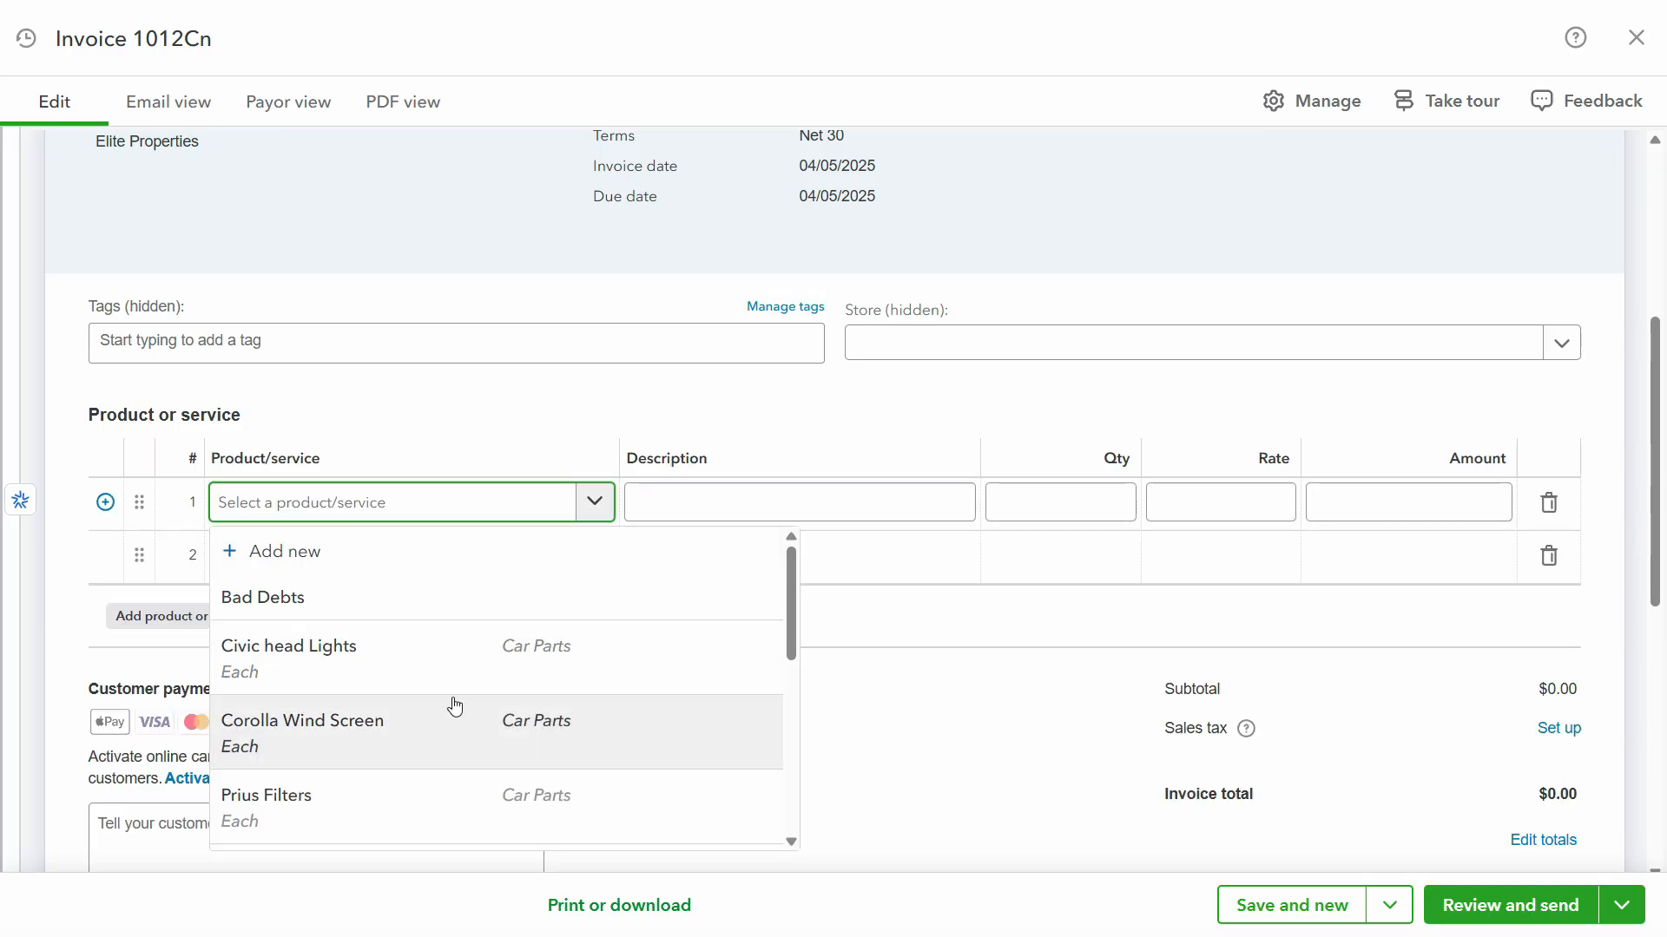
text(mae)
key(Tab)
key(Tab)
key(Tab)
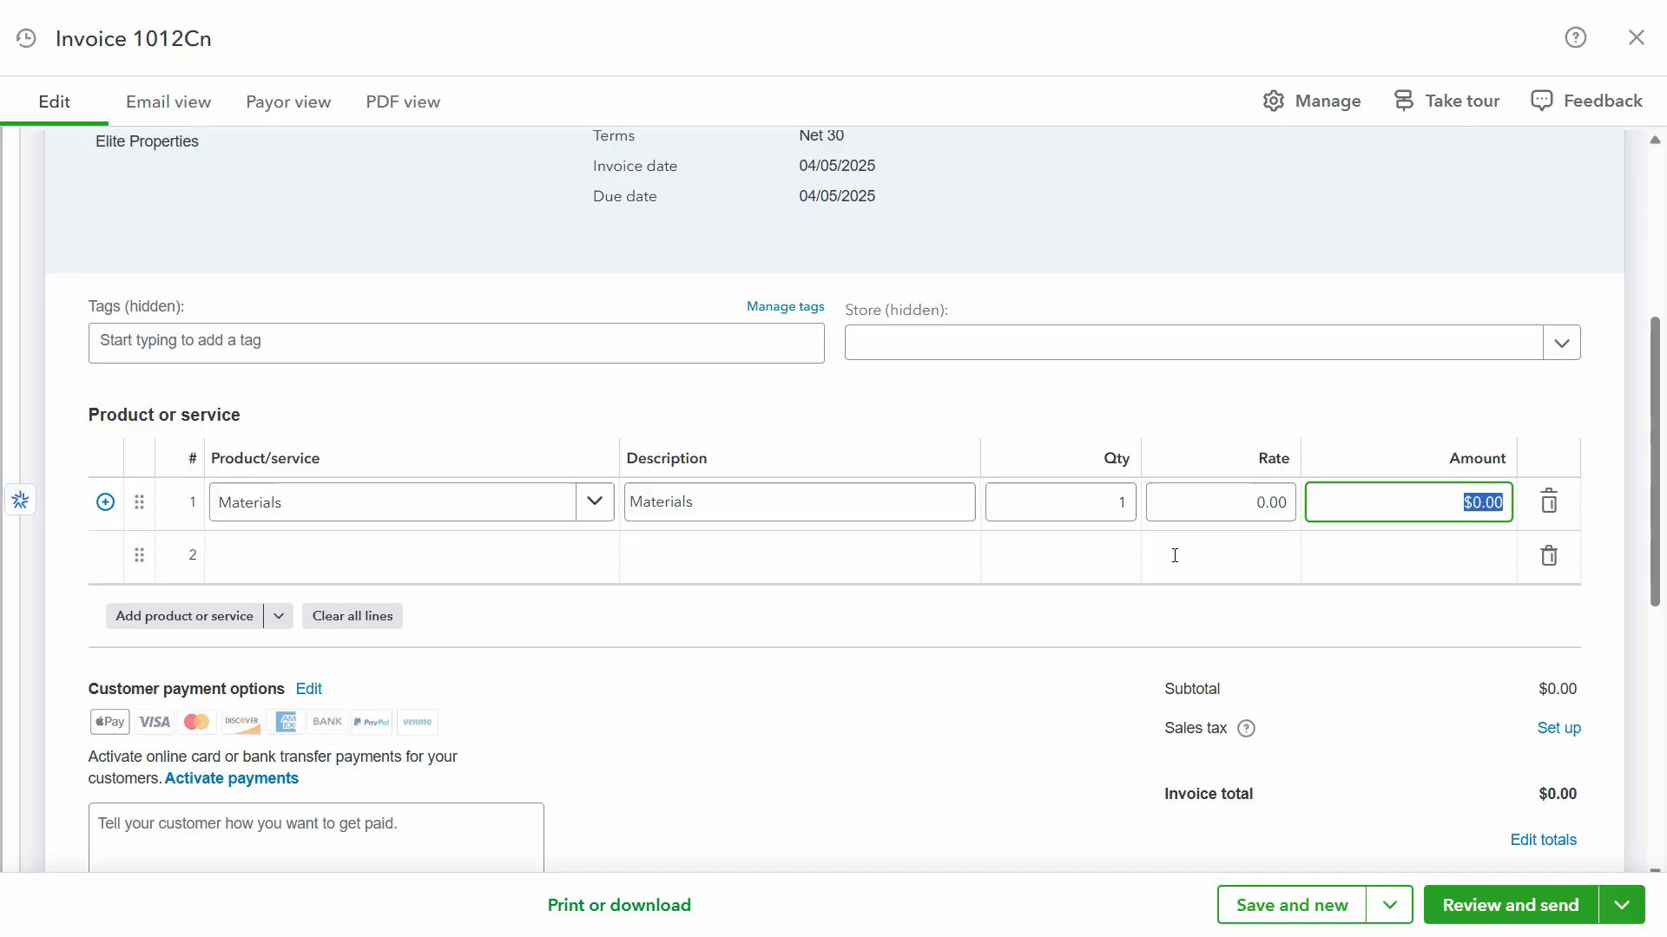
Set the Materials line's amount to 200, taken from the PDF's Invoices table.
key(alt+Tab)
double_click(1129, 526)
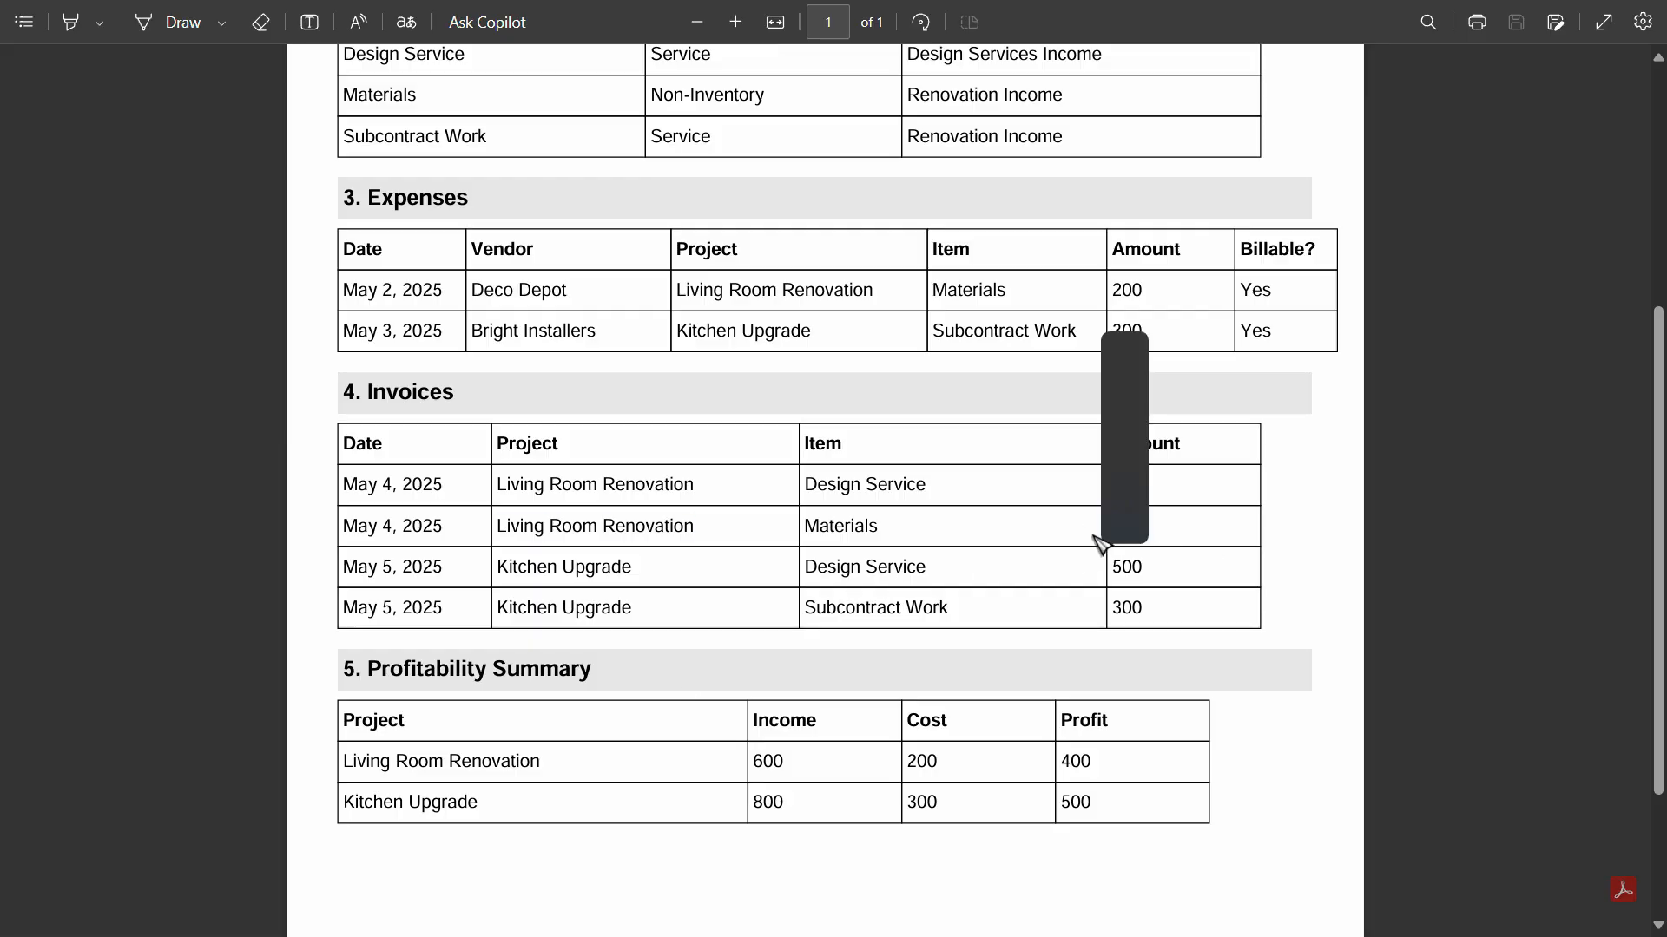
key(alt+Tab)
text(200)
key(Tab)
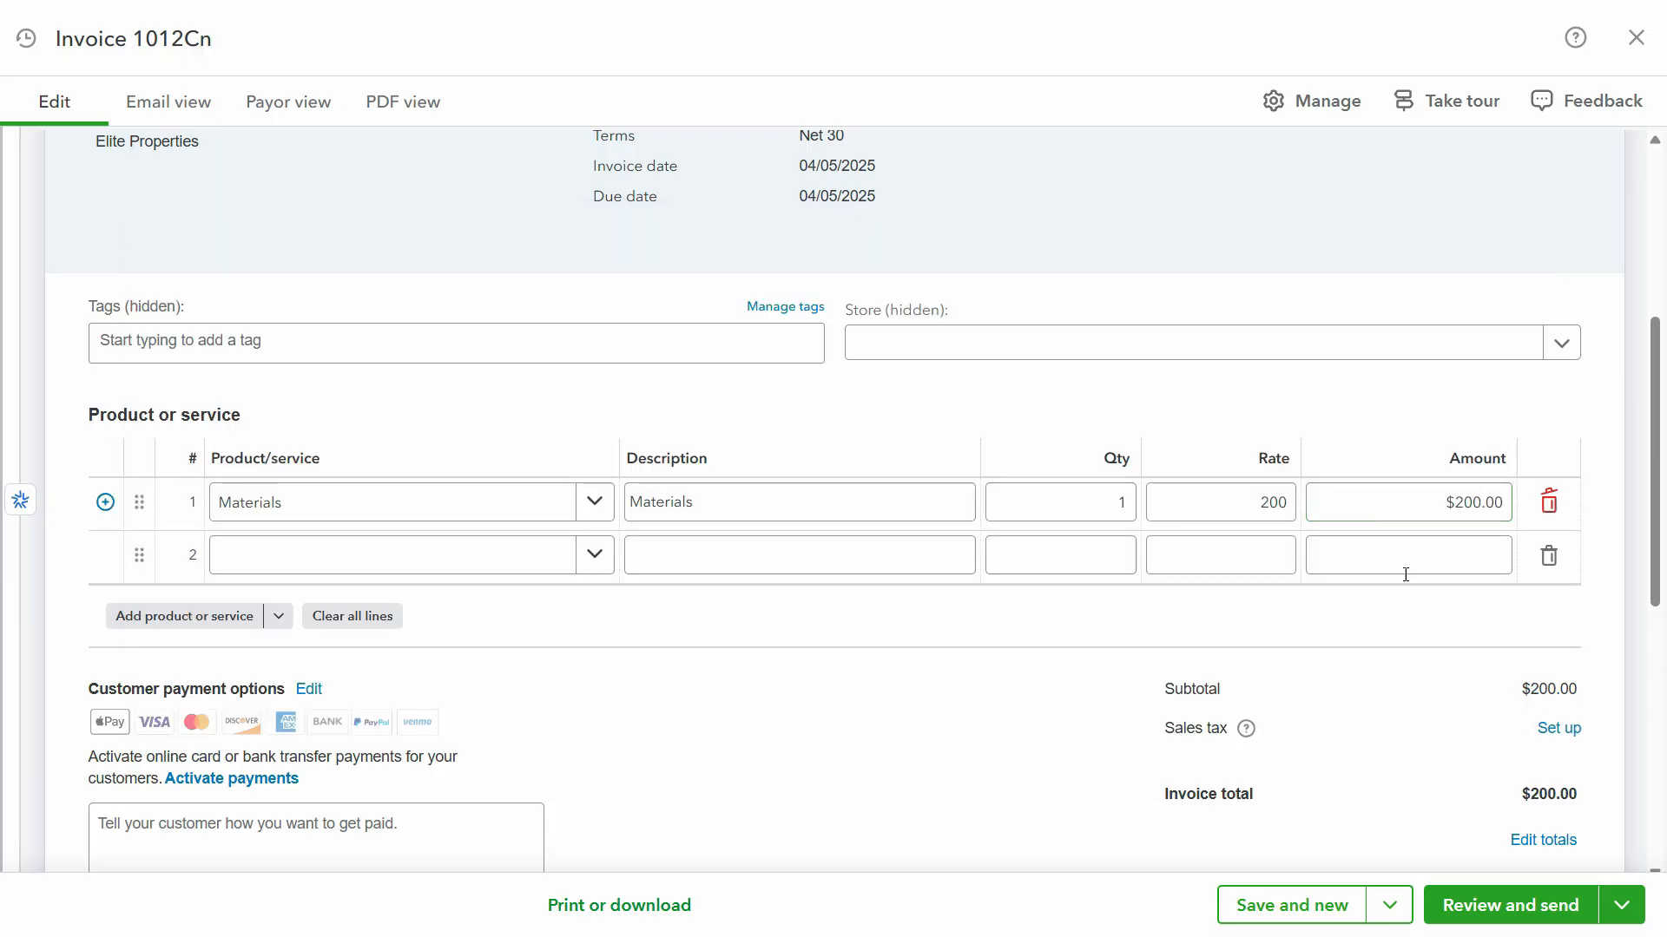
Review the Materials invoice against the PDF's Invoices table, save it and start a new invoice.
scroll(1331, 625, up, 5)
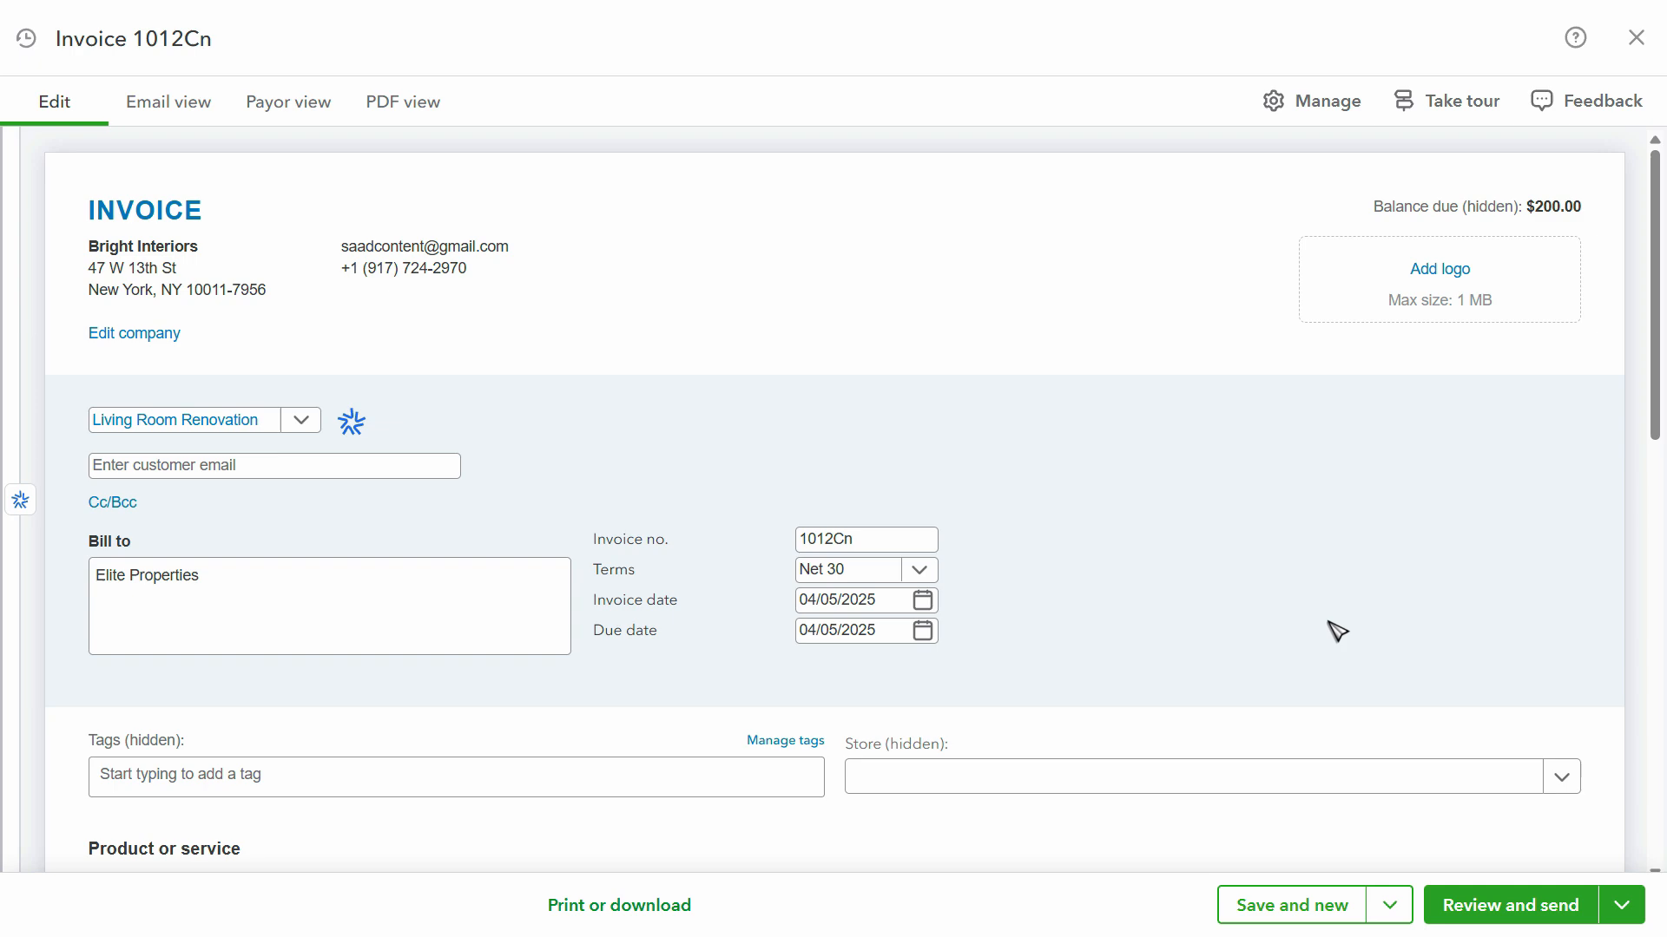
scroll(1333, 630, down, 7)
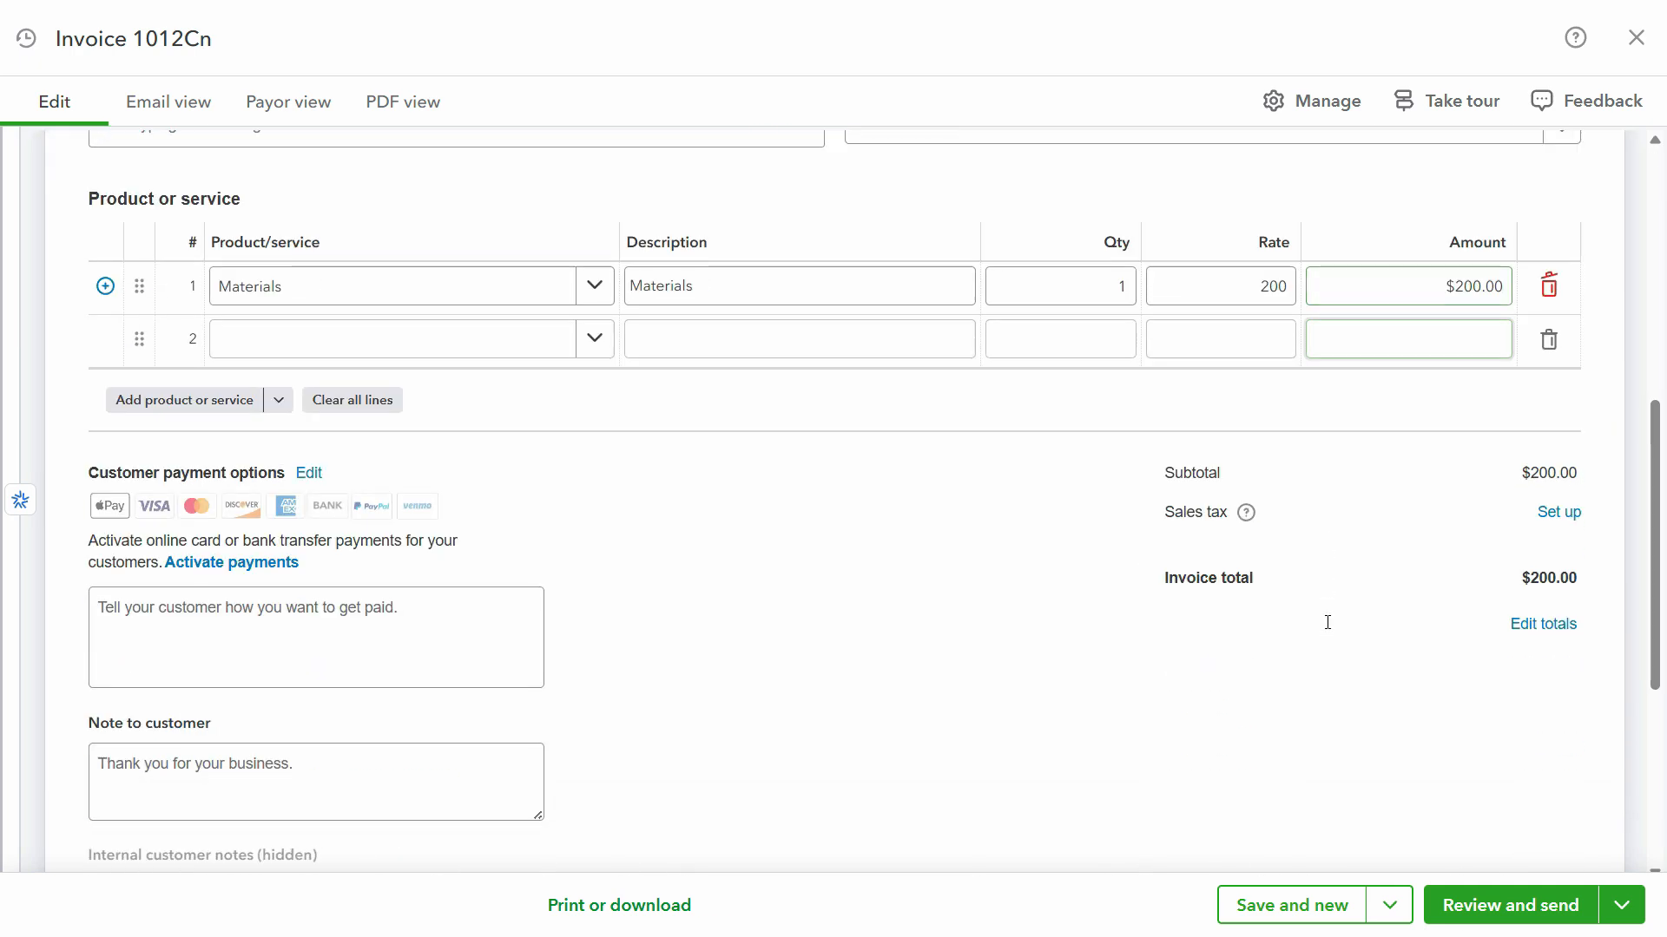
key(alt+Tab)
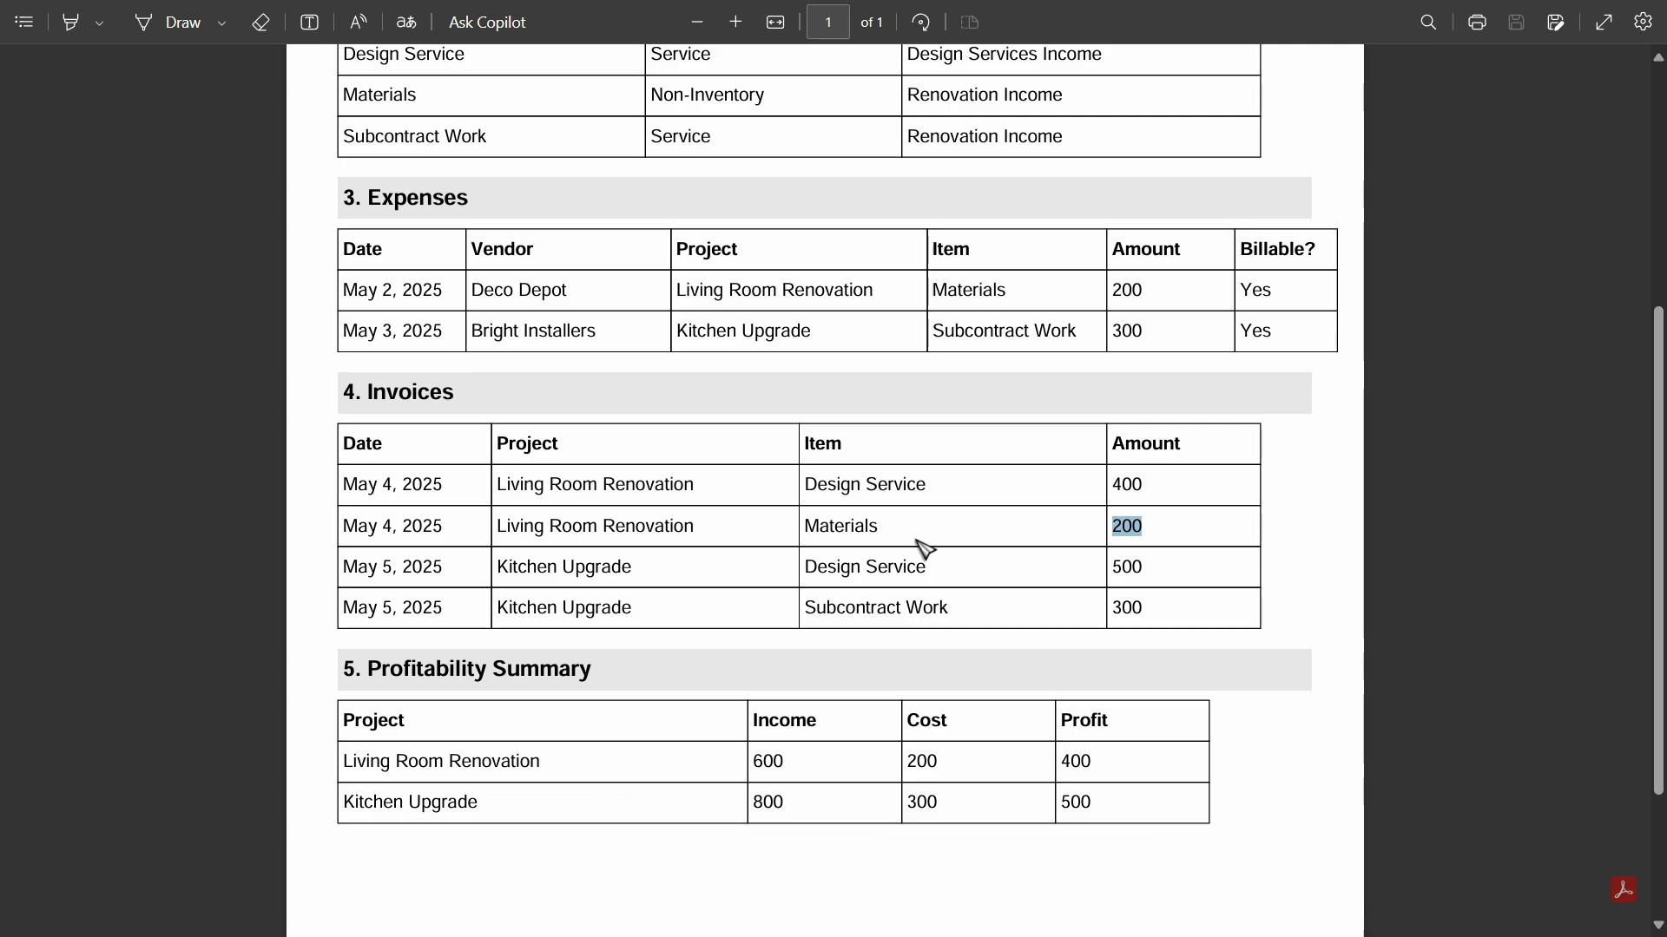
key(alt+Tab)
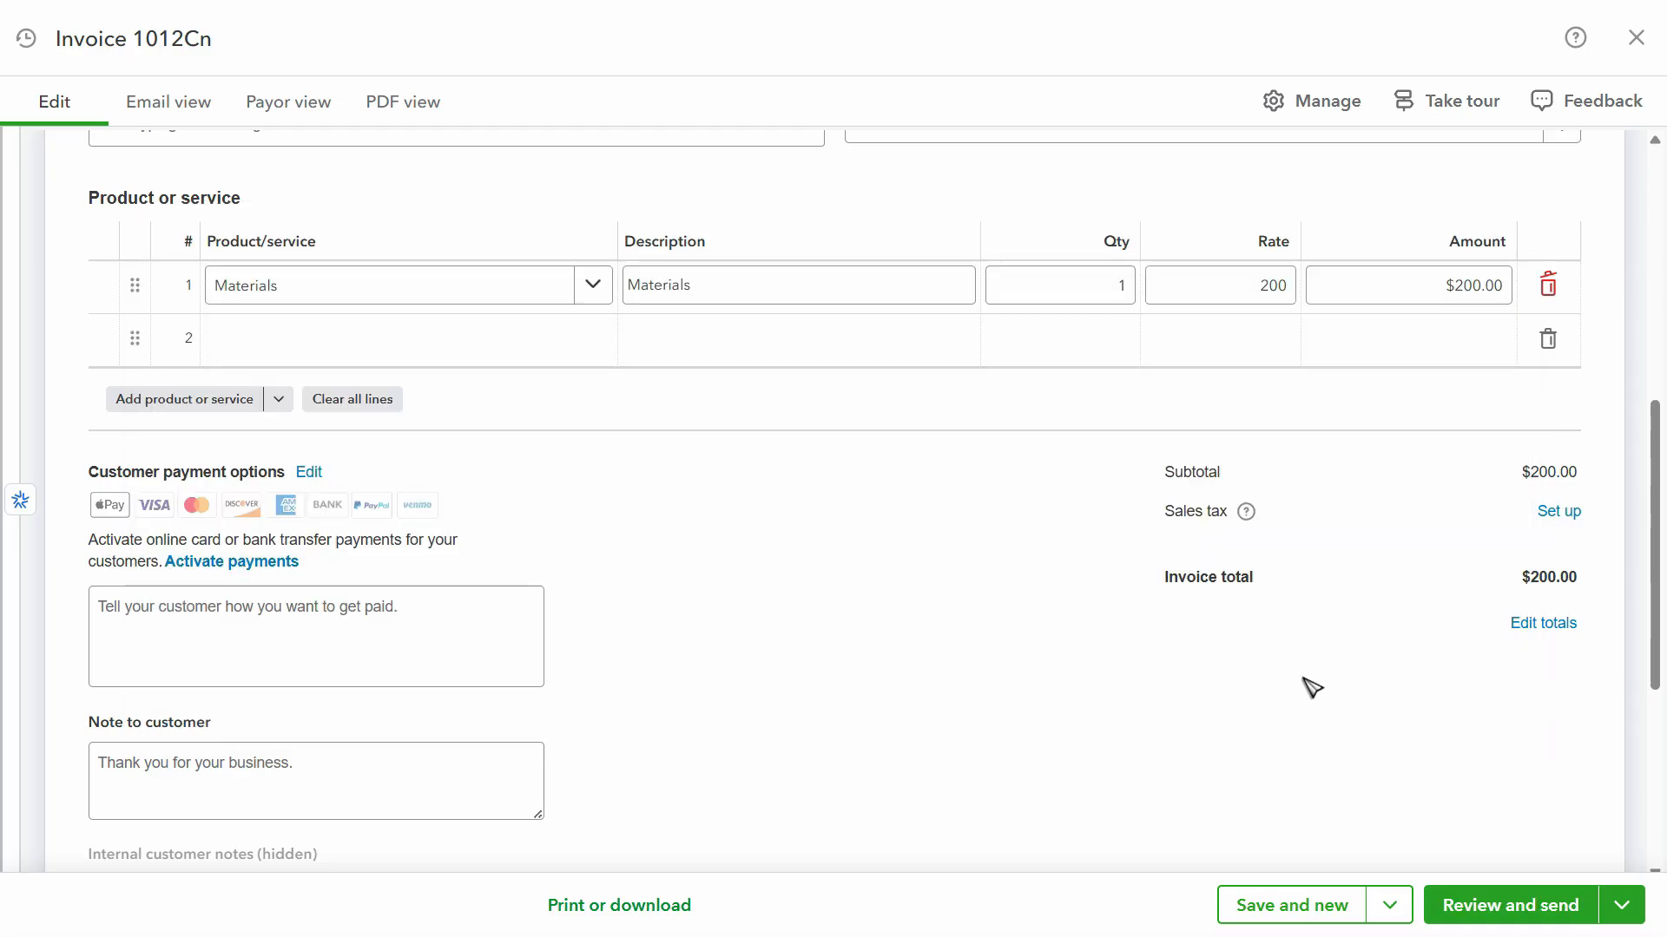
key(alt+Tab)
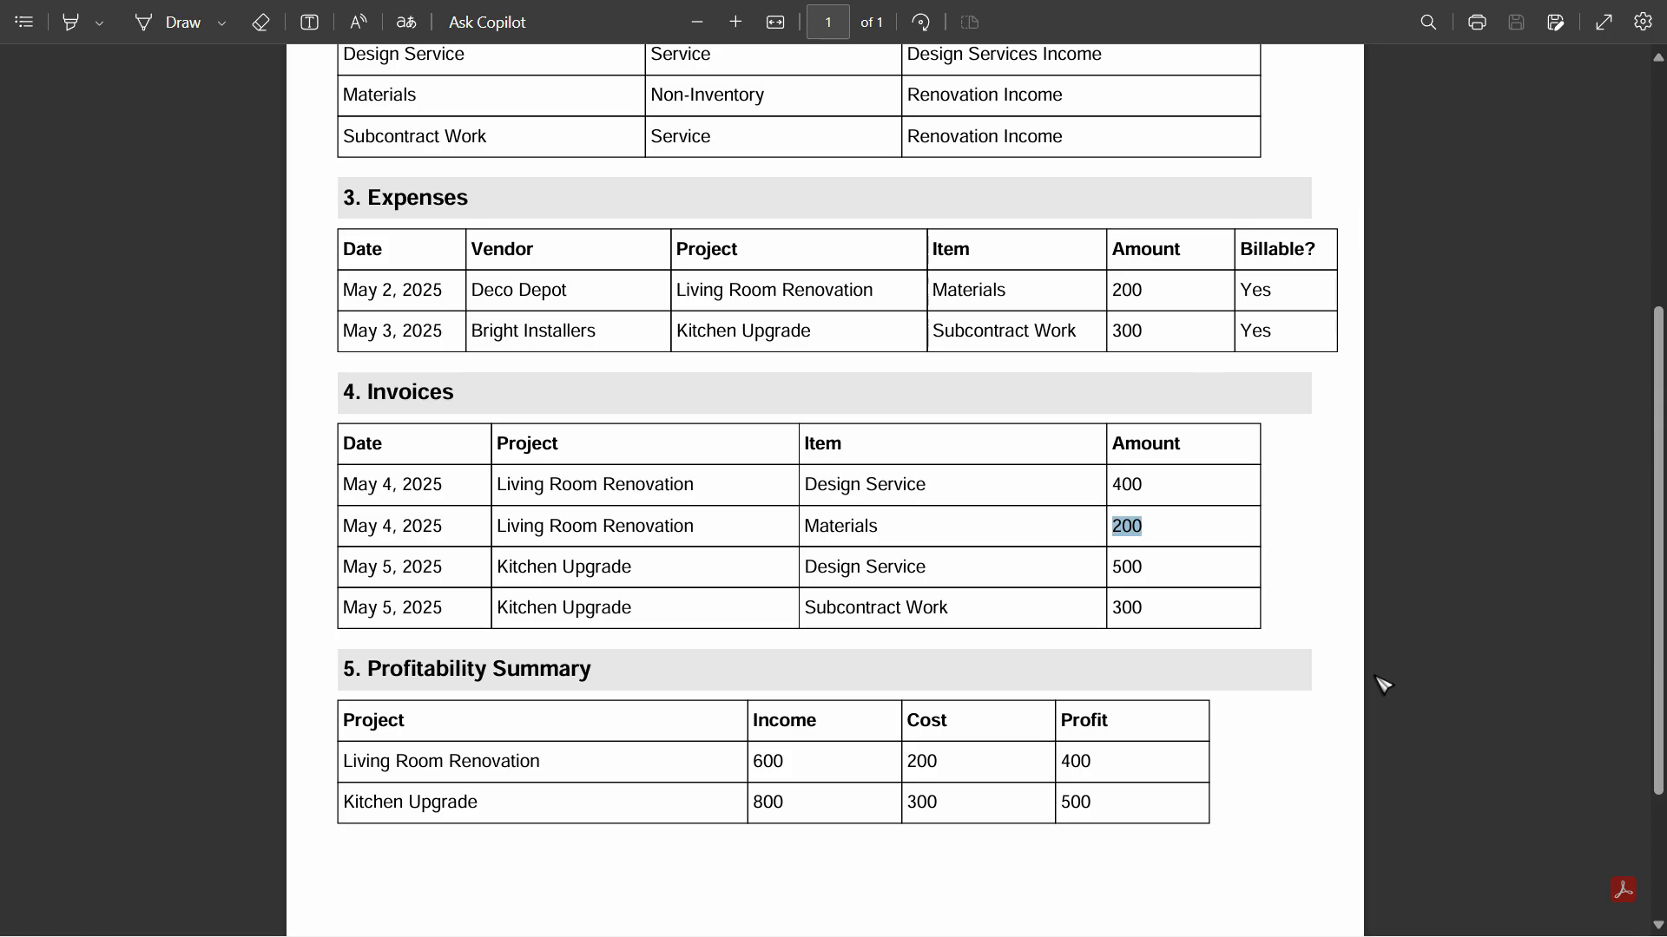
key(alt+Tab)
click(1285, 902)
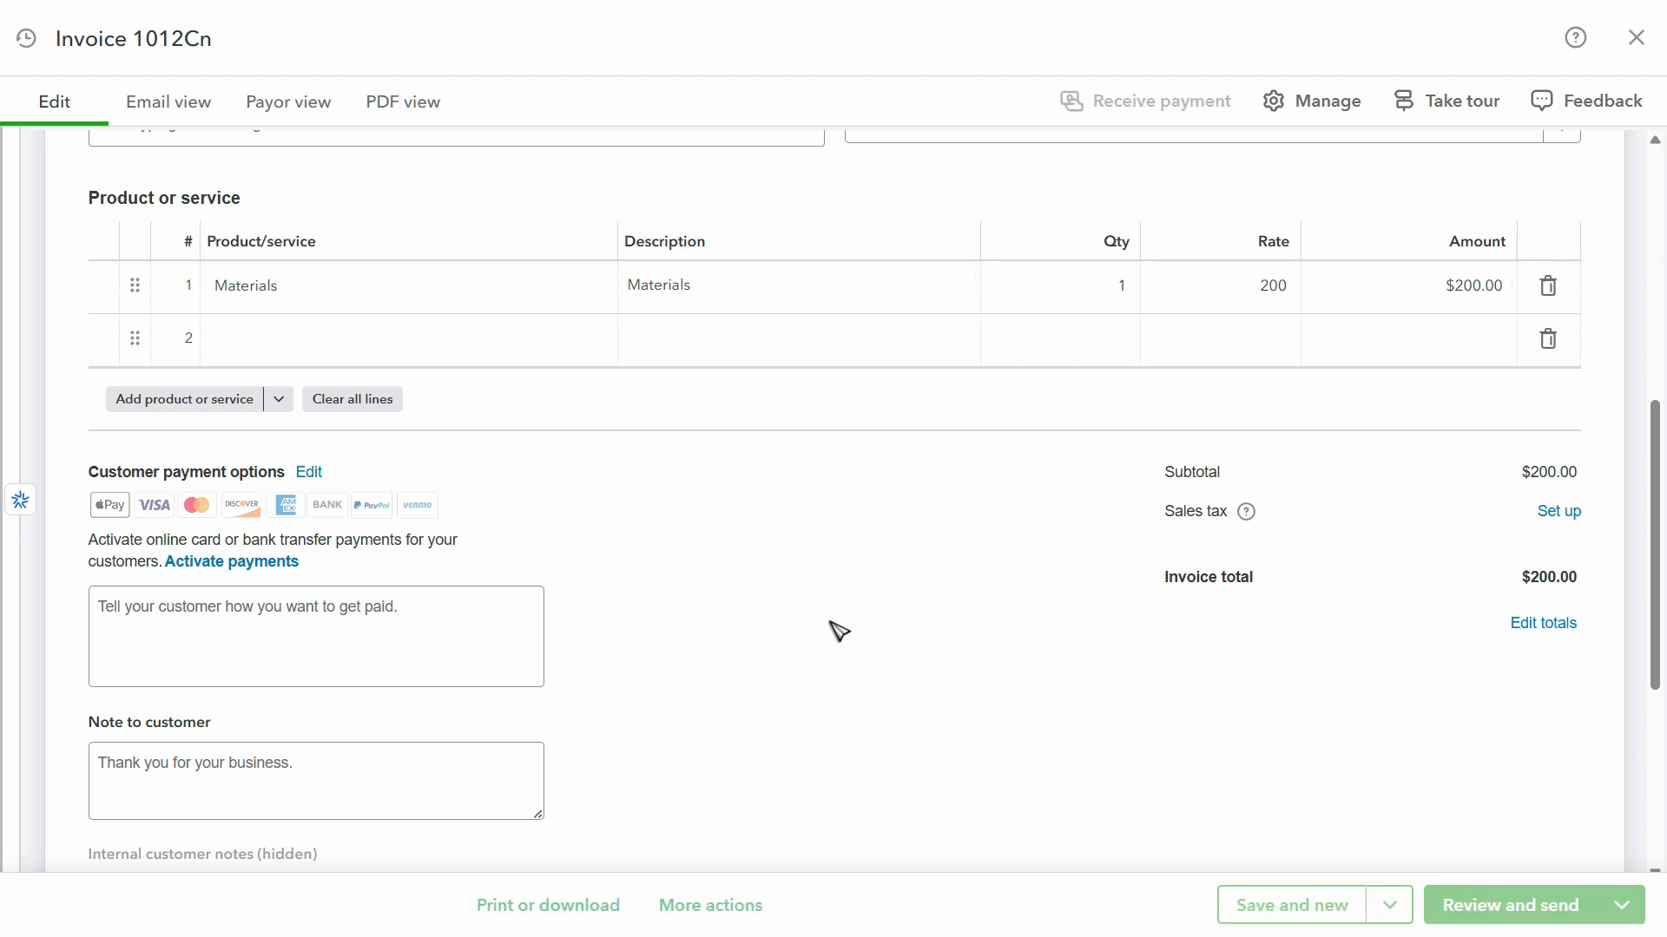
Select Kitchen Upgrade as the new invoice's customer, following the PDF's third invoice row, and dismiss the suggested transactions.
scroll(838, 631, up, 5)
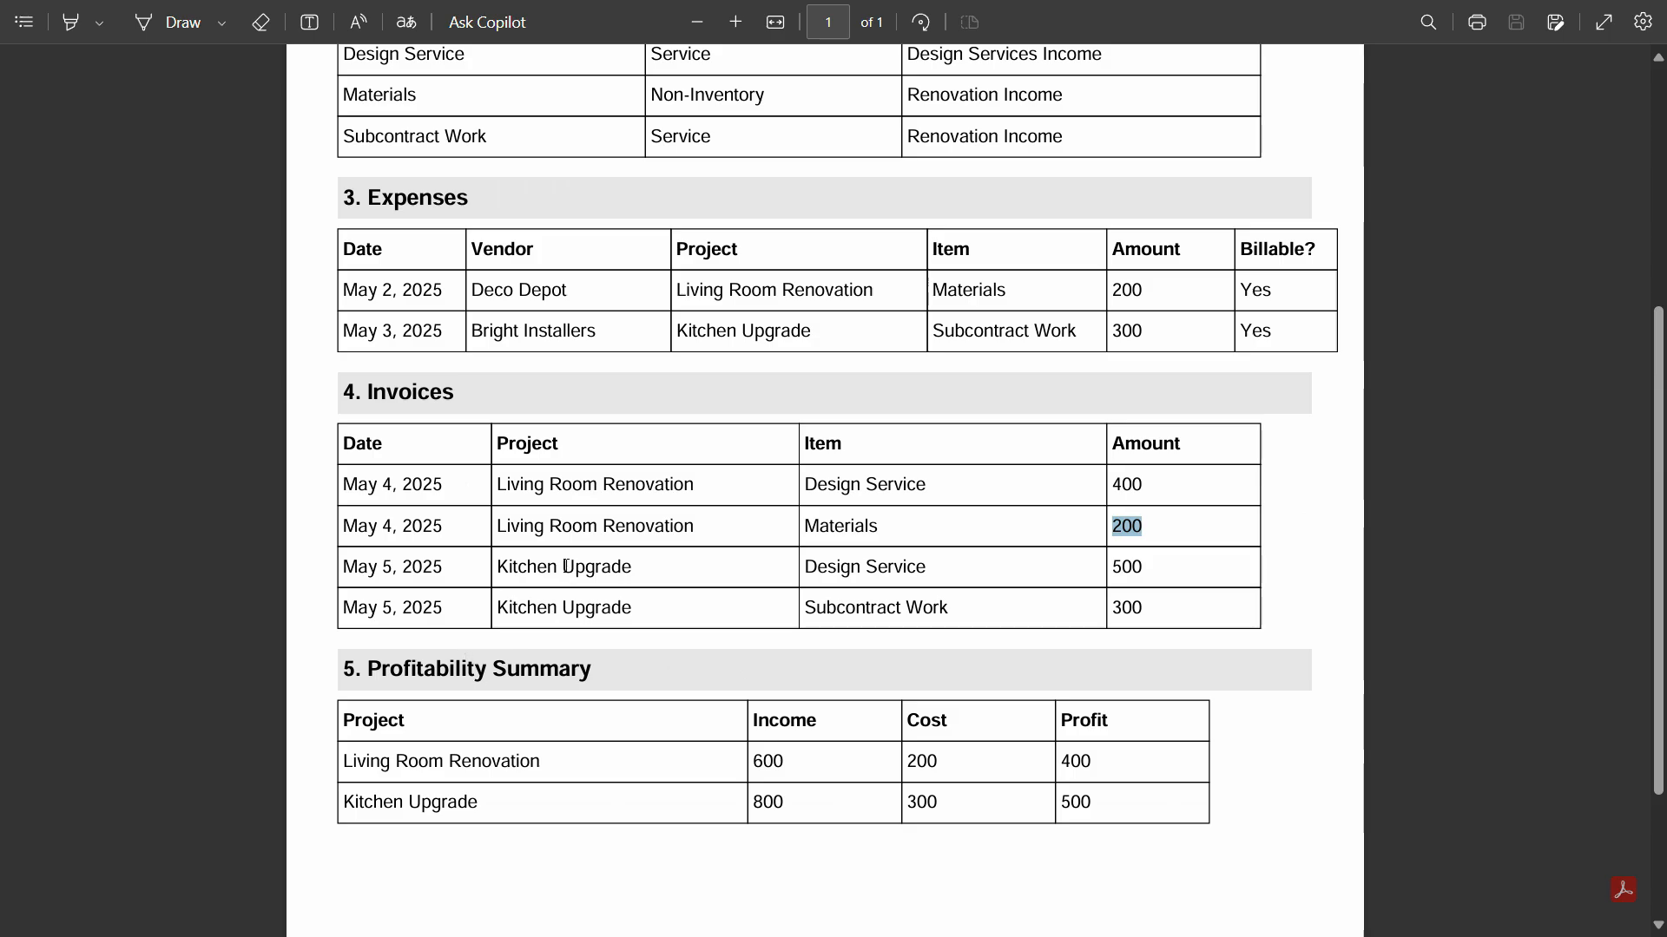
drag(635, 574, 497, 569)
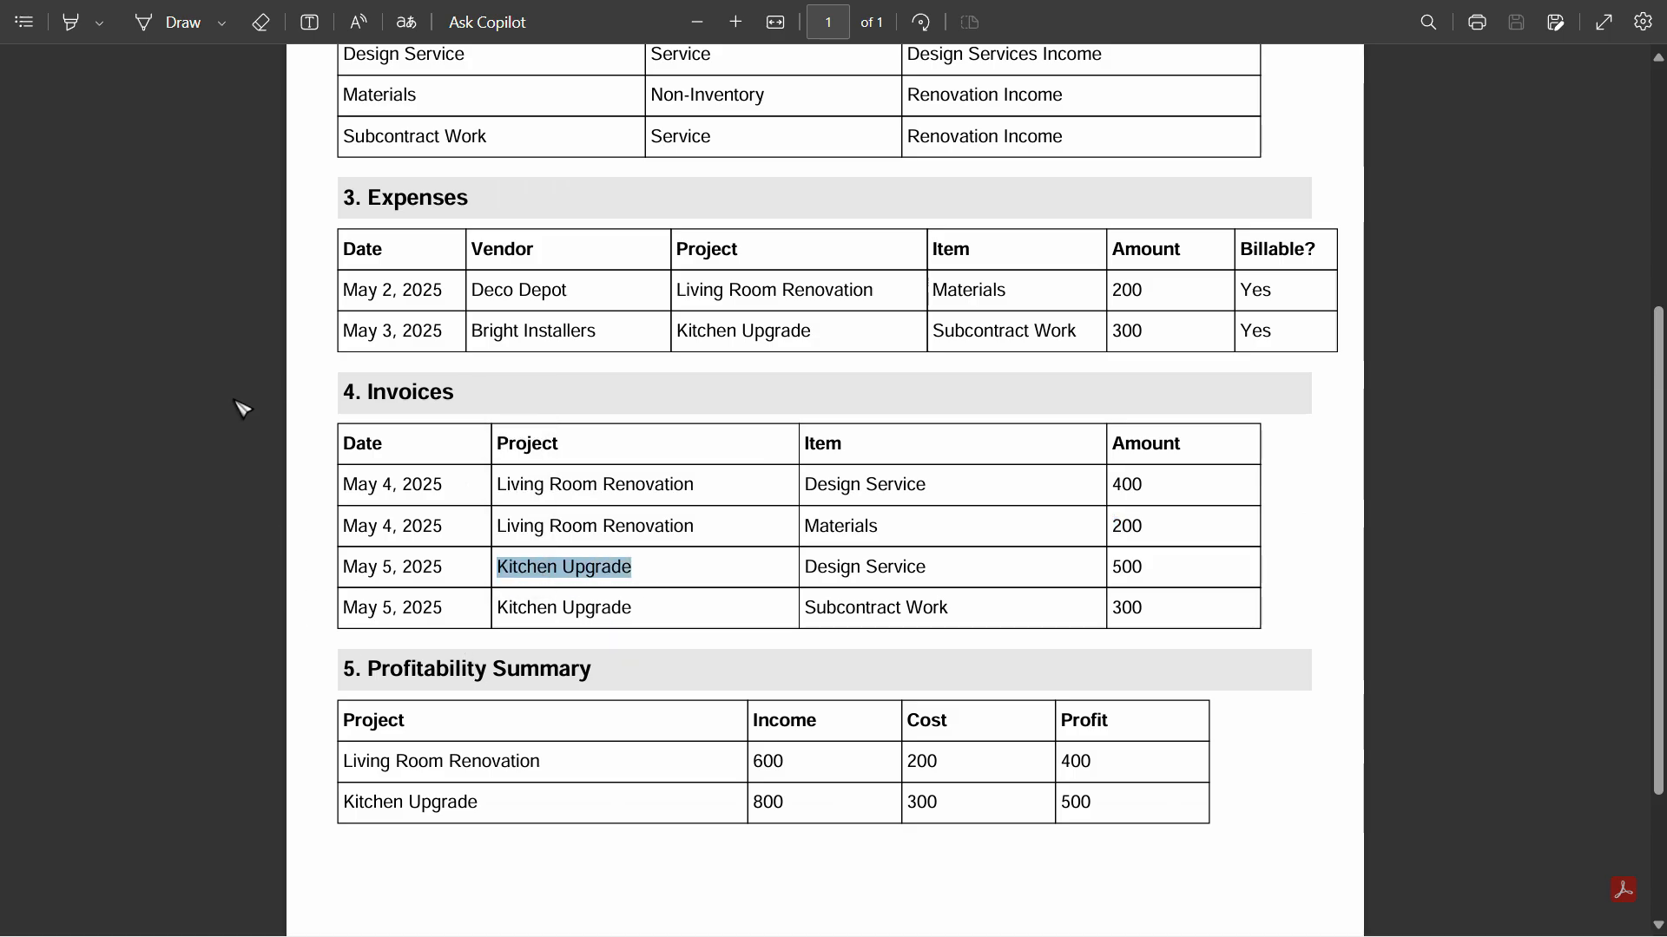
click(265, 414)
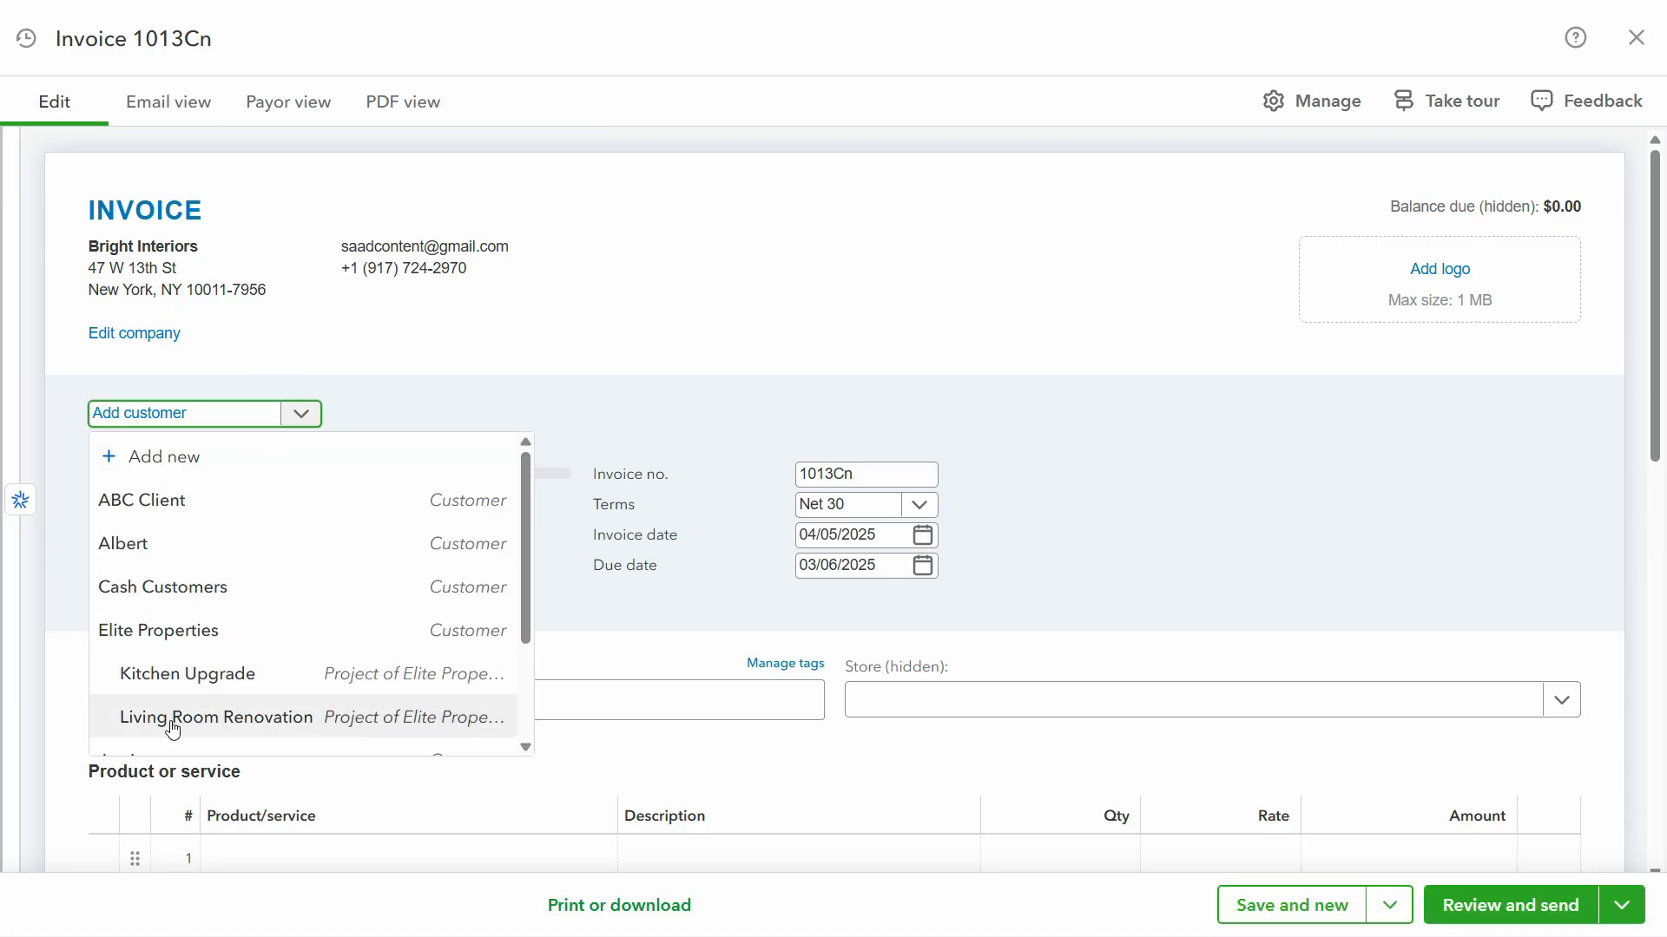
click(187, 673)
click(855, 599)
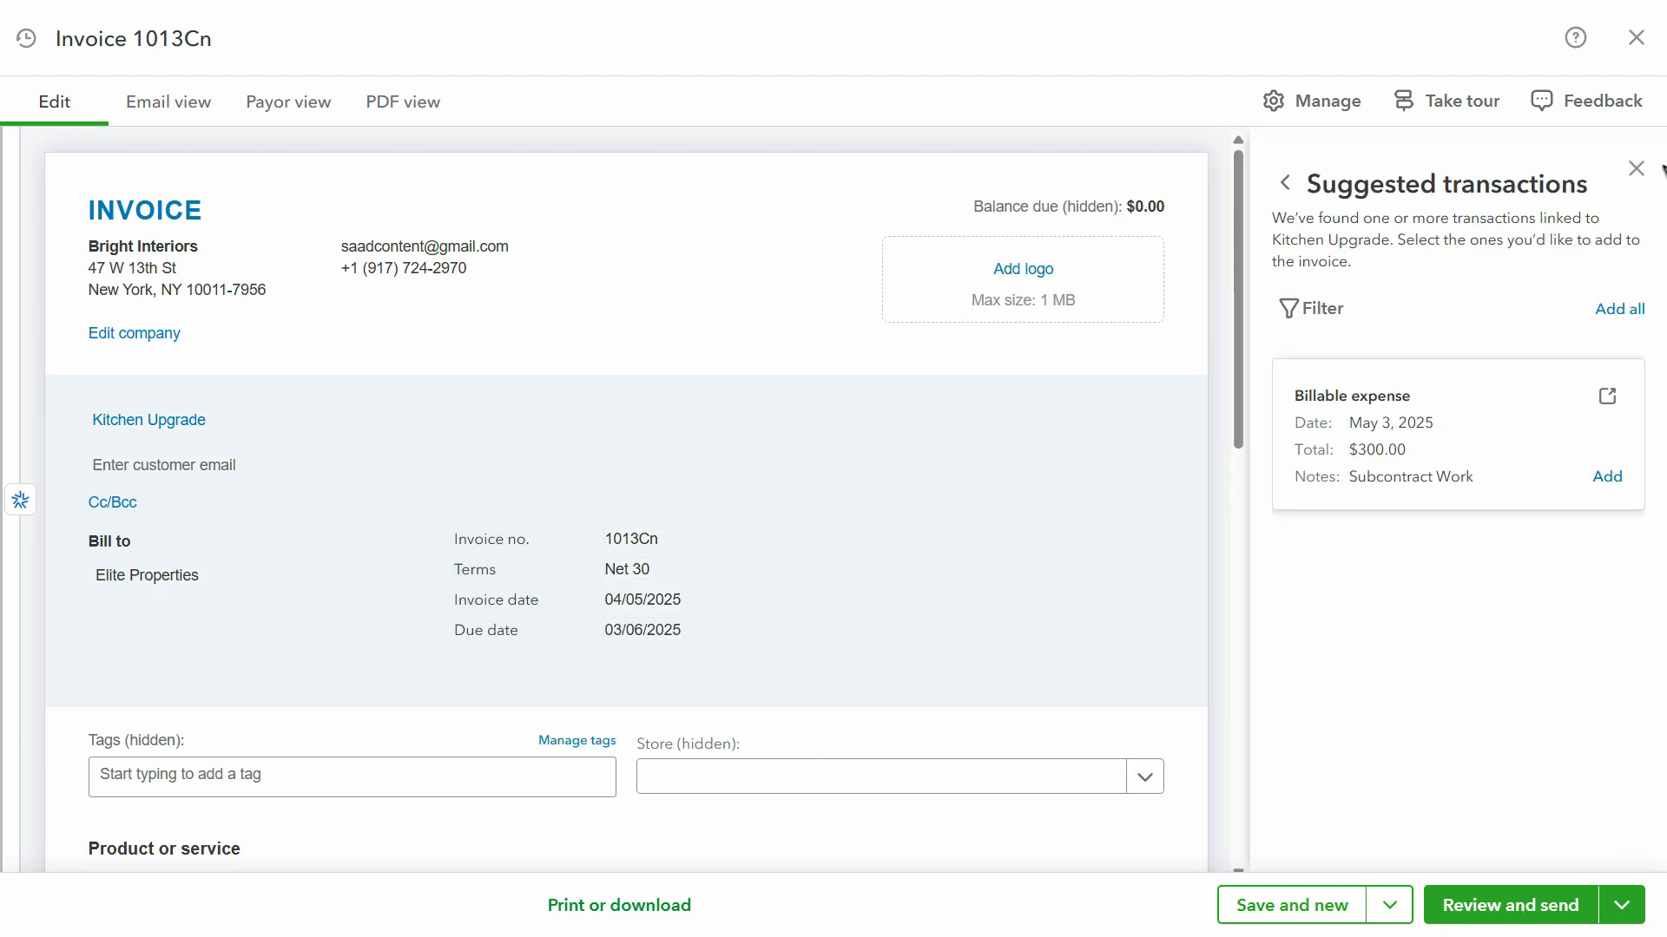
click(1635, 168)
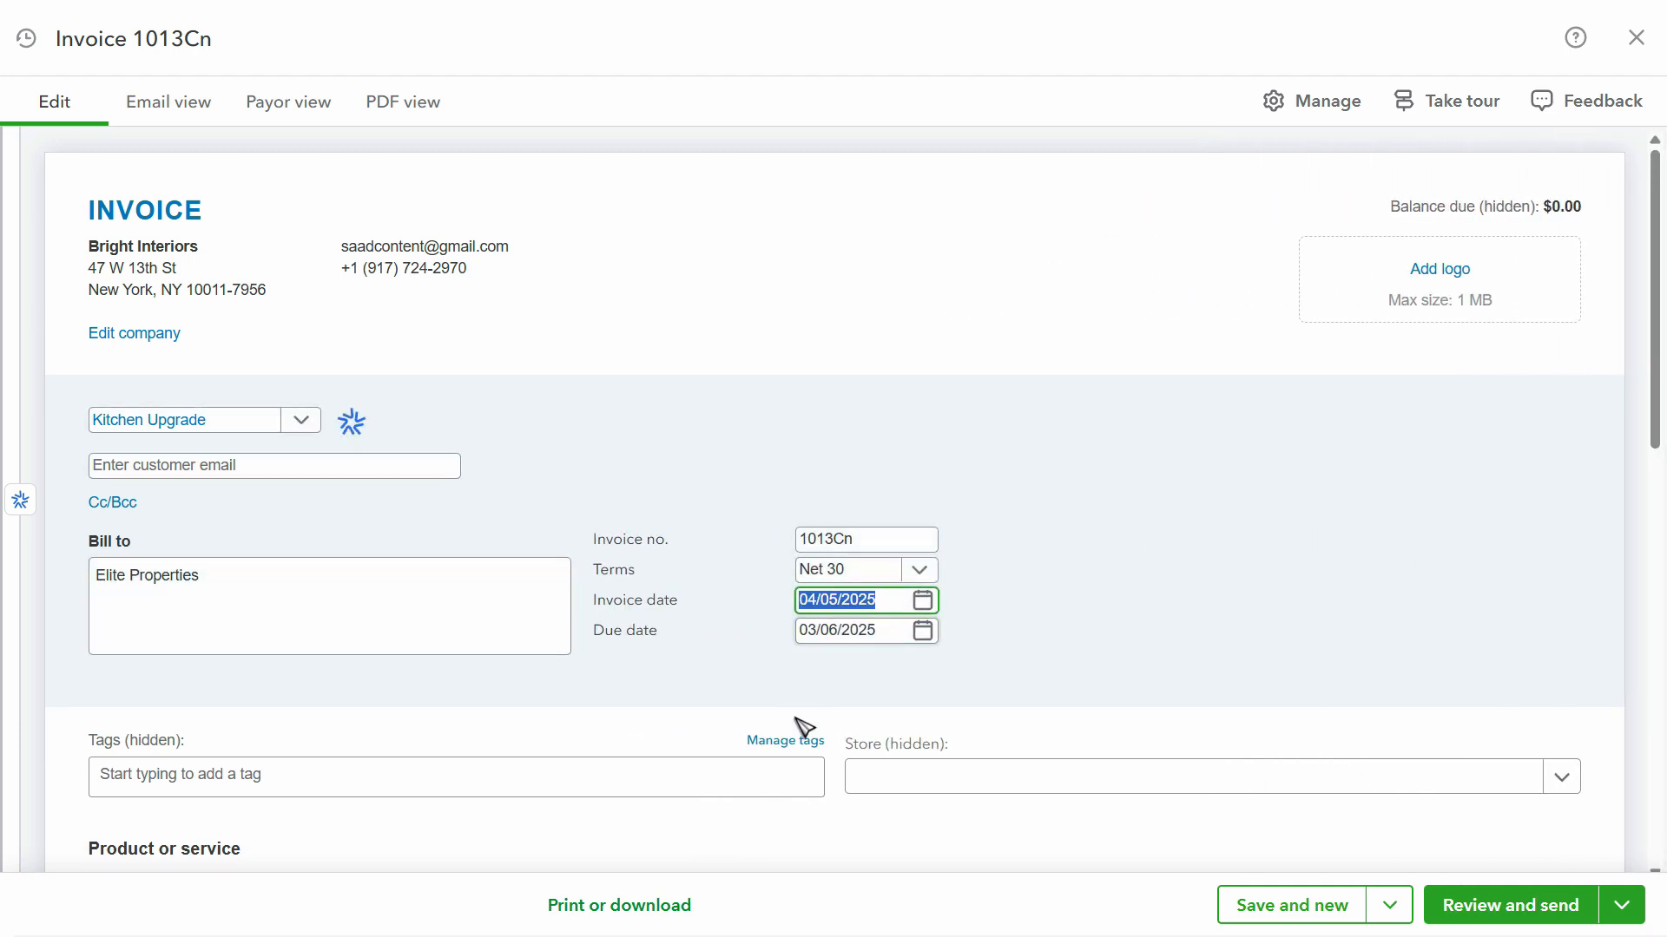
Set the Kitchen Upgrade invoice's date to 05/05/2025, following the third row of the PDF's Invoices table.
key(alt+Tab)
key(alt+Tab)
text(0)
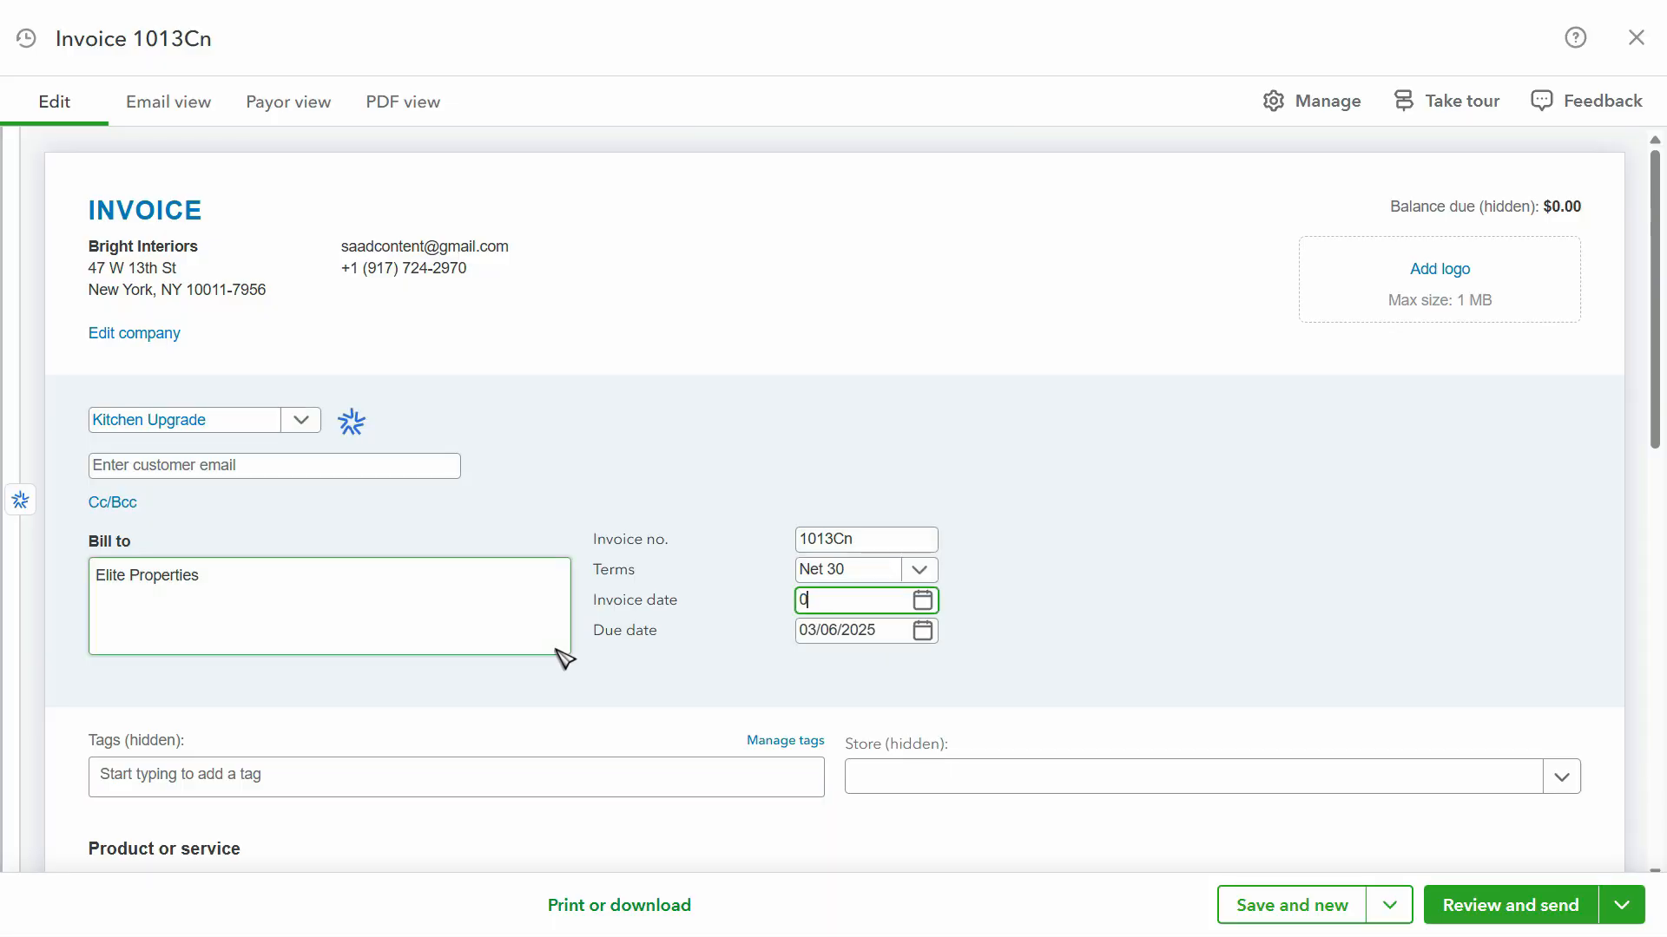
text(5/05)
key(Tab)
key(alt+Tab)
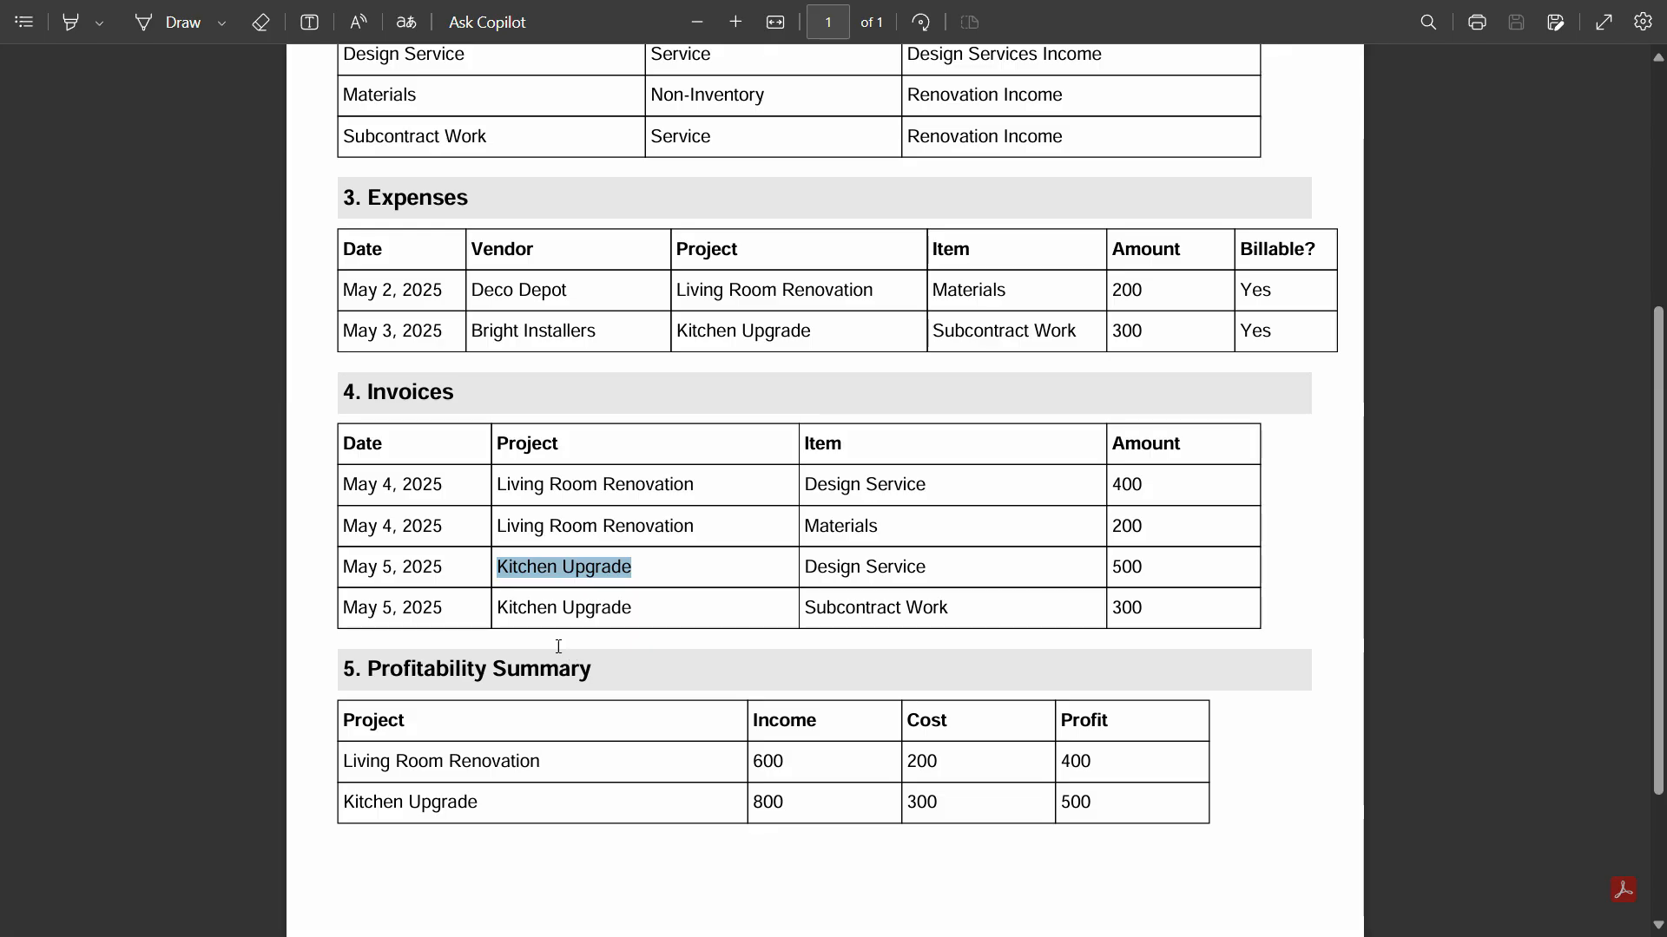
key(alt+Tab)
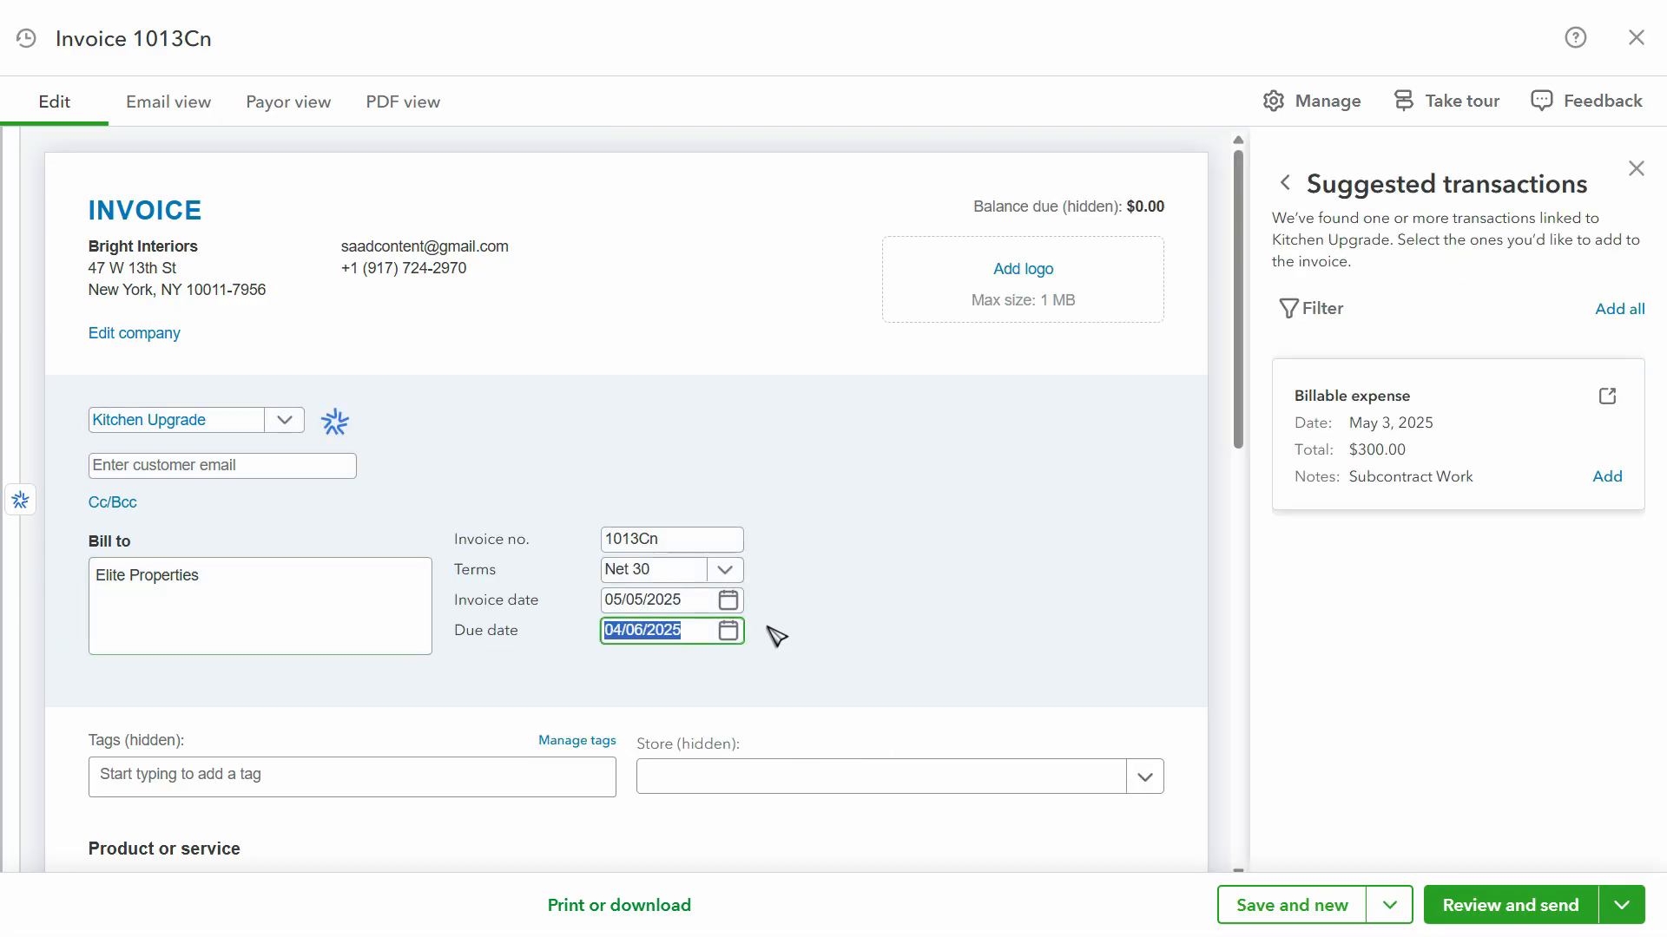
Set the invoice's terms to Due on receipt and dismiss the suggested transactions.
click(703, 577)
click(655, 618)
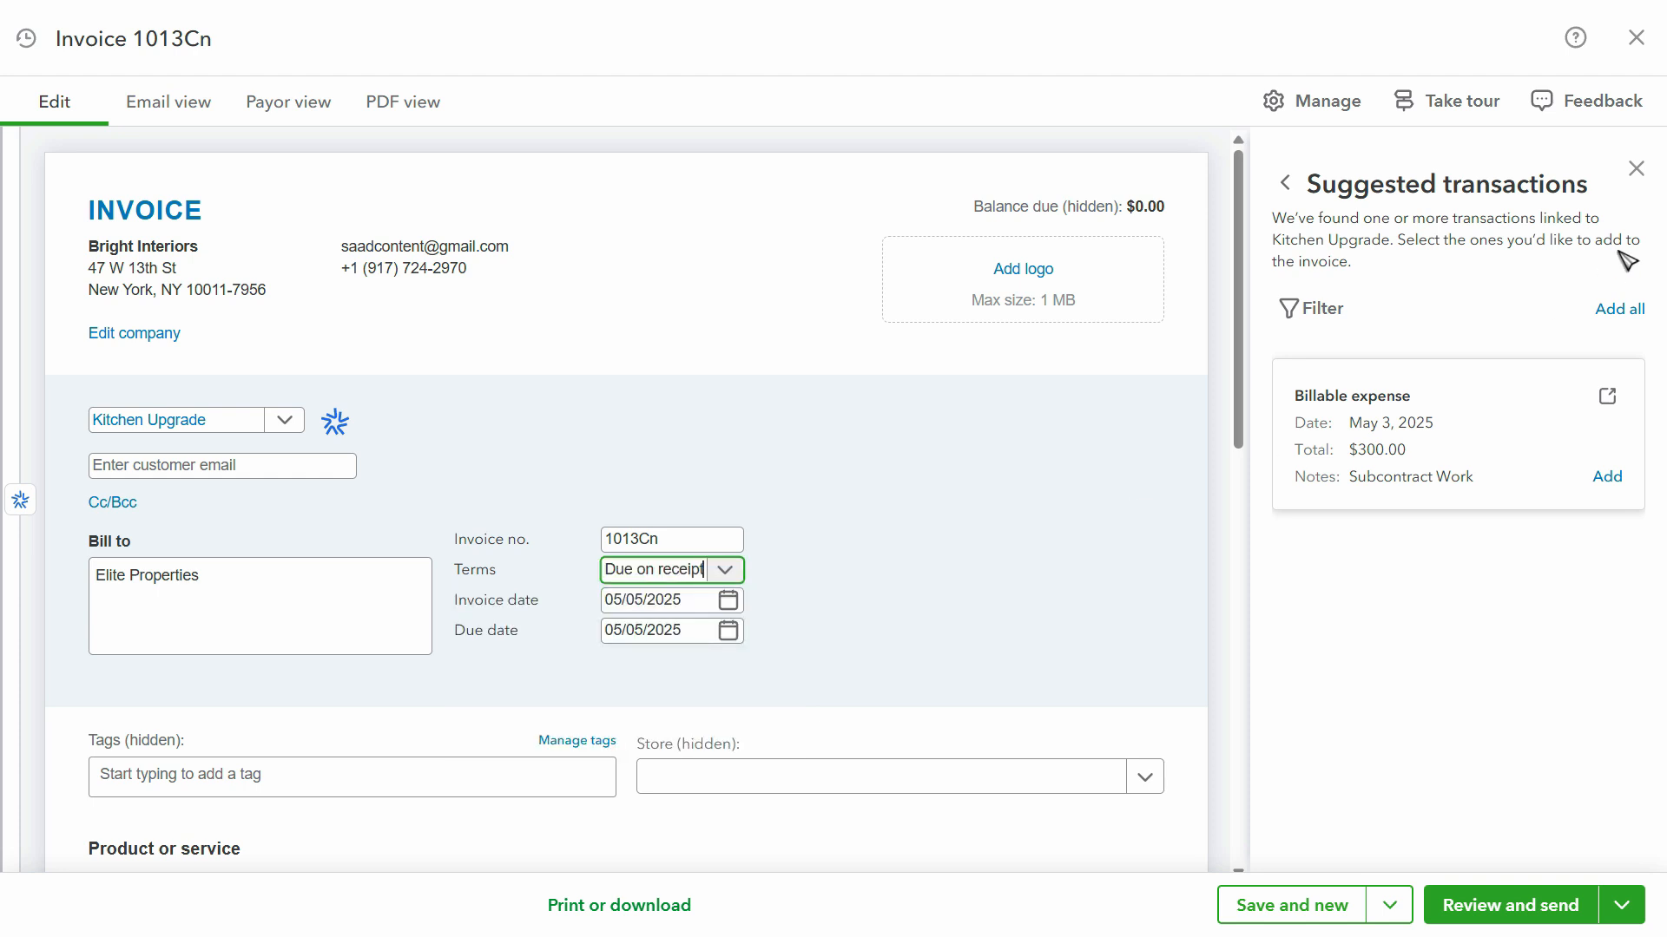
click(1636, 171)
Select Design Service as the first product line's item, as given in the PDF's third Invoices row.
scroll(387, 632, down, 4)
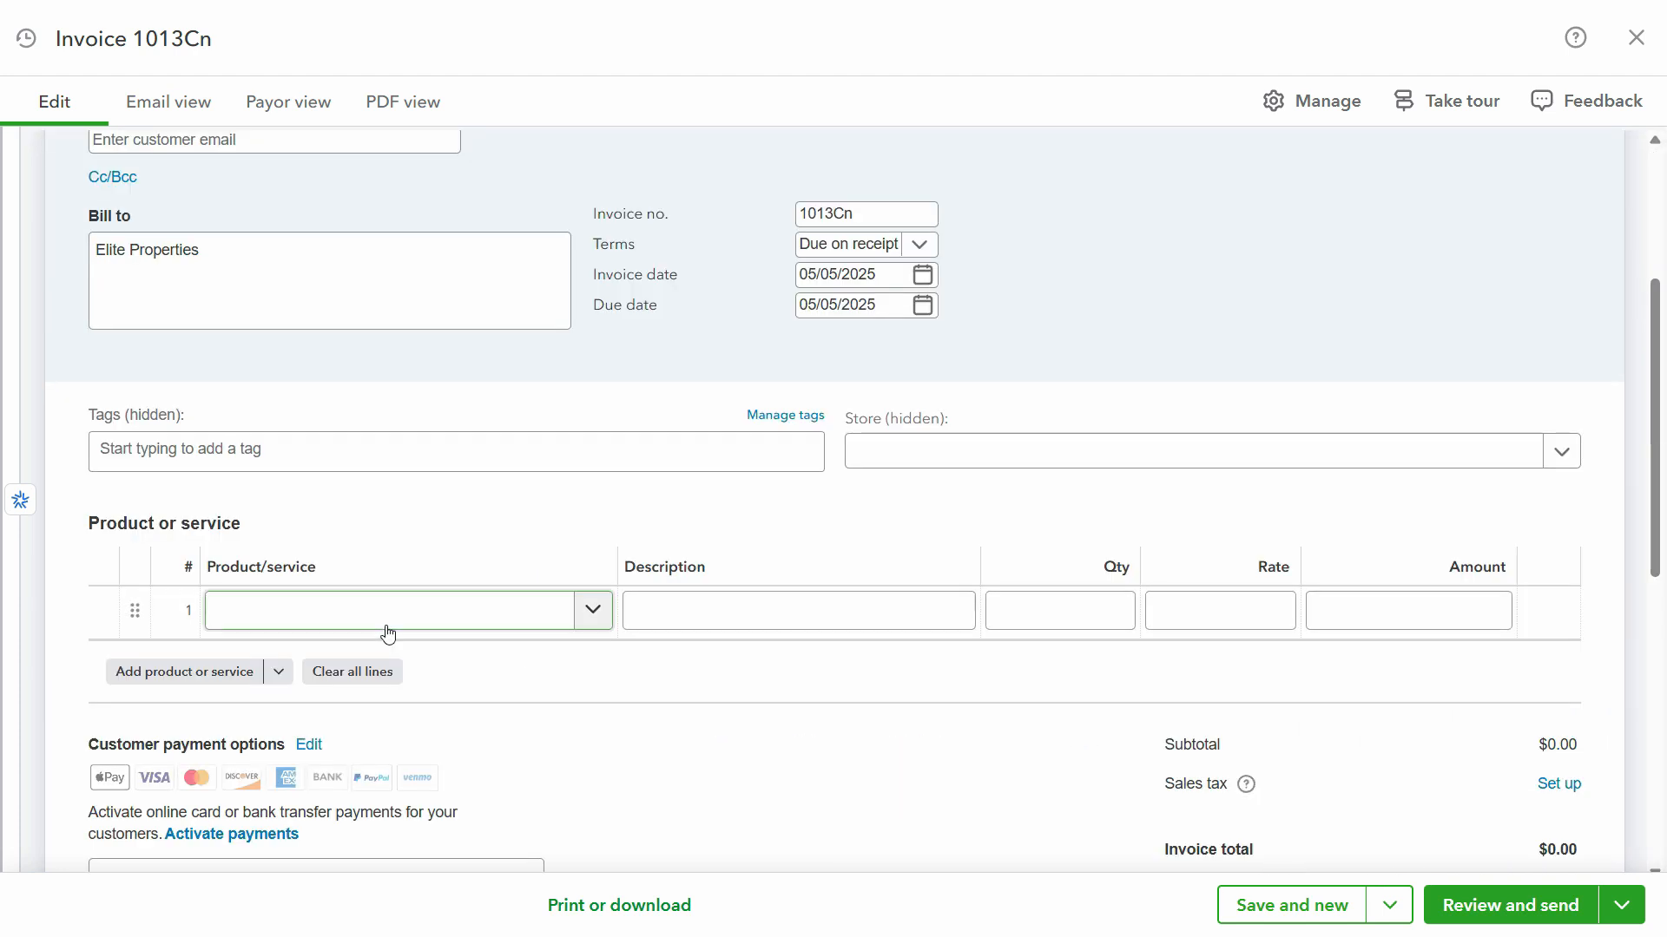
click(387, 620)
key(alt+Tab)
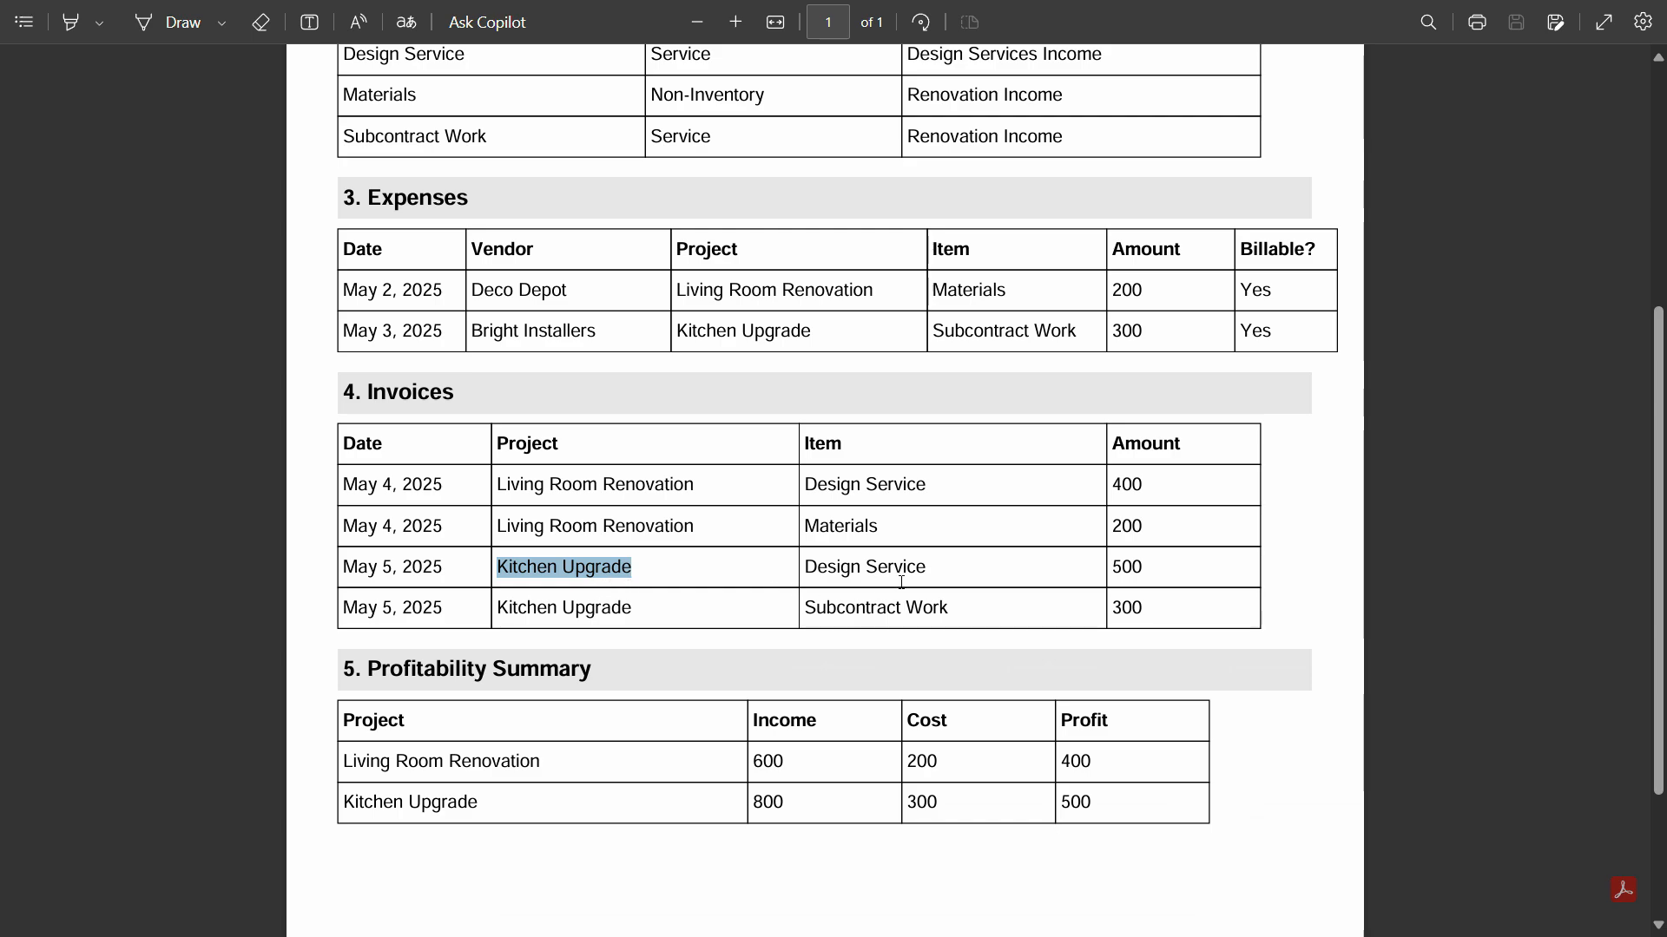
key(alt+Tab)
text(des)
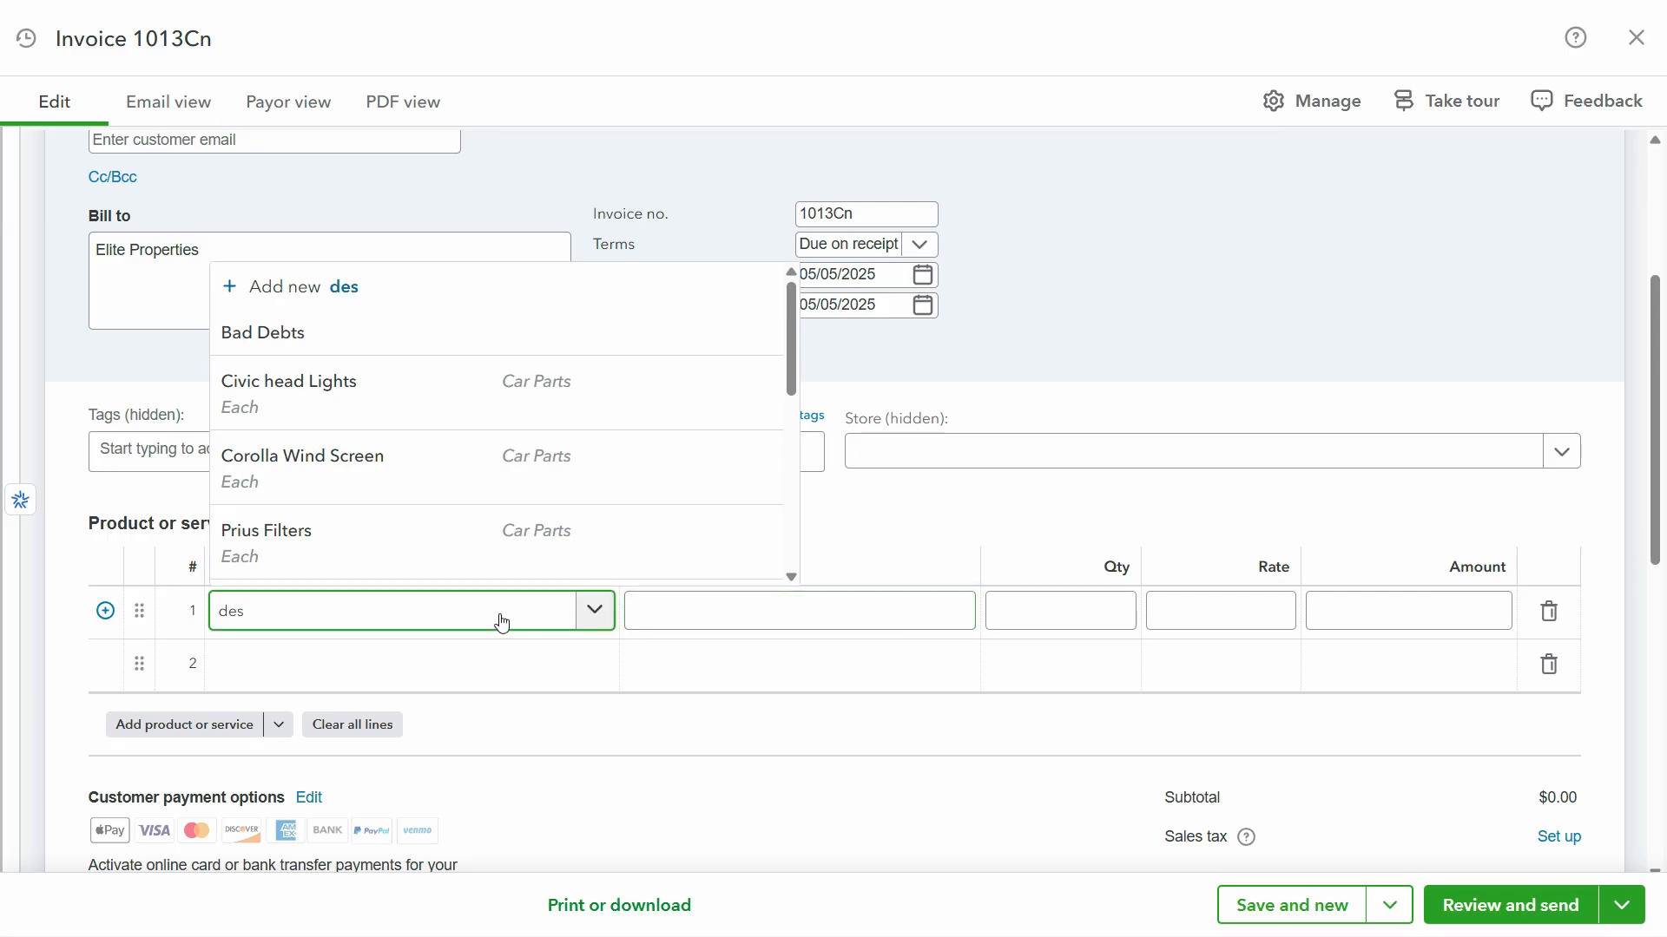
click(439, 562)
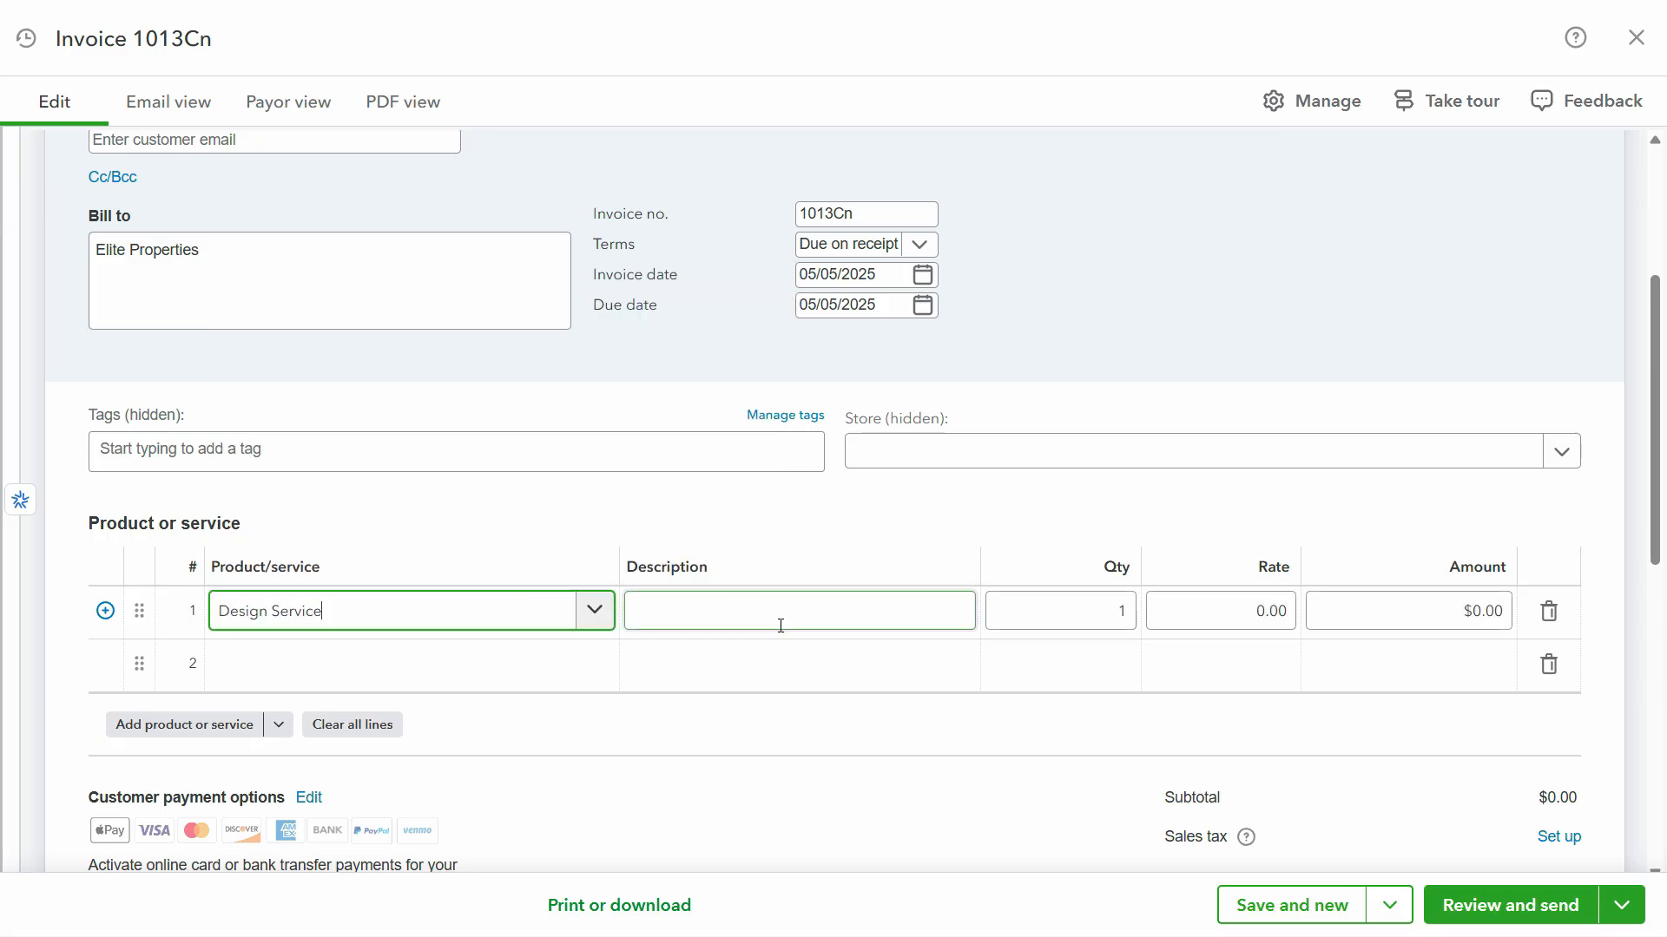
click(390, 626)
click(697, 619)
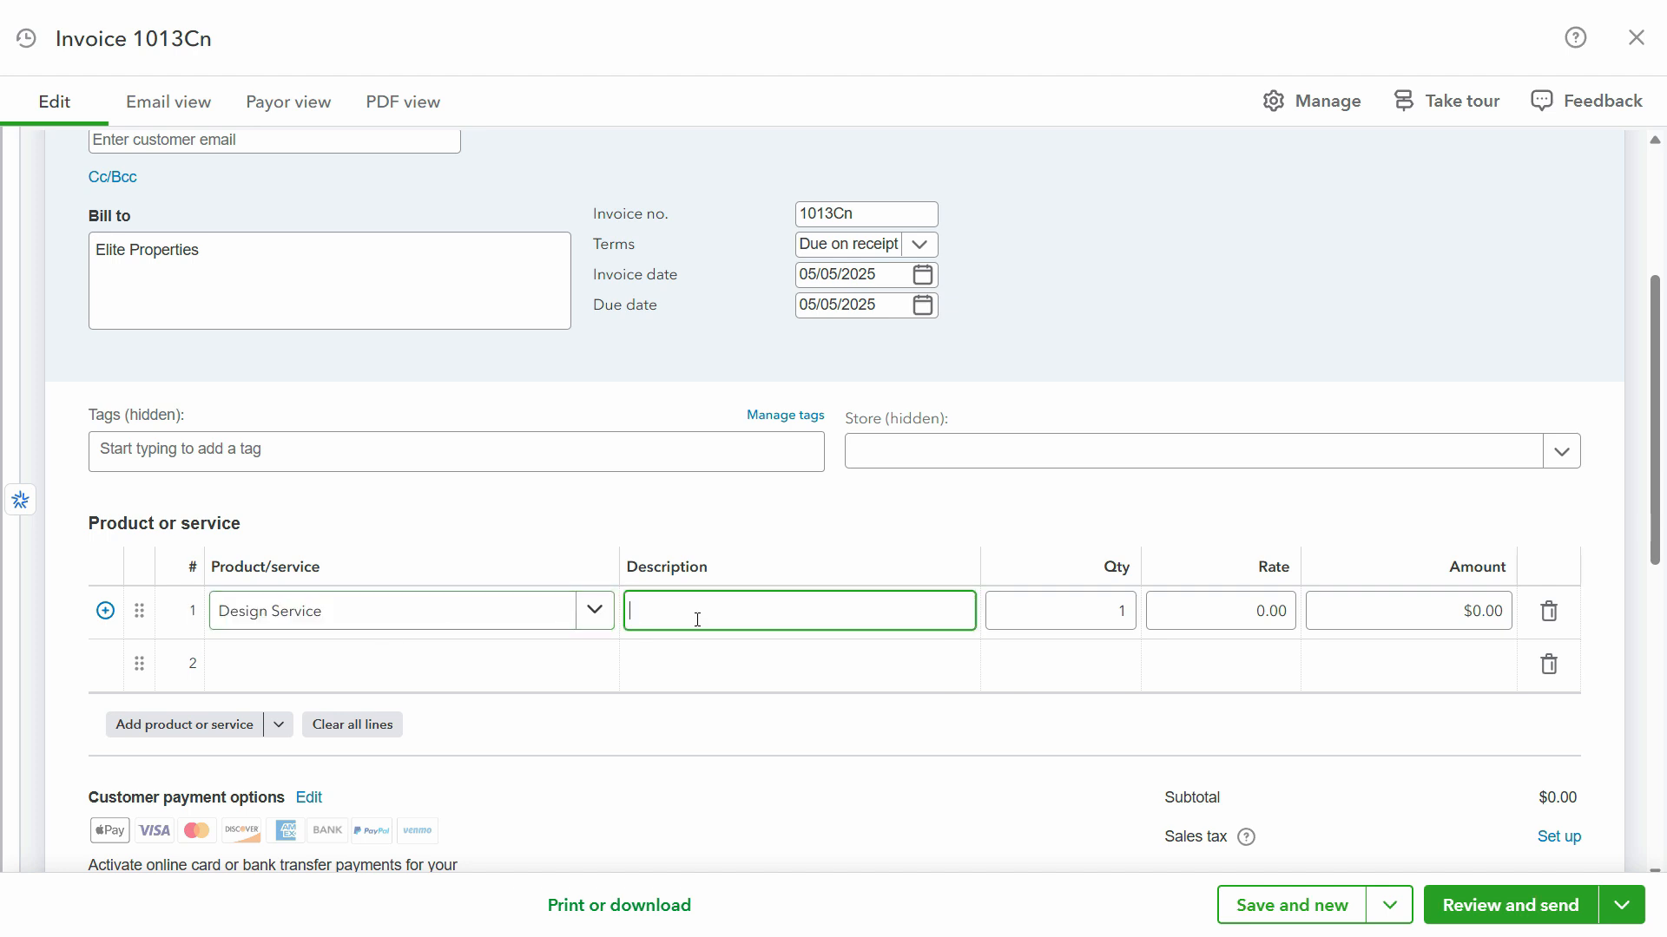
Set the Design Service line's amount to 500, taken from the PDF's Invoices table.
click(1444, 610)
key(alt+Tab)
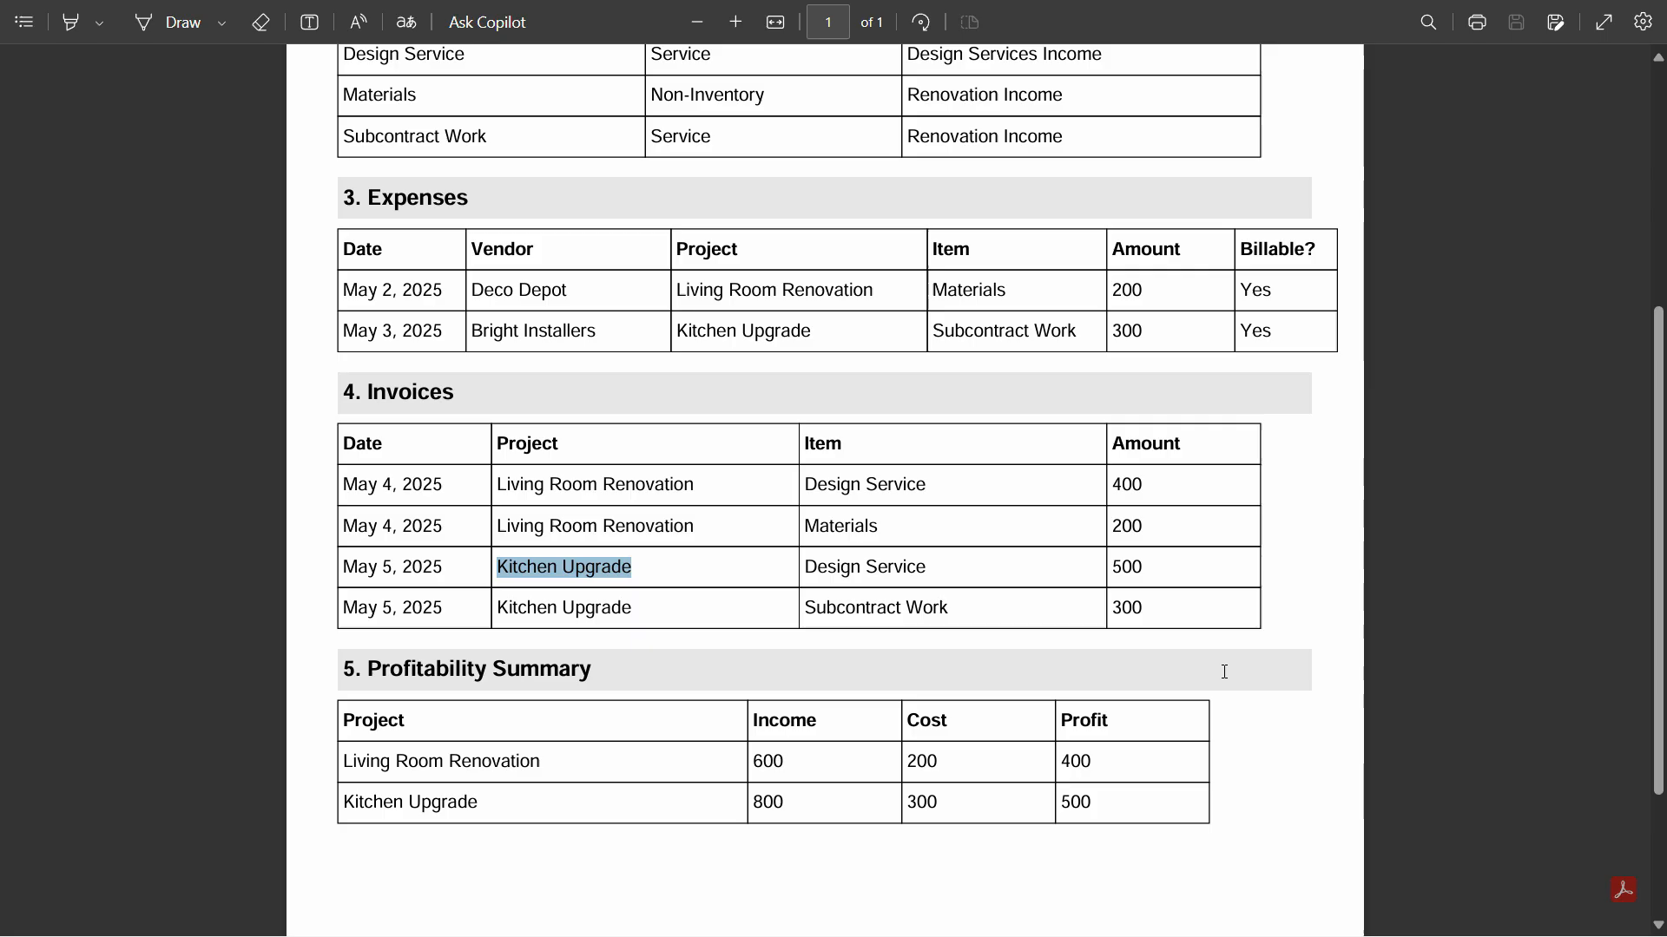
key(alt+Tab)
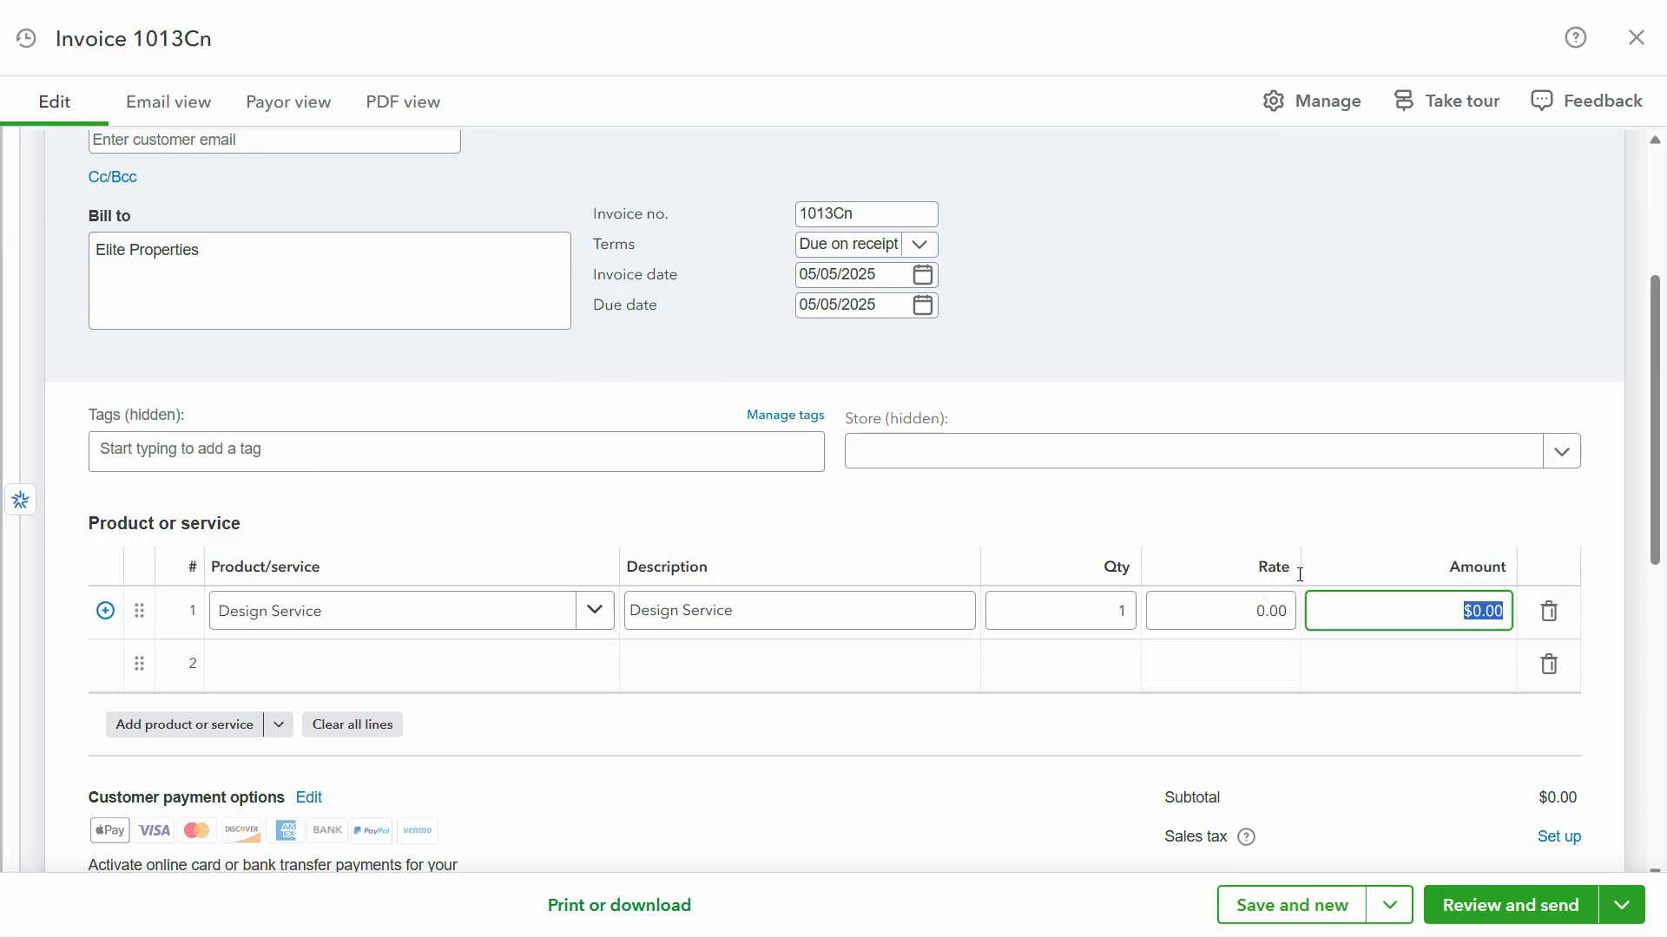
text(500)
key(Tab)
Select Subcontract Work as the second product line's item on the same invoice, following the last row of the PDF's Invoices table.
key(alt+Tab)
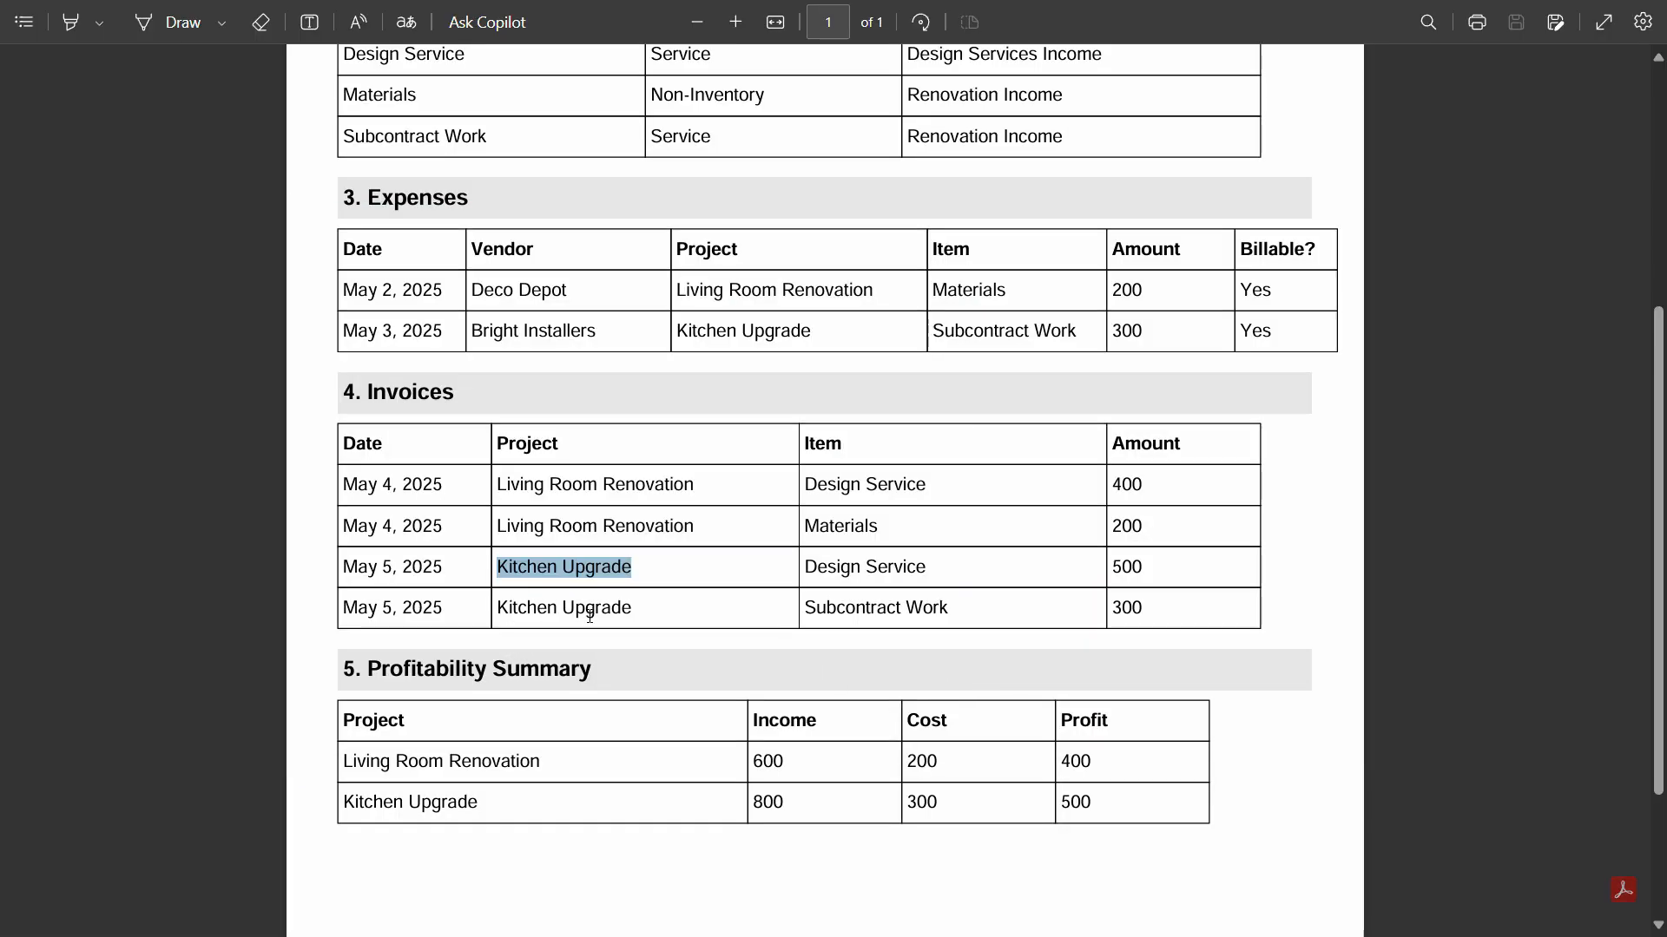
key(alt+Tab)
scroll(347, 573, up, 4)
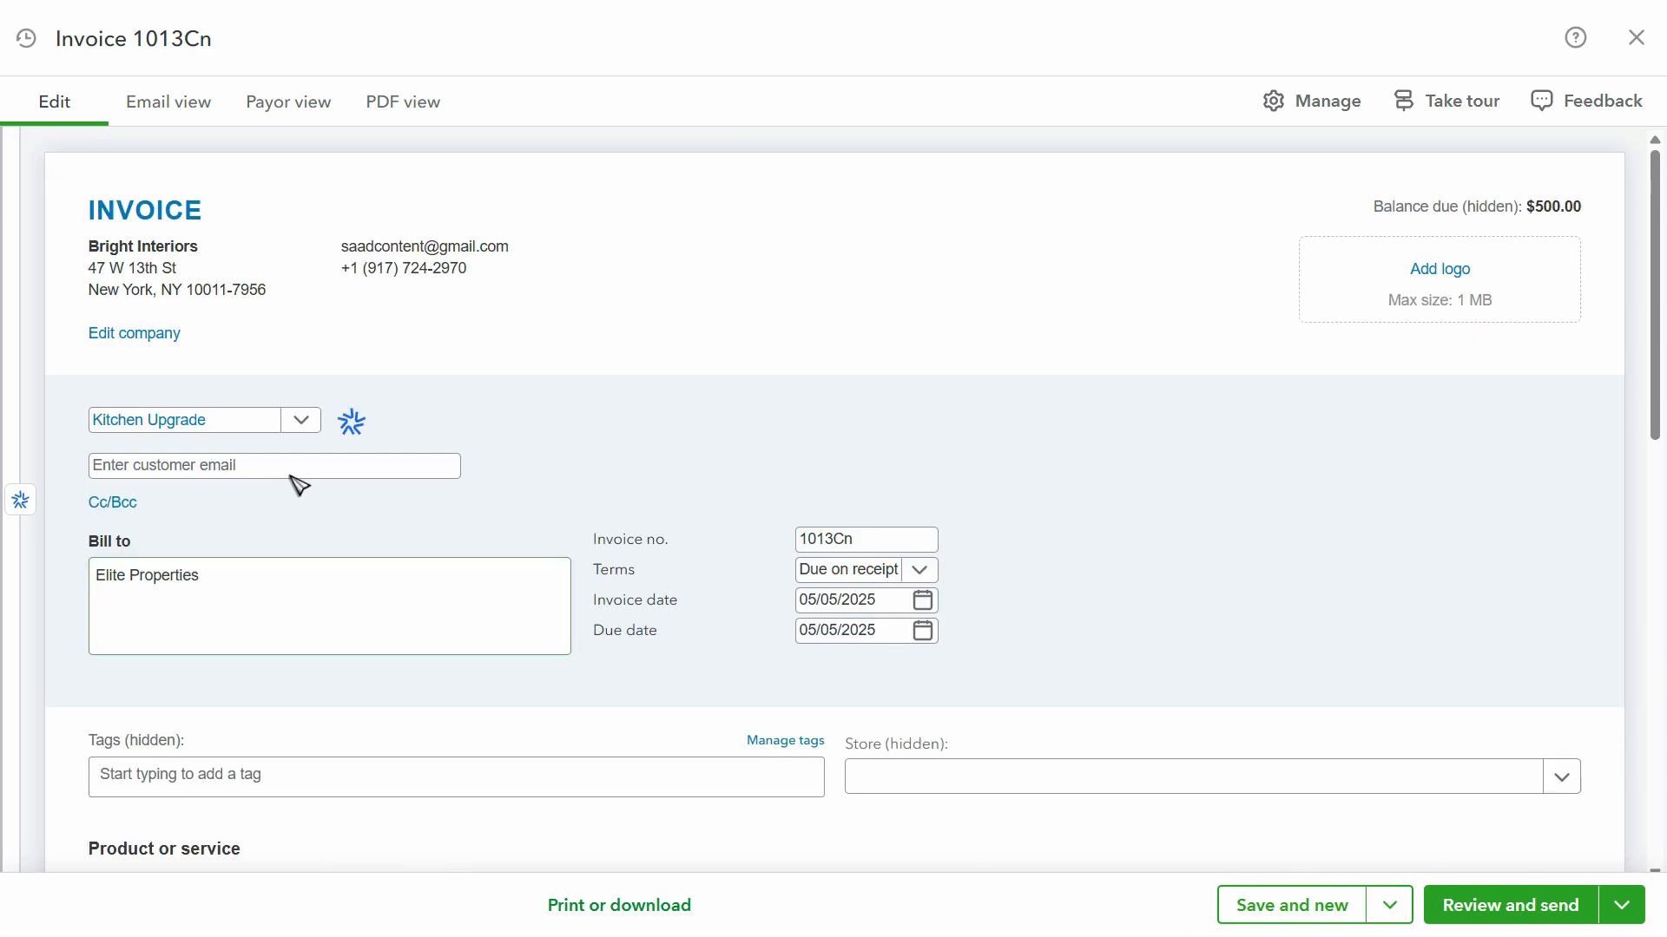
scroll(327, 644, down, 7)
scroll(314, 569, up, 3)
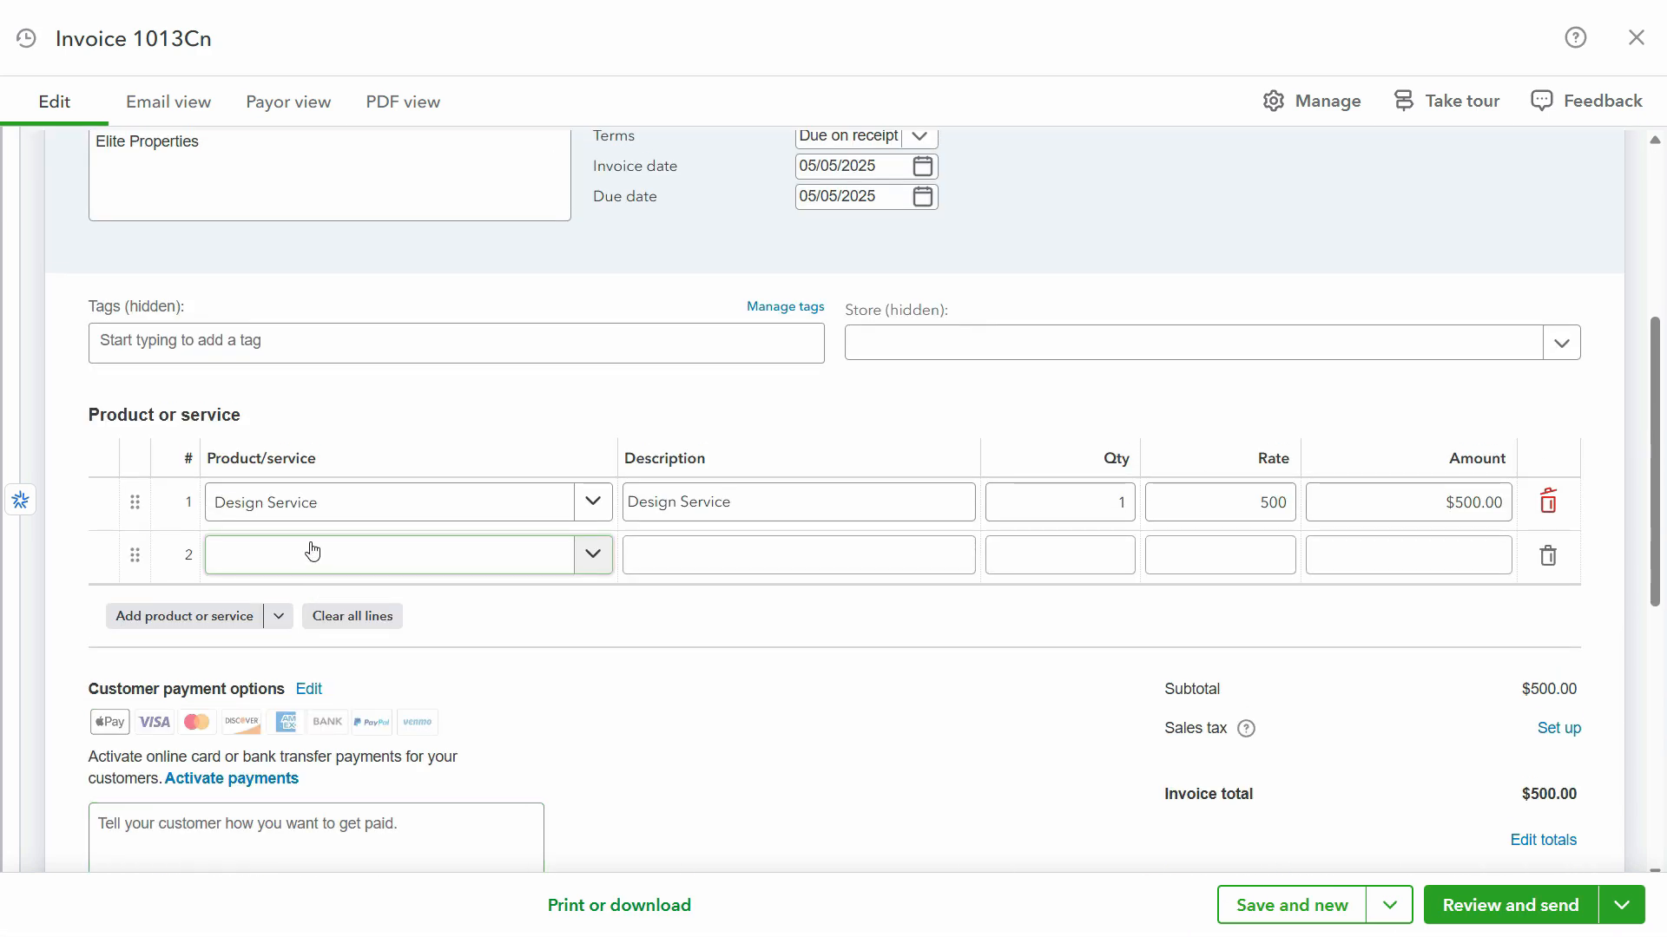
click(312, 552)
key(alt+Tab)
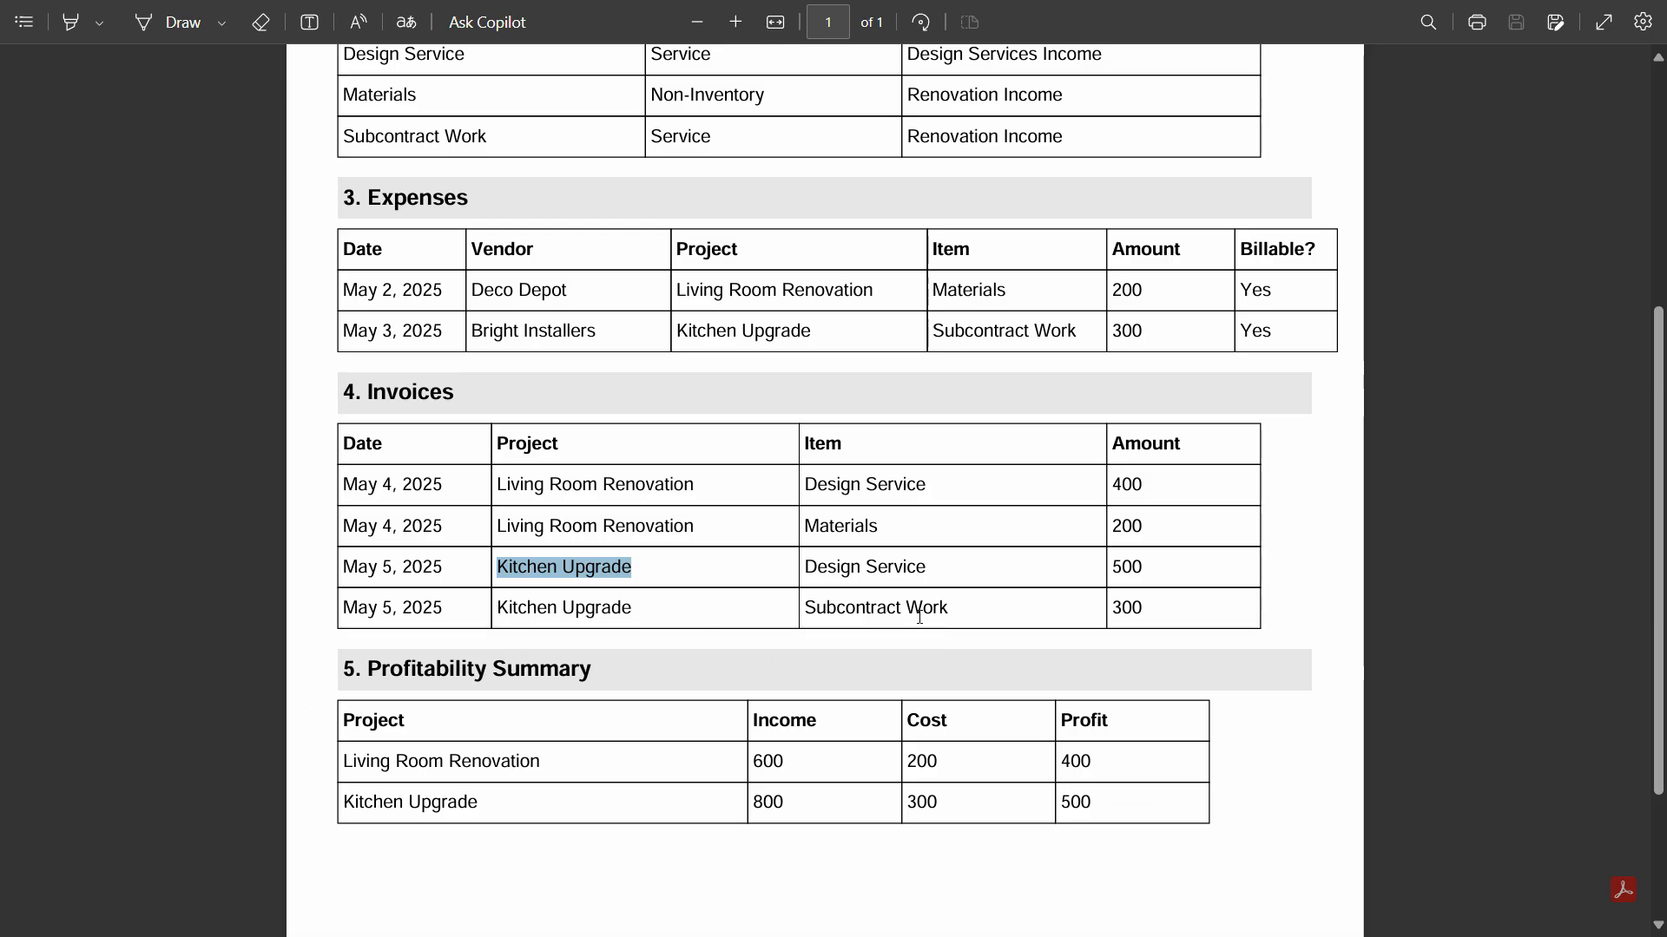
key(alt+Tab)
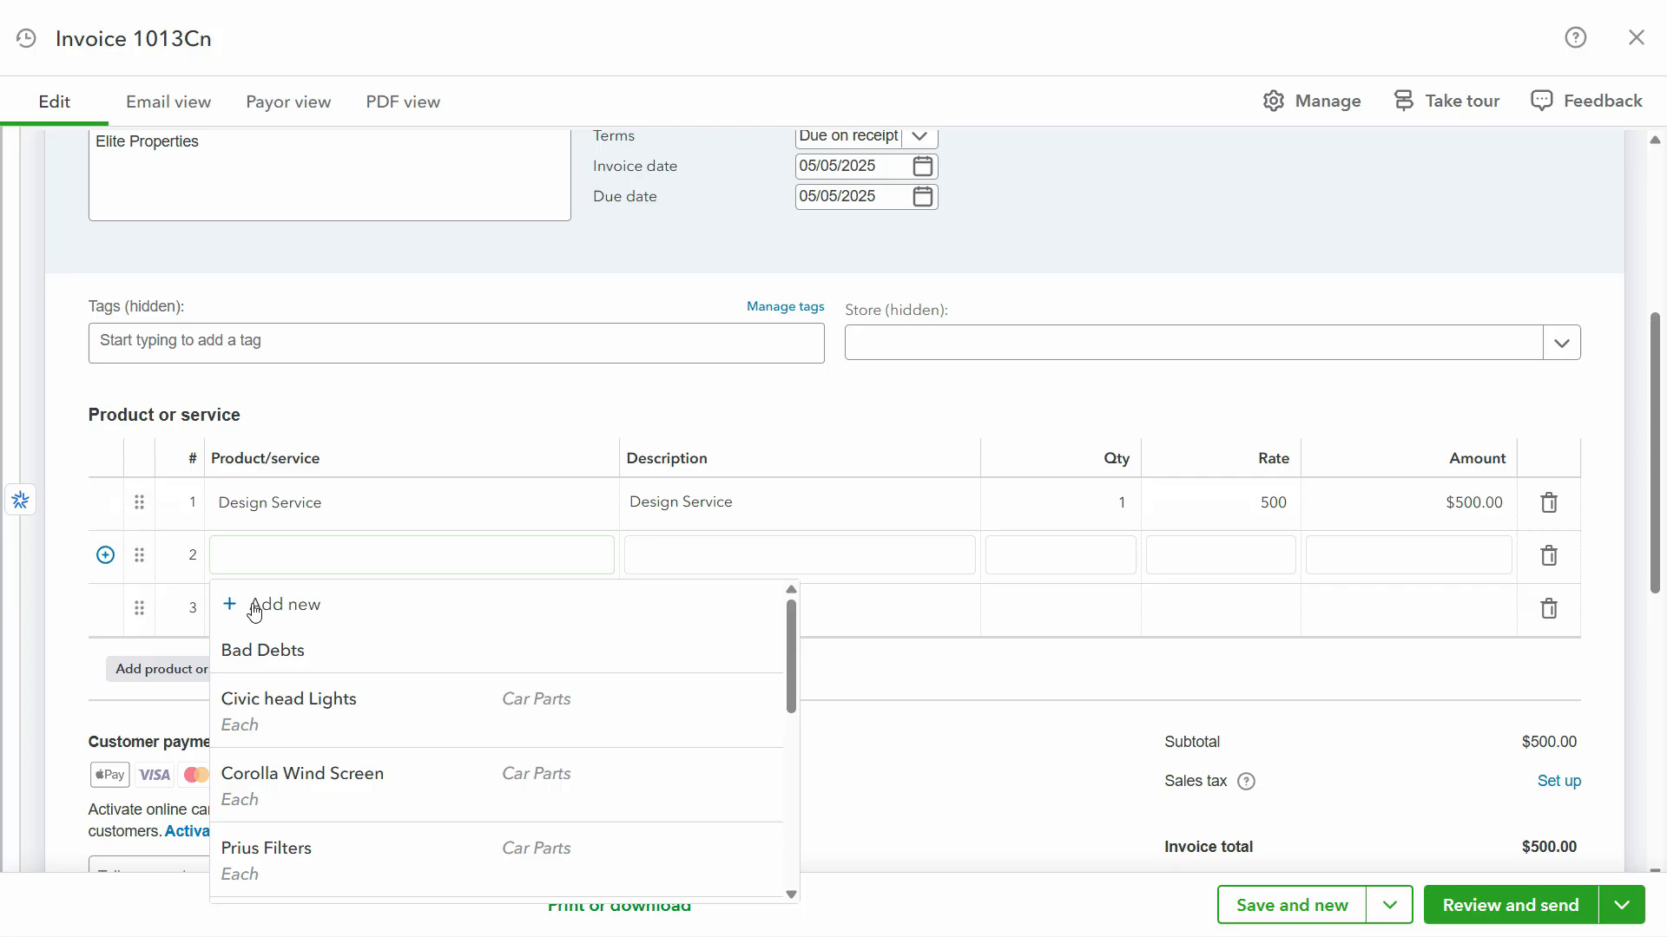
text(s)
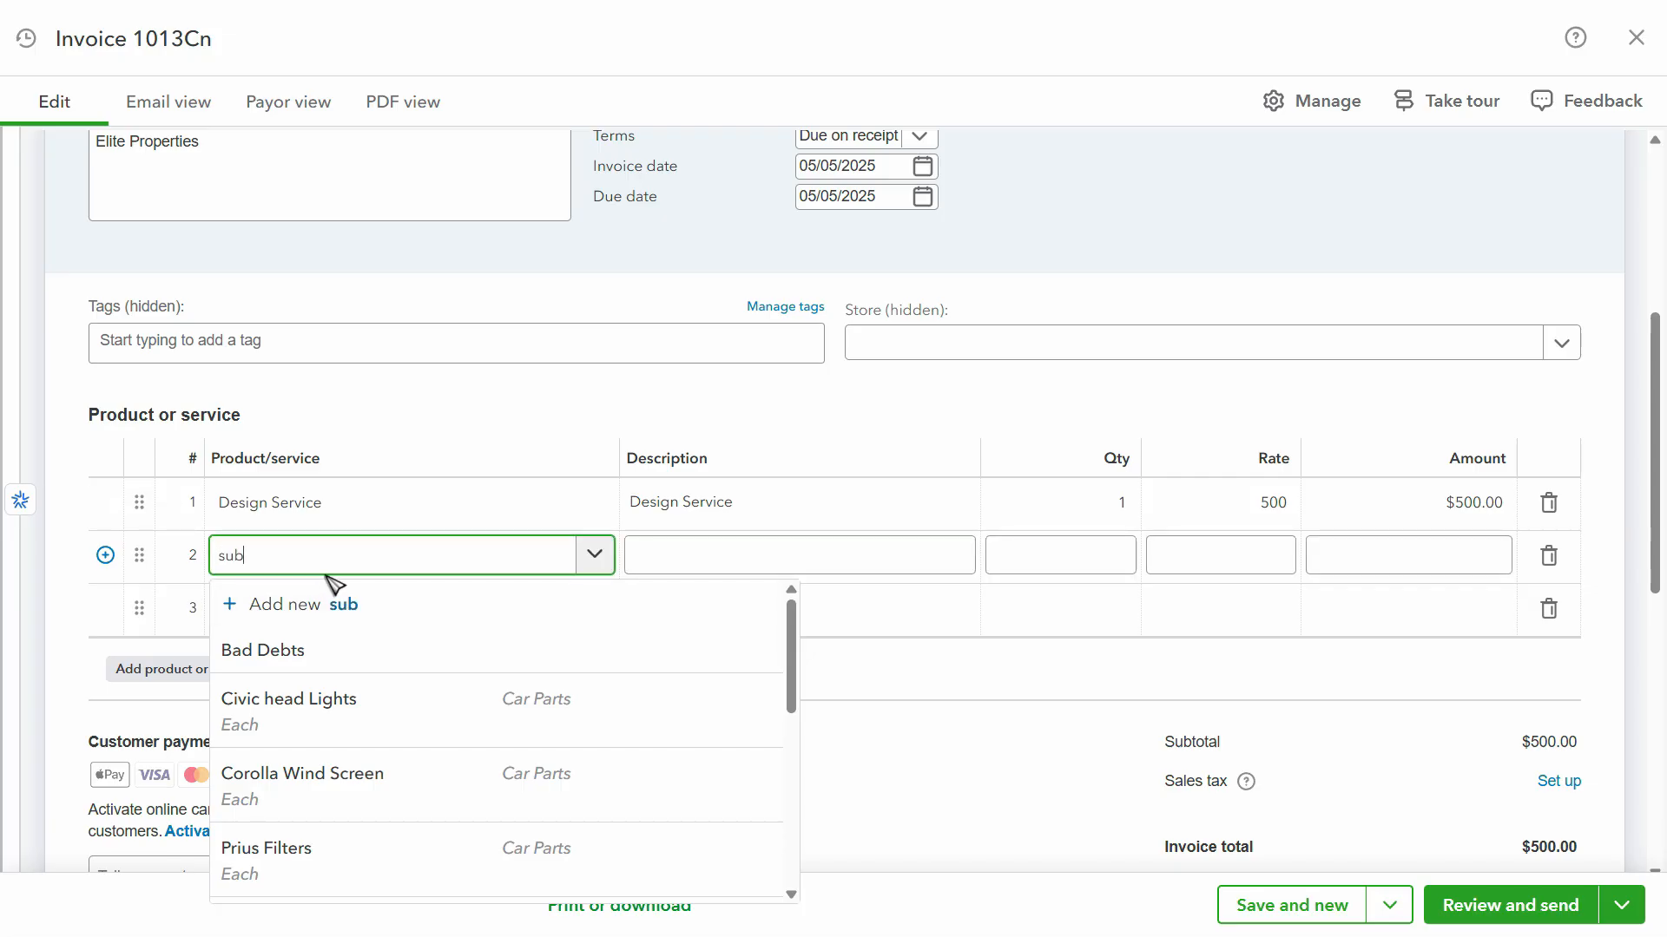
text(ub)
click(342, 651)
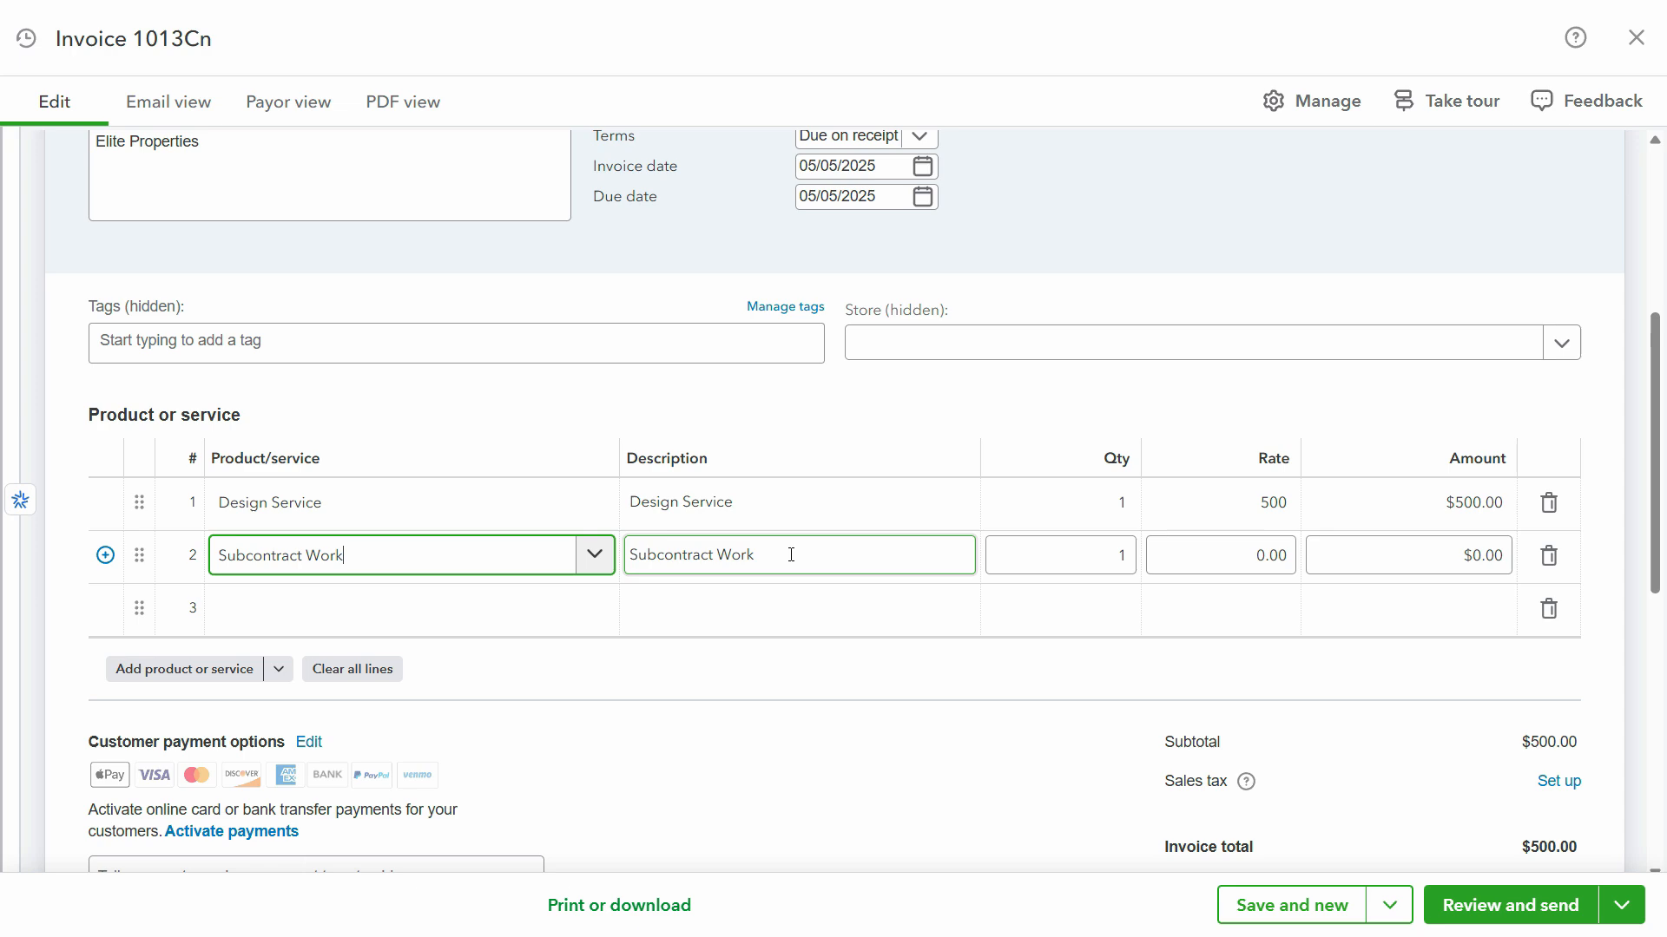
Set the Subcontract Work line's amount to 300, taken from the PDF's Invoices table.
scroll(1030, 651, up, 5)
scroll(1041, 651, down, 4)
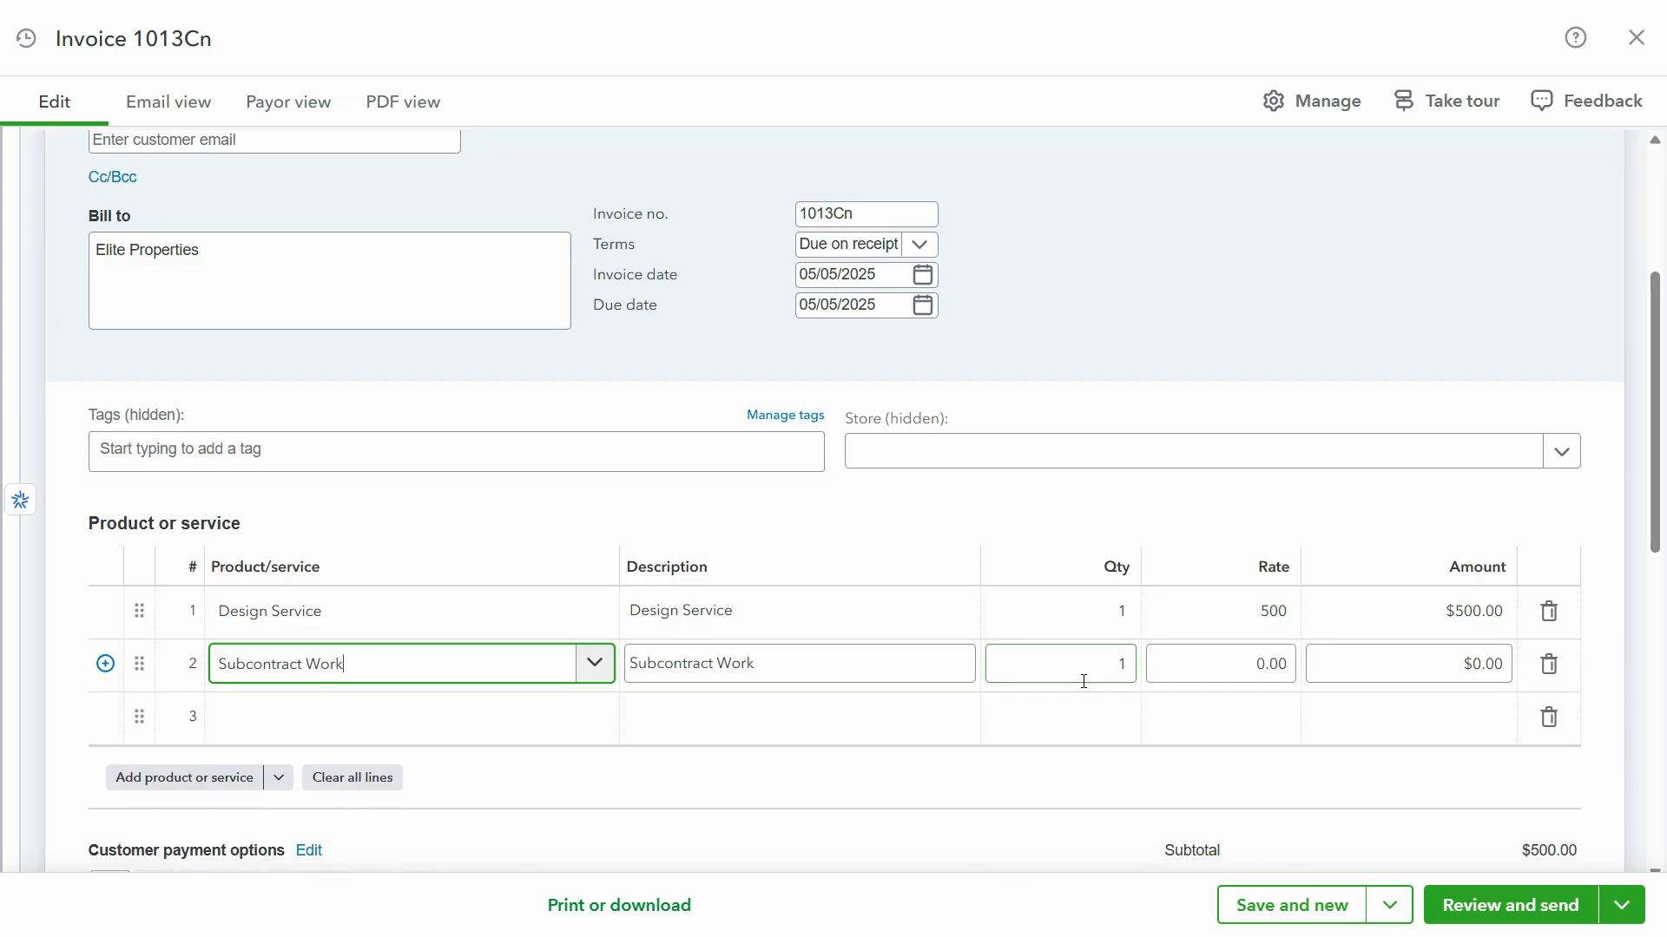
click(1510, 665)
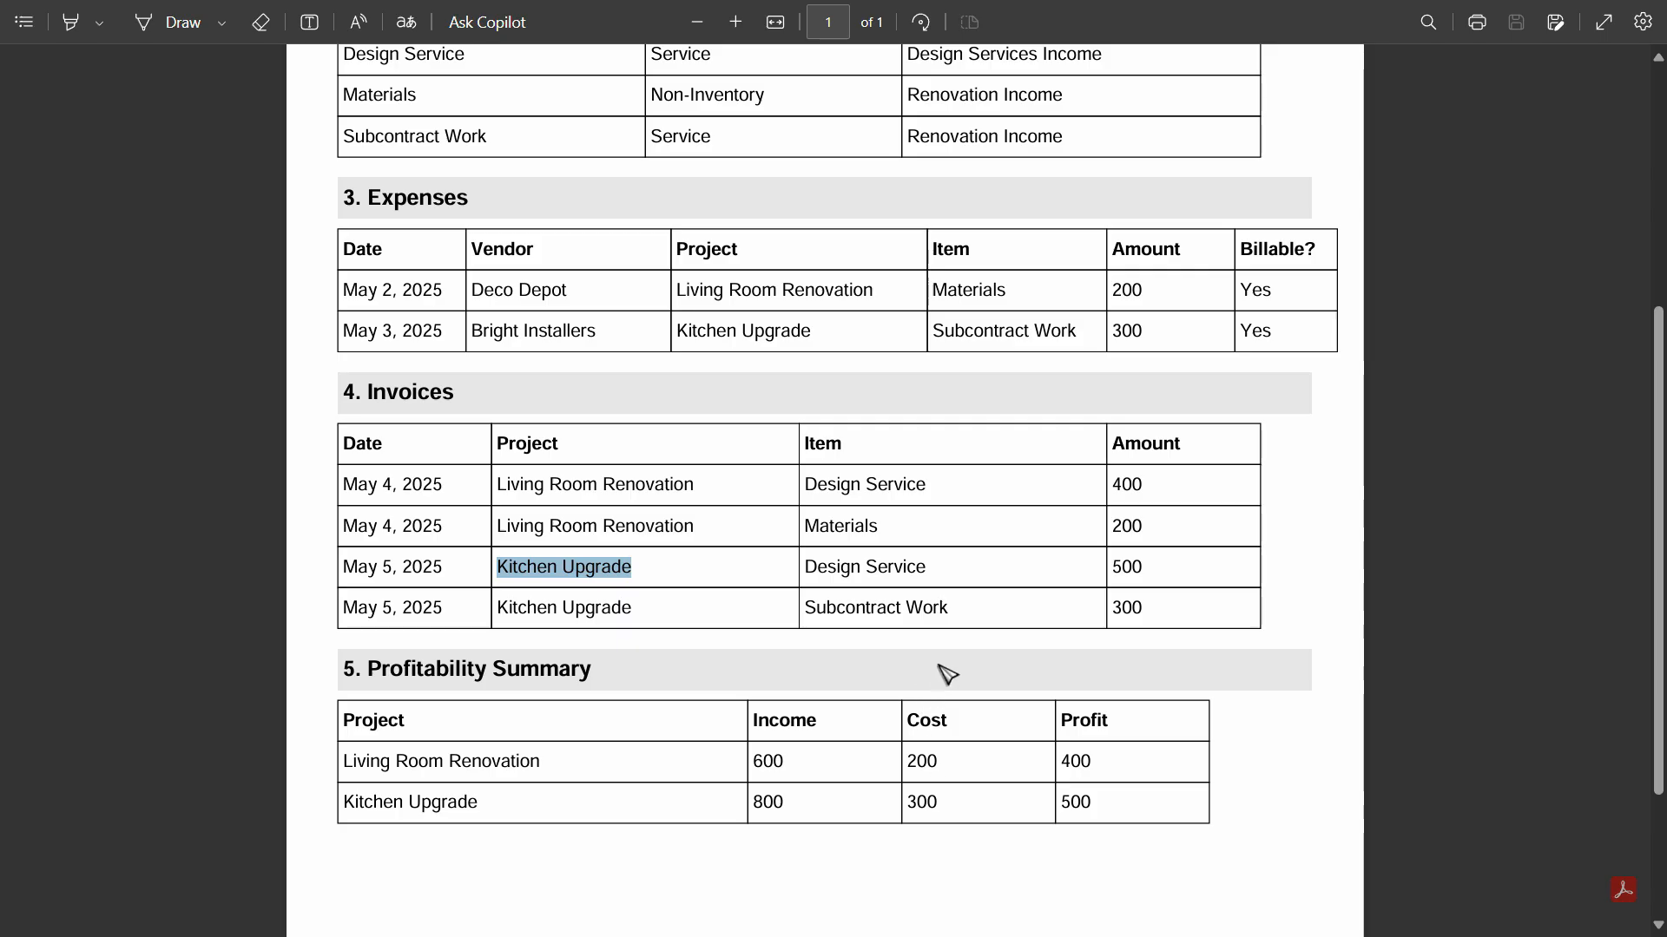
key(alt+Tab)
text(3)
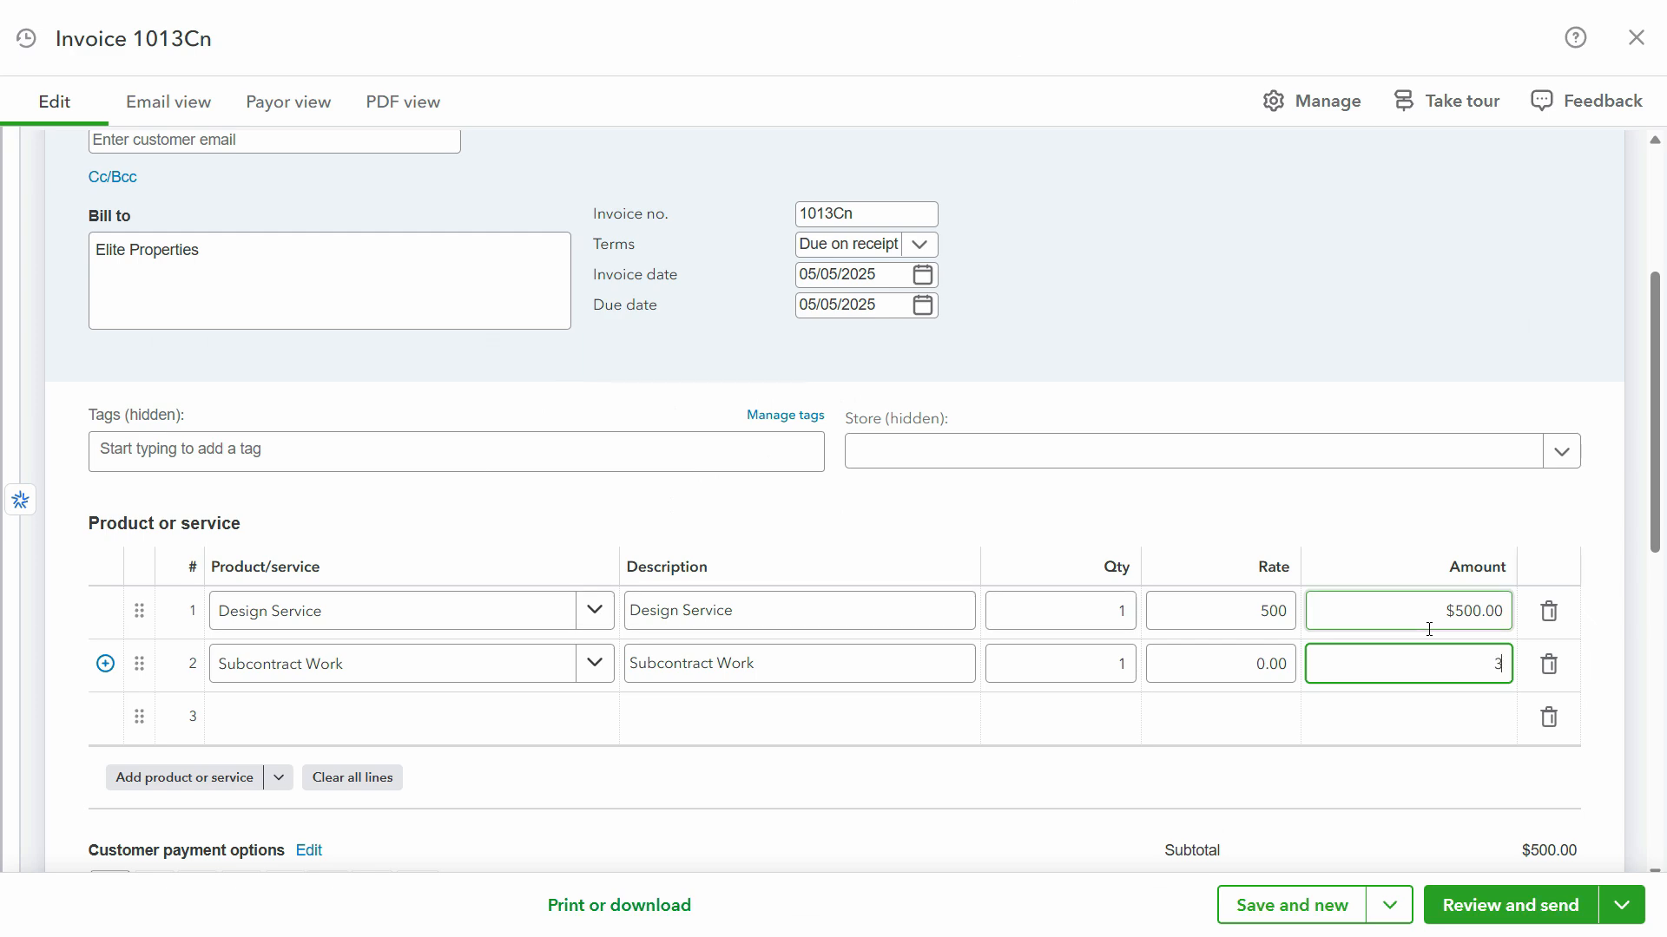
text(00)
key(Tab)
Check the Kitchen Upgrade invoice against the PDF's Invoices table, then save and close it.
key(alt+Tab)
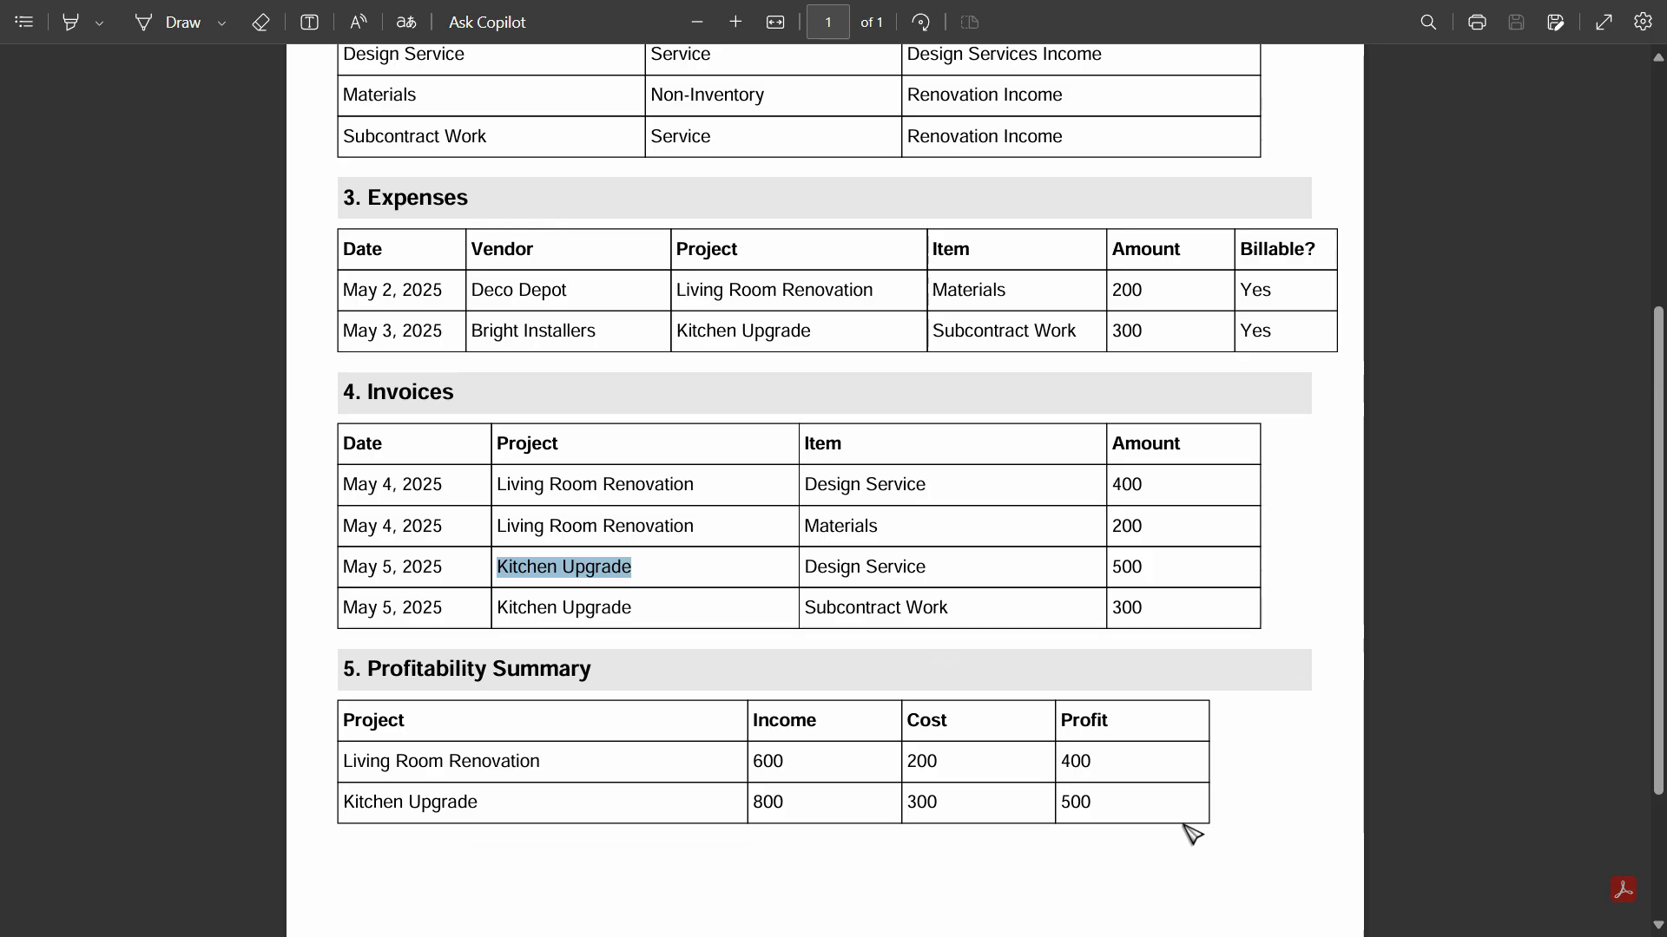
key(alt+Tab)
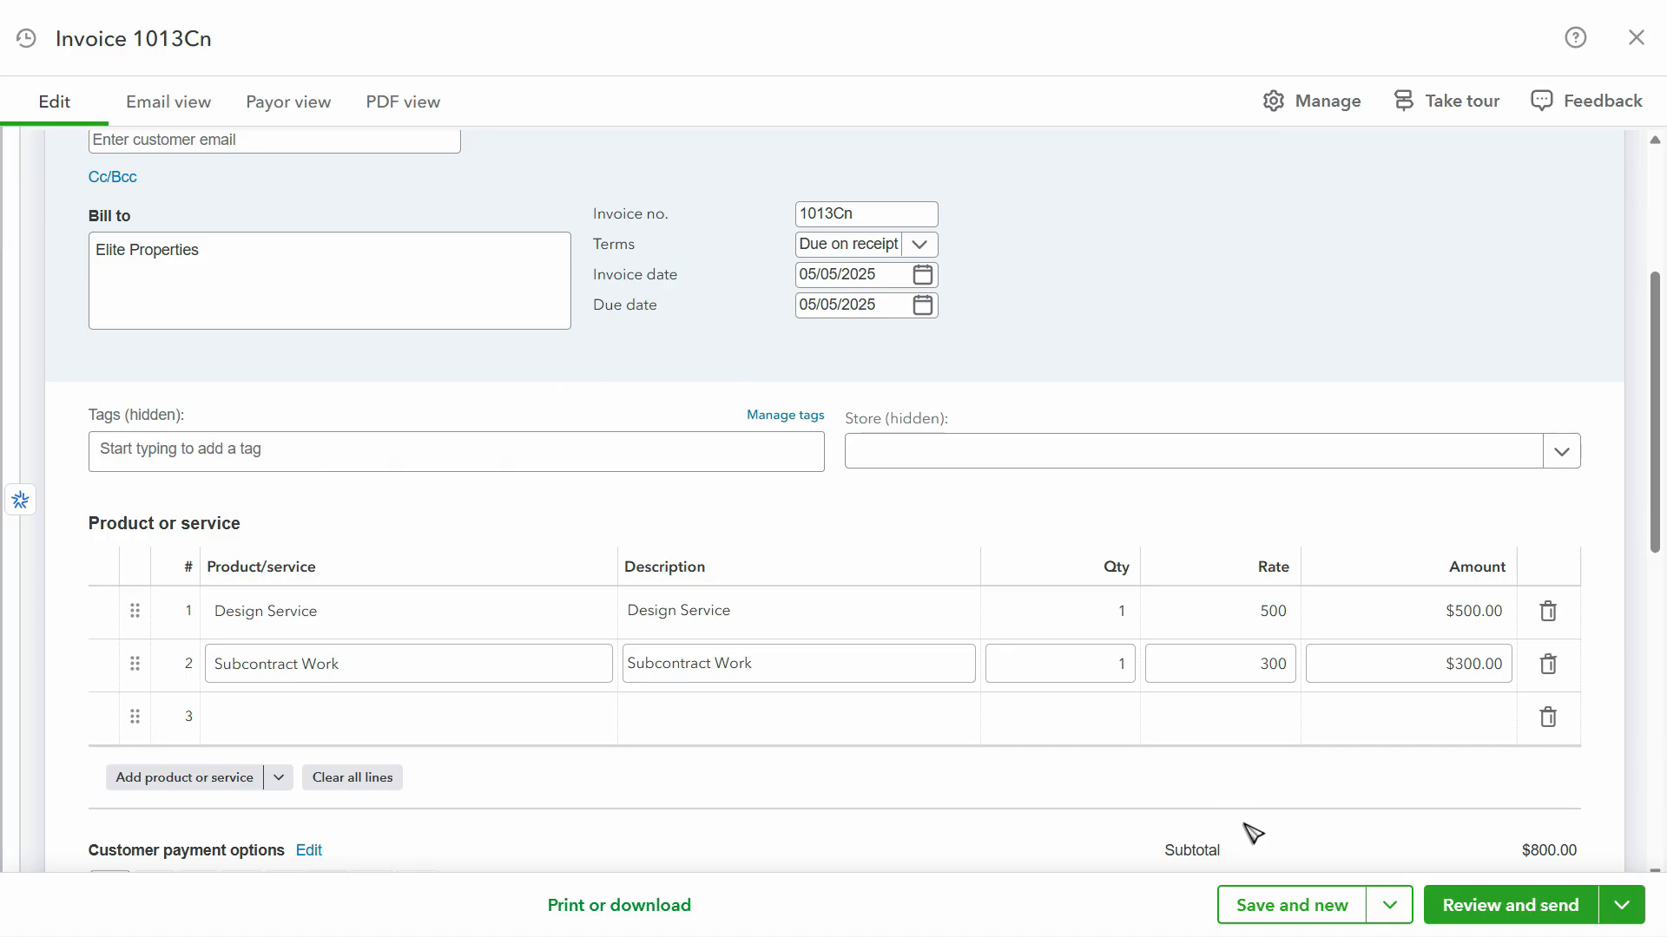
click(1374, 917)
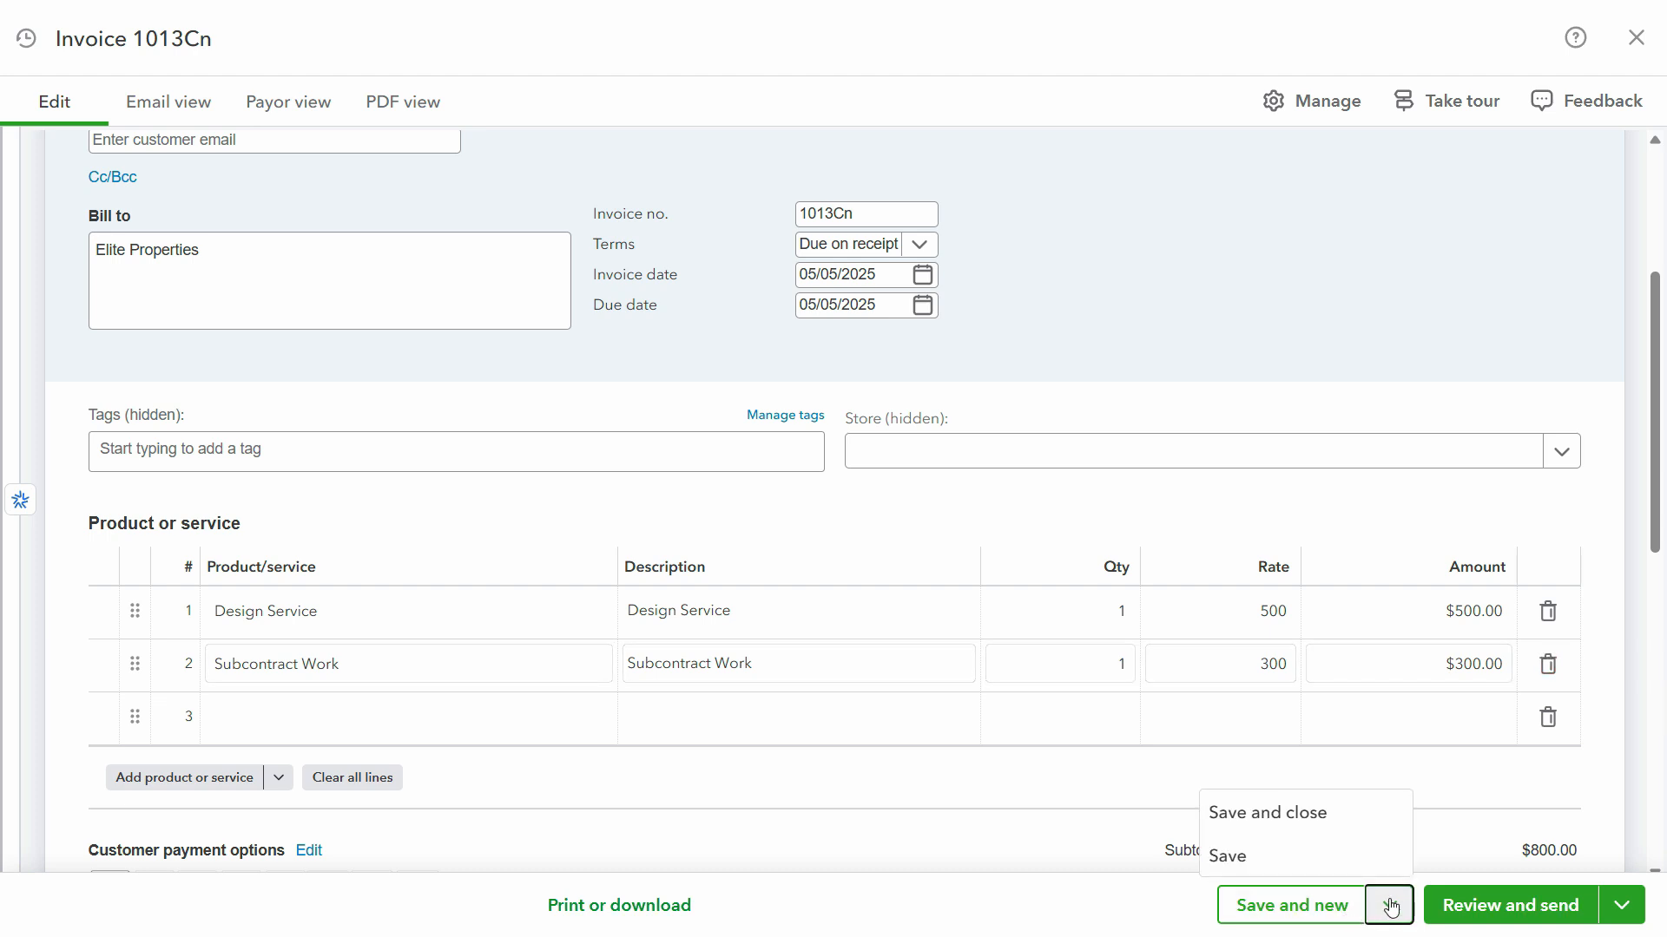
click(1276, 823)
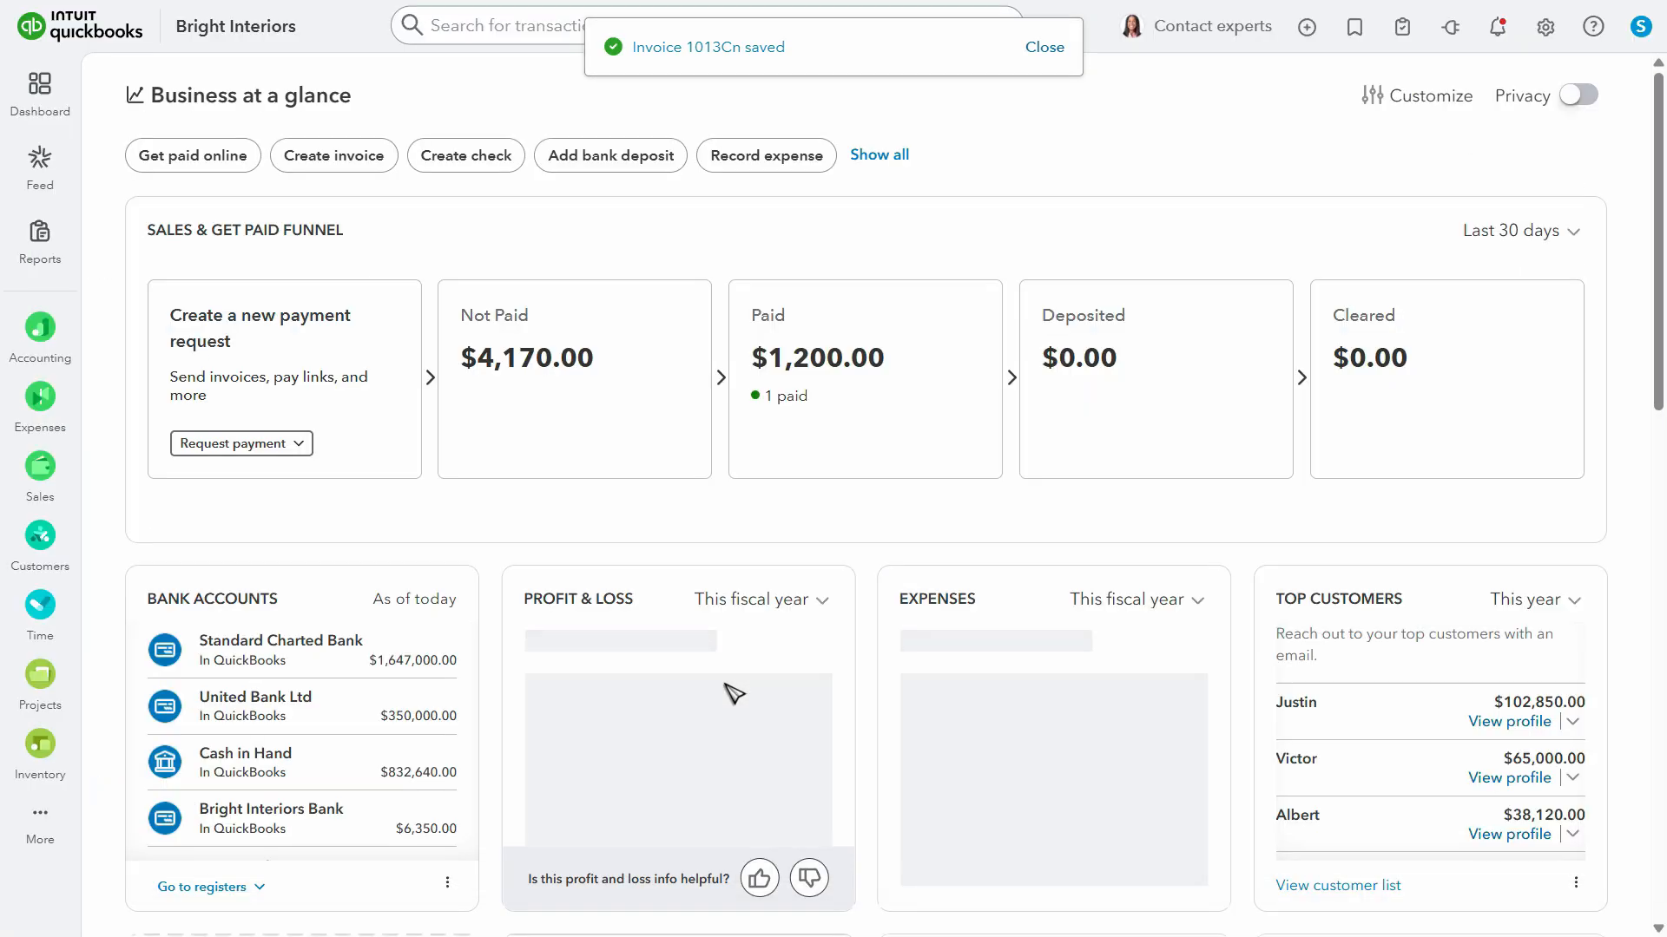
After consulting the PDF's Profitability Summary, close the blank invoice form and open the QuickBooks Projects list.
key(alt+Tab)
scroll(487, 695, down, 3)
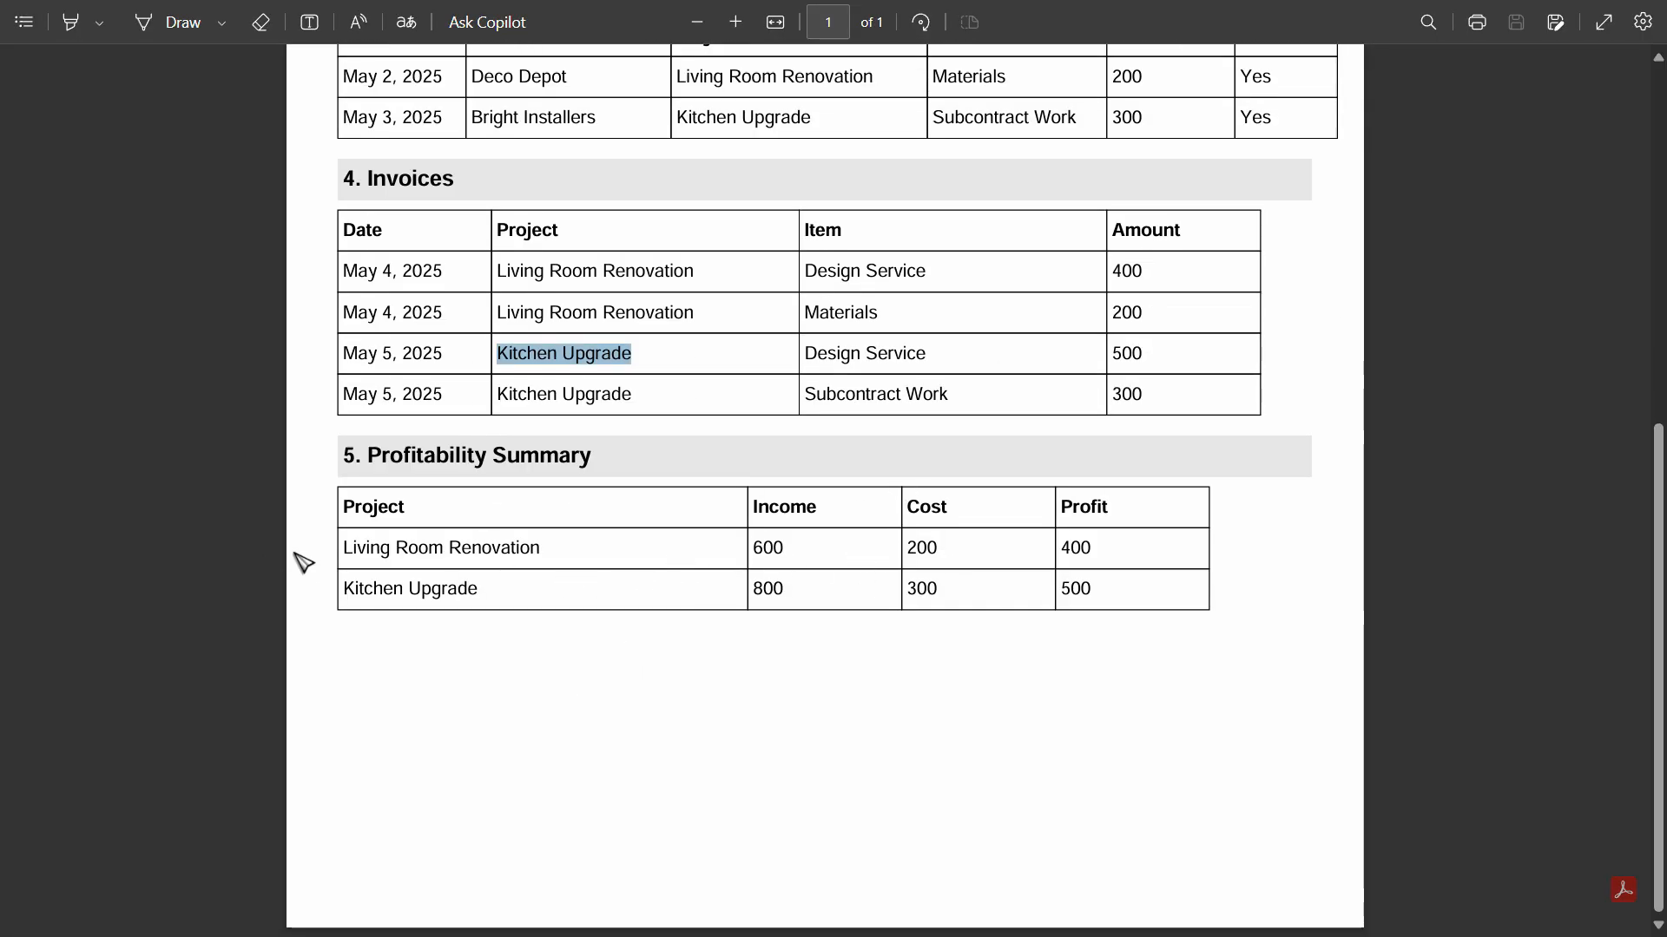
key(alt+Tab)
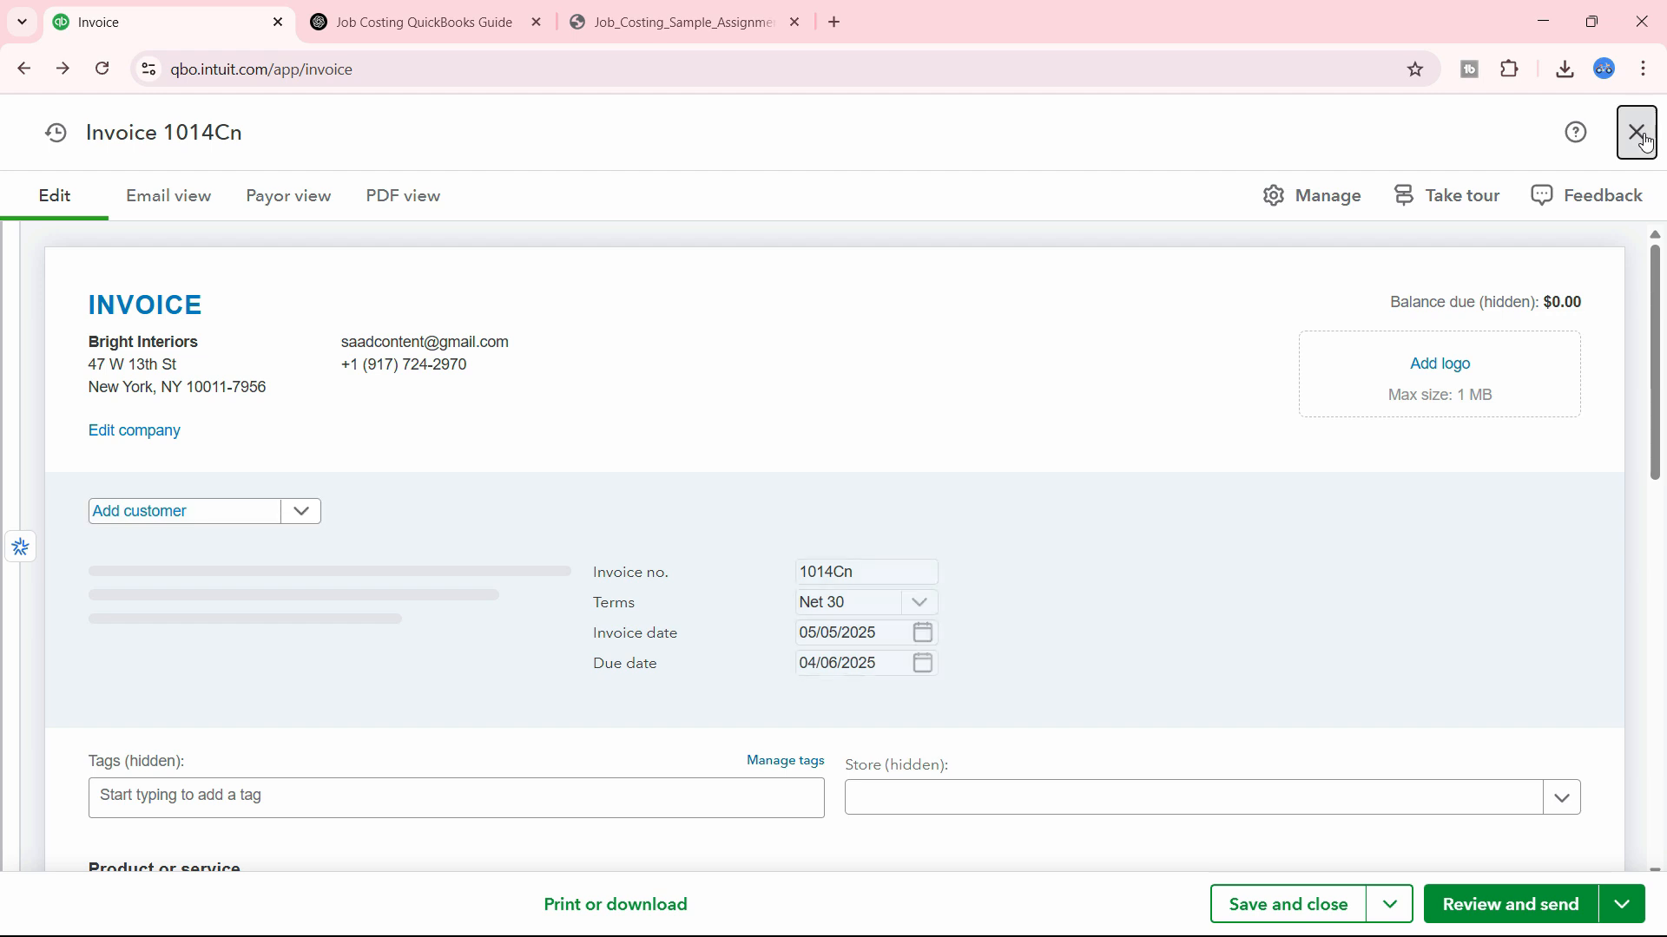
click(1638, 132)
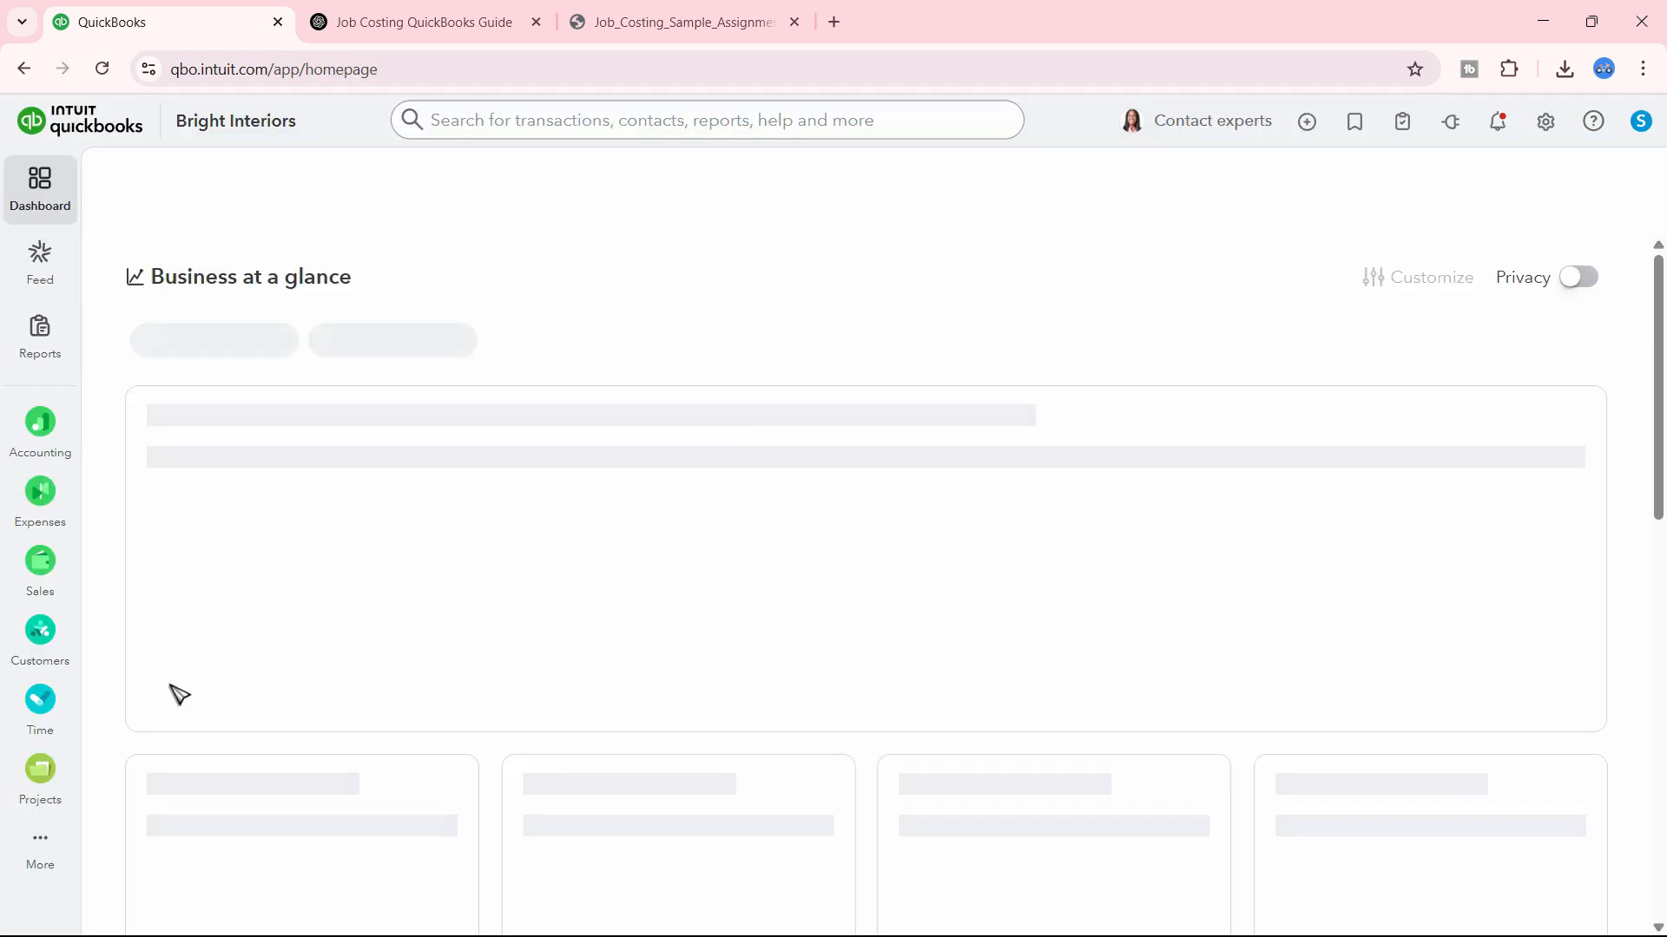
click(39, 772)
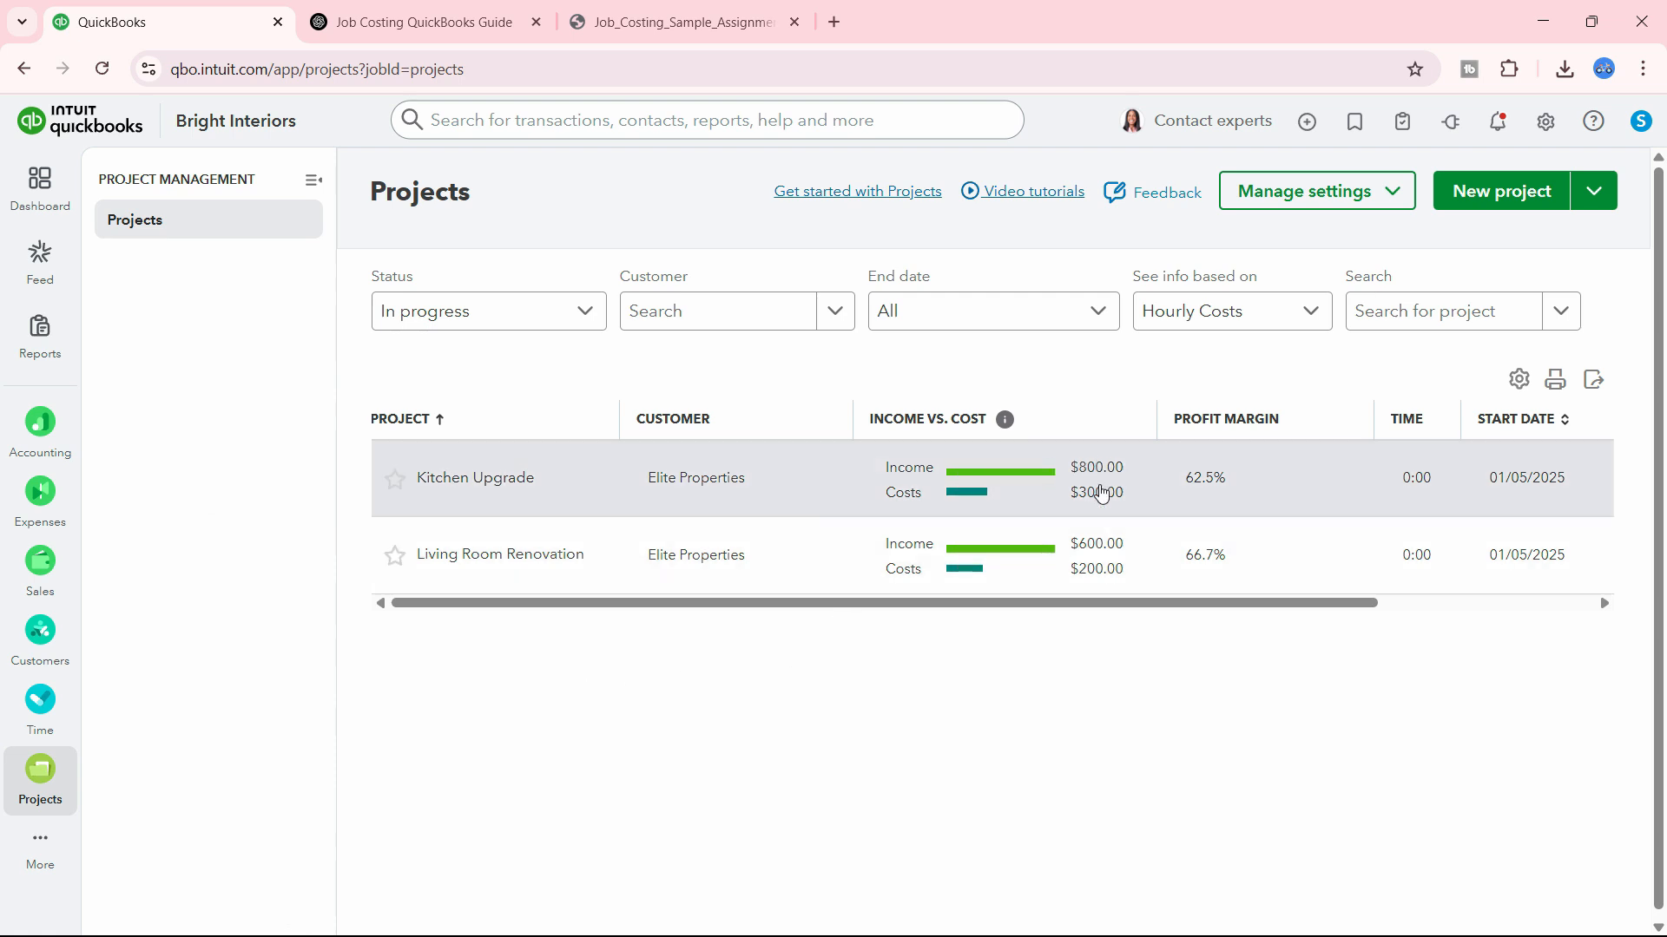
Compare both projects' income and costs in the Projects list with the PDF's Profitability Summary table.
mouse_move(1005, 420)
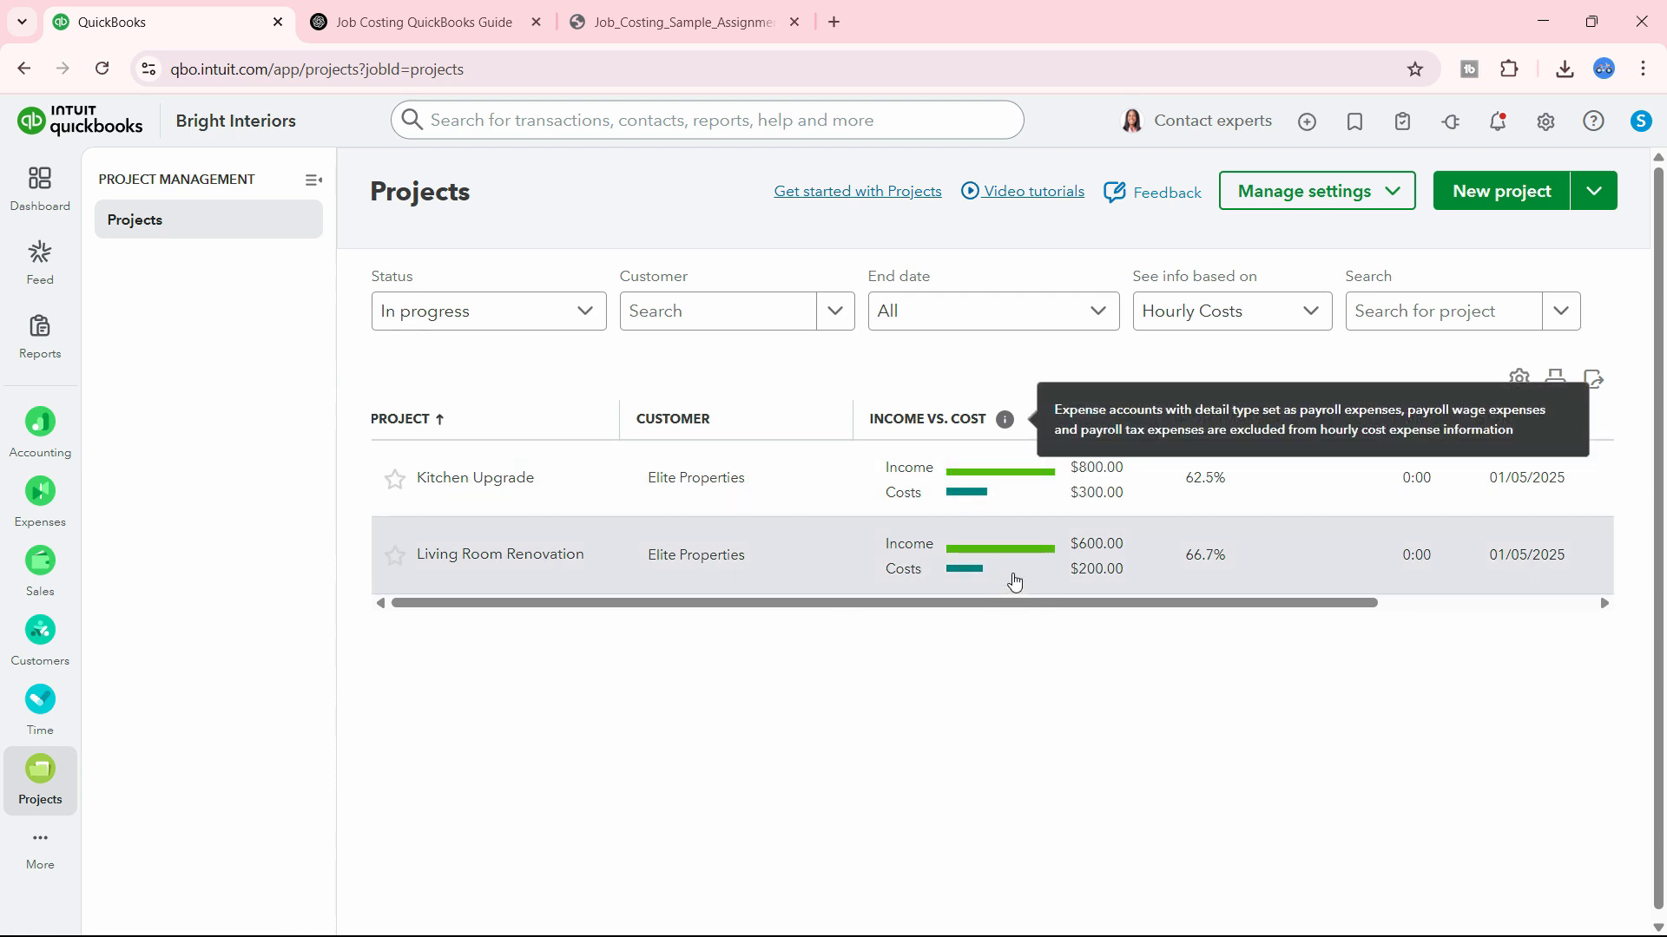
key(alt+Tab)
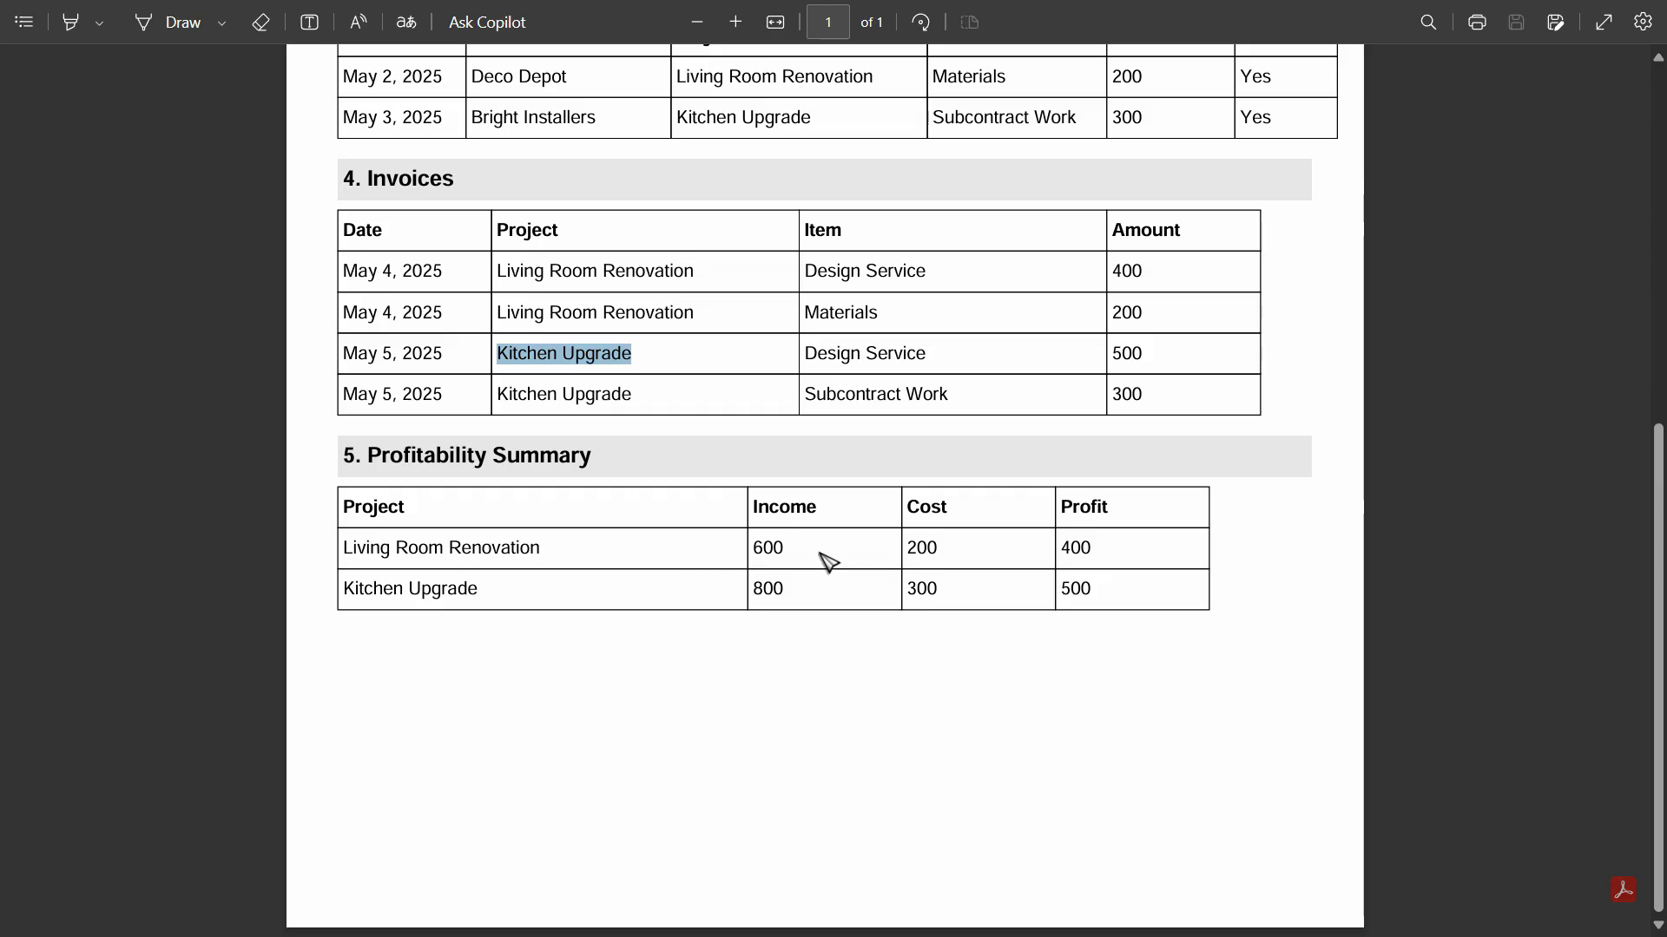
key(alt+Tab)
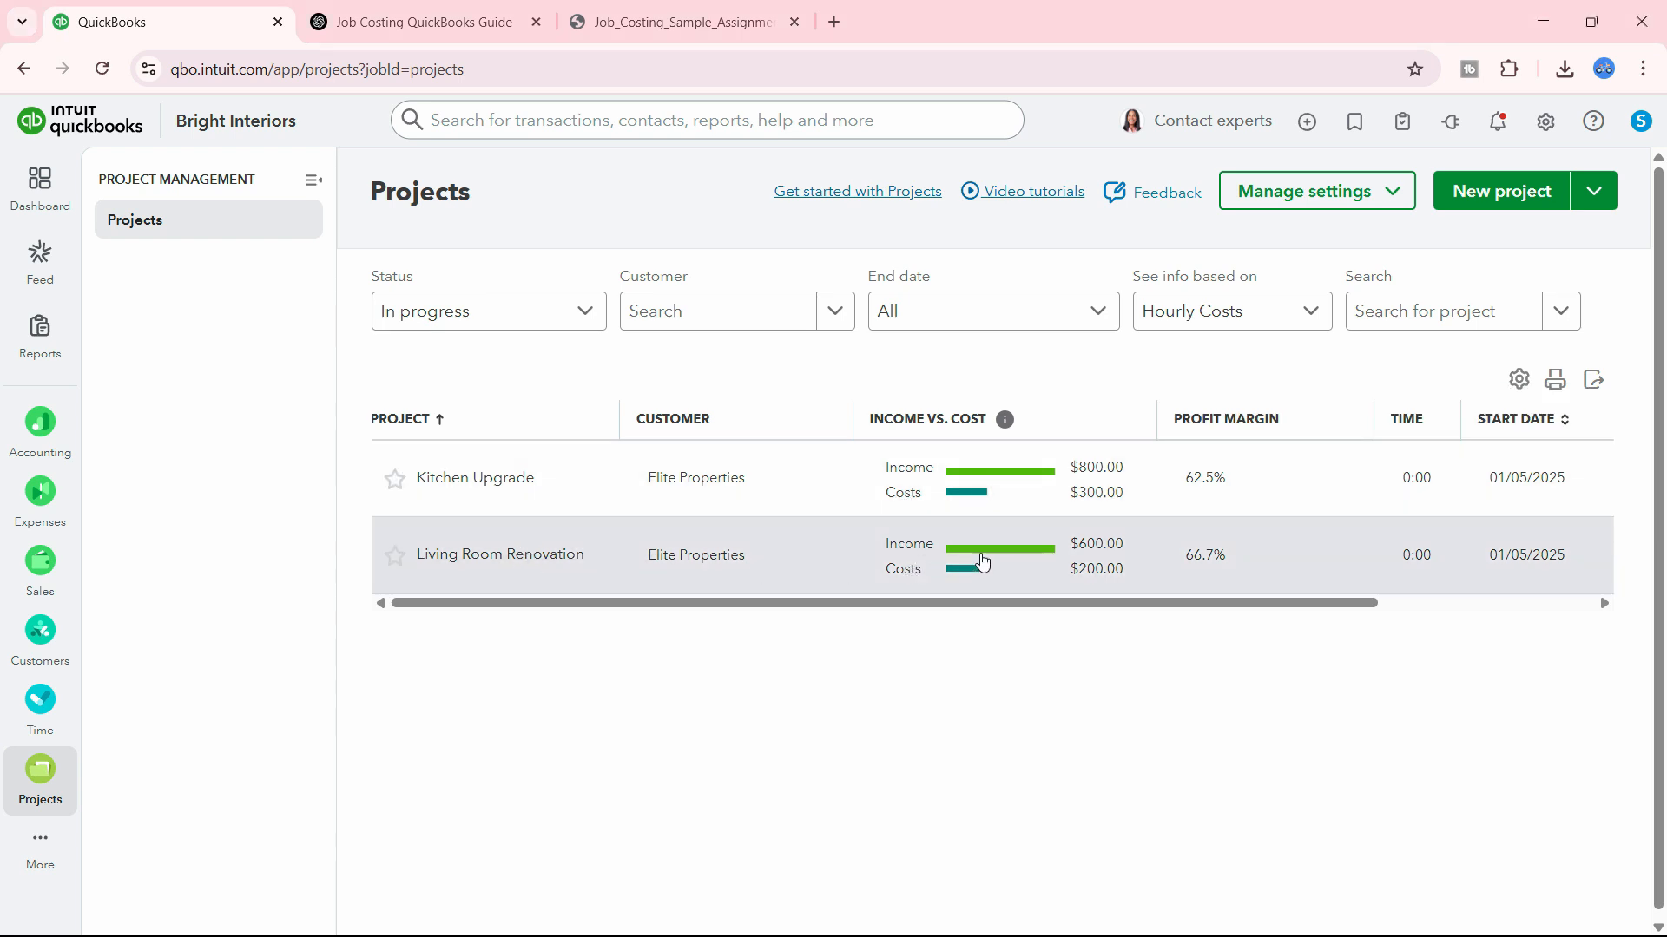
key(alt+Tab)
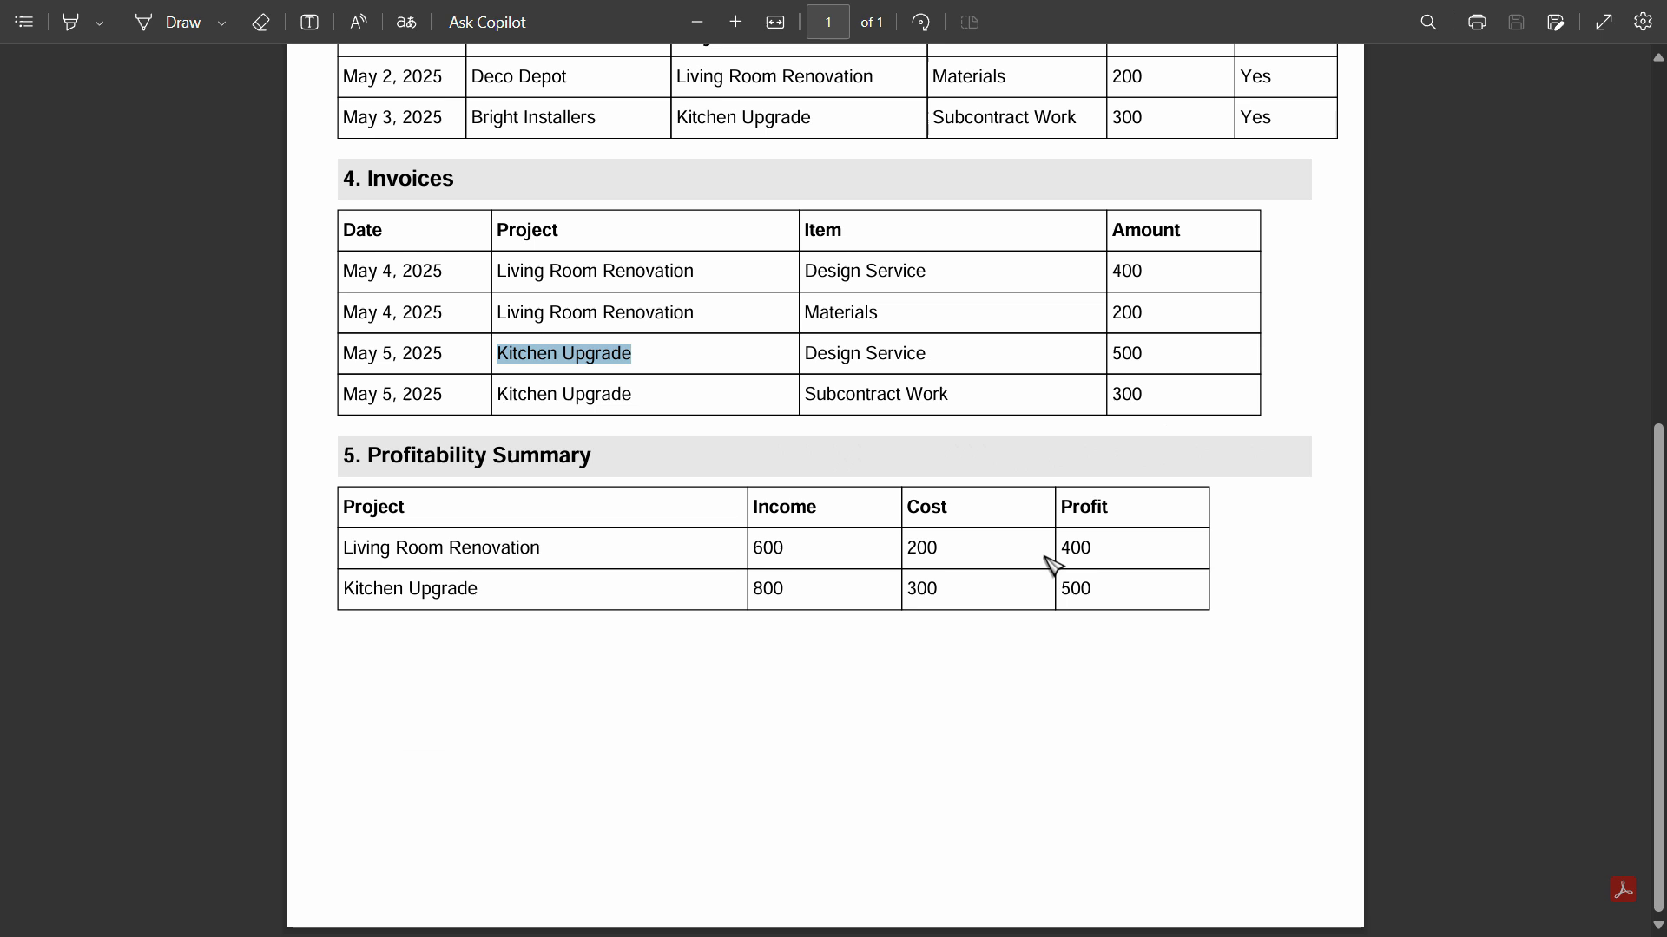
key(alt+Tab)
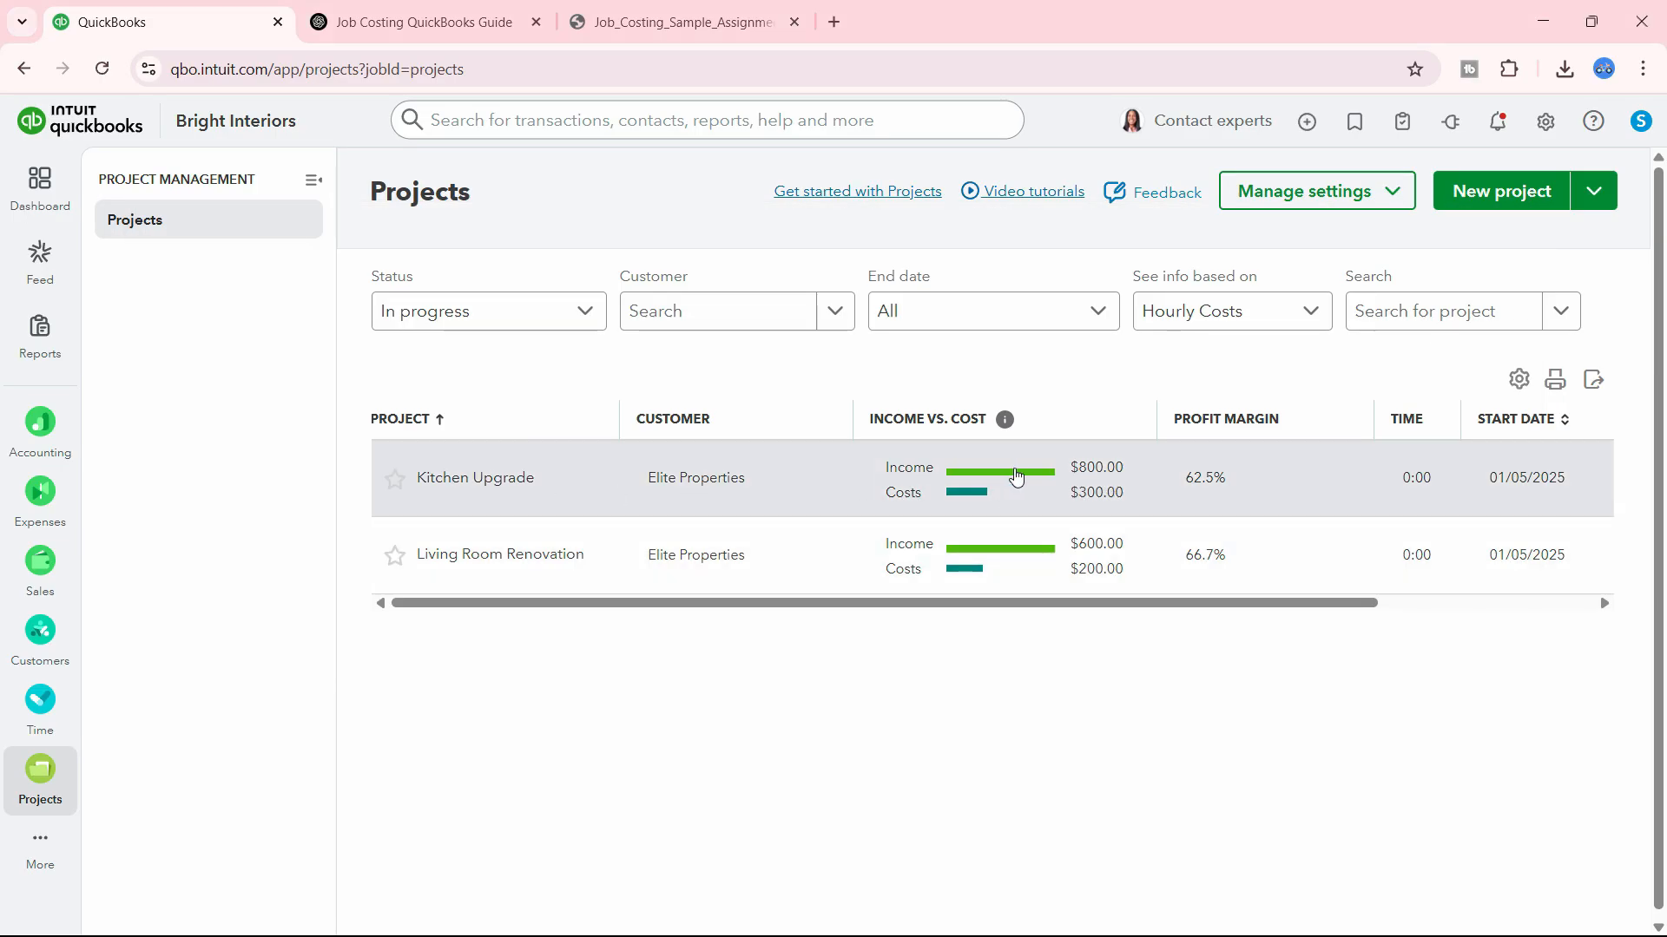
key(alt+Tab)
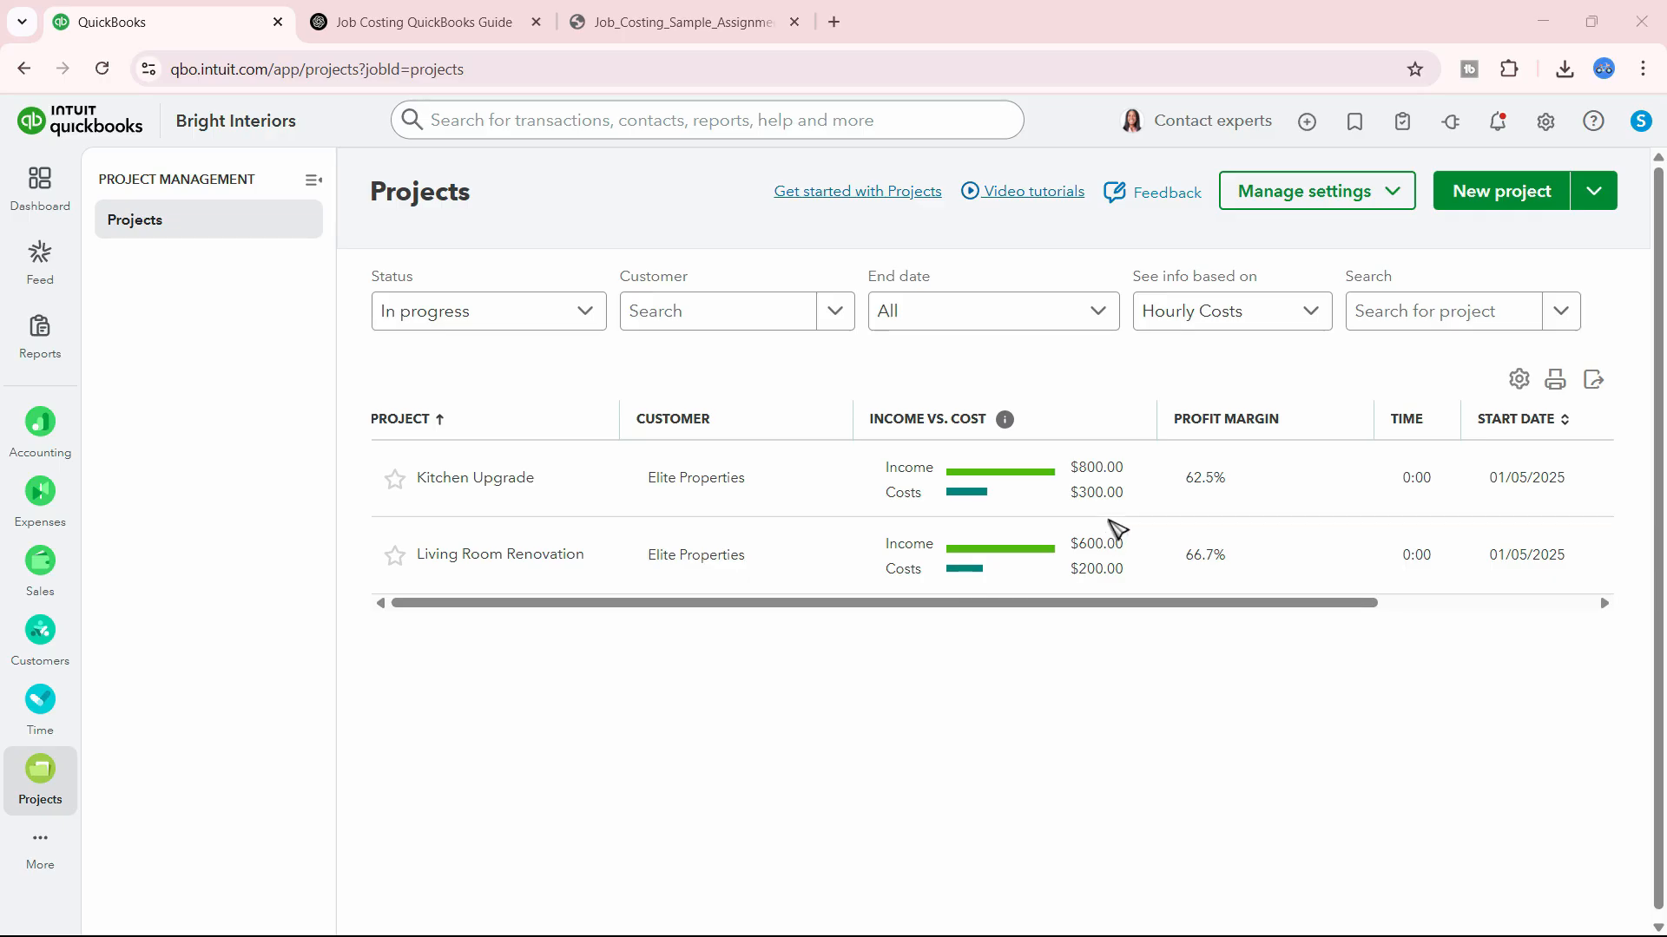
Recheck both projects' figures against the PDF's Profitability Summary and look through the Projects list's column options.
key(alt+Tab)
key(alt+Tab)
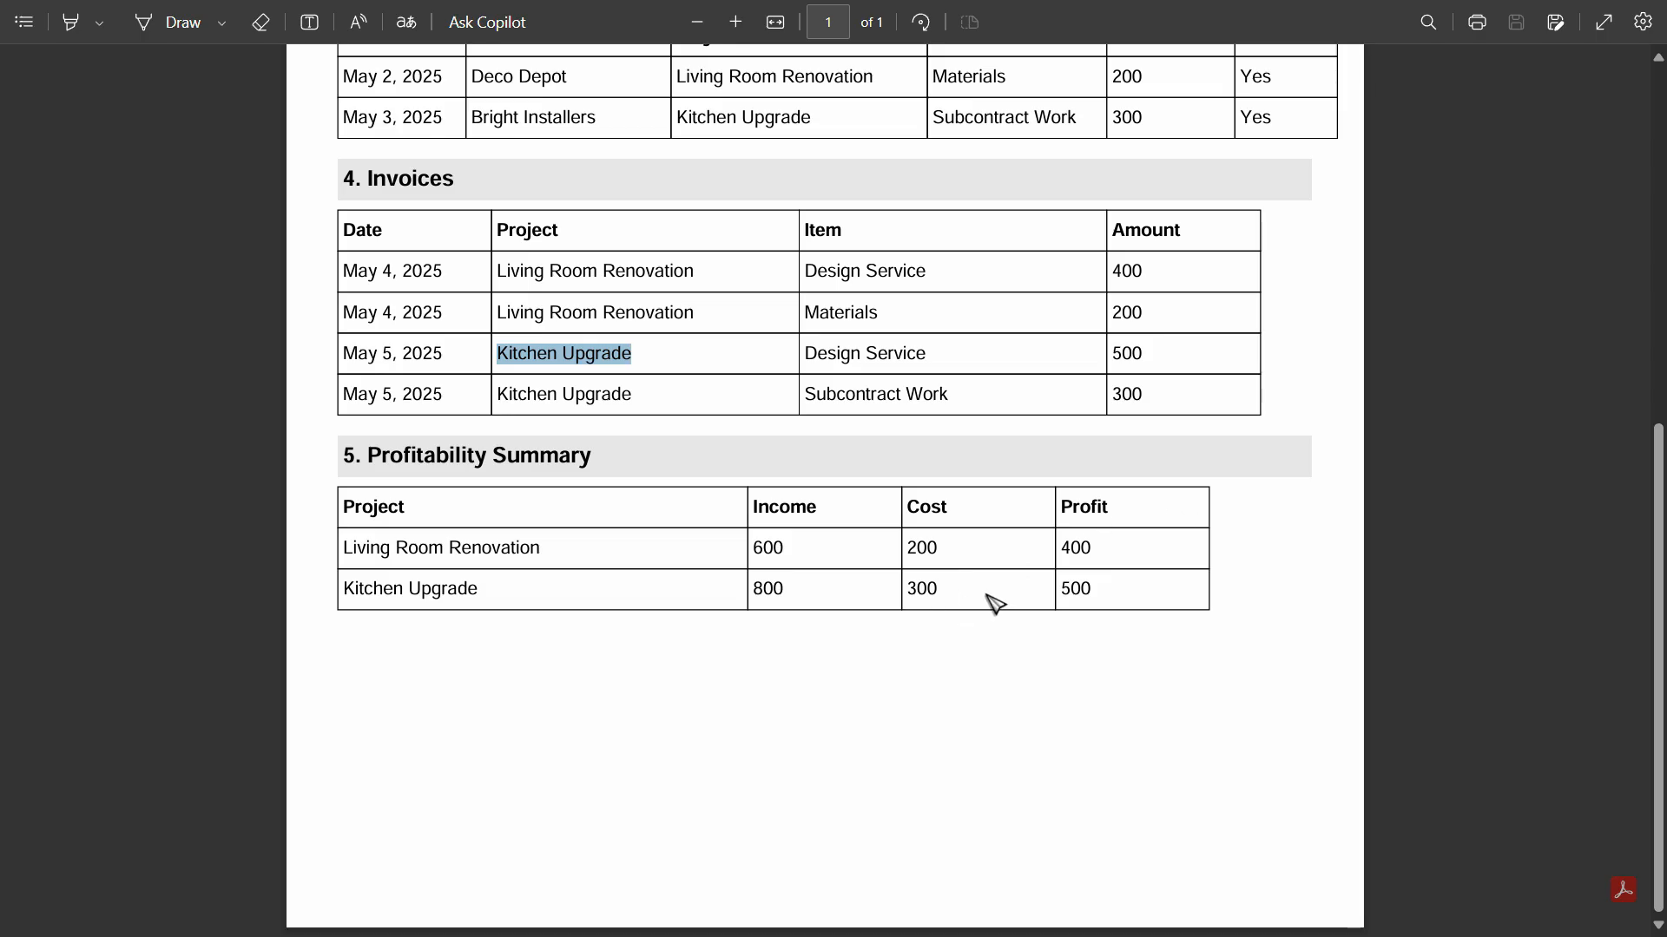
key(alt+Tab)
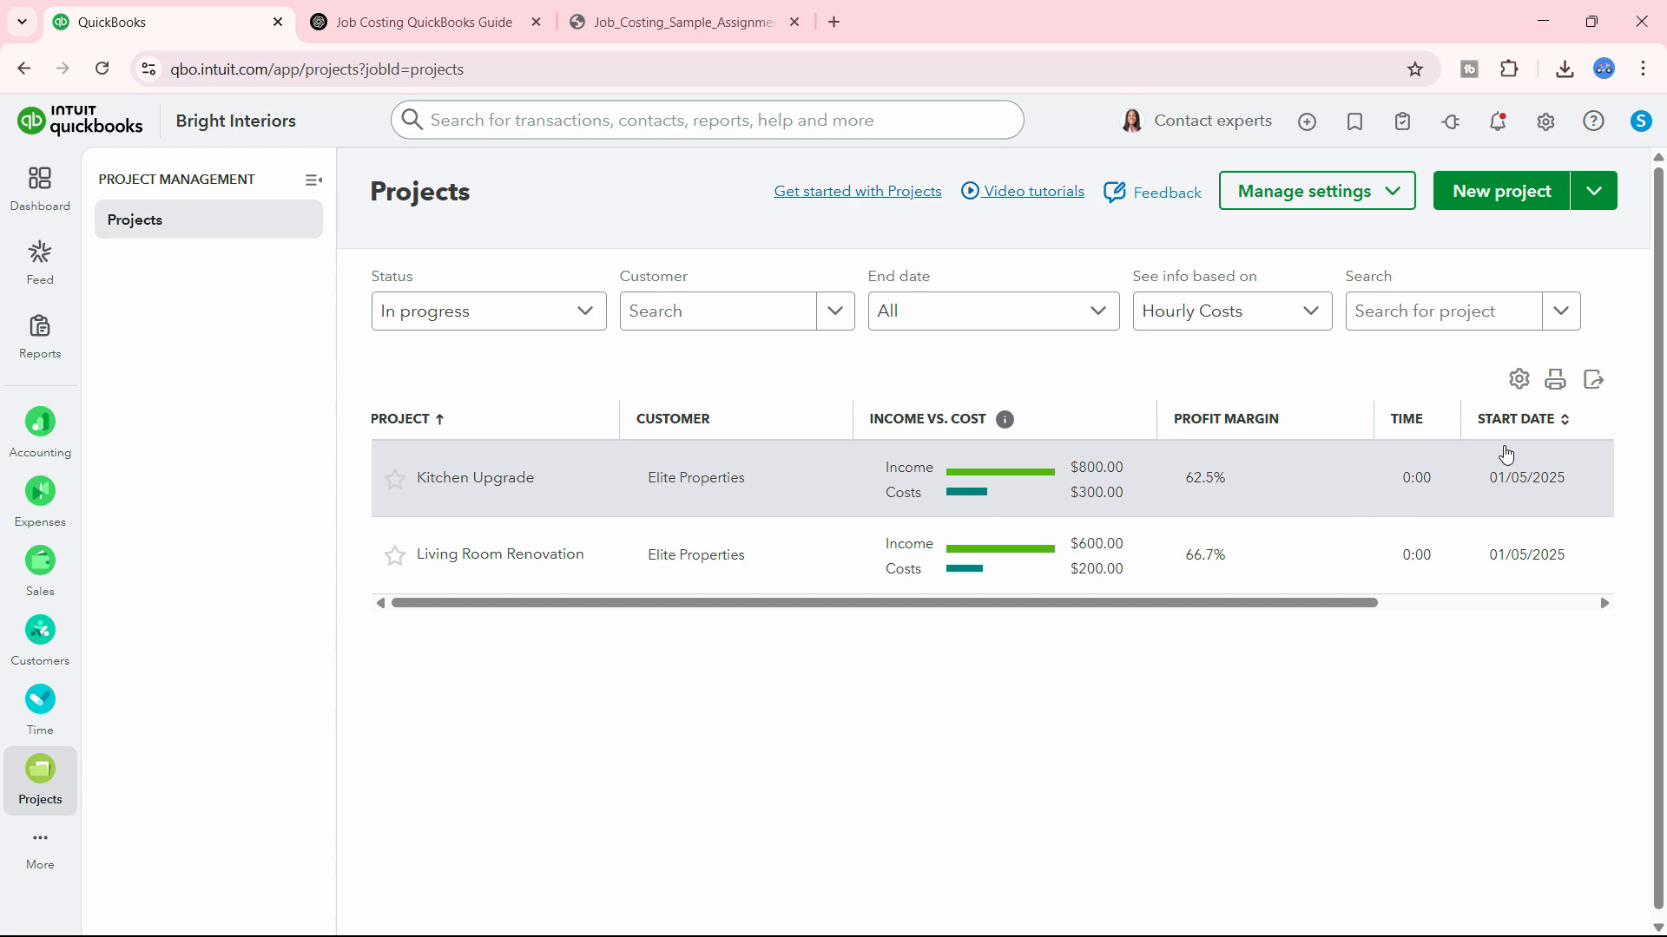
click(1519, 382)
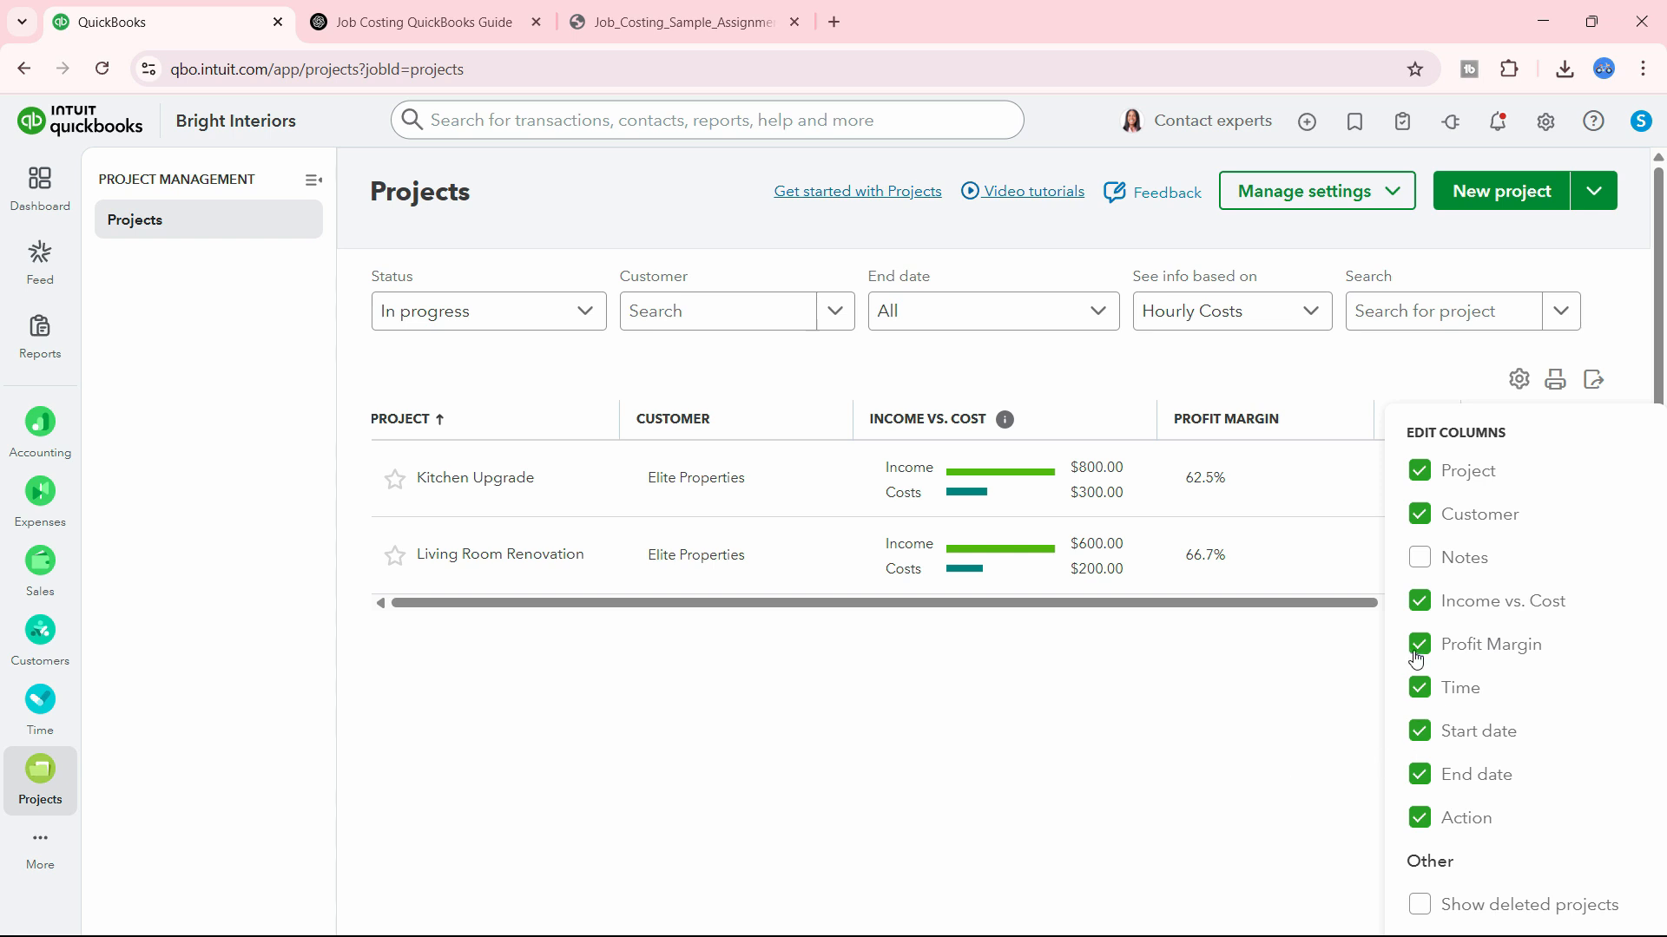
click(1119, 767)
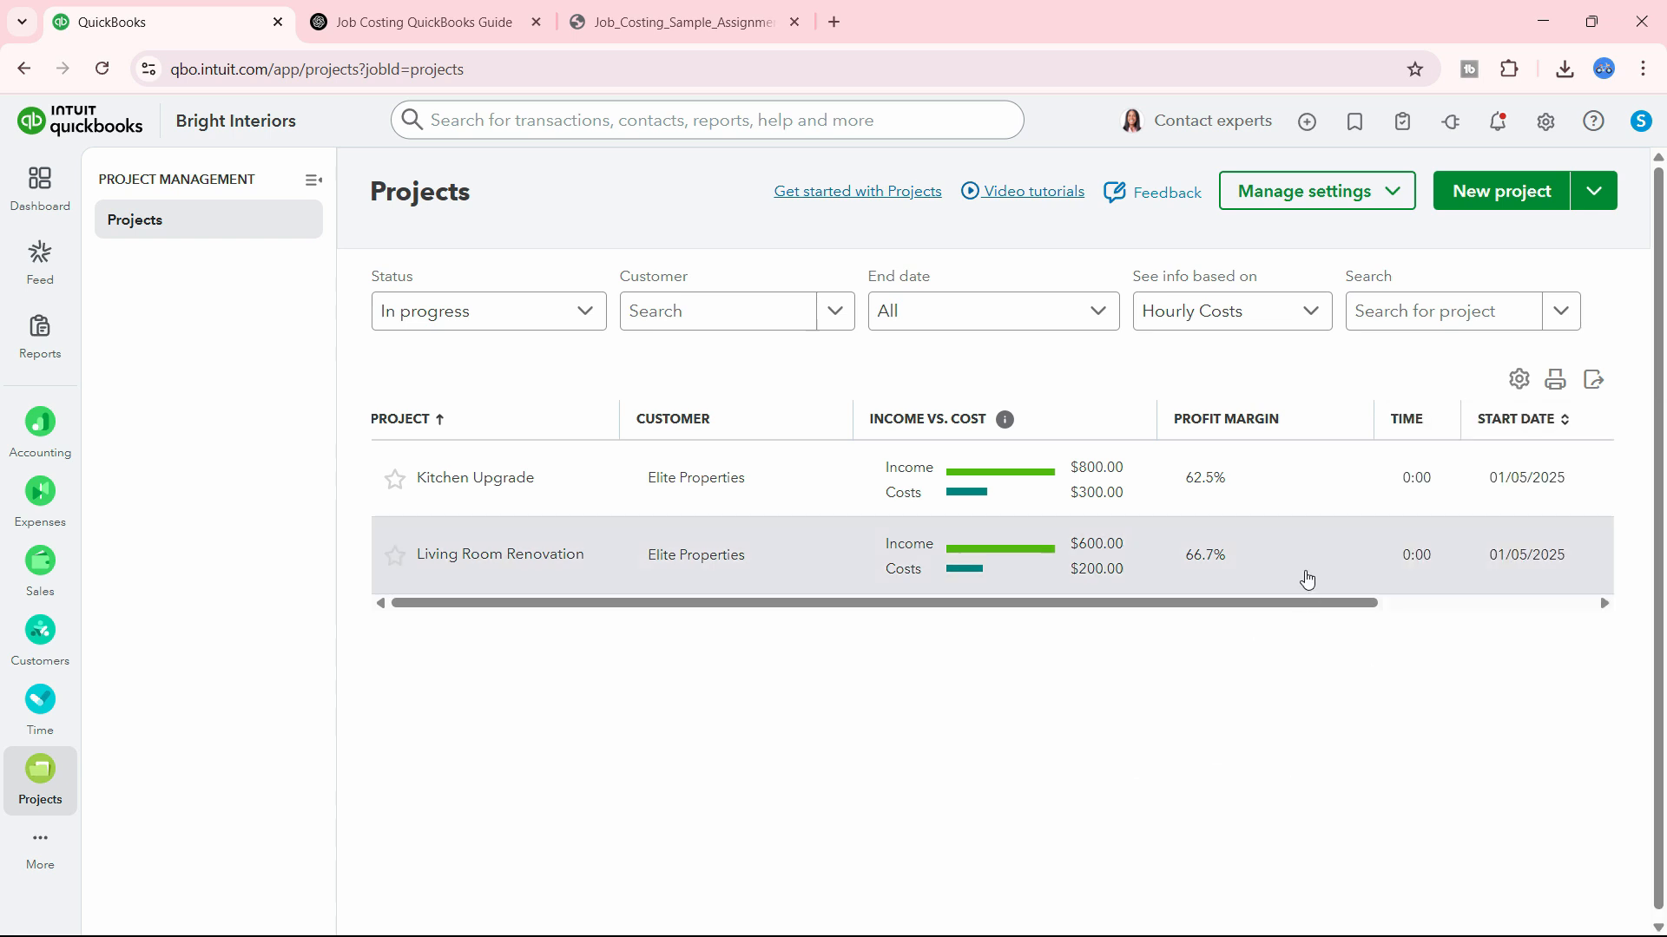
Open the Kitchen Upgrade project and review its income, costs and profit in the overview.
click(979, 497)
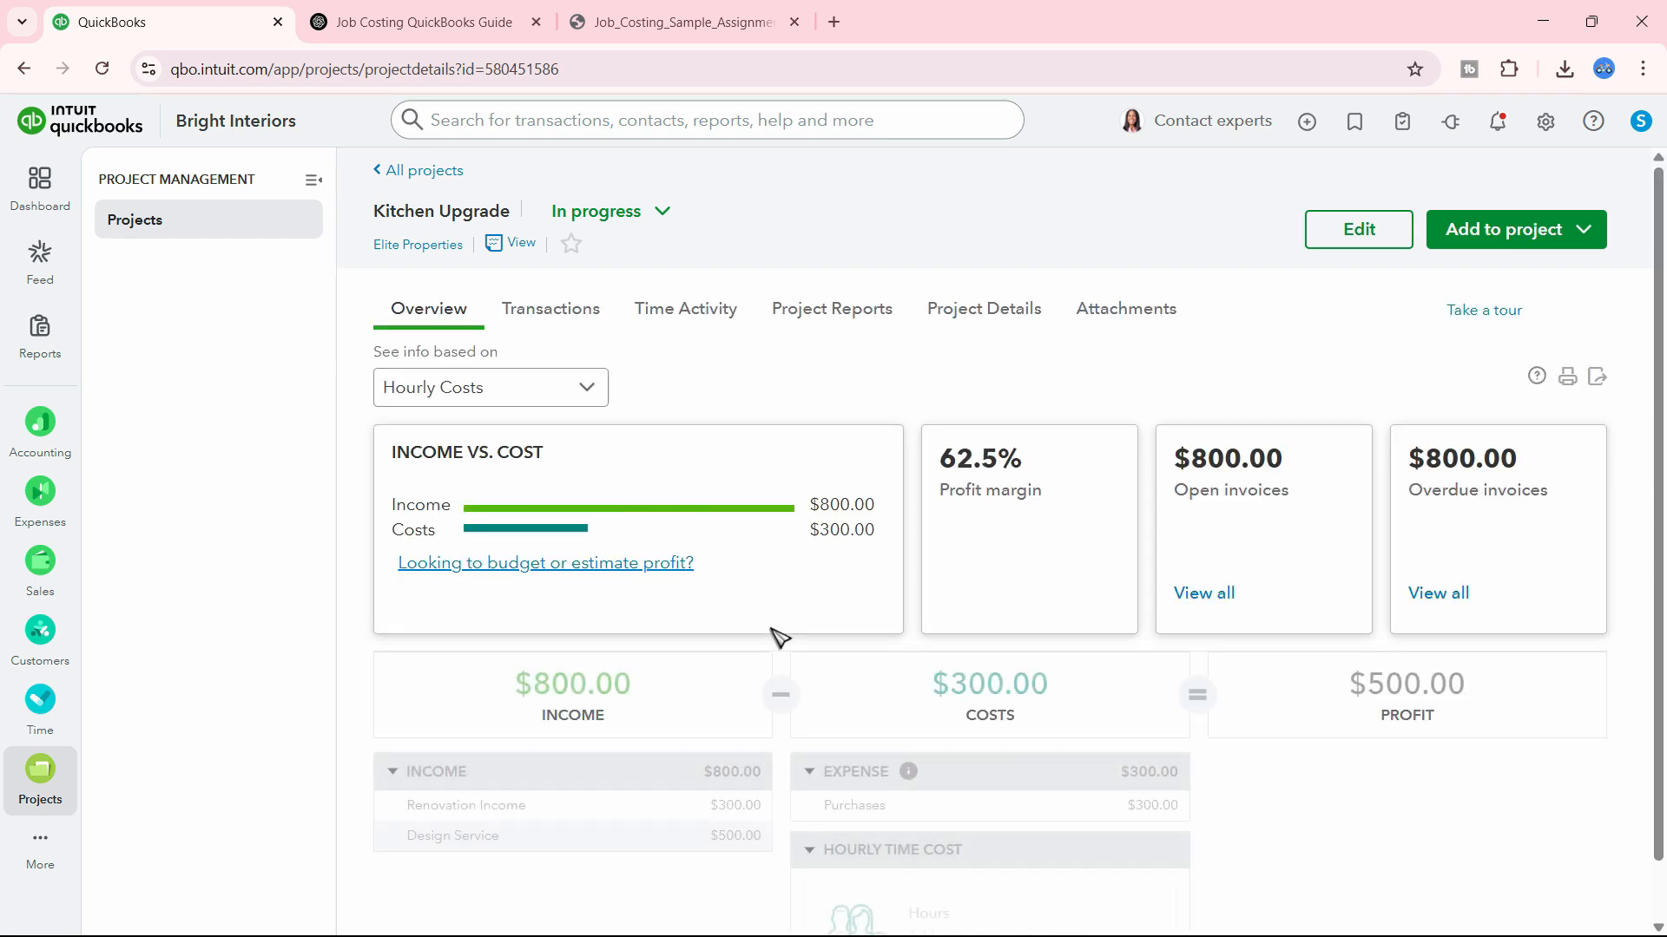
scroll(880, 571, down, 1)
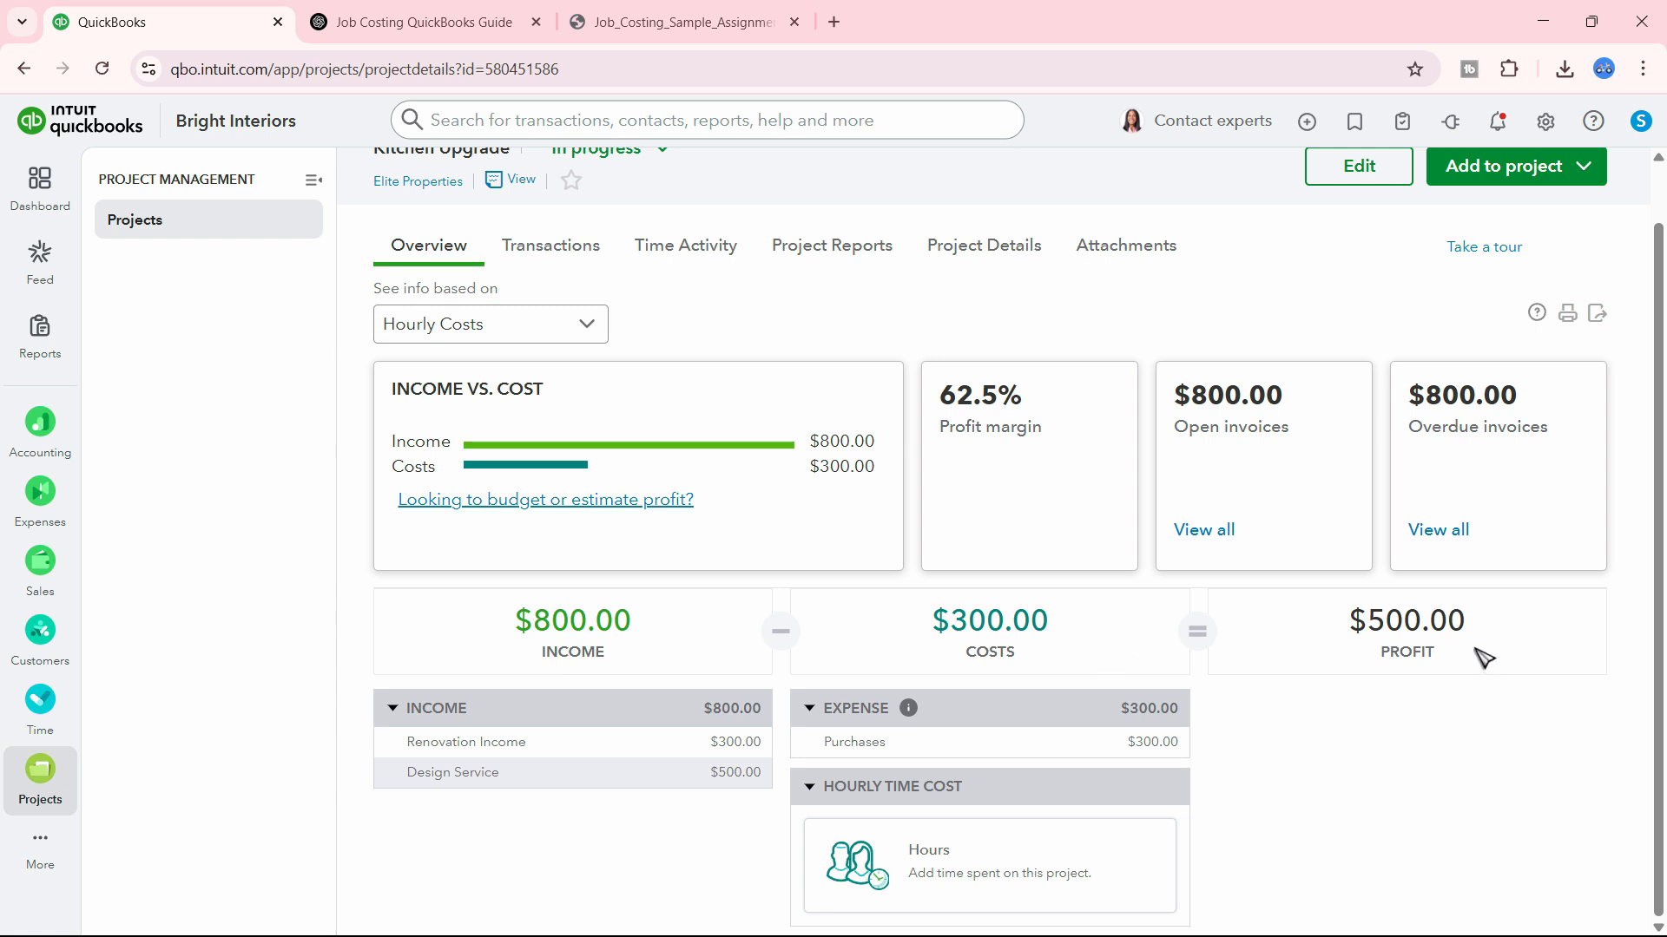
scroll(1483, 659, up, 1)
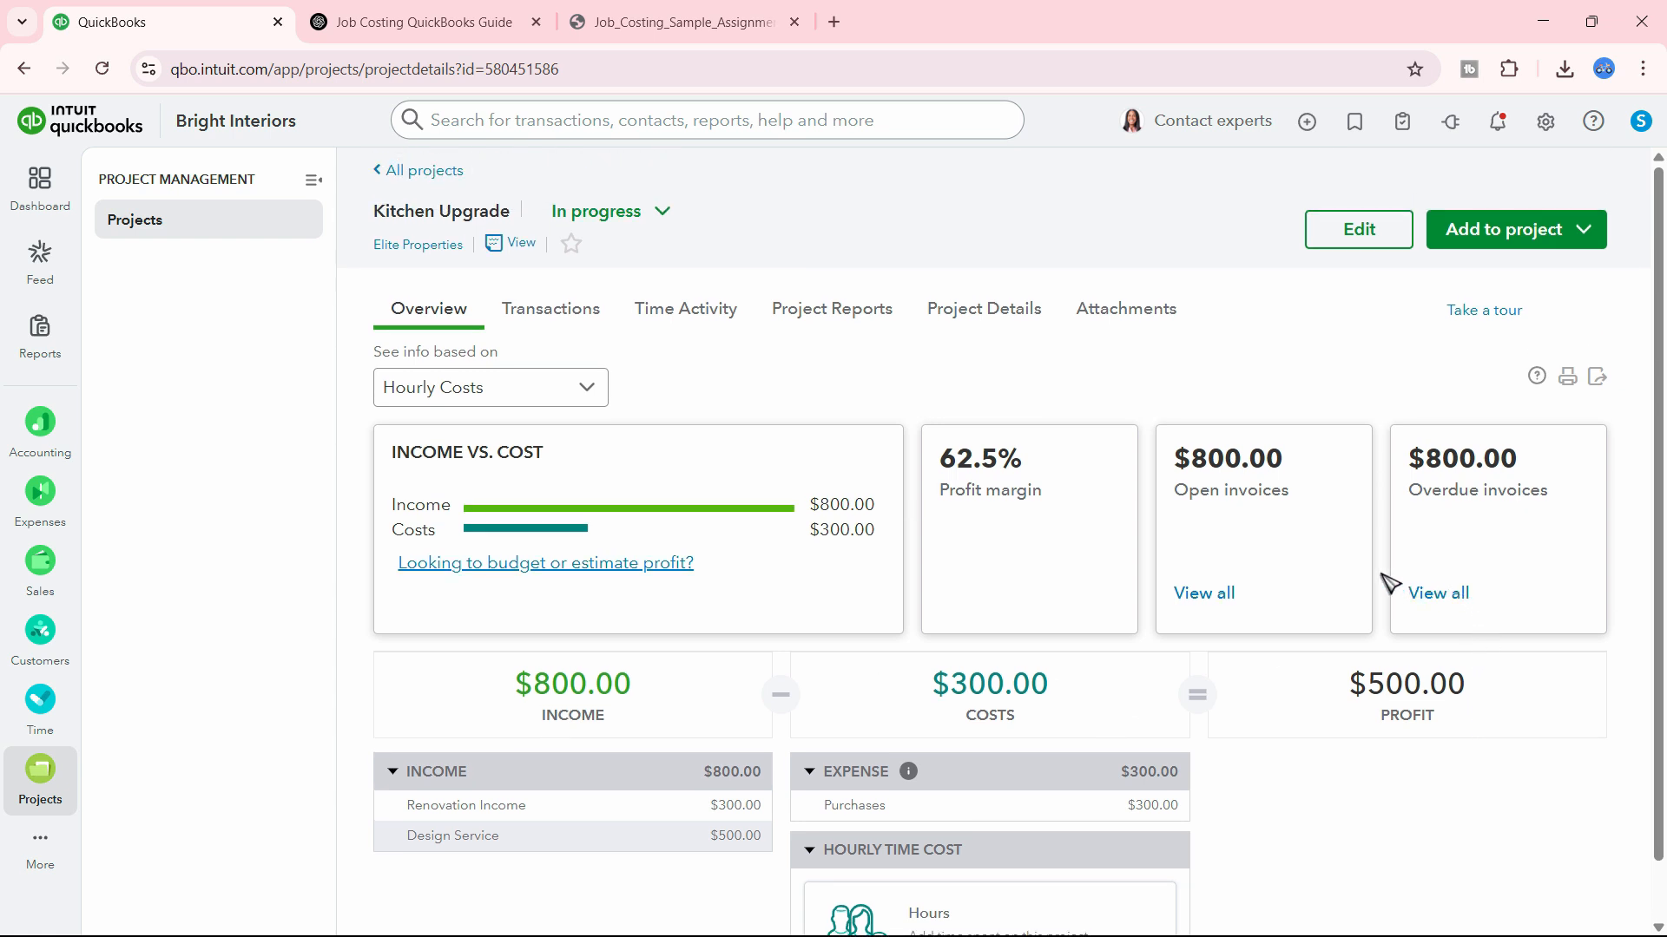
scroll(682, 607, down, 1)
click(517, 180)
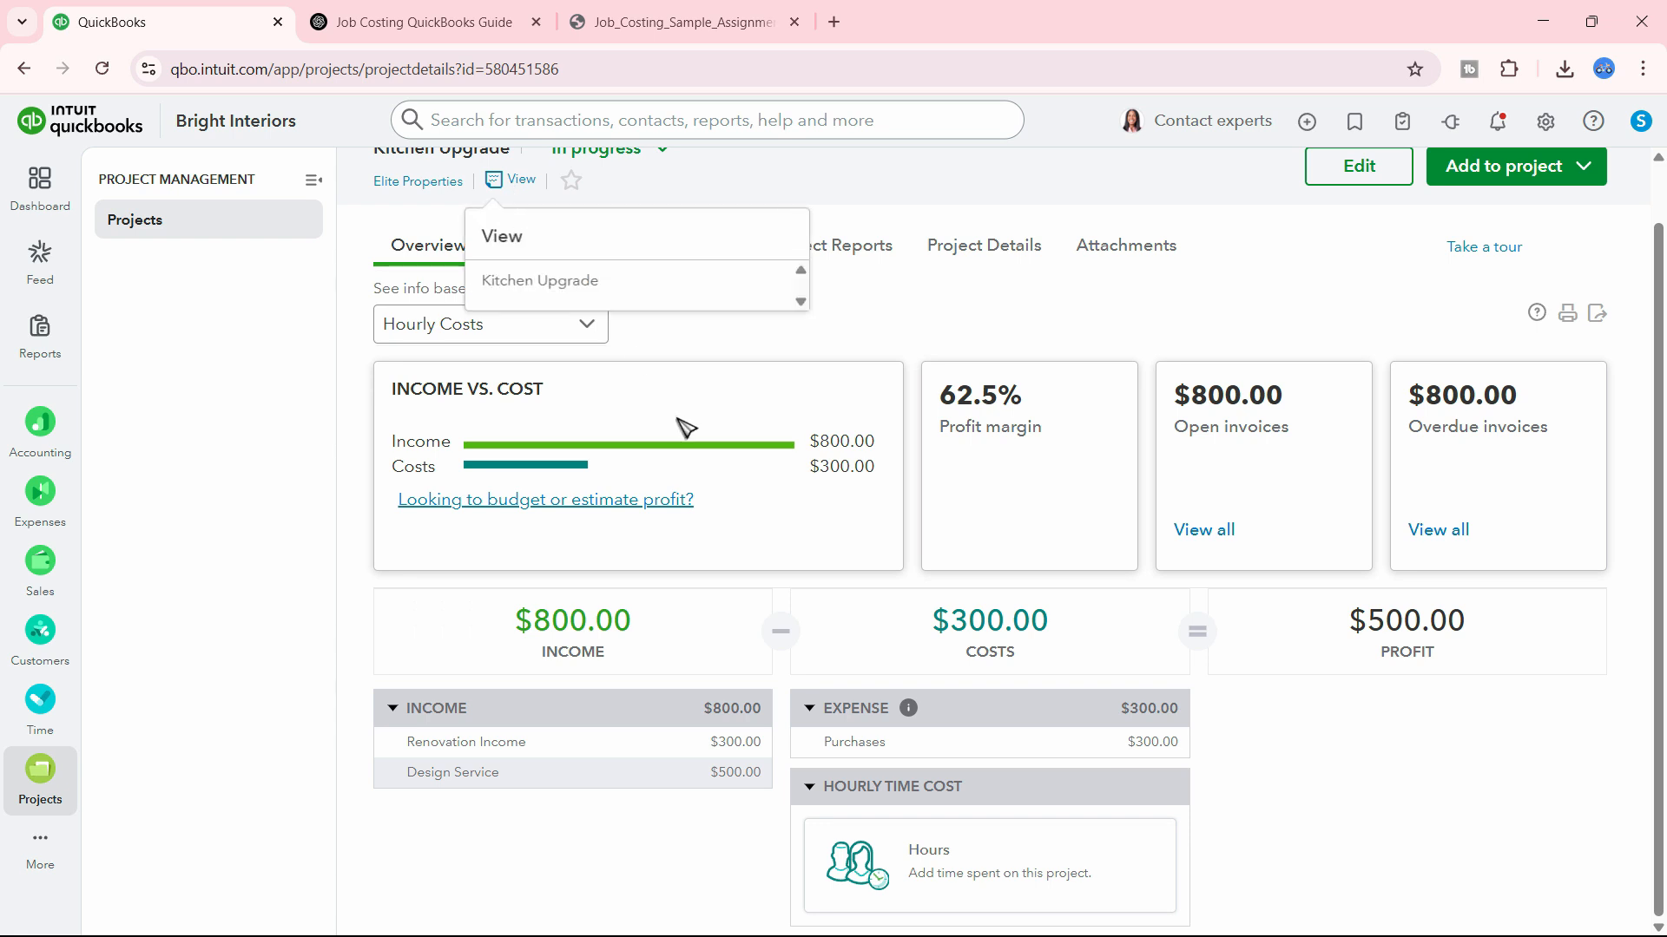
scroll(525, 280, up, 1)
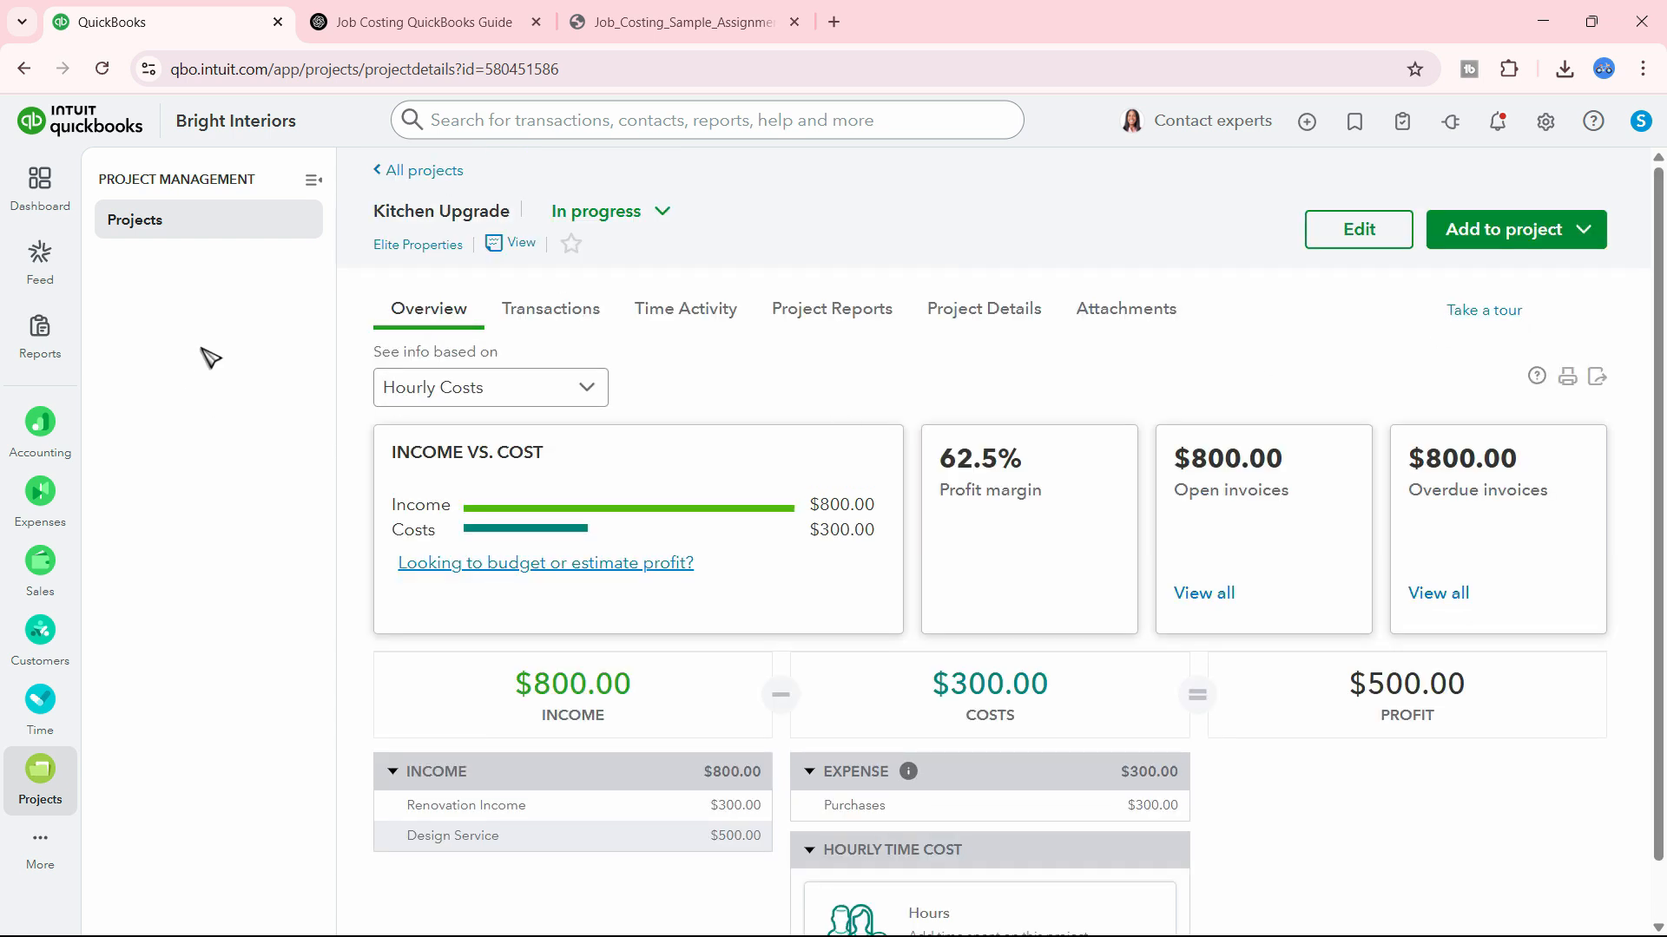
Search the standard reports for "job", then clear the search.
mouse_move(56, 344)
click(157, 328)
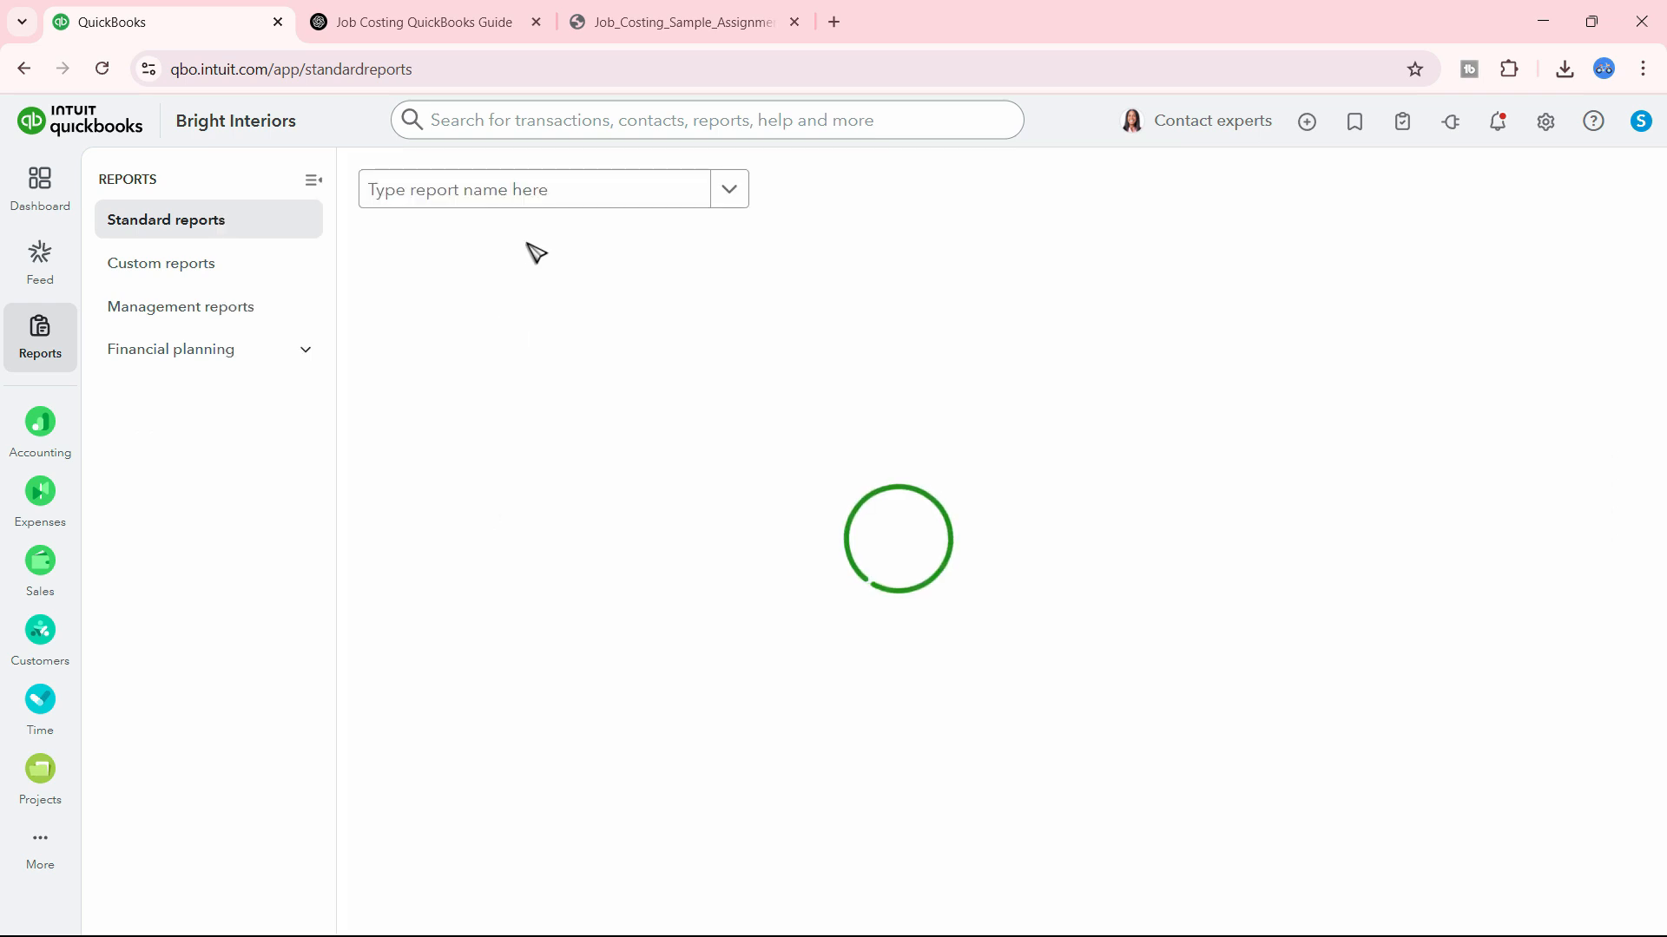
click(558, 200)
text(job)
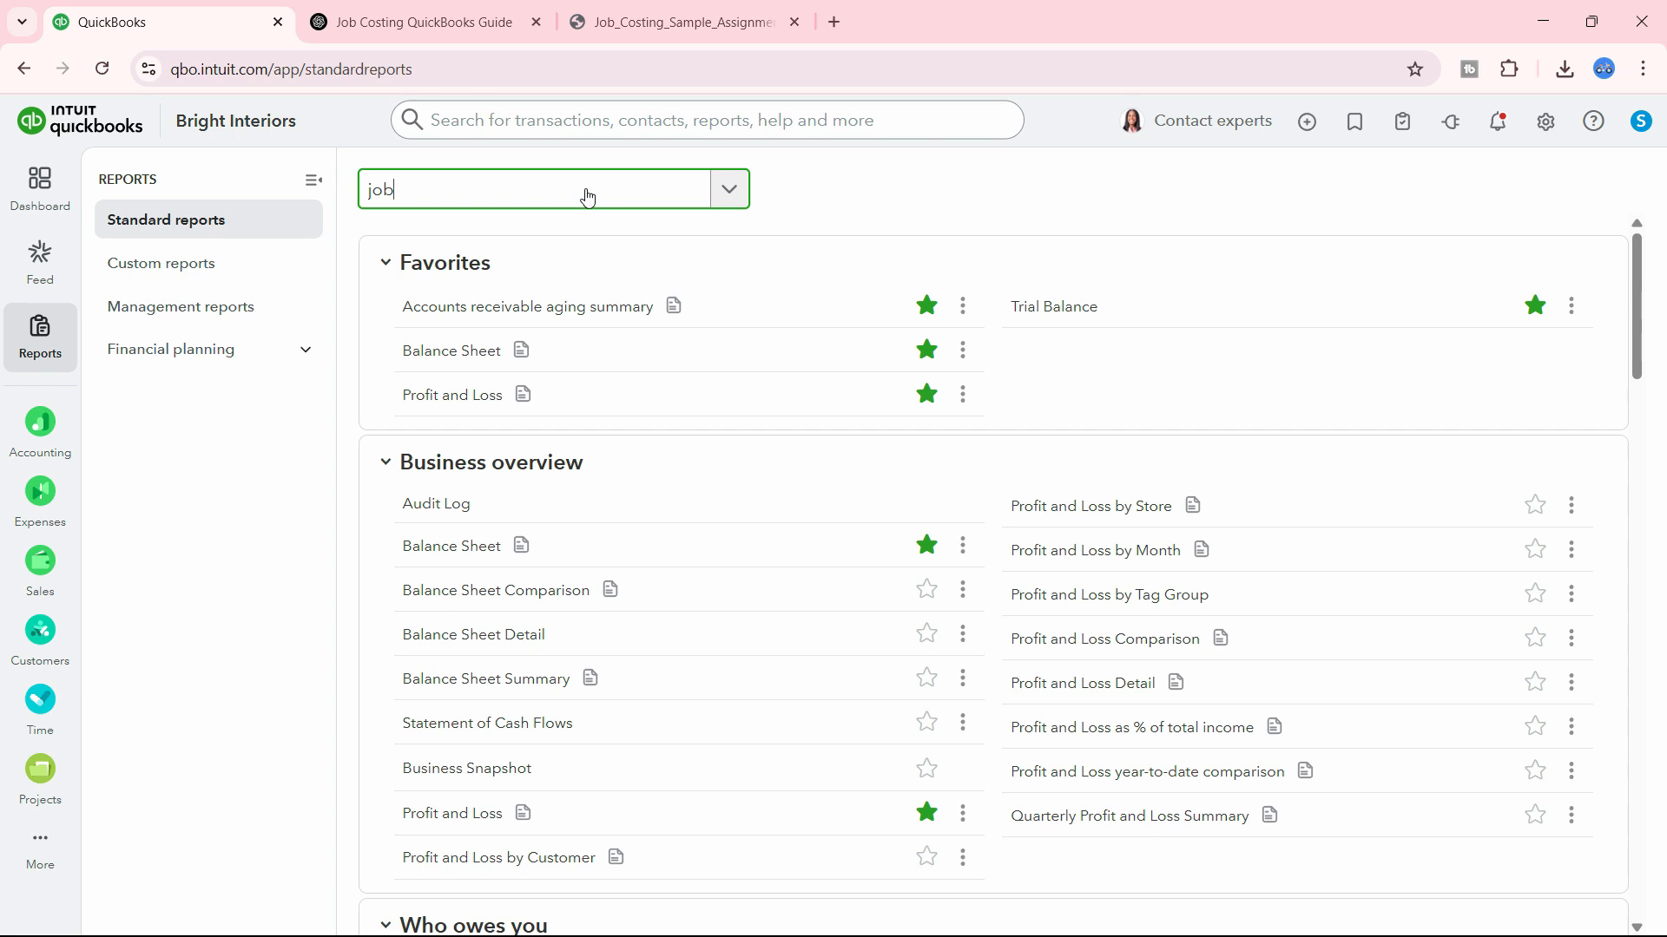
key(BackSpace)
key(BackSpace)
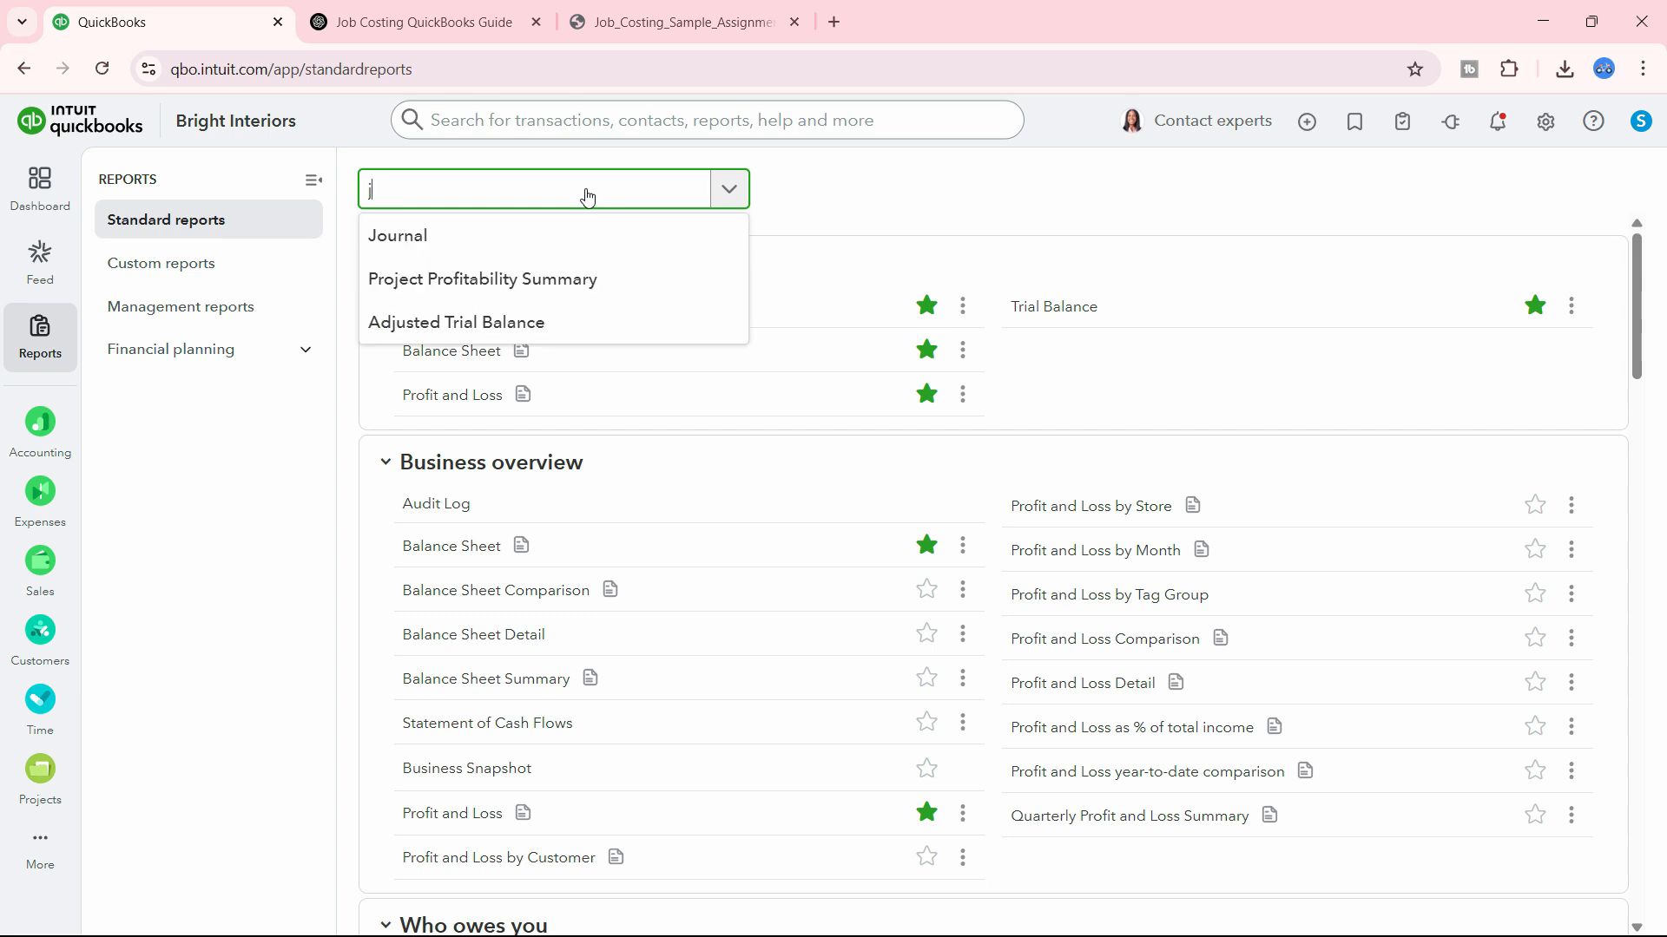
key(BackSpace)
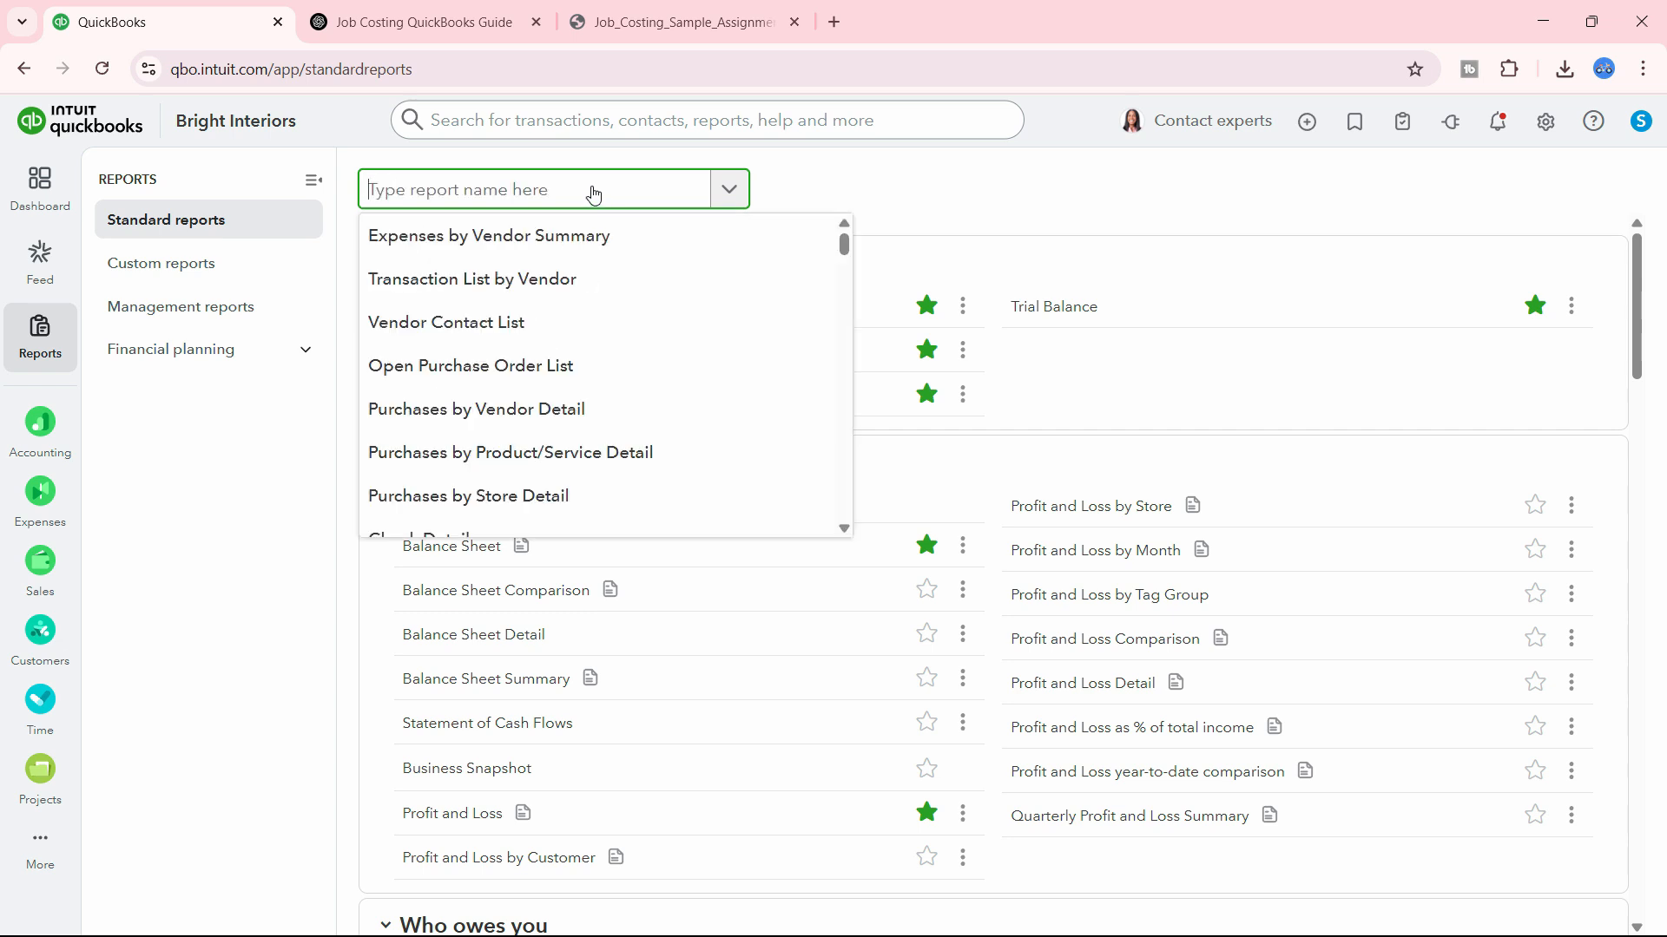
click(804, 205)
Open the Profit and Loss report and try to filter it by Customer.
click(450, 395)
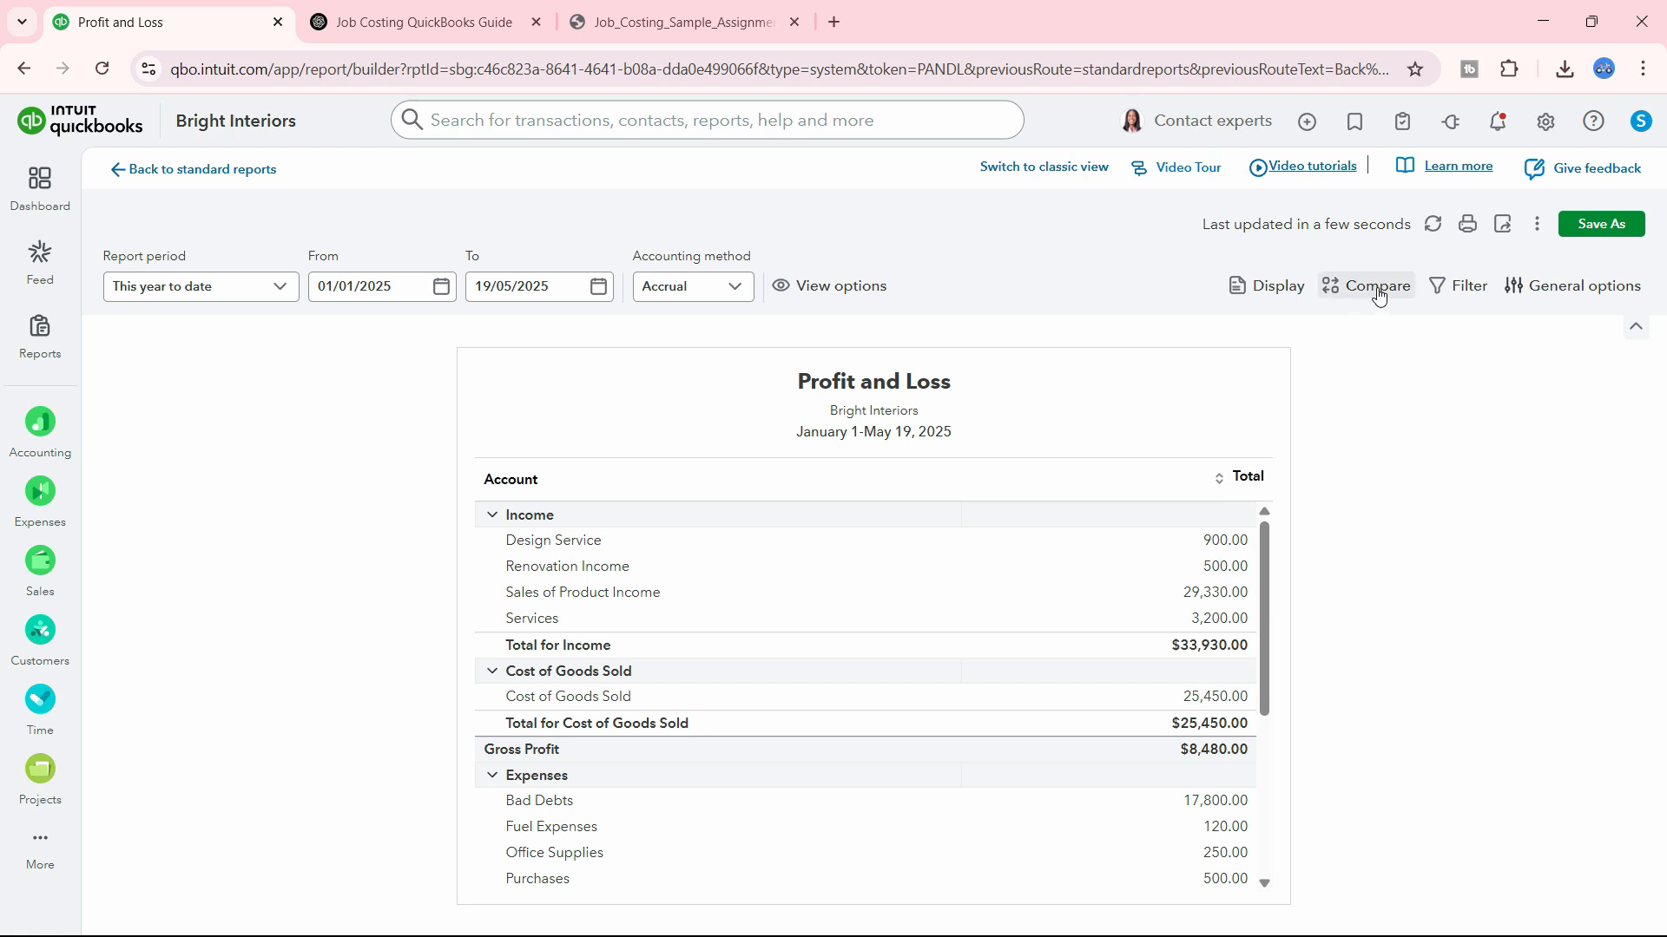
click(1467, 291)
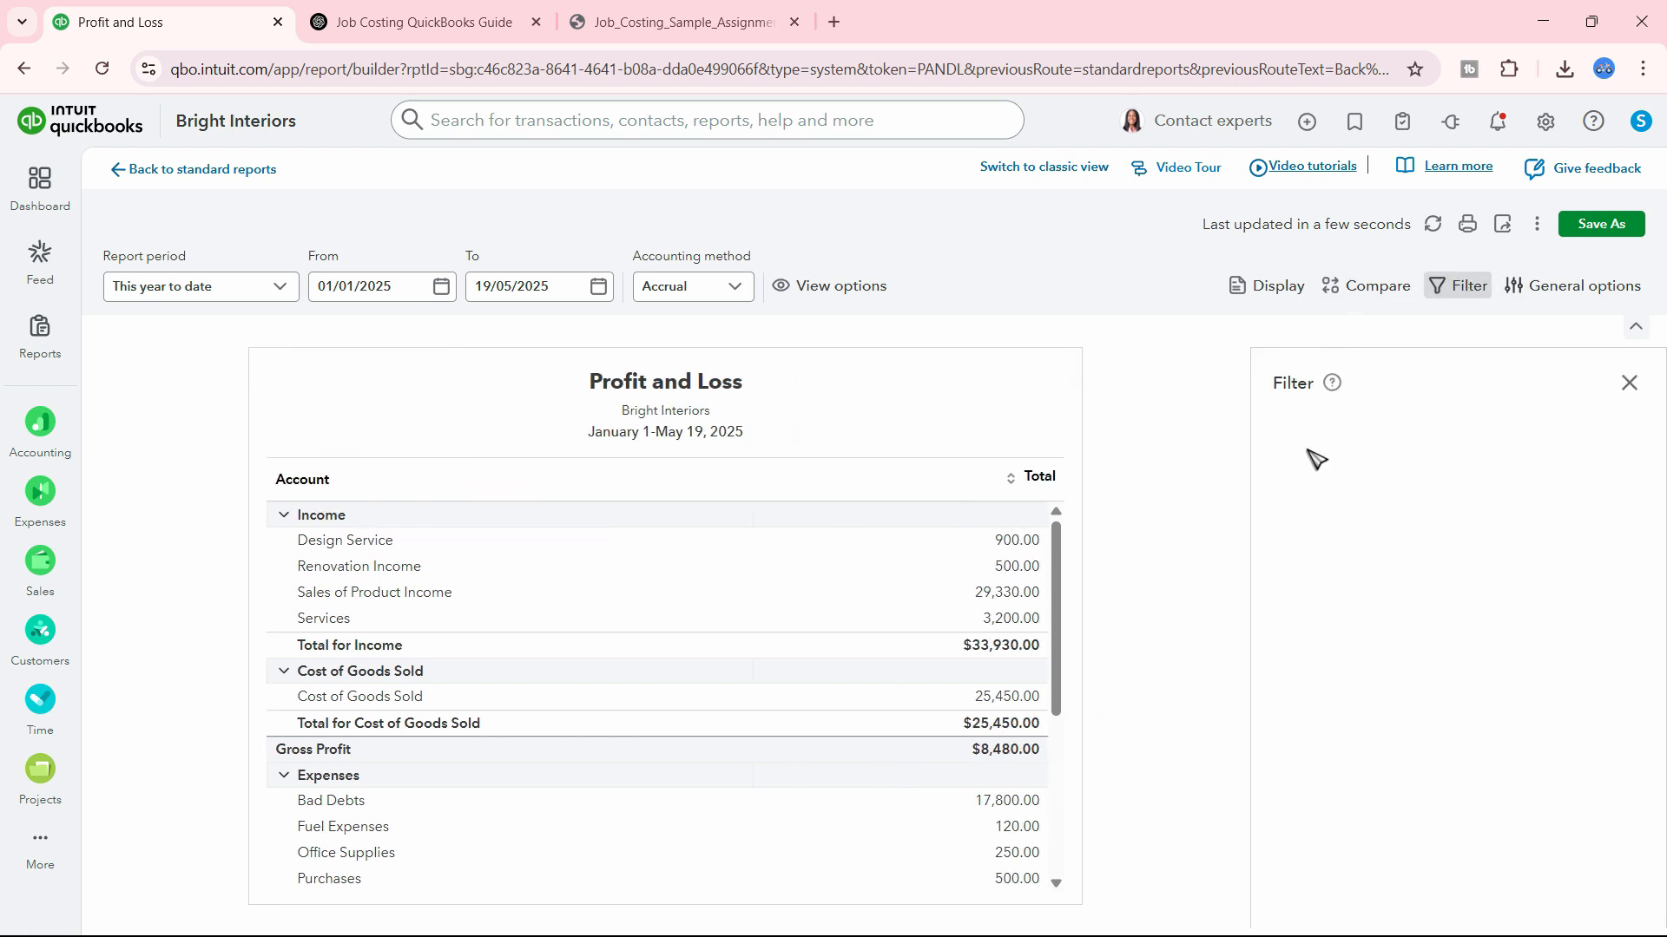
click(1467, 497)
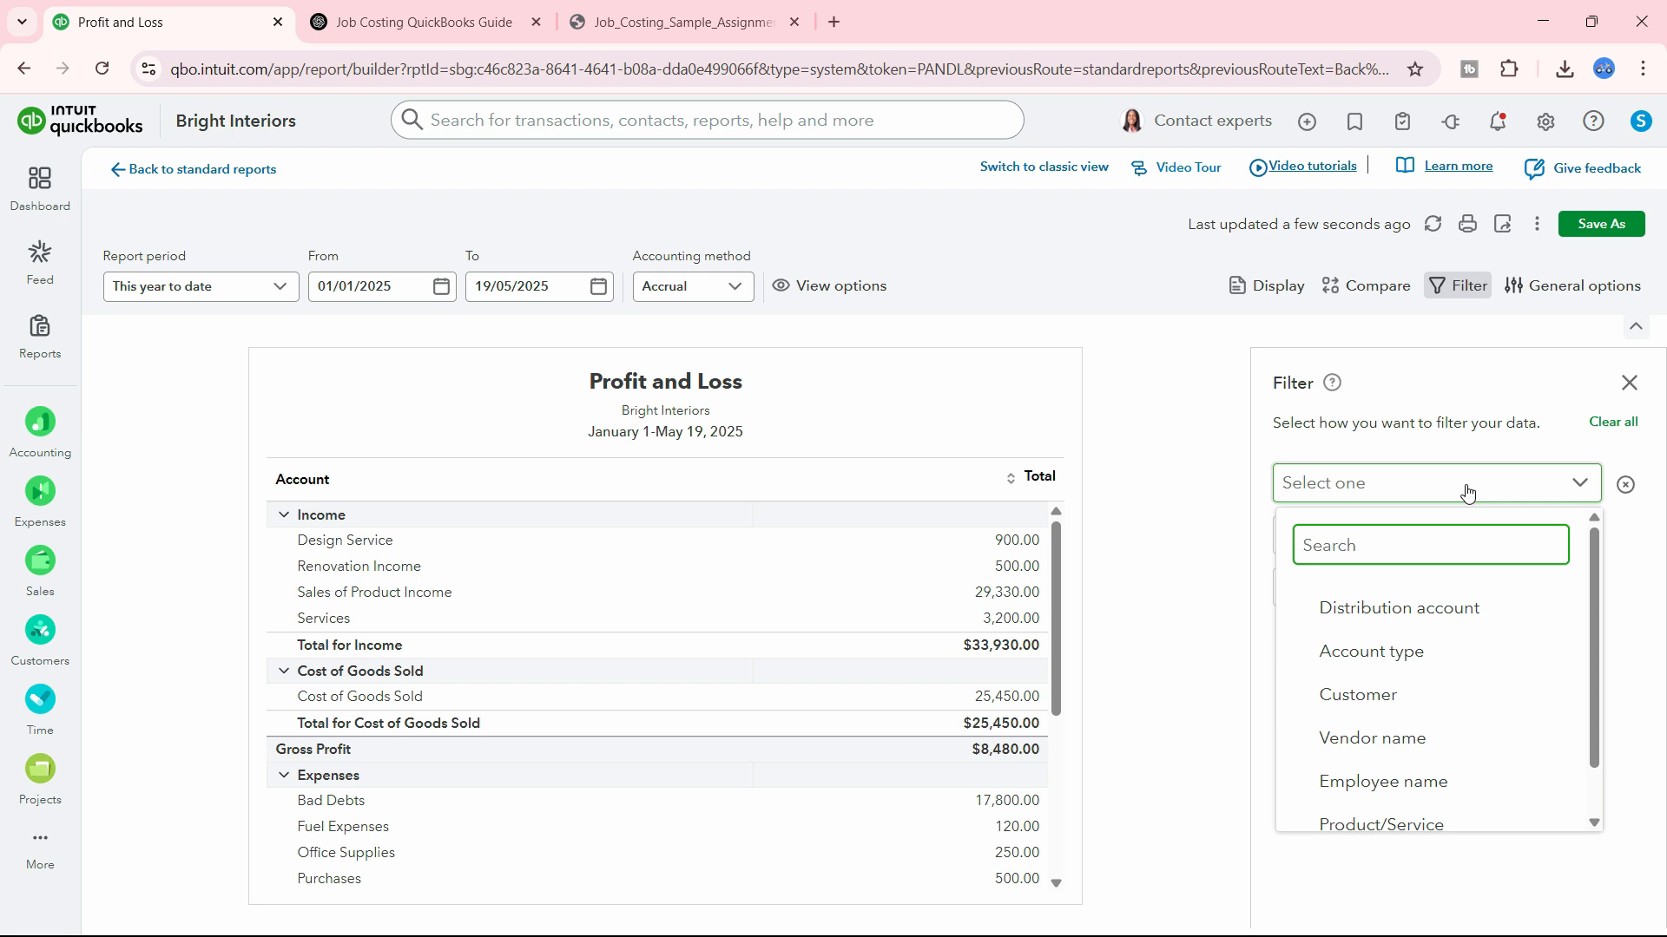
text(jo)
key(BackSpace)
key(BackSpace)
key(BackSpace)
click(1554, 697)
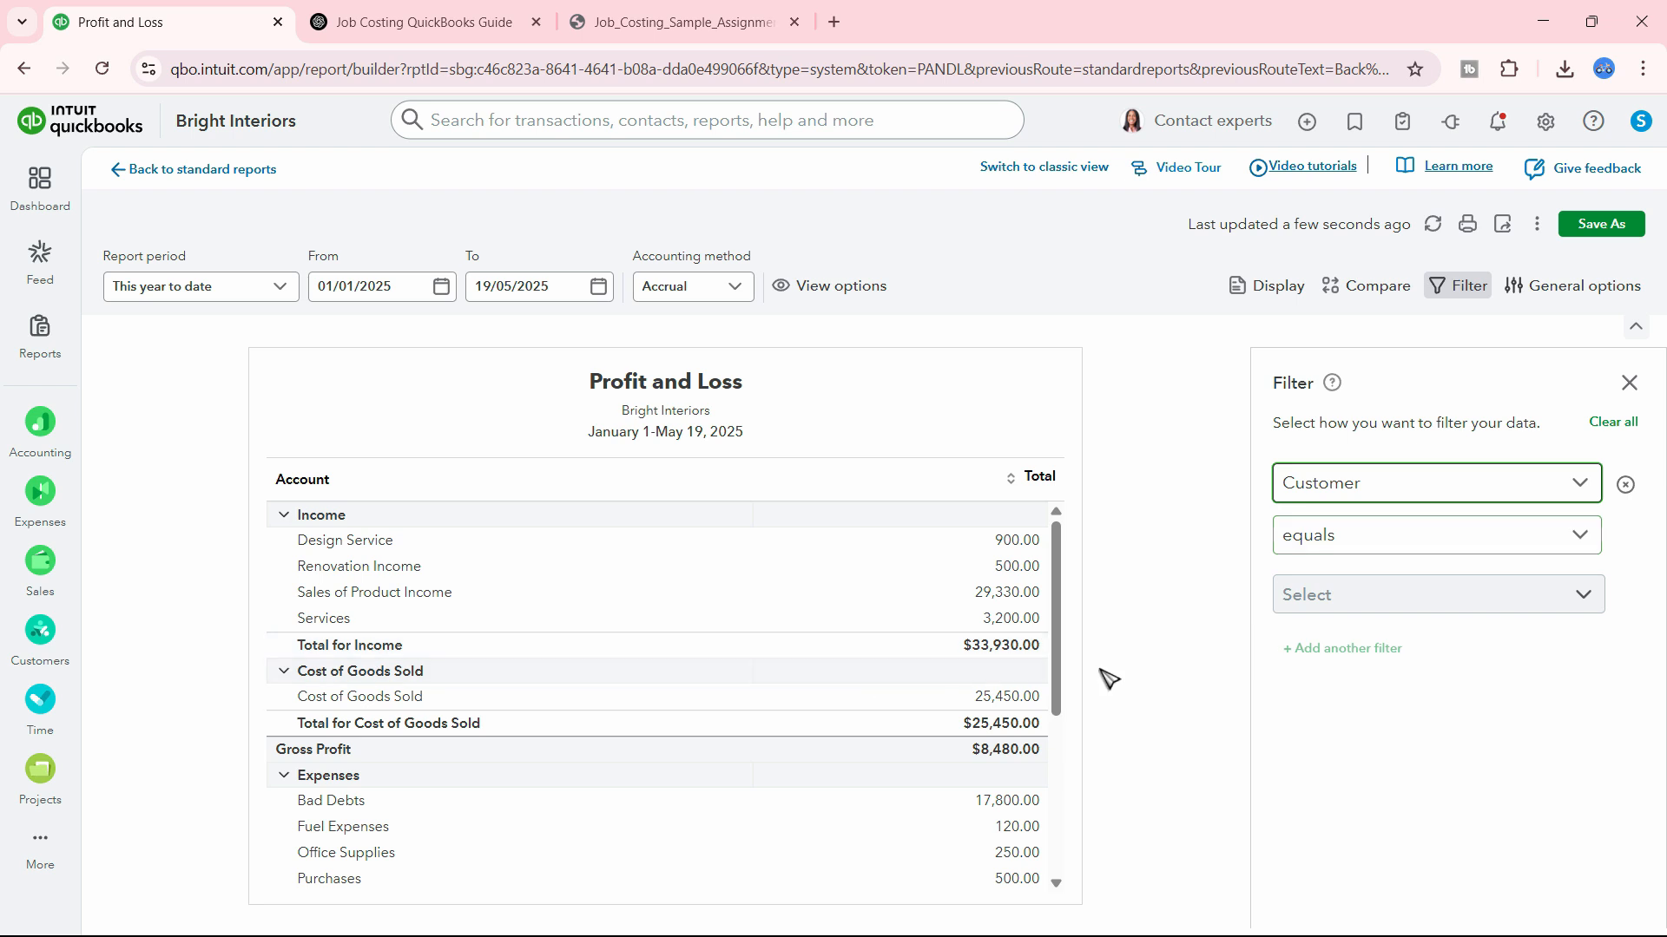
scroll(985, 800, down, 5)
scroll(985, 799, up, 2)
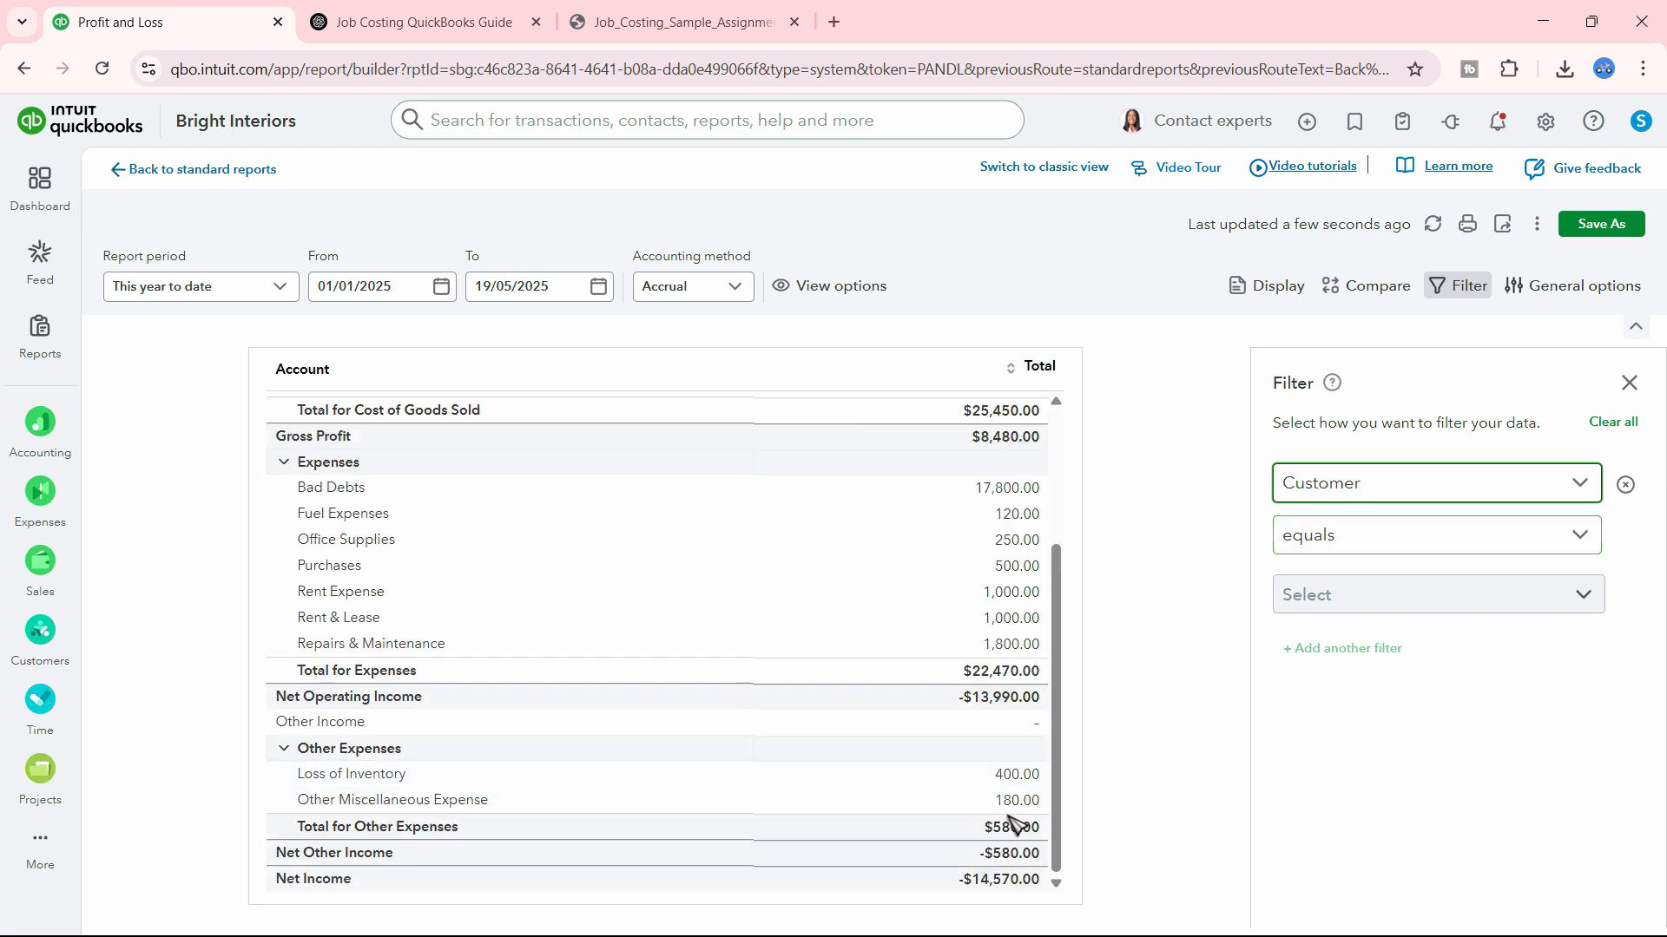
scroll(996, 824, up, 3)
click(1417, 538)
click(1418, 538)
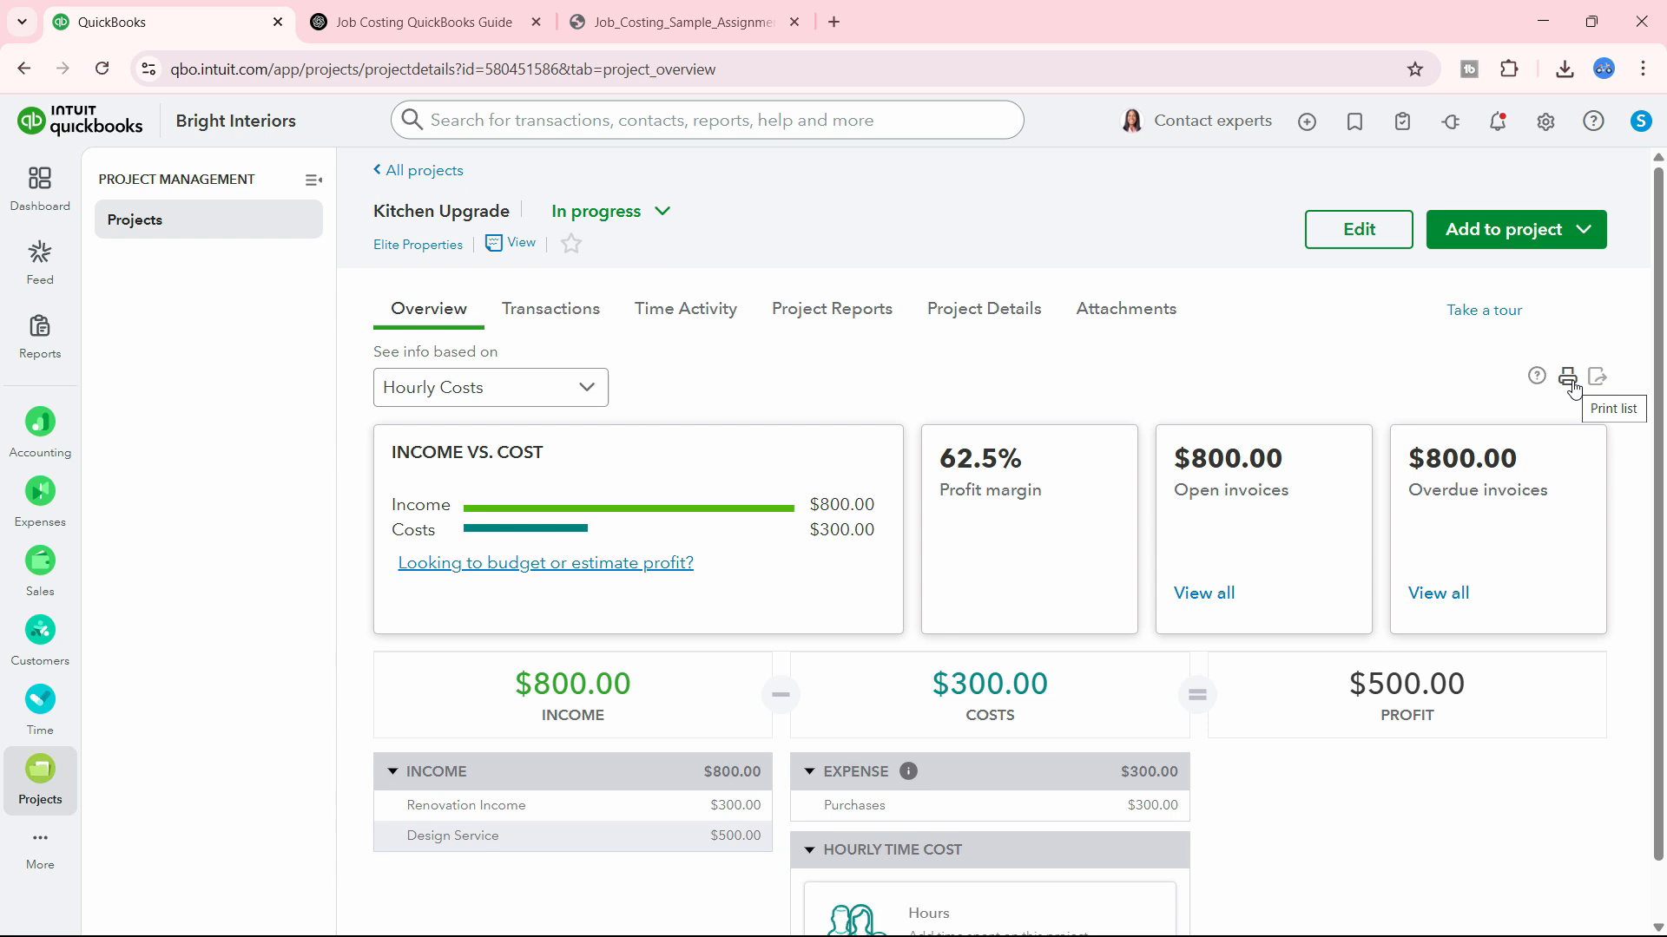
Preview the printout of the Kitchen Upgrade project summary, cancel printing and return to the project overview.
click(1566, 375)
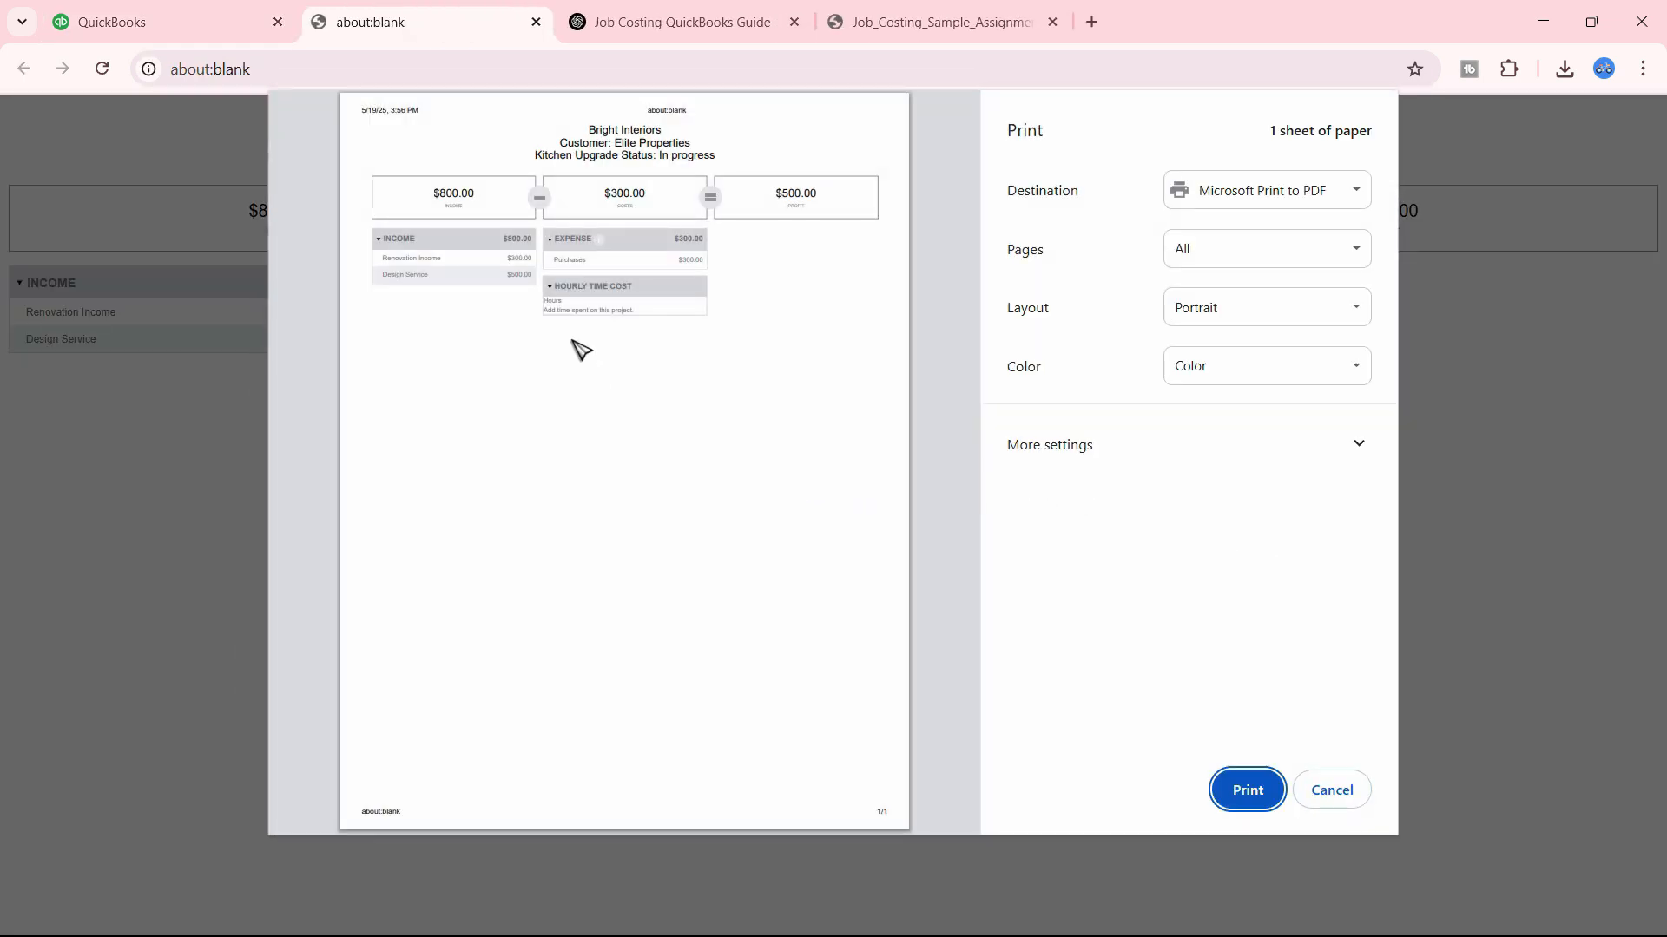
click(1346, 791)
key(ctrl+shift+Tab)
scroll(1592, 602, down, 1)
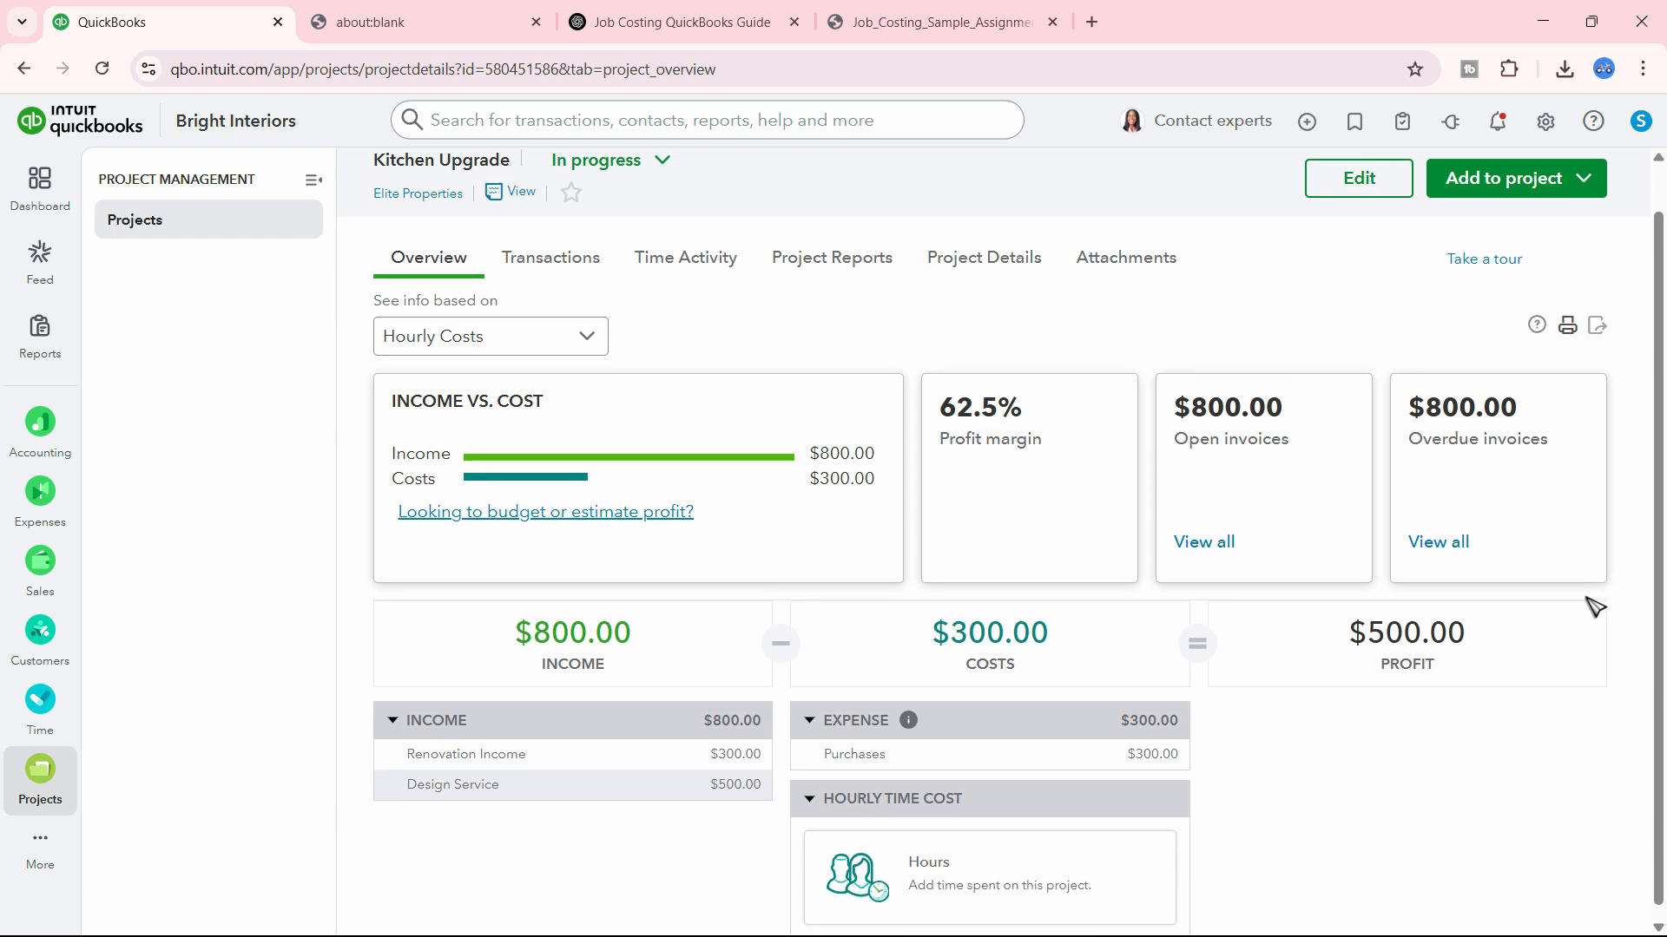
Look into the transaction reports behind Kitchen Upgrade's expenses and Design Service income, returning to the project overview after each.
double_click(1011, 629)
click(976, 669)
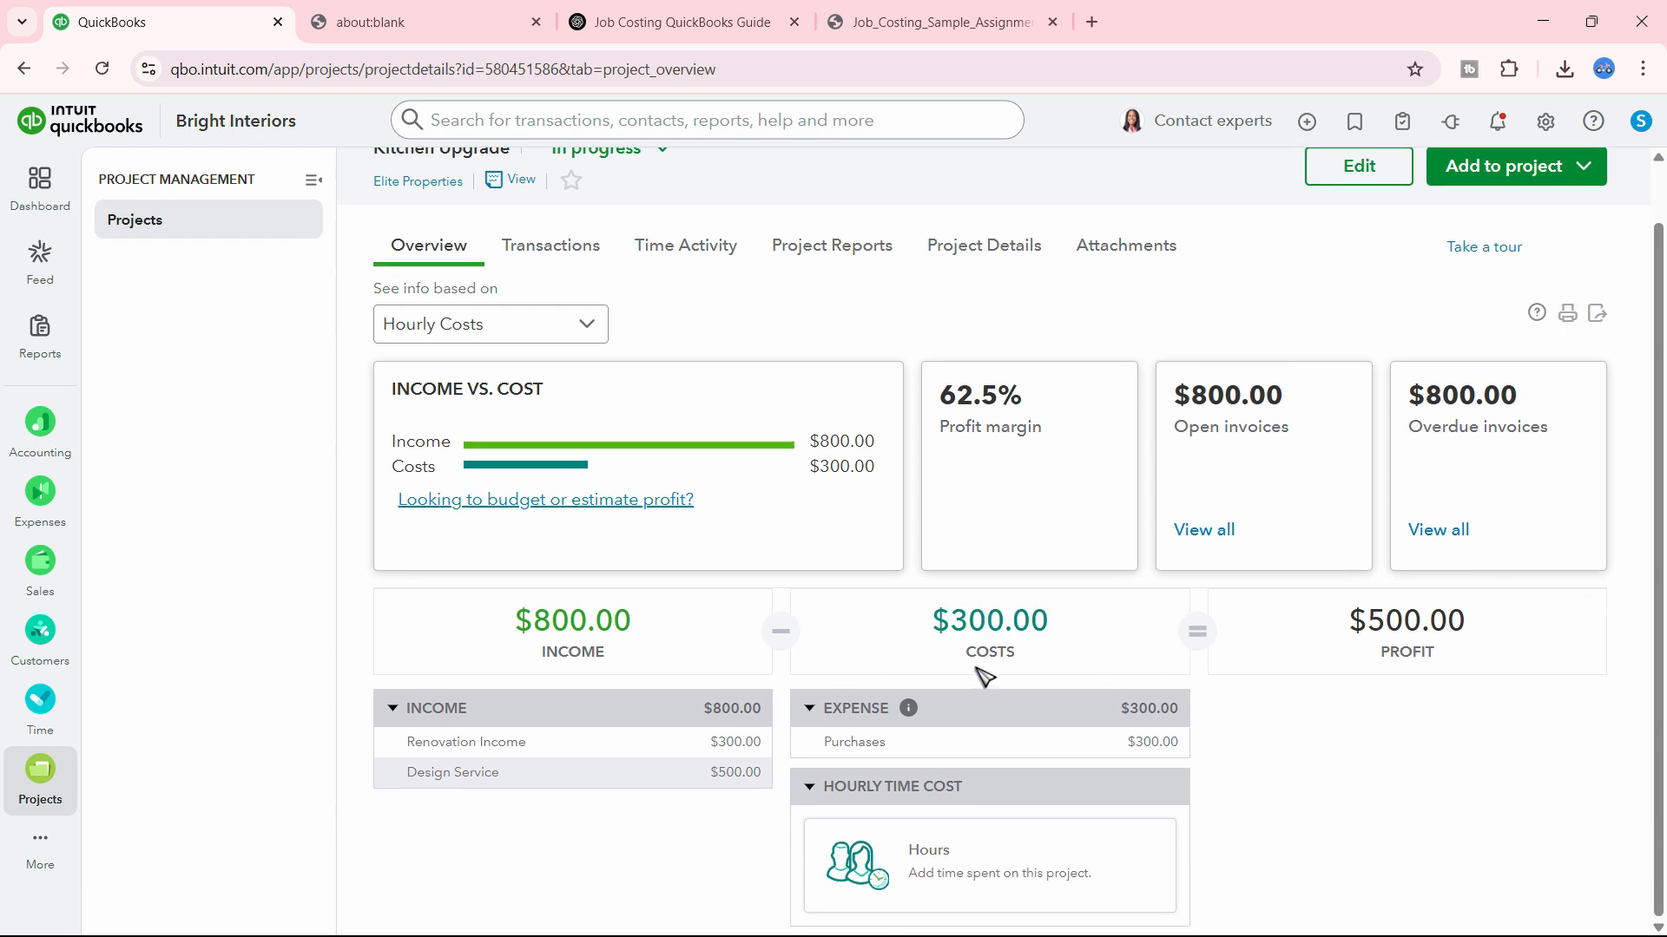
click(873, 719)
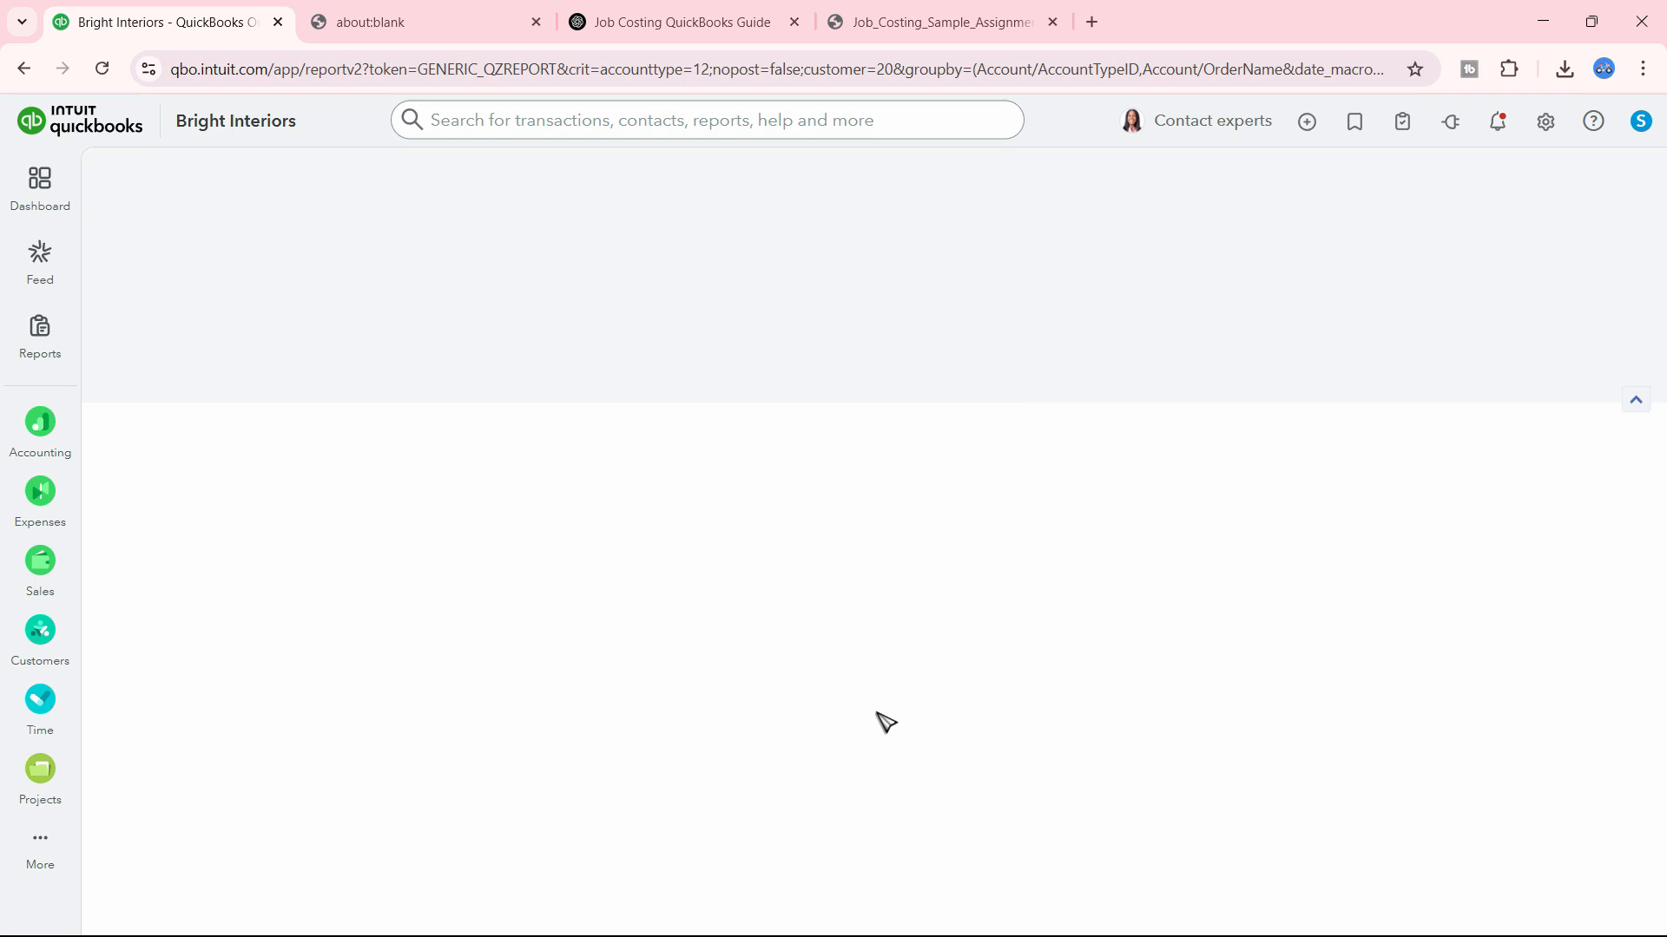
click(23, 69)
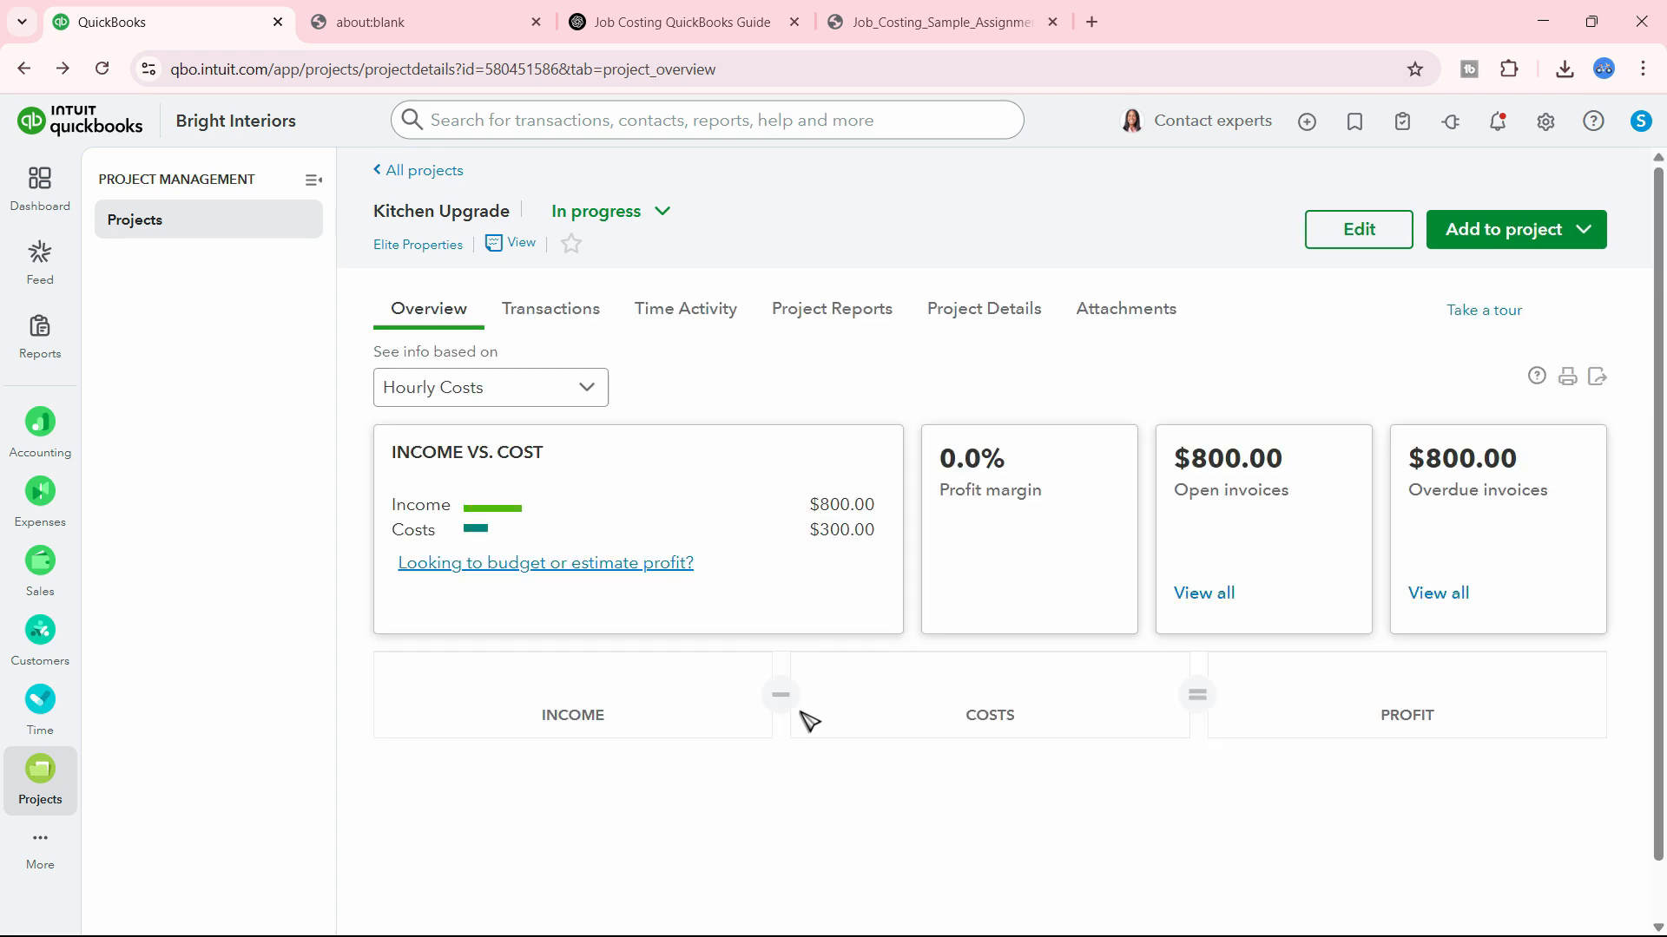
scroll(803, 719, down, 1)
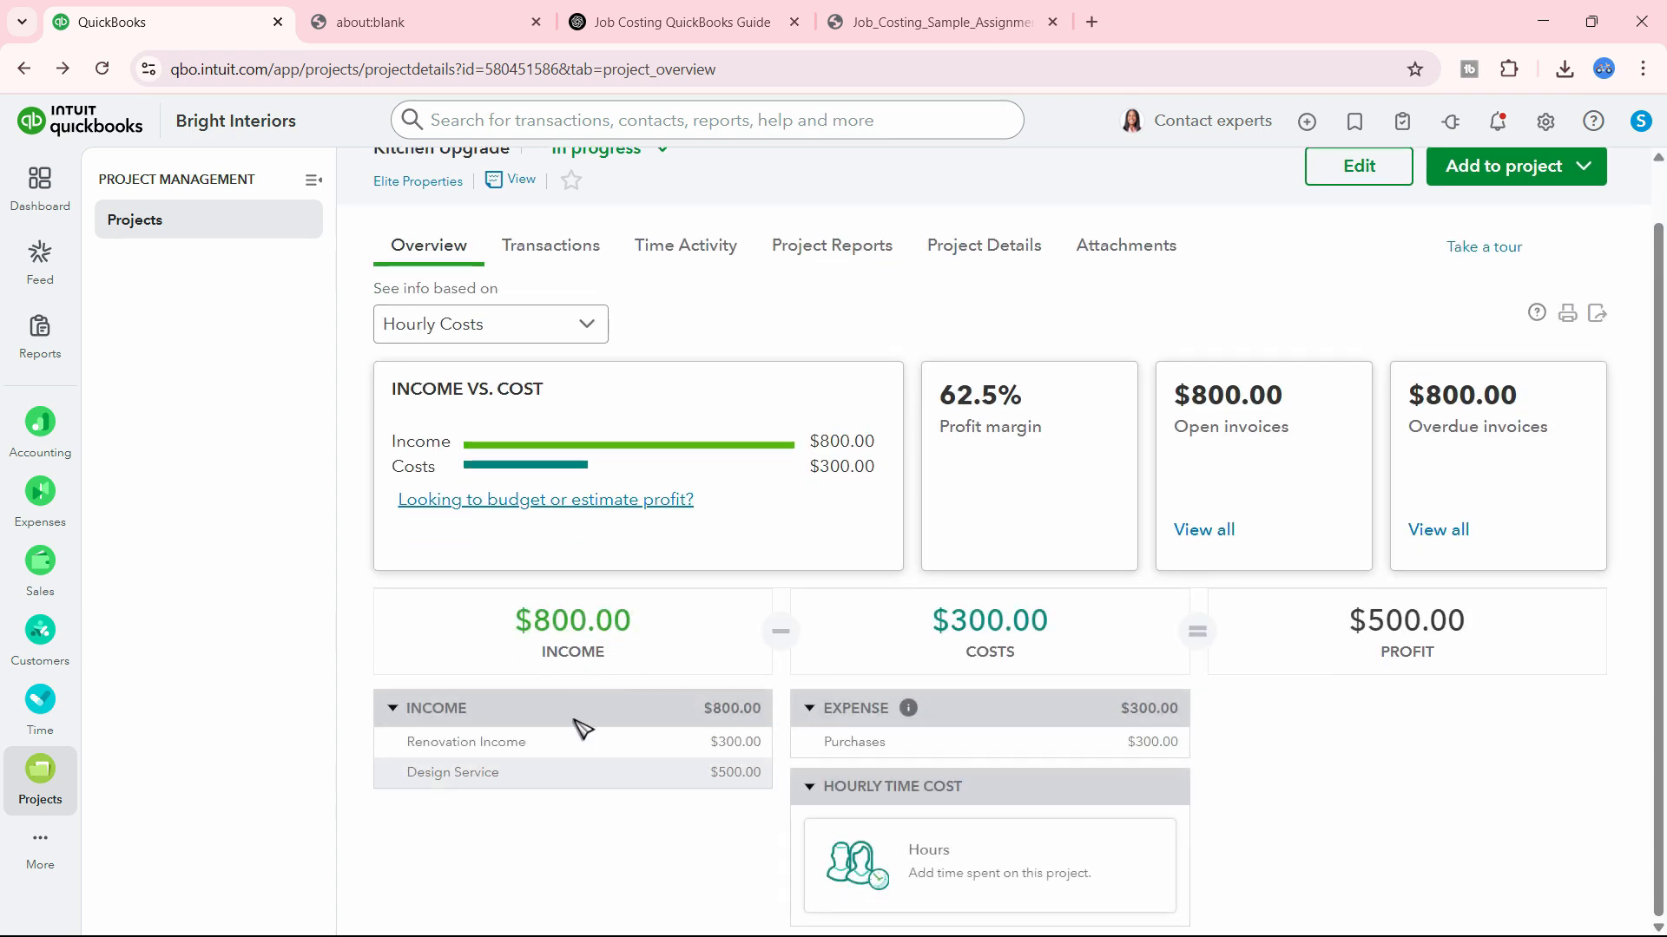
click(462, 774)
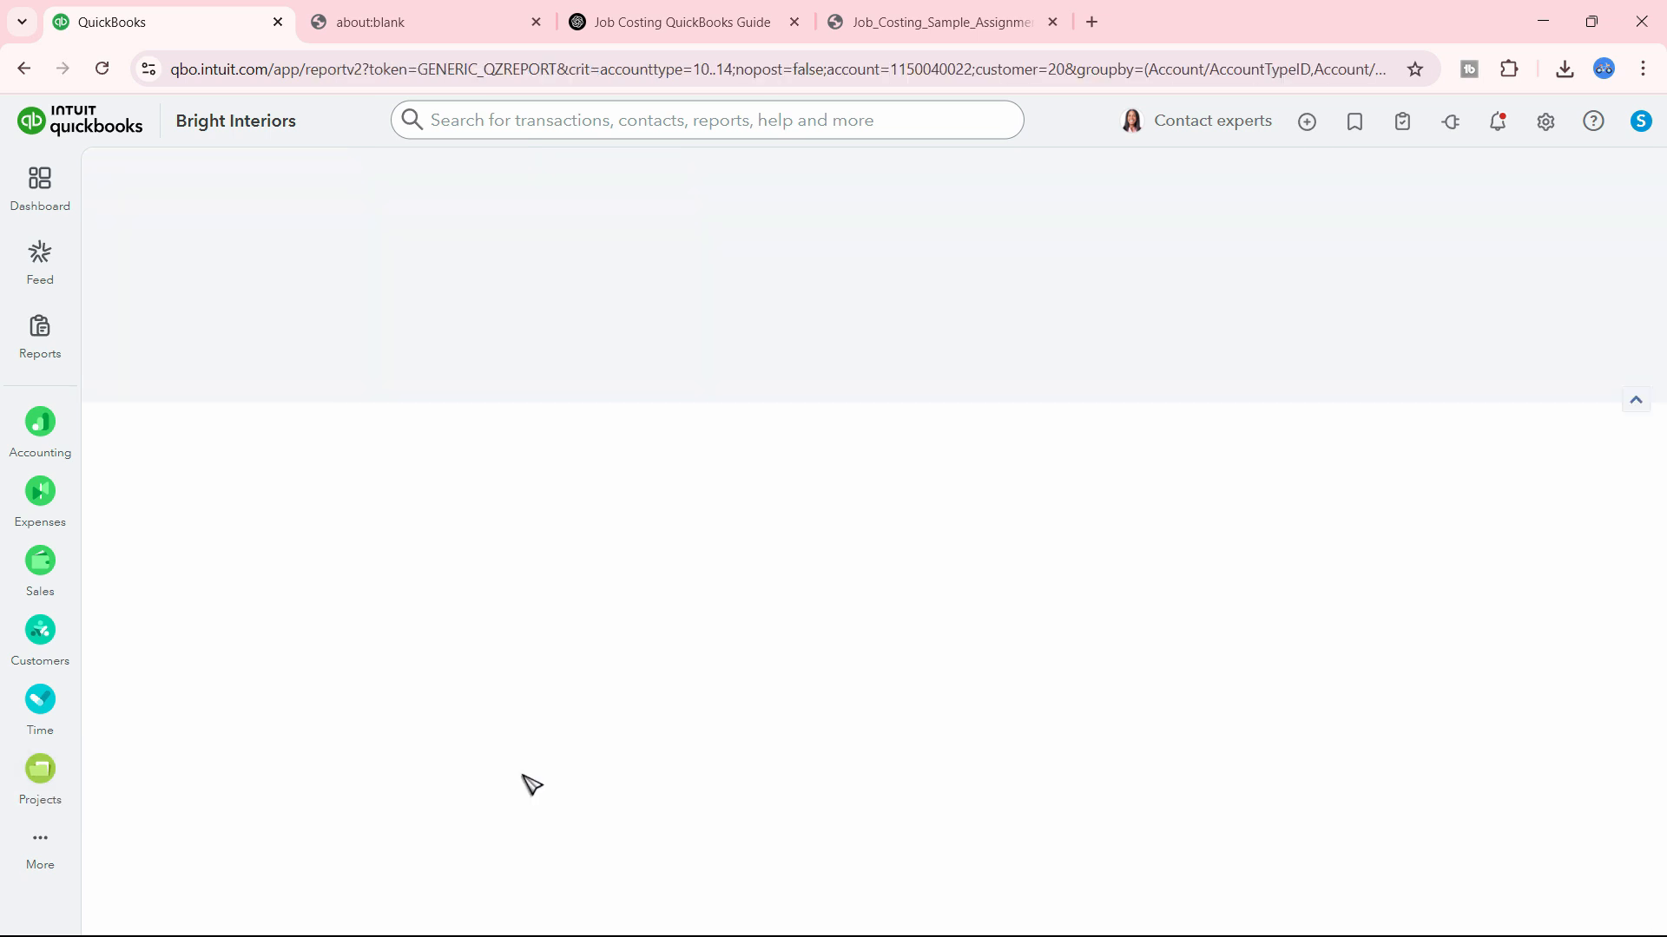
click(25, 68)
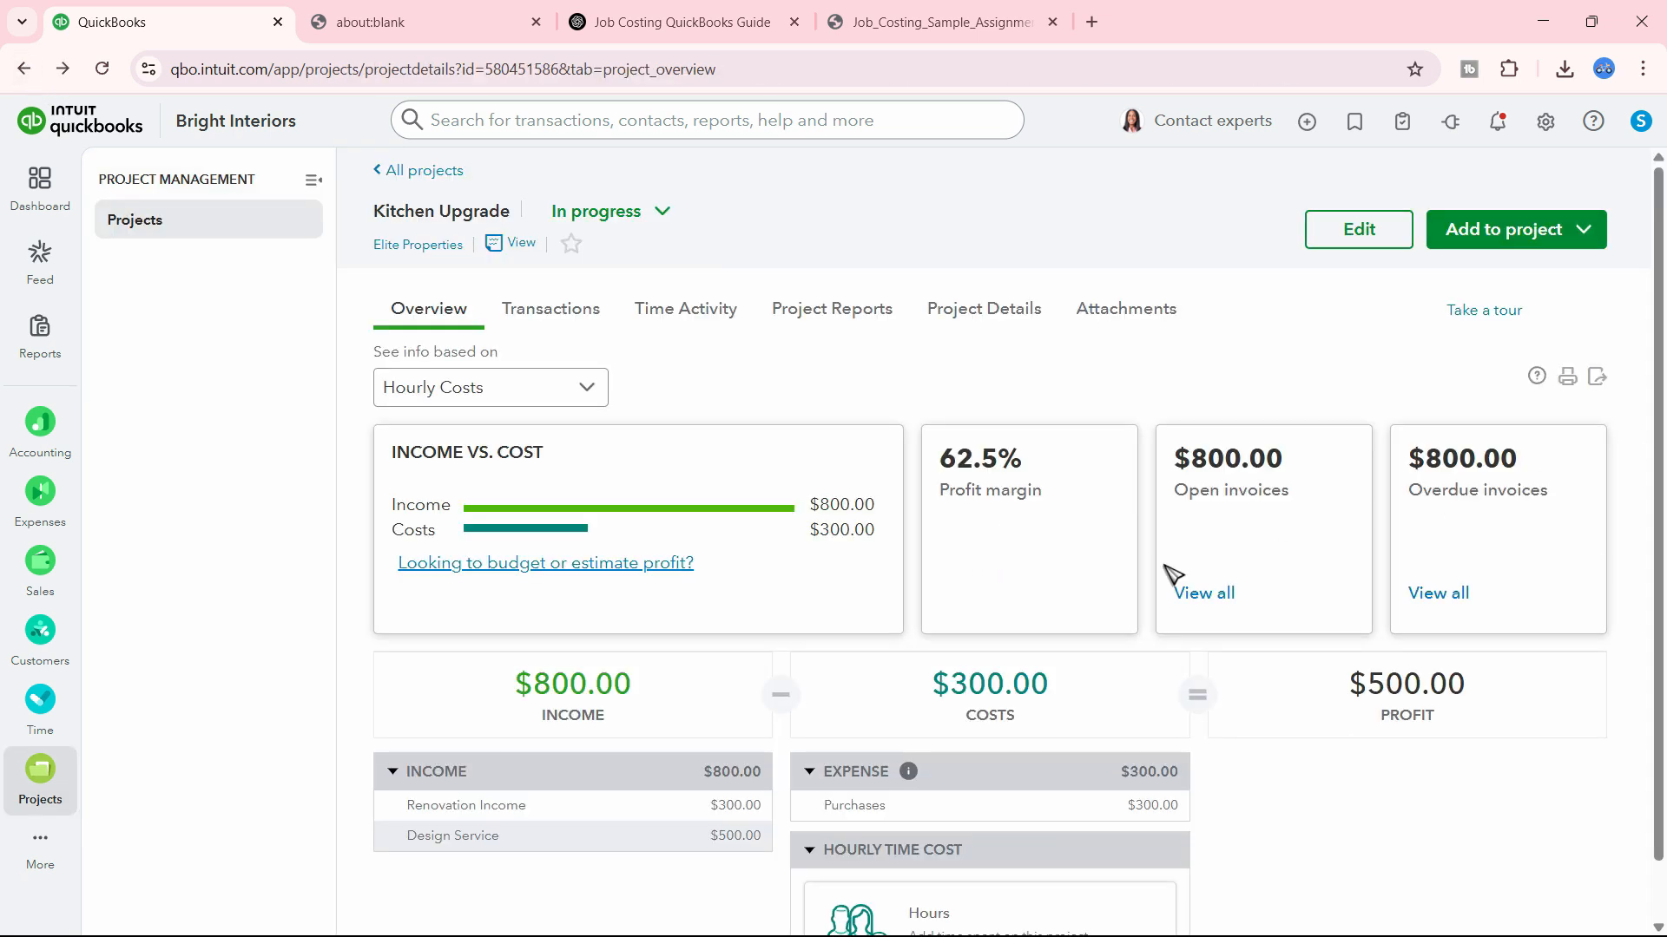
Open the Profit and Loss report from the standard reports in full screen, keeping the This year to date period.
mouse_move(40, 335)
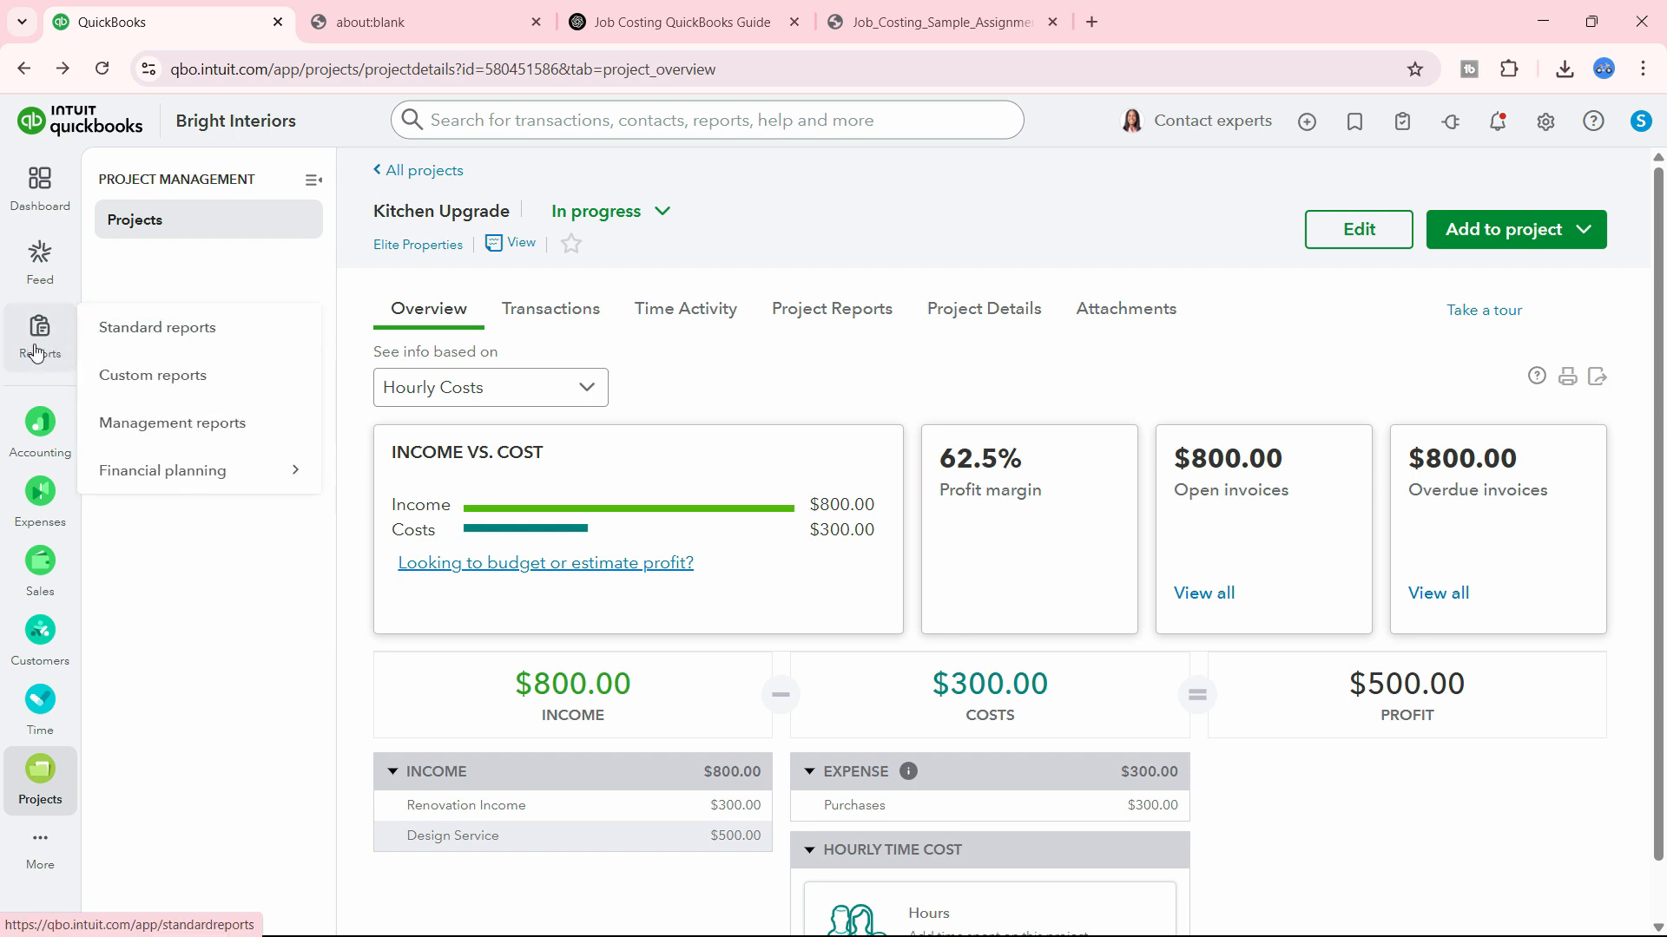
click(113, 344)
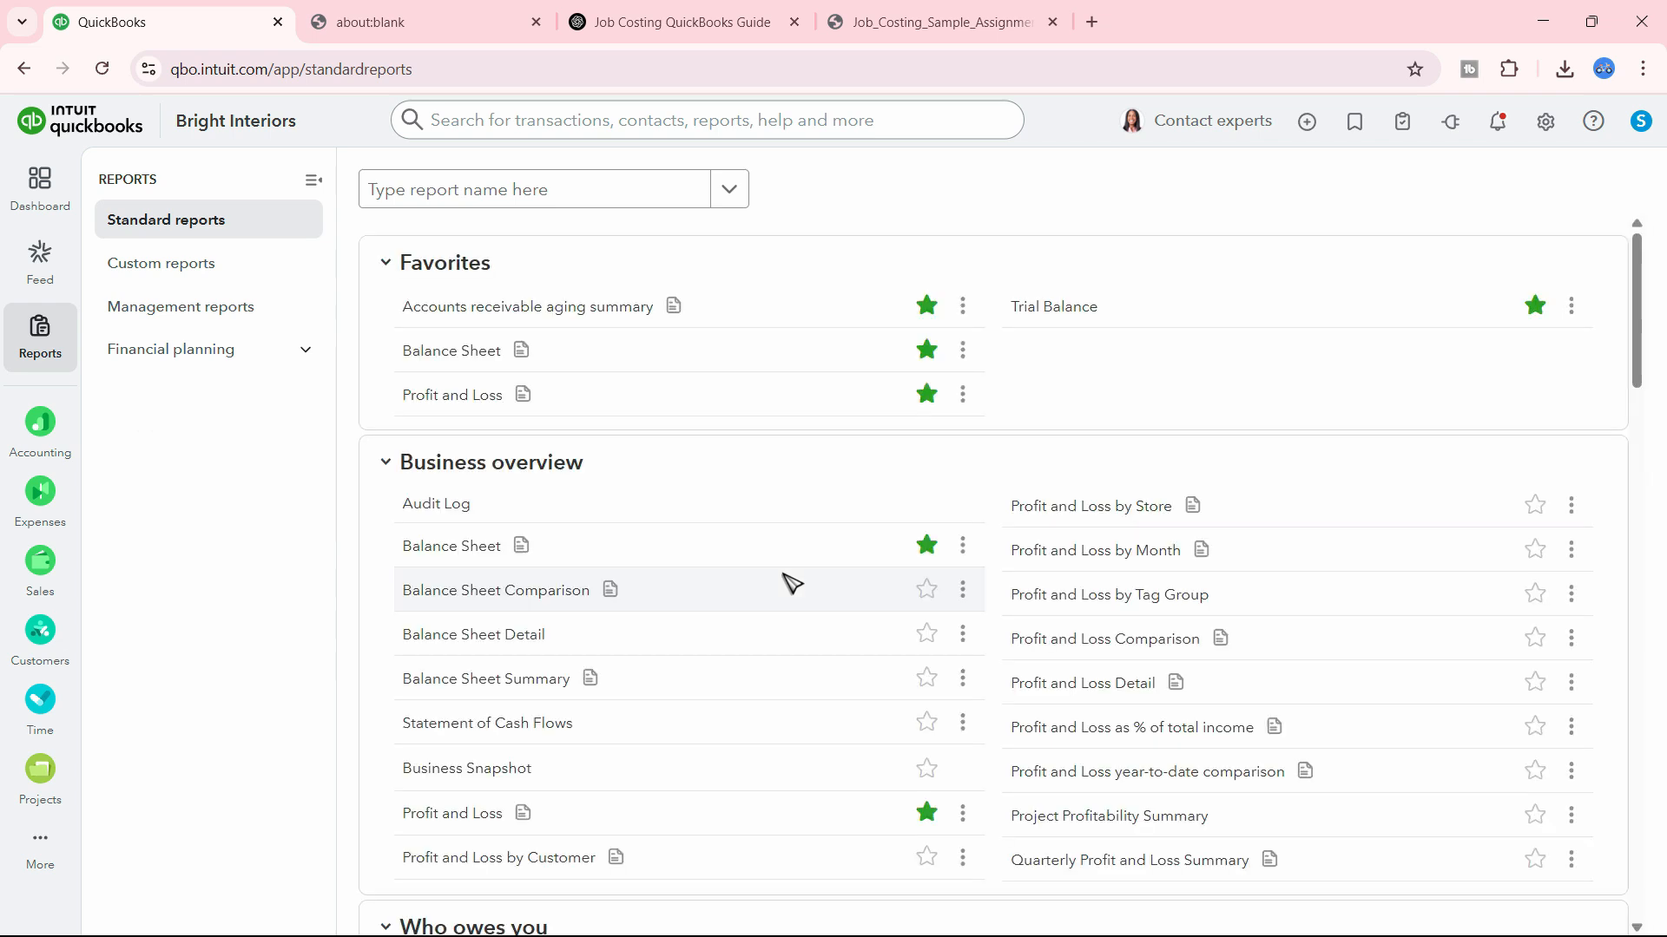
click(473, 397)
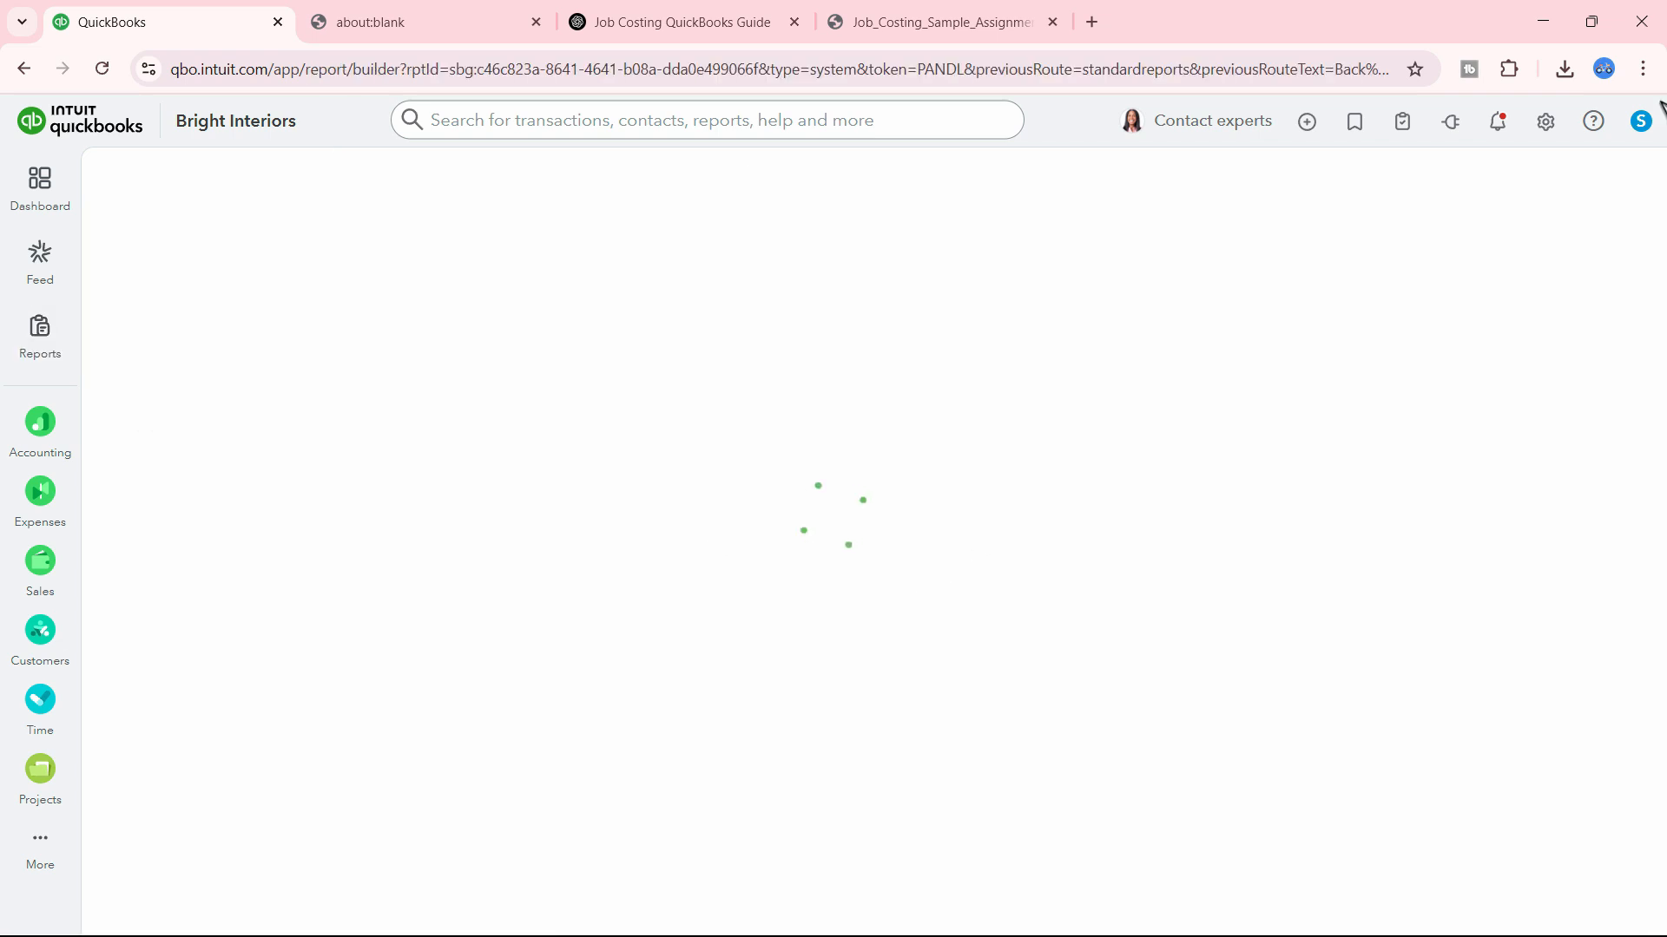
click(1643, 69)
click(1637, 503)
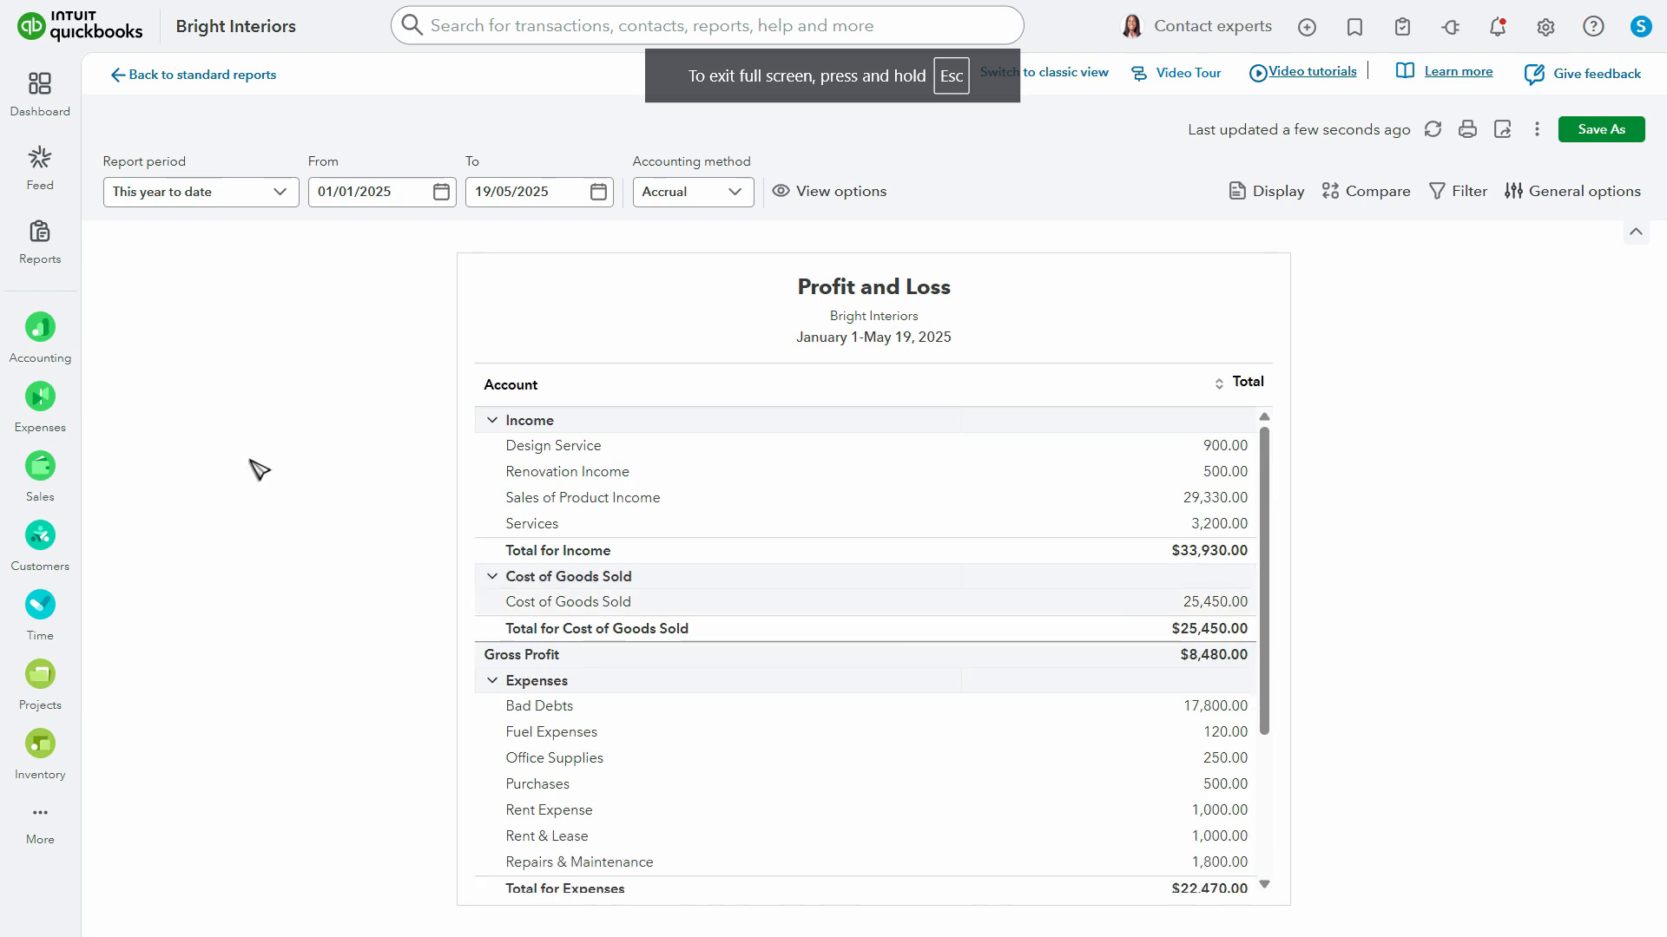
click(186, 193)
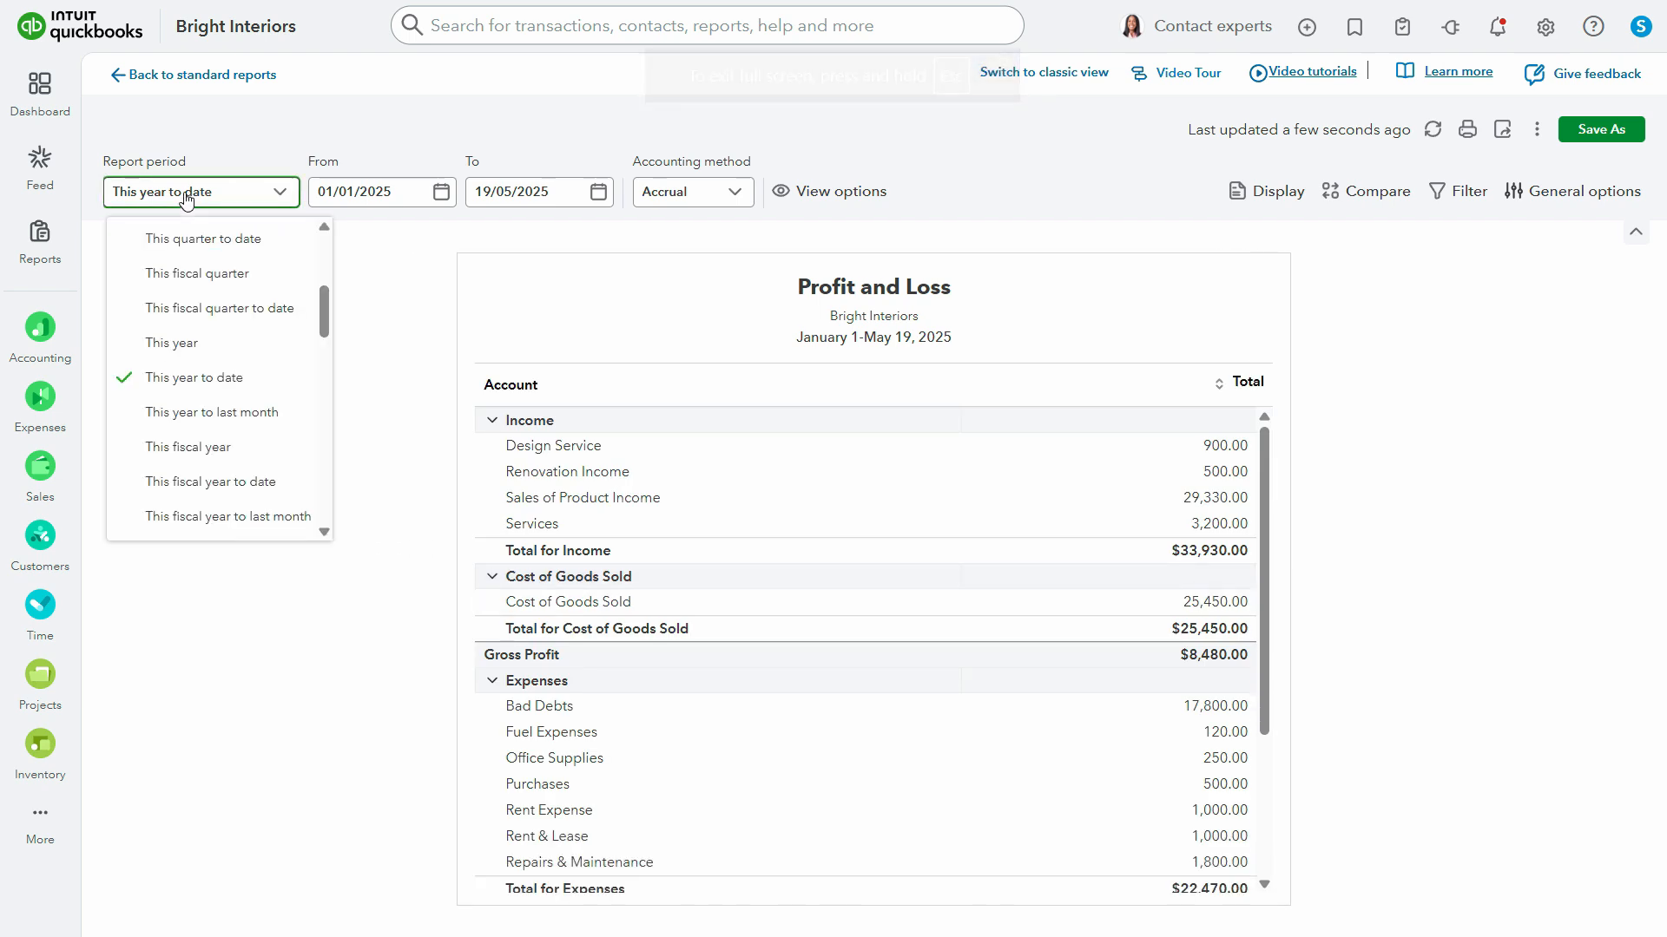
click(194, 199)
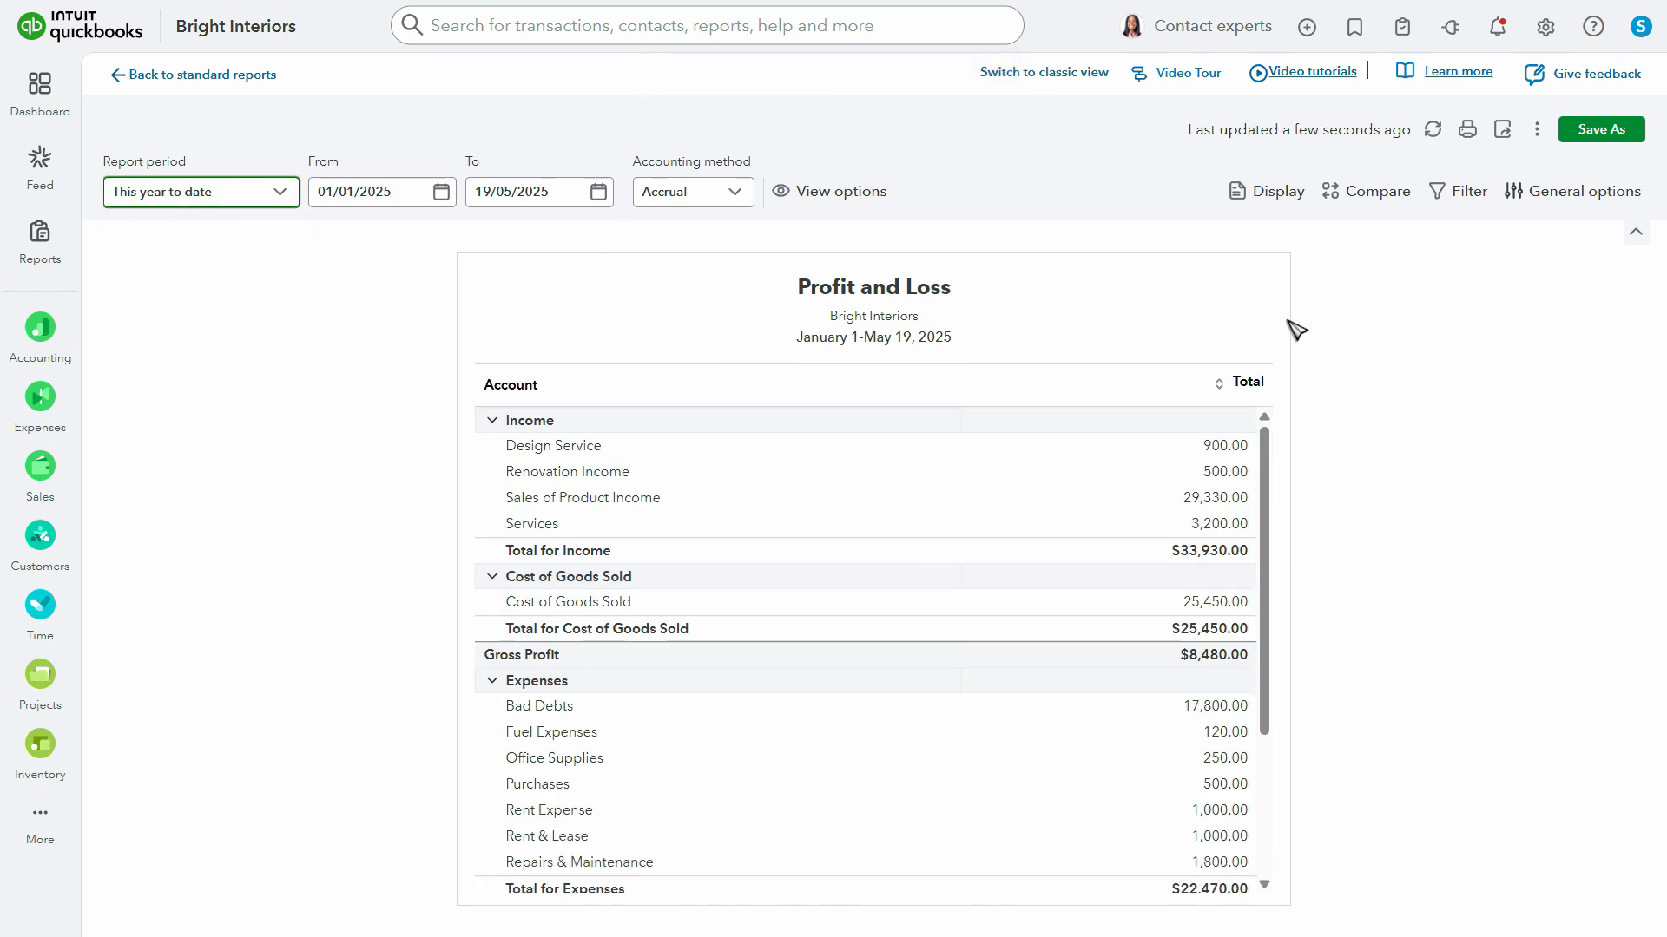
Display the Profit and Loss columns by Customer and review each project's income, expenses and net income.
click(1267, 191)
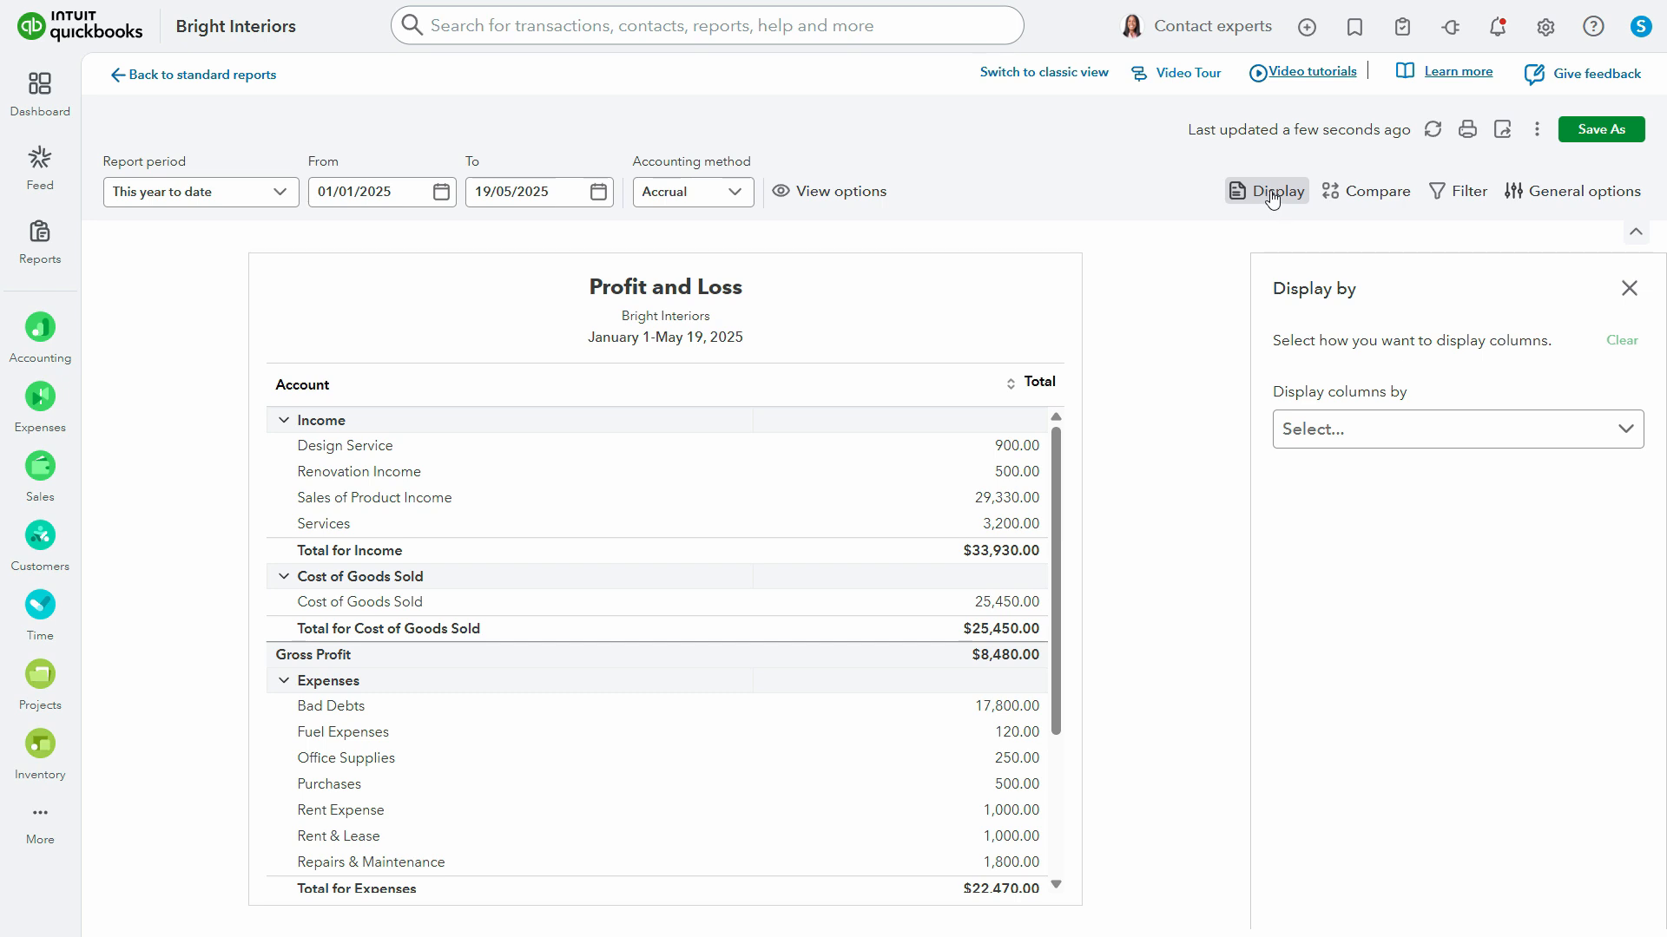
click(1344, 434)
click(1324, 559)
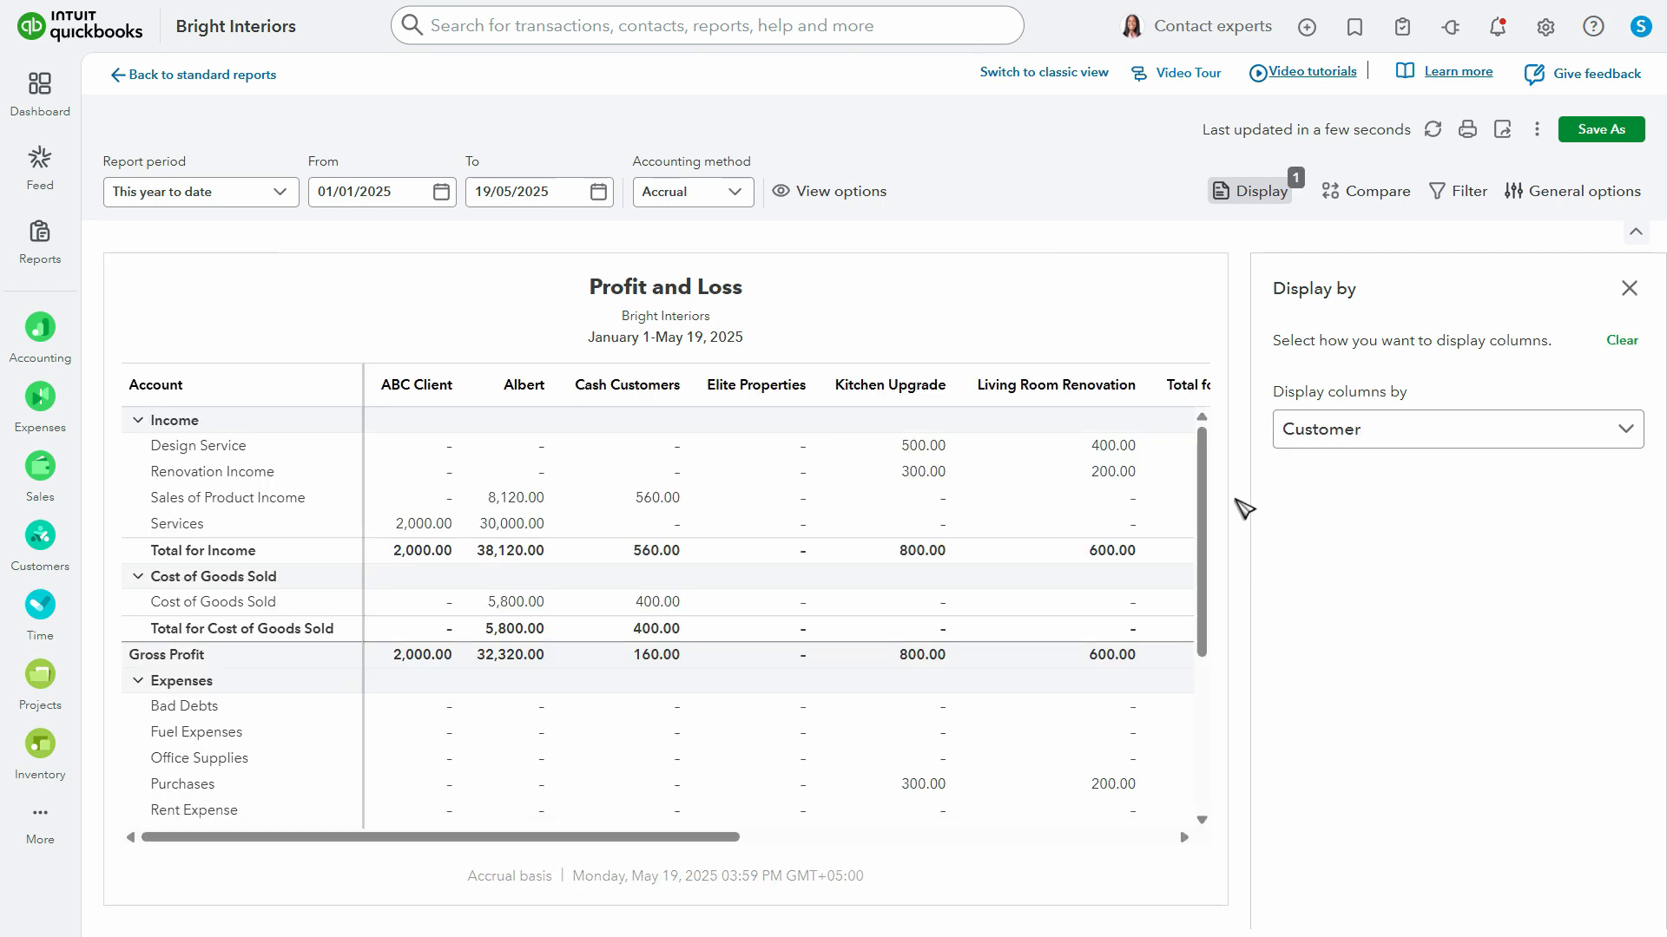
click(1629, 288)
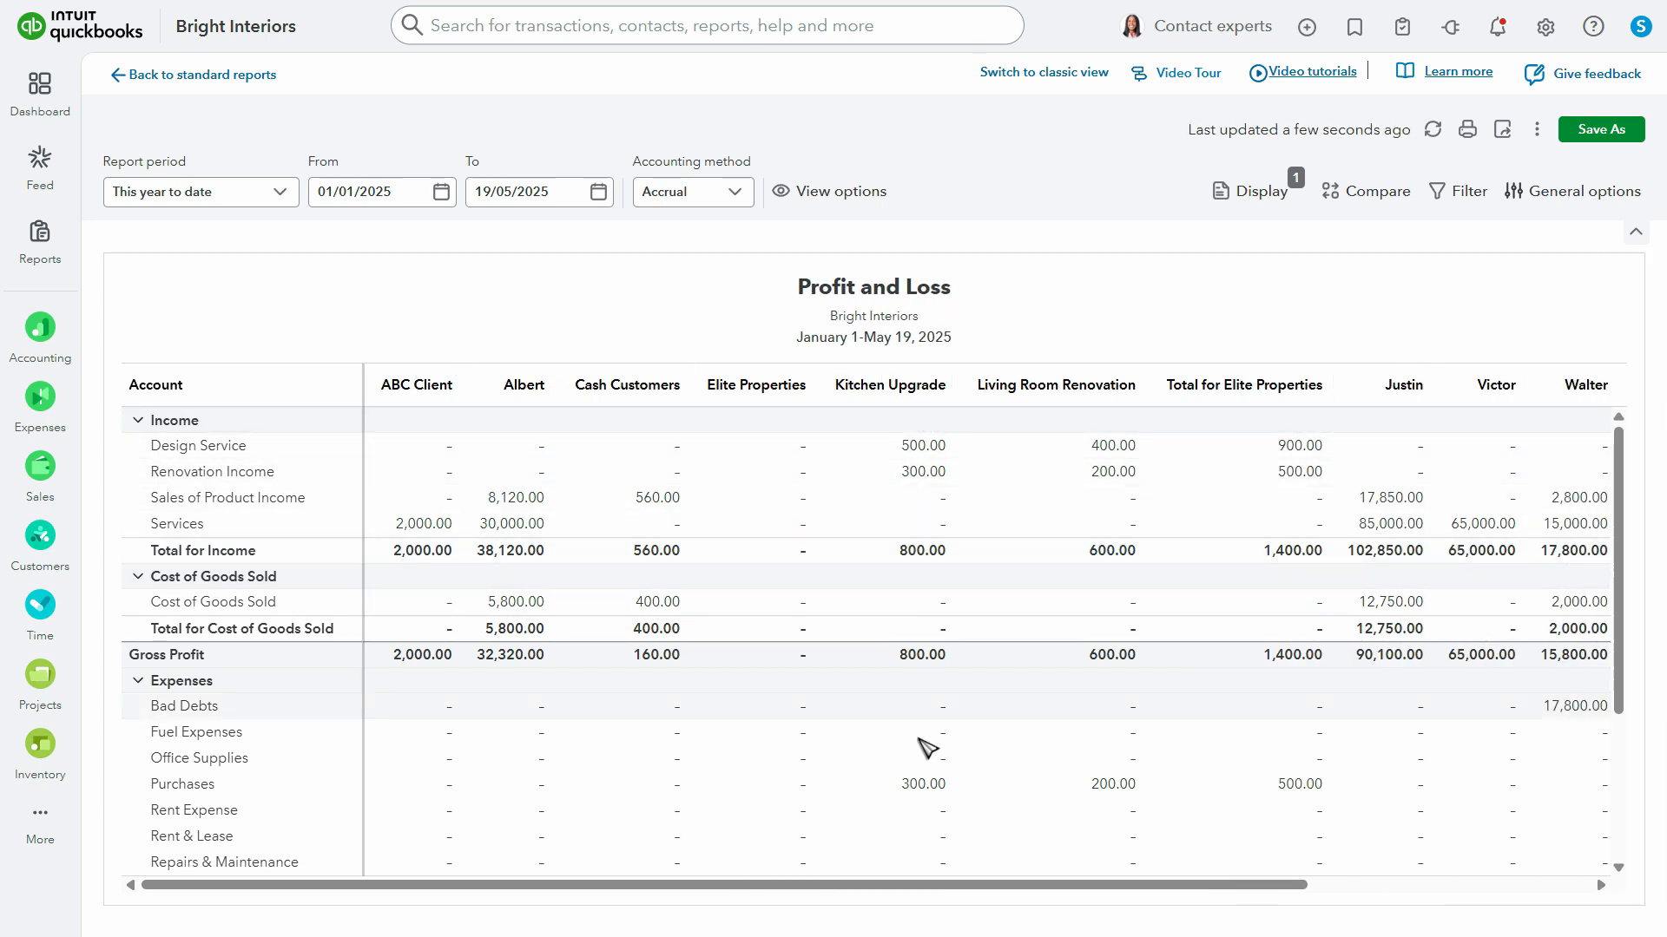
scroll(924, 673, down, 1)
scroll(925, 673, down, 5)
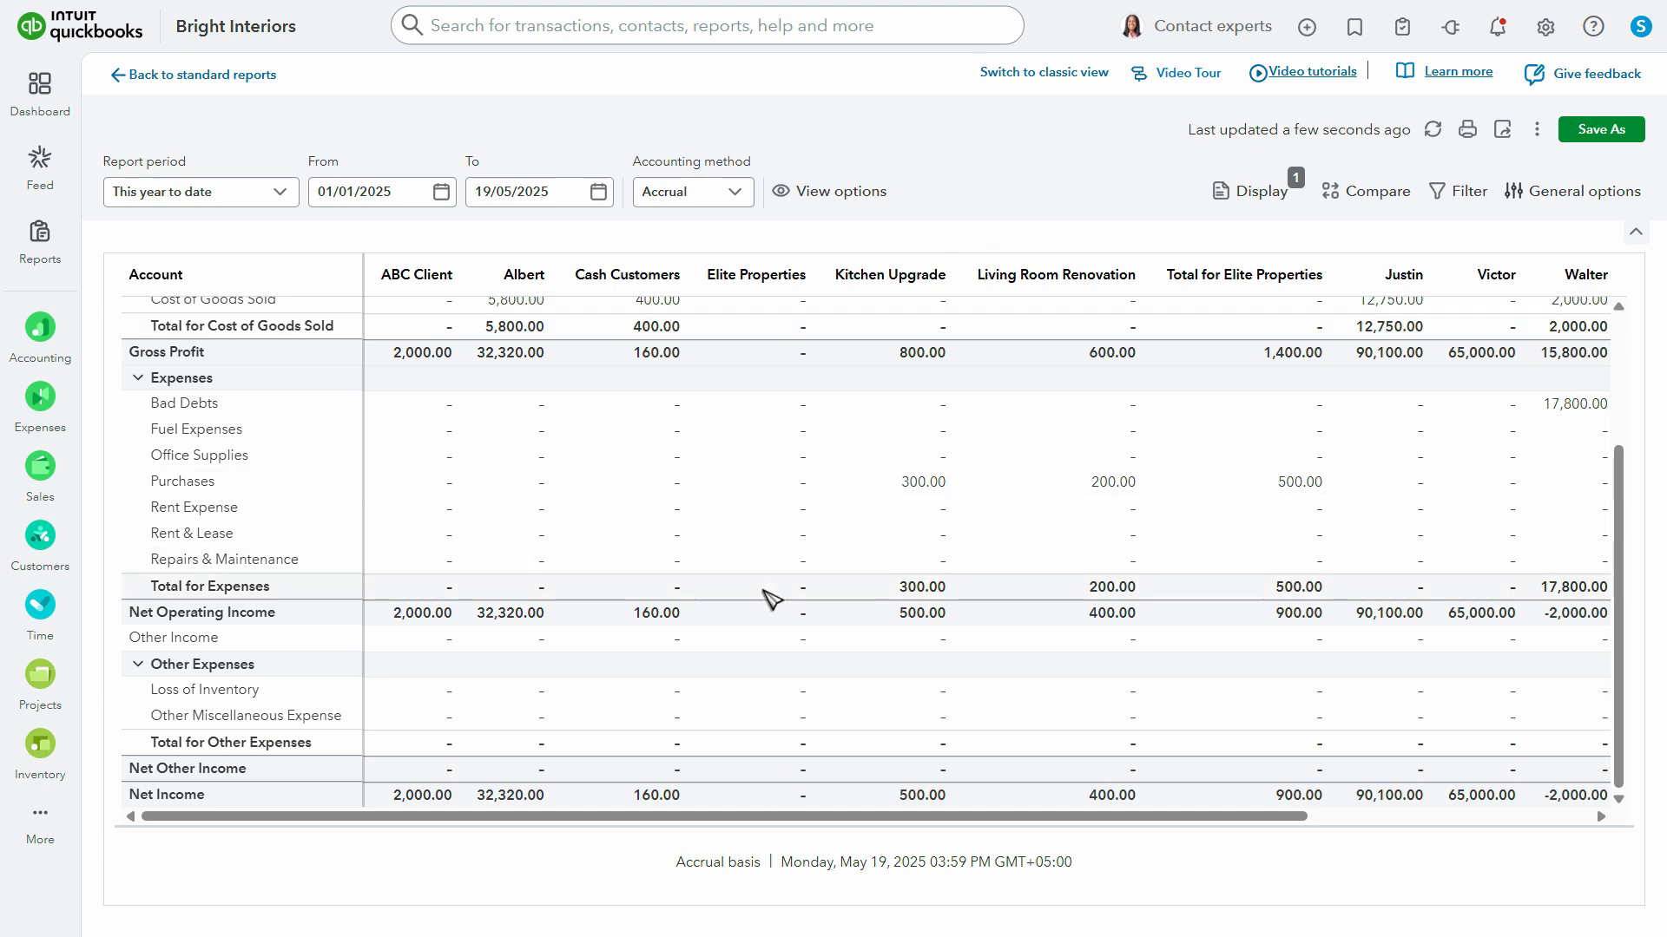
scroll(764, 595, up, 5)
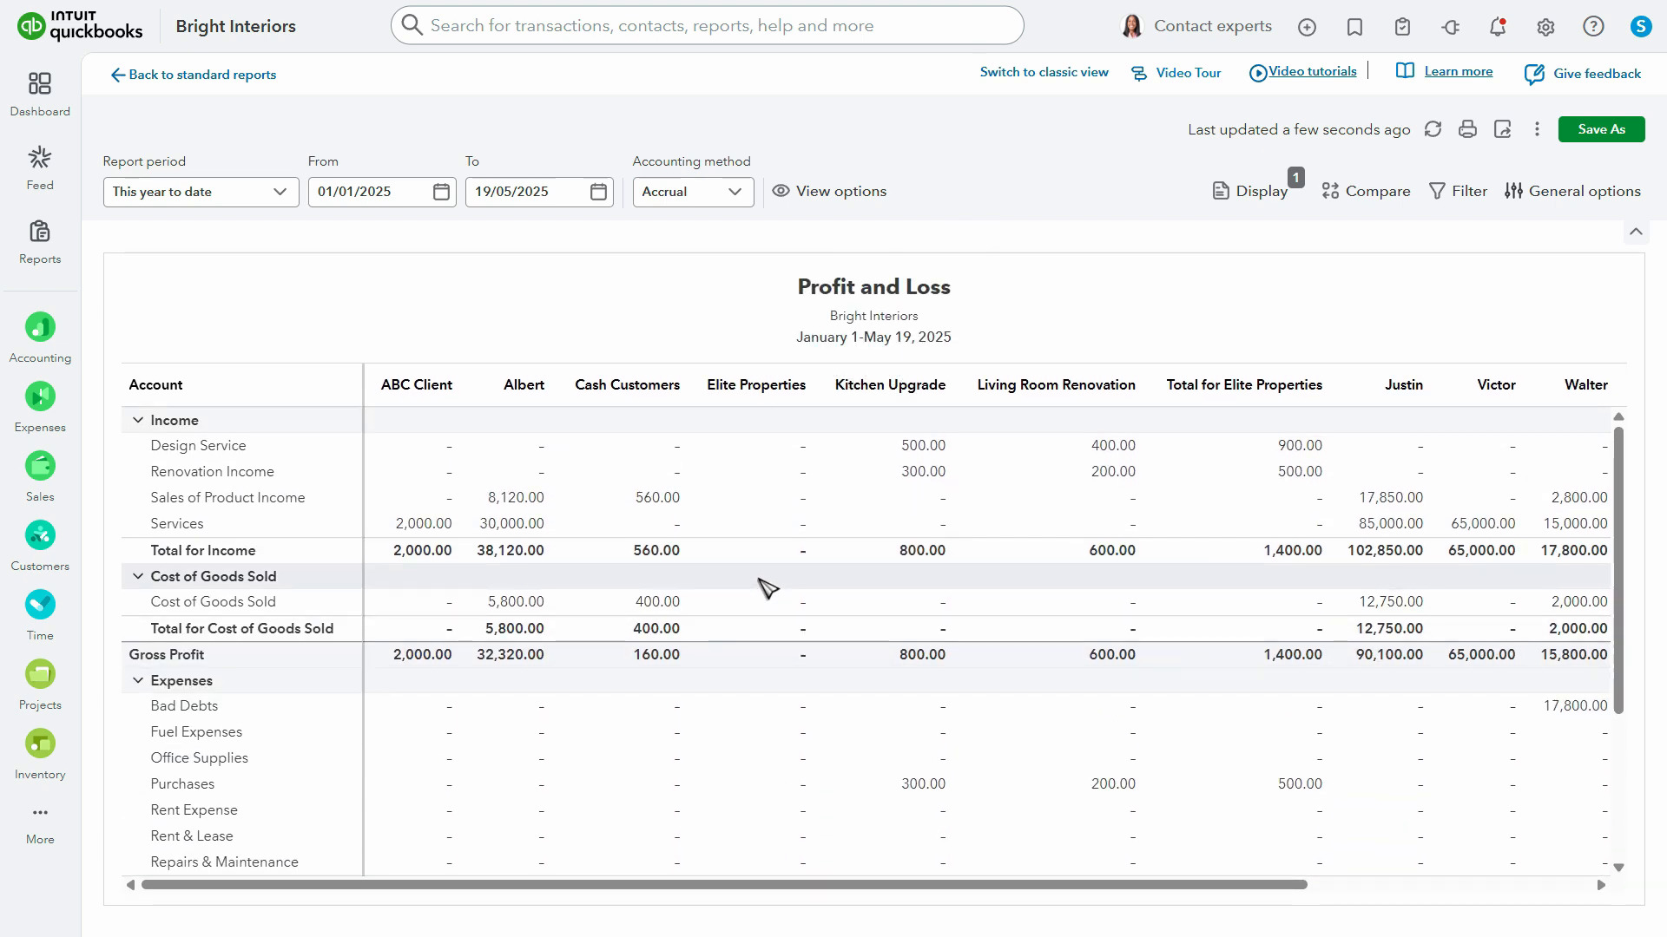